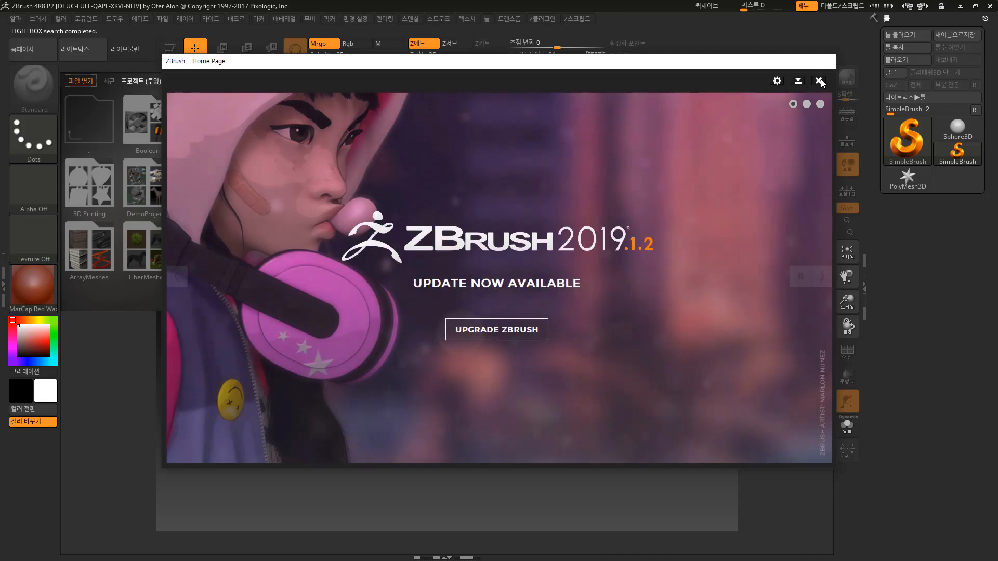
Dismiss the home page, open the DemoHead.ZPR project and delete the bust's lower subdivision levels
{"action": "left_click", "coordinate": [819, 81]}
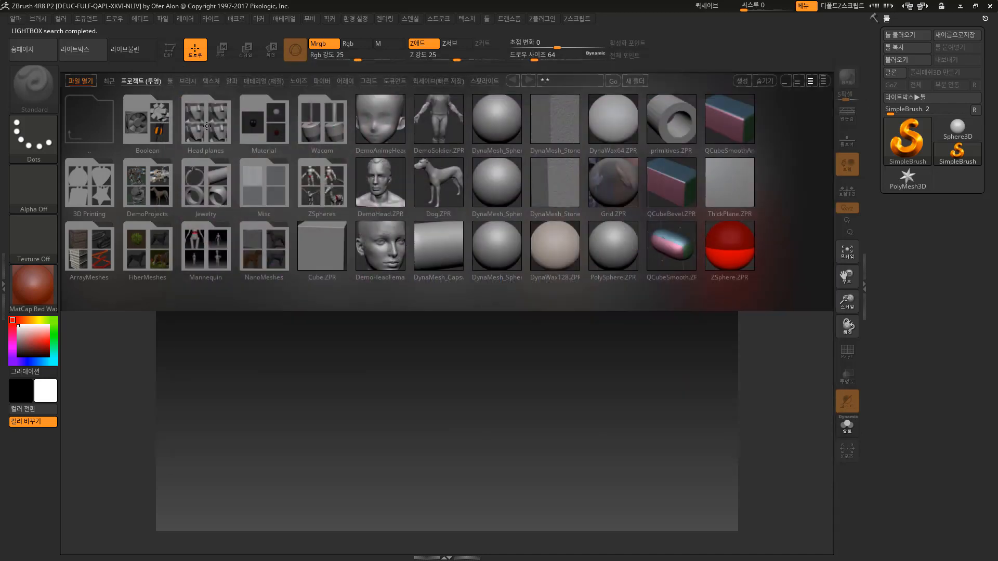
{"action": "double_click", "coordinate": [377, 179]}
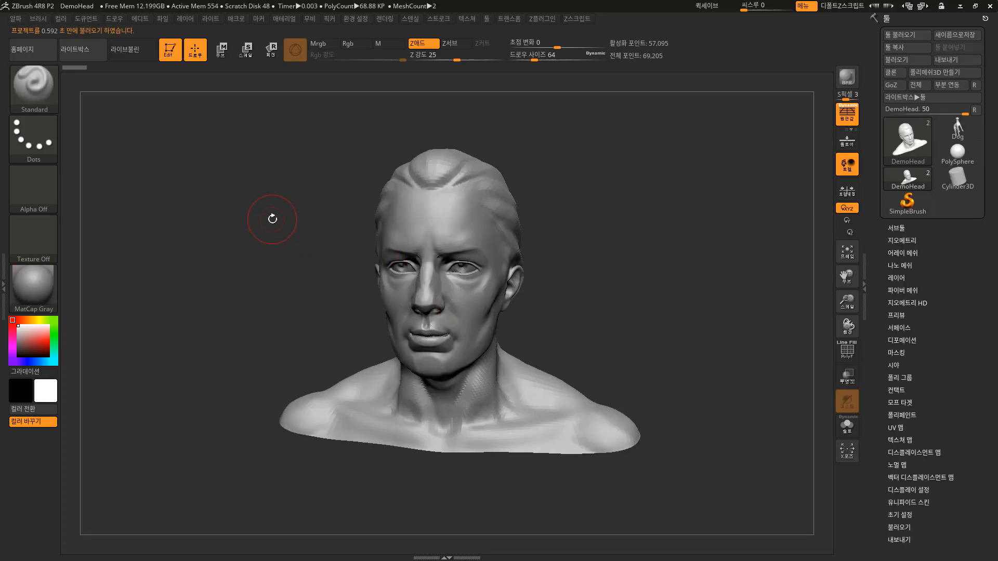
{"action": "left_click_drag", "start_coordinate": [273, 219], "coordinate": [252, 231]}
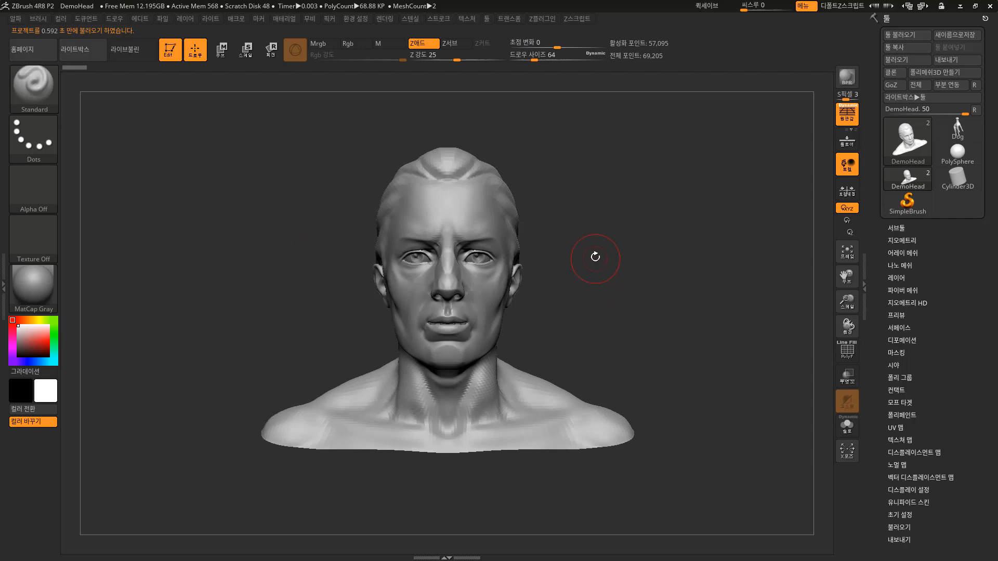
{"action": "left_click", "coordinate": [911, 240]}
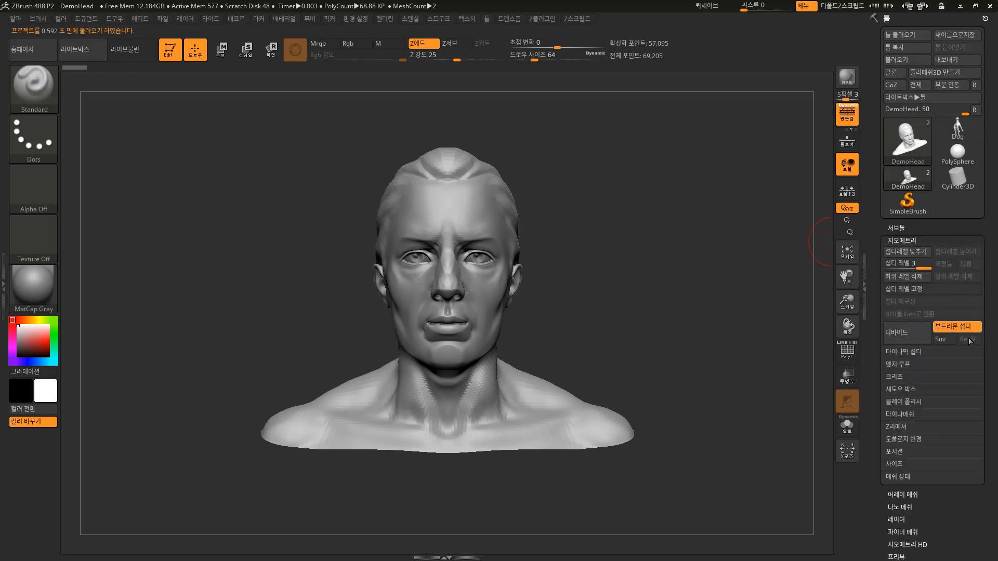
{"action": "left_click", "coordinate": [912, 277]}
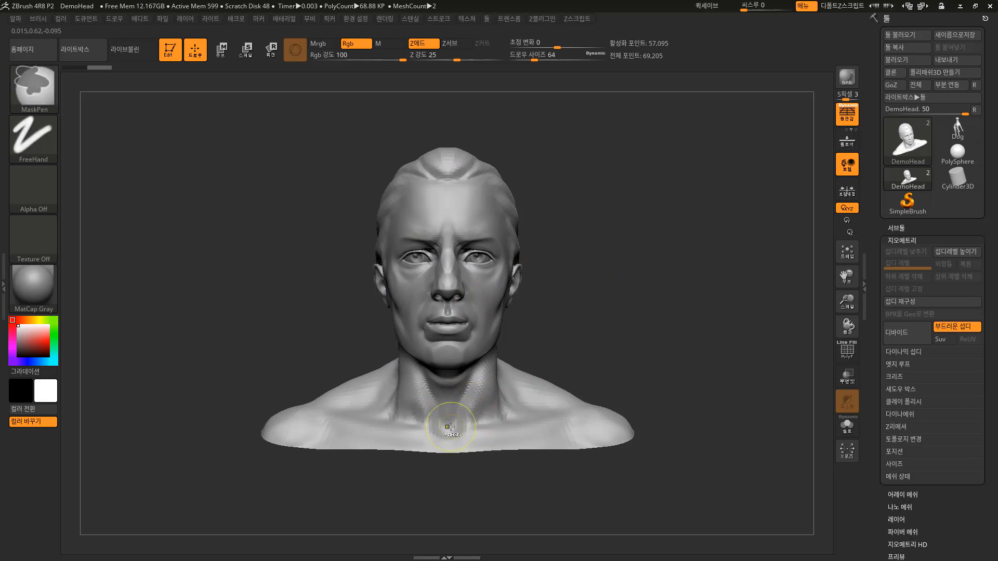
Isolate the head and neck with a Lasso-stroke selection and delete the hidden shoulder geometry
{"action": "key", "text": "ctrl+shift"}
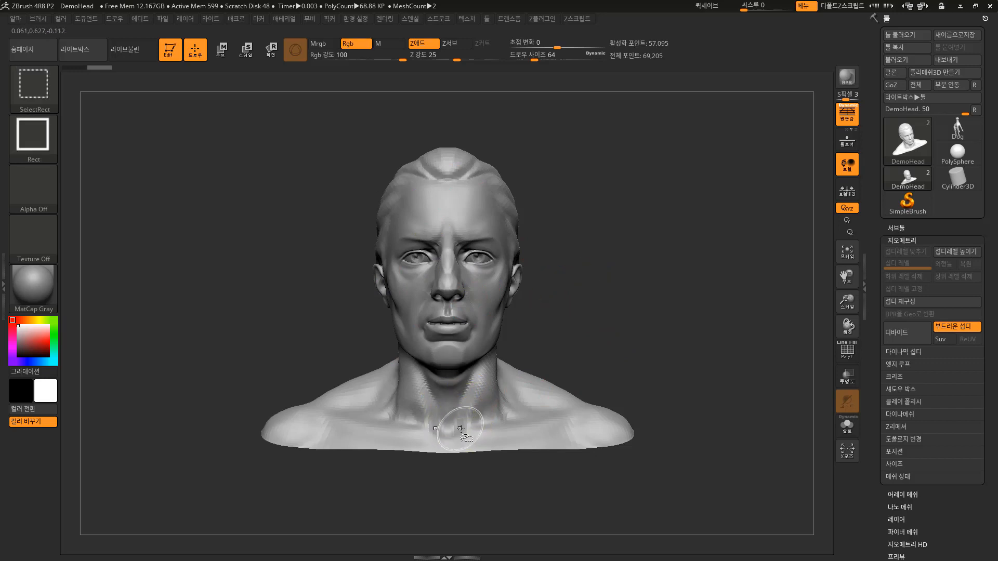
{"action": "left_click", "coordinate": [32, 134]}
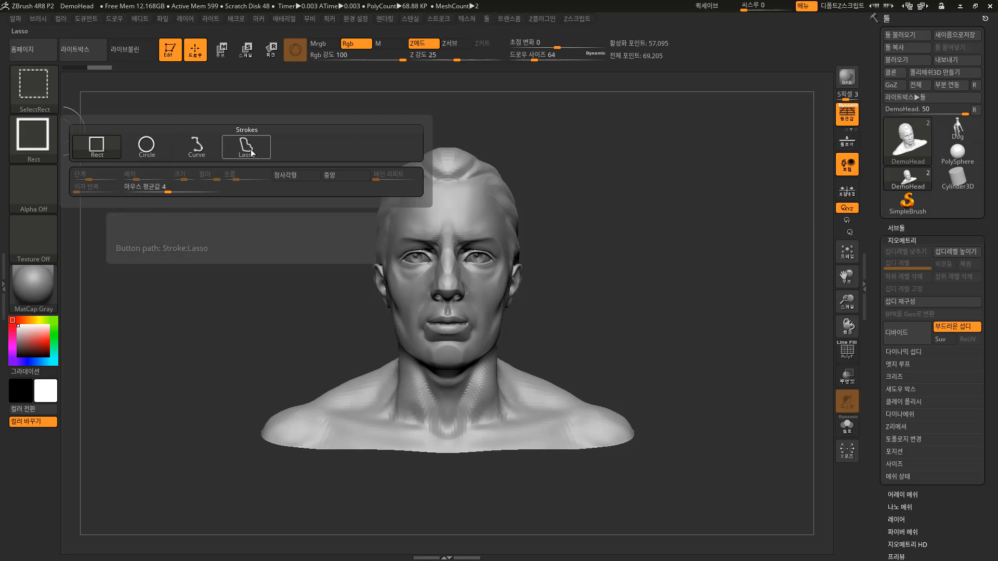
{"action": "left_click", "coordinate": [26, 144]}
{"action": "left_click", "coordinate": [246, 147]}
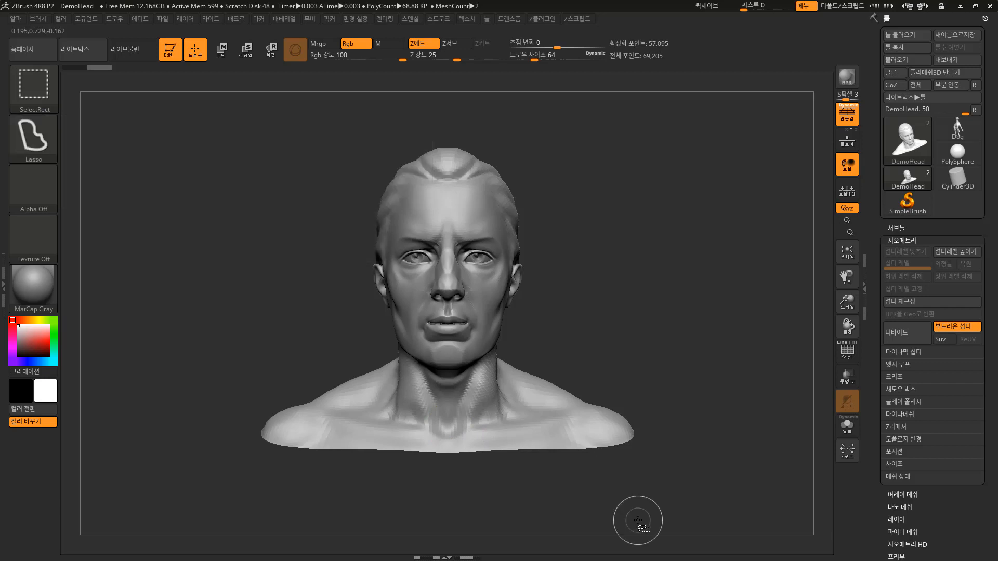
{"action": "mouse_move", "coordinate": [447, 438]}
{"action": "left_mouse_down", "text": "ctrl+shift"}
{"action": "mouse_move", "coordinate": [601, 263]}
{"action": "mouse_move", "coordinate": [468, 127]}
{"action": "mouse_move", "coordinate": [349, 172]}
{"action": "mouse_move", "coordinate": [411, 408]}
{"action": "mouse_move", "coordinate": [434, 427]}
{"action": "left_mouse_up", "text": "ctrl+shift"}
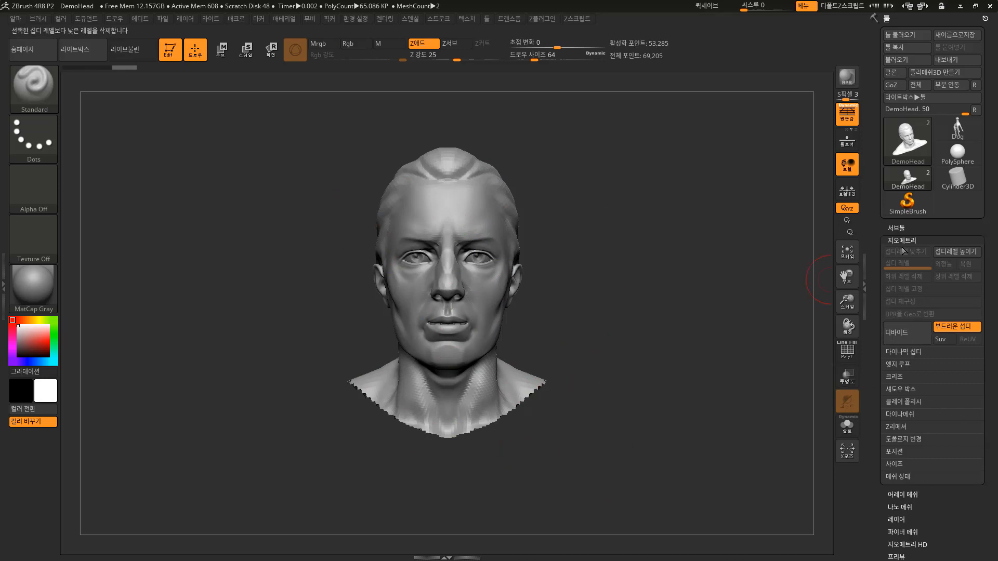
{"action": "left_click", "coordinate": [904, 439]}
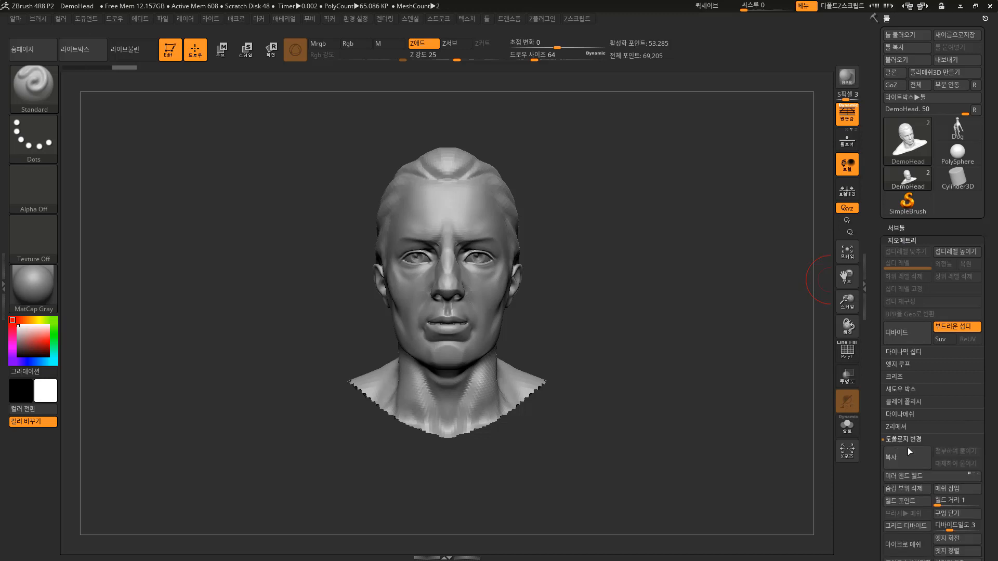
{"action": "left_click", "coordinate": [915, 491]}
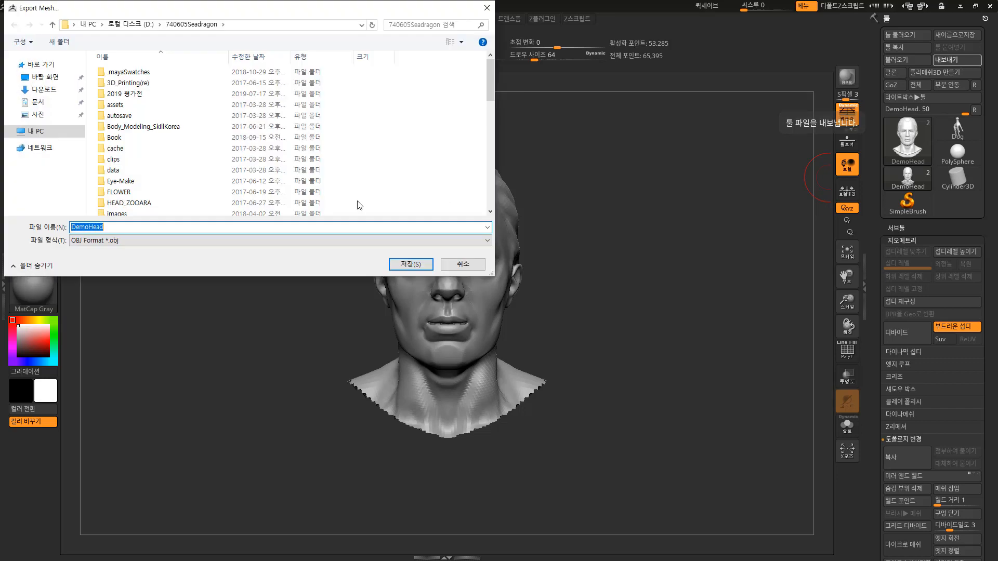
Export the trimmed head in OBJ format as DemoHead005 to the Seadragon folder on drive D
{"action": "left_click", "coordinate": [37, 131]}
{"action": "double_click", "coordinate": [280, 186]}
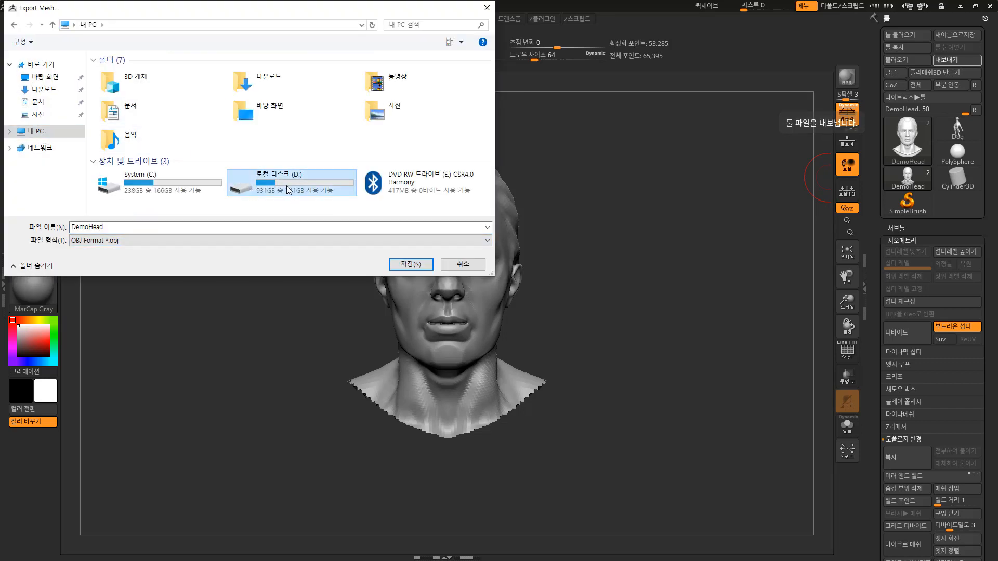
{"action": "double_click", "coordinate": [130, 148]}
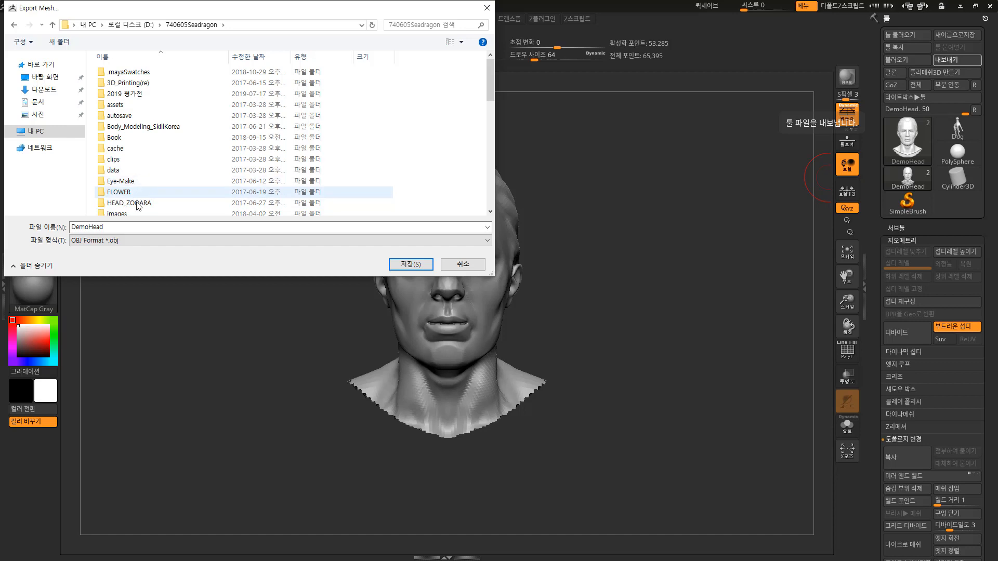
{"action": "left_click", "coordinate": [121, 227]}
{"action": "type", "text": "005"}
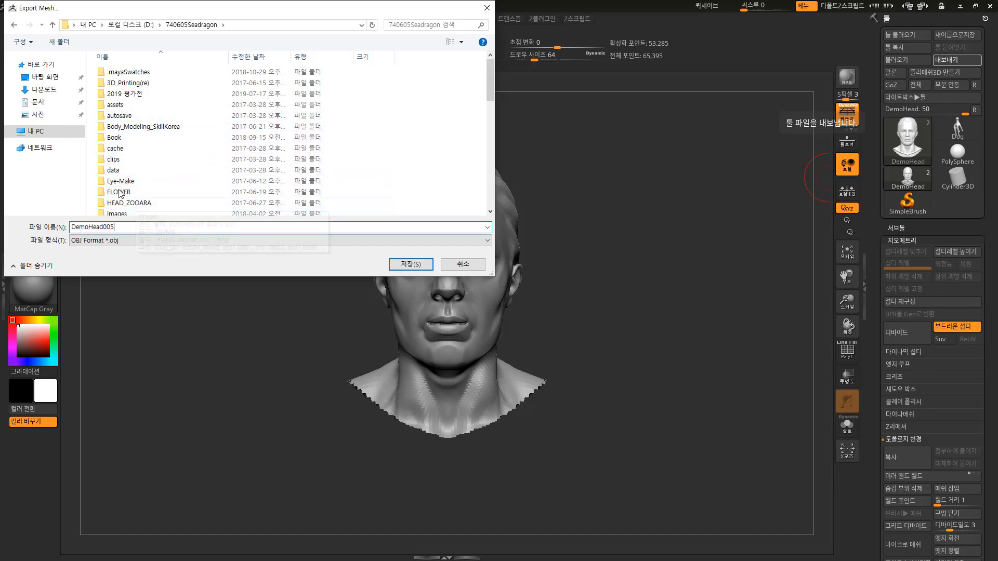
{"action": "left_click", "coordinate": [413, 264]}
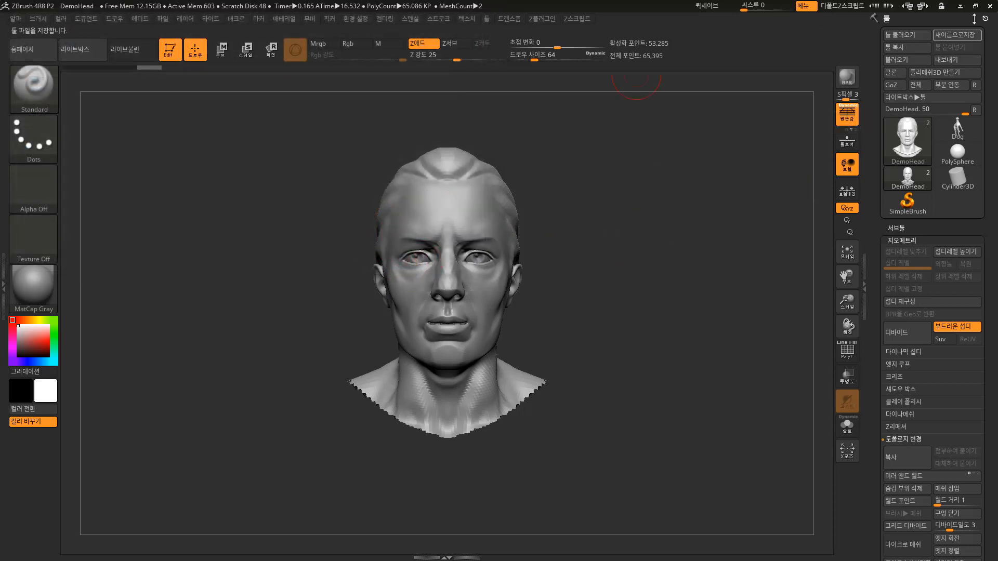
Switch to Maya and start a new scene, discarding the unsaved changes to the face mesh scene
{"action": "left_click", "coordinate": [960, 6]}
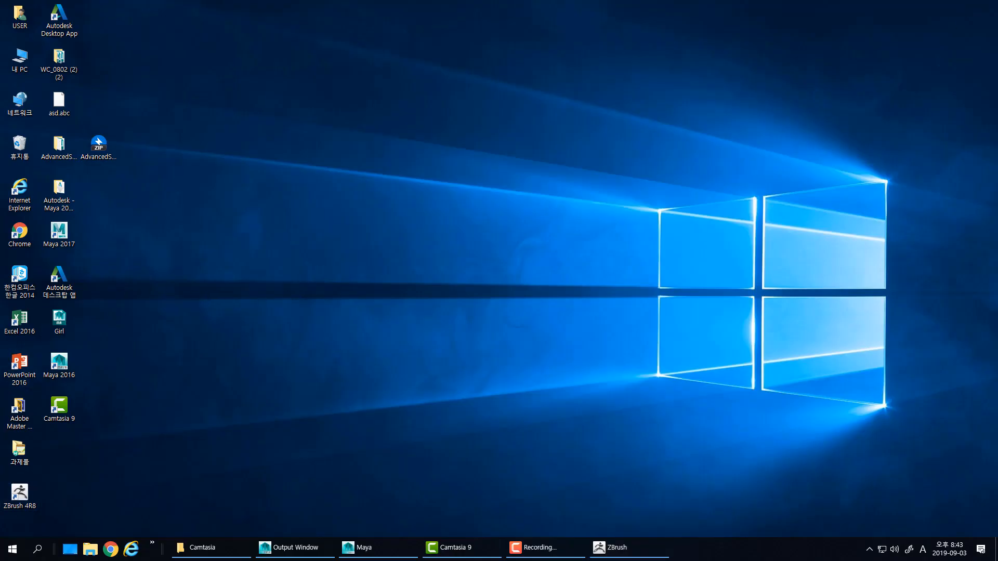
{"action": "left_click", "coordinate": [364, 548]}
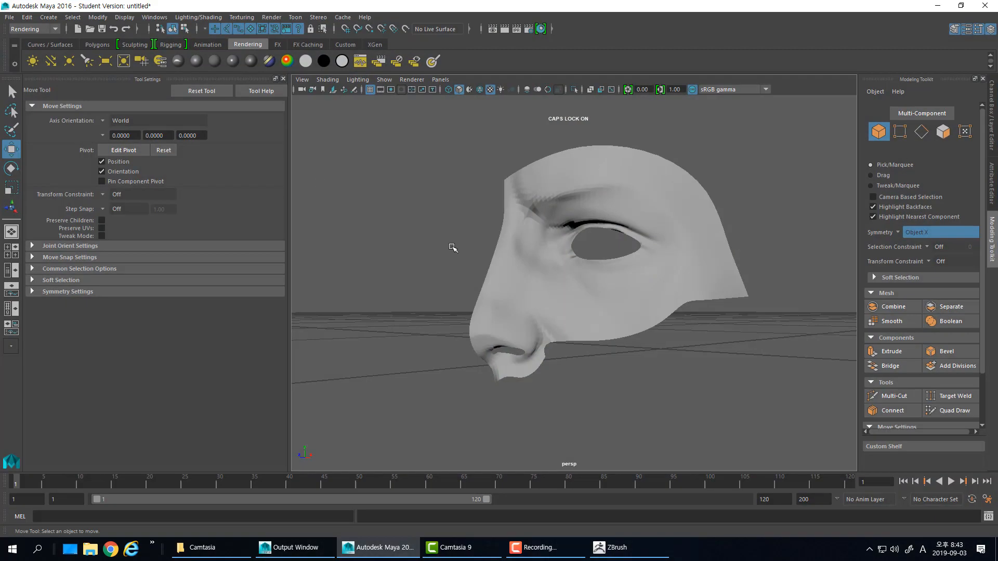
{"action": "left_click", "coordinate": [9, 17]}
{"action": "left_click", "coordinate": [31, 33]}
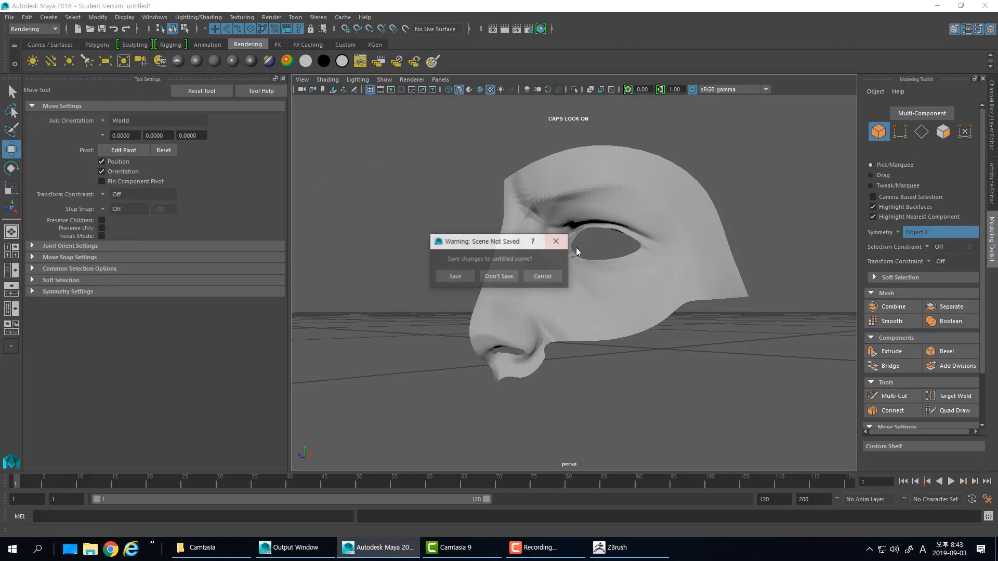
{"action": "left_click", "coordinate": [506, 277]}
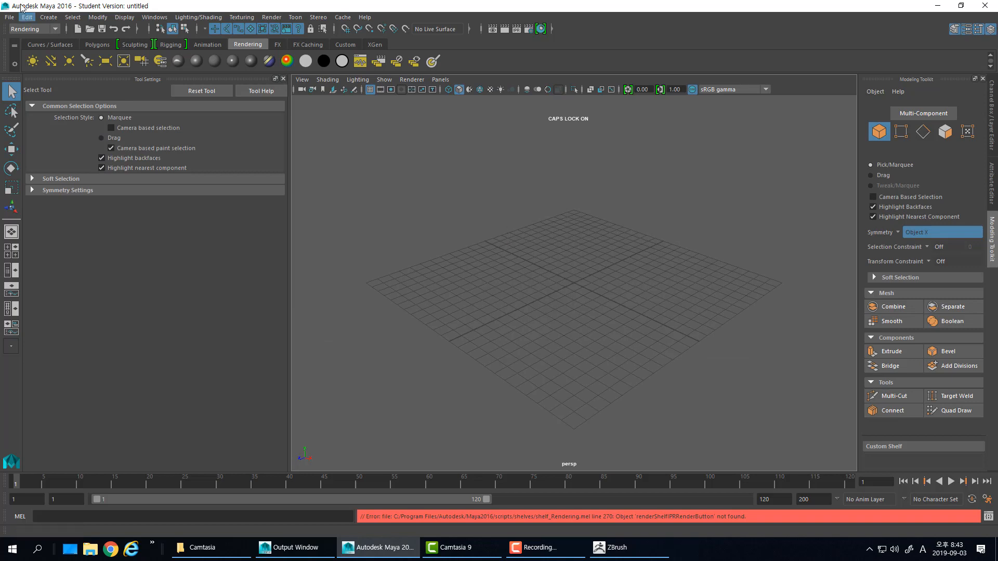
Begin importing a file and browse to the Seadragon folder on drive D
{"action": "left_click", "coordinate": [10, 18]}
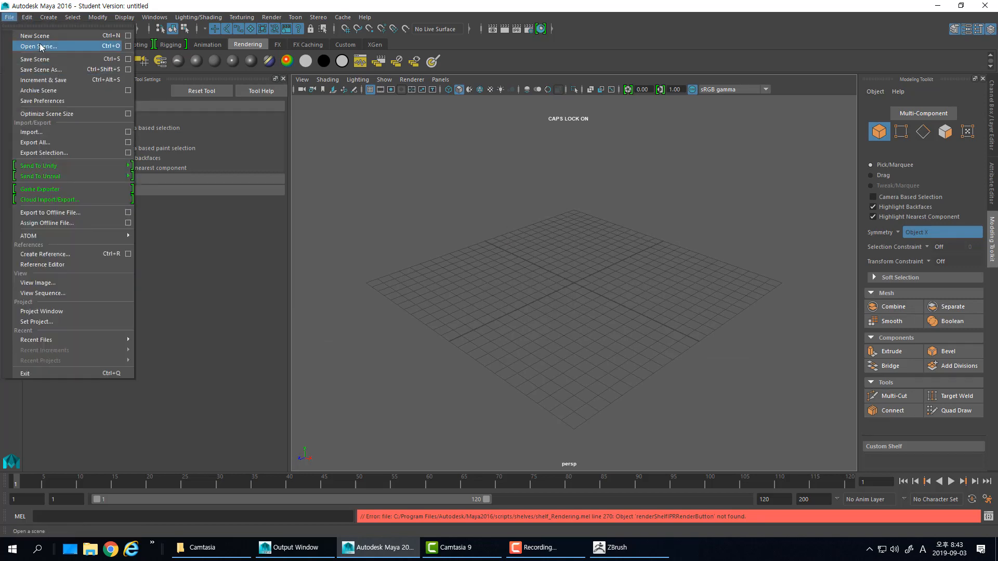
{"action": "left_click", "coordinate": [39, 134]}
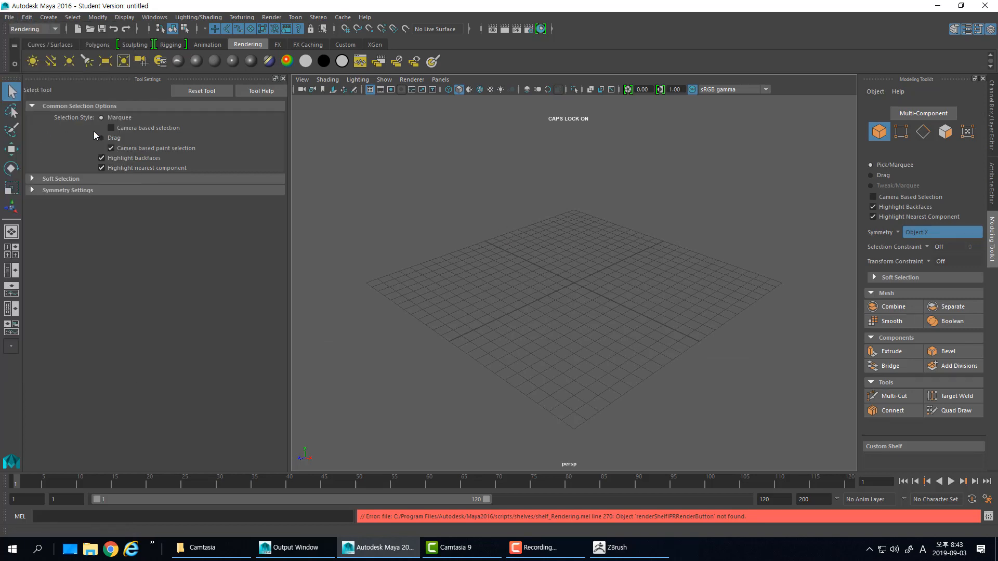
{"action": "left_click", "coordinate": [140, 155]}
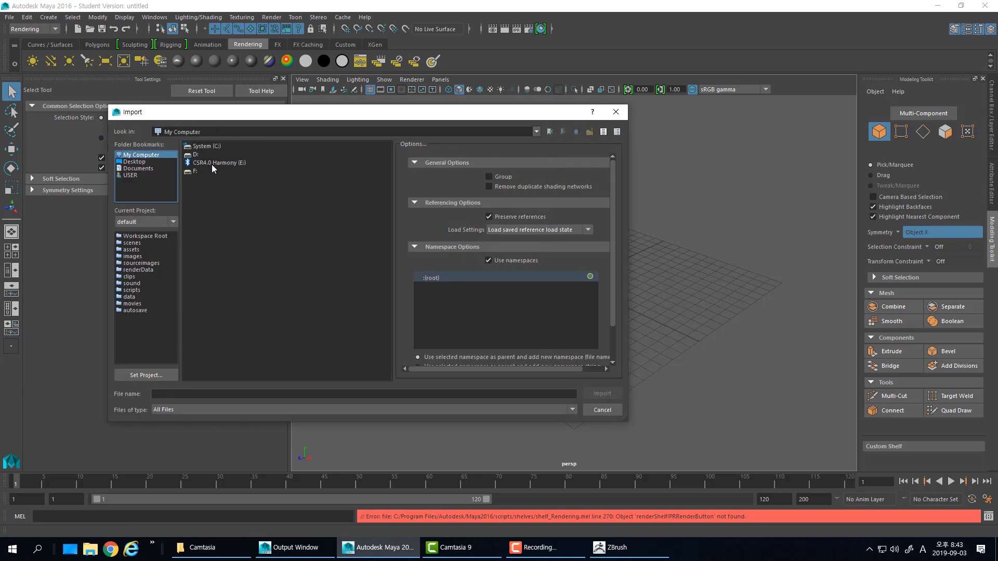
{"action": "double_click", "coordinate": [204, 153]}
{"action": "left_click", "coordinate": [218, 204]}
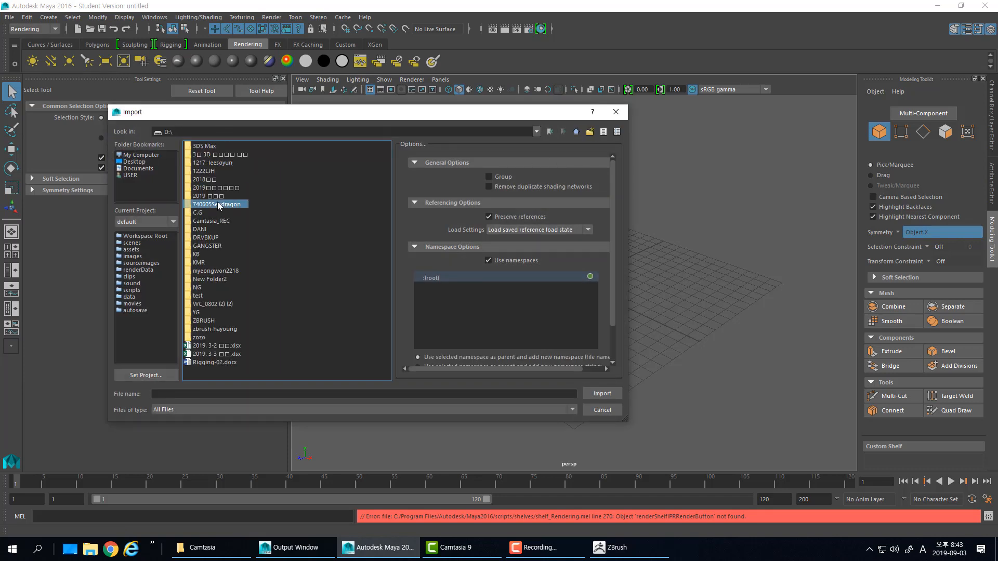
{"action": "double_click", "coordinate": [188, 205]}
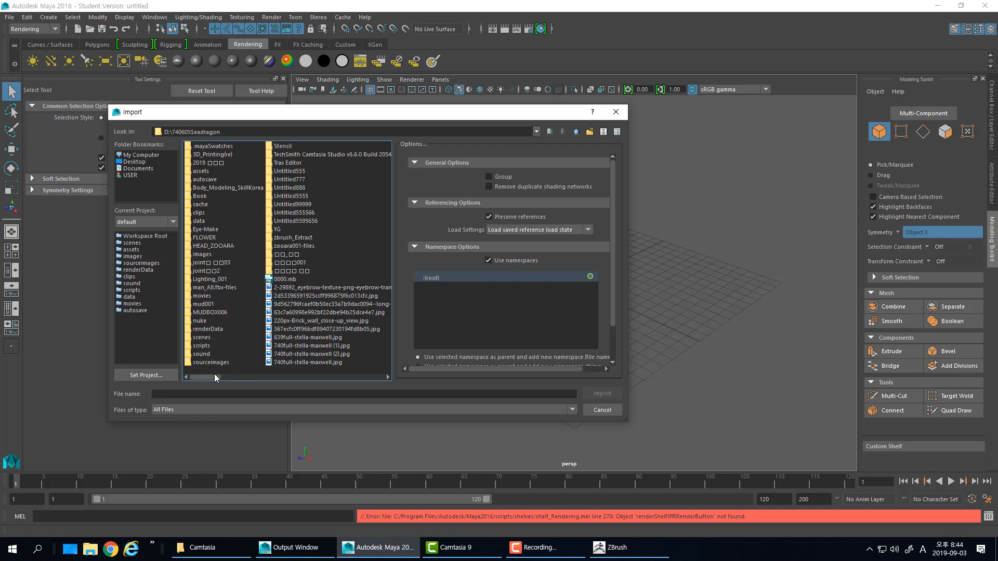
Show the folder as a detailed list sorted by modification date and import DemoHead005.OBJ
{"action": "scroll", "coordinate": [370, 375], "scroll_direction": "down", "scroll_amount": 5}
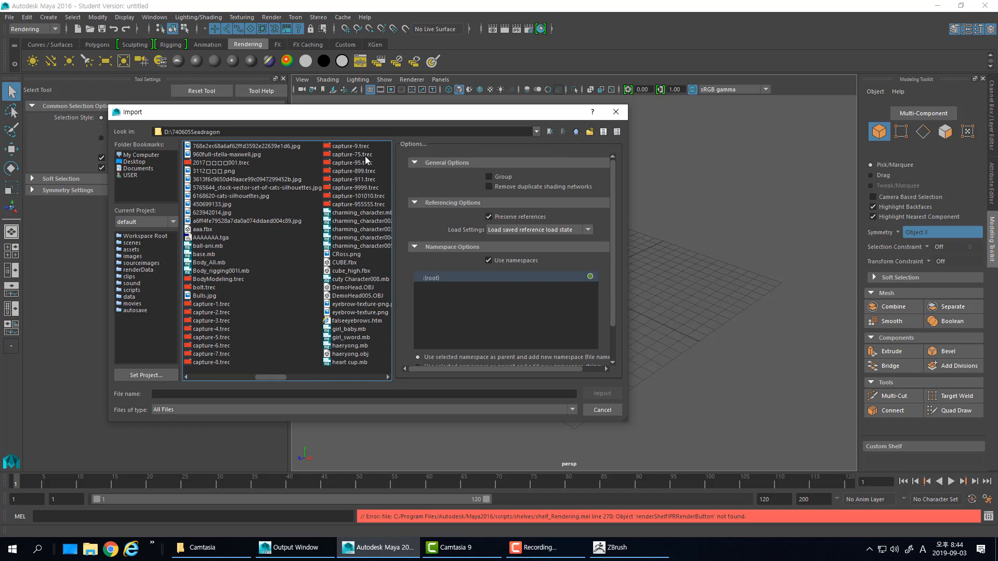
{"action": "scroll", "coordinate": [204, 368], "scroll_direction": "up", "scroll_amount": 5}
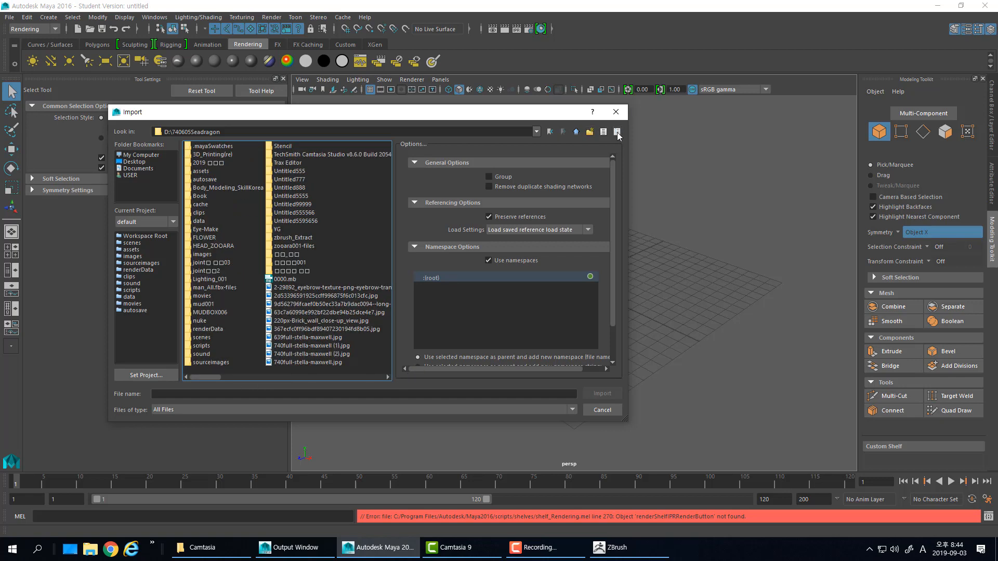
{"action": "left_click", "coordinate": [617, 132]}
{"action": "left_click", "coordinate": [370, 147]}
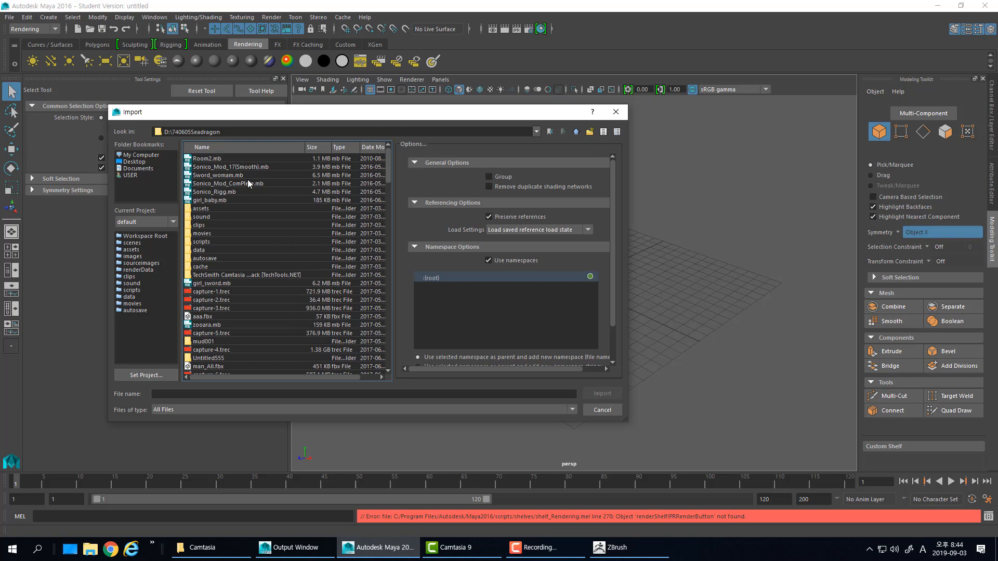
{"action": "left_click_drag", "start_coordinate": [389, 173], "coordinate": [389, 368]}
{"action": "left_click", "coordinate": [221, 367]}
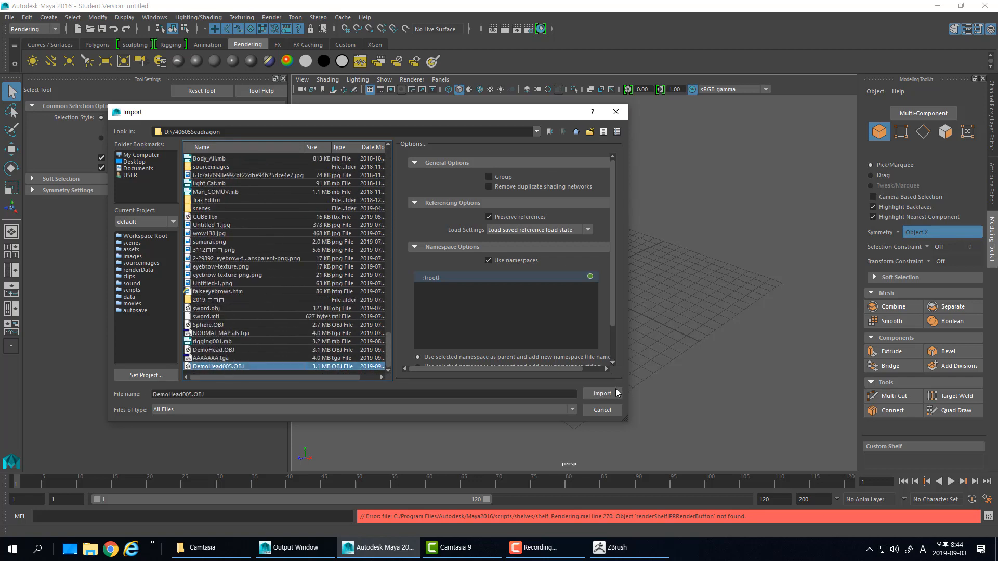
{"action": "left_click", "coordinate": [603, 394]}
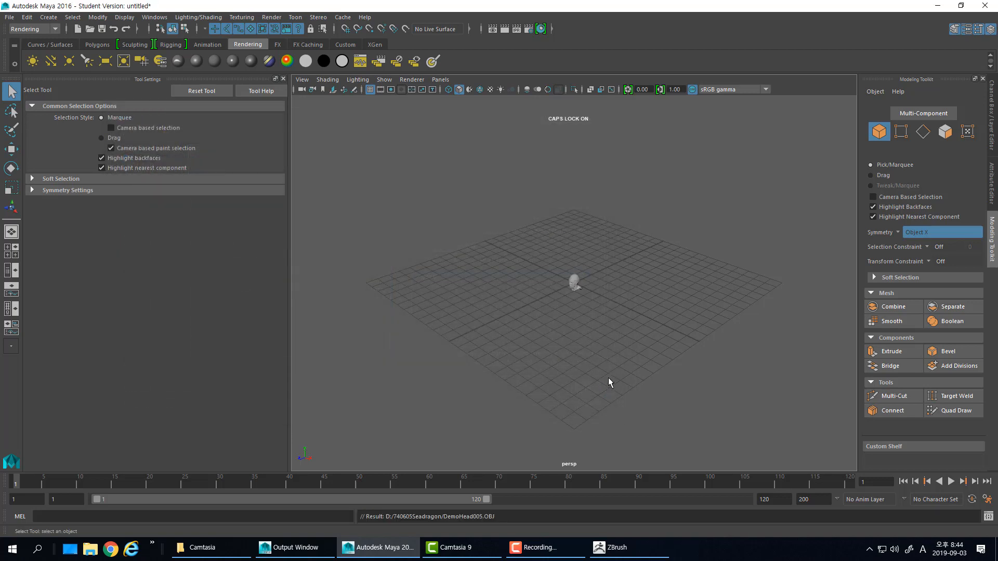
Turn on the Poly Count heads-up display for the imported head in the perspective view
{"action": "key", "text": "f"}
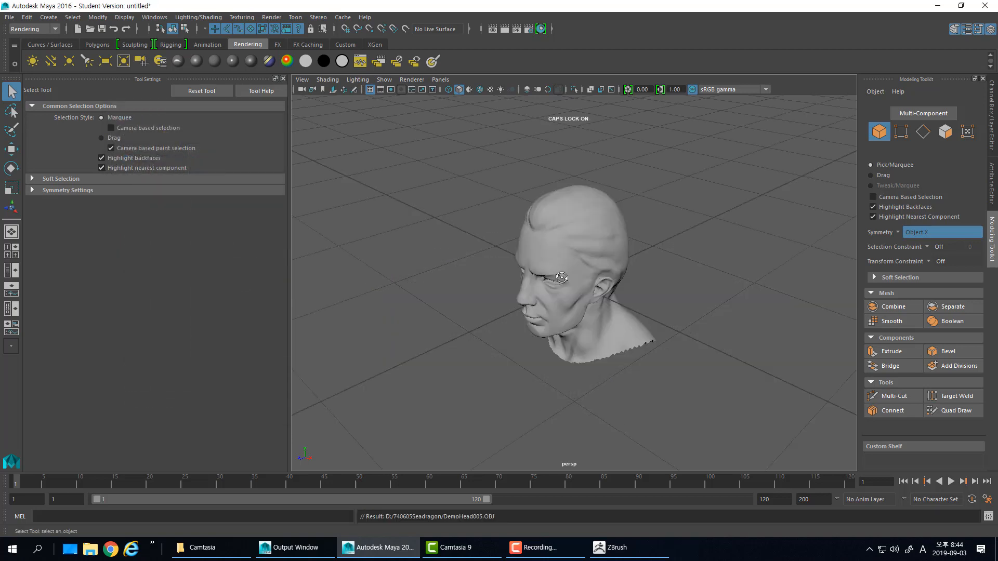
{"action": "left_click_drag", "start_coordinate": [526, 346], "coordinate": [527, 297], "text": "alt"}
{"action": "scroll", "coordinate": [515, 302], "scroll_direction": "up", "scroll_amount": 6}
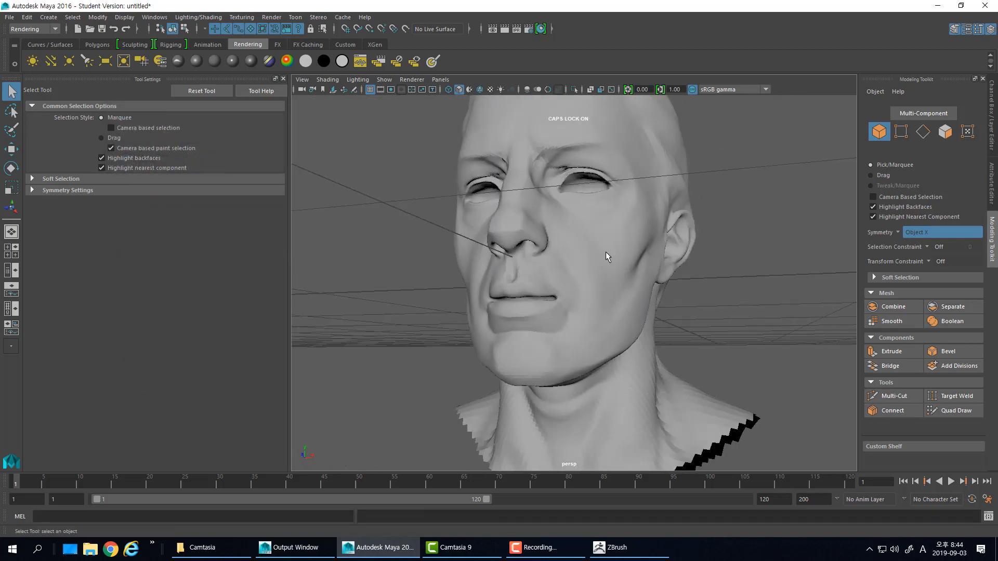
{"action": "left_click_drag", "start_coordinate": [588, 257], "coordinate": [592, 270], "text": "alt"}
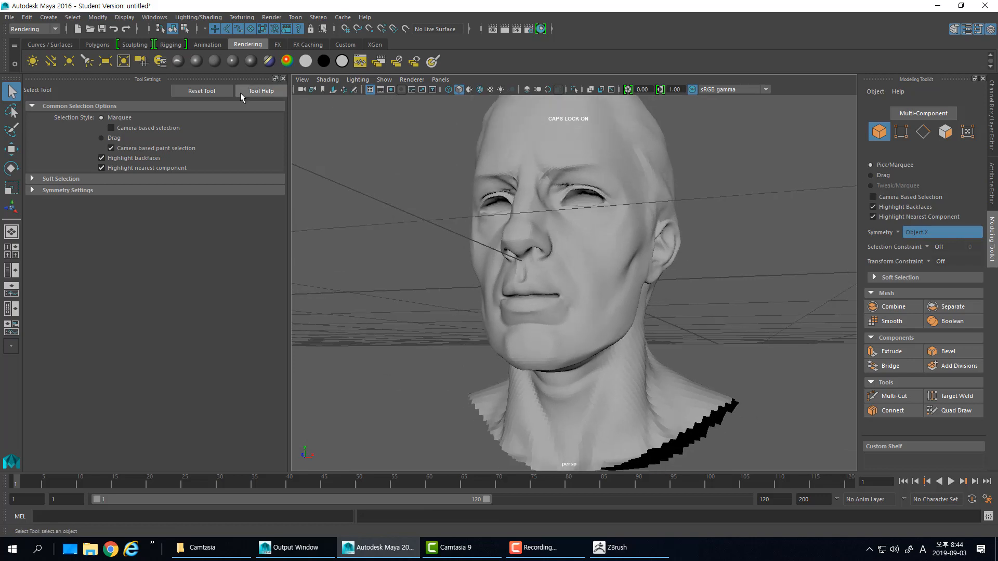
{"action": "left_click", "coordinate": [127, 17]}
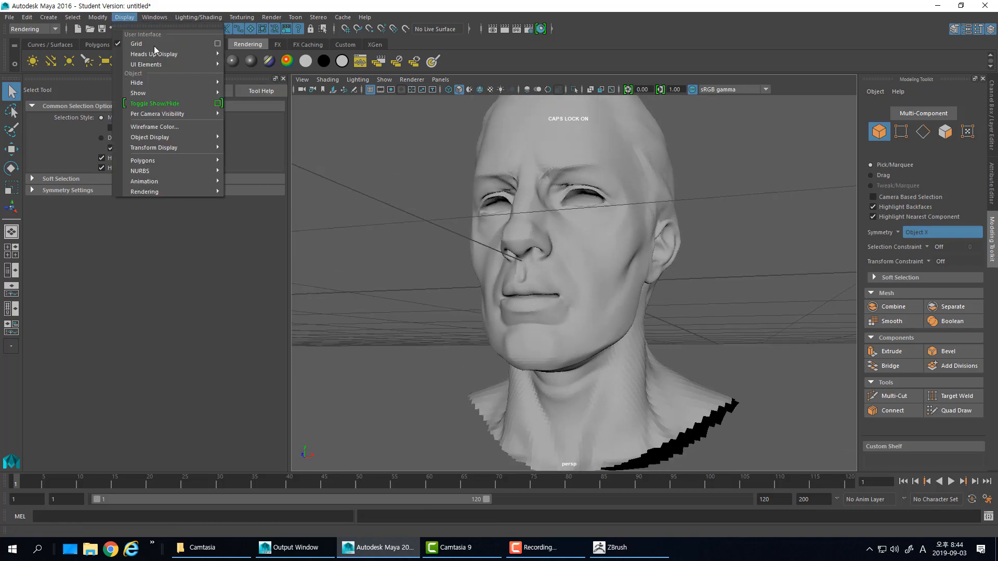
{"action": "mouse_move", "coordinate": [161, 62]}
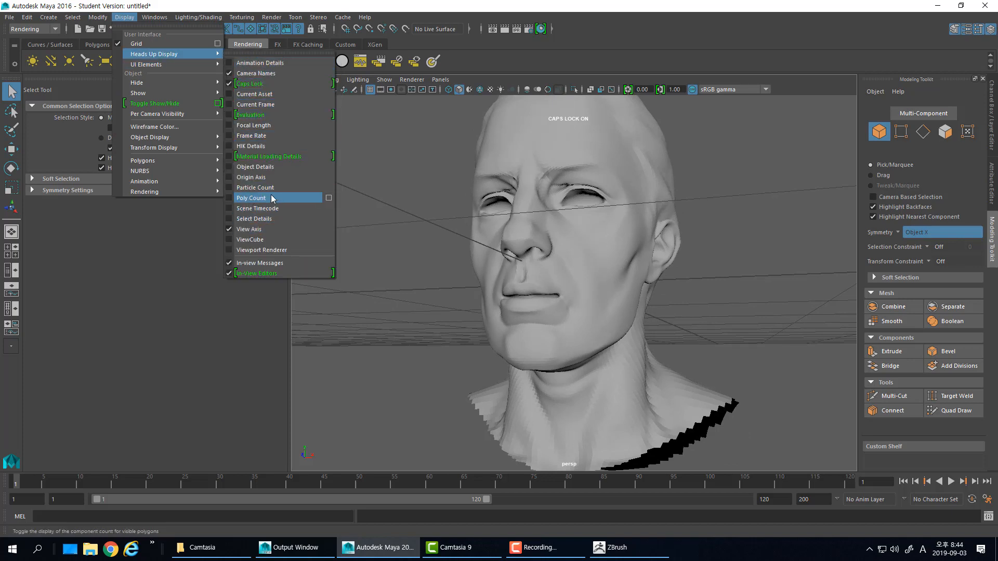
{"action": "left_click", "coordinate": [251, 198]}
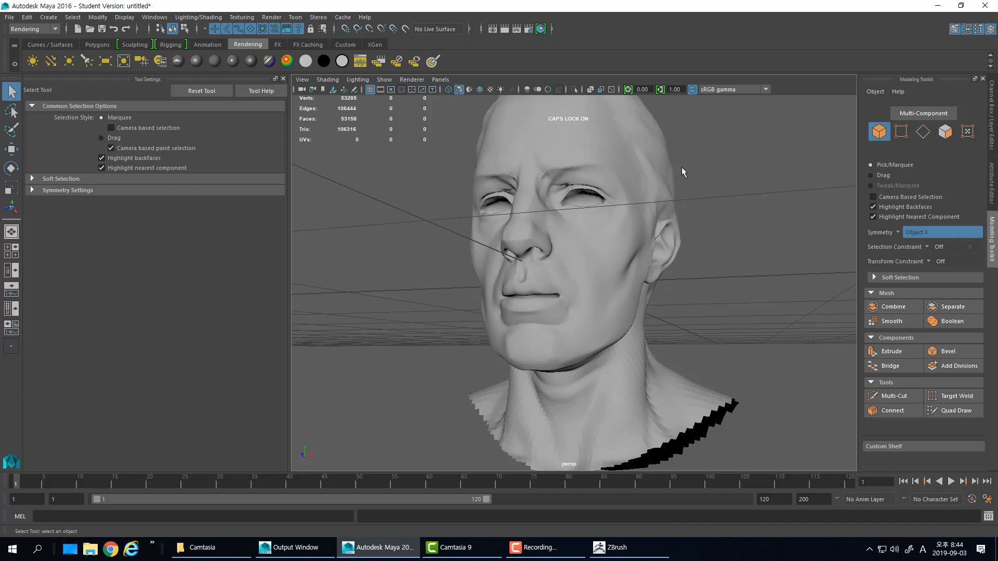
Select the imported head mesh and make it a live surface
{"action": "left_click_drag", "start_coordinate": [641, 225], "coordinate": [619, 273], "text": "alt"}
{"action": "left_click", "coordinate": [633, 321]}
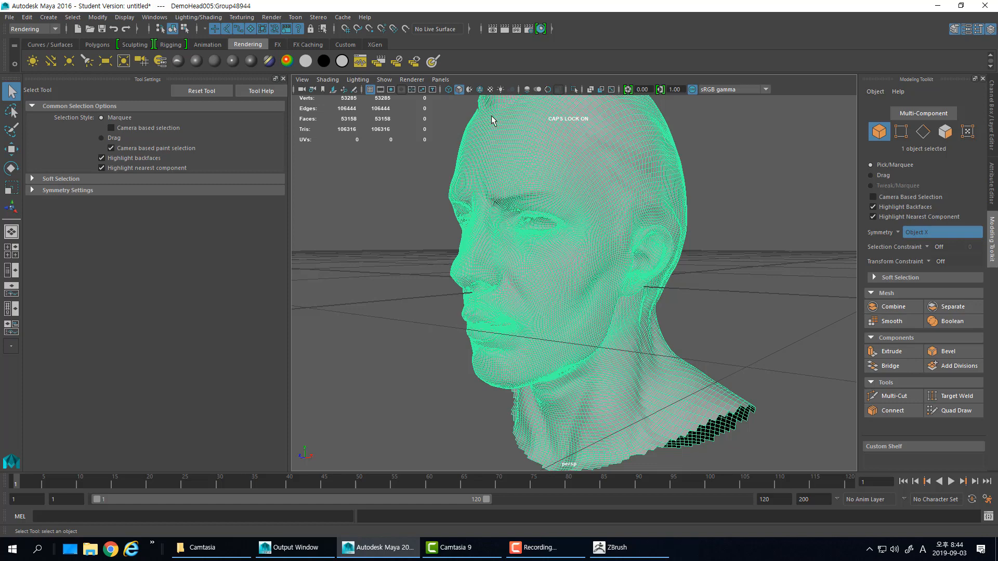
{"action": "left_click", "coordinate": [406, 29]}
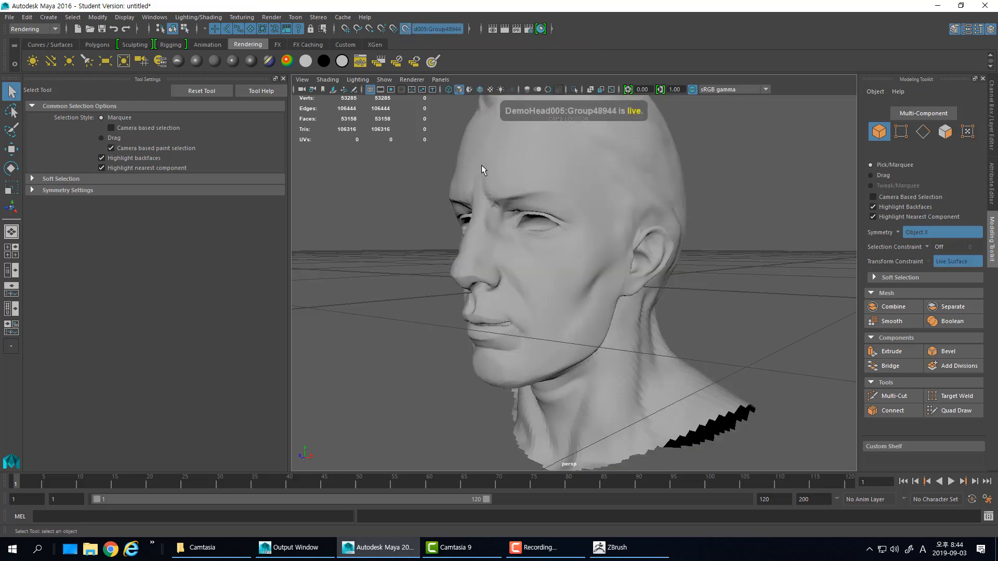
Examine the head's mesh density in wireframe display and return to shaded display
{"action": "mouse_move", "coordinate": [570, 245]}
{"action": "left_mouse_down", "text": "alt"}
{"action": "mouse_move", "coordinate": [586, 201]}
{"action": "mouse_move", "coordinate": [584, 234]}
{"action": "left_mouse_up", "text": "alt"}
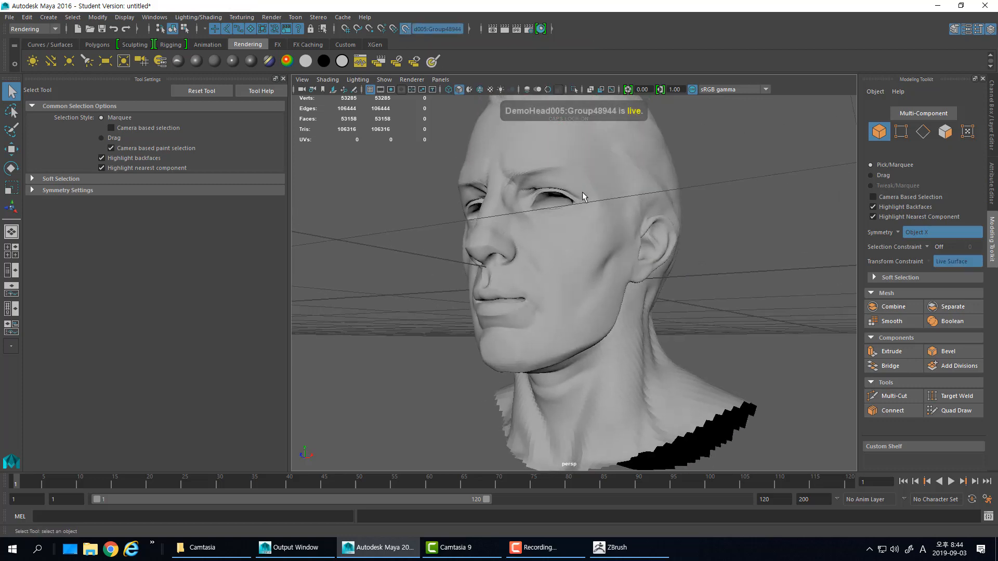
{"action": "left_click_drag", "start_coordinate": [582, 192], "coordinate": [591, 271], "text": "alt"}
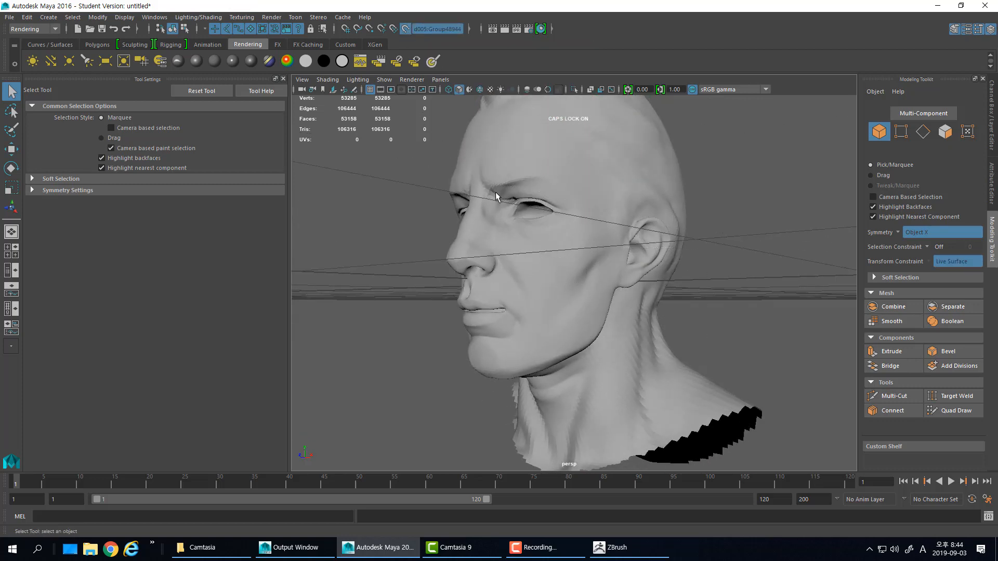
{"action": "key", "text": "4"}
{"action": "mouse_move", "coordinate": [595, 204]}
{"action": "left_mouse_down", "text": "alt"}
{"action": "mouse_move", "coordinate": [592, 194]}
{"action": "mouse_move", "coordinate": [575, 245]}
{"action": "mouse_move", "coordinate": [604, 202]}
{"action": "left_mouse_up", "text": "alt"}
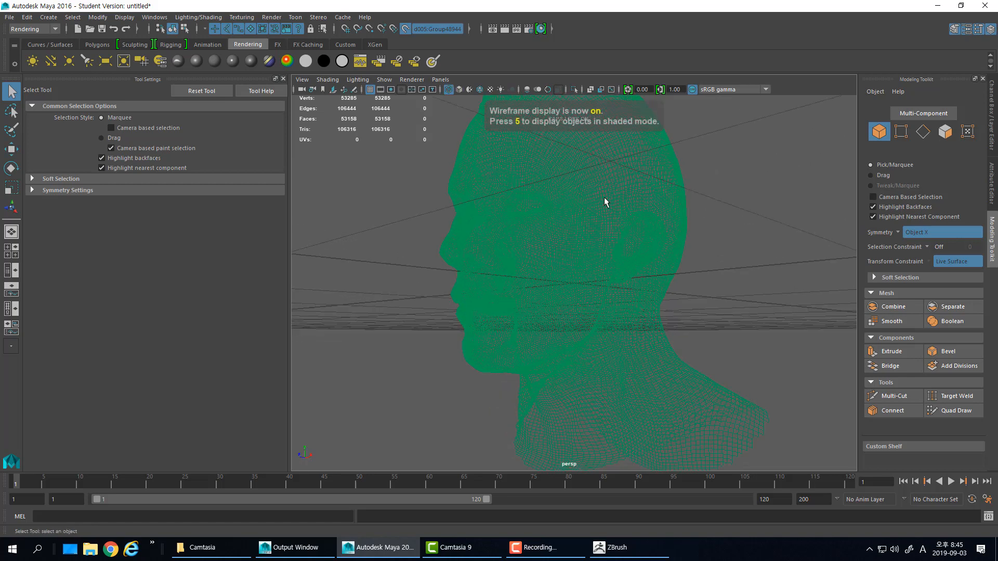
{"action": "mouse_move", "coordinate": [535, 204]}
{"action": "left_mouse_down", "text": "alt"}
{"action": "mouse_move", "coordinate": [568, 276]}
{"action": "mouse_move", "coordinate": [500, 297]}
{"action": "left_mouse_up", "text": "alt"}
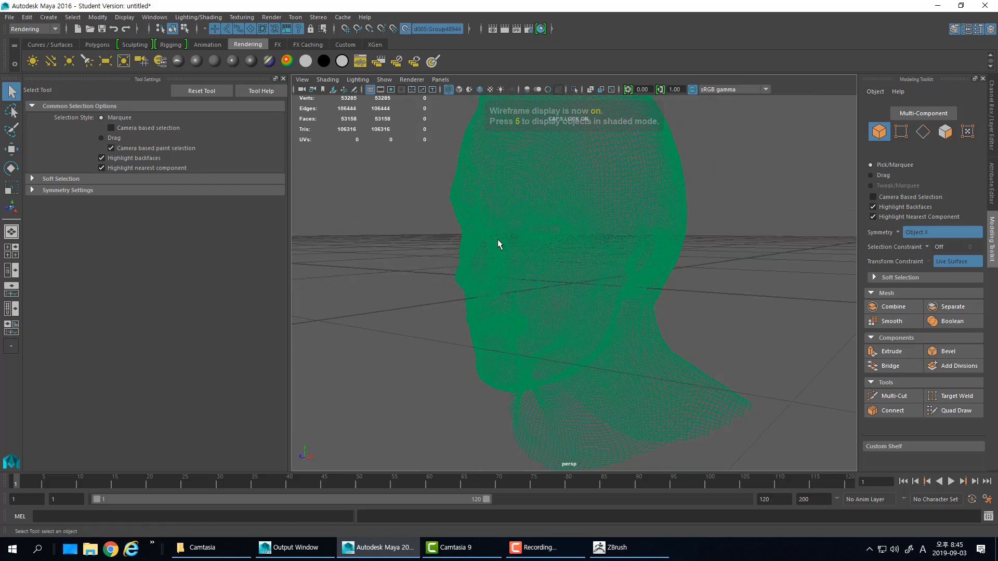
{"action": "key", "text": "5"}
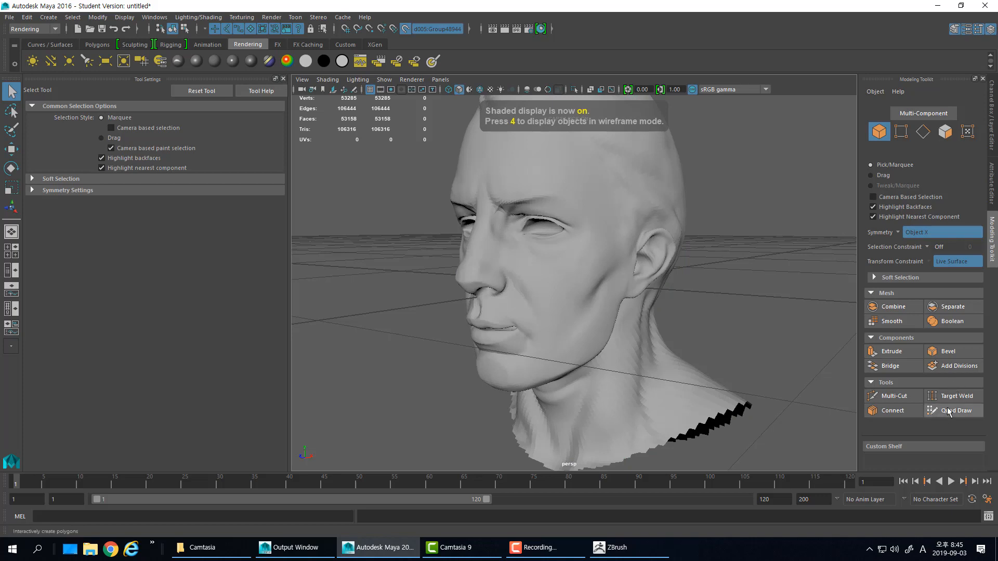
With Quad Draw, place four dots above the inner end of the eyebrow and fill them with a quad
{"action": "left_click", "coordinate": [956, 411]}
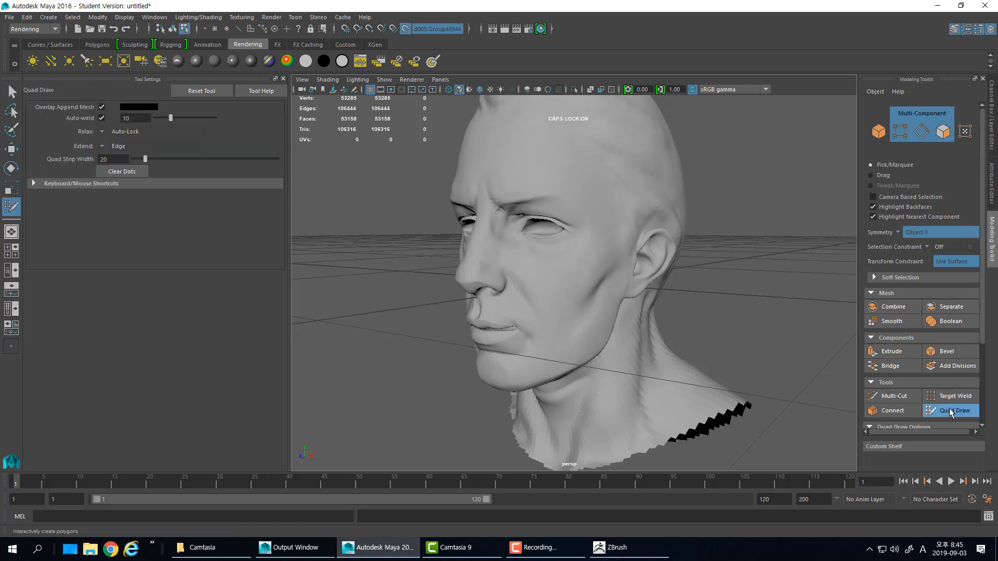
{"action": "scroll", "coordinate": [494, 227], "scroll_direction": "up", "scroll_amount": 5}
{"action": "left_click_drag", "start_coordinate": [483, 229], "coordinate": [504, 223], "text": "alt"}
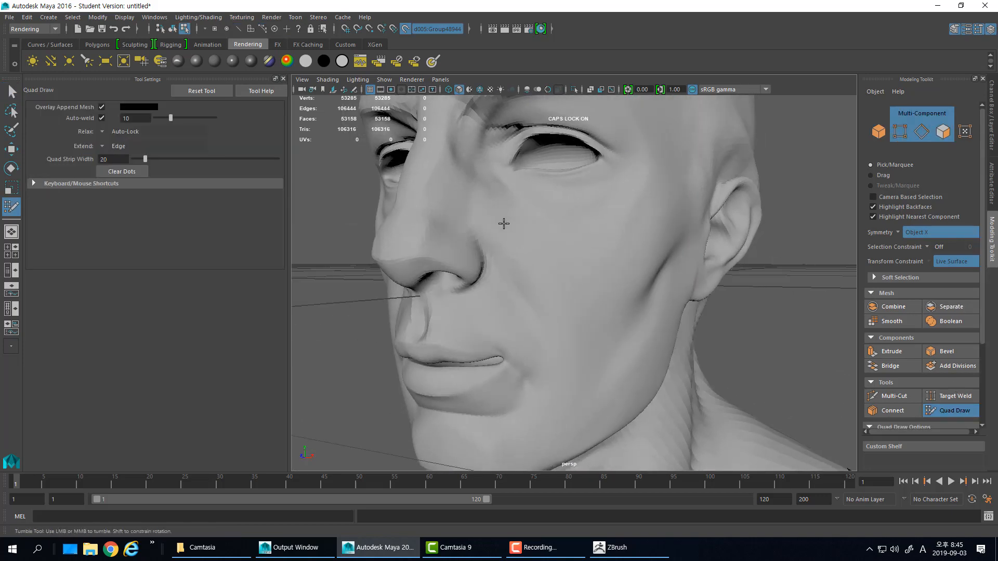
{"action": "middle_click_drag", "start_coordinate": [504, 223], "coordinate": [514, 260], "text": "alt"}
{"action": "left_click_drag", "start_coordinate": [507, 232], "coordinate": [513, 212], "text": "alt"}
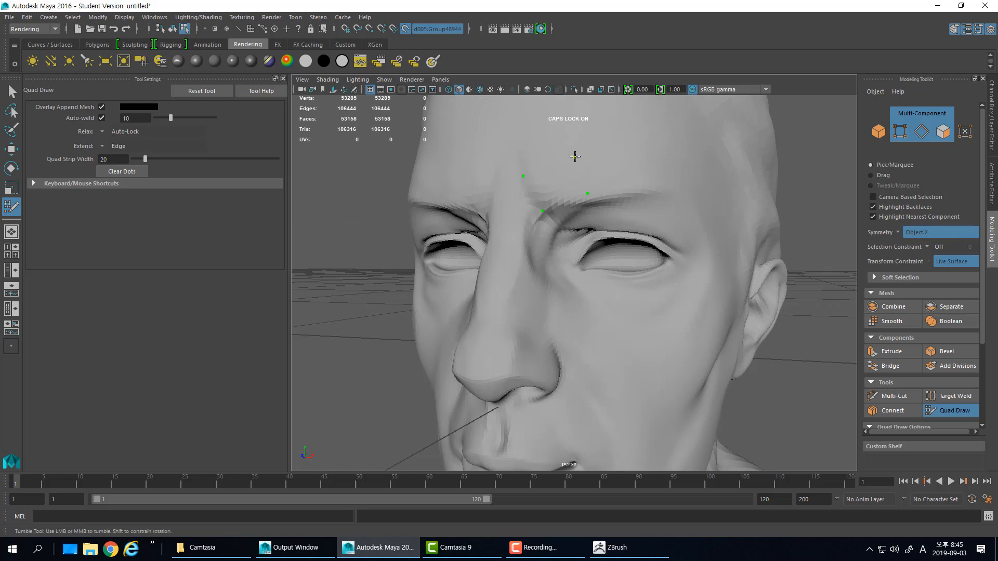
{"action": "left_click", "coordinate": [565, 187], "text": "shift"}
{"action": "left_click", "coordinate": [561, 191], "text": "shift"}
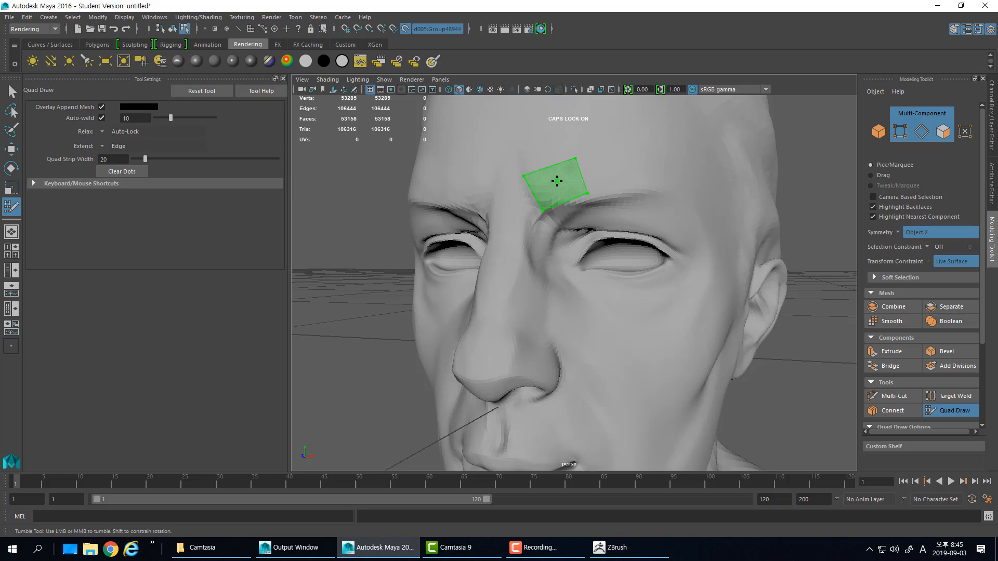
{"action": "left_click", "coordinate": [557, 181], "text": "shift"}
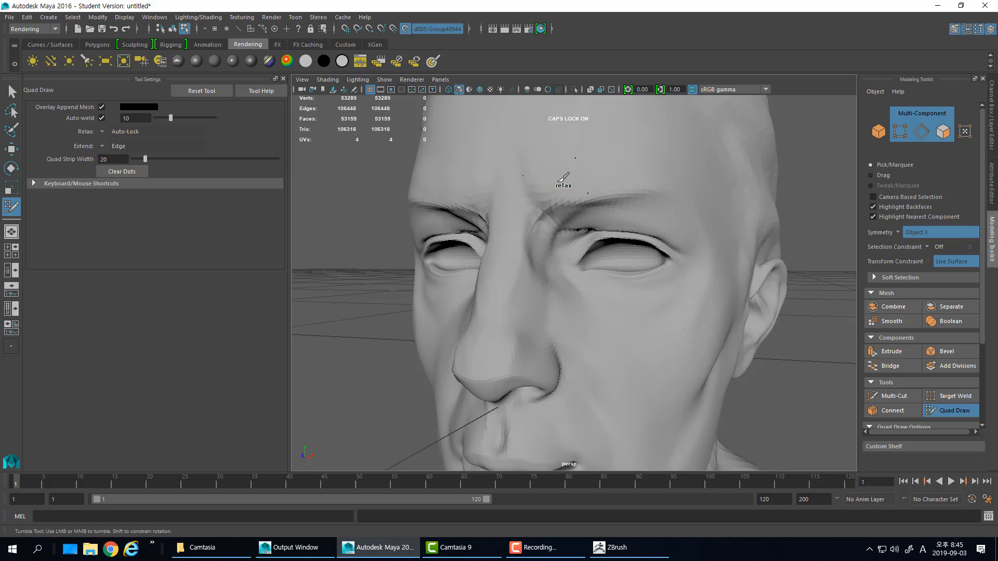
Turn on X-Ray display in the perspective view to make the quad visible over the head
{"action": "left_click", "coordinate": [576, 158]}
{"action": "left_click", "coordinate": [592, 90]}
{"action": "left_click_drag", "start_coordinate": [605, 275], "coordinate": [556, 198], "text": "alt"}
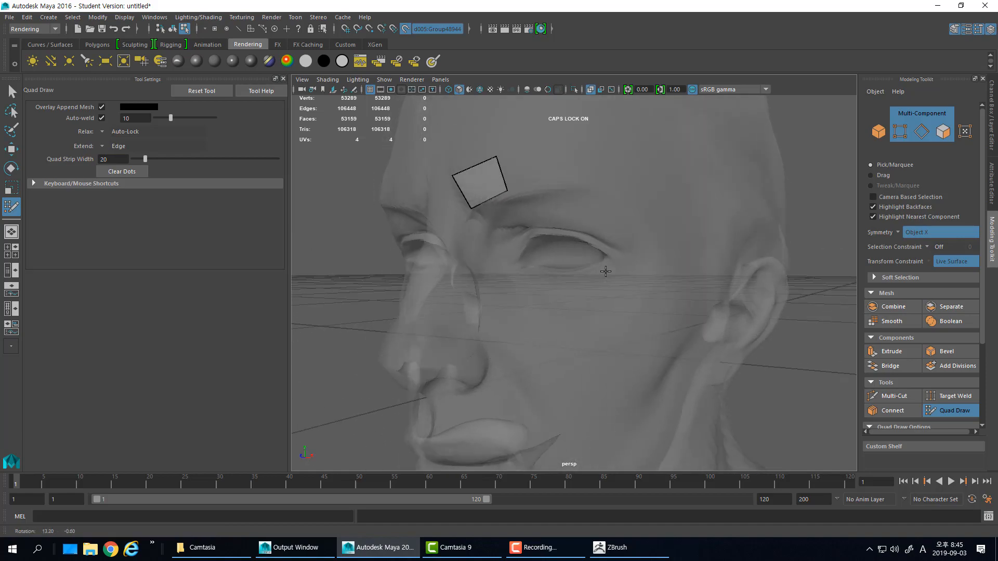
{"action": "left_click", "coordinate": [479, 89]}
{"action": "mouse_move", "coordinate": [530, 239]}
{"action": "left_mouse_down", "text": "alt"}
{"action": "mouse_move", "coordinate": [567, 229]}
{"action": "mouse_move", "coordinate": [528, 225]}
{"action": "mouse_move", "coordinate": [510, 161]}
{"action": "left_mouse_up", "text": "alt"}
{"action": "left_click", "coordinate": [478, 93]}
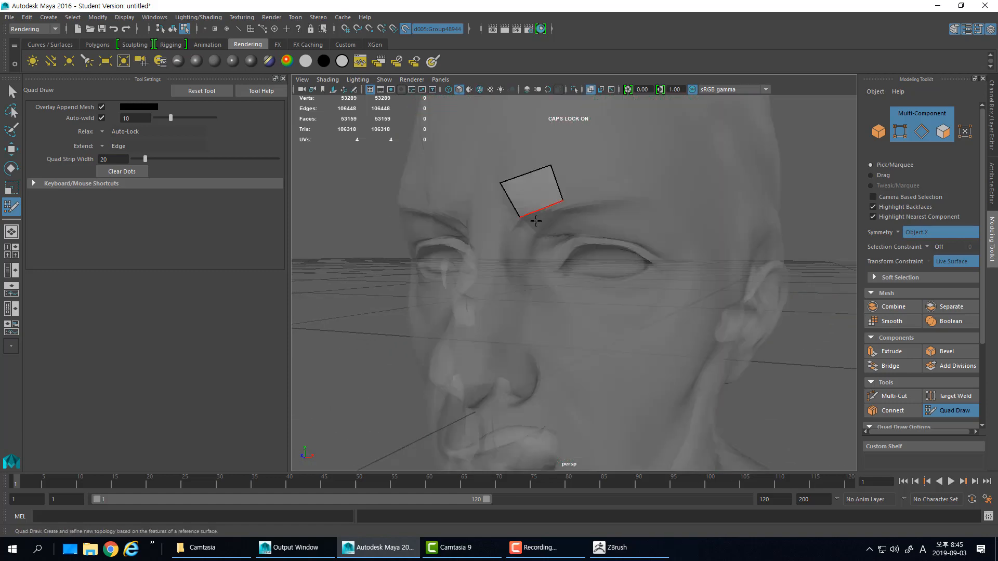
Extend the quad outward along the eyebrow with three more quads, reaching the temple
{"action": "left_click_drag", "start_coordinate": [481, 99], "coordinate": [541, 175], "text": "alt"}
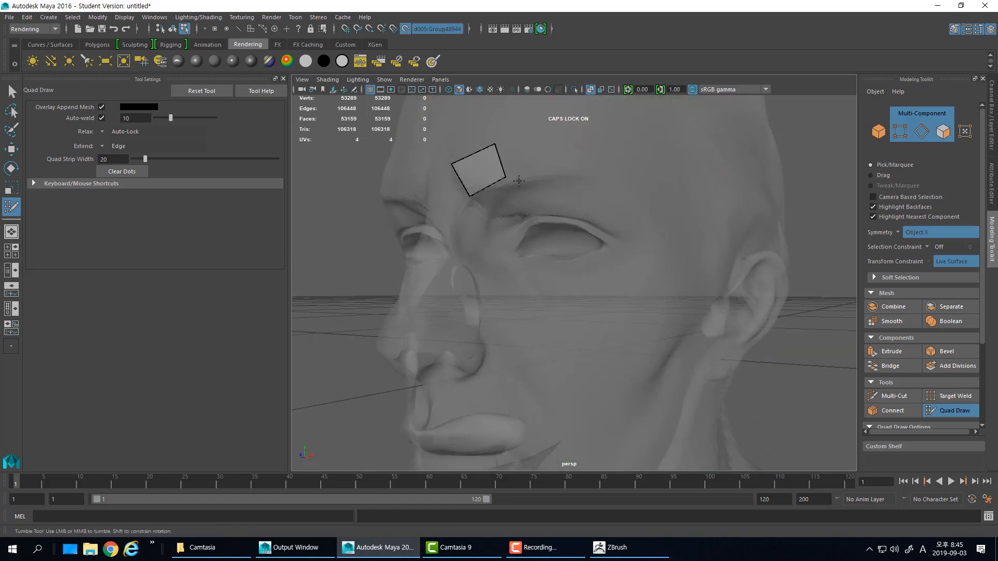
{"action": "left_click", "coordinate": [540, 150], "text": "shift"}
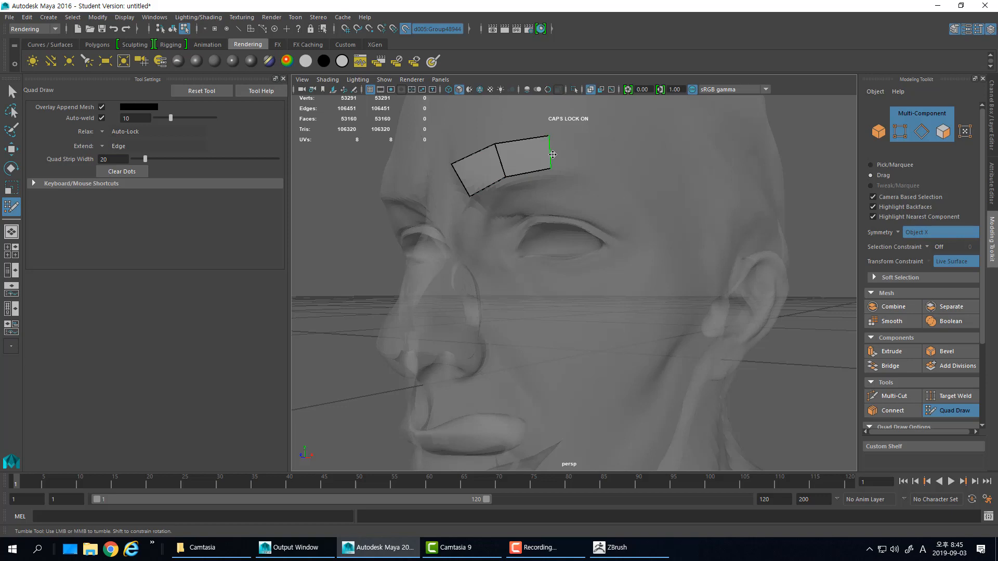
{"action": "mouse_move", "coordinate": [557, 156]}
{"action": "left_mouse_down"}
{"action": "mouse_move", "coordinate": [615, 163]}
{"action": "mouse_move", "coordinate": [605, 166]}
{"action": "mouse_move", "coordinate": [650, 198]}
{"action": "mouse_move", "coordinate": [675, 189]}
{"action": "mouse_move", "coordinate": [648, 194]}
{"action": "mouse_move", "coordinate": [659, 200]}
{"action": "left_mouse_up"}
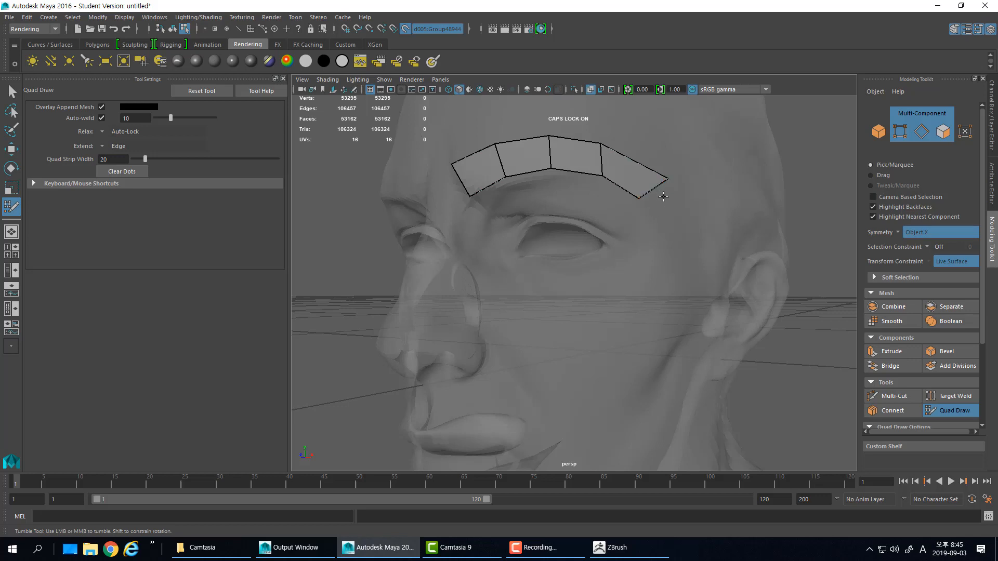
{"action": "key", "text": "Tab"}
{"action": "left_click_drag", "start_coordinate": [664, 216], "coordinate": [637, 323]}
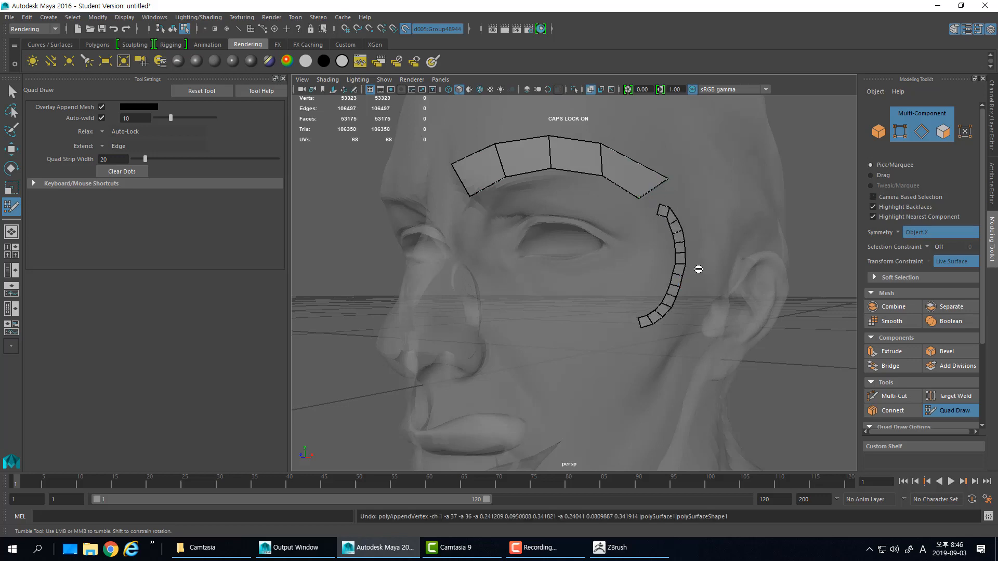
{"action": "key", "text": "ctrl+z"}
{"action": "key", "text": "ctrl+z"}
{"action": "key", "text": "ctrl+z"}
{"action": "key", "text": "ctrl+z"}
{"action": "key", "text": "ctrl+z"}
{"action": "key", "text": "ctrl+z"}
{"action": "key", "text": "ctrl+z"}
{"action": "key", "text": "ctrl+z"}
{"action": "key", "text": "ctrl+z"}
{"action": "key", "text": "ctrl+z"}
{"action": "key", "text": "ctrl+z"}
{"action": "key", "text": "ctrl+z"}
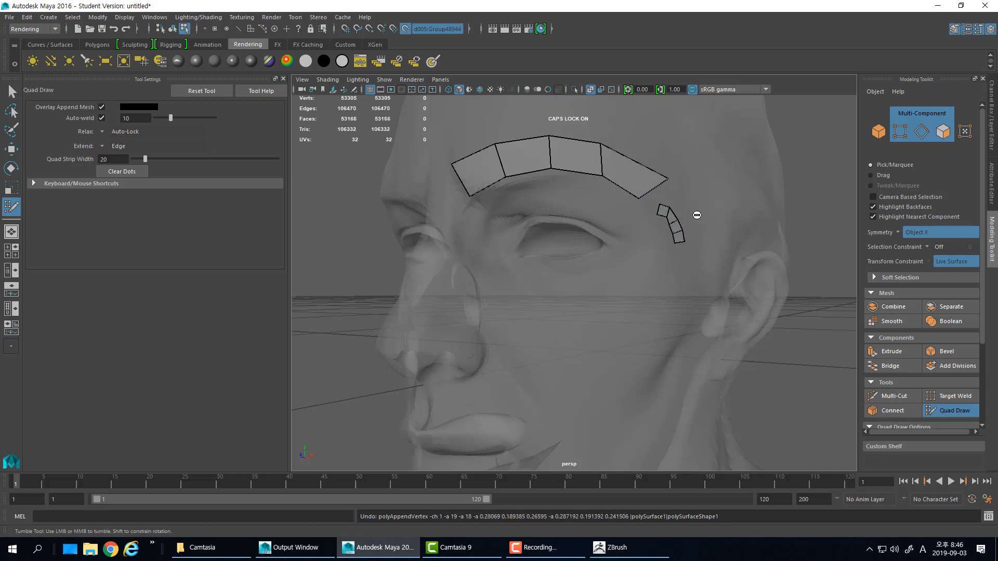
{"action": "key", "text": "ctrl+z"}
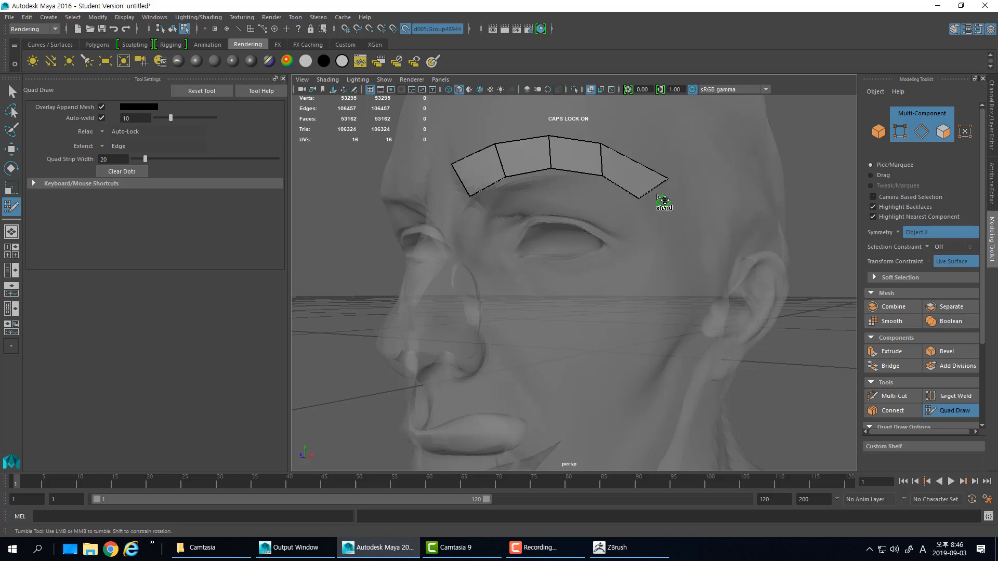
Continue the strip around the outer eye and under it with four quads, adjusting the edge beside the outer corner
{"action": "mouse_move", "coordinate": [657, 190]}
{"action": "left_mouse_down"}
{"action": "mouse_move", "coordinate": [669, 230]}
{"action": "mouse_move", "coordinate": [692, 241]}
{"action": "mouse_move", "coordinate": [664, 283]}
{"action": "mouse_move", "coordinate": [639, 273]}
{"action": "mouse_move", "coordinate": [673, 307]}
{"action": "mouse_move", "coordinate": [663, 297]}
{"action": "left_mouse_up"}
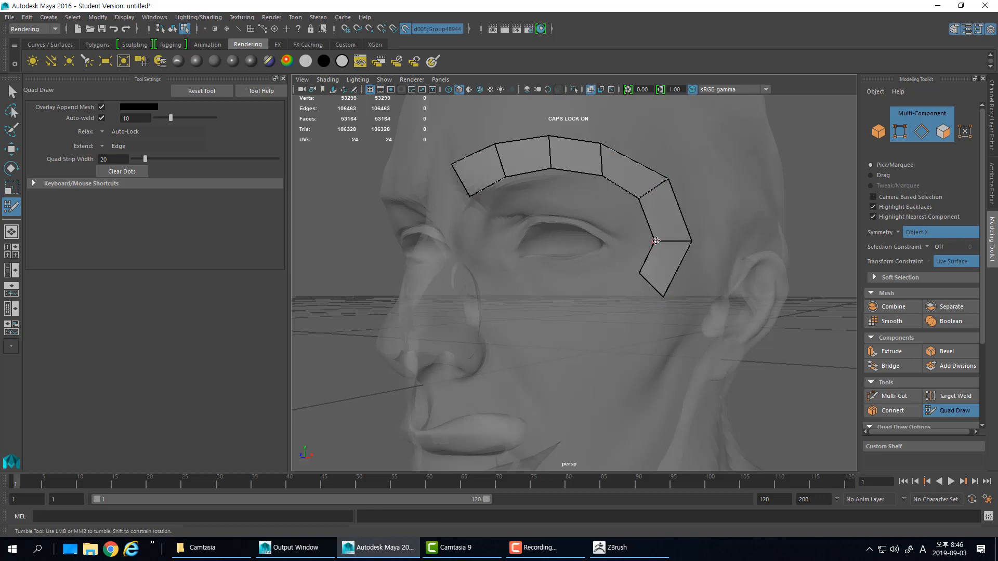
{"action": "left_click_drag", "start_coordinate": [656, 242], "coordinate": [693, 251]}
{"action": "key", "text": "Tab"}
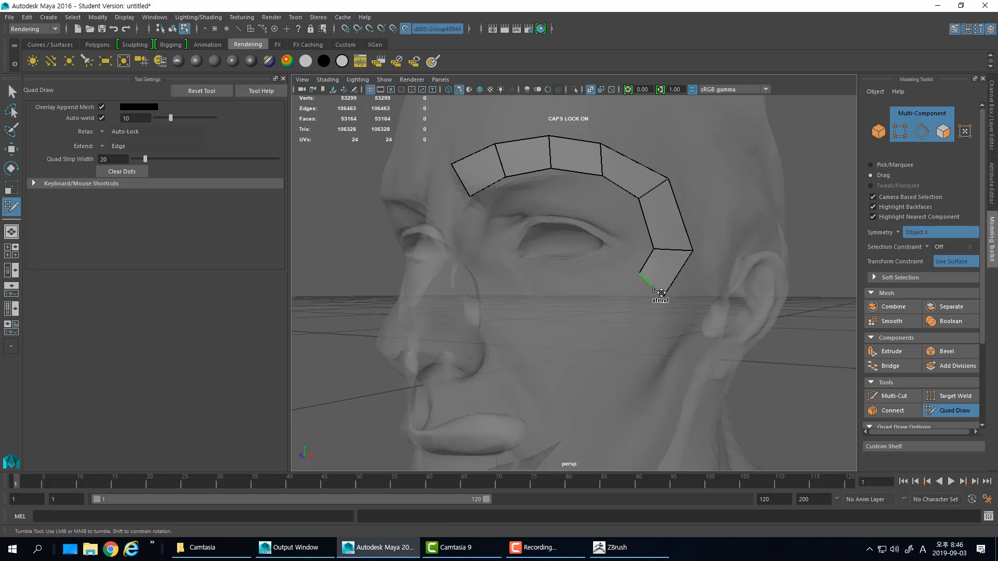
{"action": "left_click_drag", "start_coordinate": [659, 291], "coordinate": [529, 296]}
{"action": "key", "text": "Tab"}
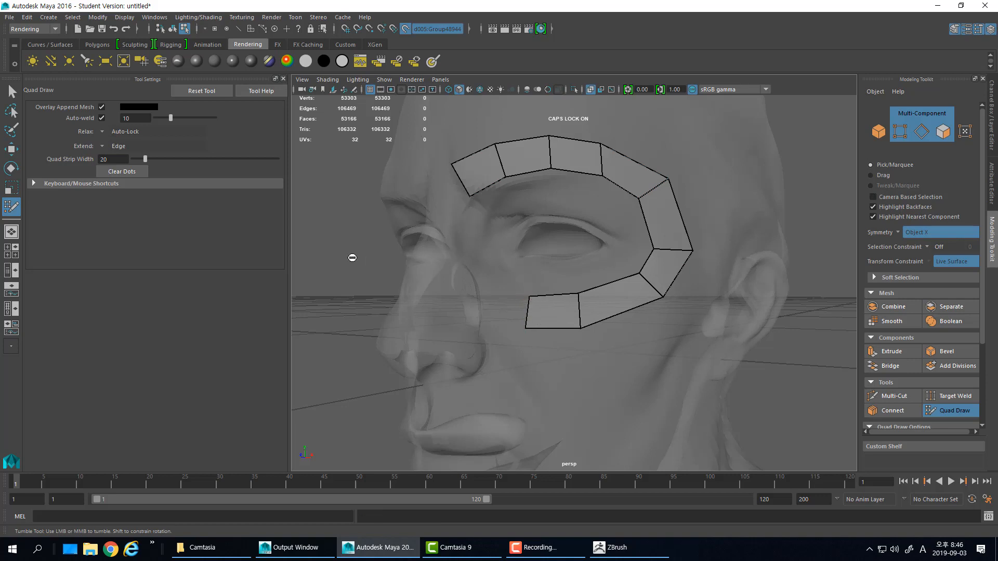
Extend the inner end of the brow strip by one quad toward the nose bridge and adjust its corner vertices
{"action": "left_click_drag", "start_coordinate": [352, 258], "coordinate": [374, 251], "text": "alt"}
{"action": "key", "text": "Tab"}
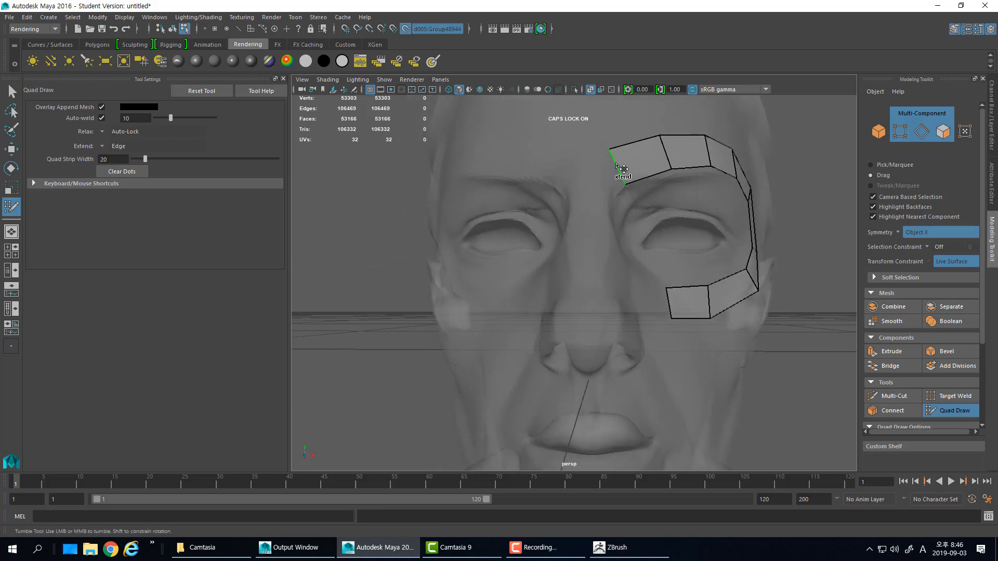
{"action": "left_click_drag", "start_coordinate": [619, 161], "coordinate": [594, 155]}
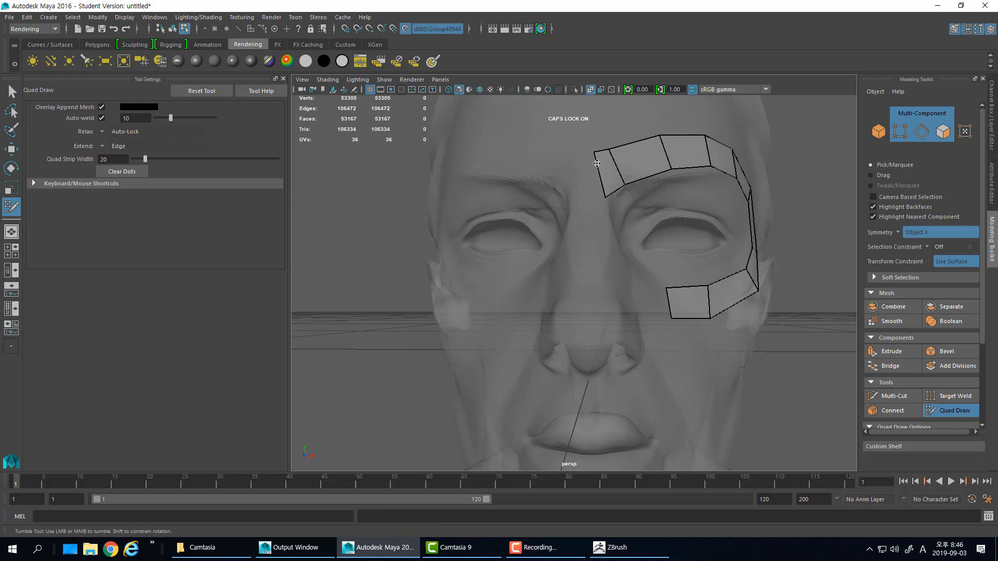
{"action": "left_click_drag", "start_coordinate": [612, 199], "coordinate": [593, 194]}
{"action": "left_click_drag", "start_coordinate": [628, 241], "coordinate": [586, 230], "text": "alt"}
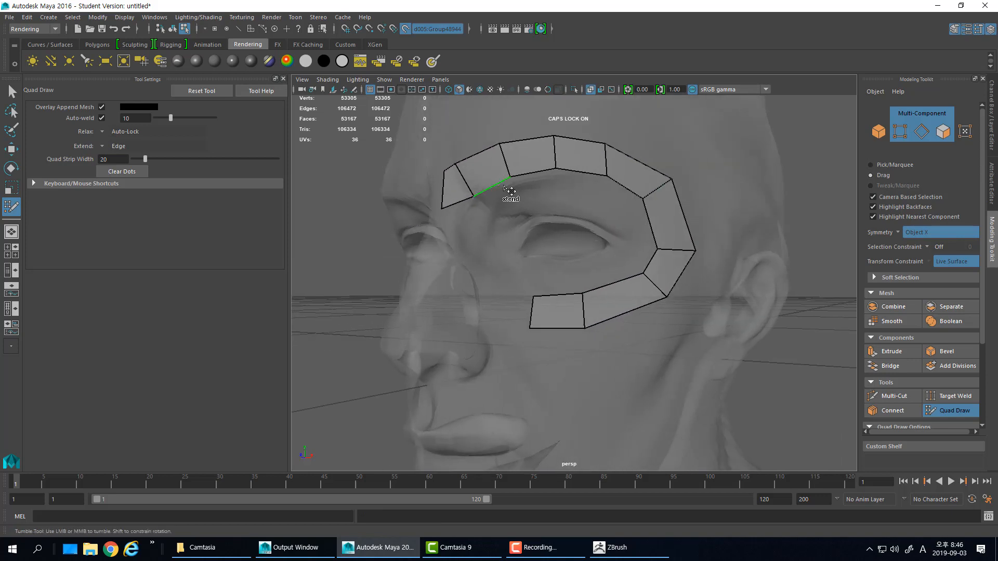
Extend single quads inward from the inner brow and from the outer strip to the corners of the eye
{"action": "left_click_drag", "start_coordinate": [504, 185], "coordinate": [530, 228]}
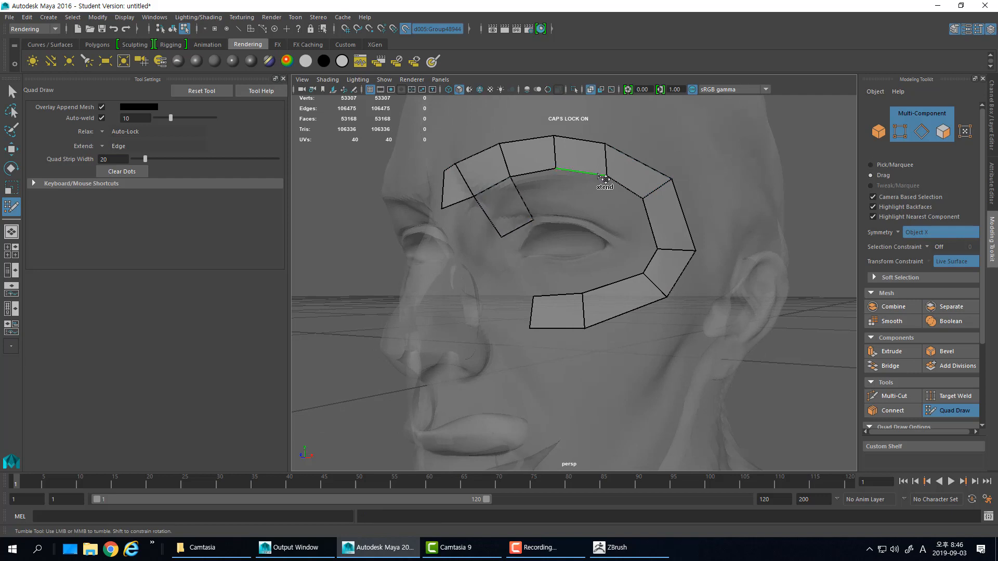
{"action": "left_click_drag", "start_coordinate": [599, 176], "coordinate": [597, 193]}
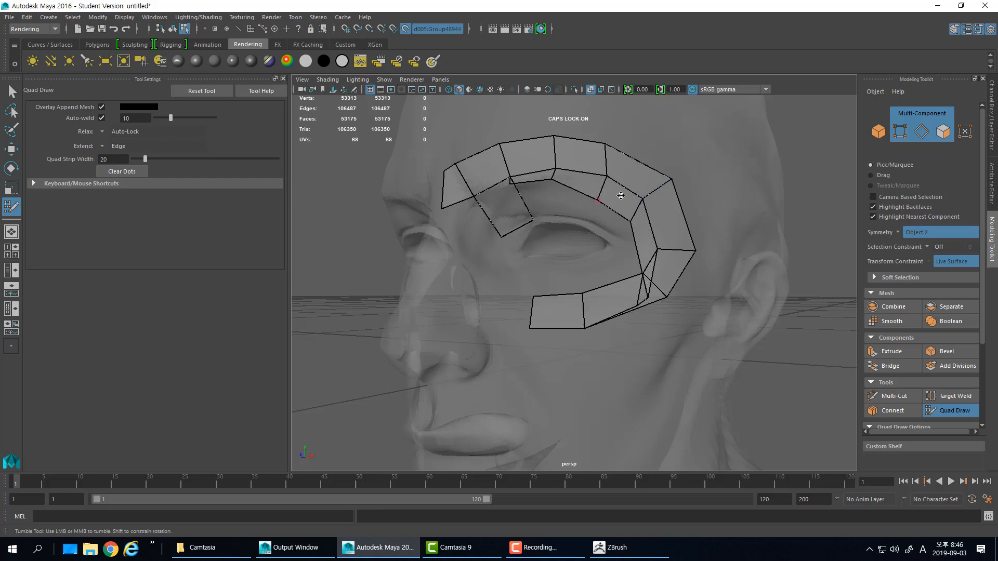
{"action": "key", "text": "ctrl+z"}
{"action": "key", "text": "Tab"}
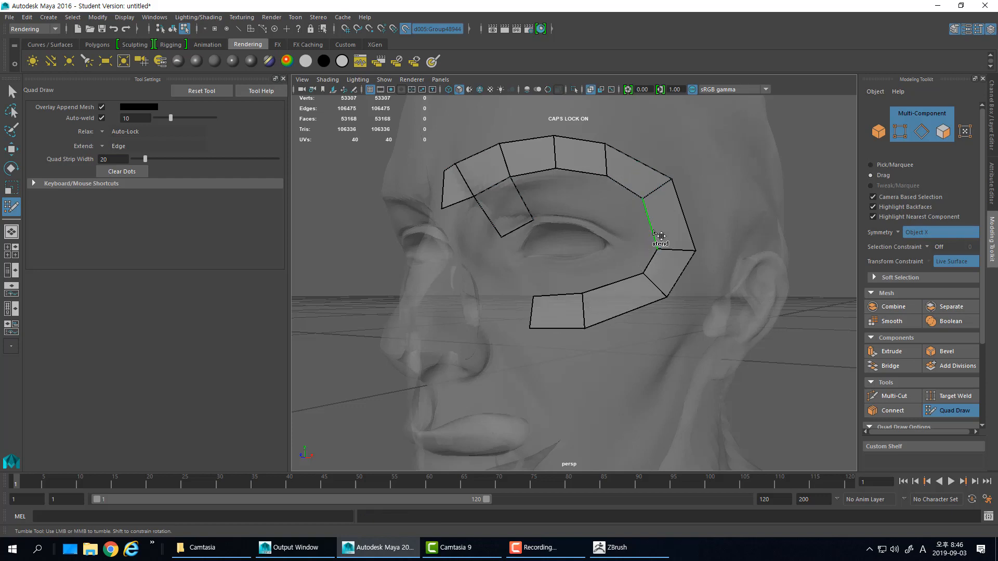
{"action": "left_click_drag", "start_coordinate": [648, 229], "coordinate": [597, 231]}
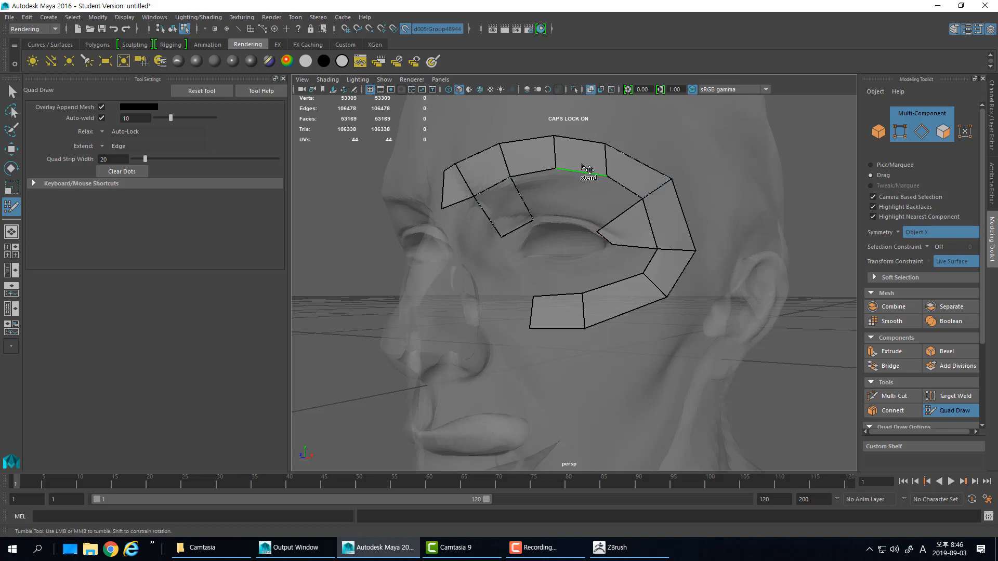
Extend the middle brow edges down to the upper eyelid with three quads and weld their vertices to the neighbouring quads
{"action": "left_click_drag", "start_coordinate": [586, 174], "coordinate": [575, 212]}
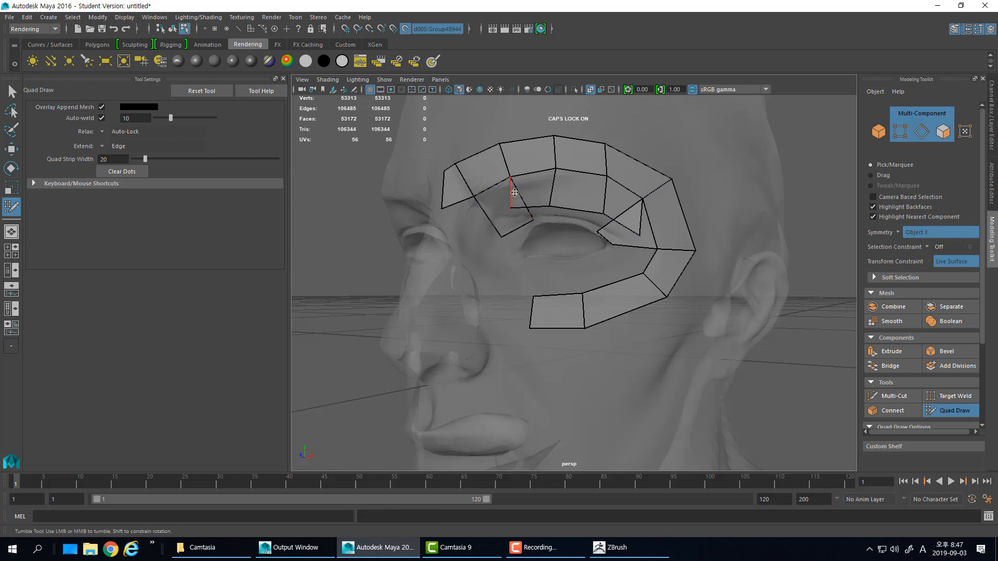
{"action": "mouse_move", "coordinate": [533, 204]}
{"action": "left_mouse_down"}
{"action": "mouse_move", "coordinate": [569, 207]}
{"action": "mouse_move", "coordinate": [562, 215]}
{"action": "mouse_move", "coordinate": [596, 210]}
{"action": "mouse_move", "coordinate": [591, 203]}
{"action": "mouse_move", "coordinate": [601, 233]}
{"action": "left_mouse_up"}
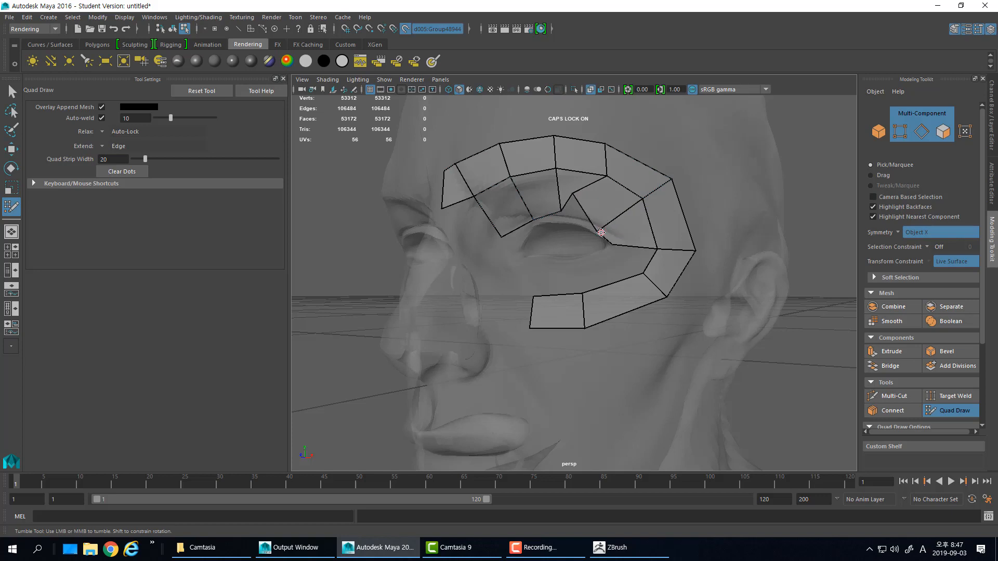
{"action": "mouse_move", "coordinate": [581, 197]}
{"action": "left_mouse_down"}
{"action": "mouse_move", "coordinate": [580, 218]}
{"action": "mouse_move", "coordinate": [536, 225]}
{"action": "mouse_move", "coordinate": [518, 250]}
{"action": "left_mouse_up"}
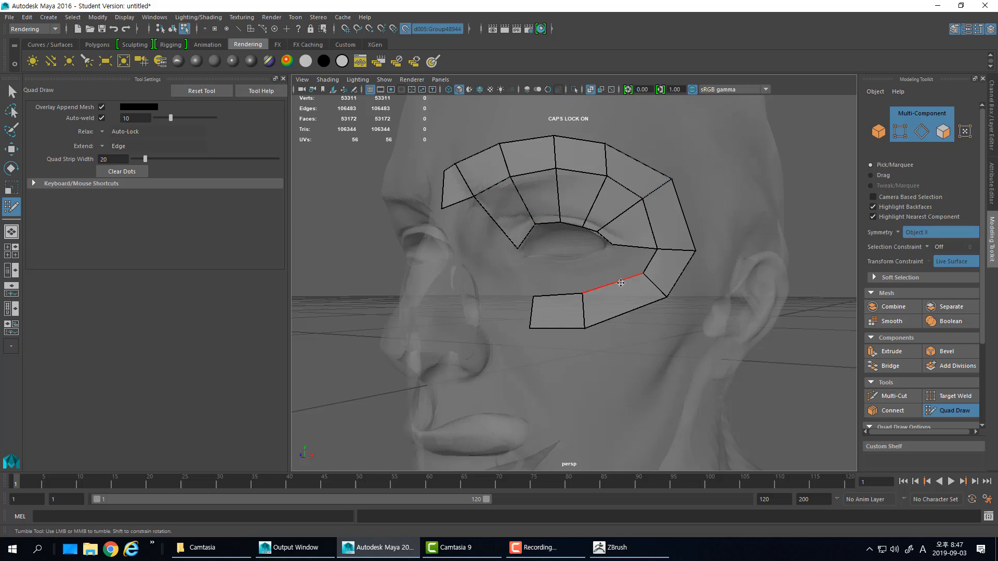
Extend three quads from the lower strip up to the lower eyelid, welding them at the outer eye corner and adjusting the inner edge
{"action": "key", "text": "Tab"}
{"action": "key", "text": "Tab"}
{"action": "mouse_move", "coordinate": [613, 285]}
{"action": "left_mouse_down"}
{"action": "mouse_move", "coordinate": [593, 270]}
{"action": "mouse_move", "coordinate": [583, 284]}
{"action": "mouse_move", "coordinate": [598, 270]}
{"action": "mouse_move", "coordinate": [584, 275]}
{"action": "left_mouse_up"}
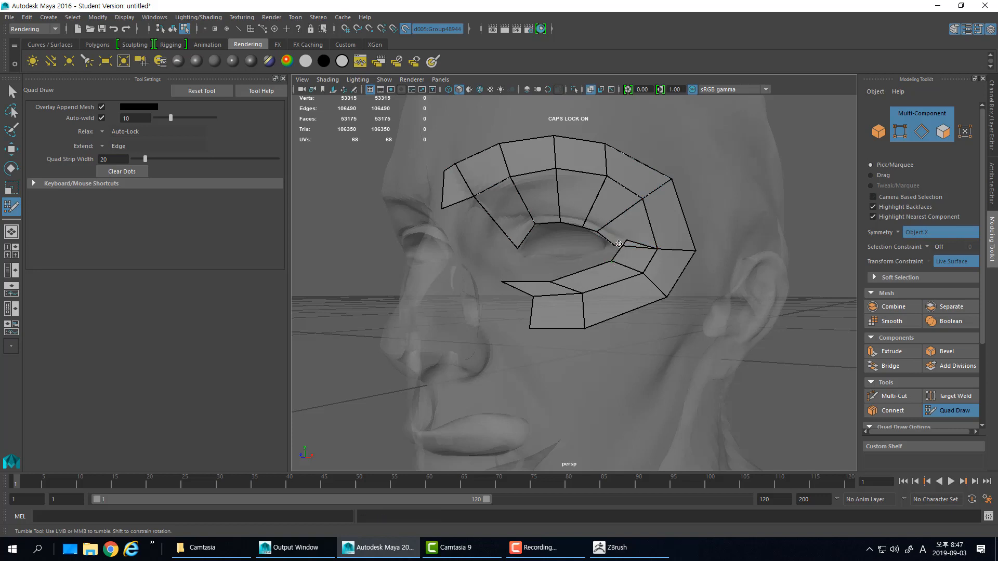
{"action": "left_click_drag", "start_coordinate": [619, 244], "coordinate": [572, 261]}
{"action": "left_click_drag", "start_coordinate": [502, 282], "coordinate": [545, 282]}
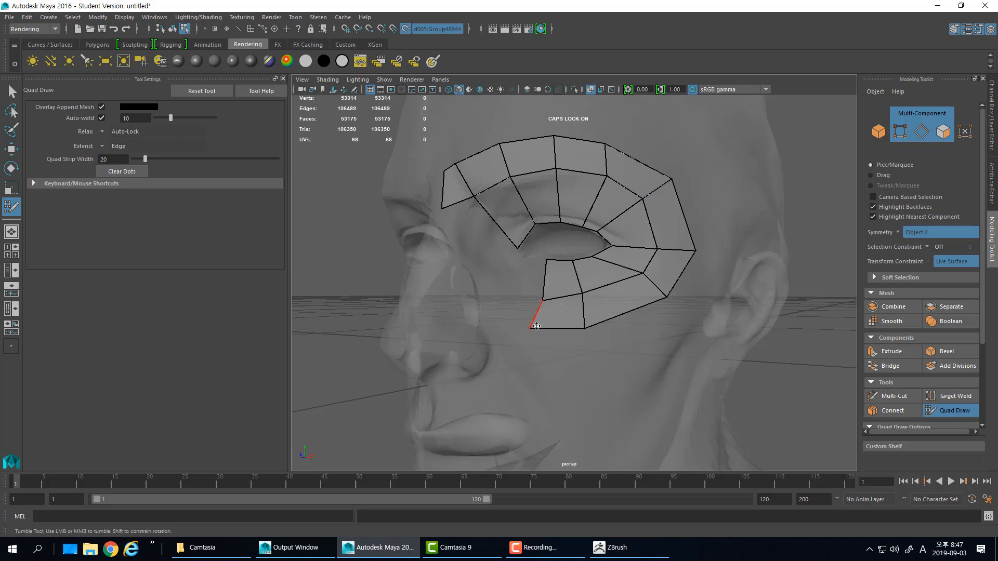
Extend both lower-eye strips by one quad toward the nose and add one quad at the inner corner of the eye
{"action": "left_click_drag", "start_coordinate": [536, 328], "coordinate": [541, 327]}
{"action": "key", "text": "Tab"}
{"action": "left_click_drag", "start_coordinate": [545, 281], "coordinate": [523, 306]}
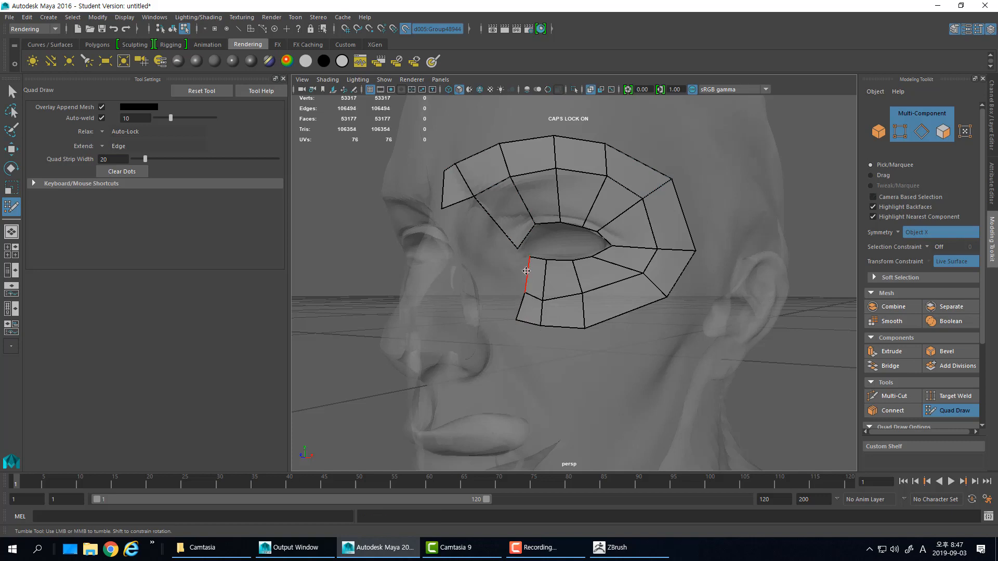
{"action": "left_click_drag", "start_coordinate": [510, 241], "coordinate": [514, 261]}
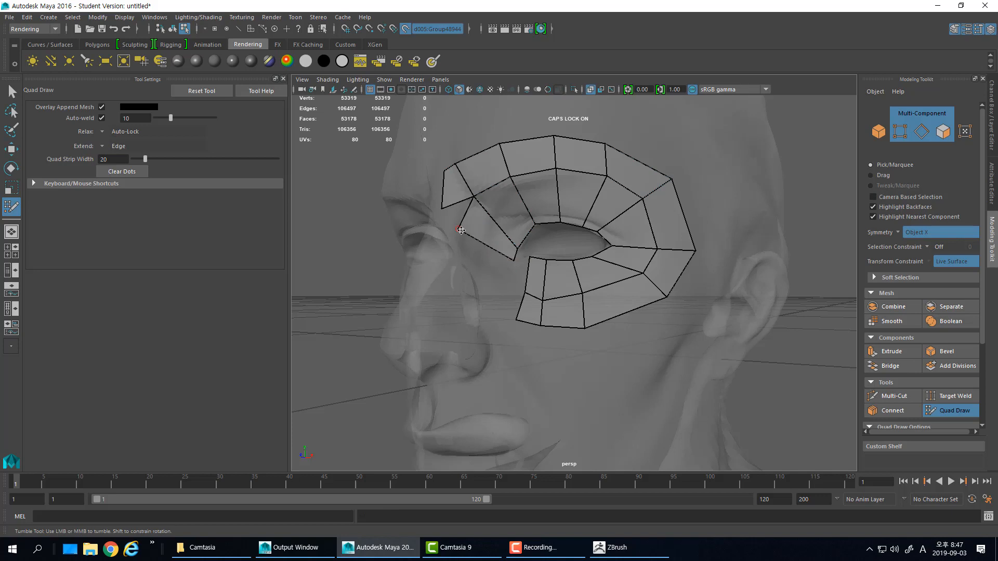
{"action": "left_click_drag", "start_coordinate": [461, 230], "coordinate": [464, 255]}
{"action": "scroll", "coordinate": [527, 267], "scroll_direction": "up", "scroll_amount": 2}
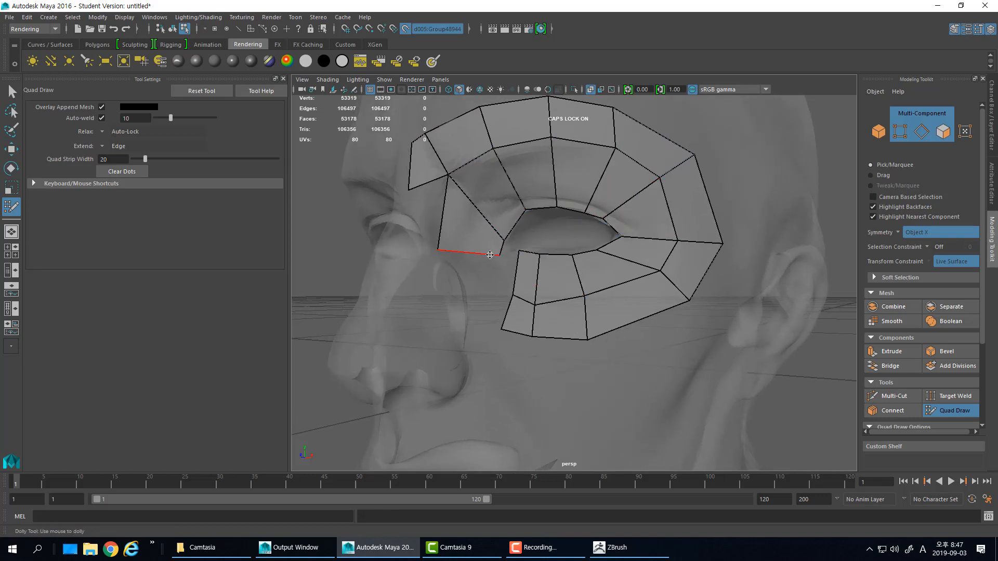
Extend the lower strips to the inner corner of the eye and weld their vertices to the upper quads, closing the inner ring
{"action": "left_click_drag", "start_coordinate": [515, 274], "coordinate": [487, 292]}
{"action": "key", "text": "Tab"}
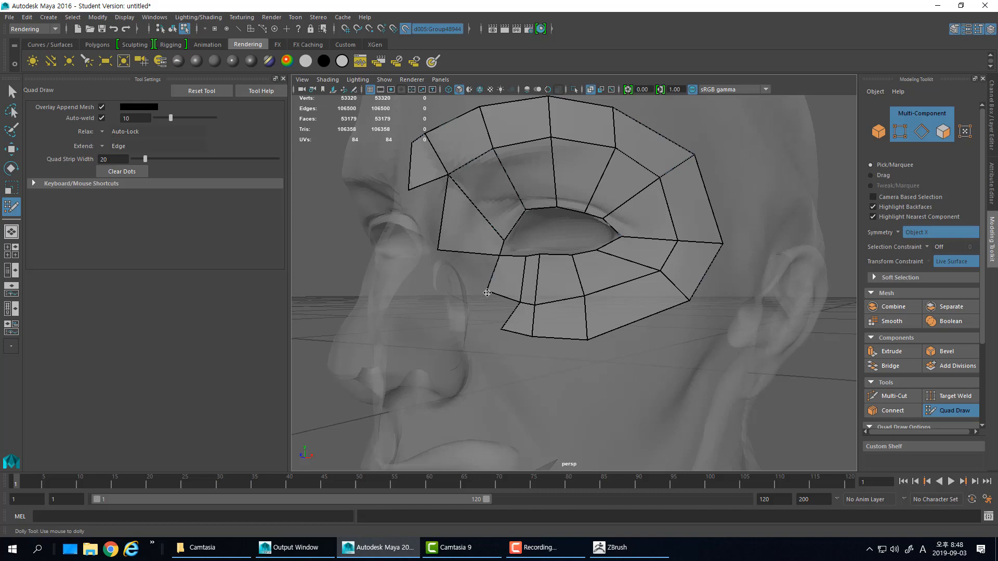
{"action": "left_click_drag", "start_coordinate": [527, 258], "coordinate": [520, 253]}
{"action": "left_click_drag", "start_coordinate": [524, 303], "coordinate": [457, 287]}
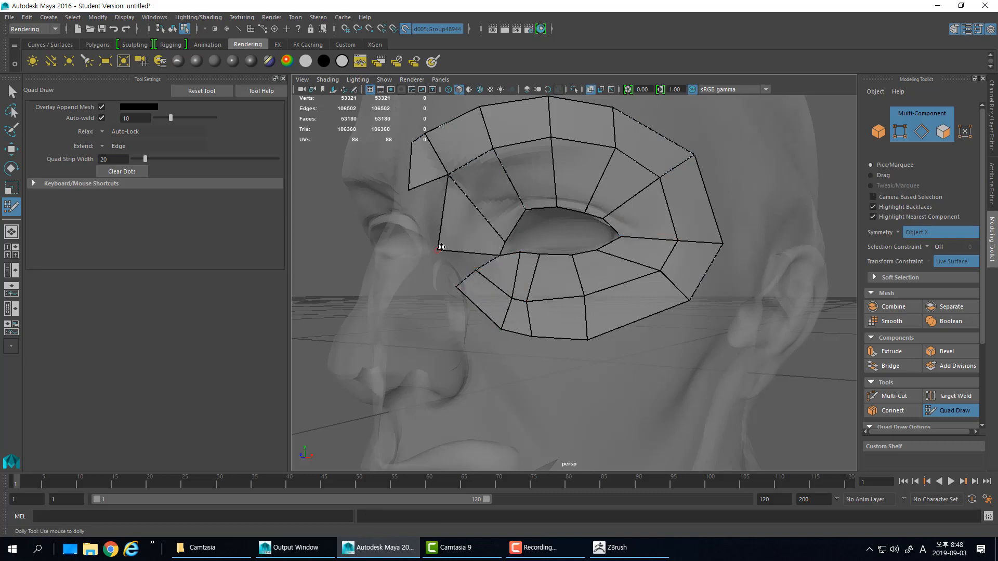
{"action": "left_click_drag", "start_coordinate": [441, 250], "coordinate": [475, 271]}
{"action": "left_click_drag", "start_coordinate": [452, 179], "coordinate": [456, 182]}
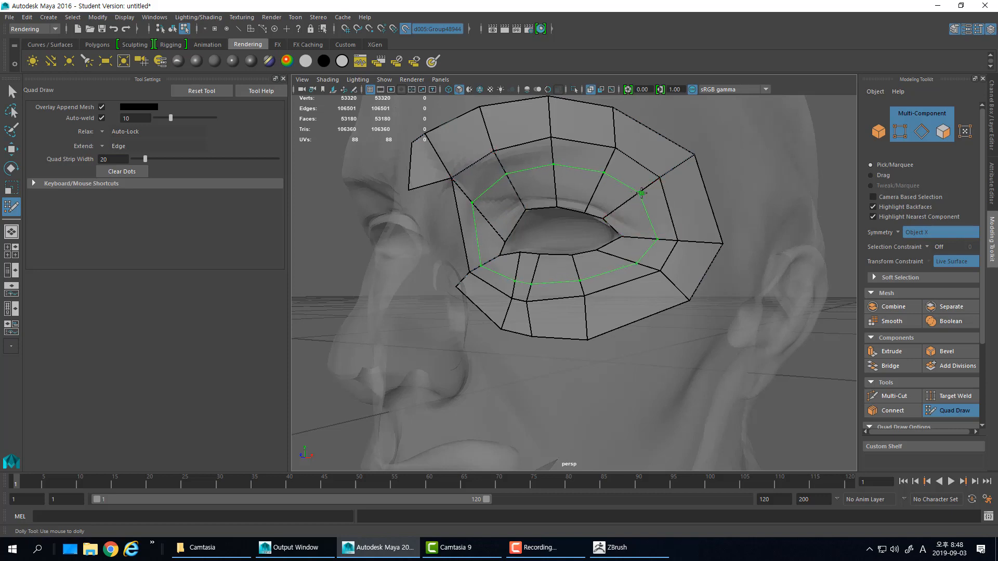
Insert an edge loop all around the eye ring and another across the inner-corner quads, then adjust the neighbouring vertices
{"action": "left_click", "coordinate": [640, 209], "text": "ctrl"}
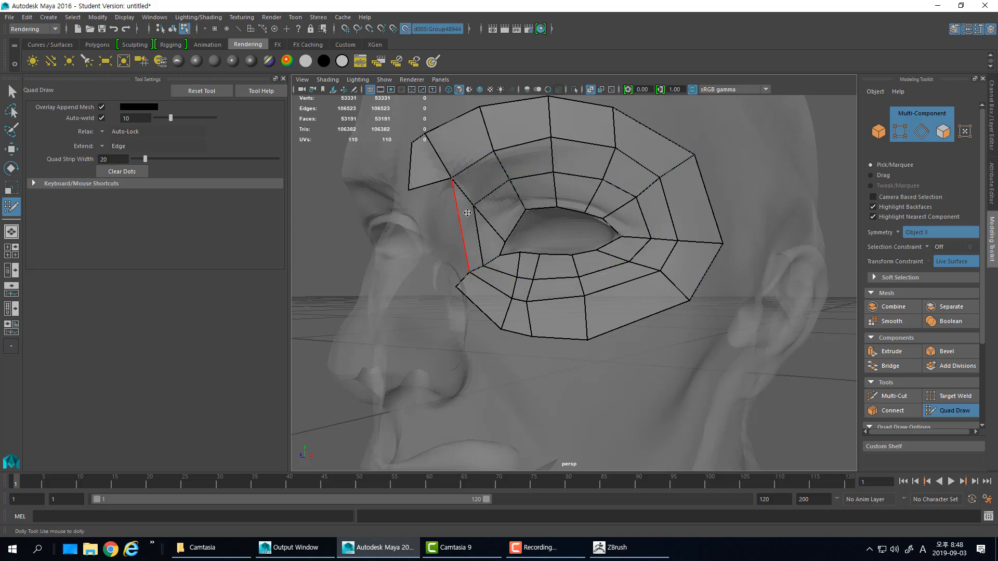
{"action": "left_click", "coordinate": [474, 240], "text": "ctrl"}
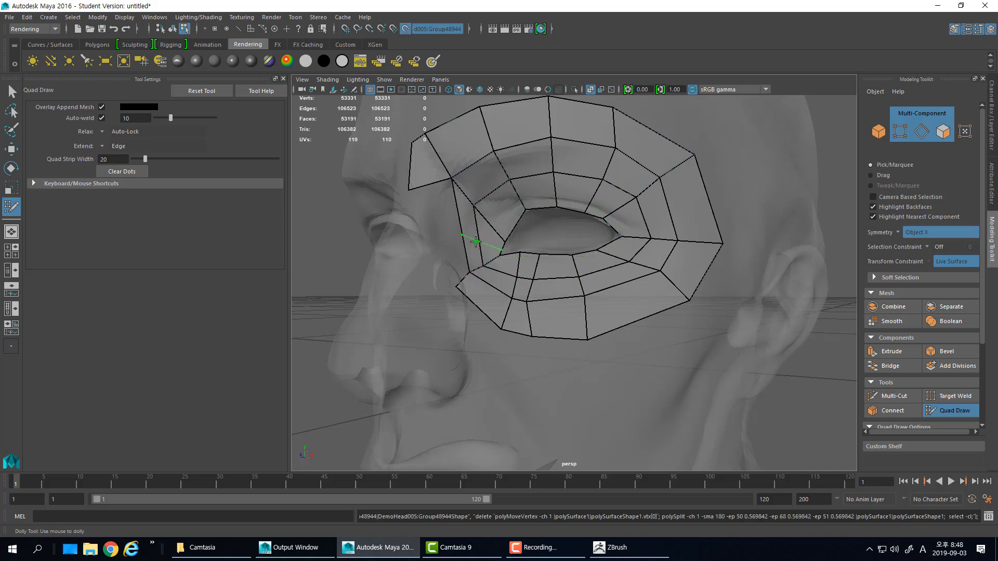
{"action": "left_click", "coordinate": [475, 242], "text": "ctrl"}
{"action": "mouse_move", "coordinate": [424, 290]}
{"action": "left_mouse_down", "text": "alt"}
{"action": "mouse_move", "coordinate": [456, 263]}
{"action": "mouse_move", "coordinate": [456, 273]}
{"action": "mouse_move", "coordinate": [426, 256]}
{"action": "mouse_move", "coordinate": [447, 291]}
{"action": "mouse_move", "coordinate": [442, 270]}
{"action": "mouse_move", "coordinate": [519, 296]}
{"action": "mouse_move", "coordinate": [523, 270]}
{"action": "left_mouse_up", "text": "alt"}
{"action": "left_click_drag", "start_coordinate": [489, 229], "coordinate": [516, 232]}
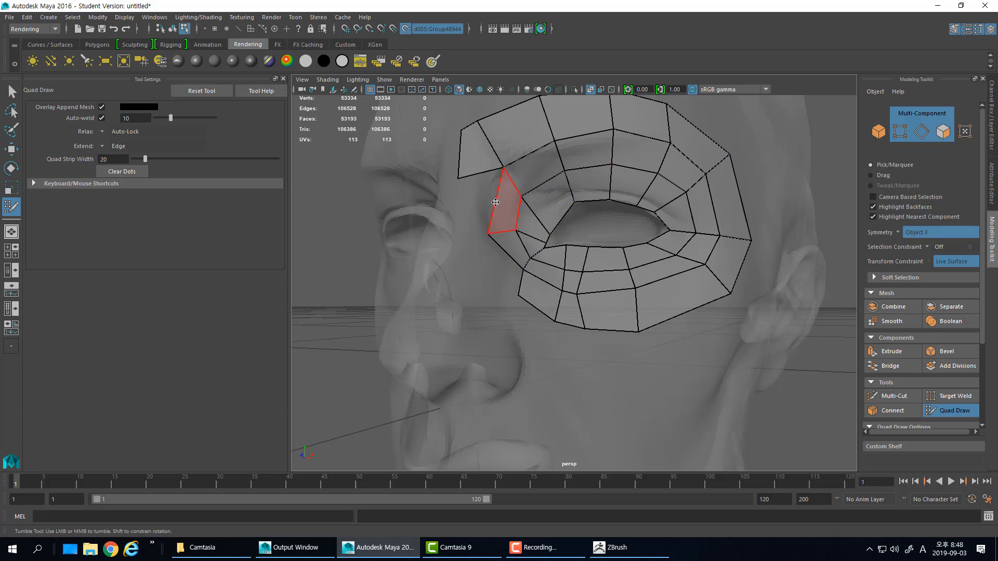
Extend the inner eye edge by one quad onto the nose bridge and weld it to the brow quad above
{"action": "key", "text": "Caps_Lock"}
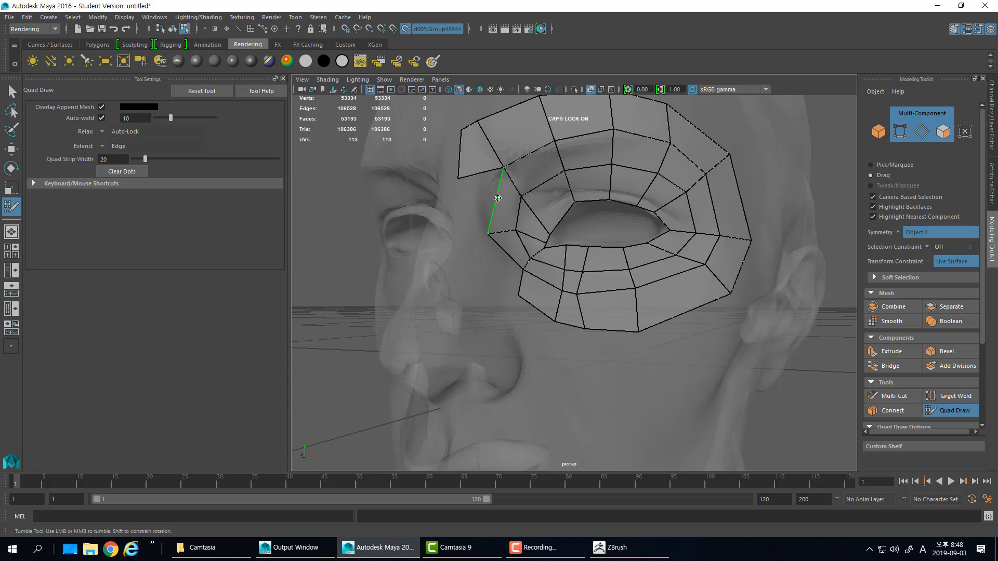
{"action": "left_click_drag", "start_coordinate": [497, 199], "coordinate": [457, 212]}
{"action": "left_click_drag", "start_coordinate": [458, 177], "coordinate": [456, 170]}
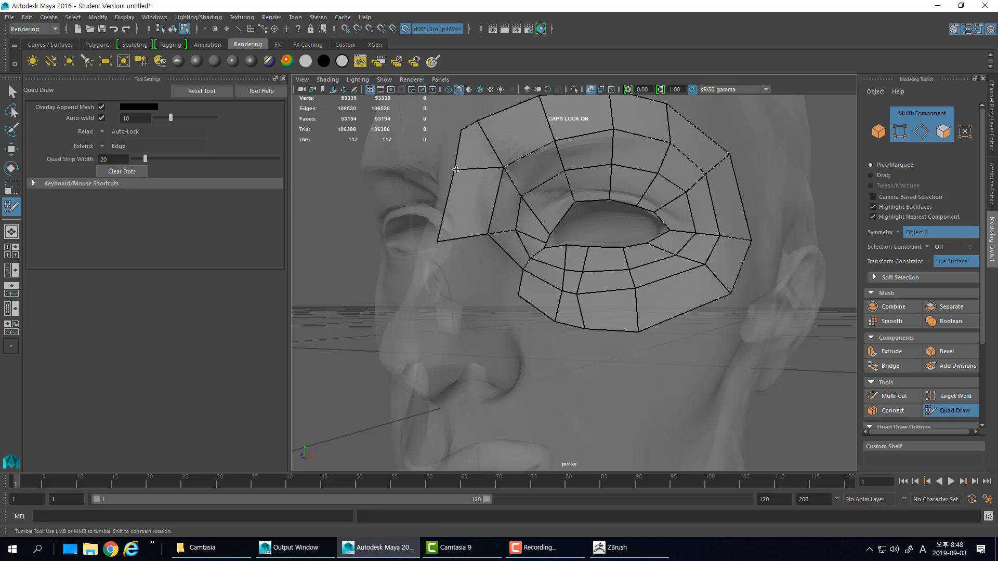
{"action": "left_click_drag", "start_coordinate": [484, 272], "coordinate": [521, 273], "text": "alt"}
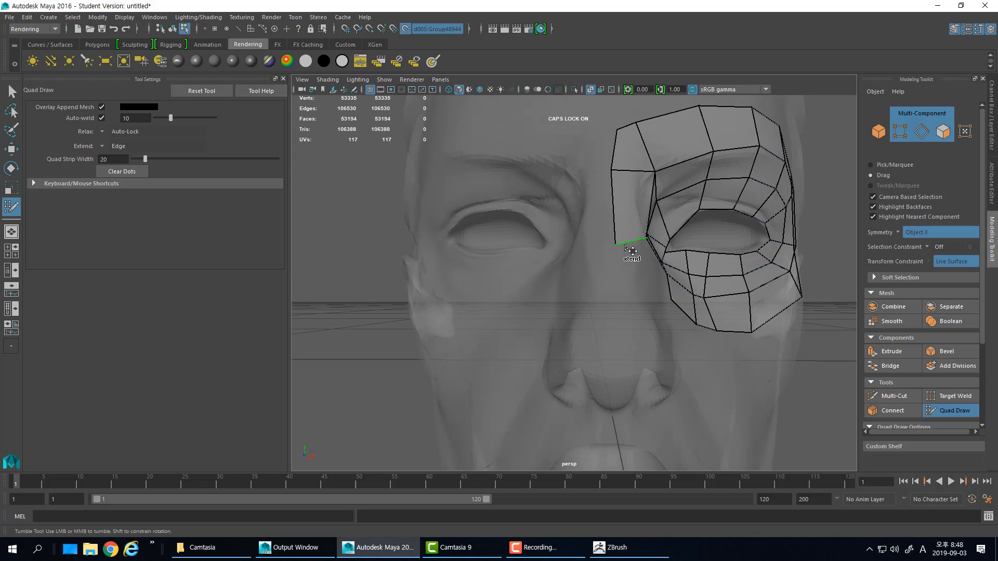
Extend a strip of three quads down the nose bridge to the tip and adjust the vertex beside the inner eye corner
{"action": "mouse_move", "coordinate": [630, 250]}
{"action": "left_mouse_down"}
{"action": "mouse_move", "coordinate": [630, 363]}
{"action": "mouse_move", "coordinate": [620, 350]}
{"action": "mouse_move", "coordinate": [635, 369]}
{"action": "mouse_move", "coordinate": [646, 314]}
{"action": "mouse_move", "coordinate": [634, 291]}
{"action": "left_mouse_up"}
{"action": "left_click_drag", "start_coordinate": [644, 242], "coordinate": [640, 243]}
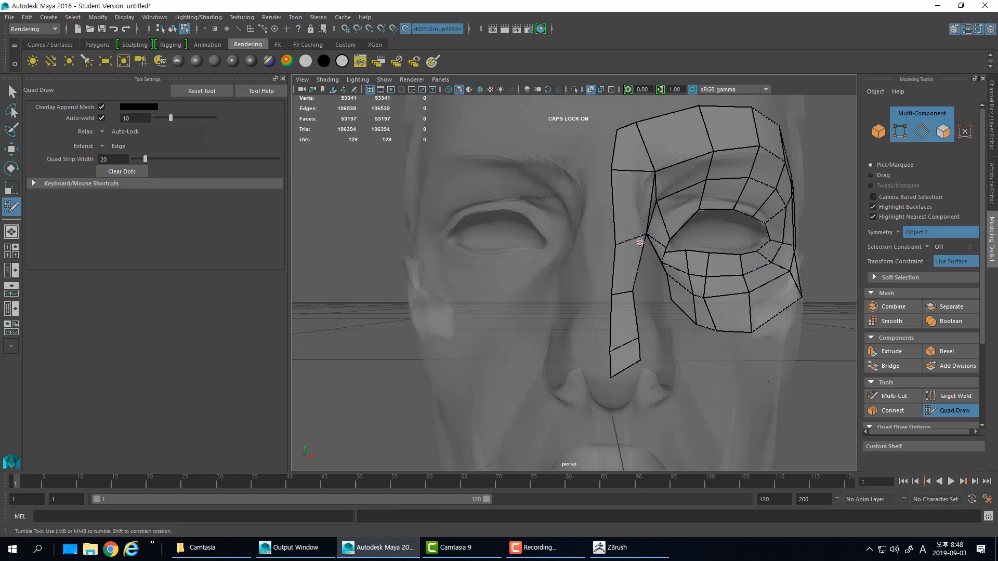
{"action": "mouse_move", "coordinate": [651, 288]}
{"action": "left_mouse_down", "text": "alt"}
{"action": "mouse_move", "coordinate": [633, 298]}
{"action": "mouse_move", "coordinate": [644, 294]}
{"action": "left_mouse_up", "text": "alt"}
{"action": "key", "text": "ctrl+z"}
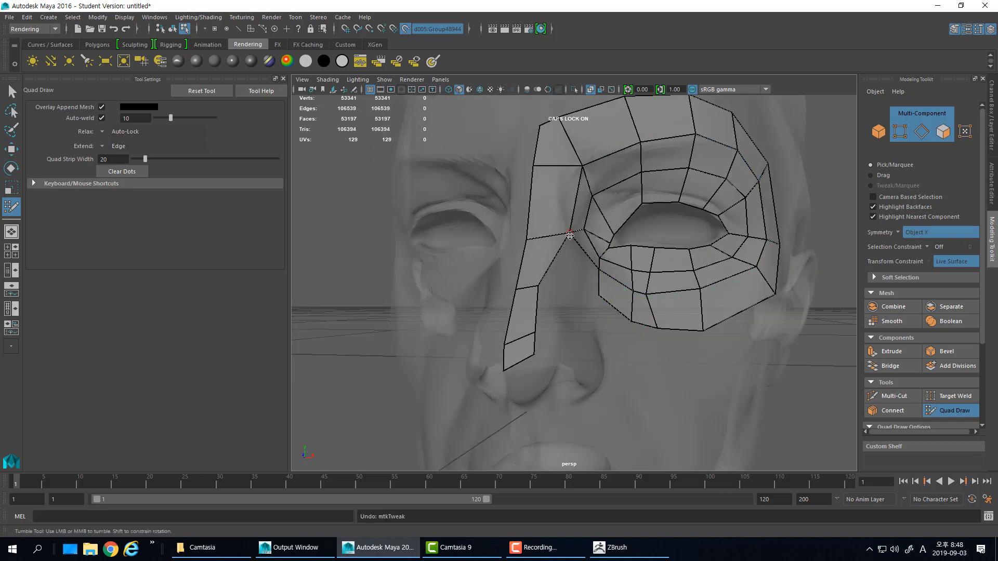
{"action": "left_click_drag", "start_coordinate": [571, 236], "coordinate": [566, 237]}
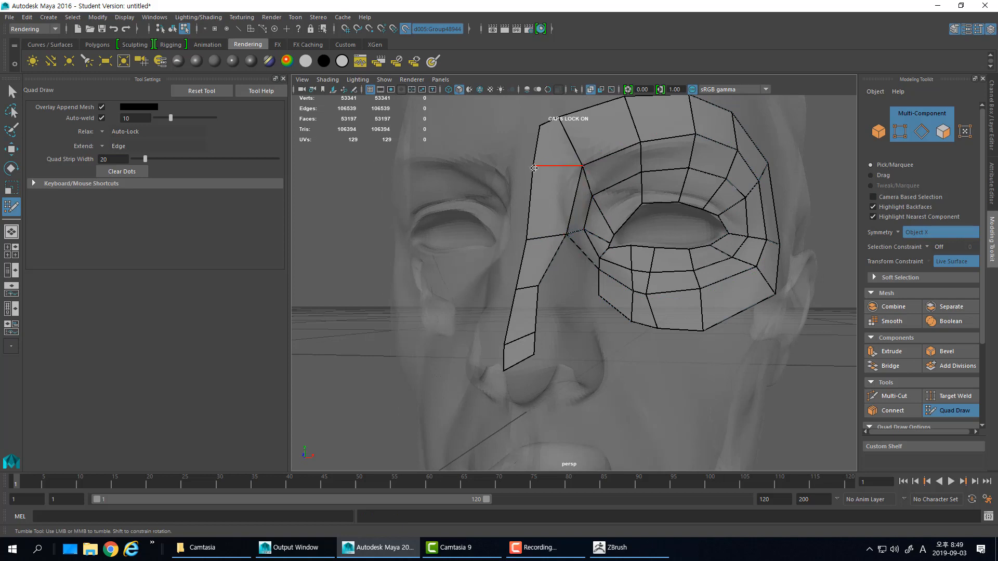
Insert an edge loop across the nose bridge into the inner eye corner and even out the surrounding vertices
{"action": "left_click_drag", "start_coordinate": [533, 169], "coordinate": [560, 200]}
{"action": "left_click", "coordinate": [564, 202], "text": "ctrl"}
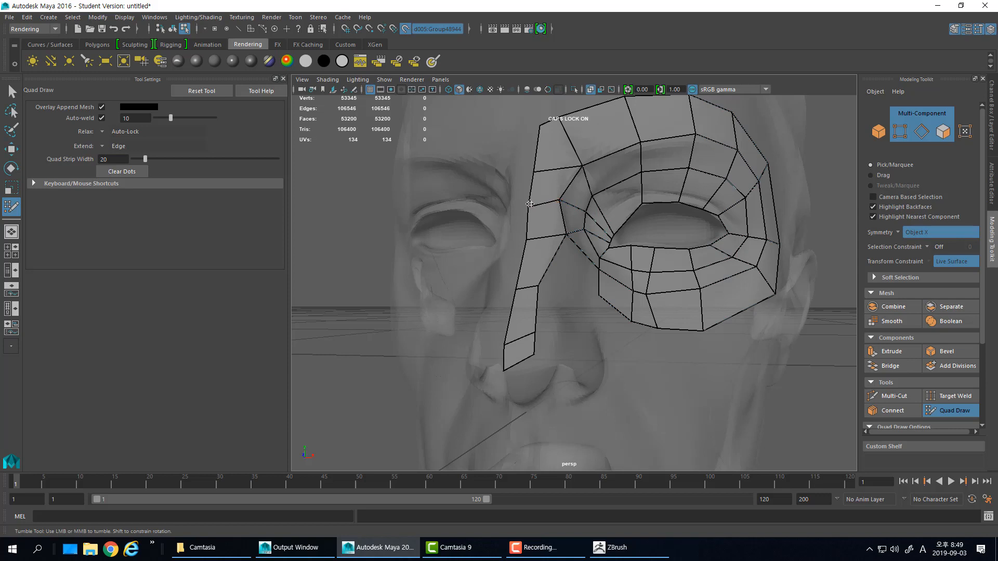
{"action": "left_click_drag", "start_coordinate": [623, 251], "coordinate": [541, 239], "text": "alt"}
{"action": "left_click_drag", "start_coordinate": [514, 199], "coordinate": [519, 194]}
{"action": "mouse_move", "coordinate": [544, 238]}
{"action": "left_mouse_down"}
{"action": "mouse_move", "coordinate": [552, 220]}
{"action": "mouse_move", "coordinate": [548, 229]}
{"action": "left_mouse_up"}
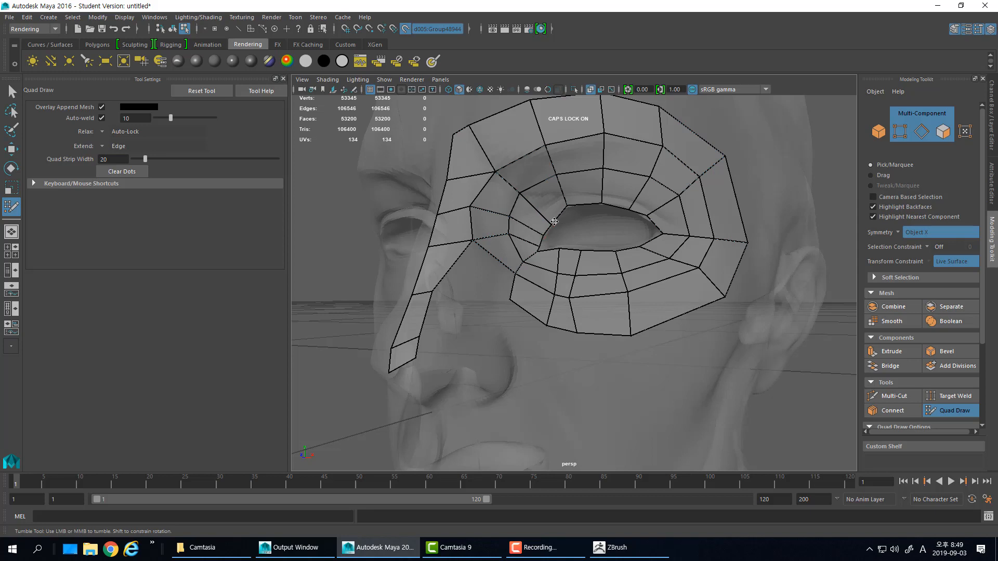
{"action": "mouse_move", "coordinate": [512, 236]}
{"action": "left_mouse_down"}
{"action": "mouse_move", "coordinate": [515, 246]}
{"action": "mouse_move", "coordinate": [481, 266]}
{"action": "mouse_move", "coordinate": [492, 290]}
{"action": "mouse_move", "coordinate": [542, 245]}
{"action": "mouse_move", "coordinate": [628, 242]}
{"action": "left_mouse_up"}
{"action": "left_click_drag", "start_coordinate": [620, 204], "coordinate": [623, 205]}
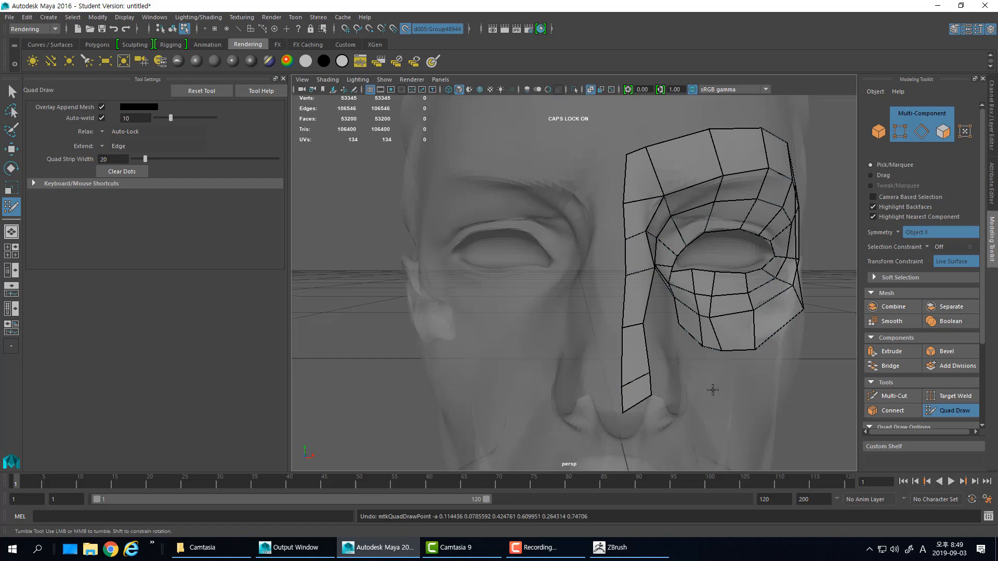
Extend the nose bridge strip sideways with three quads down the side of the nose, welding them to each other
{"action": "mouse_move", "coordinate": [720, 391]}
{"action": "left_mouse_down", "text": "alt"}
{"action": "mouse_move", "coordinate": [697, 396]}
{"action": "mouse_move", "coordinate": [438, 296]}
{"action": "mouse_move", "coordinate": [572, 323]}
{"action": "mouse_move", "coordinate": [506, 278]}
{"action": "left_mouse_up", "text": "alt"}
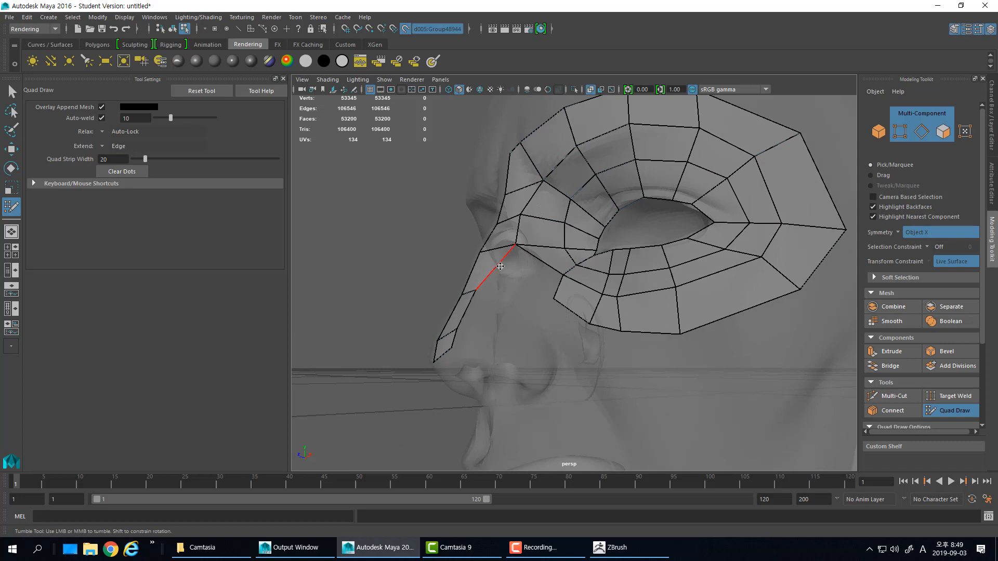
{"action": "left_click_drag", "start_coordinate": [500, 266], "coordinate": [530, 291]}
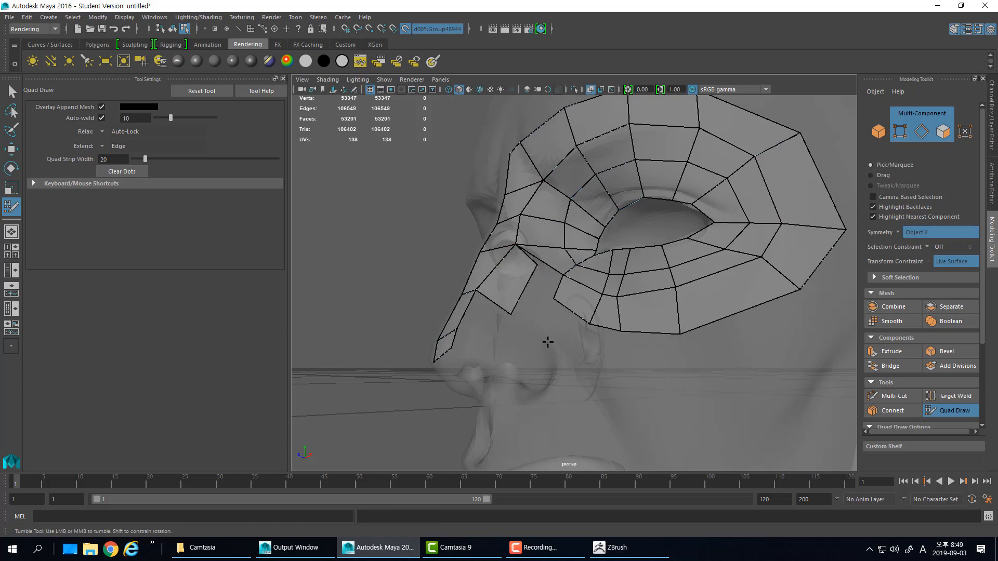
{"action": "mouse_move", "coordinate": [548, 342]}
{"action": "left_mouse_down", "text": "alt"}
{"action": "mouse_move", "coordinate": [650, 300]}
{"action": "mouse_move", "coordinate": [660, 336]}
{"action": "mouse_move", "coordinate": [662, 319]}
{"action": "mouse_move", "coordinate": [641, 334]}
{"action": "mouse_move", "coordinate": [650, 346]}
{"action": "left_mouse_up", "text": "alt"}
{"action": "left_click_drag", "start_coordinate": [650, 346], "coordinate": [613, 364], "text": "alt"}
{"action": "middle_click_drag", "start_coordinate": [613, 363], "coordinate": [512, 377], "text": "alt"}
{"action": "right_click_drag", "start_coordinate": [513, 377], "coordinate": [557, 355], "text": "alt"}
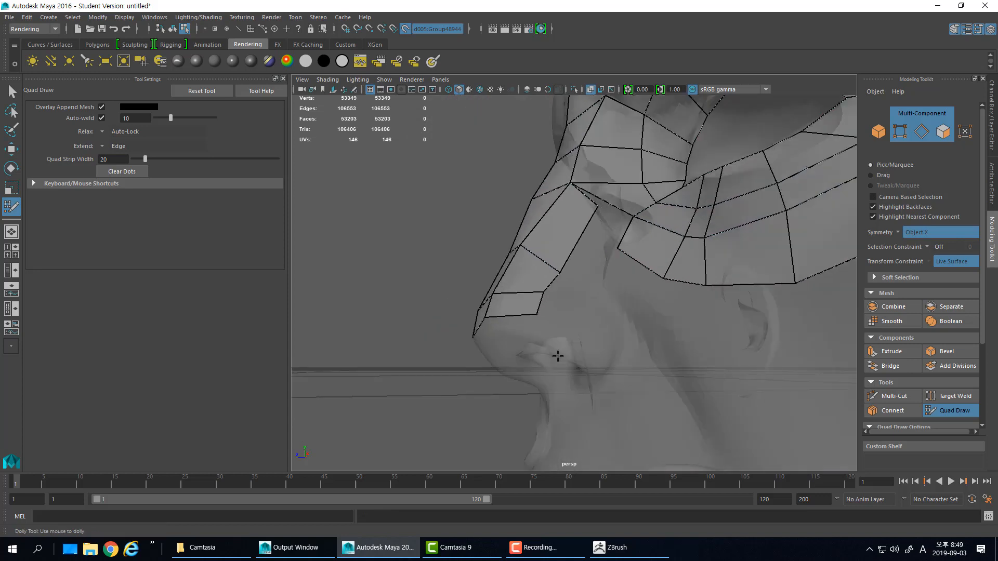
Extend three quads around the upper nostril wing, weld their shared corners and insert an edge loop through the lower row
{"action": "mouse_move", "coordinate": [547, 311]}
{"action": "left_mouse_down"}
{"action": "mouse_move", "coordinate": [602, 330]}
{"action": "mouse_move", "coordinate": [589, 282]}
{"action": "left_mouse_up"}
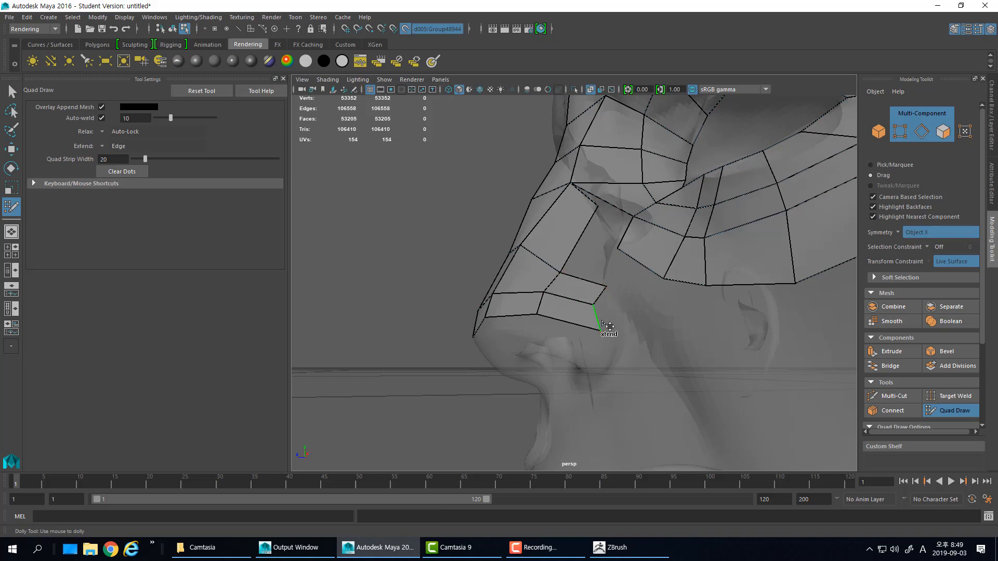
{"action": "mouse_move", "coordinate": [601, 323]}
{"action": "left_mouse_down"}
{"action": "mouse_move", "coordinate": [617, 303]}
{"action": "mouse_move", "coordinate": [608, 293]}
{"action": "mouse_move", "coordinate": [620, 330]}
{"action": "left_mouse_up"}
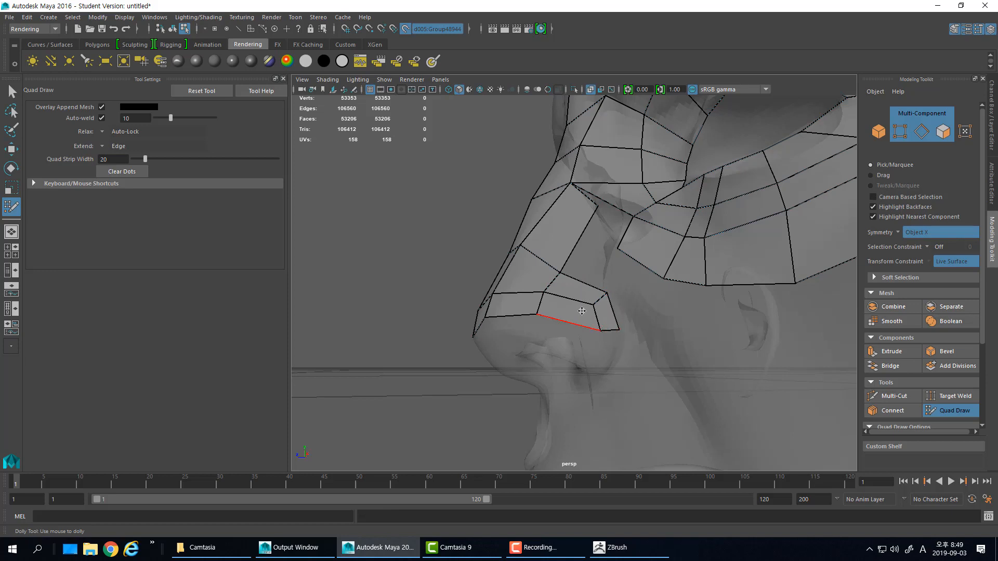
{"action": "left_click", "coordinate": [571, 294], "text": "ctrl"}
{"action": "mouse_move", "coordinate": [593, 332]}
{"action": "left_mouse_down"}
{"action": "mouse_move", "coordinate": [581, 349]}
{"action": "mouse_move", "coordinate": [577, 338]}
{"action": "mouse_move", "coordinate": [491, 332]}
{"action": "mouse_move", "coordinate": [557, 368]}
{"action": "mouse_move", "coordinate": [684, 361]}
{"action": "mouse_move", "coordinate": [608, 357]}
{"action": "mouse_move", "coordinate": [680, 306]}
{"action": "mouse_move", "coordinate": [651, 318]}
{"action": "left_mouse_up"}
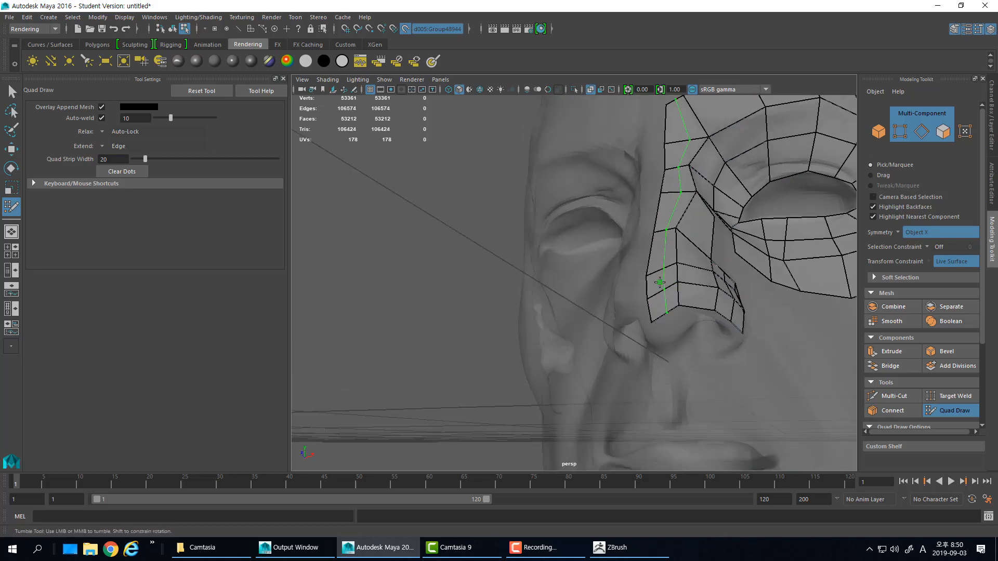
Insert a lengthwise edge loop along the nose bridge strip and extend the strip beneath the nose tip
{"action": "left_click", "coordinate": [660, 282], "text": "ctrl"}
{"action": "mouse_move", "coordinate": [660, 282]}
{"action": "left_mouse_down", "text": "alt"}
{"action": "mouse_move", "coordinate": [644, 295]}
{"action": "mouse_move", "coordinate": [663, 317]}
{"action": "mouse_move", "coordinate": [642, 311]}
{"action": "mouse_move", "coordinate": [650, 323]}
{"action": "left_mouse_up", "text": "alt"}
{"action": "left_click_drag", "start_coordinate": [646, 368], "coordinate": [640, 330], "text": "alt"}
{"action": "right_click_drag", "start_coordinate": [640, 330], "coordinate": [677, 260], "text": "alt"}
{"action": "middle_click_drag", "start_coordinate": [621, 180], "coordinate": [624, 247], "text": "alt"}
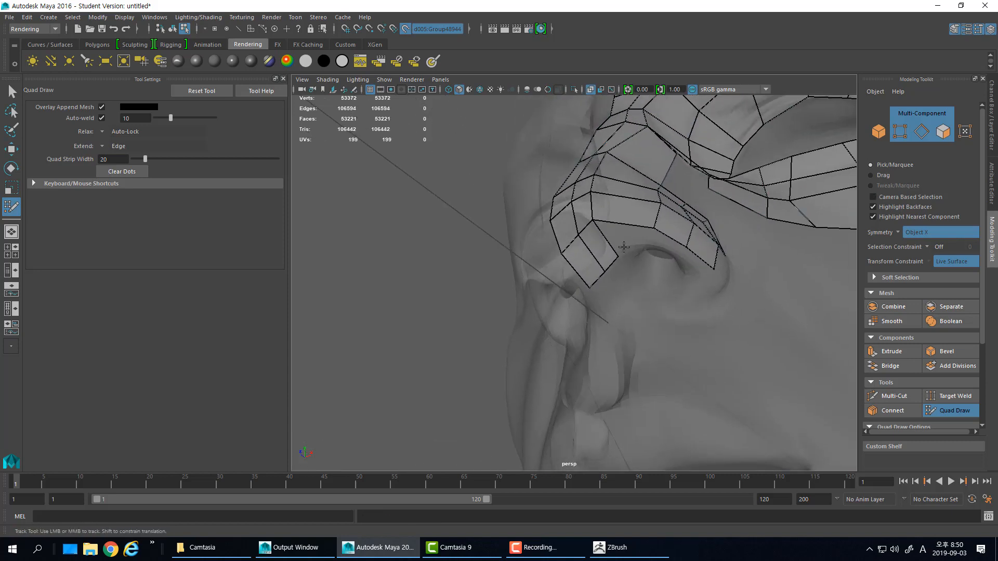
Extend the strip under the nose tip by another row and fill three quads along the upper rim of the nostril
{"action": "mouse_move", "coordinate": [611, 270]}
{"action": "left_mouse_down"}
{"action": "mouse_move", "coordinate": [645, 311]}
{"action": "mouse_move", "coordinate": [680, 323]}
{"action": "mouse_move", "coordinate": [646, 337]}
{"action": "mouse_move", "coordinate": [619, 314]}
{"action": "left_mouse_up"}
{"action": "middle_click_drag", "start_coordinate": [536, 327], "coordinate": [572, 331], "text": "alt"}
{"action": "left_click_drag", "start_coordinate": [572, 331], "coordinate": [533, 295], "text": "alt"}
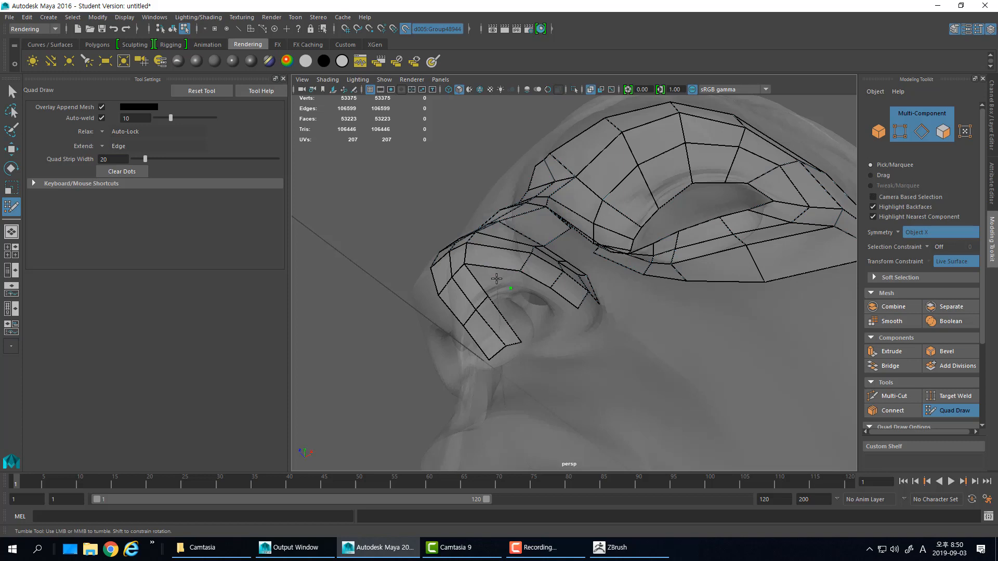
{"action": "left_click", "coordinate": [496, 280], "text": "shift"}
{"action": "mouse_move", "coordinate": [496, 280]}
{"action": "left_mouse_down", "text": "alt"}
{"action": "mouse_move", "coordinate": [515, 315]}
{"action": "mouse_move", "coordinate": [477, 282]}
{"action": "mouse_move", "coordinate": [484, 296]}
{"action": "left_mouse_up", "text": "alt"}
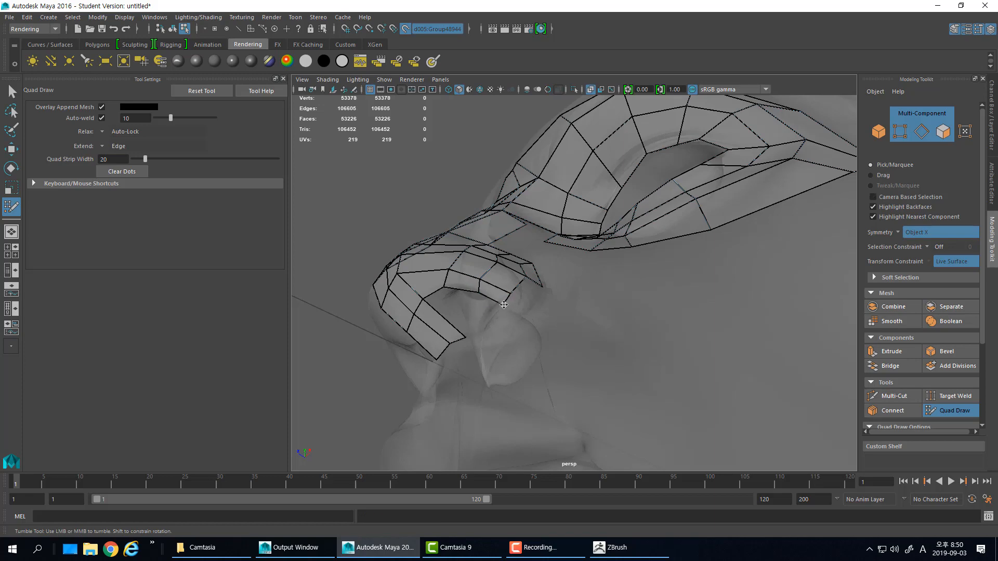
Extend quads from the nostril wing around the outer side of the nostril to its underside
{"action": "mouse_move", "coordinate": [562, 339]}
{"action": "left_mouse_down", "text": "alt"}
{"action": "mouse_move", "coordinate": [501, 447]}
{"action": "mouse_move", "coordinate": [552, 330]}
{"action": "left_mouse_up", "text": "alt"}
{"action": "mouse_move", "coordinate": [553, 330]}
{"action": "right_mouse_down", "text": "alt"}
{"action": "mouse_move", "coordinate": [630, 298]}
{"action": "mouse_move", "coordinate": [586, 298]}
{"action": "mouse_move", "coordinate": [584, 272]}
{"action": "mouse_move", "coordinate": [598, 272]}
{"action": "right_mouse_up", "text": "alt"}
{"action": "middle_click_drag", "start_coordinate": [585, 243], "coordinate": [593, 265], "text": "alt"}
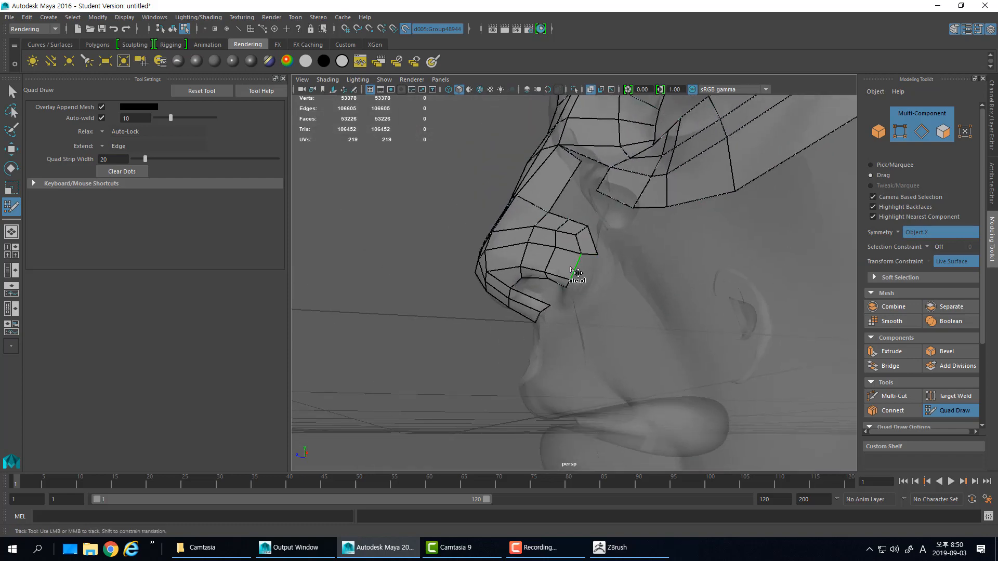
{"action": "left_click_drag", "start_coordinate": [576, 276], "coordinate": [644, 271]}
{"action": "middle_click_drag", "start_coordinate": [643, 272], "coordinate": [671, 263], "text": "alt"}
{"action": "right_click_drag", "start_coordinate": [671, 264], "coordinate": [749, 229], "text": "alt"}
{"action": "middle_click_drag", "start_coordinate": [749, 229], "coordinate": [656, 278], "text": "alt"}
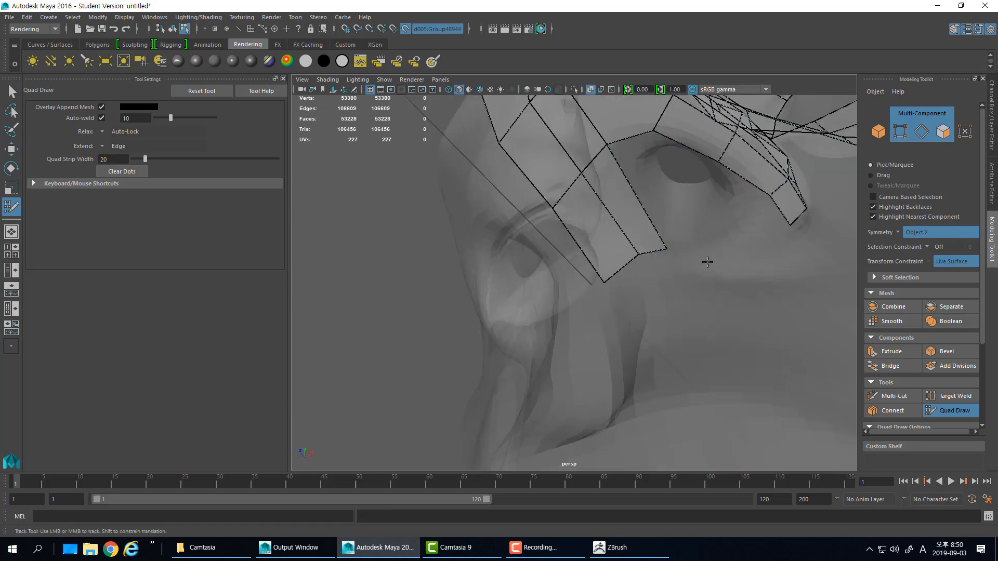
{"action": "left_click_drag", "start_coordinate": [782, 217], "coordinate": [769, 345]}
{"action": "middle_click_drag", "start_coordinate": [769, 345], "coordinate": [610, 263], "text": "alt"}
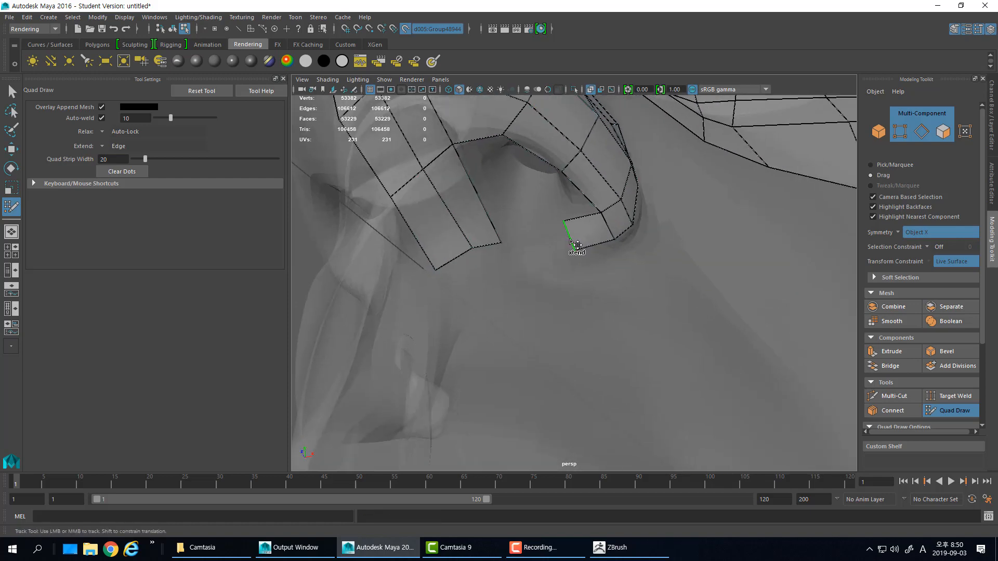
Close the ring around the nostril by joining the wing quads to the strip under the nose tip, with an added edge loop
{"action": "left_click_drag", "start_coordinate": [576, 245], "coordinate": [612, 311]}
{"action": "left_click", "coordinate": [472, 215], "text": "ctrl"}
{"action": "left_click_drag", "start_coordinate": [704, 317], "coordinate": [634, 312]}
{"action": "left_click_drag", "start_coordinate": [585, 286], "coordinate": [539, 250], "text": "alt"}
{"action": "middle_click_drag", "start_coordinate": [612, 352], "coordinate": [624, 222], "text": "alt"}
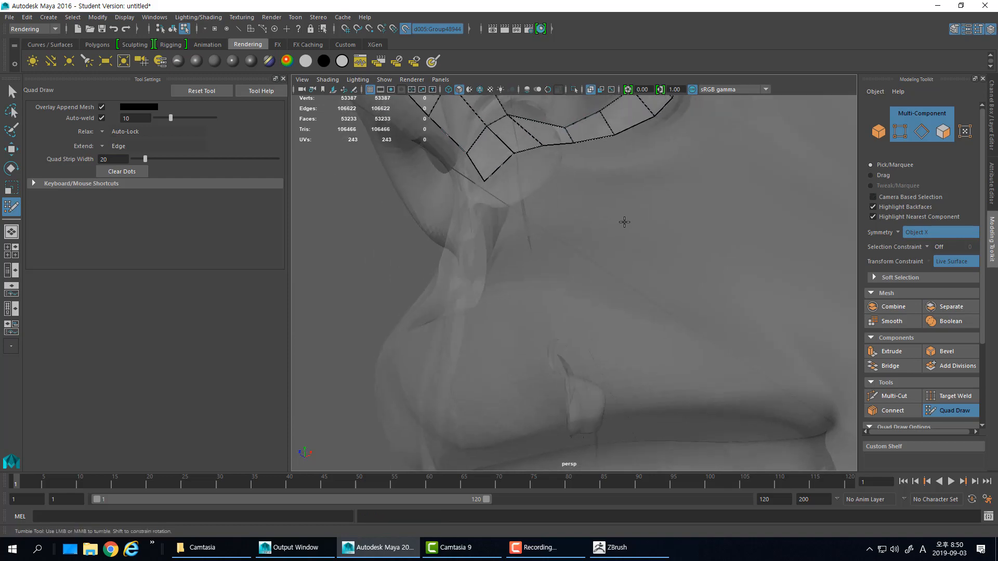
Insert a lengthwise edge loop down the side of the nose and another across the upper nose quads
{"action": "left_click_drag", "start_coordinate": [623, 223], "coordinate": [680, 314], "text": "alt"}
{"action": "right_click_drag", "start_coordinate": [679, 314], "coordinate": [615, 336], "text": "alt"}
{"action": "left_click_drag", "start_coordinate": [615, 337], "coordinate": [544, 289], "text": "alt"}
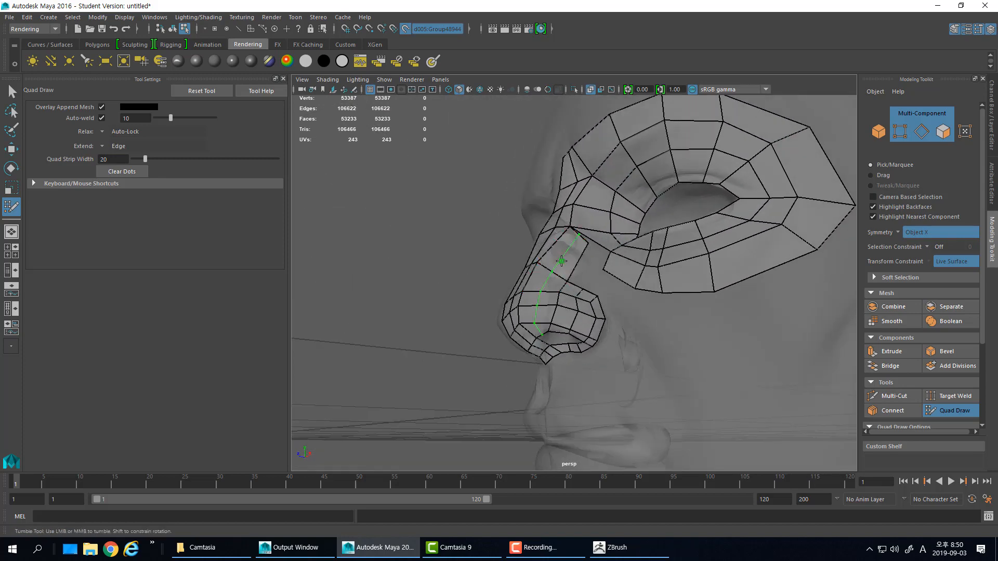
{"action": "left_click_drag", "start_coordinate": [562, 308], "coordinate": [569, 288], "text": "alt"}
{"action": "key", "text": "ctrl+z"}
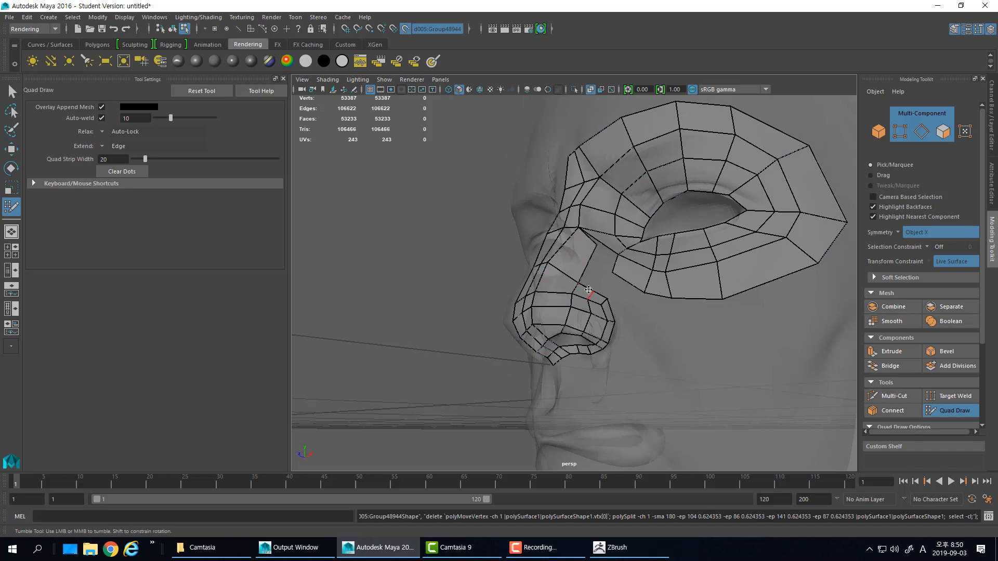
{"action": "left_click_drag", "start_coordinate": [589, 290], "coordinate": [586, 279], "text": "alt"}
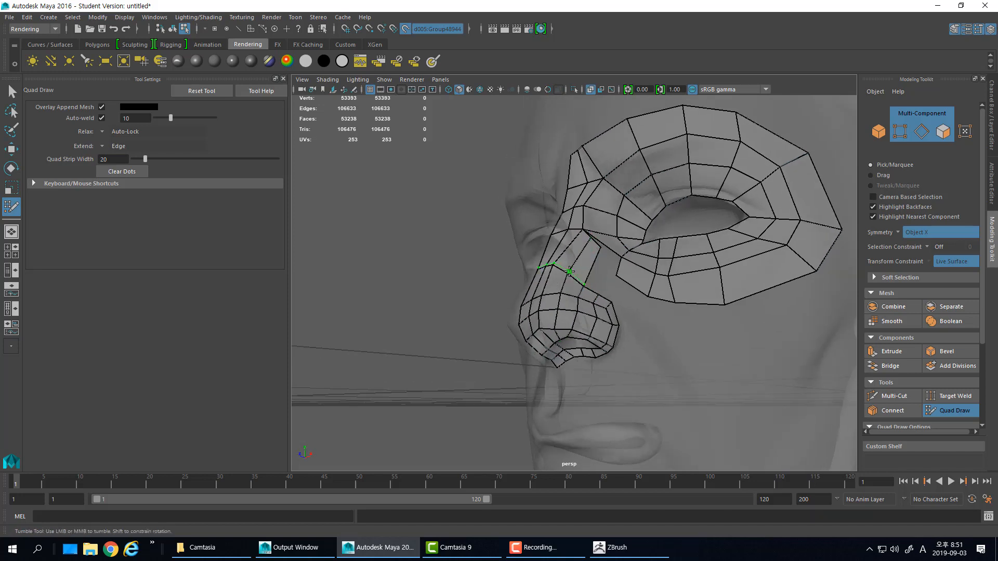
{"action": "left_click_drag", "start_coordinate": [570, 320], "coordinate": [563, 279], "text": "alt"}
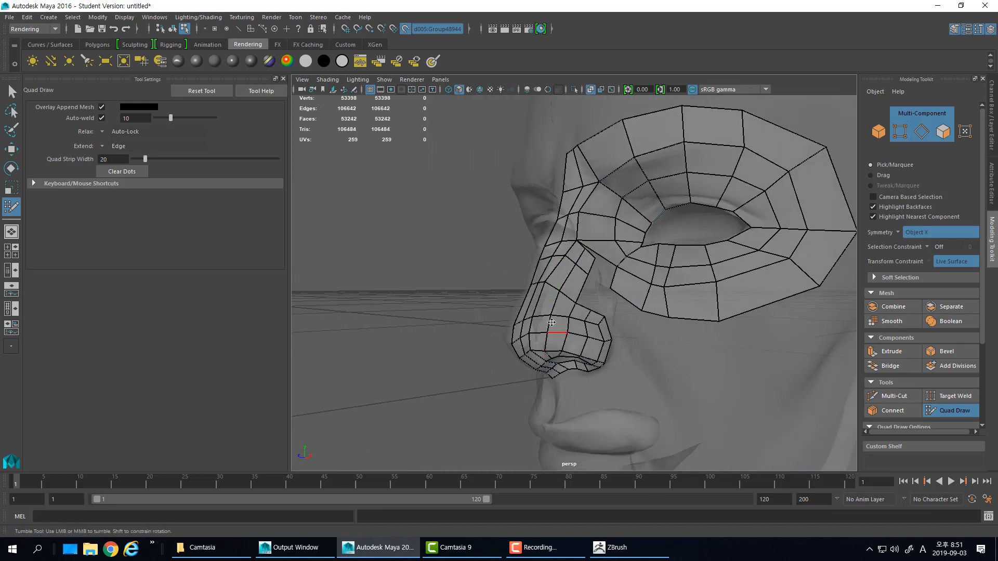
Delete the three quads between the side of the nose bridge and the inner corner of the eye
{"action": "mouse_move", "coordinate": [613, 312]}
{"action": "left_mouse_down", "text": "alt"}
{"action": "mouse_move", "coordinate": [630, 306]}
{"action": "mouse_move", "coordinate": [617, 308]}
{"action": "left_mouse_up", "text": "alt"}
{"action": "middle_click_drag", "start_coordinate": [616, 264], "coordinate": [613, 286], "text": "alt"}
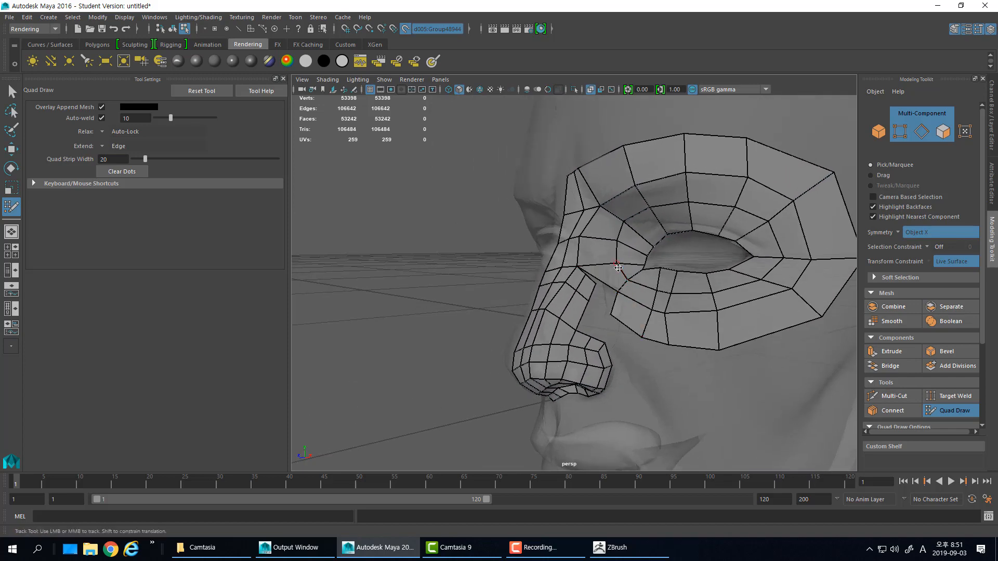
{"action": "right_click_drag", "start_coordinate": [593, 276], "coordinate": [634, 276], "text": "alt"}
{"action": "middle_click_drag", "start_coordinate": [634, 276], "coordinate": [603, 294], "text": "alt"}
{"action": "right_click_drag", "start_coordinate": [603, 294], "coordinate": [582, 248], "text": "alt"}
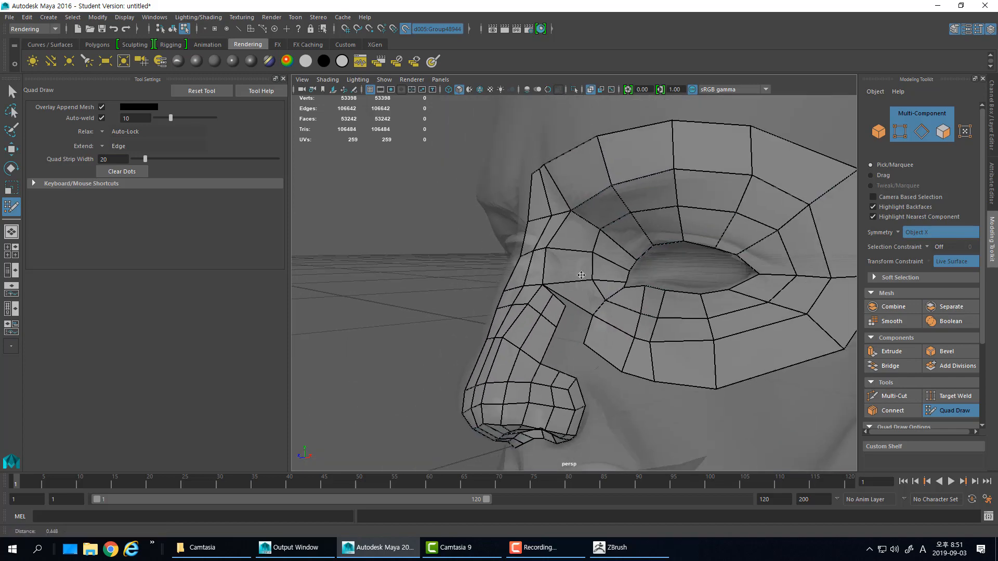
{"action": "left_click", "coordinate": [577, 246], "text": "ctrl+shift"}
{"action": "left_click", "coordinate": [572, 271], "text": "ctrl+shift"}
{"action": "left_click", "coordinate": [587, 302], "text": "ctrl+shift"}
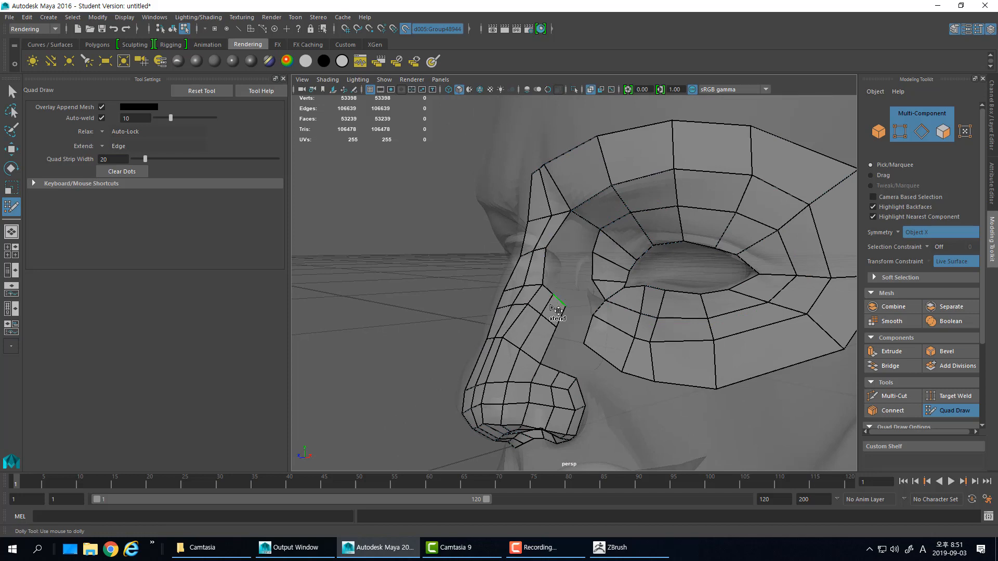
Extend a strip of quads along the outer side of the nose bridge and weld its upper end to the eye ring
{"action": "key", "text": "Tab"}
{"action": "left_click_drag", "start_coordinate": [559, 295], "coordinate": [576, 221]}
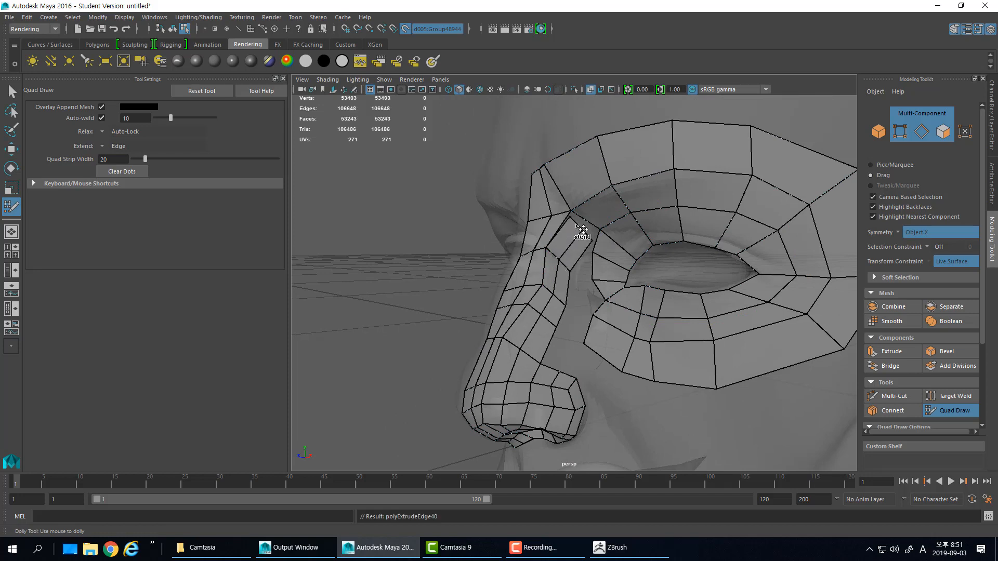
{"action": "left_click_drag", "start_coordinate": [564, 264], "coordinate": [586, 228]}
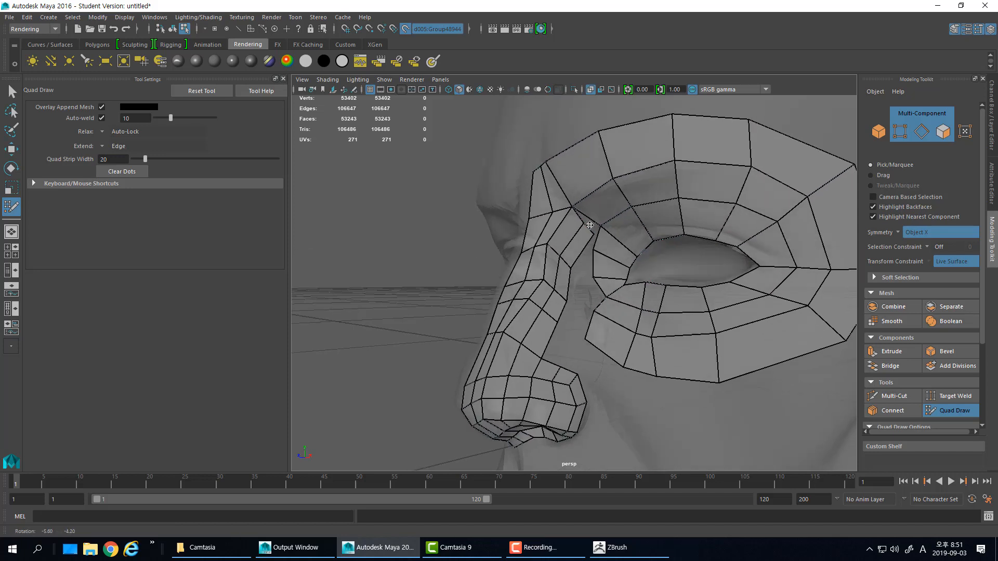
{"action": "middle_click_drag", "start_coordinate": [587, 229], "coordinate": [575, 238], "text": "alt"}
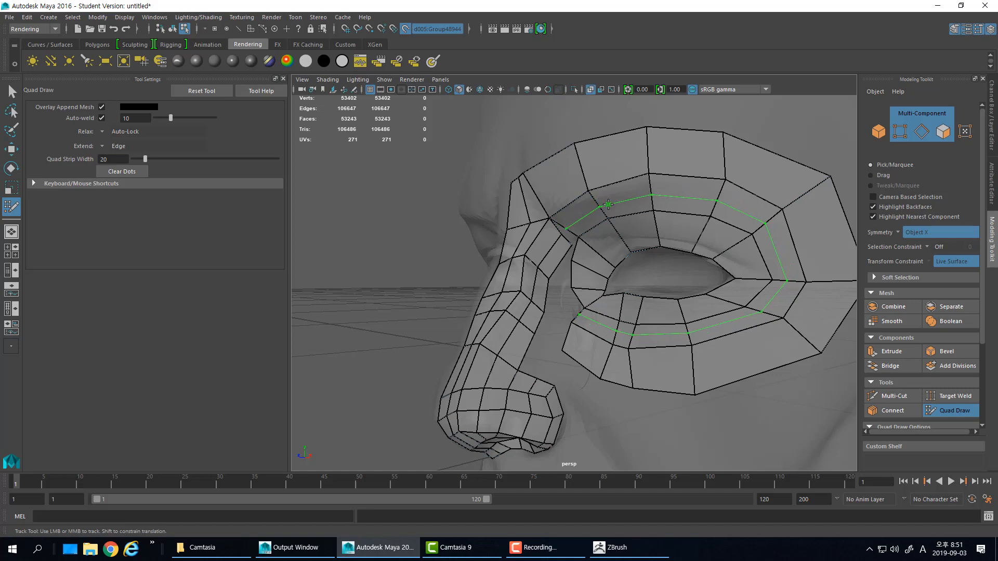
Insert edge loops around the eye and along the bridge strip, and weld the strip to the inner eye corner
{"action": "left_click", "coordinate": [608, 204], "text": "ctrl"}
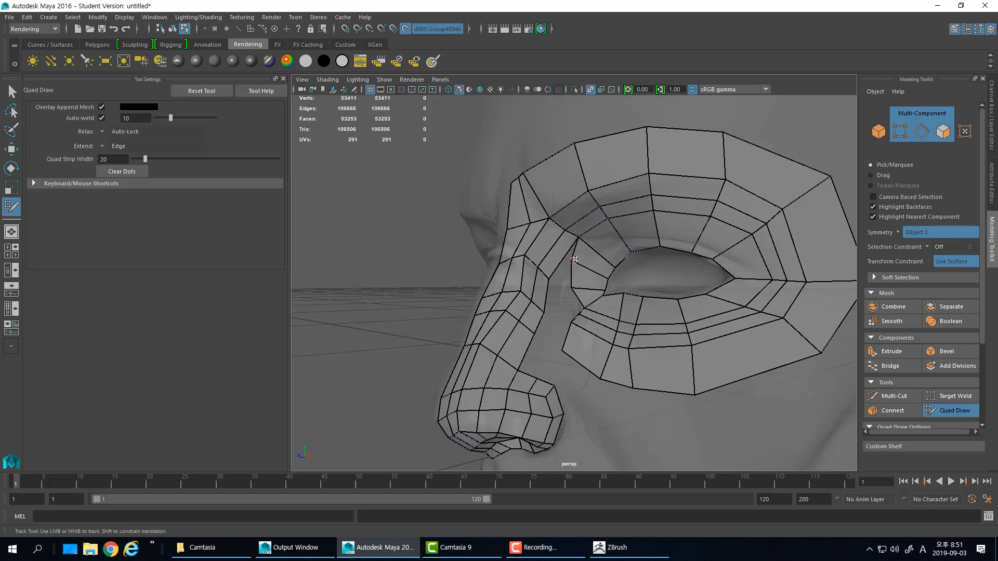
{"action": "left_click_drag", "start_coordinate": [575, 259], "coordinate": [575, 271]}
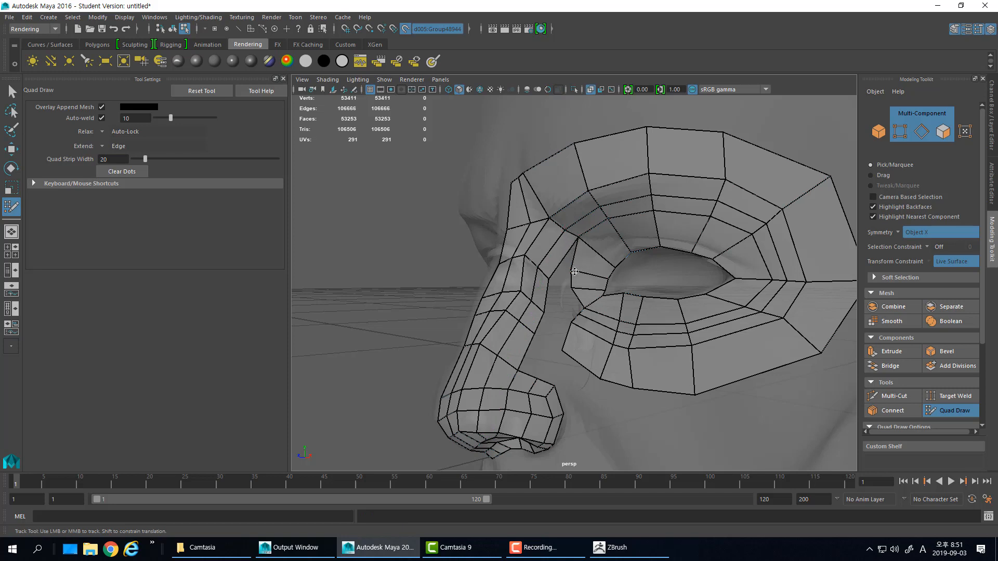
{"action": "left_click", "coordinate": [552, 252], "text": "ctrl"}
{"action": "left_click_drag", "start_coordinate": [560, 261], "coordinate": [571, 288]}
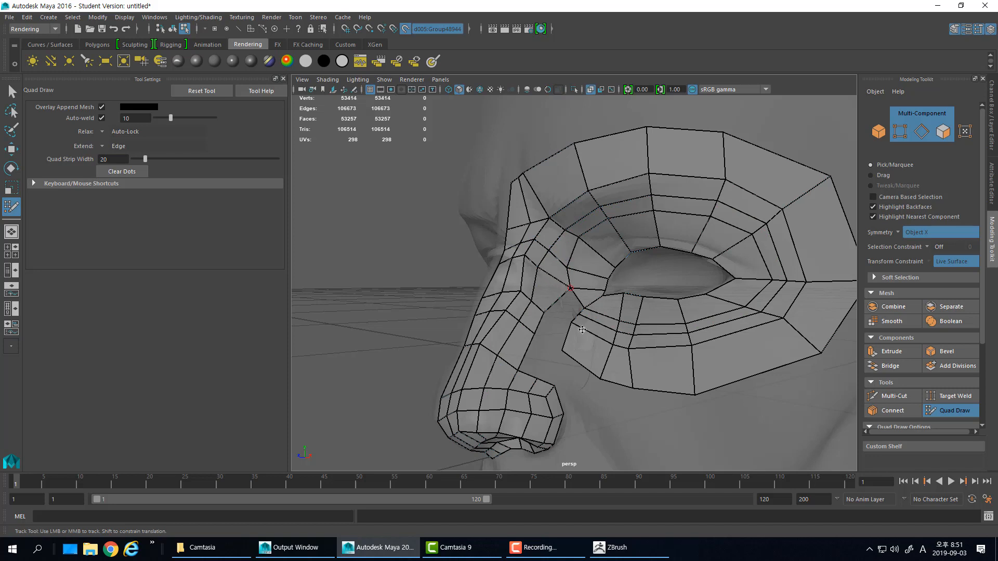
Reshape the inner lower end of the eye ring and fill two quads between it and the side of the nose
{"action": "right_click_drag", "start_coordinate": [583, 330], "coordinate": [623, 342], "text": "alt"}
{"action": "middle_click_drag", "start_coordinate": [623, 342], "coordinate": [561, 276], "text": "alt"}
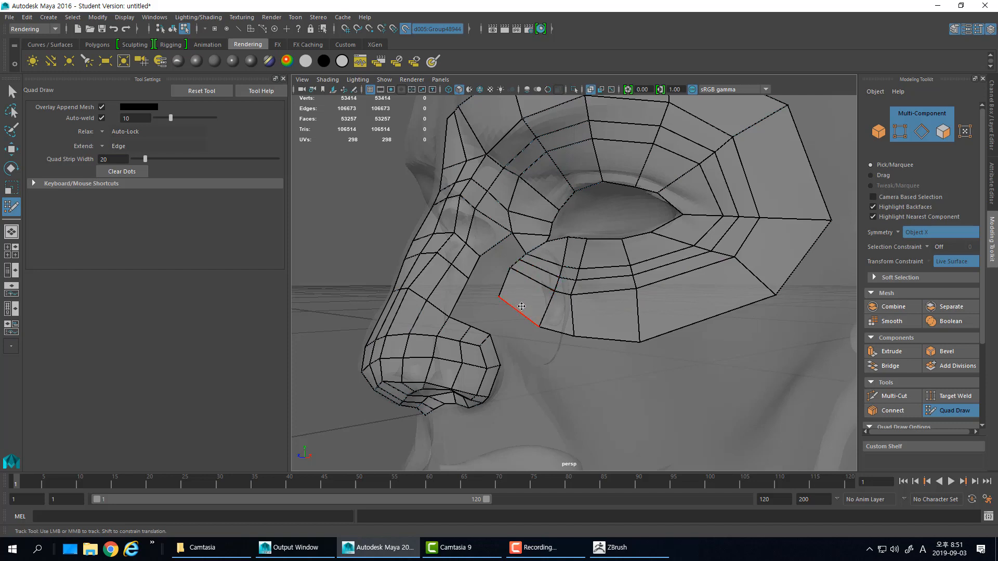
{"action": "left_click_drag", "start_coordinate": [530, 297], "coordinate": [526, 321]}
{"action": "left_click_drag", "start_coordinate": [543, 271], "coordinate": [537, 289]}
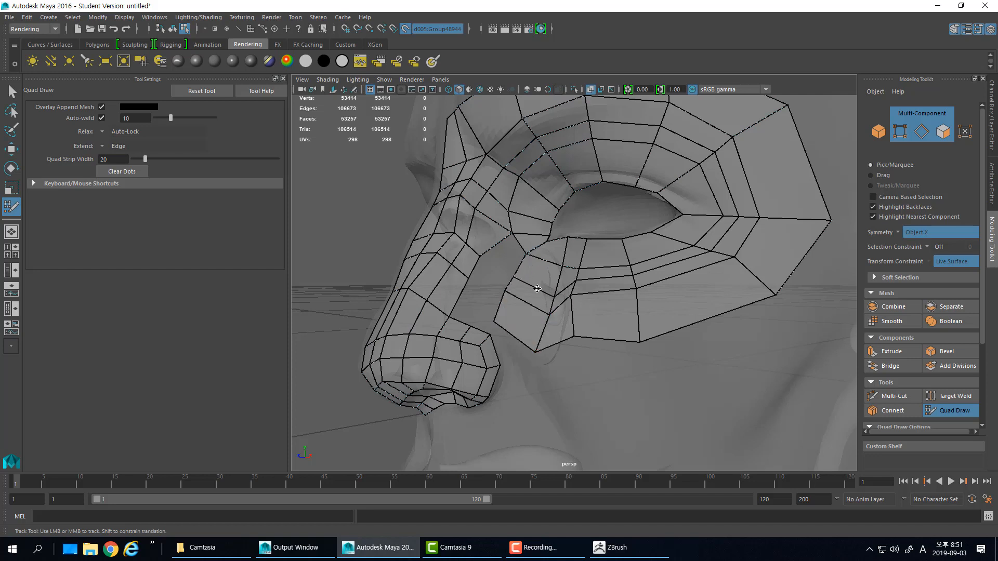
{"action": "left_click", "coordinate": [510, 256], "text": "shift"}
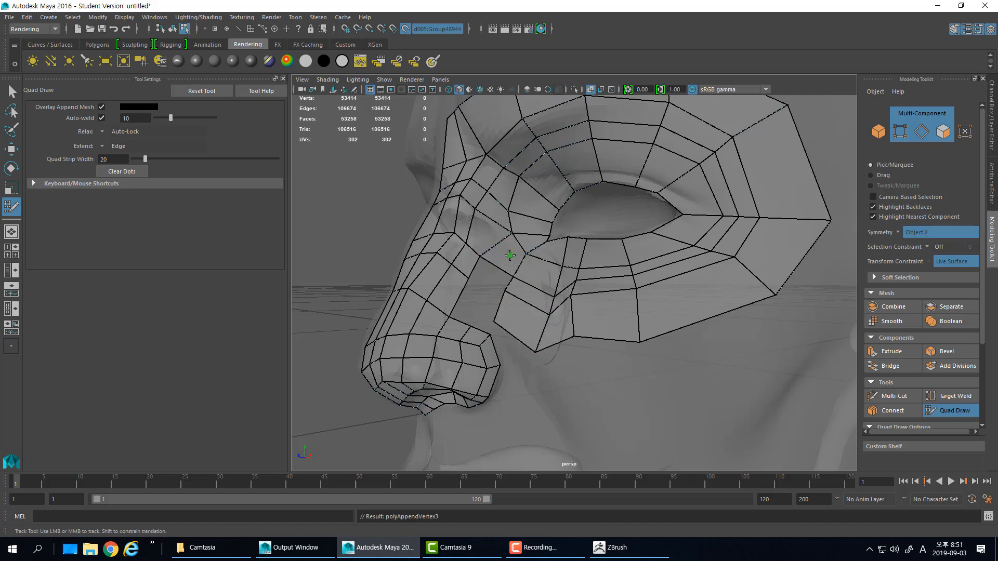
{"action": "left_click", "coordinate": [487, 275], "text": "shift"}
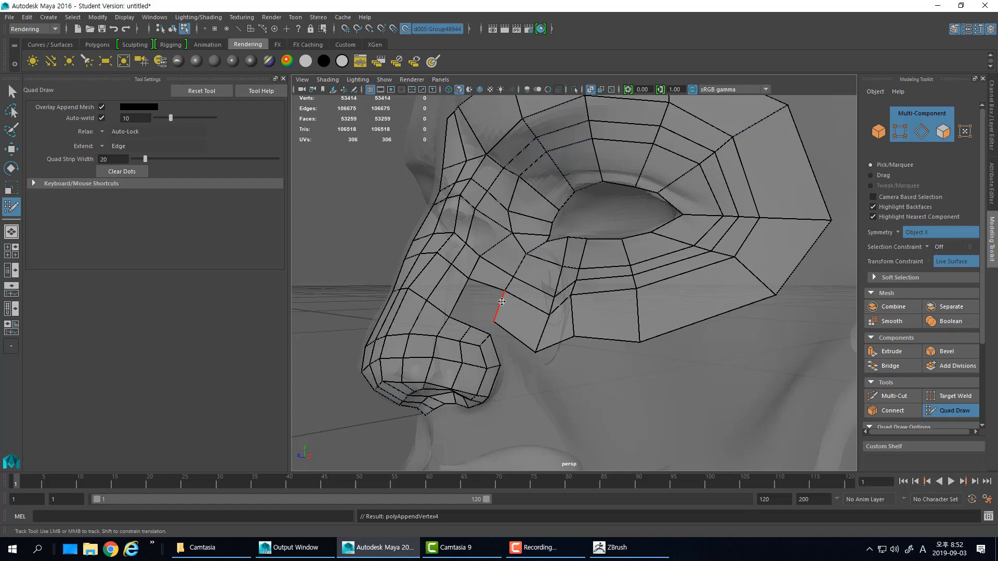
Fill a quad joining the nostril wing to the inner lower end of the eye ring
{"action": "mouse_move", "coordinate": [497, 320]}
{"action": "left_mouse_down"}
{"action": "mouse_move", "coordinate": [522, 280]}
{"action": "mouse_move", "coordinate": [540, 326]}
{"action": "mouse_move", "coordinate": [572, 322]}
{"action": "mouse_move", "coordinate": [516, 324]}
{"action": "left_mouse_up"}
{"action": "left_click", "coordinate": [516, 323], "text": "ctrl+shift"}
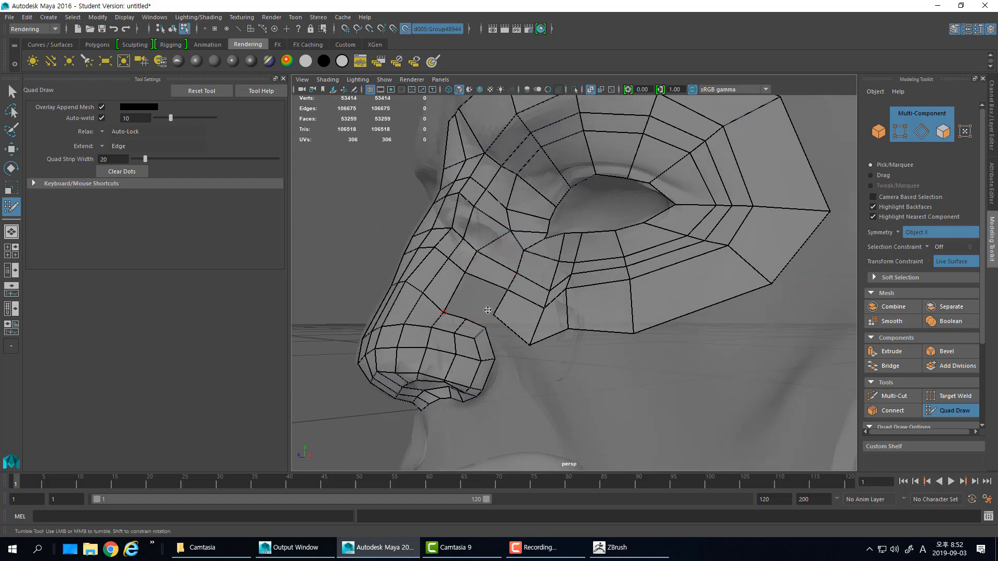
{"action": "left_click_drag", "start_coordinate": [503, 331], "coordinate": [489, 331], "text": "alt"}
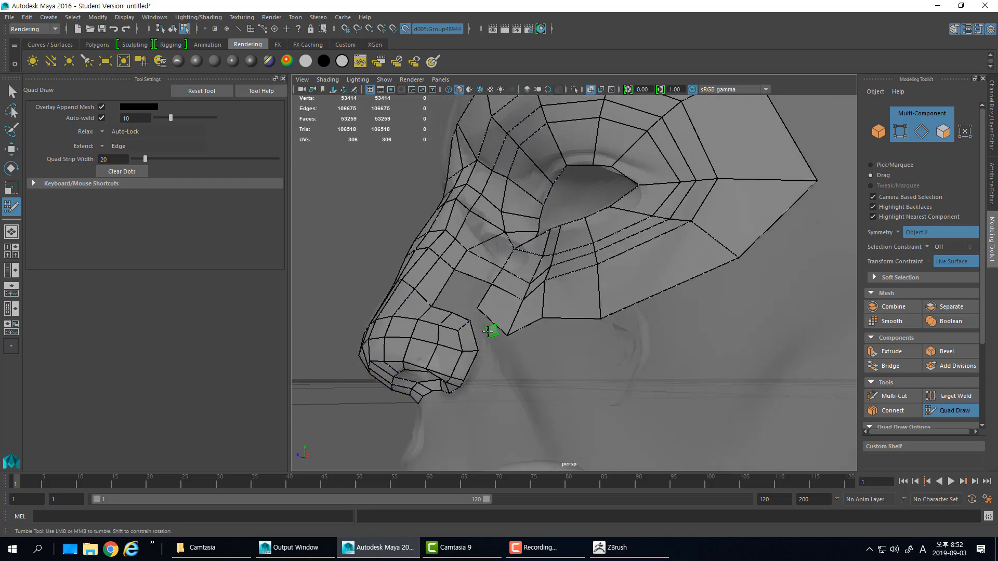
{"action": "left_click", "coordinate": [489, 329], "text": "shift"}
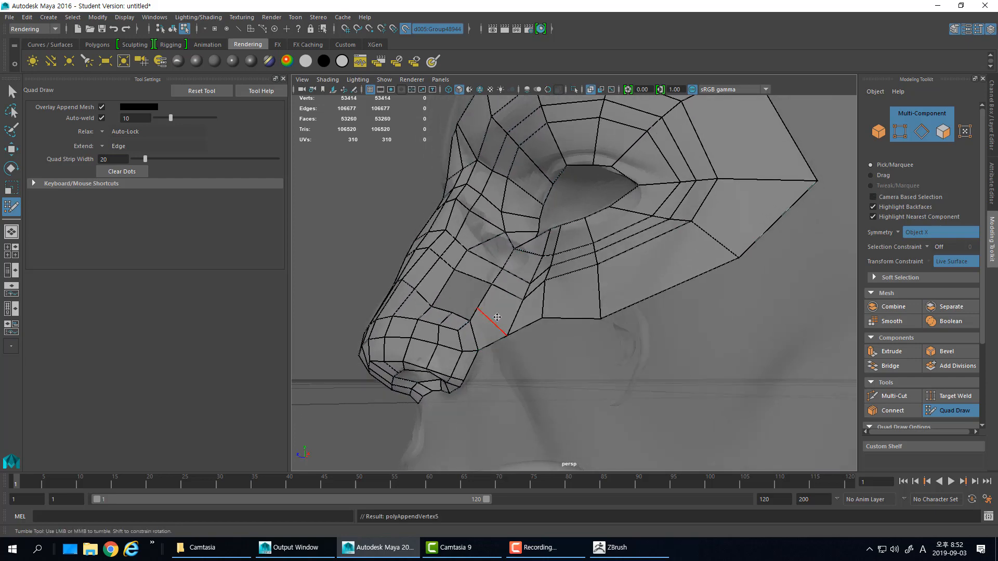
{"action": "left_click_drag", "start_coordinate": [489, 330], "coordinate": [492, 318], "text": "alt"}
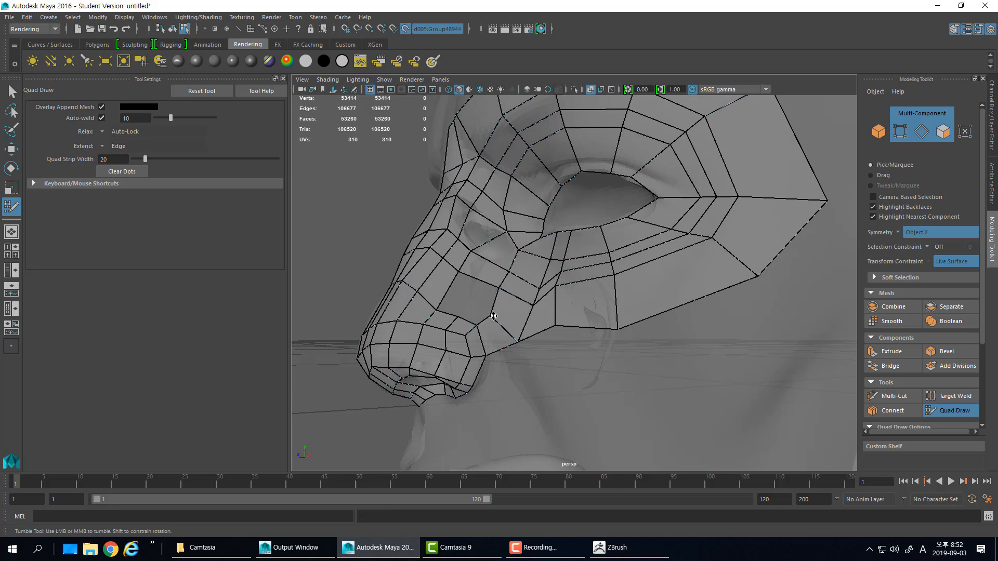
Extend a quad from the upper edge of the nostril wing and fill the adjacent quad along the side of the nose
{"action": "left_click", "coordinate": [484, 324], "text": "ctrl+shift"}
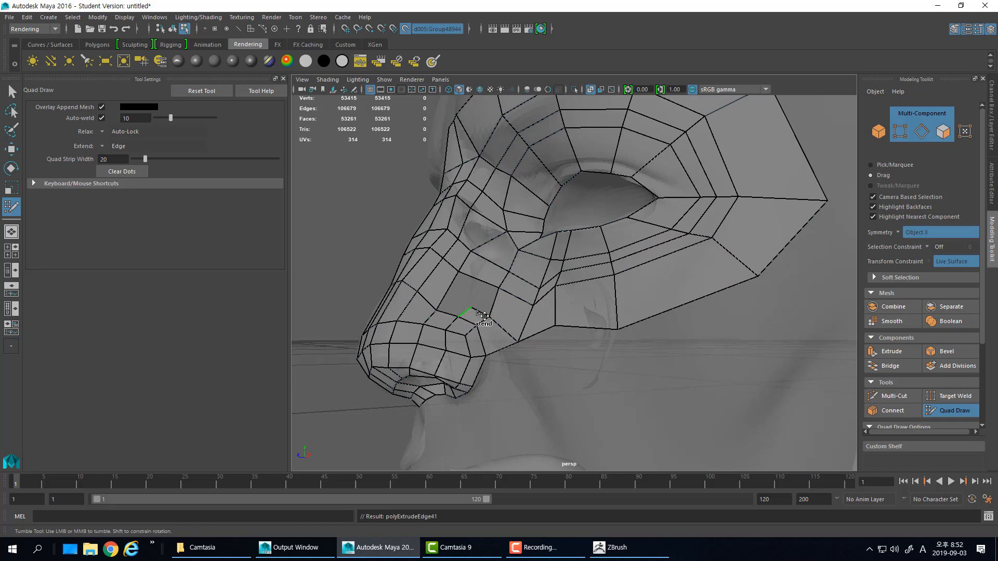
{"action": "left_click_drag", "start_coordinate": [472, 307], "coordinate": [470, 302]}
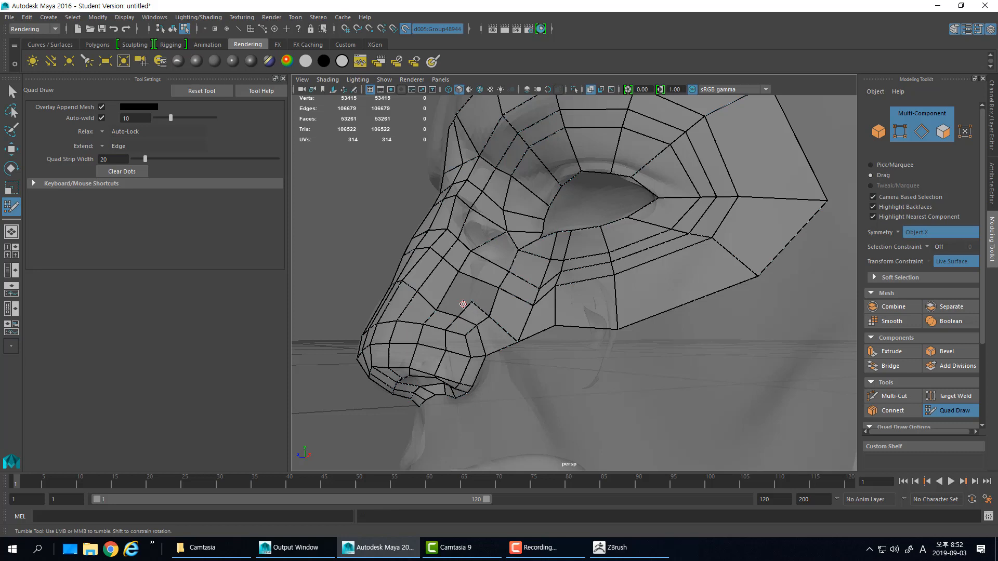
{"action": "left_click", "coordinate": [463, 304], "text": "ctrl+shift"}
{"action": "mouse_move", "coordinate": [461, 293]}
{"action": "left_mouse_down"}
{"action": "mouse_move", "coordinate": [458, 273]}
{"action": "mouse_move", "coordinate": [470, 279]}
{"action": "mouse_move", "coordinate": [465, 304]}
{"action": "left_mouse_up"}
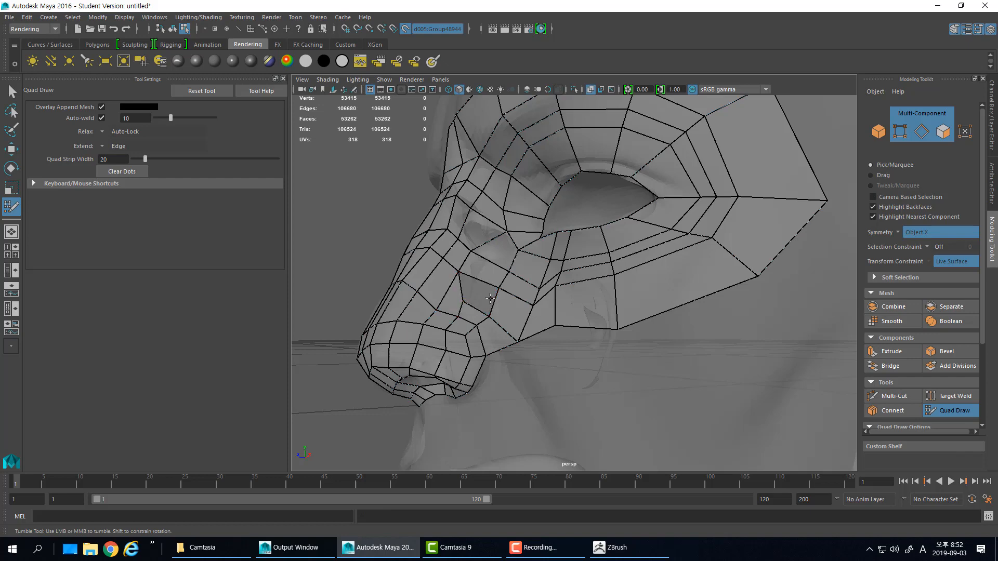
{"action": "mouse_move", "coordinate": [490, 299]}
{"action": "left_mouse_down", "text": "alt"}
{"action": "mouse_move", "coordinate": [471, 302]}
{"action": "mouse_move", "coordinate": [612, 343]}
{"action": "mouse_move", "coordinate": [603, 291]}
{"action": "mouse_move", "coordinate": [702, 281]}
{"action": "mouse_move", "coordinate": [694, 267]}
{"action": "mouse_move", "coordinate": [541, 276]}
{"action": "mouse_move", "coordinate": [702, 271]}
{"action": "left_mouse_up", "text": "alt"}
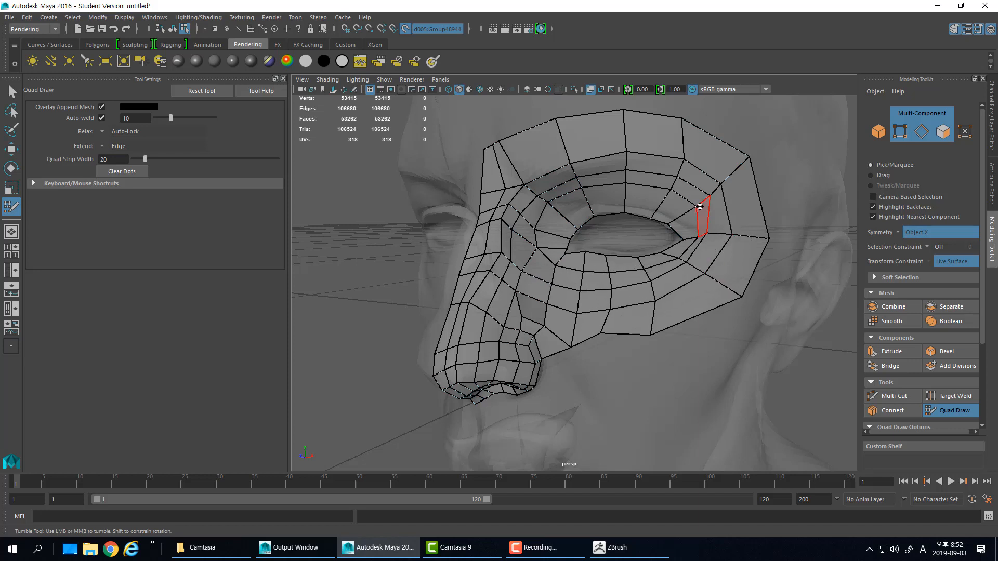
Relax the eye and nose mesh and even out the vertices below and beside the outer eye corner
{"action": "mouse_move", "coordinate": [700, 207]}
{"action": "left_mouse_down", "text": "shift"}
{"action": "mouse_move", "coordinate": [707, 187]}
{"action": "mouse_move", "coordinate": [623, 151]}
{"action": "mouse_move", "coordinate": [572, 156]}
{"action": "mouse_move", "coordinate": [528, 185]}
{"action": "mouse_move", "coordinate": [507, 177]}
{"action": "mouse_move", "coordinate": [507, 156]}
{"action": "mouse_move", "coordinate": [515, 150]}
{"action": "mouse_move", "coordinate": [536, 172]}
{"action": "mouse_move", "coordinate": [469, 358]}
{"action": "mouse_move", "coordinate": [503, 363]}
{"action": "left_mouse_up", "text": "shift"}
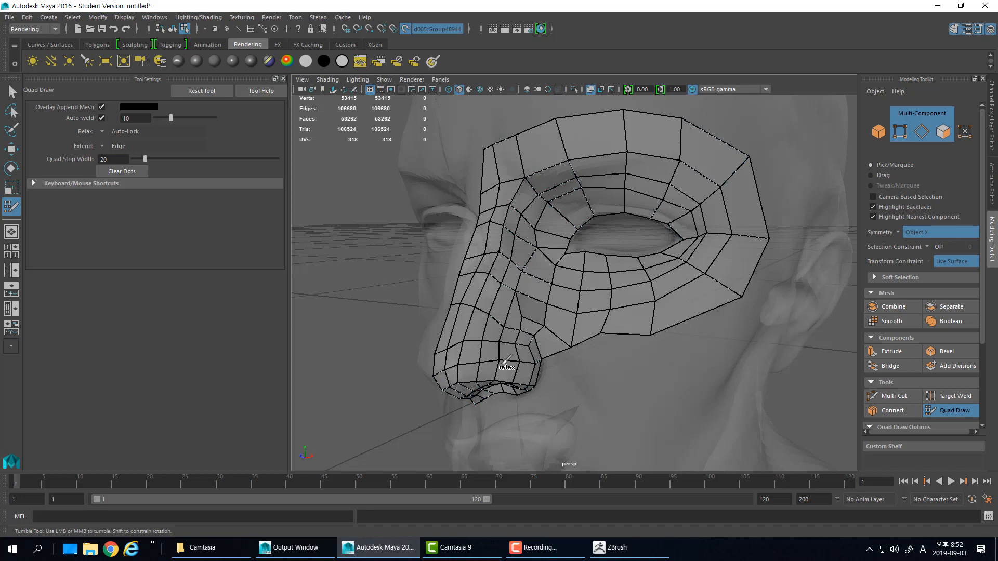
{"action": "mouse_move", "coordinate": [697, 265]}
{"action": "left_mouse_down", "text": "alt"}
{"action": "mouse_move", "coordinate": [690, 241]}
{"action": "mouse_move", "coordinate": [740, 228]}
{"action": "left_mouse_up", "text": "alt"}
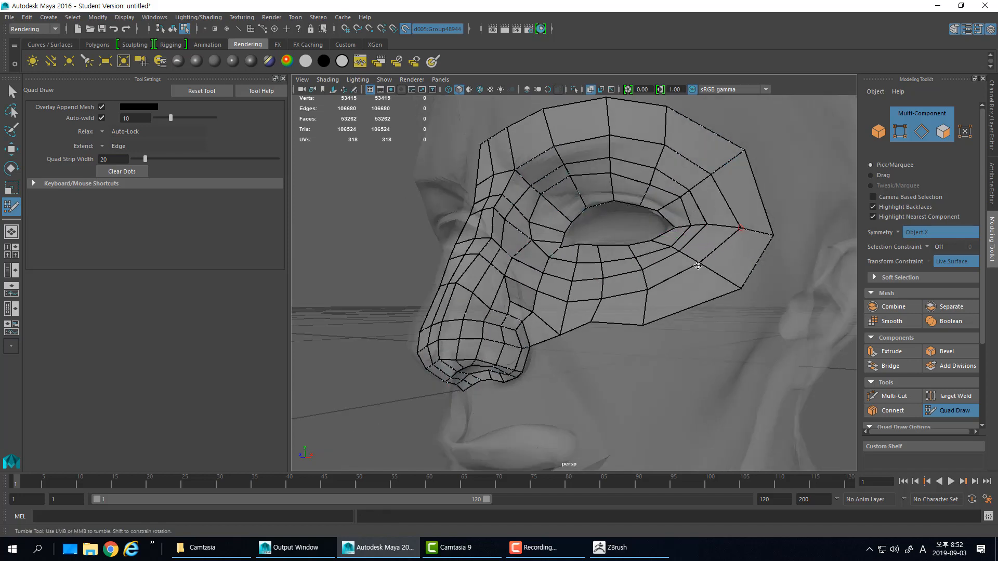
{"action": "mouse_move", "coordinate": [649, 293]}
{"action": "left_mouse_down"}
{"action": "mouse_move", "coordinate": [643, 269]}
{"action": "mouse_move", "coordinate": [709, 242]}
{"action": "mouse_move", "coordinate": [710, 226]}
{"action": "mouse_move", "coordinate": [745, 228]}
{"action": "left_mouse_up"}
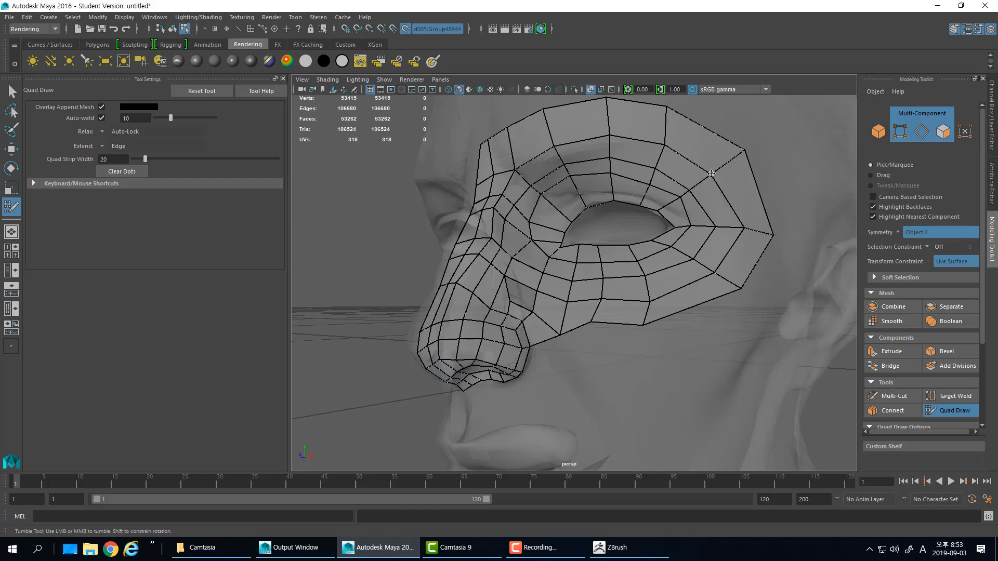
Create a quad on the upper lip at the face's centre line and extend two more quads toward the mouth corner
{"action": "scroll", "coordinate": [599, 295], "scroll_direction": "down", "scroll_amount": 5}
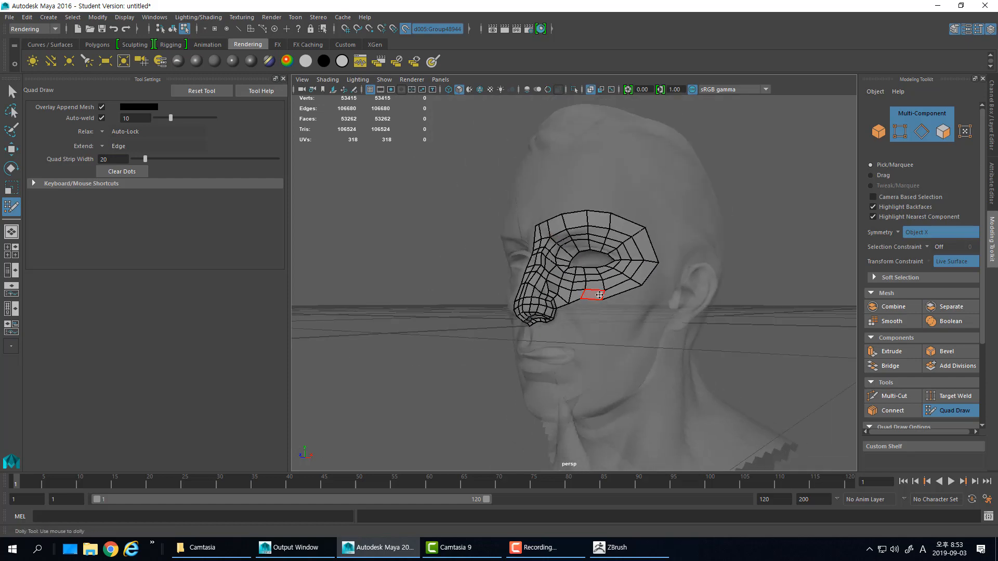
{"action": "left_click_drag", "start_coordinate": [600, 295], "coordinate": [576, 305], "text": "alt"}
{"action": "scroll", "coordinate": [589, 318], "scroll_direction": "up", "scroll_amount": 5}
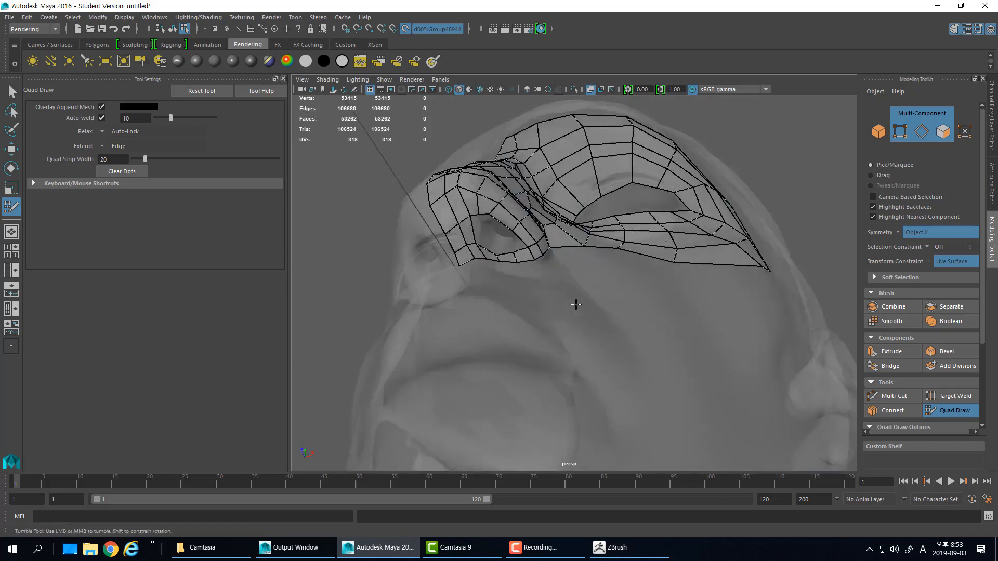
{"action": "scroll", "coordinate": [576, 304], "scroll_direction": "up", "scroll_amount": 5}
{"action": "right_click_drag", "start_coordinate": [533, 312], "coordinate": [444, 319], "text": "alt"}
{"action": "left_click_drag", "start_coordinate": [556, 347], "coordinate": [572, 367], "text": "alt"}
{"action": "right_click_drag", "start_coordinate": [573, 367], "coordinate": [592, 366], "text": "alt"}
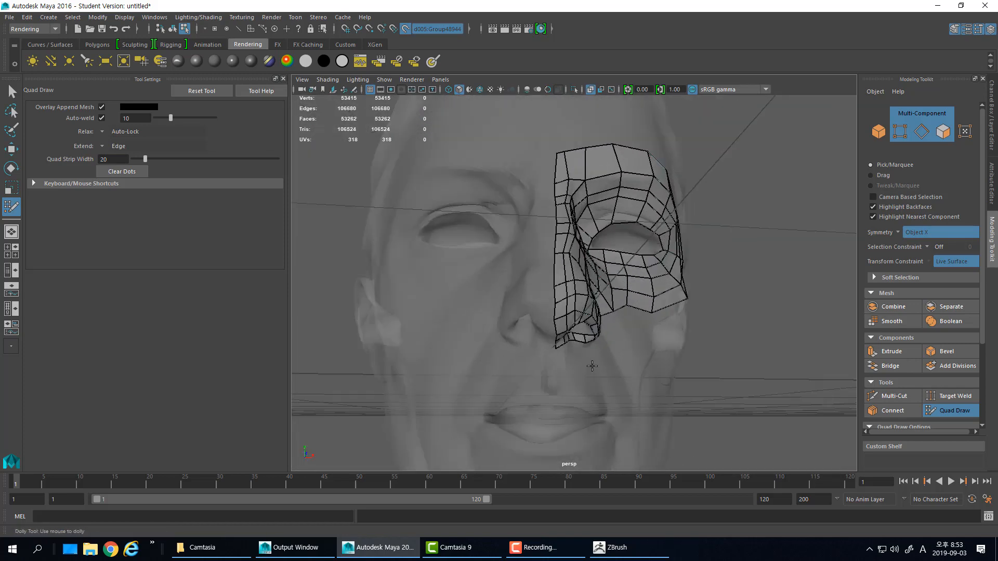
{"action": "left_click_drag", "start_coordinate": [593, 366], "coordinate": [523, 259], "text": "alt"}
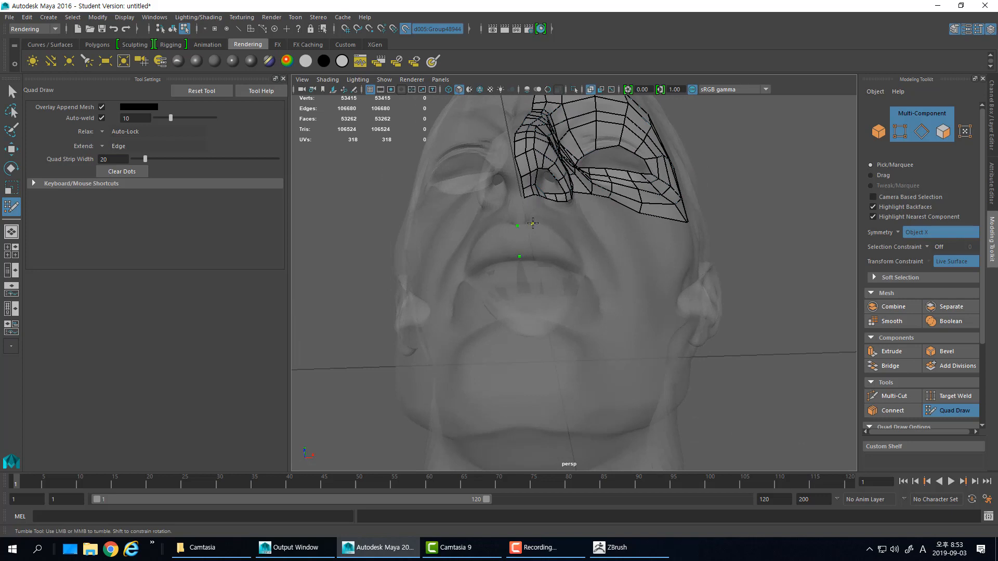
{"action": "left_click", "coordinate": [533, 242], "text": "shift"}
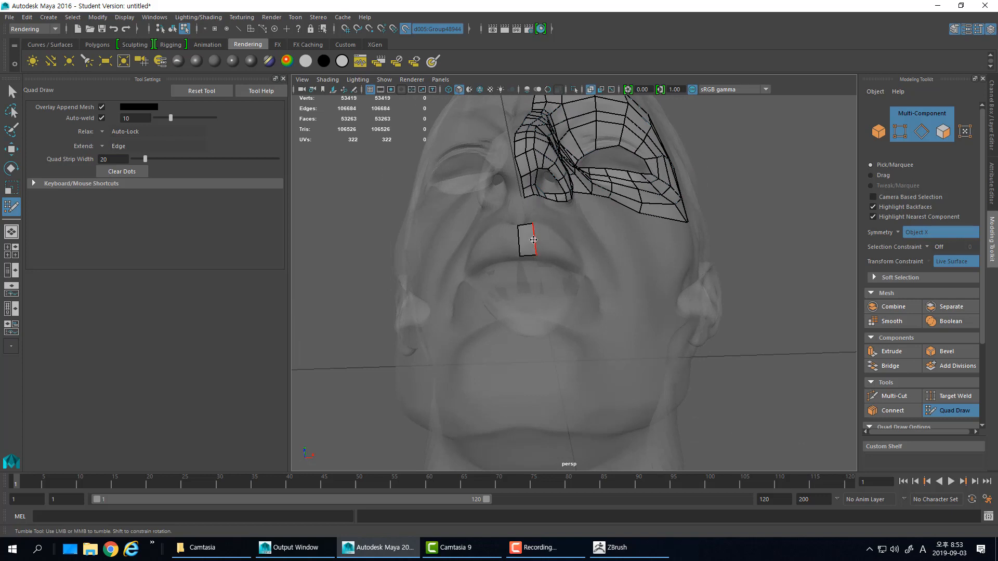
{"action": "left_click_drag", "start_coordinate": [535, 240], "coordinate": [587, 266]}
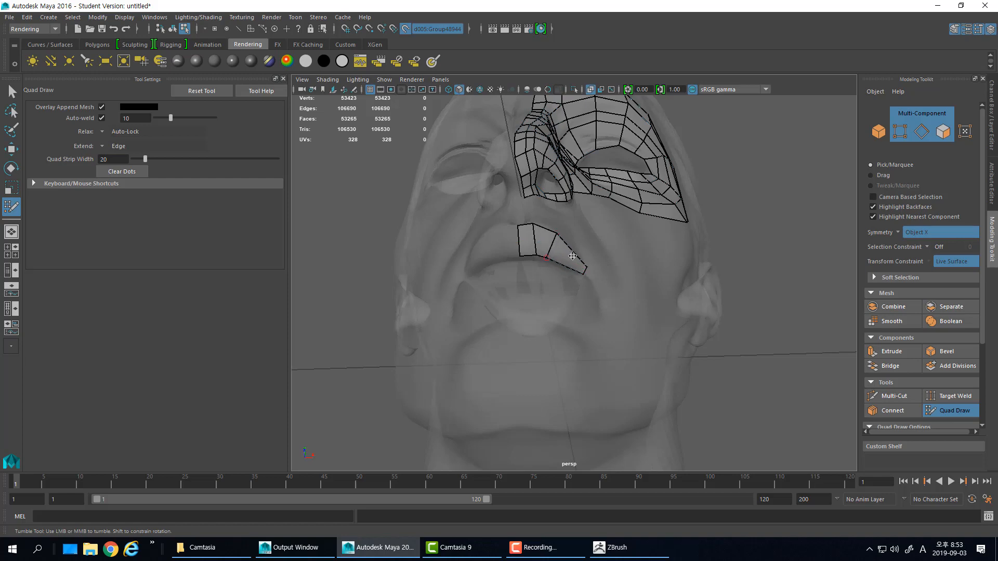
Extend the upper-lip strip to the mouth corner and build a second row of quads above it
{"action": "left_click_drag", "start_coordinate": [572, 278], "coordinate": [635, 307], "text": "alt"}
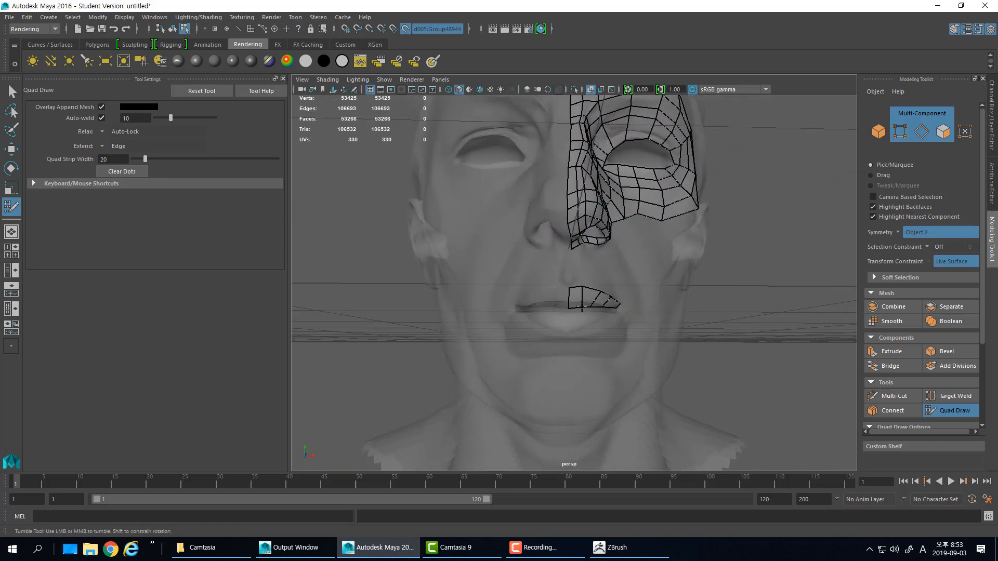
{"action": "scroll", "coordinate": [588, 312], "scroll_direction": "up", "scroll_amount": 5}
{"action": "middle_click_drag", "start_coordinate": [617, 310], "coordinate": [612, 350], "text": "alt"}
{"action": "right_click_drag", "start_coordinate": [611, 350], "coordinate": [559, 353], "text": "alt"}
{"action": "middle_click_drag", "start_coordinate": [548, 329], "coordinate": [532, 296], "text": "alt"}
{"action": "mouse_move", "coordinate": [528, 313]}
{"action": "left_mouse_down", "text": "alt"}
{"action": "mouse_move", "coordinate": [519, 317]}
{"action": "mouse_move", "coordinate": [545, 290]}
{"action": "mouse_move", "coordinate": [554, 260]}
{"action": "mouse_move", "coordinate": [582, 272]}
{"action": "left_mouse_up", "text": "alt"}
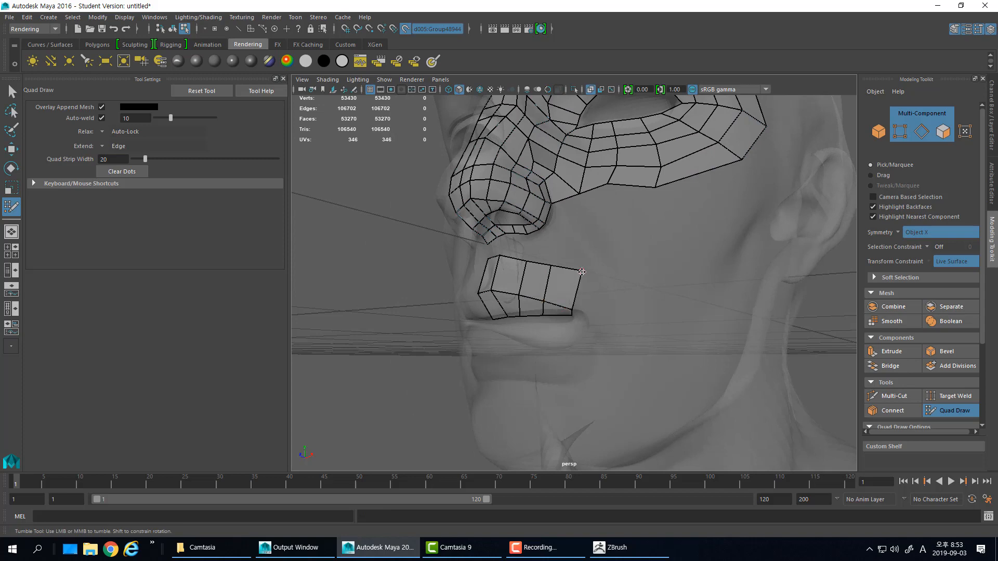
Add a quad at the mouth corner and another row of five quads through the upper-lip patch
{"action": "left_click_drag", "start_coordinate": [585, 332], "coordinate": [602, 297], "text": "alt"}
{"action": "scroll", "coordinate": [597, 303], "scroll_direction": "up", "scroll_amount": 5}
{"action": "scroll", "coordinate": [612, 307], "scroll_direction": "down", "scroll_amount": 5}
{"action": "scroll", "coordinate": [600, 296], "scroll_direction": "up", "scroll_amount": 2}
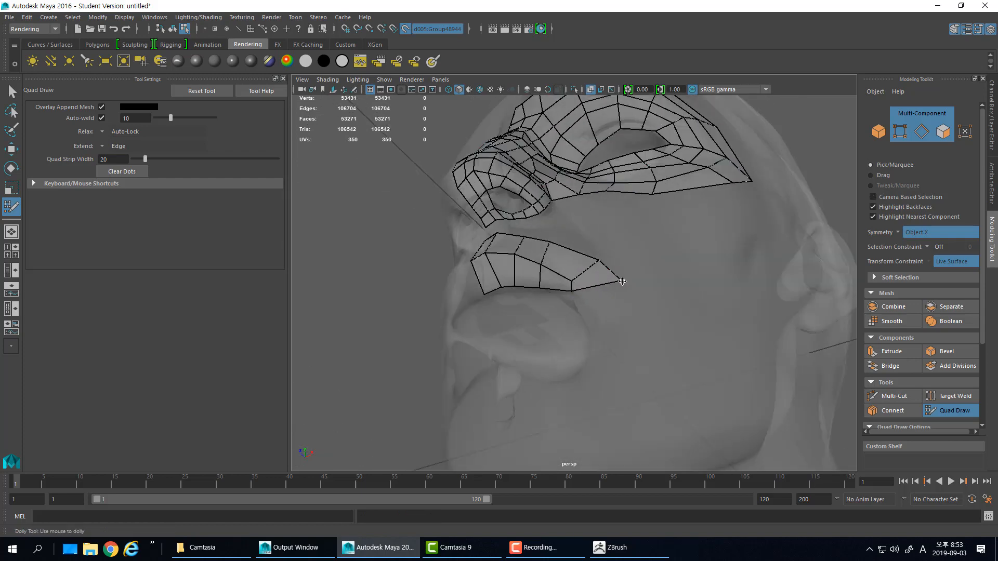
{"action": "left_click_drag", "start_coordinate": [614, 273], "coordinate": [591, 272], "text": "alt"}
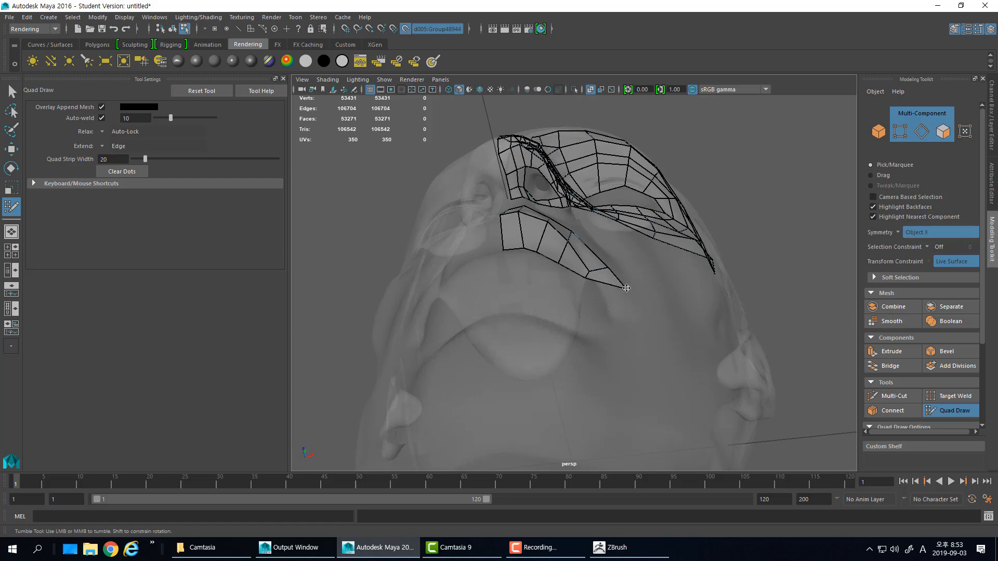
{"action": "left_click_drag", "start_coordinate": [621, 288], "coordinate": [587, 284], "text": "alt"}
{"action": "left_click_drag", "start_coordinate": [515, 266], "coordinate": [553, 268], "text": "alt"}
{"action": "middle_click_drag", "start_coordinate": [552, 267], "coordinate": [541, 280], "text": "alt"}
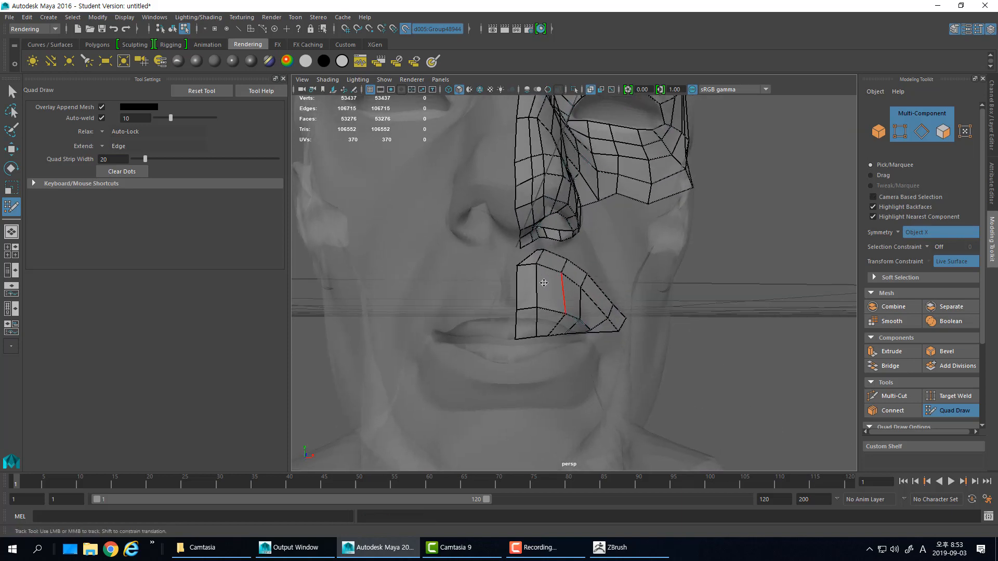
Undo the last change to the upper-lip patch and insert an edge loop through its outer half
{"action": "key", "text": "ctrl+z"}
{"action": "left_click_drag", "start_coordinate": [575, 301], "coordinate": [493, 257], "text": "alt"}
{"action": "left_click", "coordinate": [558, 303], "text": "ctrl"}
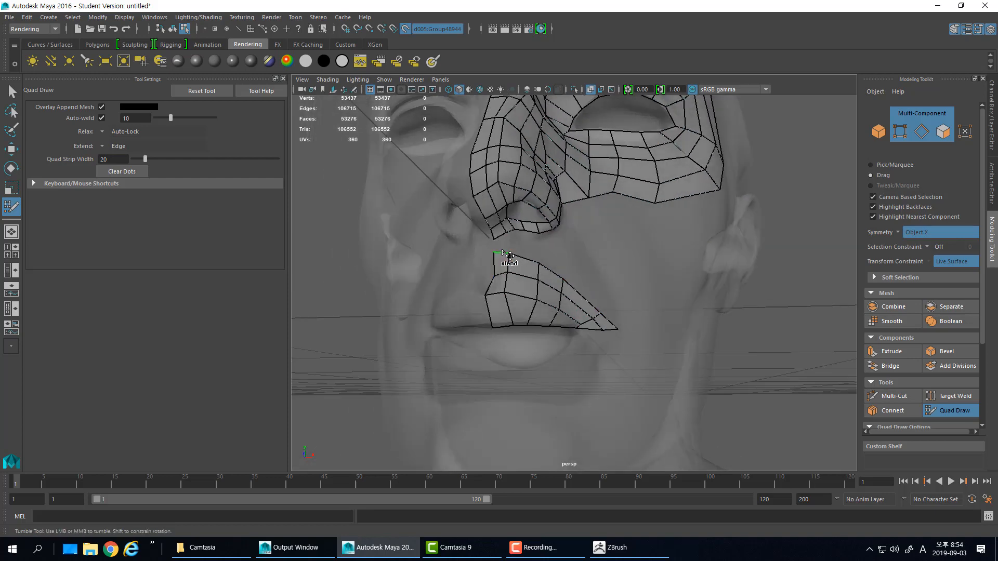
Try to bridge the upper-lip patch to the nose base with a single quad beside the centre line
{"action": "left_click", "coordinate": [501, 243], "text": "shift"}
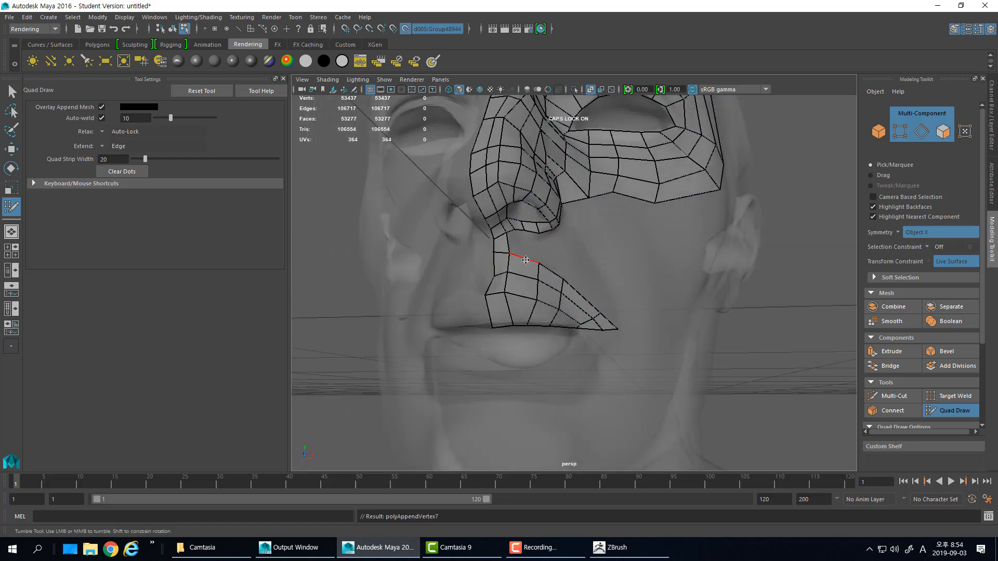
{"action": "left_click_drag", "start_coordinate": [527, 259], "coordinate": [520, 265], "text": "alt"}
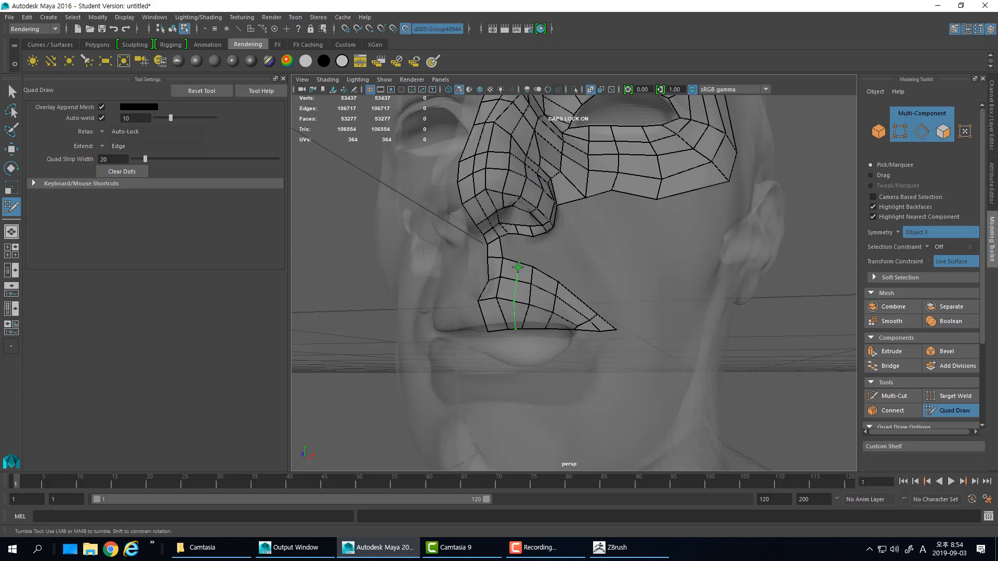
{"action": "key", "text": "ctrl+z"}
Insert an edge loop beside the centre line of the upper-lip patch and fill three quads up to the nose base
{"action": "mouse_move", "coordinate": [516, 255]}
{"action": "left_mouse_down", "text": "alt"}
{"action": "mouse_move", "coordinate": [526, 266]}
{"action": "mouse_move", "coordinate": [512, 263]}
{"action": "left_mouse_up", "text": "alt"}
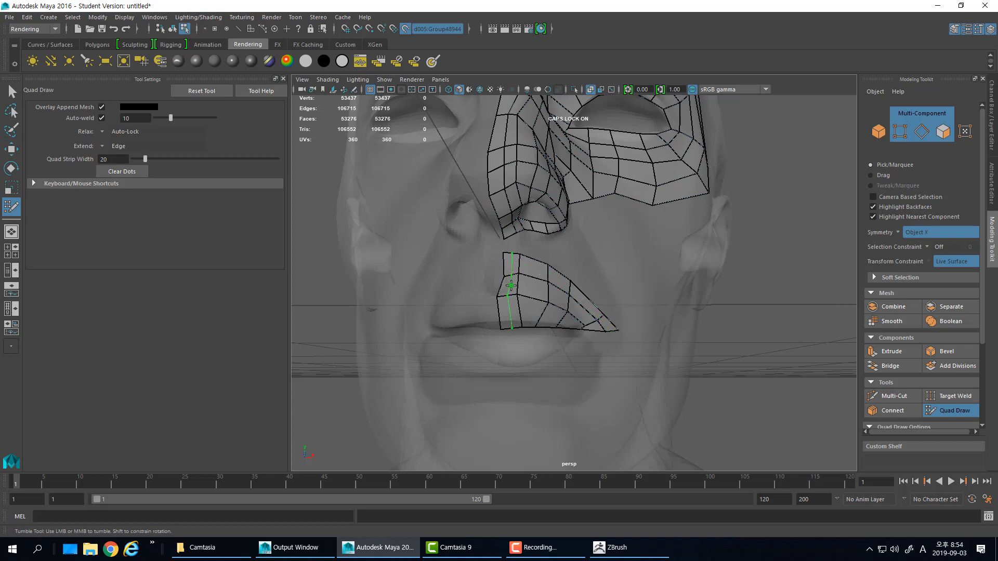
{"action": "left_click_drag", "start_coordinate": [515, 258], "coordinate": [515, 262], "text": "alt"}
{"action": "scroll", "coordinate": [515, 262], "scroll_direction": "up", "scroll_amount": 3}
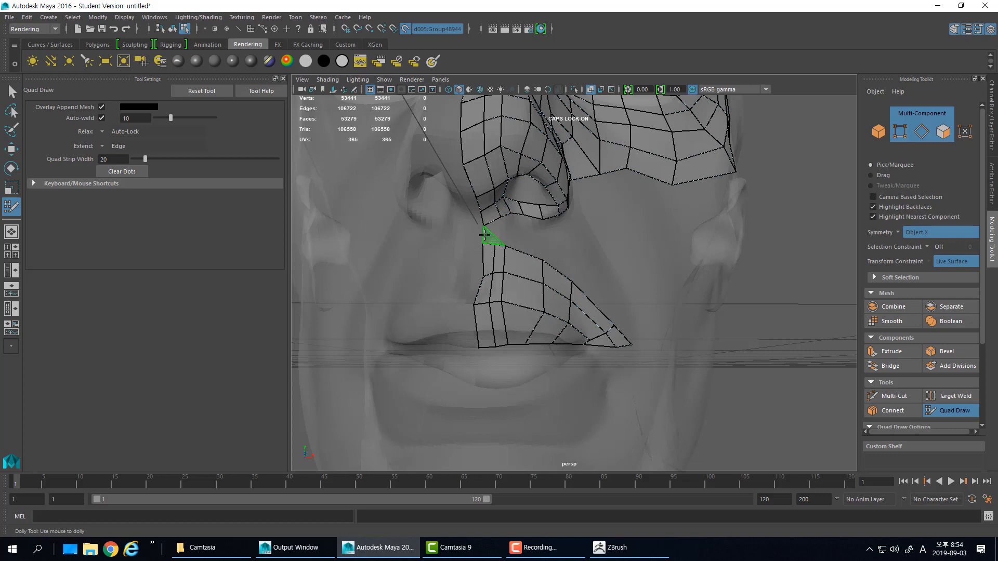
{"action": "left_click", "coordinate": [493, 237], "text": "shift"}
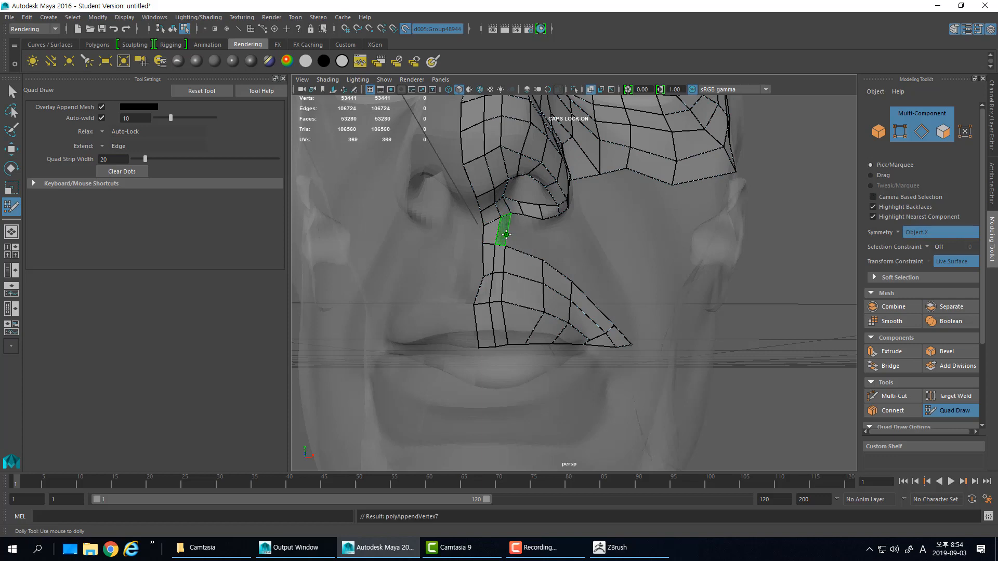
{"action": "left_click", "coordinate": [500, 228], "text": "shift"}
{"action": "mouse_move", "coordinate": [486, 317]}
{"action": "left_mouse_down", "text": "alt"}
{"action": "mouse_move", "coordinate": [492, 290]}
{"action": "mouse_move", "coordinate": [512, 272]}
{"action": "left_mouse_up", "text": "alt"}
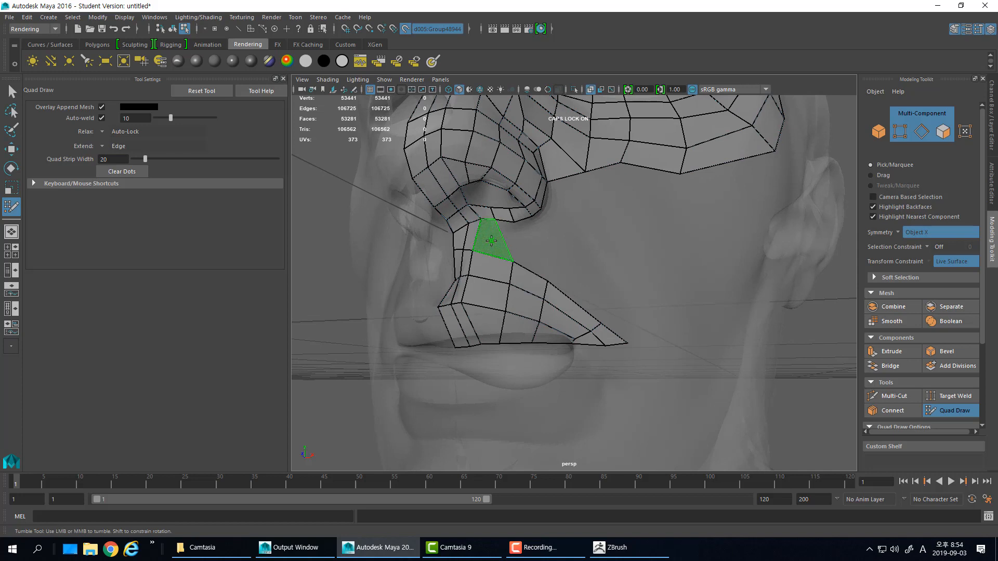
{"action": "left_click", "coordinate": [509, 237], "text": "shift"}
Move upper-lip vertices inward, insert another edge loop through the patch and fill the next quad below the nostril
{"action": "left_click_drag", "start_coordinate": [515, 266], "coordinate": [500, 258]}
{"action": "left_click_drag", "start_coordinate": [510, 313], "coordinate": [498, 310]}
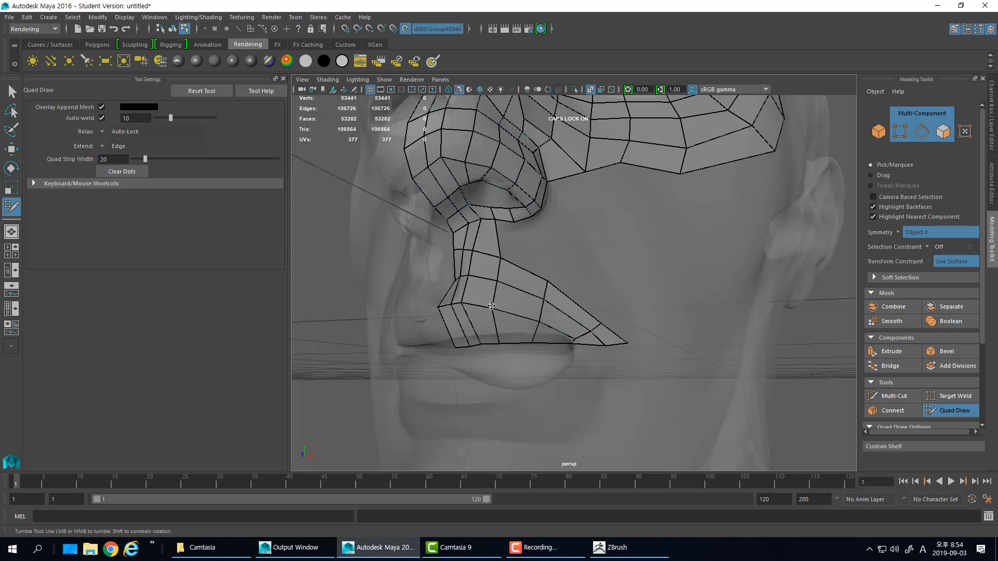
{"action": "left_click", "coordinate": [522, 278], "text": "ctrl"}
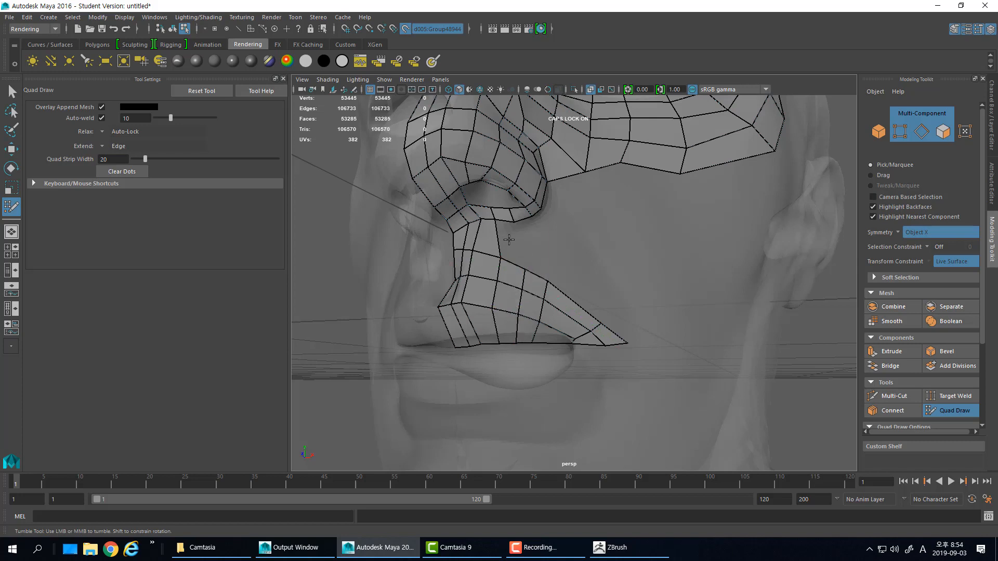
{"action": "left_click", "coordinate": [512, 250], "text": "shift"}
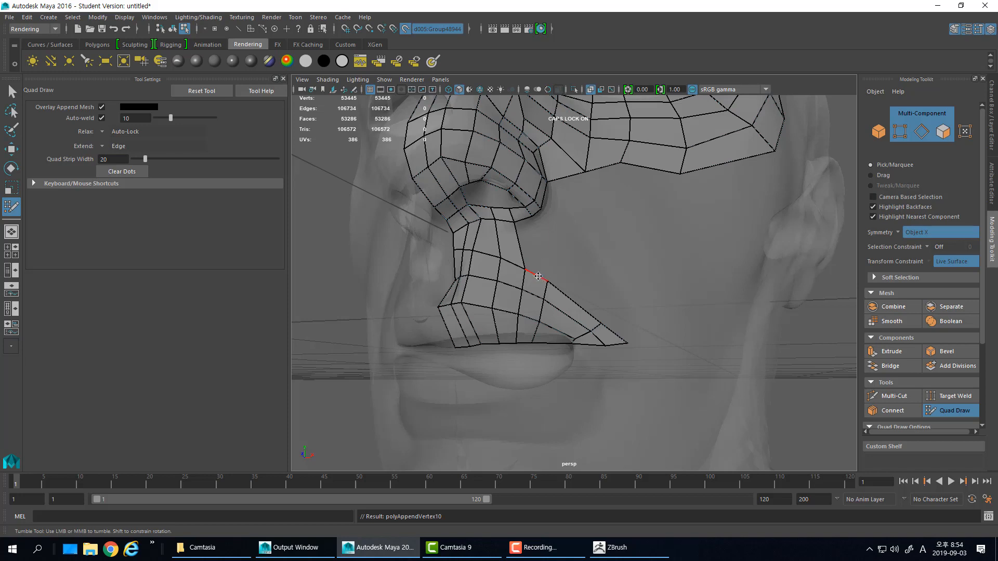
Close the gap beneath the outer nostril with a quad and extend the upper-lip patch's outer edge onto the cheek
{"action": "left_click_drag", "start_coordinate": [539, 276], "coordinate": [534, 222]}
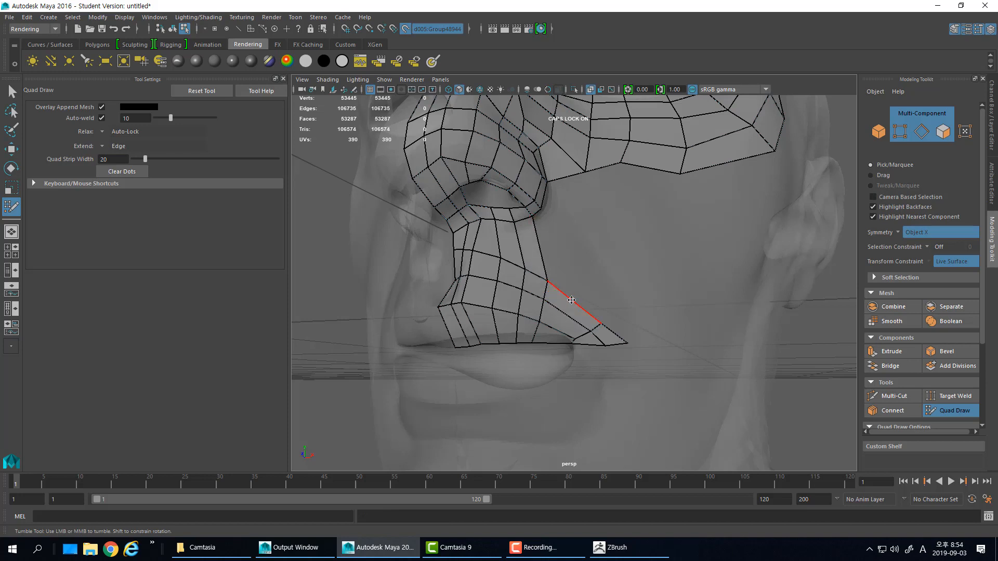
{"action": "left_click_drag", "start_coordinate": [574, 300], "coordinate": [541, 209]}
{"action": "left_click_drag", "start_coordinate": [586, 243], "coordinate": [583, 249]}
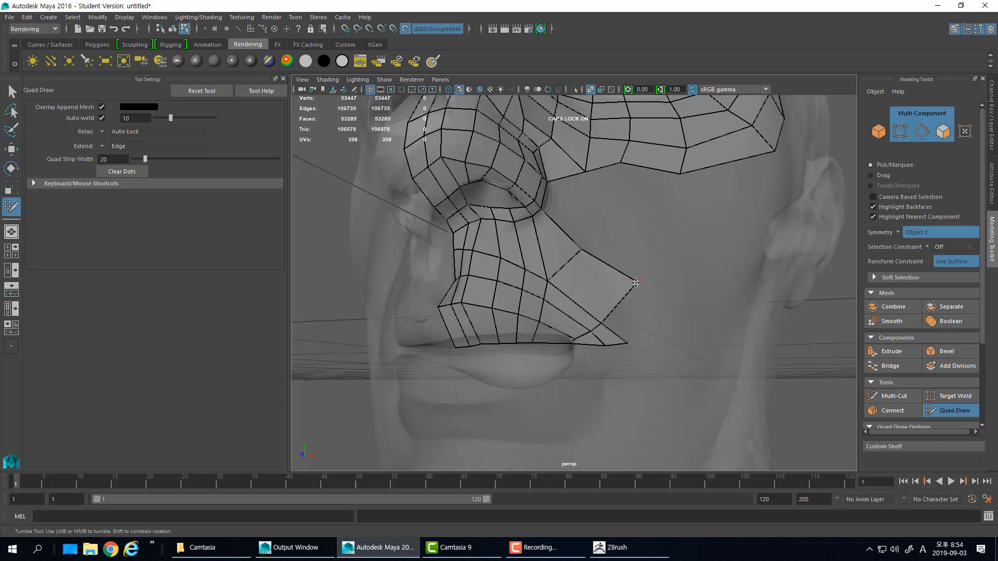
Connect the new cheek quad to the lower border of the under-eye mesh with two quads and reposition its corner vertices
{"action": "left_click_drag", "start_coordinate": [635, 283], "coordinate": [553, 175], "text": "alt"}
{"action": "left_click_drag", "start_coordinate": [546, 227], "coordinate": [555, 252]}
{"action": "left_click_drag", "start_coordinate": [553, 174], "coordinate": [556, 188]}
{"action": "left_click_drag", "start_coordinate": [603, 153], "coordinate": [606, 181]}
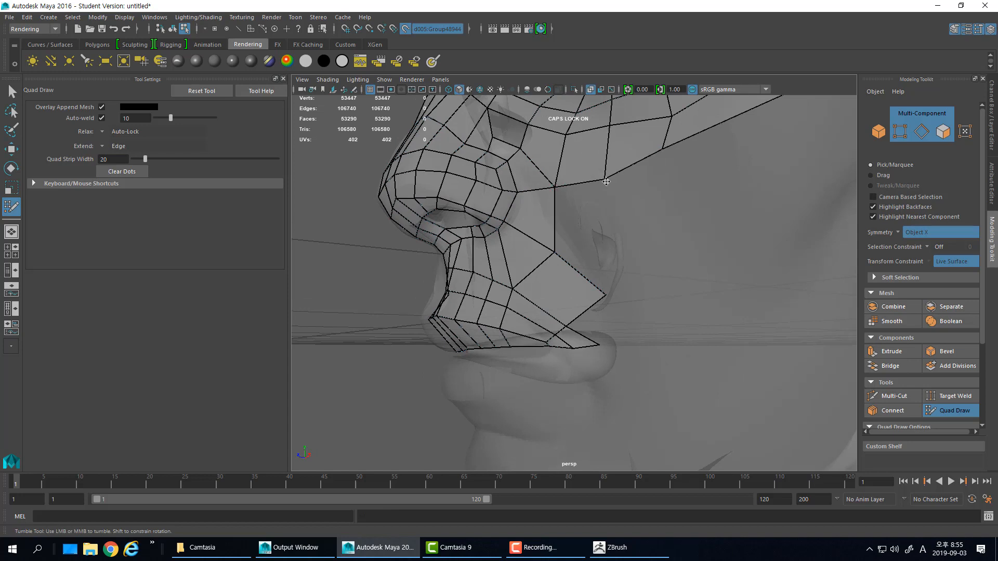
{"action": "left_click_drag", "start_coordinate": [665, 150], "coordinate": [676, 177]}
{"action": "left_click_drag", "start_coordinate": [592, 190], "coordinate": [606, 295]}
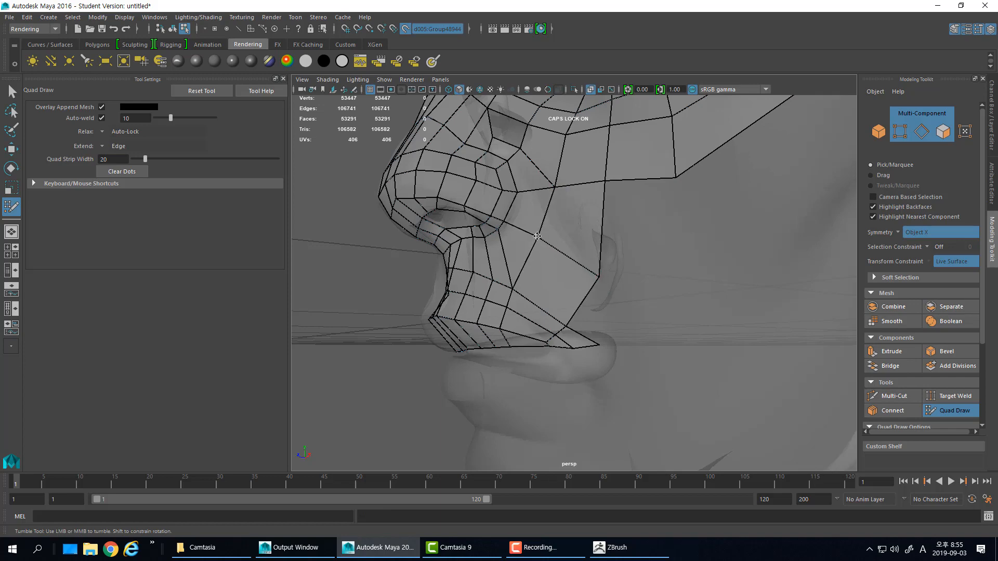
Extend the cheek with two more quads toward the ear and weld the outer one's upper corner to the under-eye border
{"action": "left_click_drag", "start_coordinate": [541, 229], "coordinate": [578, 275], "text": "alt"}
{"action": "right_click_drag", "start_coordinate": [541, 296], "coordinate": [581, 306], "text": "alt"}
{"action": "left_click_drag", "start_coordinate": [631, 303], "coordinate": [717, 224], "text": "alt"}
{"action": "key", "text": "Tab"}
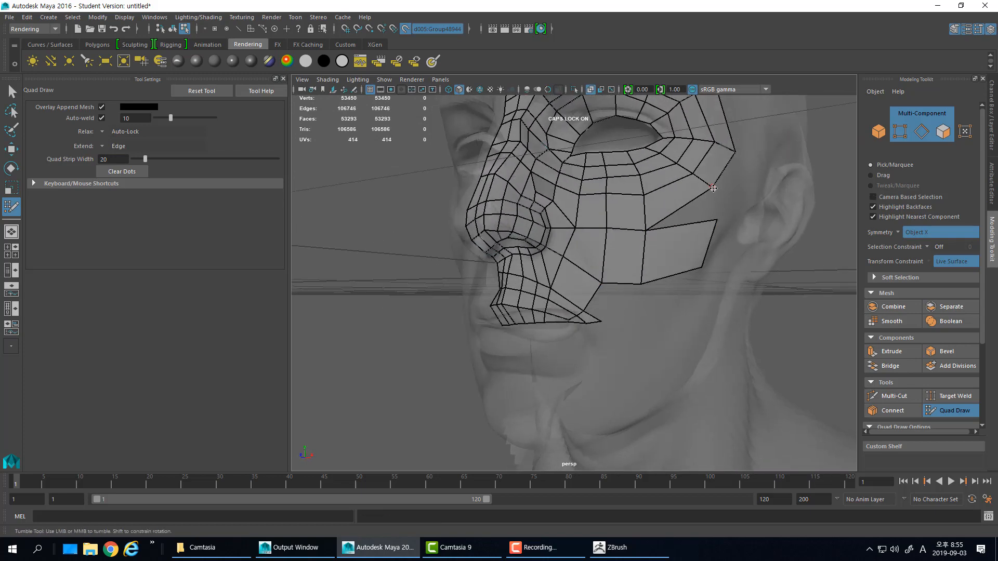
{"action": "mouse_move", "coordinate": [713, 188]}
{"action": "left_mouse_down"}
{"action": "mouse_move", "coordinate": [710, 213]}
{"action": "mouse_move", "coordinate": [701, 209]}
{"action": "mouse_move", "coordinate": [712, 217]}
{"action": "left_mouse_up"}
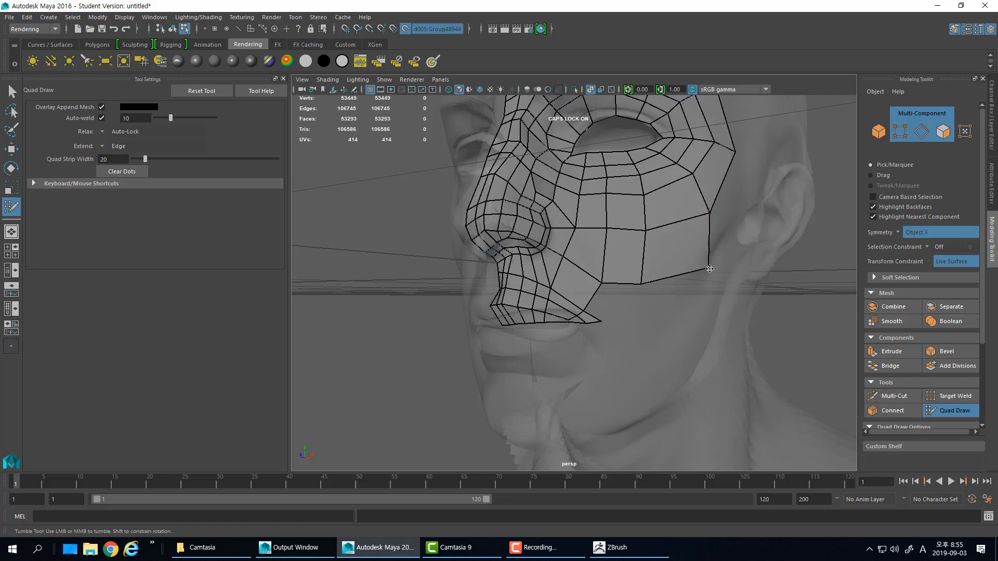
Try to extend the cheek's lower border downward with a quad beside the mouth corner
{"action": "left_click_drag", "start_coordinate": [670, 300], "coordinate": [593, 289], "text": "alt"}
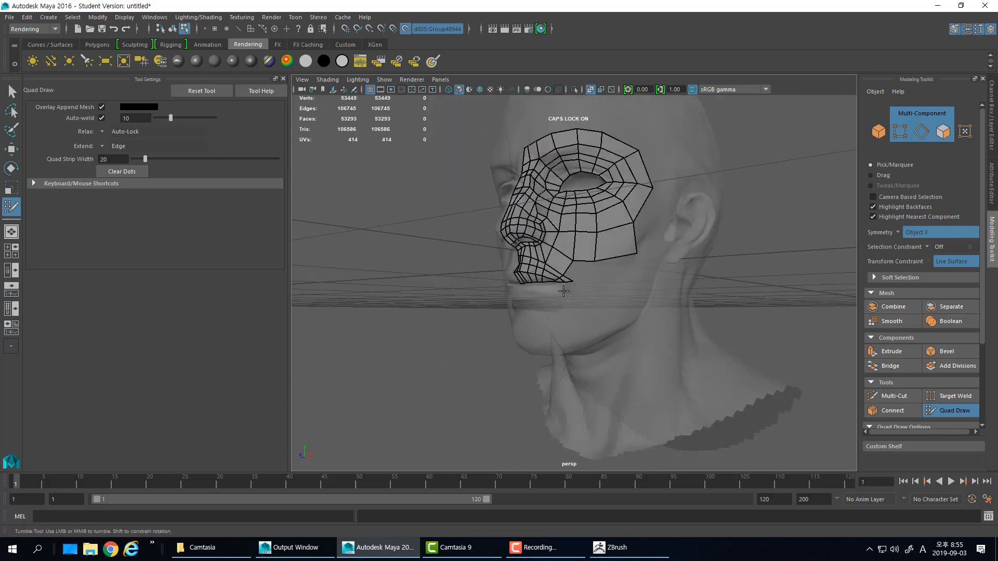
{"action": "right_click_drag", "start_coordinate": [592, 289], "coordinate": [587, 261], "text": "alt"}
{"action": "mouse_move", "coordinate": [592, 258]}
{"action": "left_mouse_down"}
{"action": "mouse_move", "coordinate": [599, 287]}
{"action": "mouse_move", "coordinate": [592, 279]}
{"action": "mouse_move", "coordinate": [721, 281]}
{"action": "left_mouse_up"}
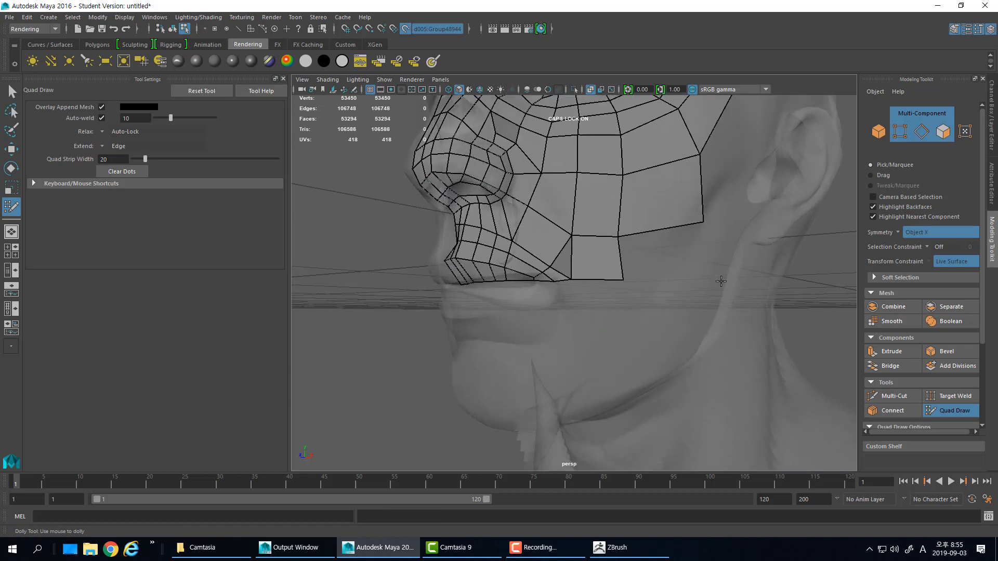
{"action": "key", "text": "ctrl+z"}
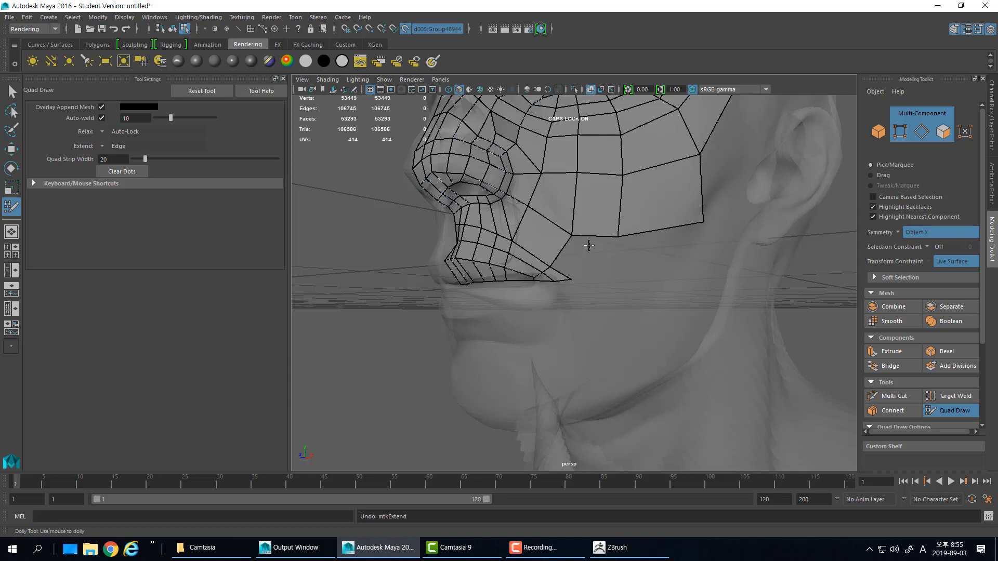
Build a row of three quads below the cheek mesh, continuing outward from the mouth corner
{"action": "key", "text": "Tab"}
{"action": "mouse_move", "coordinate": [570, 282]}
{"action": "left_mouse_down"}
{"action": "mouse_move", "coordinate": [611, 285]}
{"action": "mouse_move", "coordinate": [611, 277]}
{"action": "mouse_move", "coordinate": [570, 236]}
{"action": "mouse_move", "coordinate": [628, 226]}
{"action": "left_mouse_up"}
{"action": "left_click_drag", "start_coordinate": [623, 175], "coordinate": [627, 170]}
{"action": "key", "text": "Tab"}
{"action": "left_click_drag", "start_coordinate": [617, 238], "coordinate": [637, 273]}
{"action": "key", "text": "Tab"}
{"action": "left_click_drag", "start_coordinate": [668, 234], "coordinate": [512, 273]}
Insert an edge loop along the lowest row of the upper lip and cheek, and relax the surrounding mesh
{"action": "scroll", "coordinate": [510, 299], "scroll_direction": "up", "scroll_amount": 5}
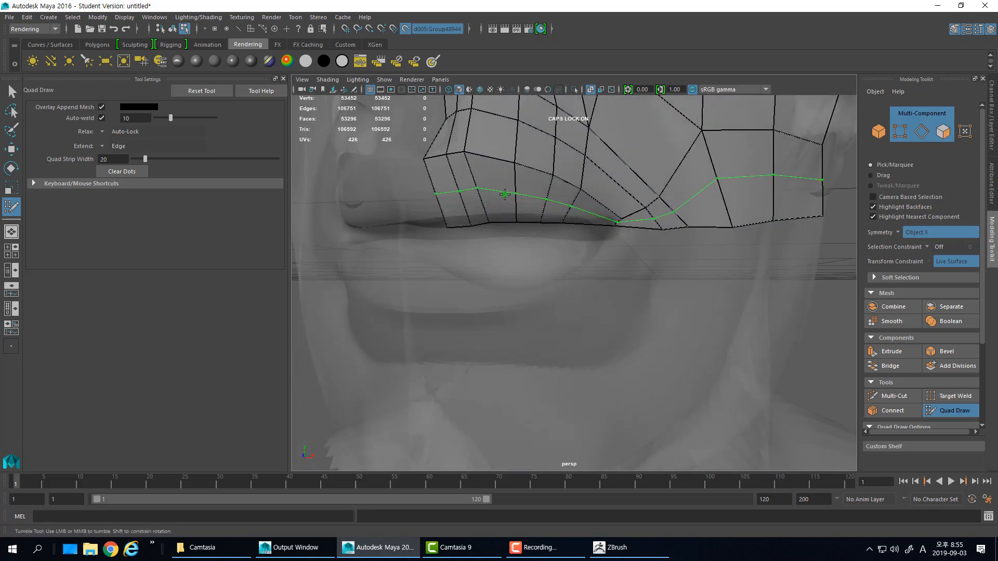
{"action": "left_click", "coordinate": [505, 194], "text": "ctrl"}
{"action": "mouse_move", "coordinate": [505, 195]}
{"action": "left_mouse_down", "text": "alt"}
{"action": "mouse_move", "coordinate": [501, 261]}
{"action": "mouse_move", "coordinate": [525, 251]}
{"action": "mouse_move", "coordinate": [594, 266]}
{"action": "left_mouse_up", "text": "alt"}
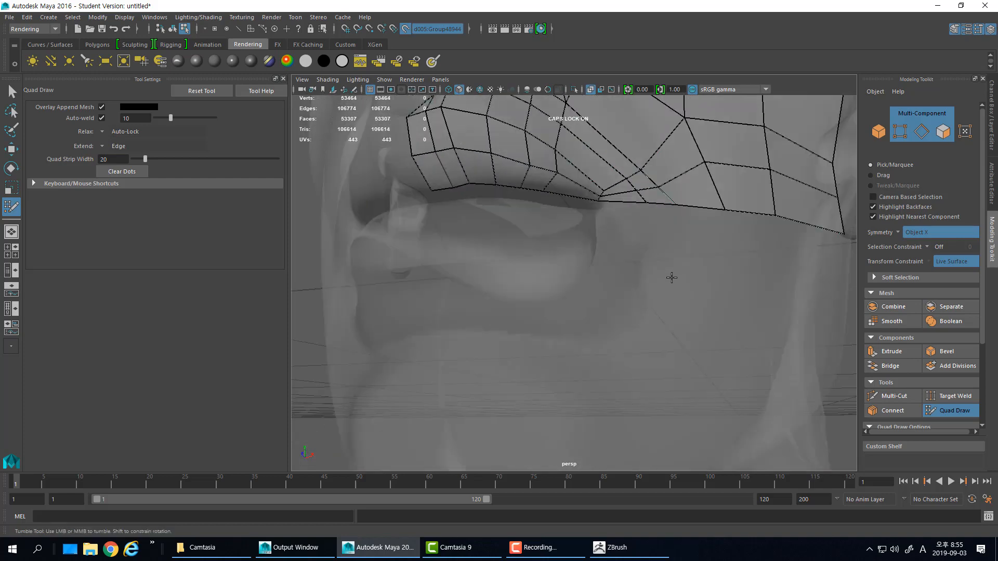
{"action": "right_click_drag", "start_coordinate": [655, 268], "coordinate": [602, 259], "text": "alt"}
{"action": "right_click_drag", "start_coordinate": [564, 293], "coordinate": [638, 254], "text": "alt"}
{"action": "middle_click_drag", "start_coordinate": [633, 213], "coordinate": [590, 288], "text": "alt"}
{"action": "left_click_drag", "start_coordinate": [590, 278], "coordinate": [589, 262]}
{"action": "mouse_move", "coordinate": [564, 309]}
{"action": "left_mouse_down", "text": "shift"}
{"action": "mouse_move", "coordinate": [540, 286]}
{"action": "mouse_move", "coordinate": [551, 303]}
{"action": "mouse_move", "coordinate": [525, 304]}
{"action": "mouse_move", "coordinate": [575, 272]}
{"action": "mouse_move", "coordinate": [689, 285]}
{"action": "left_mouse_up", "text": "shift"}
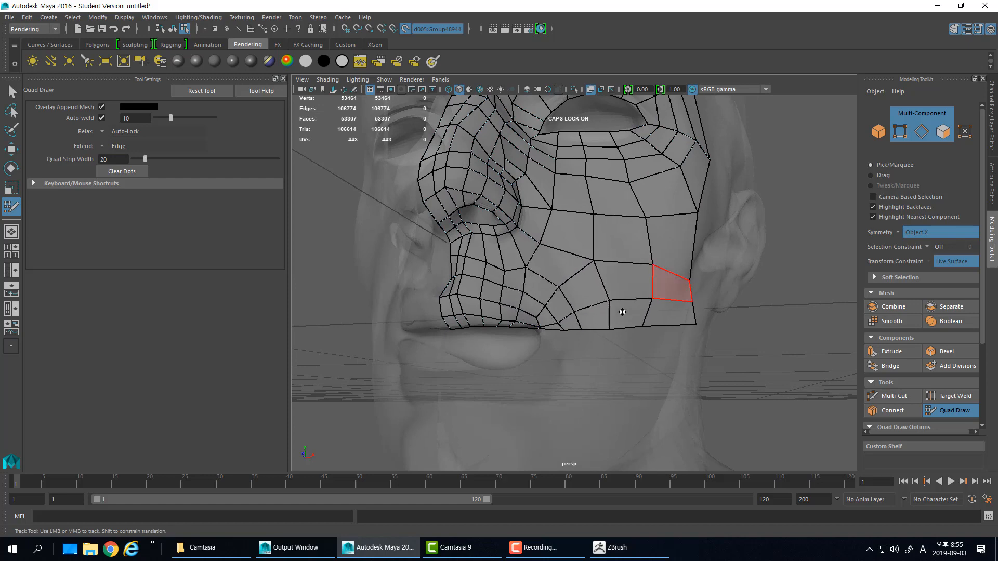
Move the outer border vertex of the lower cheek slightly upward to even out the quads
{"action": "scroll", "coordinate": [545, 315], "scroll_direction": "up", "scroll_amount": 10}
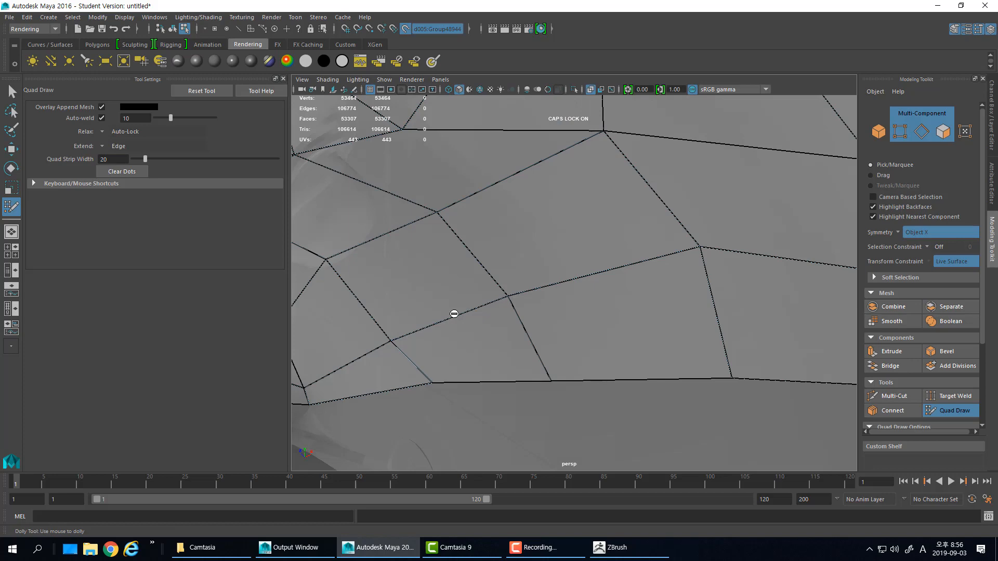
{"action": "right_click_drag", "start_coordinate": [455, 314], "coordinate": [333, 317], "text": "alt"}
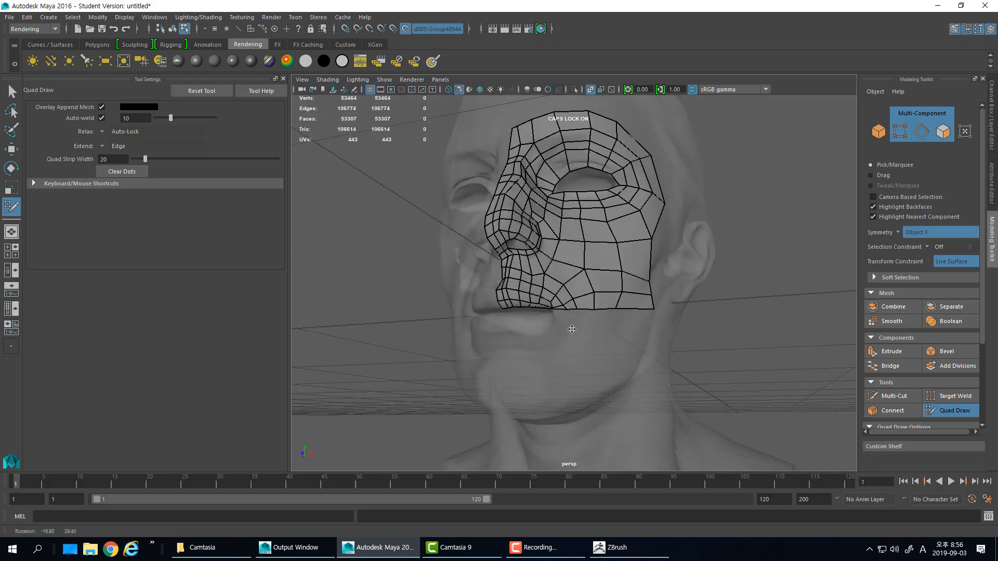
{"action": "left_click_drag", "start_coordinate": [670, 291], "coordinate": [582, 276], "text": "alt"}
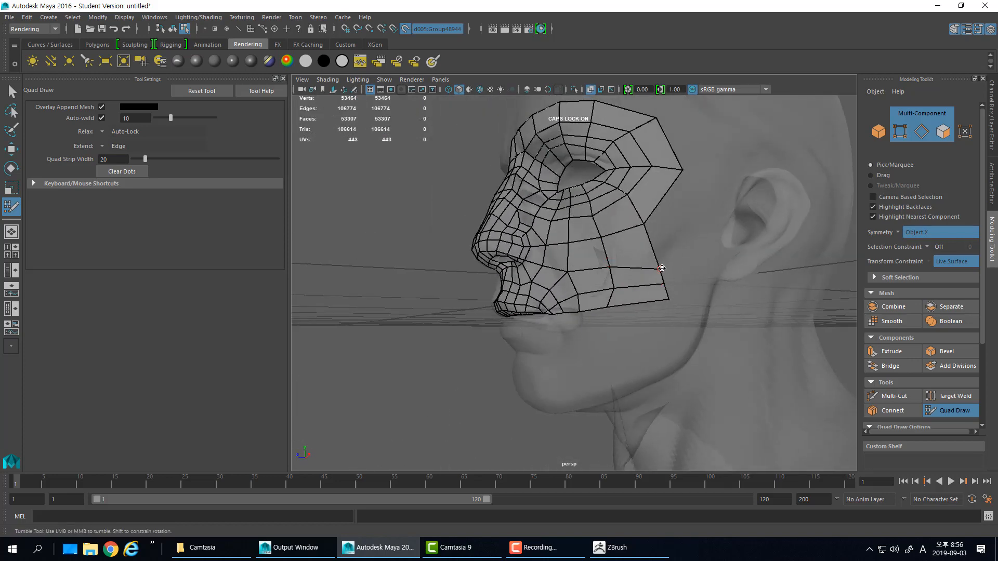
{"action": "left_click_drag", "start_coordinate": [662, 268], "coordinate": [655, 253]}
{"action": "mouse_move", "coordinate": [628, 283]}
{"action": "left_mouse_down", "text": "alt"}
{"action": "mouse_move", "coordinate": [671, 282]}
{"action": "mouse_move", "coordinate": [631, 280]}
{"action": "left_mouse_up", "text": "alt"}
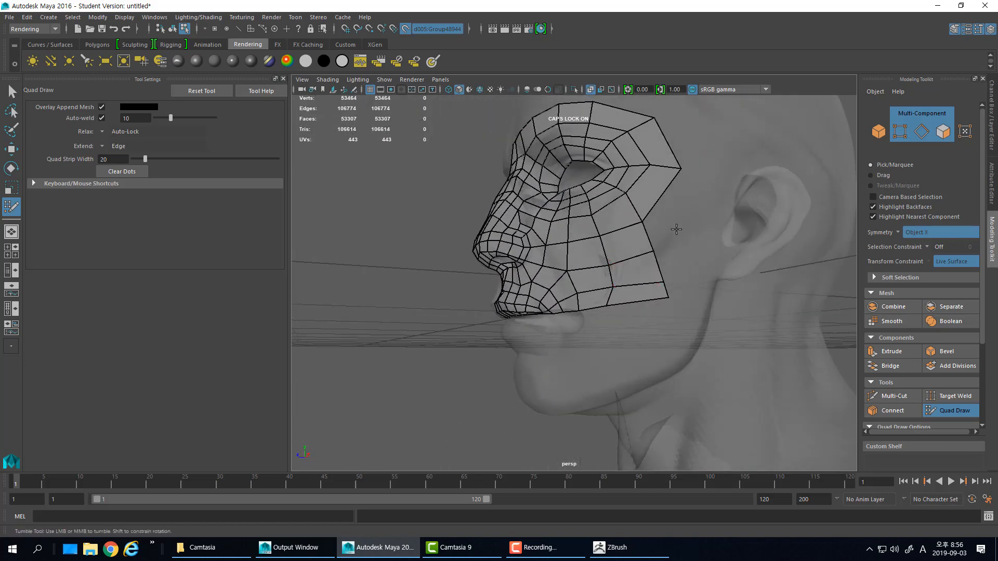
Extend a quad from the outer eye mesh toward the ear, reshape its corners and continue three quads down the cheek
{"action": "left_click_drag", "start_coordinate": [669, 205], "coordinate": [723, 222]}
{"action": "left_click_drag", "start_coordinate": [644, 219], "coordinate": [648, 213]}
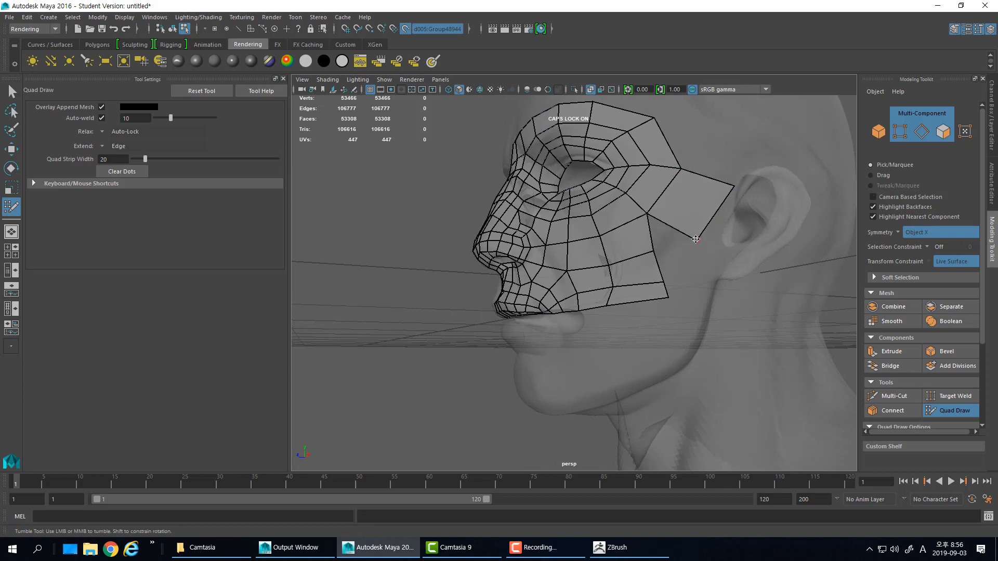
{"action": "left_click_drag", "start_coordinate": [695, 239], "coordinate": [707, 225]}
{"action": "left_click_drag", "start_coordinate": [734, 186], "coordinate": [719, 189]}
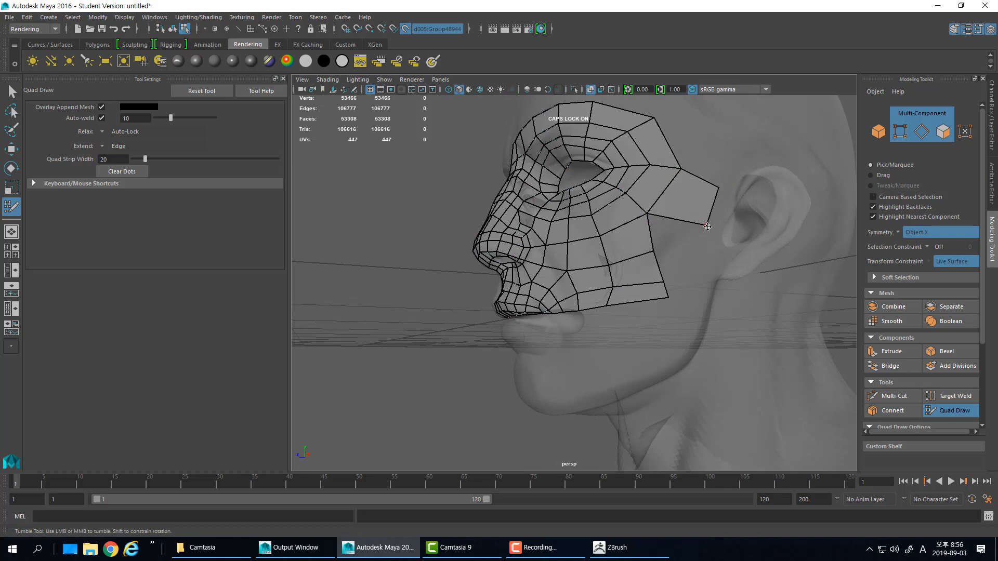
{"action": "left_click_drag", "start_coordinate": [662, 244], "coordinate": [709, 234]}
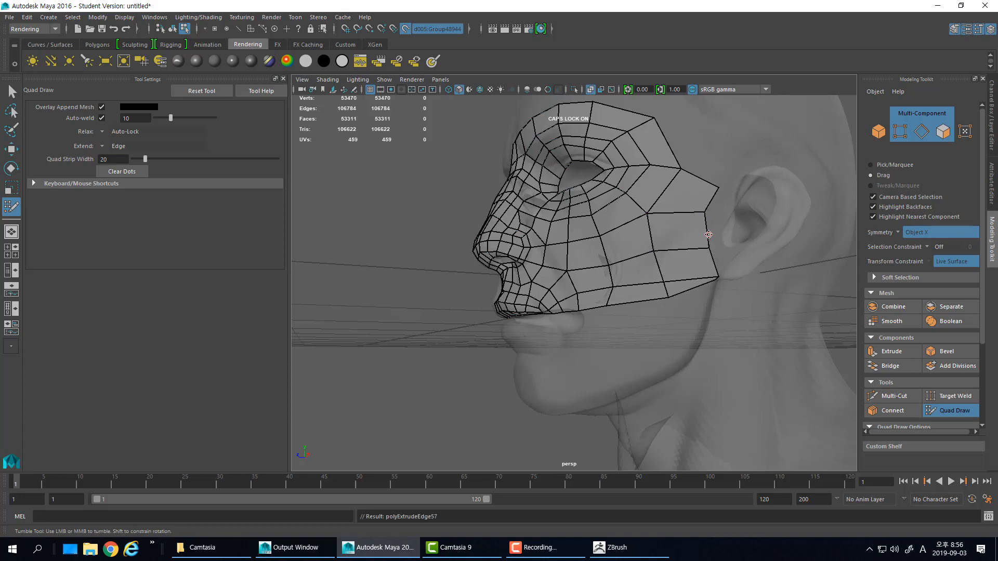
Reposition the cheek's outer border vertices in front of the ear and earlobe
{"action": "left_click_drag", "start_coordinate": [710, 304], "coordinate": [676, 277], "text": "alt"}
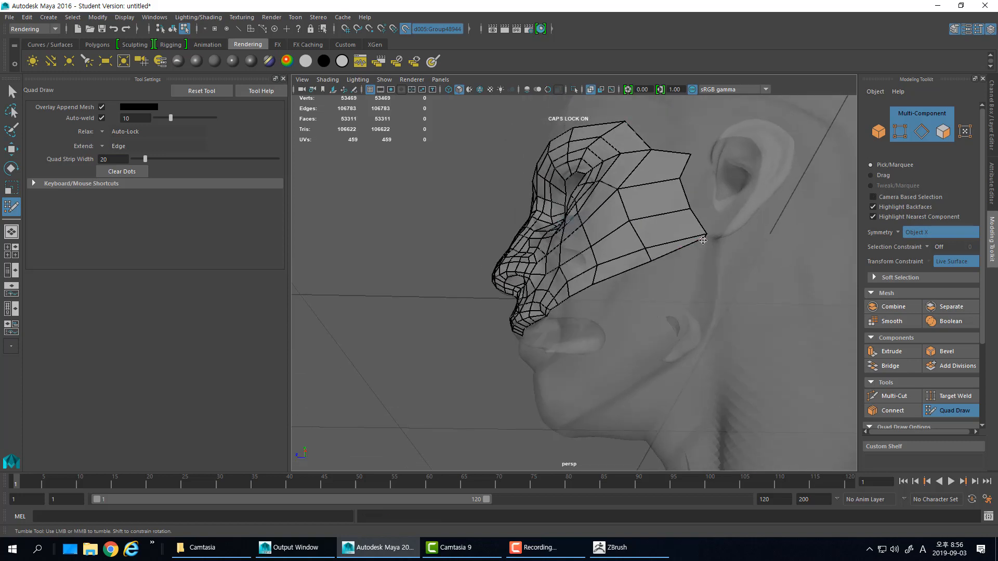
{"action": "mouse_move", "coordinate": [703, 240]}
{"action": "left_mouse_down"}
{"action": "mouse_move", "coordinate": [722, 266]}
{"action": "mouse_move", "coordinate": [704, 236]}
{"action": "left_mouse_up"}
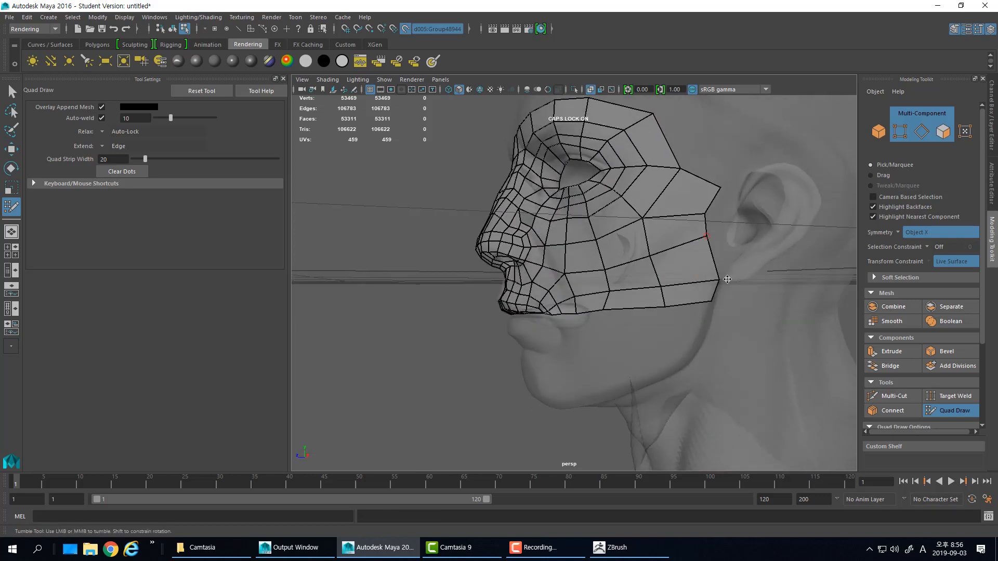
{"action": "left_click_drag", "start_coordinate": [720, 280], "coordinate": [711, 256]}
Extend a strip of six quads from the outer cheek corner down the jaw and along the jawline to the chin's centre line
{"action": "mouse_move", "coordinate": [712, 301]}
{"action": "left_mouse_down"}
{"action": "mouse_move", "coordinate": [716, 283]}
{"action": "mouse_move", "coordinate": [657, 276]}
{"action": "left_mouse_up"}
{"action": "mouse_move", "coordinate": [700, 334]}
{"action": "left_mouse_down", "text": "alt"}
{"action": "mouse_move", "coordinate": [671, 238]}
{"action": "mouse_move", "coordinate": [666, 315]}
{"action": "mouse_move", "coordinate": [656, 318]}
{"action": "mouse_move", "coordinate": [637, 278]}
{"action": "mouse_move", "coordinate": [627, 322]}
{"action": "mouse_move", "coordinate": [621, 329]}
{"action": "mouse_move", "coordinate": [611, 310]}
{"action": "mouse_move", "coordinate": [623, 304]}
{"action": "mouse_move", "coordinate": [591, 336]}
{"action": "mouse_move", "coordinate": [582, 332]}
{"action": "mouse_move", "coordinate": [626, 328]}
{"action": "mouse_move", "coordinate": [503, 300]}
{"action": "mouse_move", "coordinate": [532, 317]}
{"action": "mouse_move", "coordinate": [542, 353]}
{"action": "left_mouse_up", "text": "alt"}
{"action": "left_click", "coordinate": [546, 304], "text": "ctrl"}
{"action": "left_click", "coordinate": [526, 301], "text": "ctrl"}
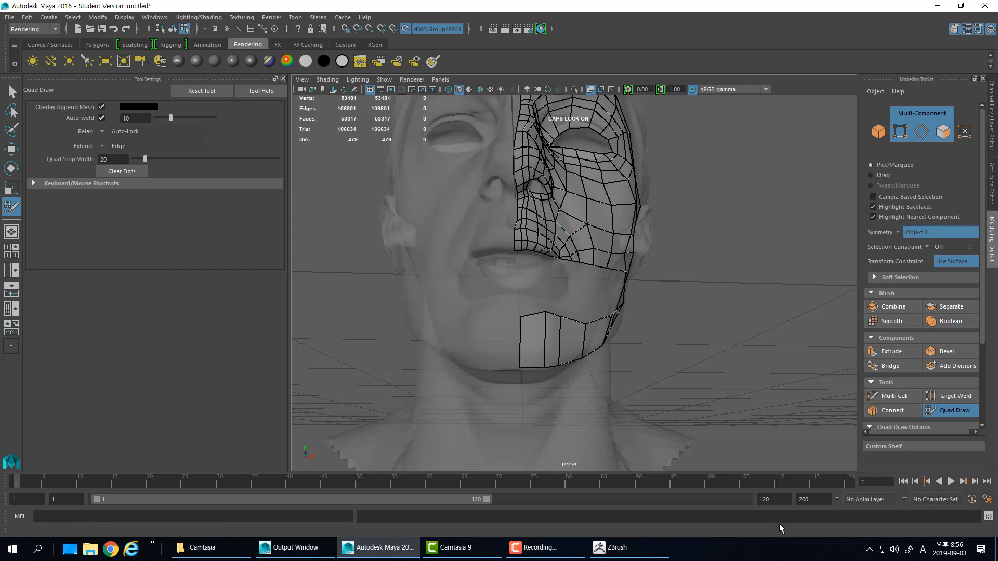
{"action": "left_click", "coordinate": [533, 547]}
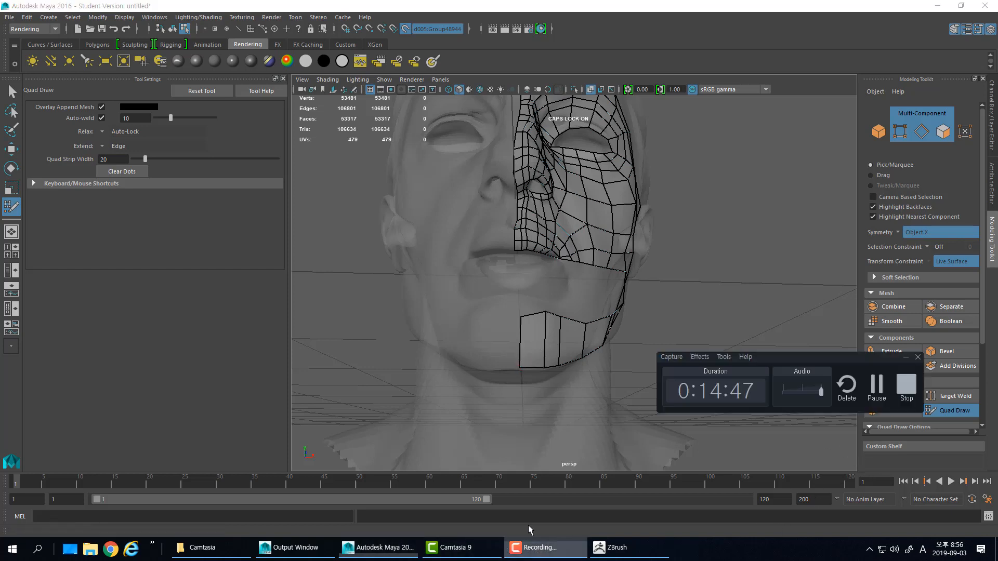
{"action": "left_click", "coordinate": [876, 393]}
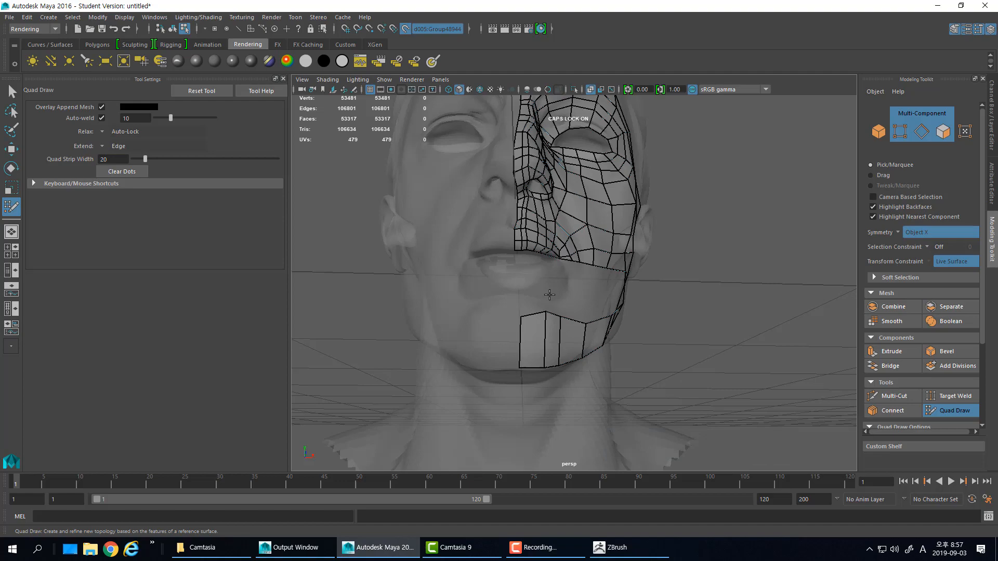
{"action": "left_click_drag", "start_coordinate": [552, 342], "coordinate": [468, 337], "text": "alt"}
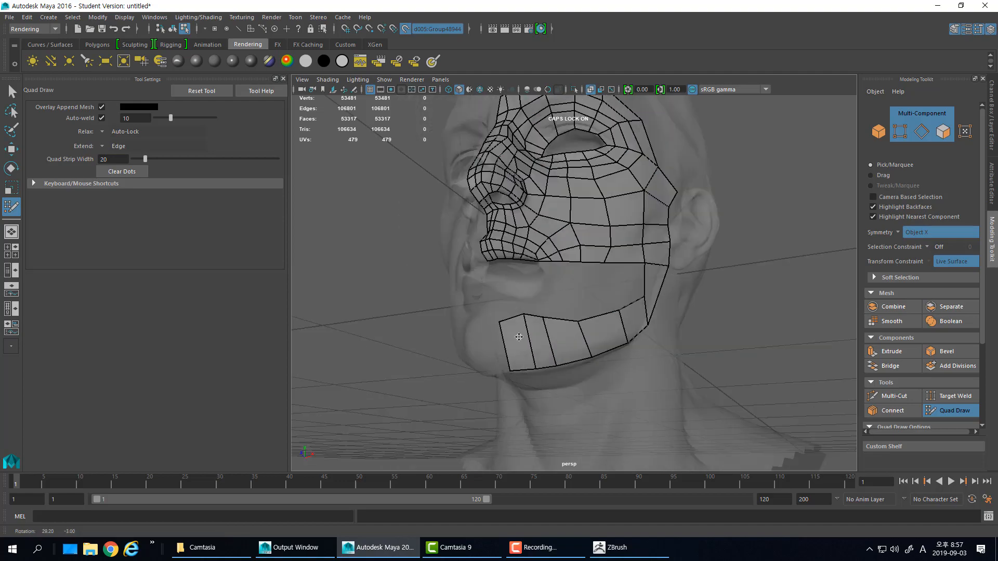
Examine the open area between the upper lip, lower cheek border and jawline strip from side and front
{"action": "right_click_drag", "start_coordinate": [468, 338], "coordinate": [560, 337], "text": "alt"}
{"action": "left_click_drag", "start_coordinate": [435, 327], "coordinate": [702, 301], "text": "alt"}
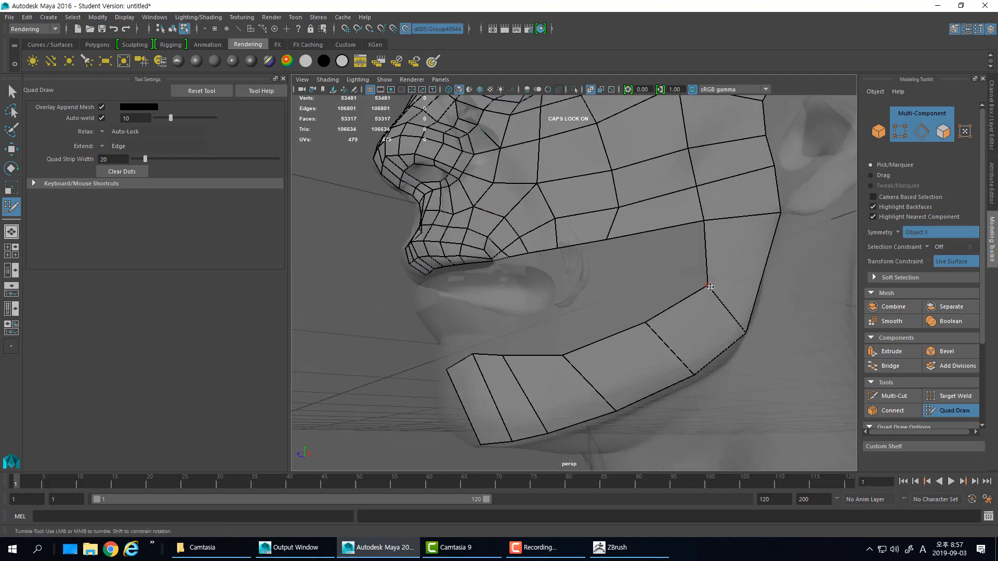
{"action": "mouse_move", "coordinate": [597, 390]}
{"action": "left_mouse_down", "text": "alt"}
{"action": "mouse_move", "coordinate": [601, 307]}
{"action": "mouse_move", "coordinate": [603, 392]}
{"action": "mouse_move", "coordinate": [590, 391]}
{"action": "left_mouse_up", "text": "alt"}
{"action": "right_click_drag", "start_coordinate": [722, 346], "coordinate": [635, 356], "text": "alt"}
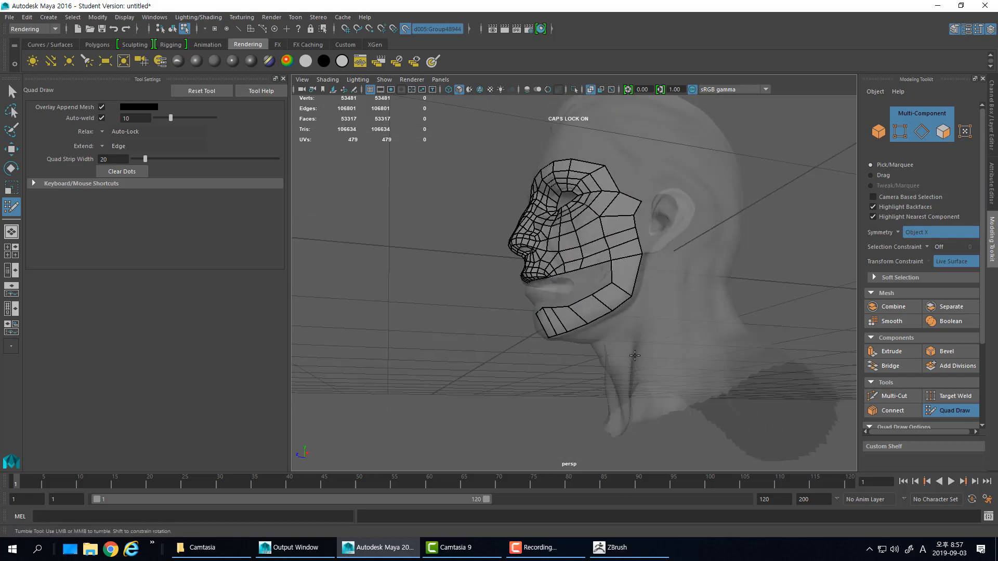
{"action": "right_click_drag", "start_coordinate": [499, 297], "coordinate": [555, 298], "text": "alt"}
{"action": "left_click_drag", "start_coordinate": [484, 289], "coordinate": [540, 289], "text": "alt"}
{"action": "right_click_drag", "start_coordinate": [488, 286], "coordinate": [529, 288], "text": "alt"}
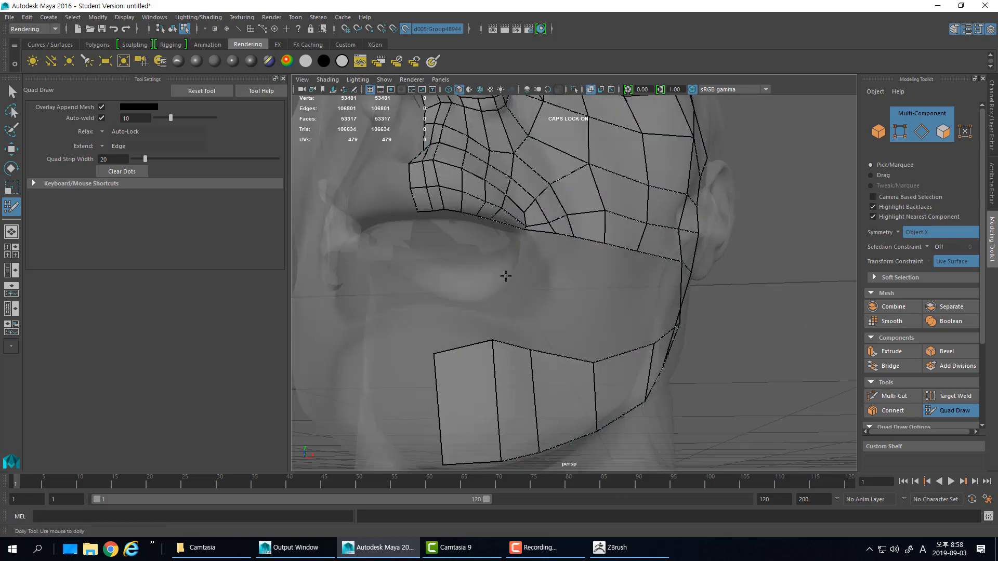
{"action": "left_click_drag", "start_coordinate": [511, 266], "coordinate": [447, 216], "text": "alt"}
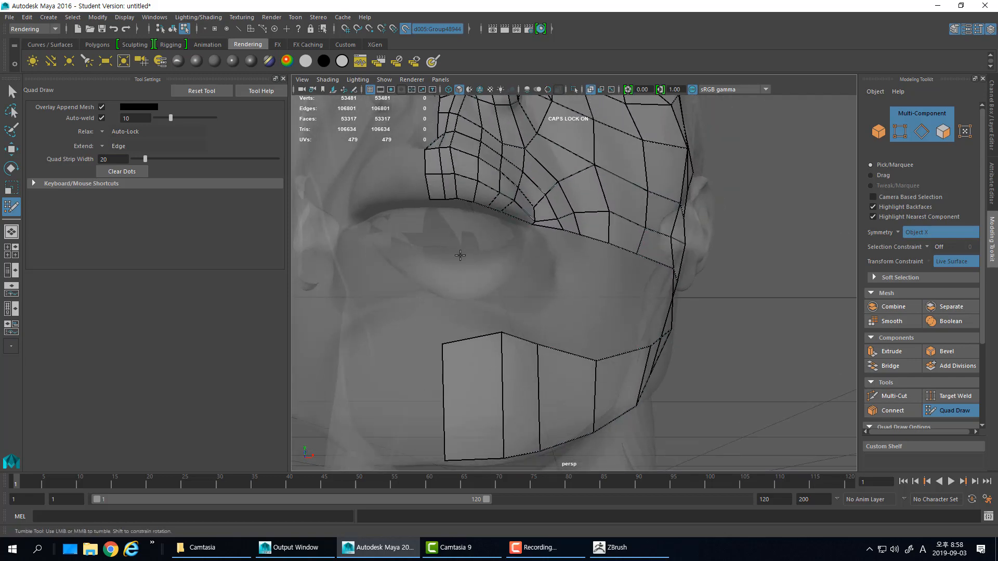
{"action": "left_click_drag", "start_coordinate": [460, 255], "coordinate": [455, 251], "text": "alt"}
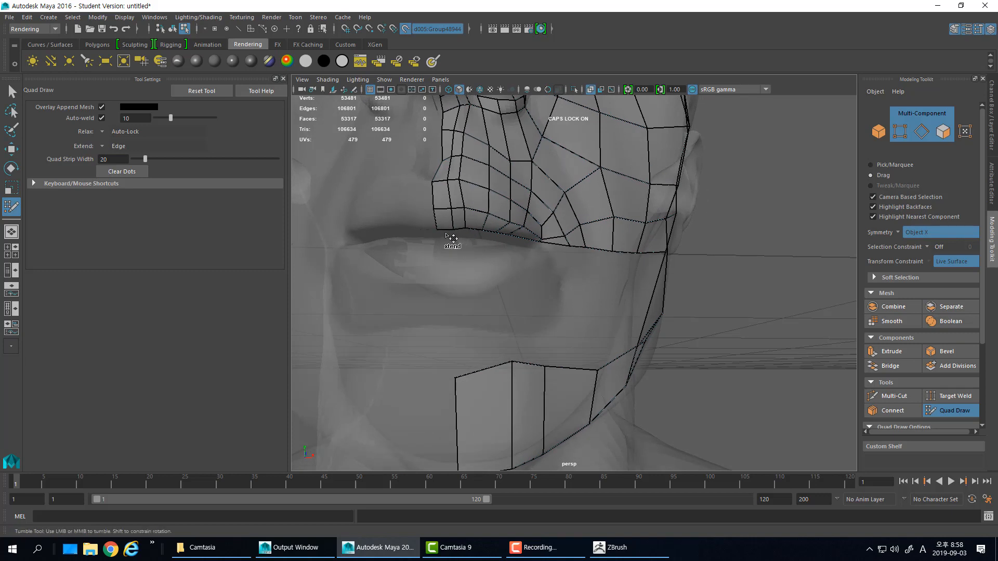
Try extending the entire lower border of the lip and cheek mesh downward, and undo the extension
{"action": "mouse_move", "coordinate": [445, 239]}
{"action": "left_mouse_down"}
{"action": "mouse_move", "coordinate": [443, 278]}
{"action": "mouse_move", "coordinate": [443, 264]}
{"action": "mouse_move", "coordinate": [452, 266]}
{"action": "mouse_move", "coordinate": [440, 261]}
{"action": "mouse_move", "coordinate": [435, 286]}
{"action": "mouse_move", "coordinate": [450, 290]}
{"action": "mouse_move", "coordinate": [416, 284]}
{"action": "mouse_move", "coordinate": [399, 272]}
{"action": "mouse_move", "coordinate": [414, 267]}
{"action": "mouse_move", "coordinate": [407, 261]}
{"action": "left_mouse_up"}
{"action": "key", "text": "ctrl+z"}
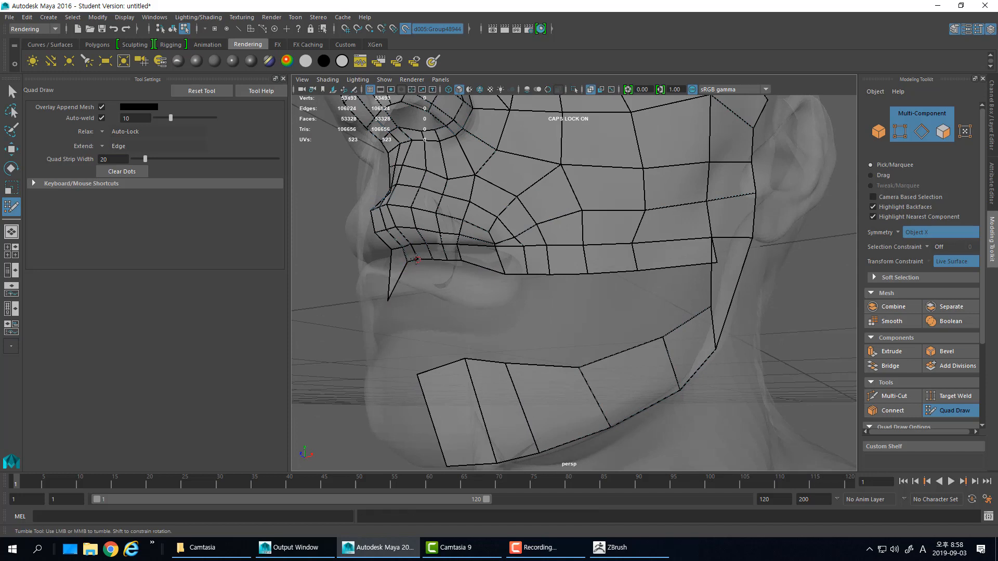
{"action": "key", "text": "ctrl+z"}
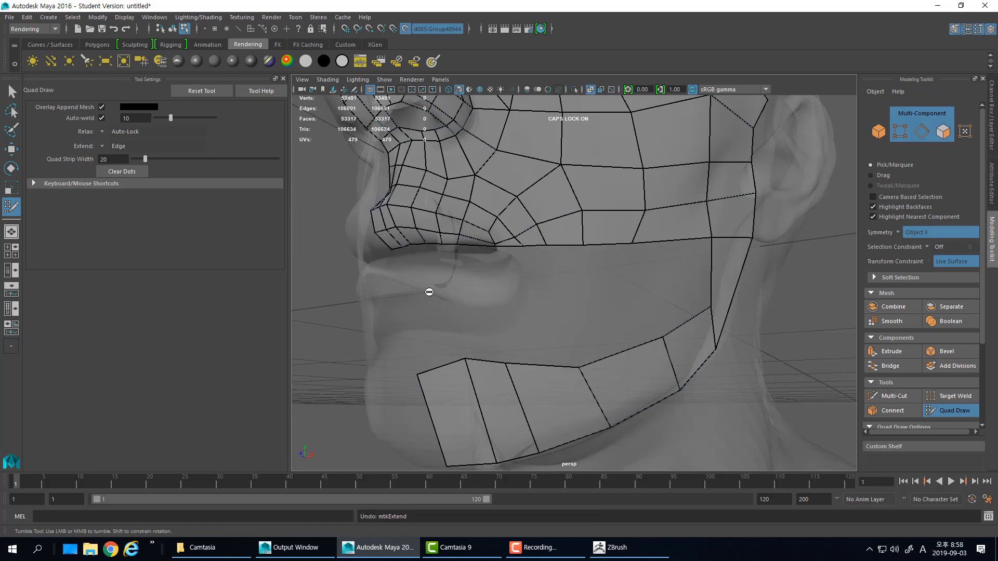
Try building a row of lower-lip quads from dots placed below the lip line up to the mouth corner
{"action": "mouse_move", "coordinate": [429, 285]}
{"action": "left_mouse_down", "text": "alt"}
{"action": "mouse_move", "coordinate": [452, 274]}
{"action": "mouse_move", "coordinate": [438, 283]}
{"action": "mouse_move", "coordinate": [432, 272]}
{"action": "mouse_move", "coordinate": [429, 286]}
{"action": "left_mouse_up", "text": "alt"}
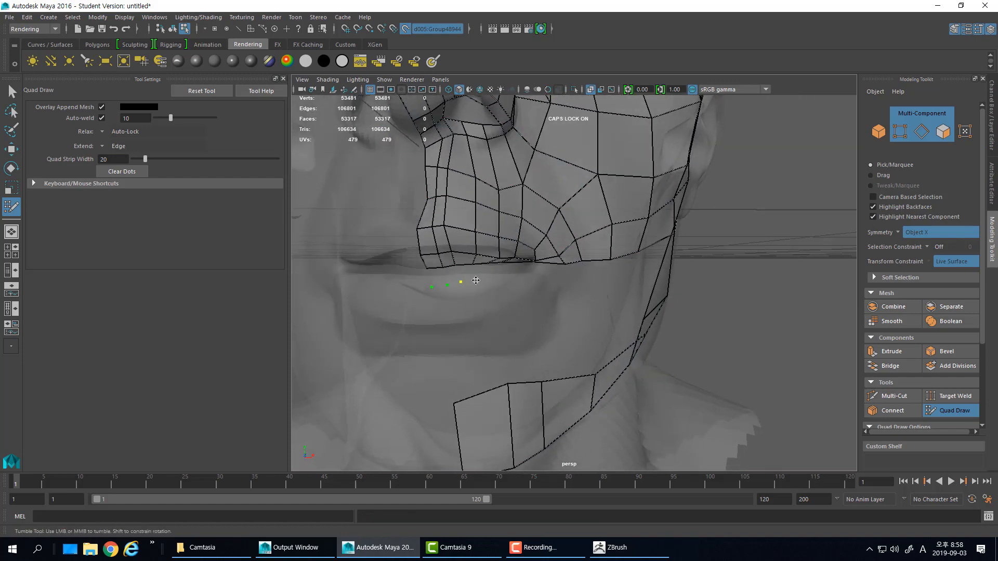
{"action": "left_click_drag", "start_coordinate": [491, 282], "coordinate": [476, 307], "text": "alt"}
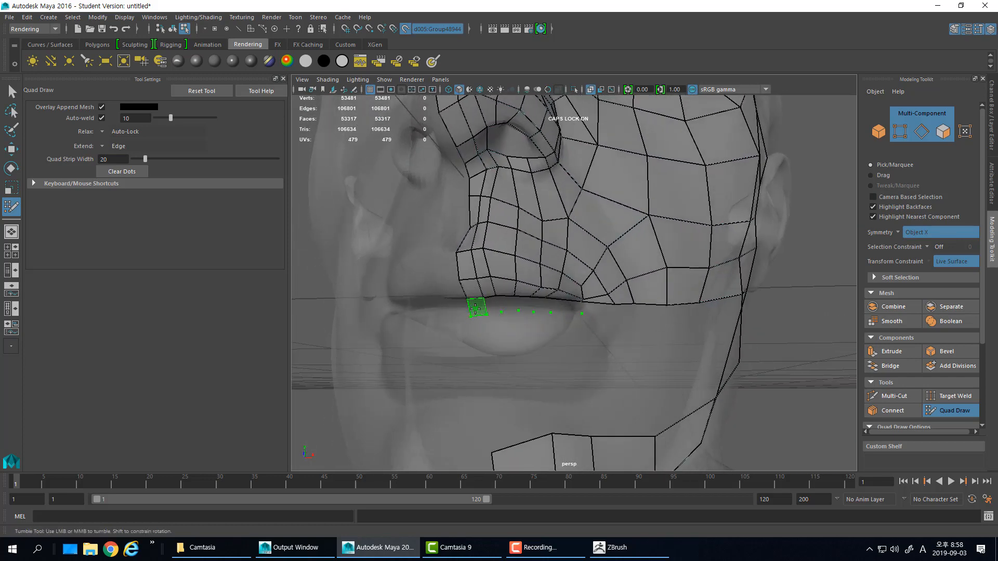
{"action": "left_click", "coordinate": [478, 308], "text": "shift"}
{"action": "left_click", "coordinate": [505, 306], "text": "shift"}
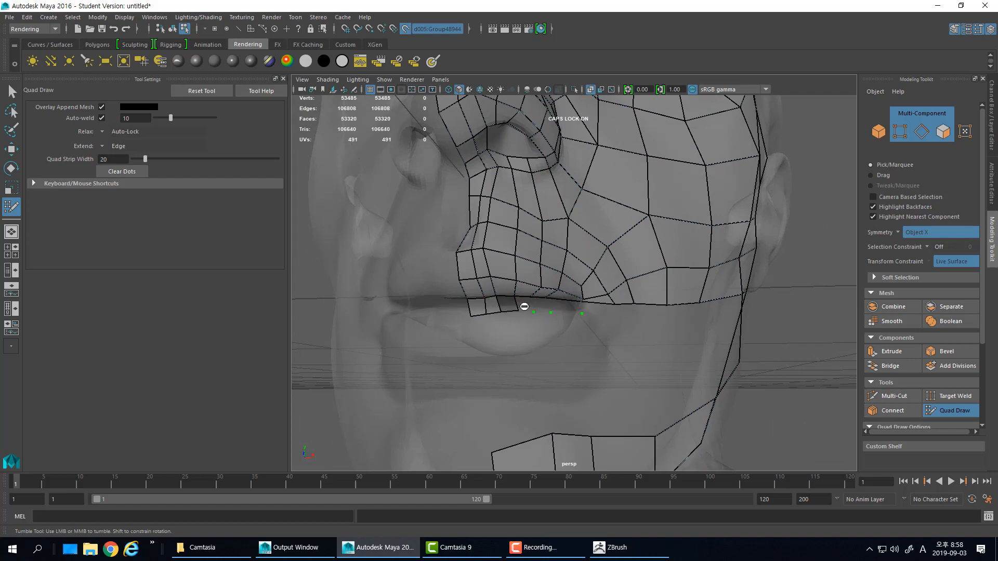
{"action": "right_click_drag", "start_coordinate": [511, 322], "coordinate": [521, 317], "text": "alt"}
{"action": "left_click_drag", "start_coordinate": [521, 318], "coordinate": [492, 268], "text": "alt"}
{"action": "right_click_drag", "start_coordinate": [490, 292], "coordinate": [443, 259], "text": "alt"}
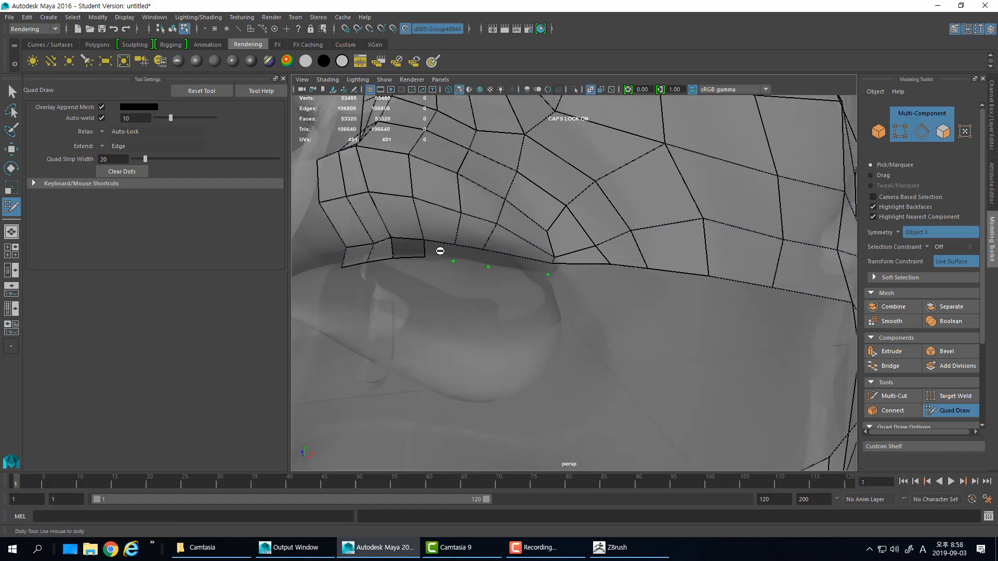
{"action": "left_click", "coordinate": [452, 260], "text": "ctrl+shift"}
{"action": "left_click", "coordinate": [473, 254], "text": "shift"}
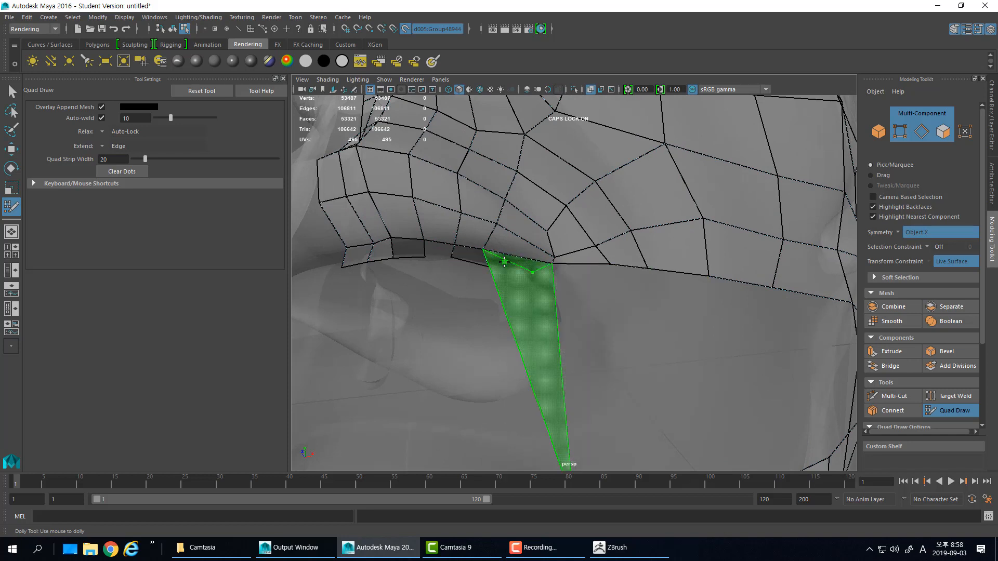
{"action": "left_click_drag", "start_coordinate": [527, 286], "coordinate": [543, 322], "text": "alt"}
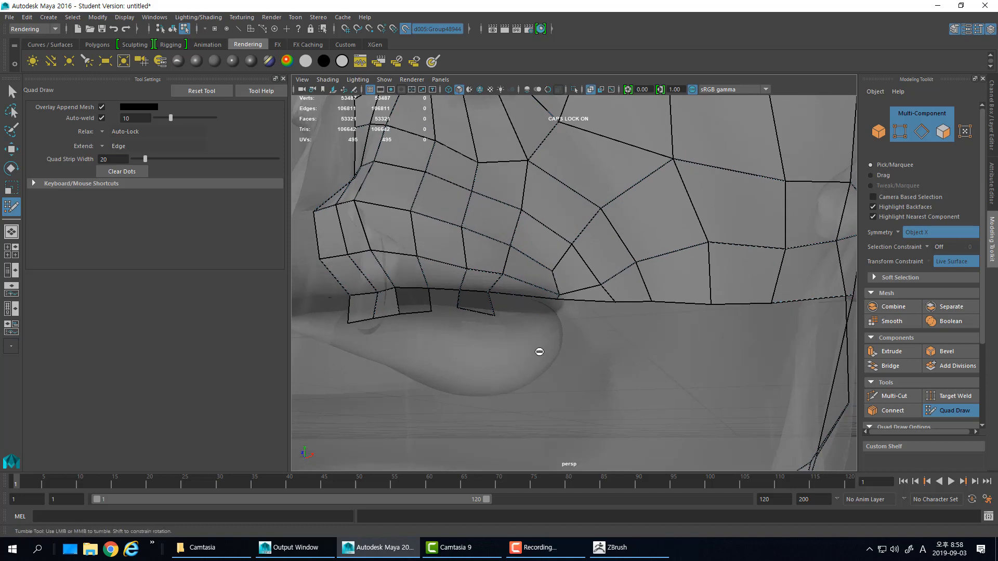
{"action": "left_click_drag", "start_coordinate": [447, 296], "coordinate": [484, 344]}
{"action": "scroll", "coordinate": [515, 340], "scroll_direction": "up", "scroll_amount": 5}
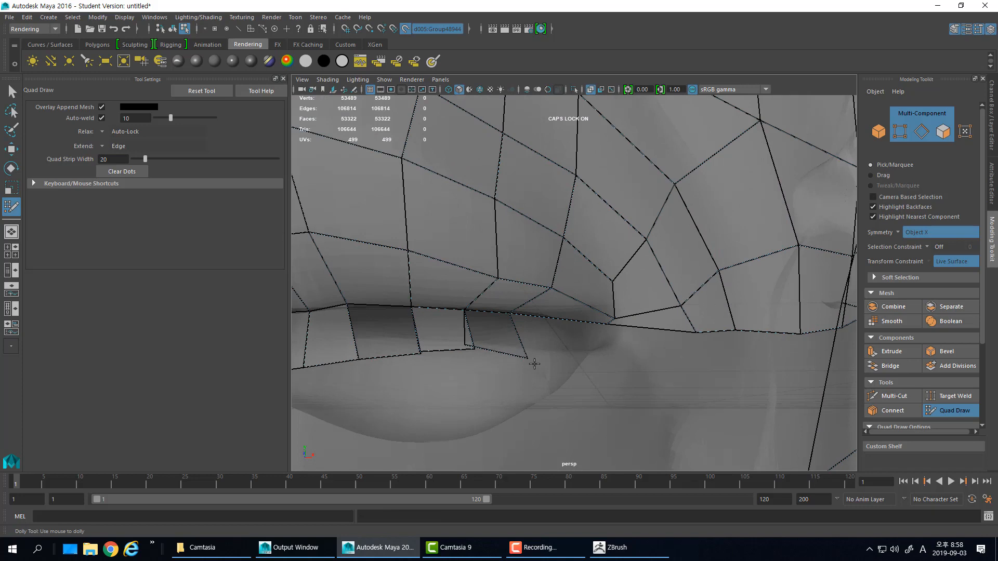
{"action": "scroll", "coordinate": [530, 361], "scroll_direction": "down", "scroll_amount": 4}
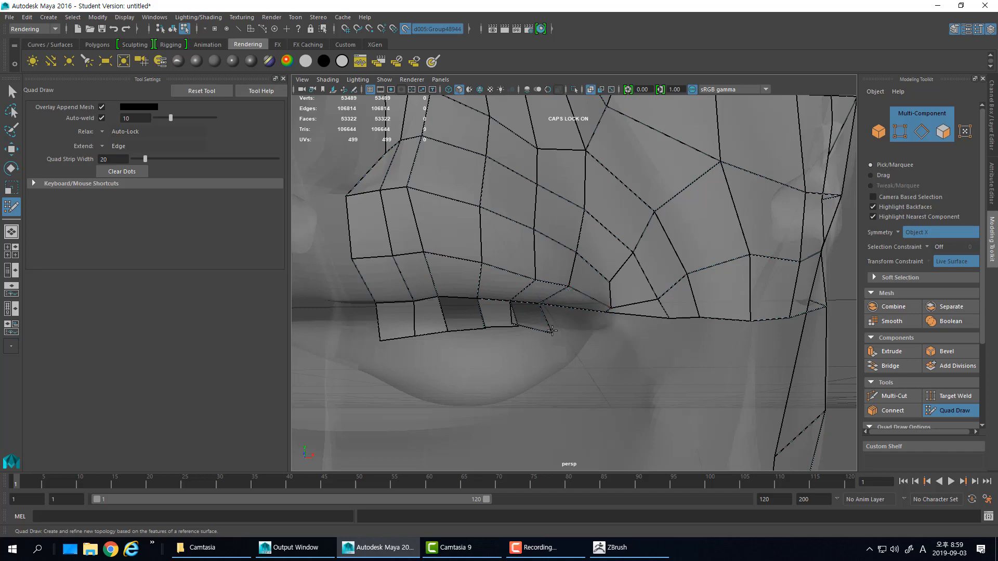
Undo the dot-based quads and all the dots placed along the lower lip
{"action": "key", "text": "ctrl+z"}
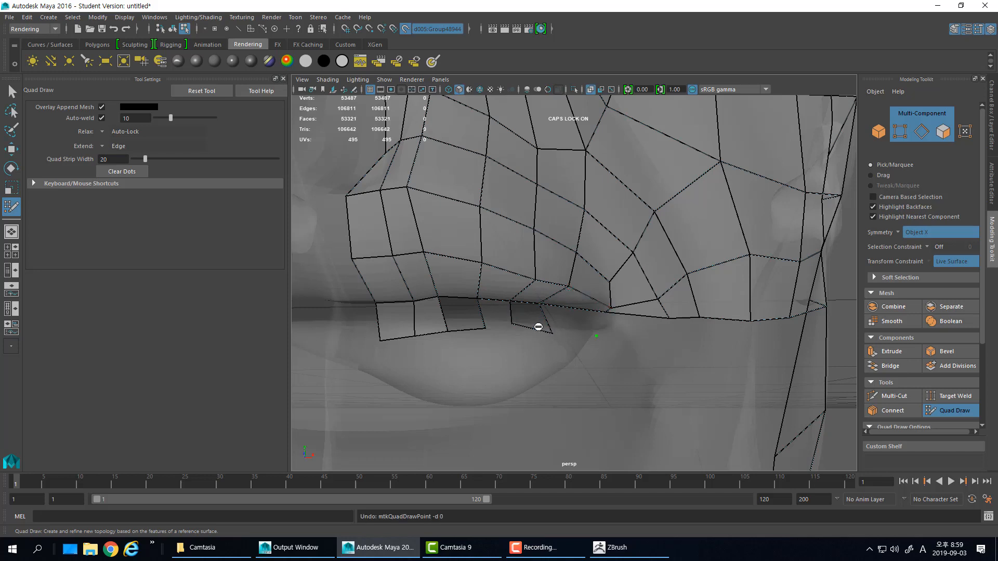
{"action": "key", "text": "ctrl+z"}
{"action": "key", "text": "ctrl+z"}
{"action": "key", "text": "ctrl+z"}
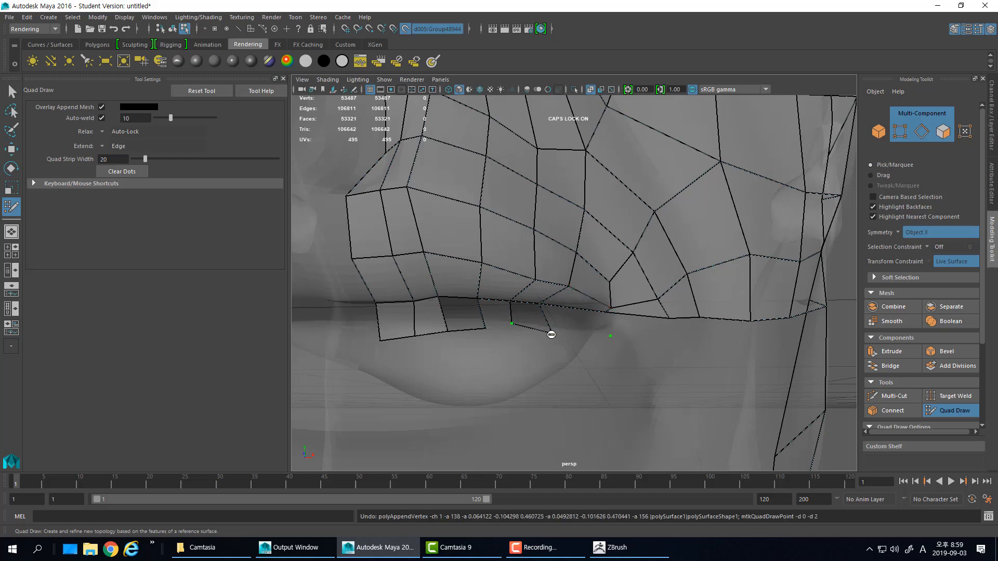
{"action": "key", "text": "ctrl+z"}
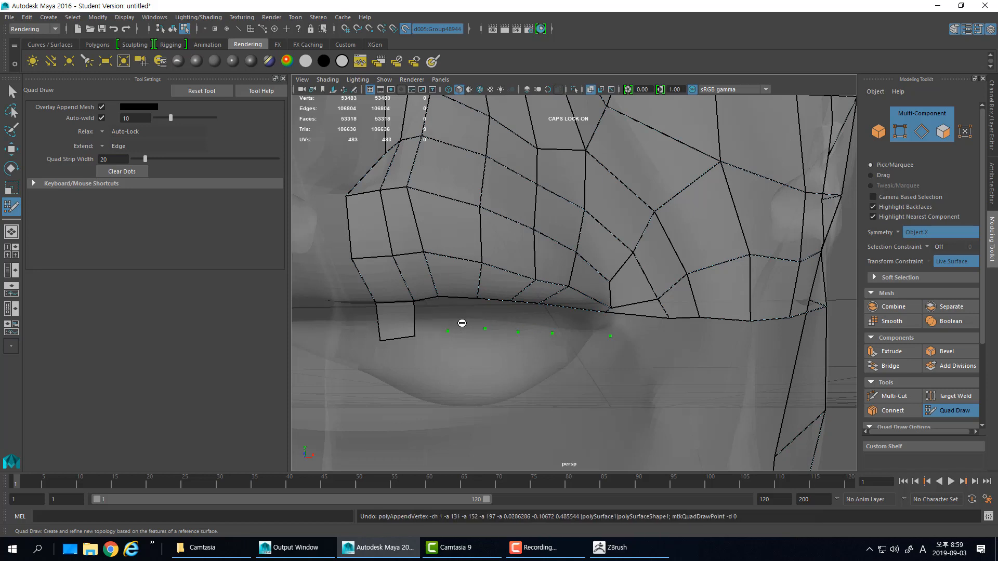
{"action": "left_click", "coordinate": [611, 336], "text": "ctrl+shift"}
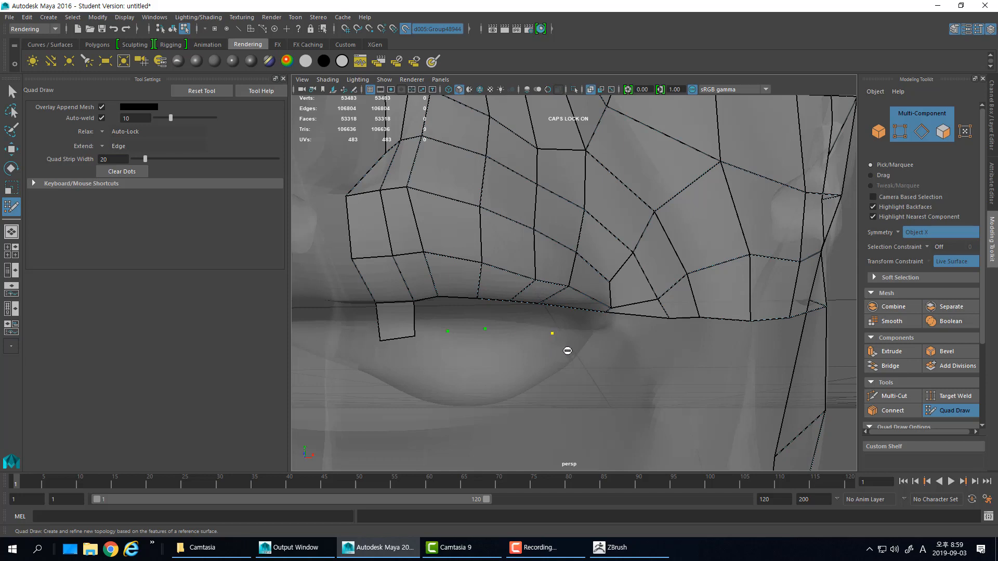
{"action": "key", "text": "ctrl+z"}
{"action": "key", "text": "ctrl+z"}
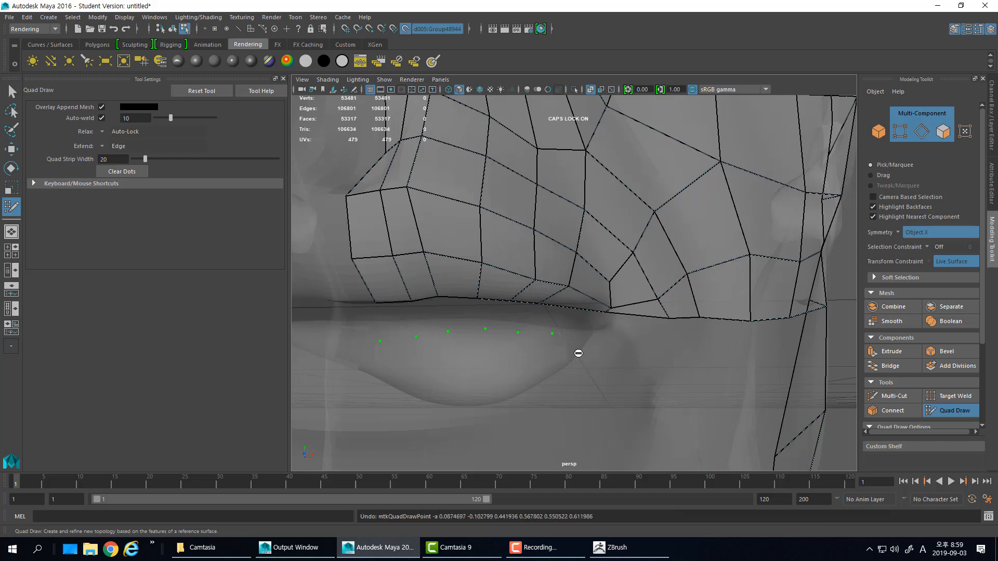
{"action": "key", "text": "ctrl+z"}
{"action": "key", "text": "ctrl+z"}
{"action": "key", "text": "ctrl+z"}
{"action": "key", "text": "ctrl+z"}
Extend individual quads from the lip line down over the lower lip, from the centre line towards the mouth corner
{"action": "key", "text": "Caps_Lock"}
{"action": "mouse_move", "coordinate": [397, 314]}
{"action": "left_mouse_down"}
{"action": "mouse_move", "coordinate": [385, 360]}
{"action": "mouse_move", "coordinate": [385, 349]}
{"action": "left_mouse_up"}
{"action": "left_click_drag", "start_coordinate": [577, 315], "coordinate": [586, 345], "text": "shift"}
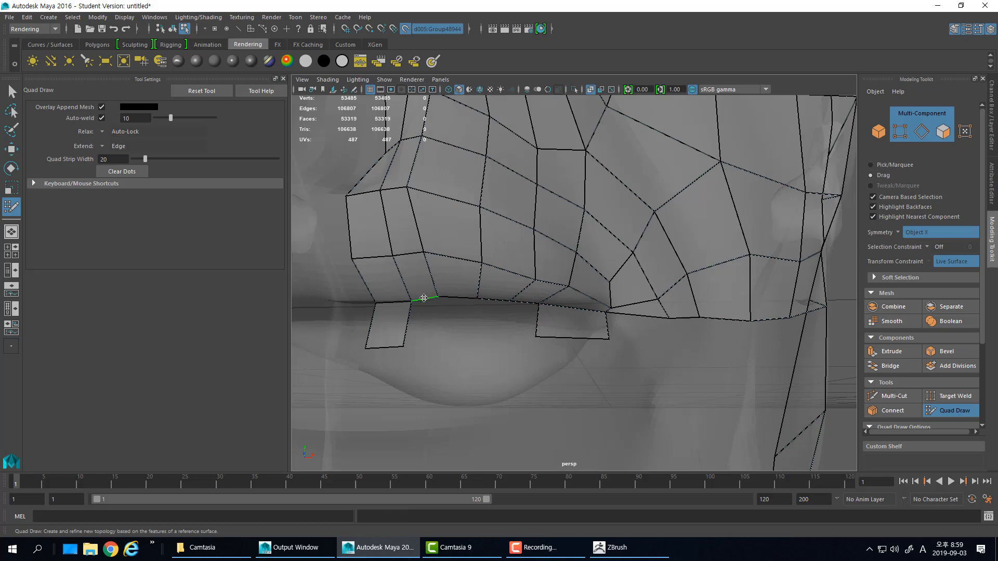
{"action": "left_click_drag", "start_coordinate": [424, 297], "coordinate": [432, 342], "text": "shift"}
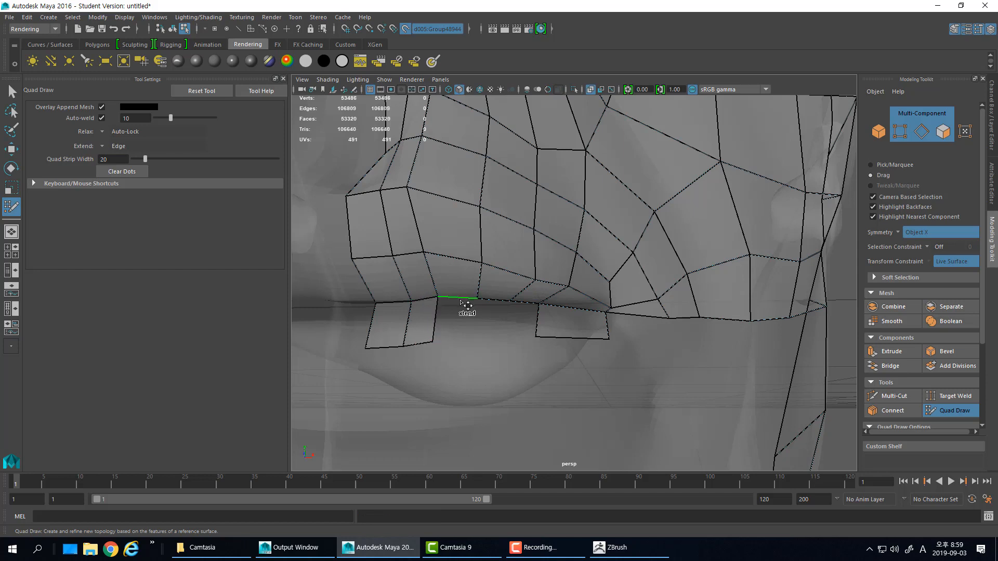
{"action": "left_click_drag", "start_coordinate": [466, 305], "coordinate": [456, 338], "text": "shift"}
{"action": "left_click_drag", "start_coordinate": [496, 304], "coordinate": [500, 342], "text": "shift"}
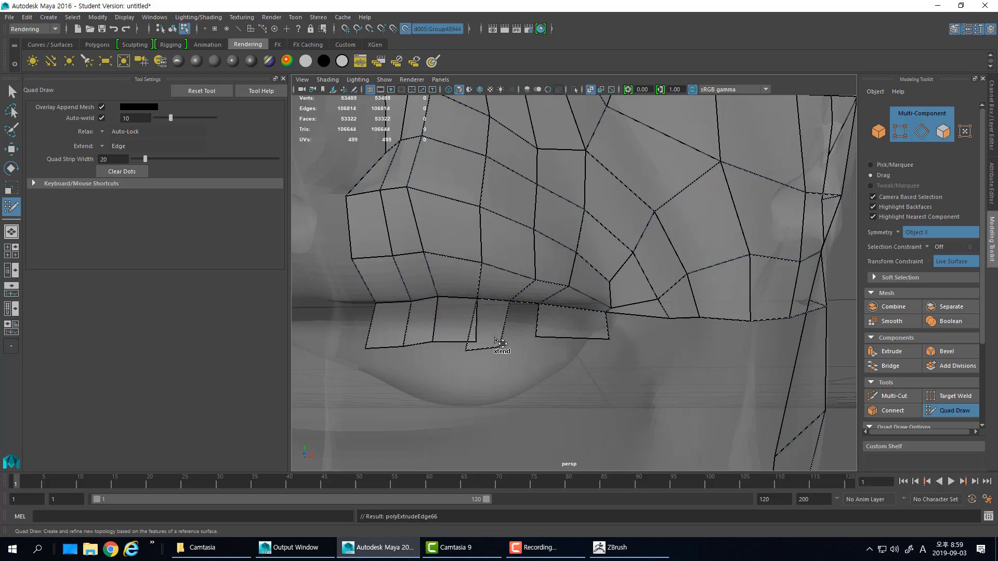
Adjust the mouth corner quad's inner vertex and close the remaining gap in the lower-lip row with a quad
{"action": "mouse_move", "coordinate": [538, 311]}
{"action": "left_mouse_down", "text": "shift"}
{"action": "mouse_move", "coordinate": [533, 343]}
{"action": "mouse_move", "coordinate": [508, 303]}
{"action": "mouse_move", "coordinate": [496, 332]}
{"action": "left_mouse_up", "text": "shift"}
{"action": "key", "text": "ctrl+z"}
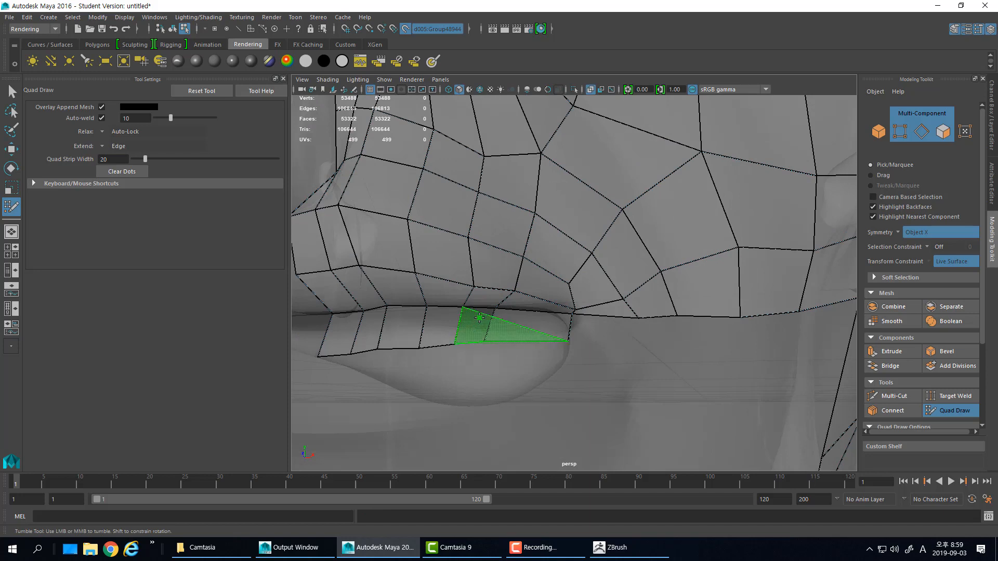
{"action": "left_click_drag", "start_coordinate": [486, 341], "coordinate": [506, 313]}
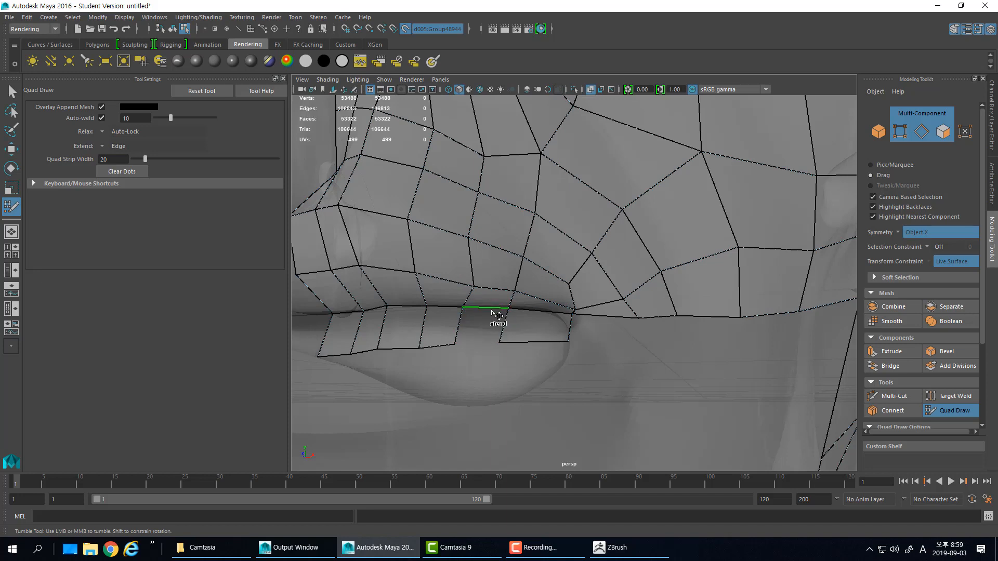
{"action": "mouse_move", "coordinate": [492, 315]}
{"action": "left_mouse_down"}
{"action": "mouse_move", "coordinate": [478, 413]}
{"action": "mouse_move", "coordinate": [507, 412]}
{"action": "left_mouse_up"}
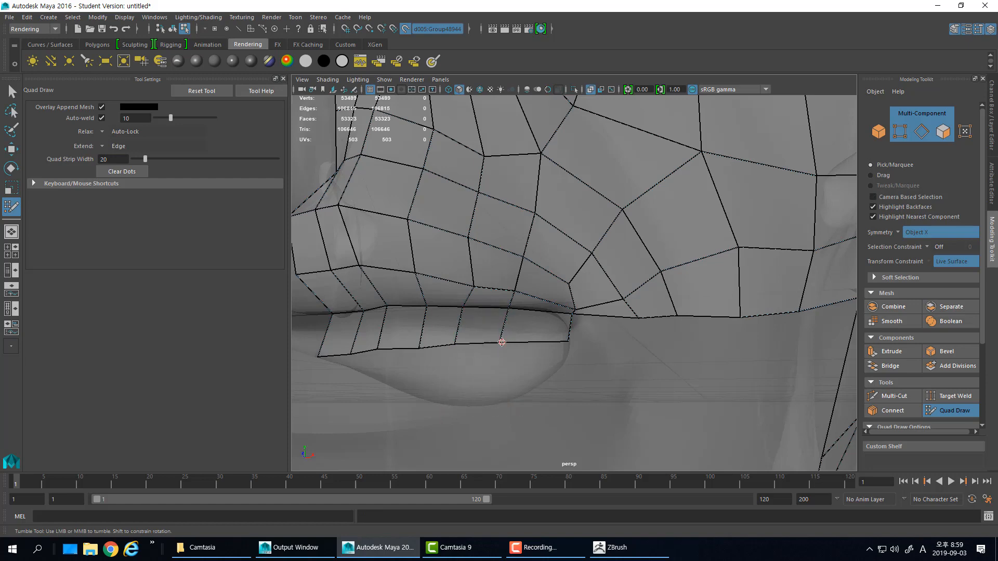
Extend the lower-lip row's bottom border downward into a second row of six quads
{"action": "mouse_move", "coordinate": [539, 351]}
{"action": "left_mouse_down", "text": "alt"}
{"action": "mouse_move", "coordinate": [464, 356]}
{"action": "mouse_move", "coordinate": [525, 354]}
{"action": "mouse_move", "coordinate": [535, 334]}
{"action": "mouse_move", "coordinate": [534, 352]}
{"action": "left_mouse_up", "text": "alt"}
{"action": "right_click_drag", "start_coordinate": [533, 352], "coordinate": [505, 354], "text": "alt"}
{"action": "left_click_drag", "start_coordinate": [505, 354], "coordinate": [561, 322], "text": "alt"}
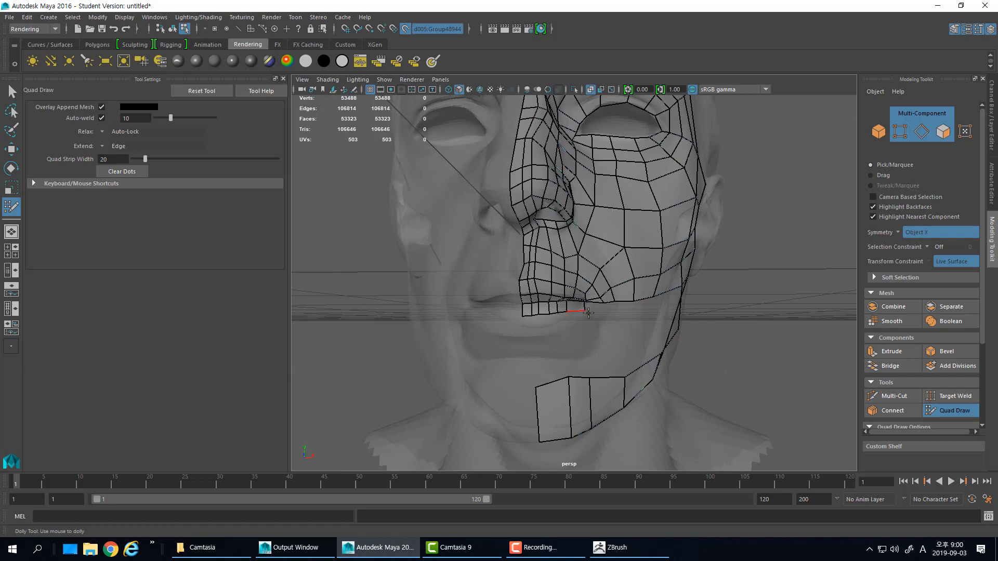
{"action": "right_click_drag", "start_coordinate": [570, 335], "coordinate": [570, 352], "text": "alt"}
{"action": "left_click_drag", "start_coordinate": [570, 352], "coordinate": [494, 337], "text": "alt"}
{"action": "middle_click_drag", "start_coordinate": [495, 336], "coordinate": [551, 332], "text": "alt"}
{"action": "scroll", "coordinate": [551, 333], "scroll_direction": "down", "scroll_amount": 5}
{"action": "left_click_drag", "start_coordinate": [593, 345], "coordinate": [633, 375], "text": "alt"}
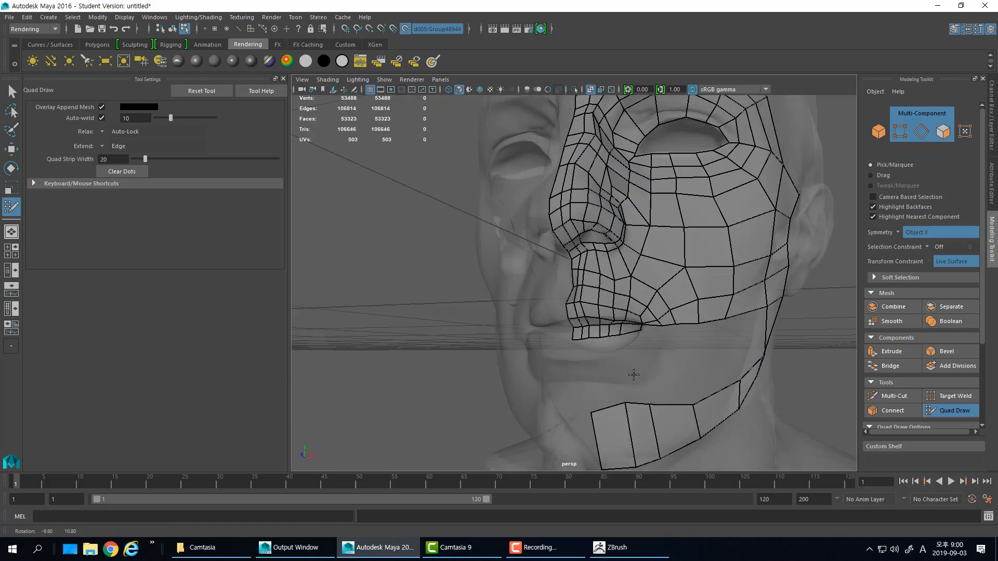
{"action": "right_click_drag", "start_coordinate": [633, 374], "coordinate": [641, 379], "text": "alt"}
{"action": "middle_click_drag", "start_coordinate": [641, 379], "coordinate": [586, 340], "text": "alt"}
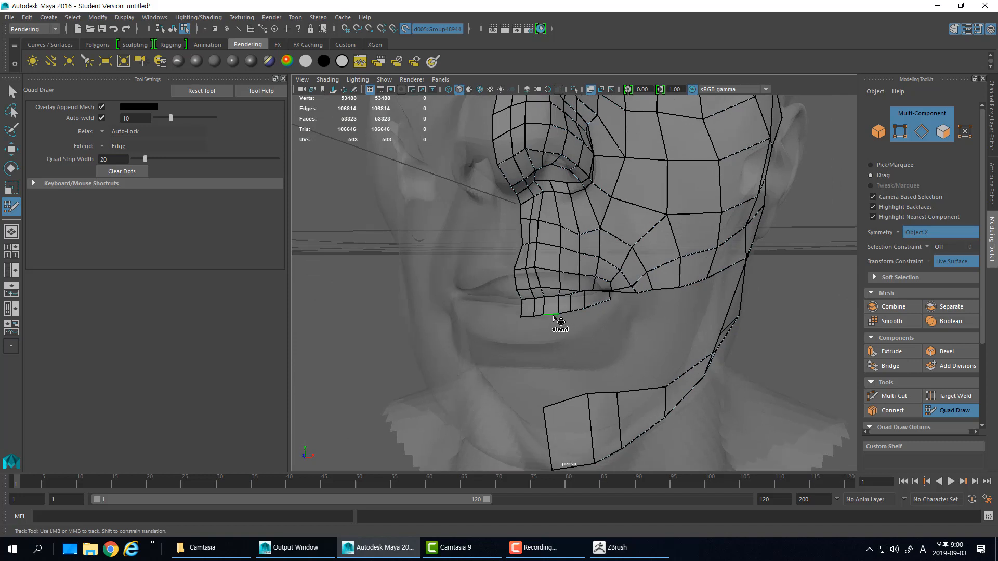
{"action": "left_click_drag", "start_coordinate": [558, 321], "coordinate": [563, 351]}
{"action": "left_click_drag", "start_coordinate": [562, 351], "coordinate": [602, 320], "text": "alt"}
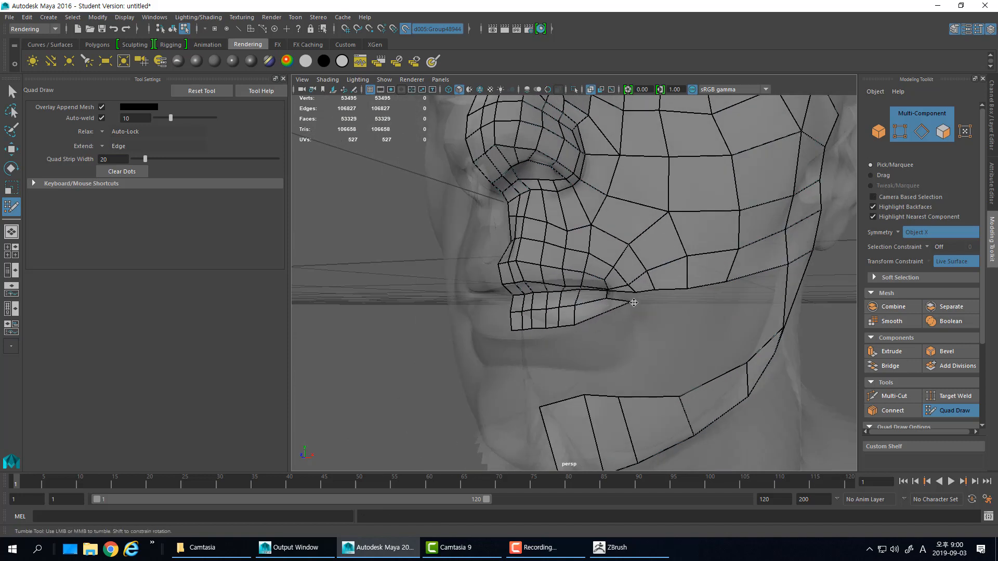
Fill the gap at the mouth corner with a quad joining the lower-lip rows to the cheek mesh
{"action": "mouse_move", "coordinate": [634, 303]}
{"action": "right_mouse_down", "text": "alt"}
{"action": "mouse_move", "coordinate": [632, 328]}
{"action": "mouse_move", "coordinate": [611, 341]}
{"action": "mouse_move", "coordinate": [616, 303]}
{"action": "right_mouse_up", "text": "alt"}
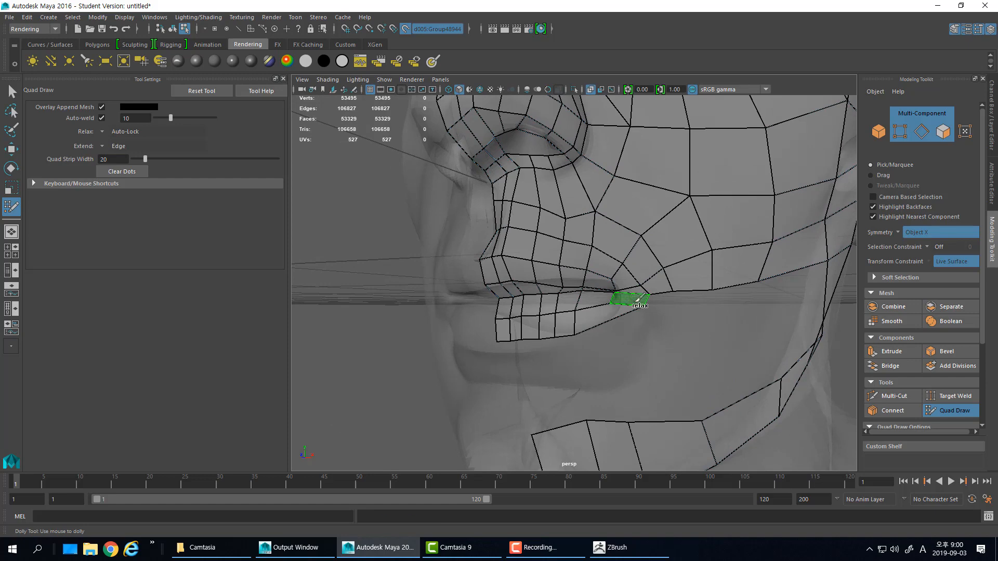
{"action": "left_click", "coordinate": [637, 300], "text": "shift"}
{"action": "left_click_drag", "start_coordinate": [643, 306], "coordinate": [566, 308]}
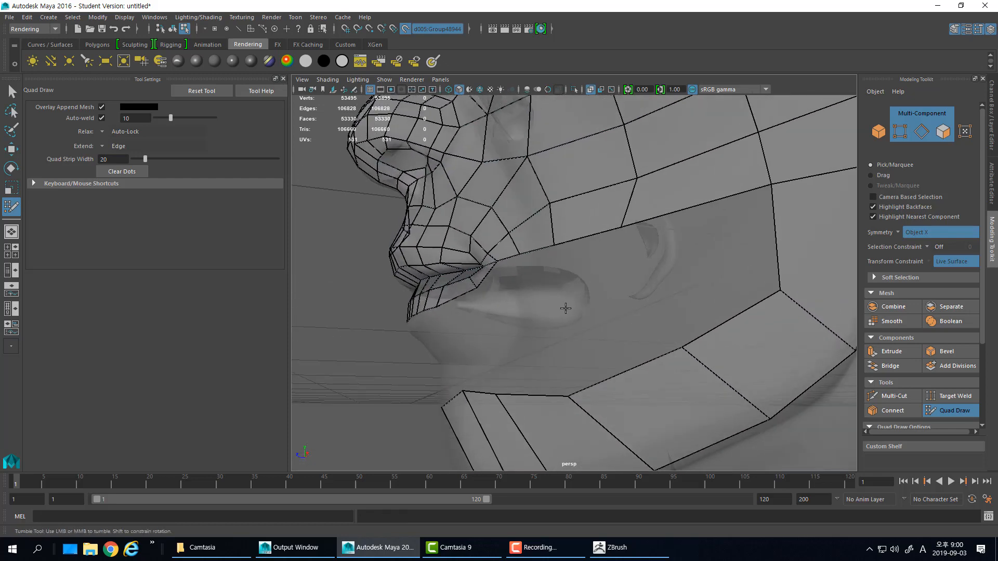
Extend another row of quads along the lower border of the lower lip and cheek, reaching the jaw strip
{"action": "mouse_move", "coordinate": [512, 329]}
{"action": "left_mouse_down", "text": "alt"}
{"action": "mouse_move", "coordinate": [606, 340]}
{"action": "mouse_move", "coordinate": [543, 343]}
{"action": "mouse_move", "coordinate": [563, 297]}
{"action": "mouse_move", "coordinate": [584, 359]}
{"action": "mouse_move", "coordinate": [577, 374]}
{"action": "mouse_move", "coordinate": [552, 357]}
{"action": "mouse_move", "coordinate": [585, 314]}
{"action": "mouse_move", "coordinate": [576, 336]}
{"action": "left_mouse_up", "text": "alt"}
{"action": "mouse_move", "coordinate": [609, 282]}
{"action": "left_mouse_down", "text": "alt"}
{"action": "mouse_move", "coordinate": [589, 297]}
{"action": "mouse_move", "coordinate": [595, 345]}
{"action": "mouse_move", "coordinate": [515, 352]}
{"action": "mouse_move", "coordinate": [588, 348]}
{"action": "left_mouse_up", "text": "alt"}
{"action": "right_click_drag", "start_coordinate": [588, 348], "coordinate": [598, 345], "text": "alt"}
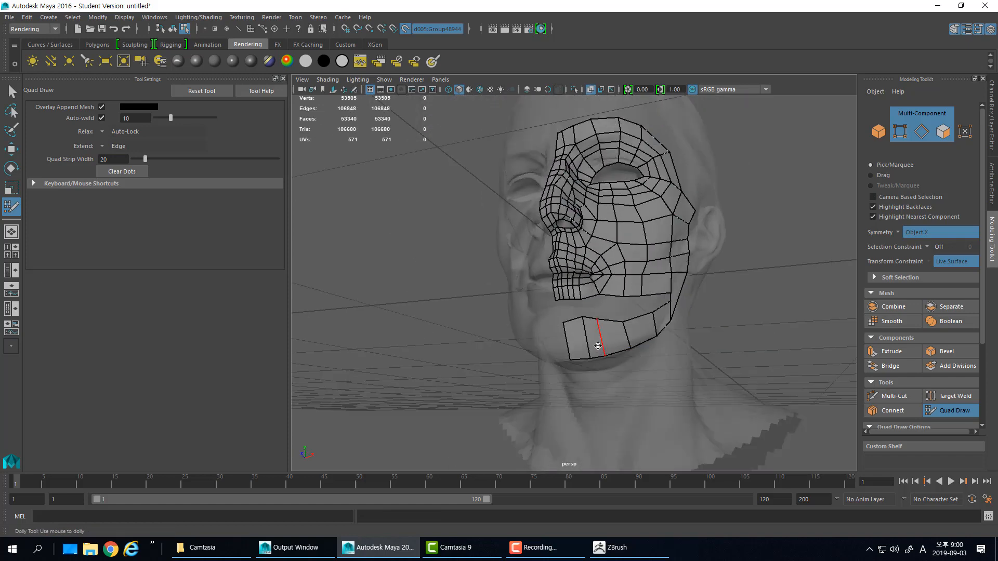
Delete the two quads directly above the upper lip, next to the face's midline
{"action": "left_click_drag", "start_coordinate": [597, 346], "coordinate": [621, 339], "text": "alt"}
{"action": "right_click_drag", "start_coordinate": [621, 340], "coordinate": [645, 343], "text": "alt"}
{"action": "middle_click_drag", "start_coordinate": [593, 331], "coordinate": [566, 336], "text": "alt"}
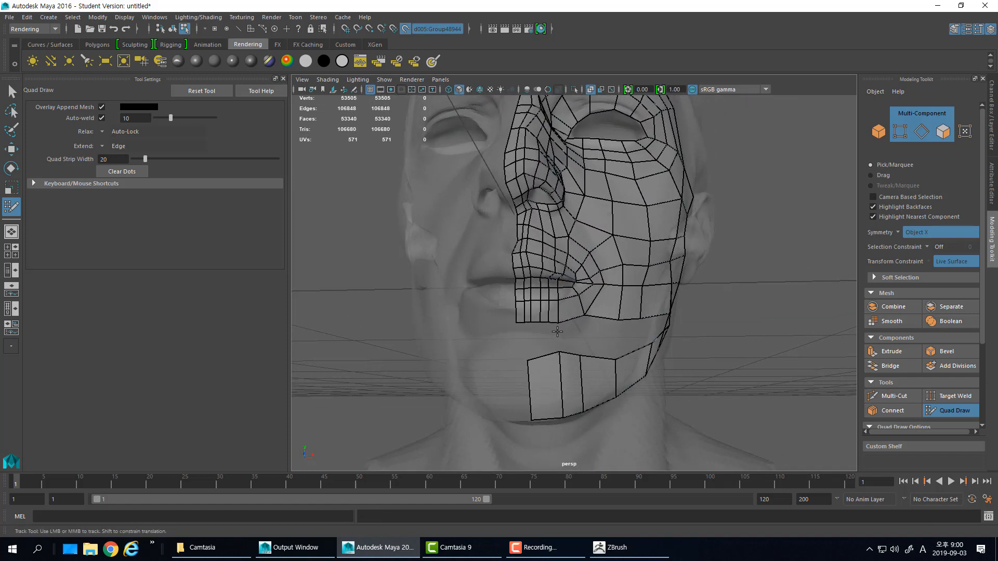
{"action": "left_click_drag", "start_coordinate": [558, 332], "coordinate": [563, 328], "text": "alt"}
{"action": "left_click_drag", "start_coordinate": [532, 291], "coordinate": [548, 304], "text": "alt"}
{"action": "right_click_drag", "start_coordinate": [546, 267], "coordinate": [504, 281], "text": "alt"}
{"action": "middle_click_drag", "start_coordinate": [504, 281], "coordinate": [534, 288], "text": "alt"}
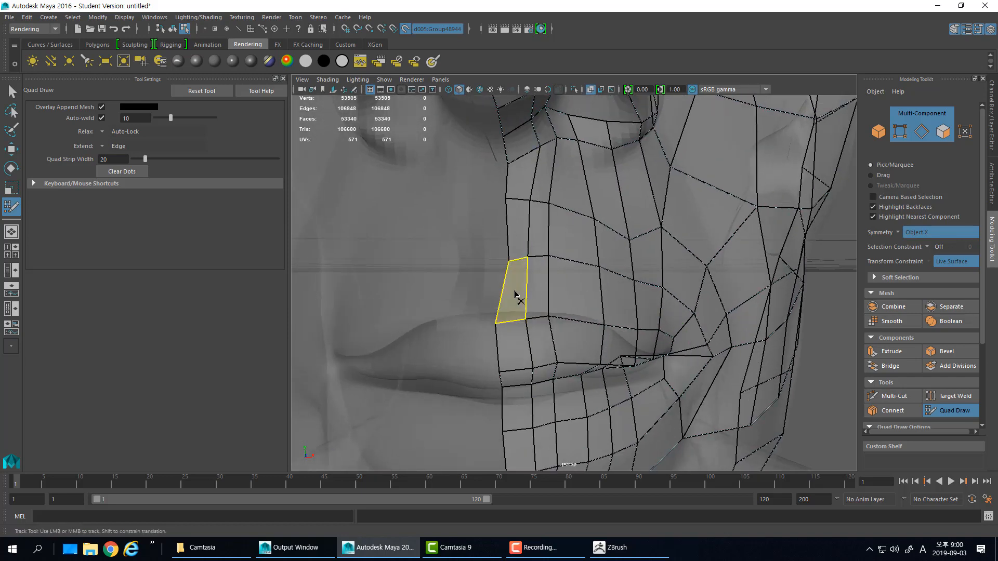
{"action": "left_click", "coordinate": [514, 294], "text": "ctrl+shift"}
{"action": "left_click", "coordinate": [536, 290], "text": "ctrl+shift"}
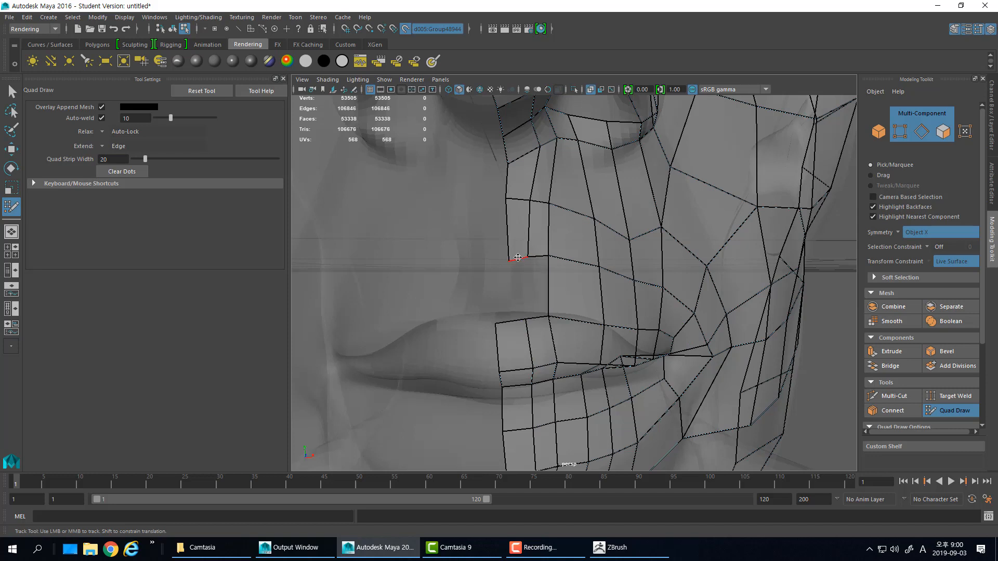
Remove the innermost vertical edge loop through the lips and refill the gap above the upper lip with quads down to its border
{"action": "left_click_drag", "start_coordinate": [520, 259], "coordinate": [516, 286]}
{"action": "key", "text": "ctrl+z"}
{"action": "key", "text": "Tab"}
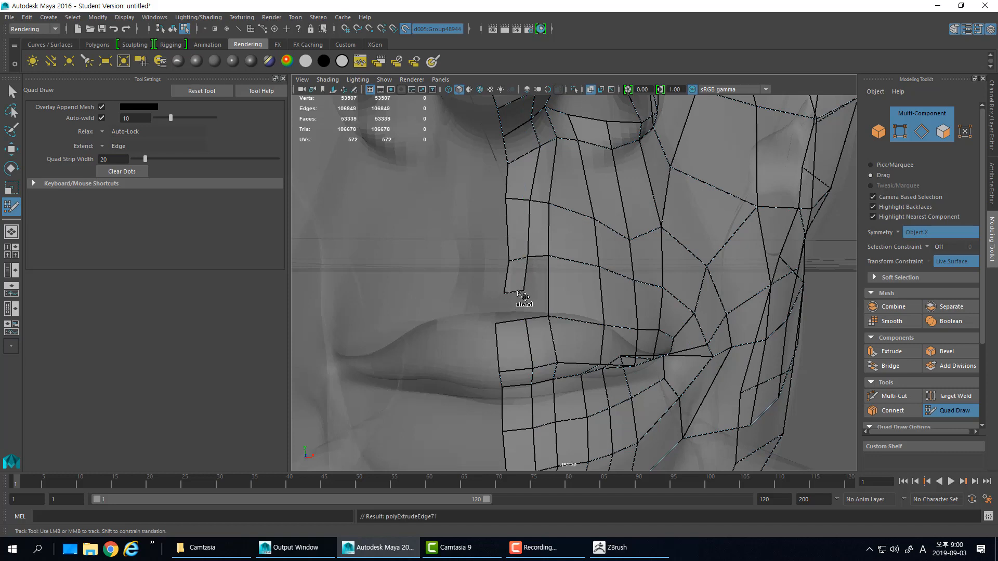
{"action": "left_click", "coordinate": [529, 344], "text": "ctrl+shift"}
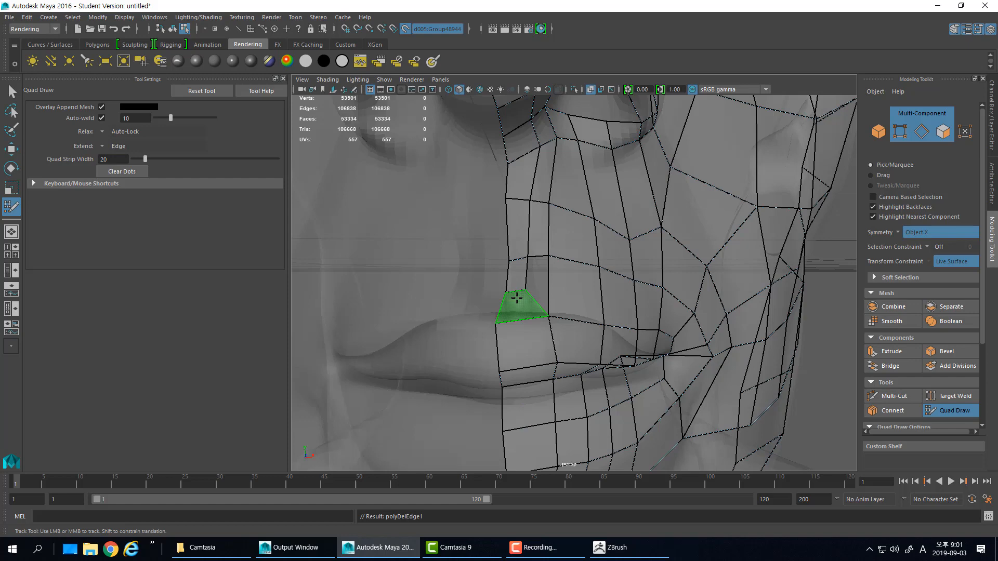
{"action": "left_click", "coordinate": [517, 301], "text": "shift"}
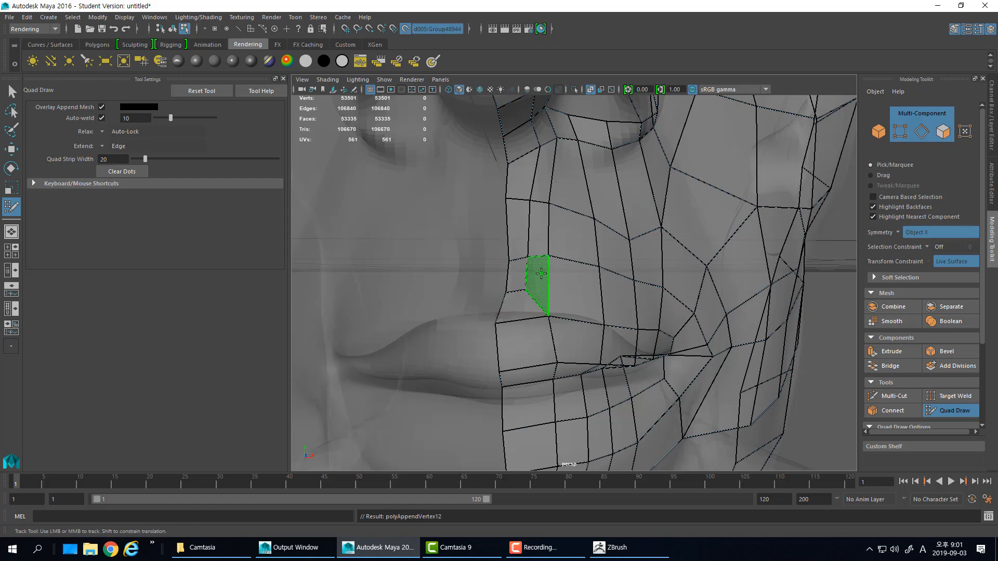
{"action": "left_click", "coordinate": [541, 274], "text": "shift"}
Reposition the lower-lip vertices near the mouth corner to even out the spacing of the quads
{"action": "left_click_drag", "start_coordinate": [541, 275], "coordinate": [532, 248], "text": "alt"}
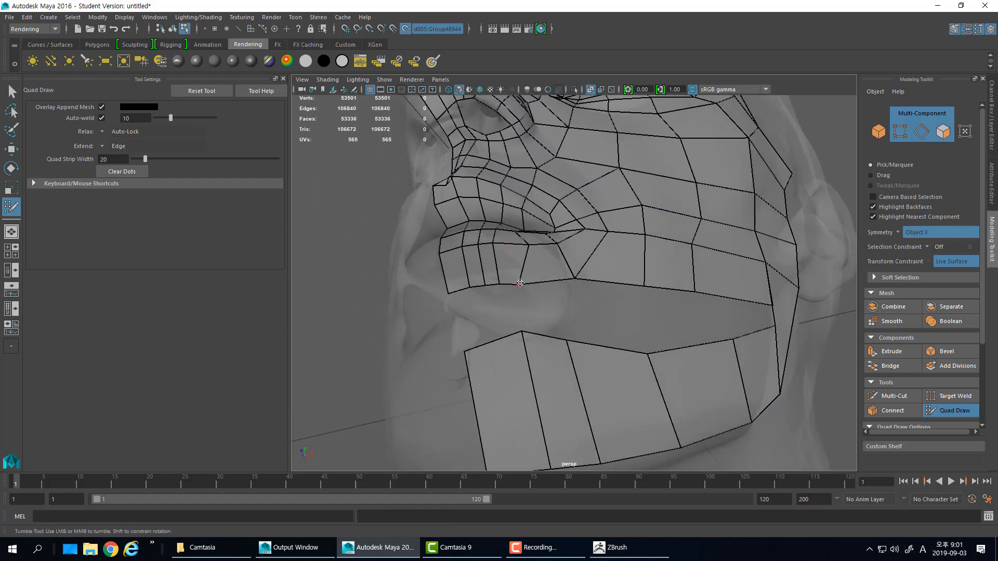
{"action": "left_click_drag", "start_coordinate": [520, 283], "coordinate": [551, 281]}
{"action": "left_click_drag", "start_coordinate": [551, 281], "coordinate": [548, 295], "text": "alt"}
{"action": "right_click_drag", "start_coordinate": [549, 295], "coordinate": [504, 338], "text": "alt"}
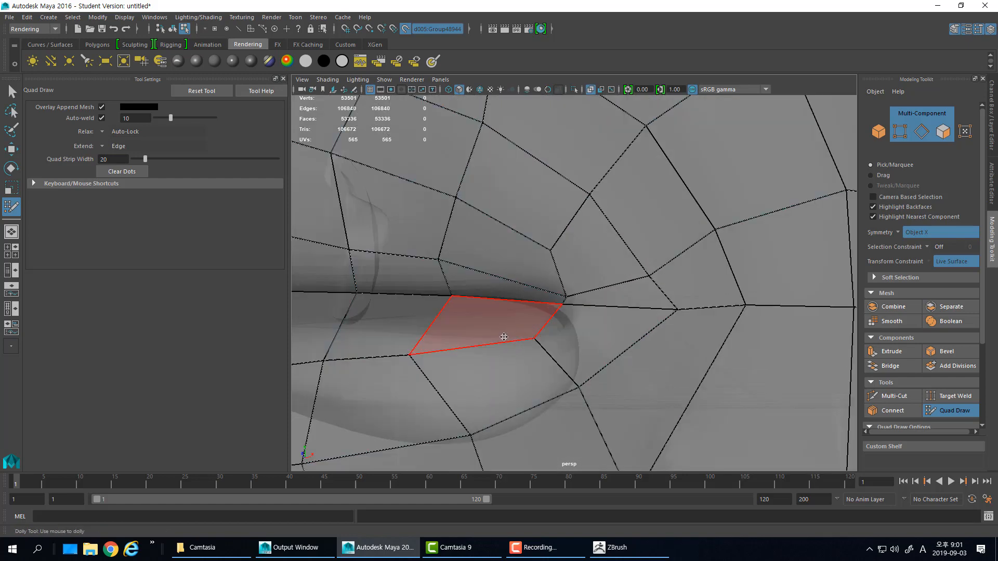
{"action": "scroll", "coordinate": [504, 338], "scroll_direction": "down", "scroll_amount": 5}
{"action": "mouse_move", "coordinate": [522, 308]}
{"action": "left_mouse_down"}
{"action": "mouse_move", "coordinate": [536, 306]}
{"action": "mouse_move", "coordinate": [508, 319]}
{"action": "mouse_move", "coordinate": [492, 346]}
{"action": "left_mouse_up"}
{"action": "mouse_move", "coordinate": [509, 378]}
{"action": "left_mouse_down"}
{"action": "mouse_move", "coordinate": [526, 377]}
{"action": "mouse_move", "coordinate": [467, 379]}
{"action": "left_mouse_up"}
Relax the mesh around the lips, the mouth corner and the adjoining cheek
{"action": "mouse_move", "coordinate": [462, 325]}
{"action": "left_mouse_down", "text": "shift"}
{"action": "mouse_move", "coordinate": [541, 311]}
{"action": "mouse_move", "coordinate": [571, 248]}
{"action": "left_mouse_up", "text": "shift"}
{"action": "left_click_drag", "start_coordinate": [457, 218], "coordinate": [512, 212], "text": "alt"}
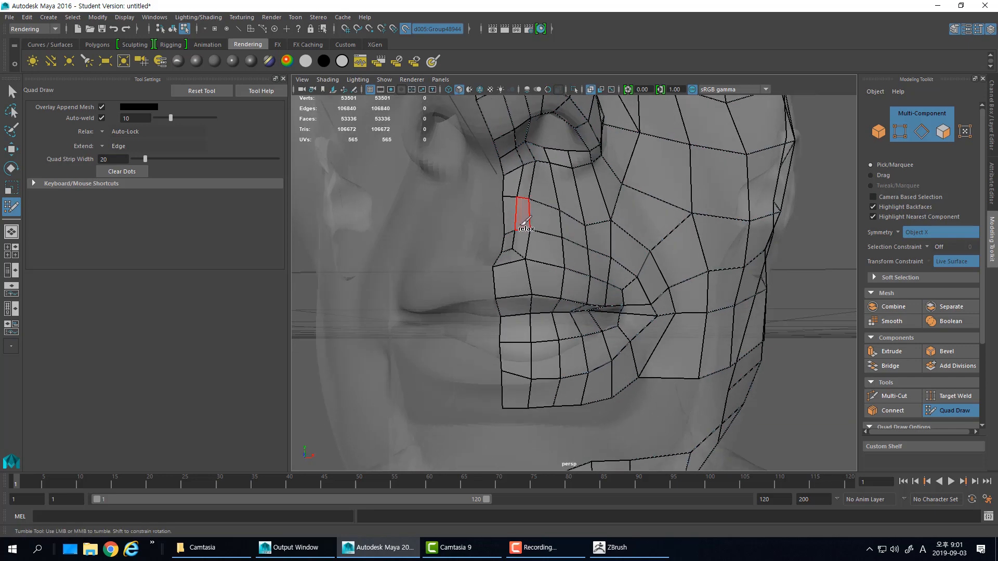
{"action": "left_click_drag", "start_coordinate": [695, 359], "coordinate": [641, 338], "text": "alt"}
{"action": "mouse_move", "coordinate": [618, 250]}
{"action": "left_mouse_down", "text": "shift"}
{"action": "mouse_move", "coordinate": [755, 286]}
{"action": "mouse_move", "coordinate": [780, 255]}
{"action": "left_mouse_up", "text": "shift"}
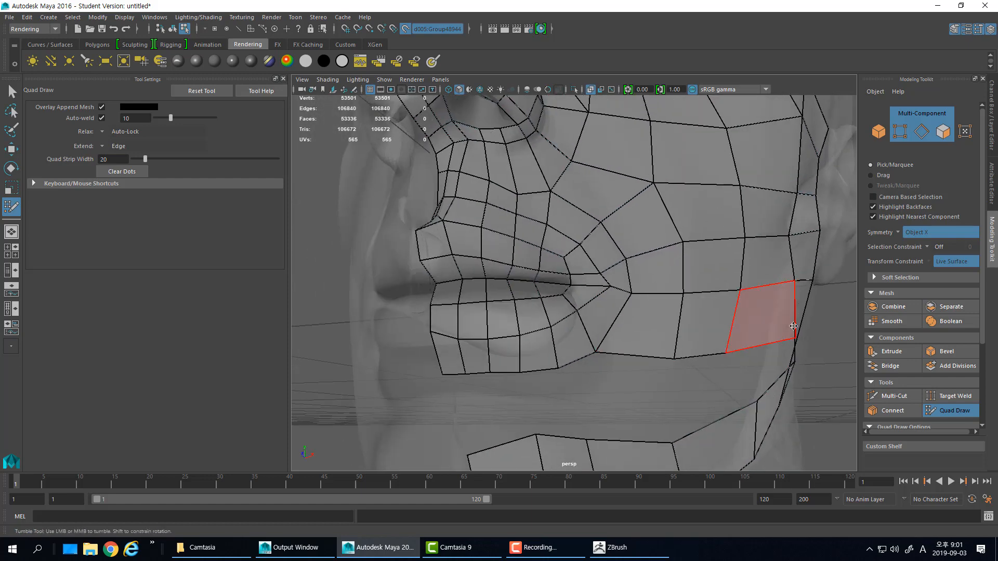
Adjust the cheek's lower border vertices, insert an edge across the rear jaw quad and weld the cheek corner to it
{"action": "left_click_drag", "start_coordinate": [793, 325], "coordinate": [733, 332], "text": "alt"}
{"action": "right_click_drag", "start_coordinate": [733, 333], "coordinate": [677, 322], "text": "alt"}
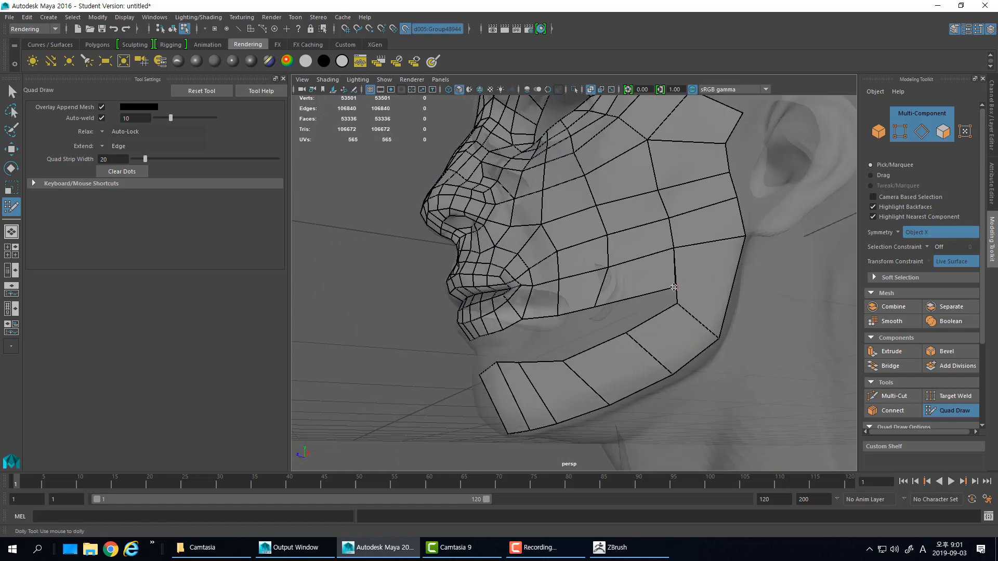
{"action": "left_click_drag", "start_coordinate": [674, 287], "coordinate": [661, 283]}
{"action": "left_click_drag", "start_coordinate": [597, 305], "coordinate": [620, 295]}
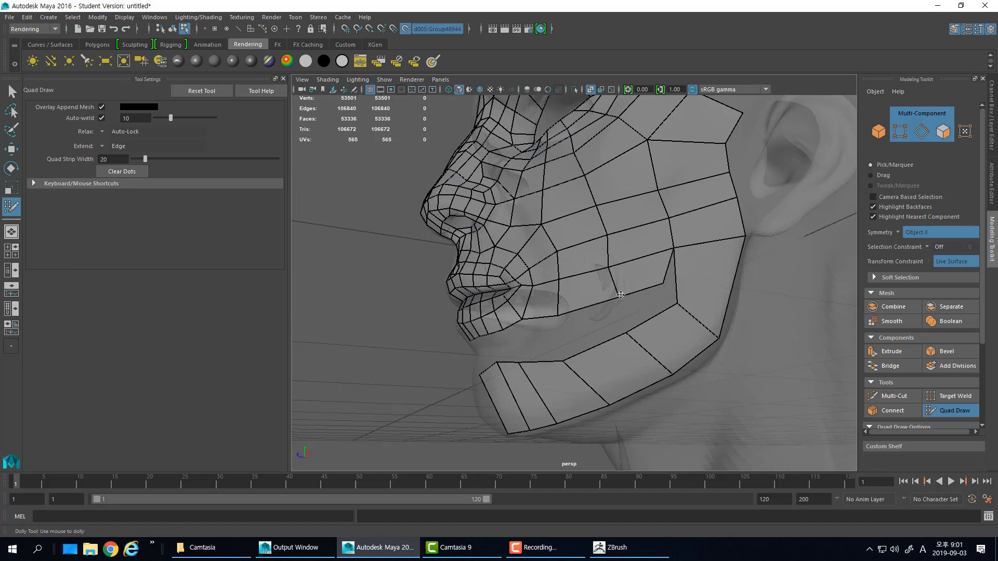
{"action": "left_click", "coordinate": [676, 277], "text": "ctrl"}
{"action": "left_click_drag", "start_coordinate": [664, 283], "coordinate": [677, 276]}
Fill the gap between the cheek and the jaw strip with two quads from the jaw corner forward, undoing the third fill
{"action": "left_click_drag", "start_coordinate": [649, 312], "coordinate": [672, 296], "text": "alt"}
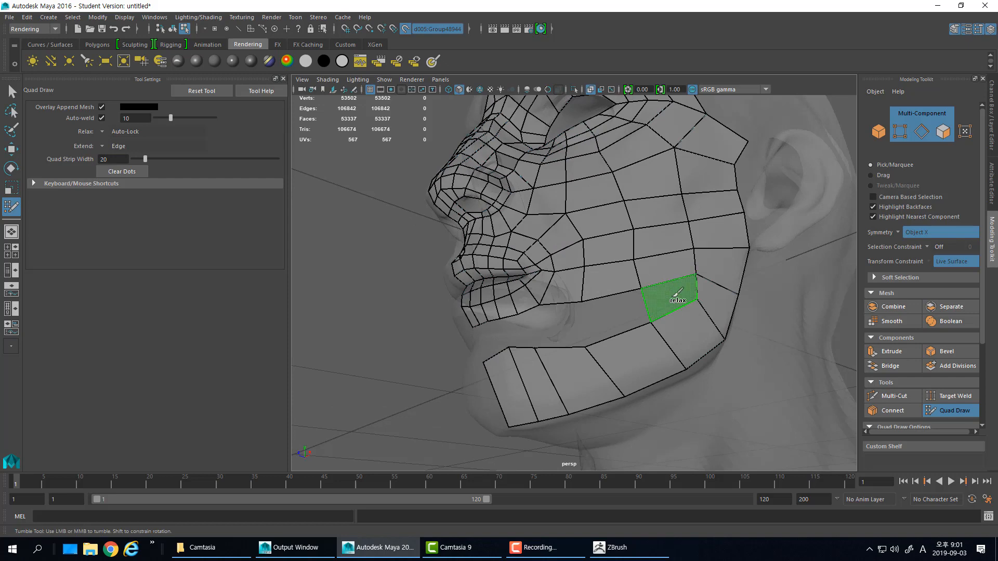
{"action": "left_click", "coordinate": [677, 295], "text": "shift"}
{"action": "left_click", "coordinate": [614, 315], "text": "shift"}
{"action": "left_click", "coordinate": [563, 327], "text": "shift"}
{"action": "left_click_drag", "start_coordinate": [562, 328], "coordinate": [591, 343], "text": "alt"}
{"action": "key", "text": "ctrl+z"}
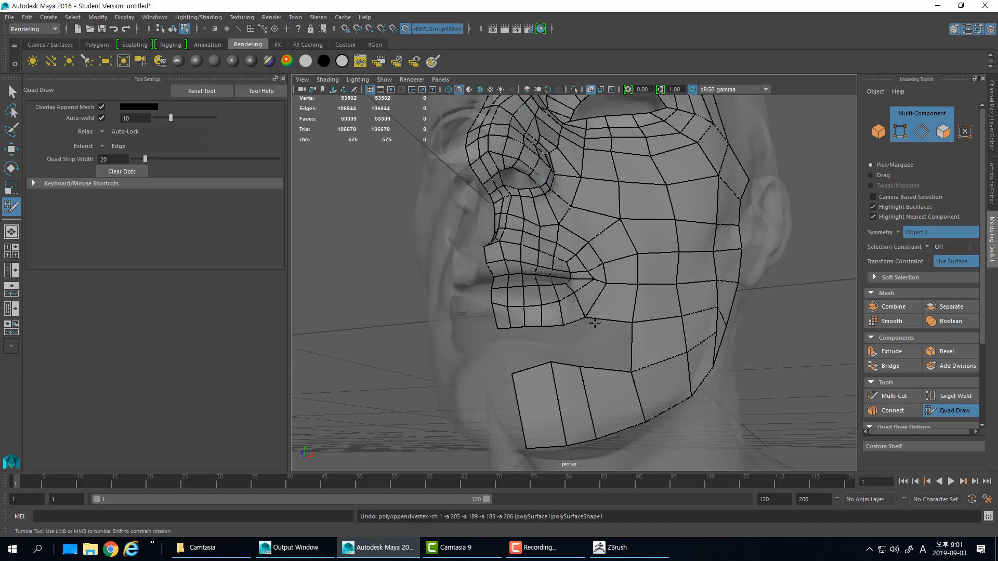
Close the area below the mouth corner with quads and extend the lower-lip border into a four-quad row welded to them
{"action": "left_click_drag", "start_coordinate": [578, 321], "coordinate": [598, 352]}
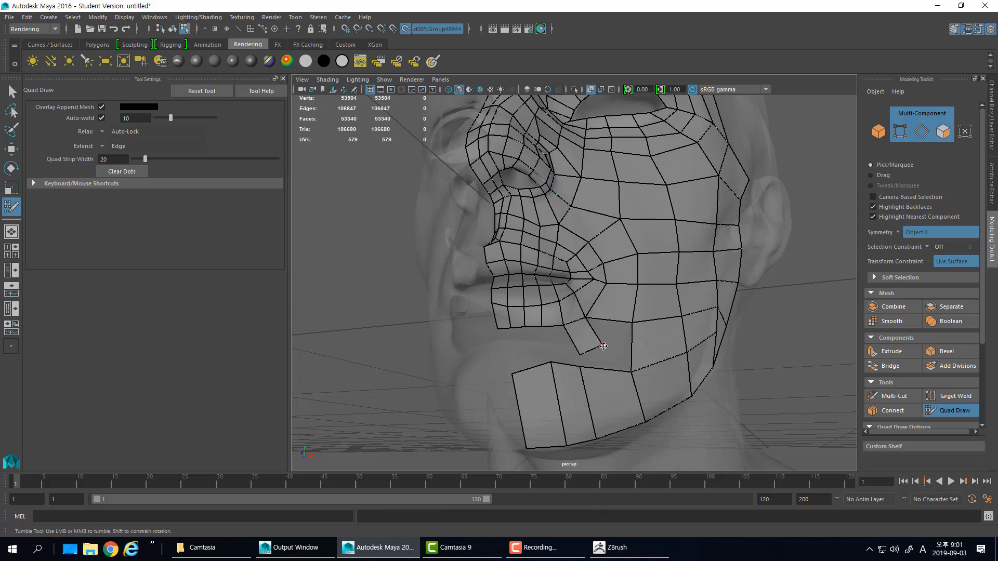
{"action": "left_click_drag", "start_coordinate": [636, 322], "coordinate": [595, 313]}
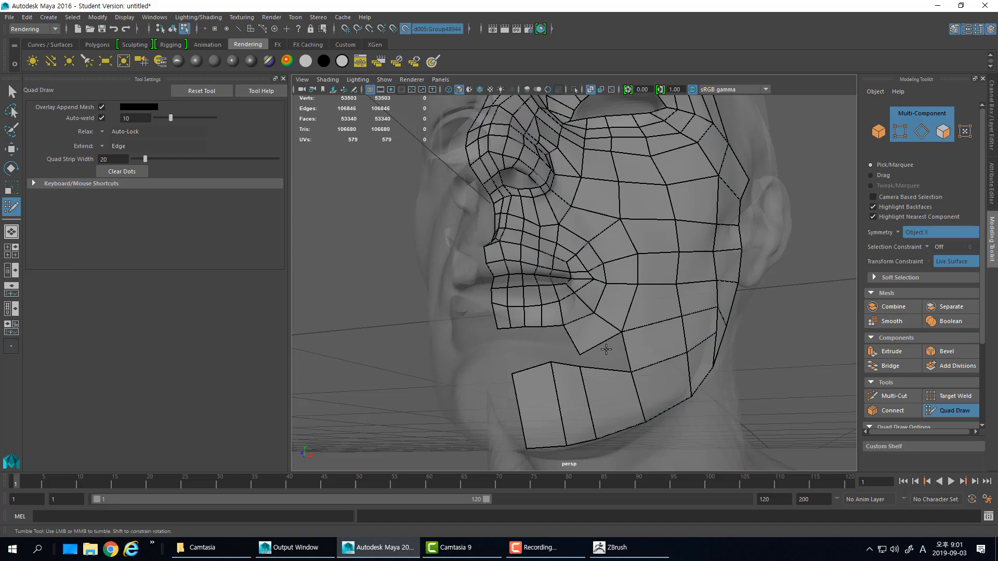
{"action": "left_click", "coordinate": [608, 350], "text": "shift"}
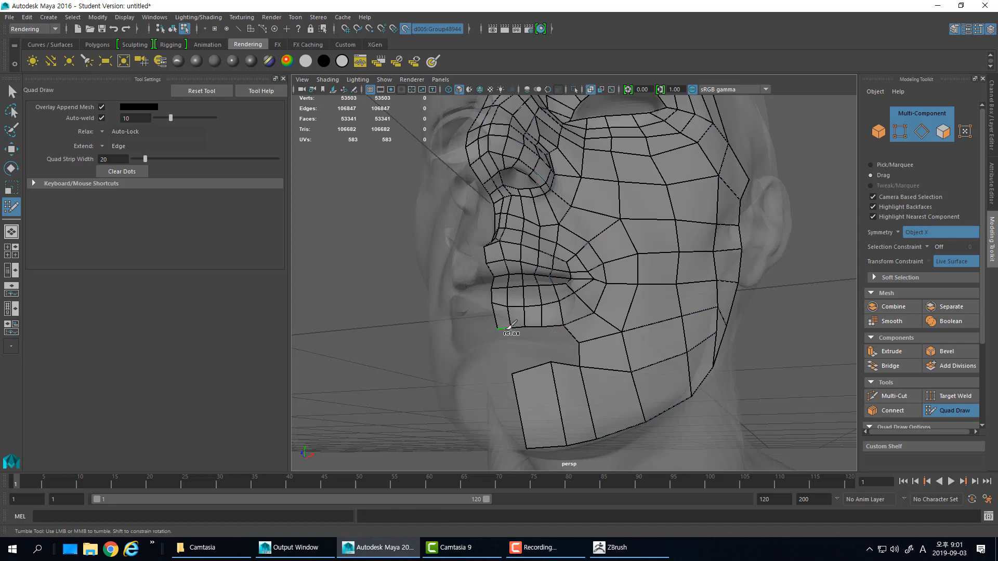
{"action": "middle_click_drag", "start_coordinate": [509, 328], "coordinate": [516, 351]}
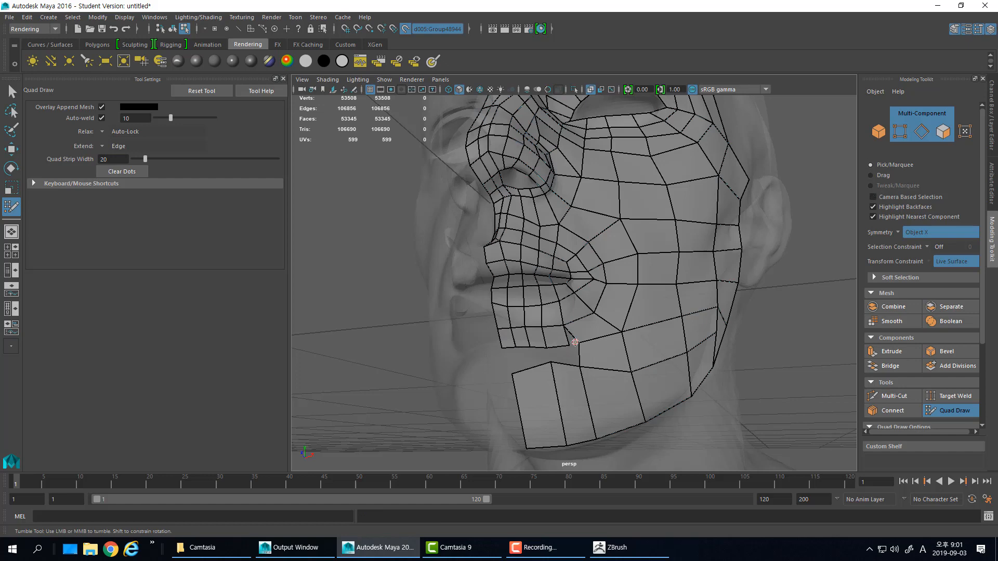
{"action": "mouse_move", "coordinate": [575, 342]}
{"action": "left_mouse_down"}
{"action": "mouse_move", "coordinate": [548, 344]}
{"action": "mouse_move", "coordinate": [582, 352]}
{"action": "mouse_move", "coordinate": [567, 350]}
{"action": "left_mouse_up"}
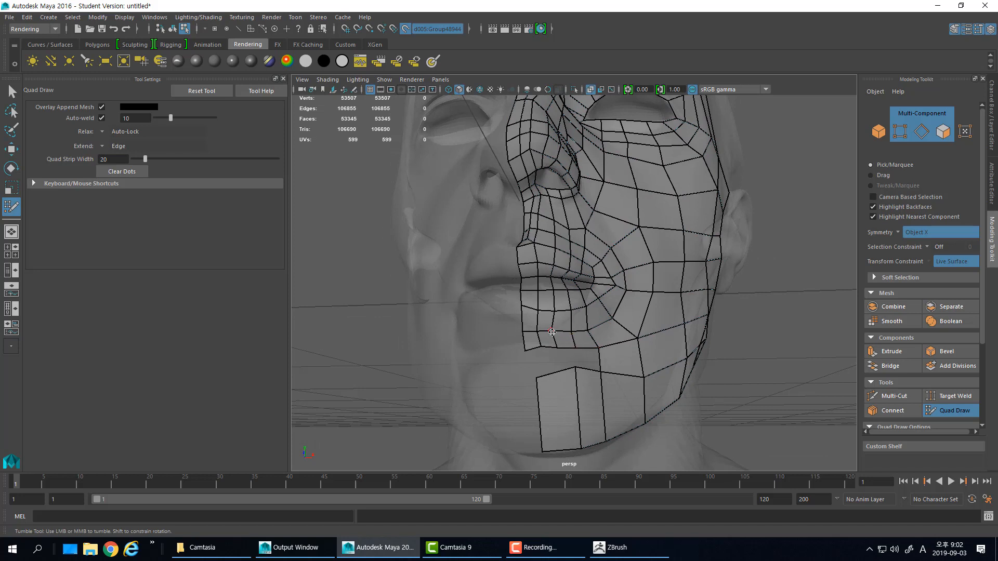
Split the front chin quad vertically, move its inner edge to the midline and fill two quads up to the lower-lip rows
{"action": "left_click", "coordinate": [555, 382], "text": "ctrl"}
{"action": "left_click_drag", "start_coordinate": [538, 404], "coordinate": [526, 400]}
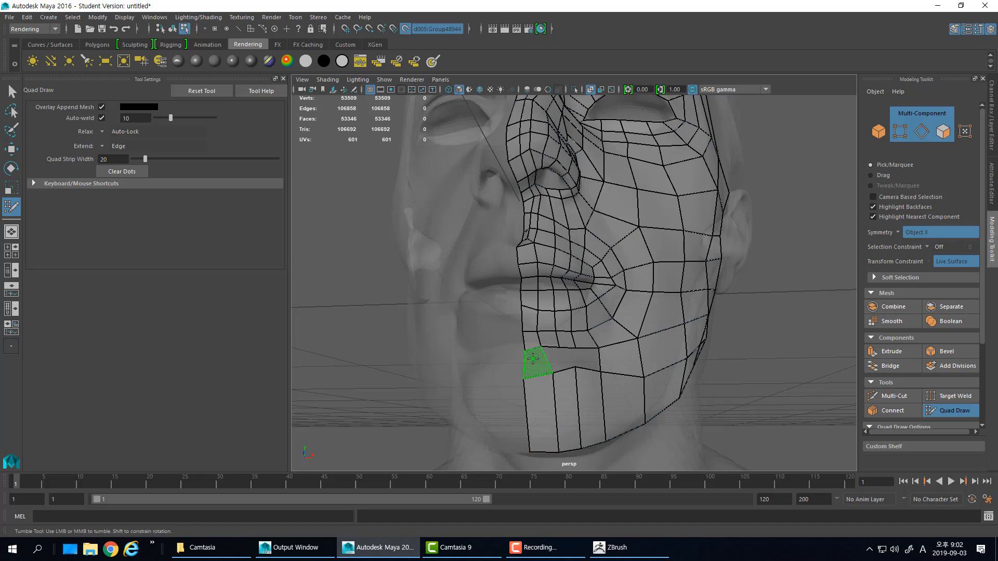
{"action": "left_click", "coordinate": [533, 359], "text": "shift"}
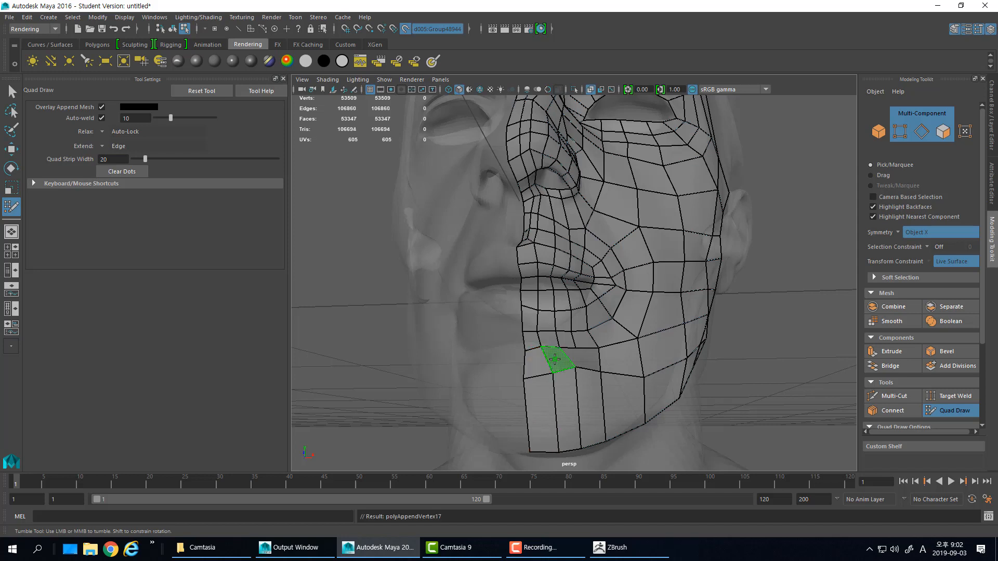
{"action": "left_click", "coordinate": [554, 358], "text": "shift"}
Shift the vertices beside the chin outward, insert a horizontal edge loop across the chin and lower the edge beneath it
{"action": "left_click_drag", "start_coordinate": [599, 348], "coordinate": [602, 326]}
{"action": "left_click_drag", "start_coordinate": [600, 375], "coordinate": [617, 375]}
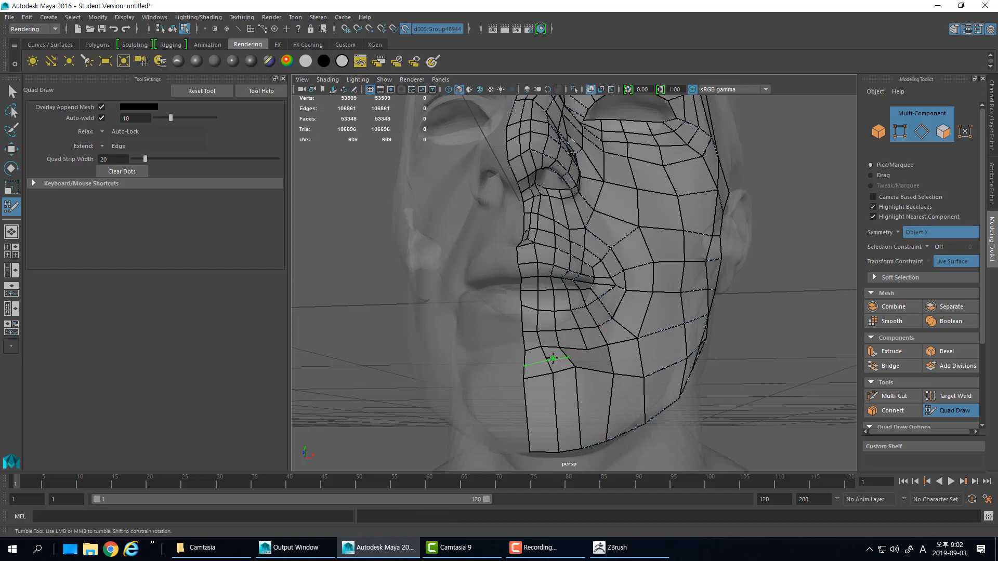
{"action": "left_click", "coordinate": [553, 358], "text": "ctrl"}
{"action": "left_click_drag", "start_coordinate": [575, 368], "coordinate": [530, 405]}
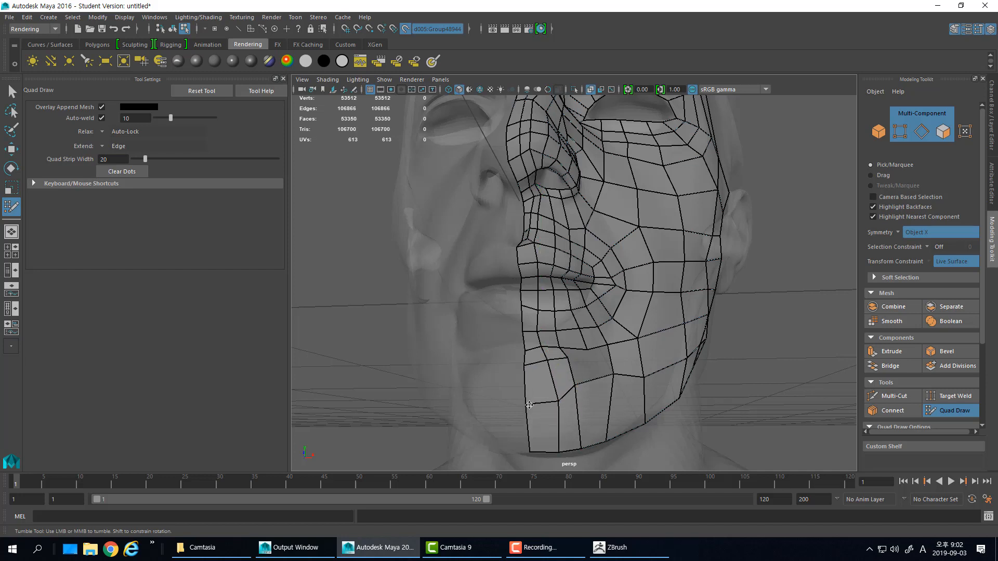
Reposition the upper chin vertices, add a dot inside the remaining chin hole and fill it with three quads
{"action": "left_click_drag", "start_coordinate": [575, 379], "coordinate": [550, 372]}
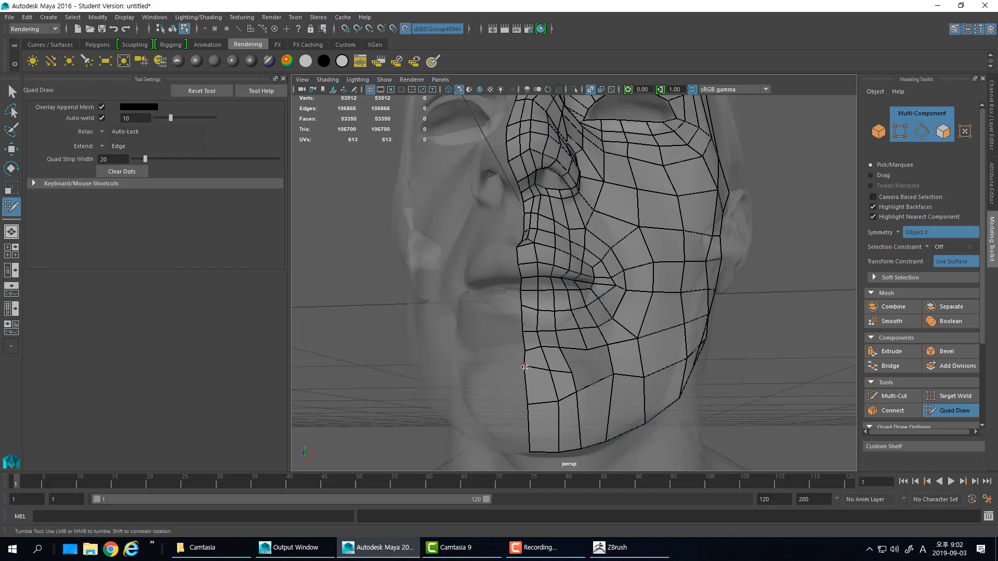
{"action": "left_click", "coordinate": [591, 366]}
{"action": "left_click", "coordinate": [580, 363], "text": "shift"}
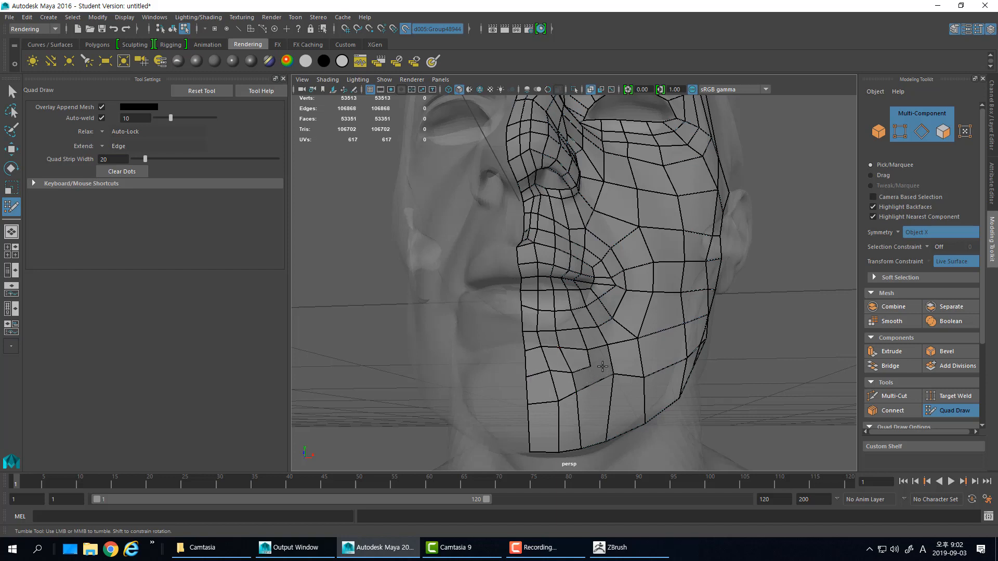
{"action": "left_click", "coordinate": [601, 362], "text": "shift"}
{"action": "left_click", "coordinate": [593, 381], "text": "shift"}
Relax the quads across the cheek and jaw for even spacing
{"action": "mouse_move", "coordinate": [591, 401]}
{"action": "left_mouse_down", "text": "alt"}
{"action": "mouse_move", "coordinate": [525, 406]}
{"action": "mouse_move", "coordinate": [577, 415]}
{"action": "mouse_move", "coordinate": [546, 397]}
{"action": "mouse_move", "coordinate": [535, 408]}
{"action": "mouse_move", "coordinate": [589, 376]}
{"action": "mouse_move", "coordinate": [563, 357]}
{"action": "left_mouse_up", "text": "alt"}
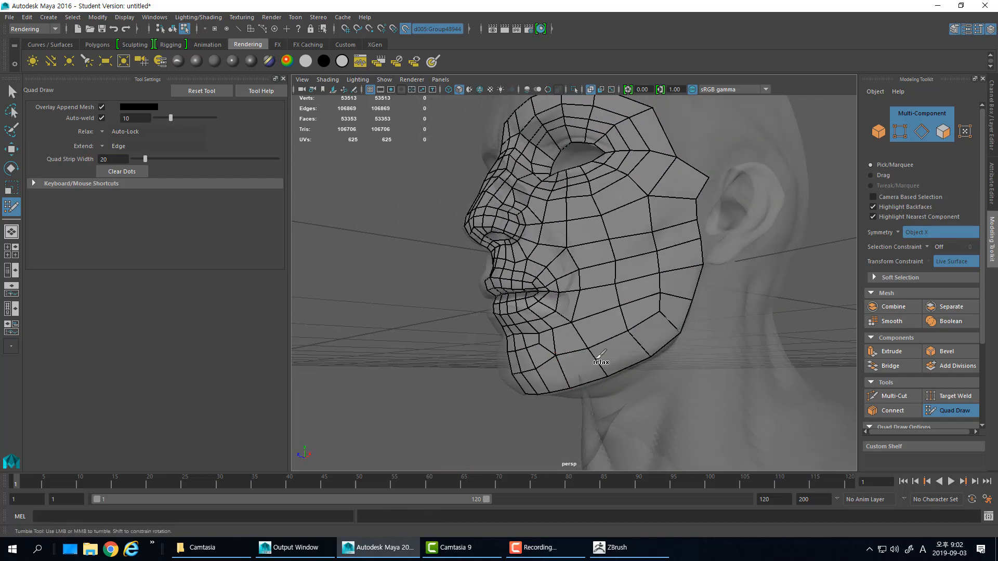
{"action": "mouse_move", "coordinate": [651, 261]}
{"action": "left_mouse_down", "text": "shift"}
{"action": "mouse_move", "coordinate": [638, 271]}
{"action": "mouse_move", "coordinate": [675, 292]}
{"action": "mouse_move", "coordinate": [644, 243]}
{"action": "mouse_move", "coordinate": [566, 212]}
{"action": "left_mouse_up", "text": "shift"}
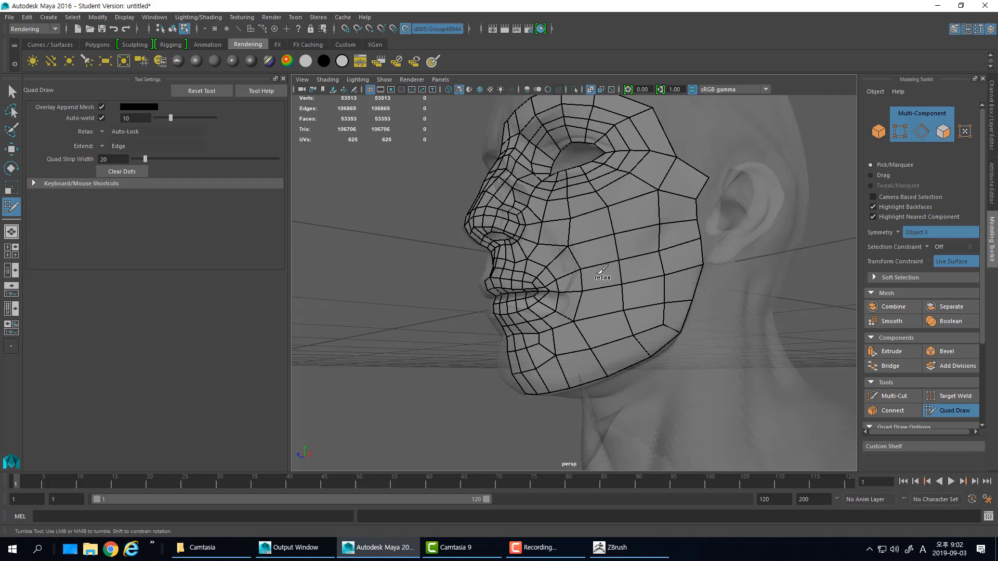
Place two rows of dots along the outer and inner rim of the ear
{"action": "left_click_drag", "start_coordinate": [595, 323], "coordinate": [638, 321], "text": "alt"}
{"action": "left_click_drag", "start_coordinate": [585, 245], "coordinate": [597, 265], "text": "alt"}
{"action": "scroll", "coordinate": [606, 307], "scroll_direction": "up", "scroll_amount": 3}
{"action": "middle_click_drag", "start_coordinate": [597, 265], "coordinate": [574, 255], "text": "alt"}
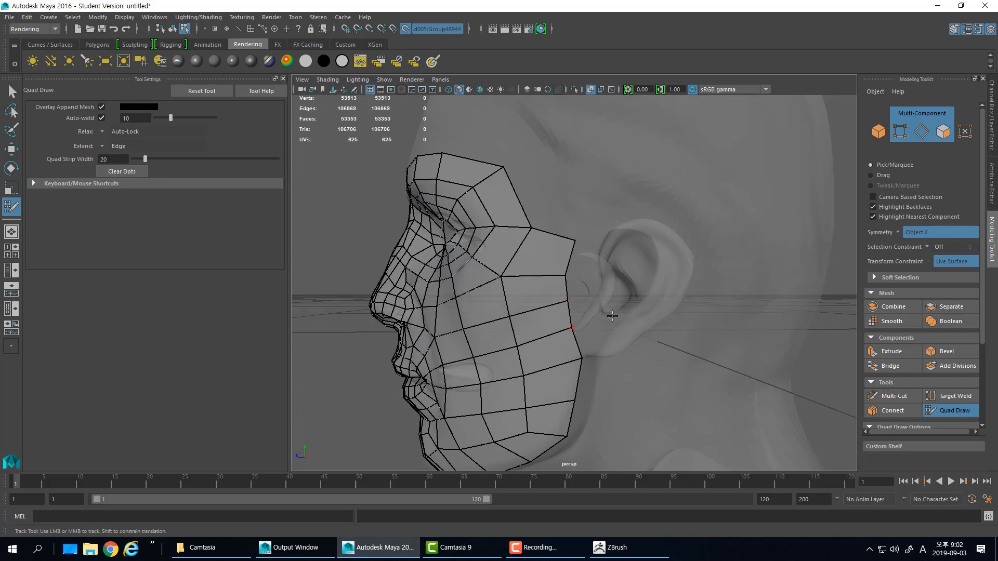
{"action": "left_click_drag", "start_coordinate": [613, 317], "coordinate": [623, 241], "text": "alt"}
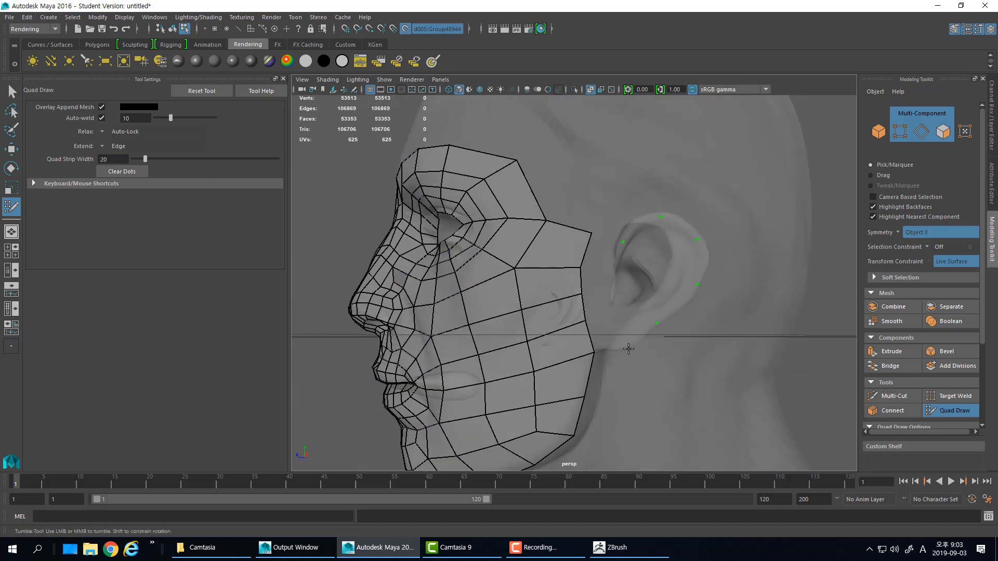
{"action": "left_click_drag", "start_coordinate": [634, 290], "coordinate": [649, 269], "text": "alt"}
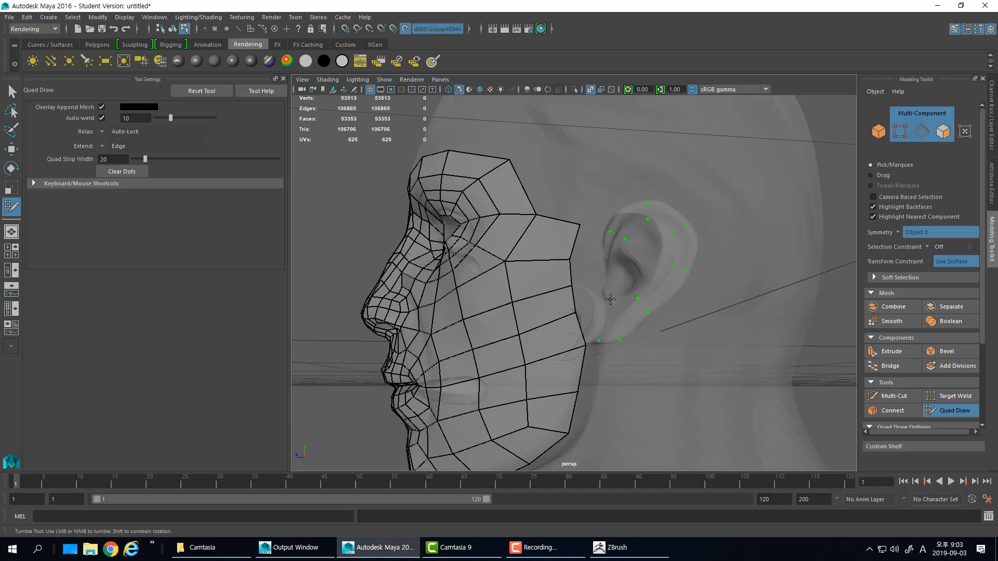
Fill the dots around the ear with a strip of six quads from the upper front over the back to the lobe
{"action": "left_click", "coordinate": [630, 233], "text": "shift"}
{"action": "left_click", "coordinate": [665, 221], "text": "shift"}
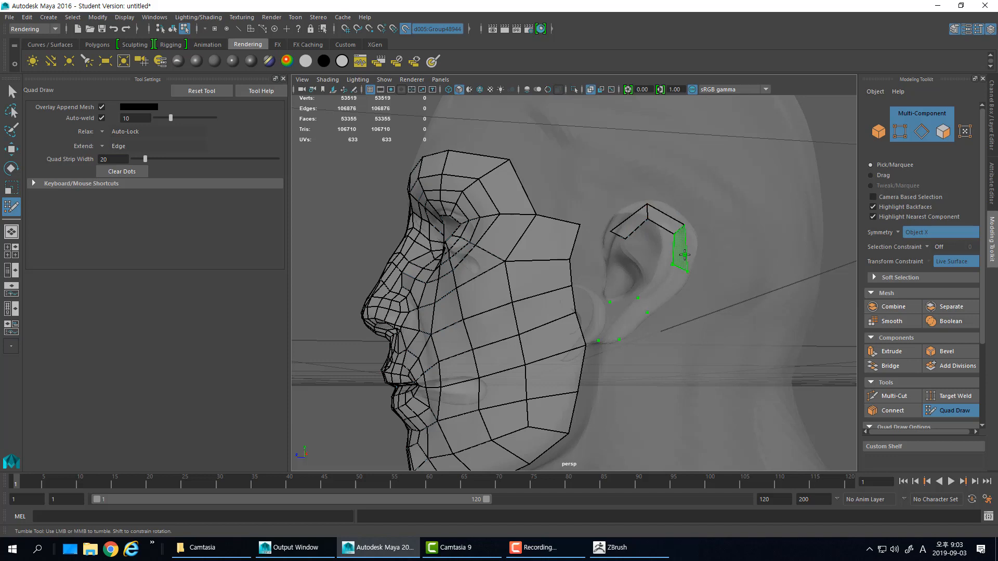
{"action": "left_click", "coordinate": [685, 255], "text": "shift"}
{"action": "left_click", "coordinate": [654, 289], "text": "shift"}
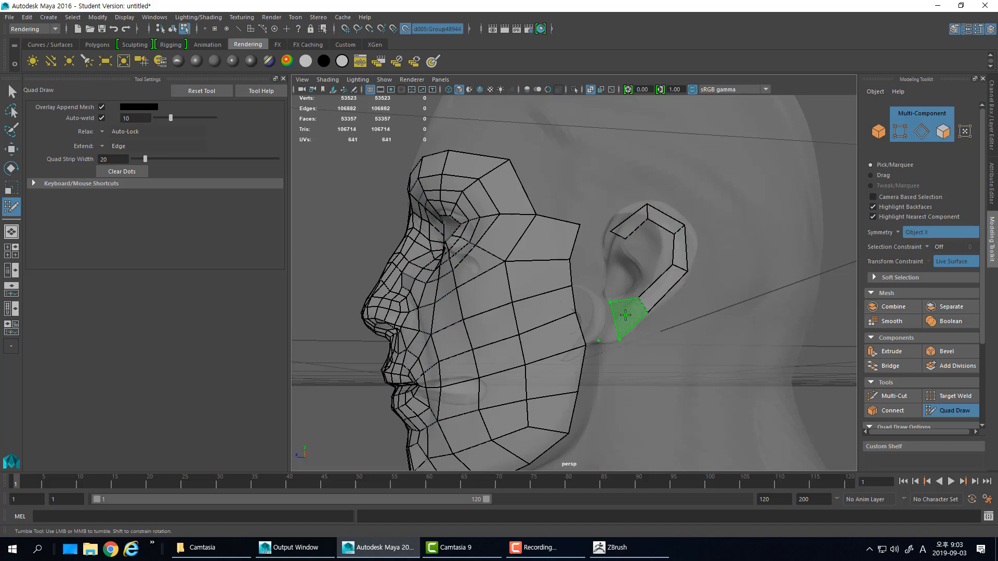
{"action": "left_click", "coordinate": [625, 315], "text": "shift"}
{"action": "left_click", "coordinate": [597, 307]}
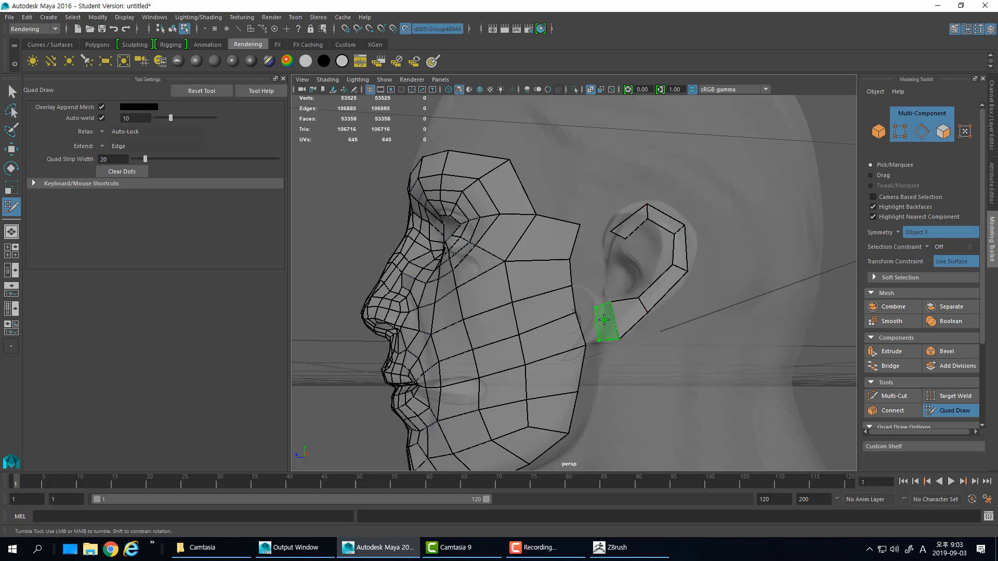
{"action": "left_click", "coordinate": [607, 322], "text": "shift"}
Extend the strip with quads up the front of the ear to close the ring, and move its upper outer vertices outward
{"action": "mouse_move", "coordinate": [611, 304]}
{"action": "left_mouse_down"}
{"action": "mouse_move", "coordinate": [583, 305]}
{"action": "mouse_move", "coordinate": [597, 255]}
{"action": "mouse_move", "coordinate": [617, 251]}
{"action": "mouse_move", "coordinate": [608, 235]}
{"action": "mouse_move", "coordinate": [605, 244]}
{"action": "mouse_move", "coordinate": [619, 215]}
{"action": "left_mouse_up"}
{"action": "key", "text": "Tab"}
{"action": "key", "text": "Tab"}
{"action": "key", "text": "Tab"}
{"action": "key", "text": "Tab"}
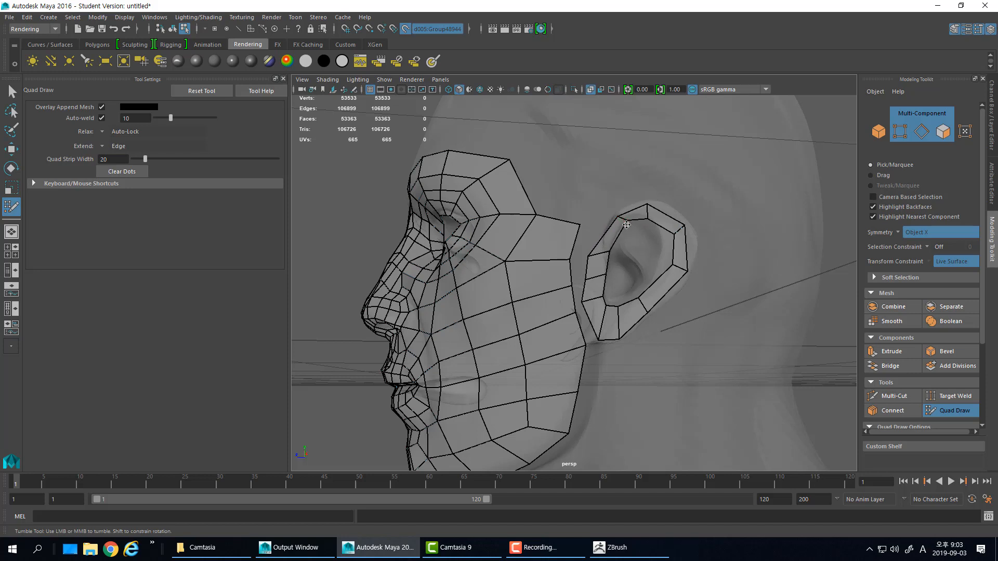
{"action": "left_click_drag", "start_coordinate": [648, 205], "coordinate": [689, 224]}
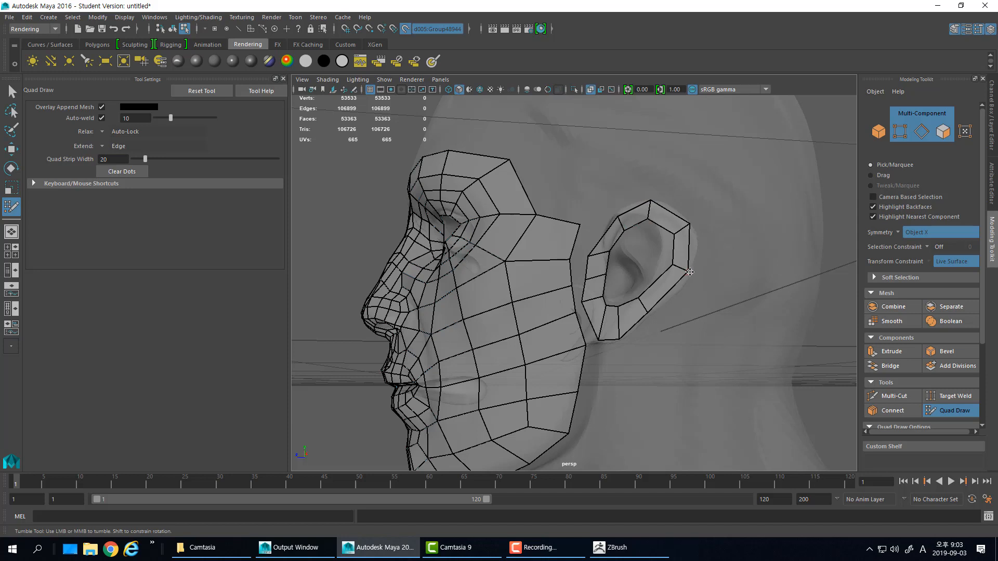
Insert edge loops across the ring of quads at the back of the ear and shape its outer edge to the rim
{"action": "left_click_drag", "start_coordinate": [690, 272], "coordinate": [689, 275]}
{"action": "left_click", "coordinate": [666, 289], "text": "ctrl"}
{"action": "left_click", "coordinate": [681, 225], "text": "ctrl"}
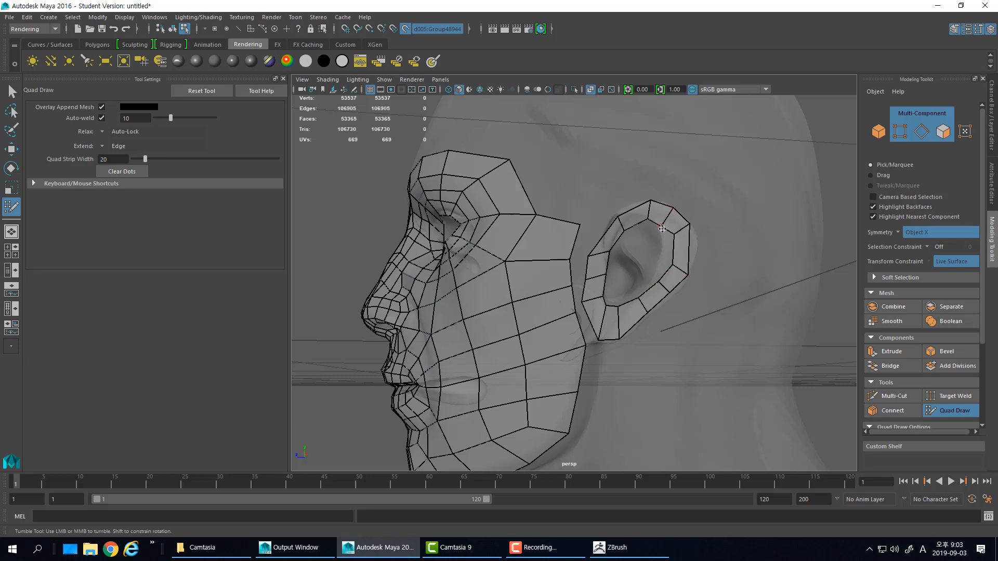
{"action": "left_click", "coordinate": [685, 248], "text": "ctrl"}
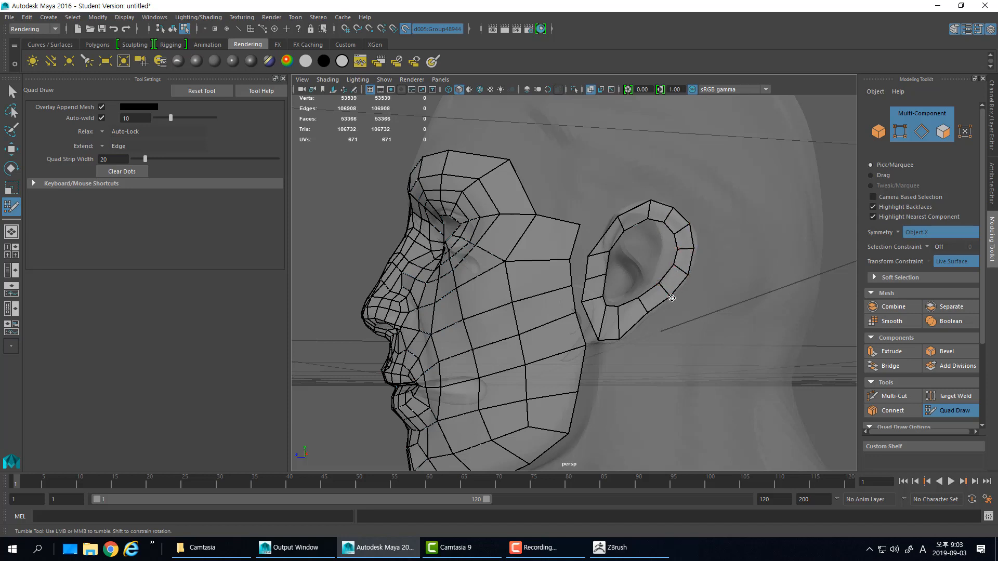
Fill quads inside the upper back of the ear ring and pull their lower inner vertex inward
{"action": "left_click_drag", "start_coordinate": [629, 270], "coordinate": [629, 295], "text": "alt"}
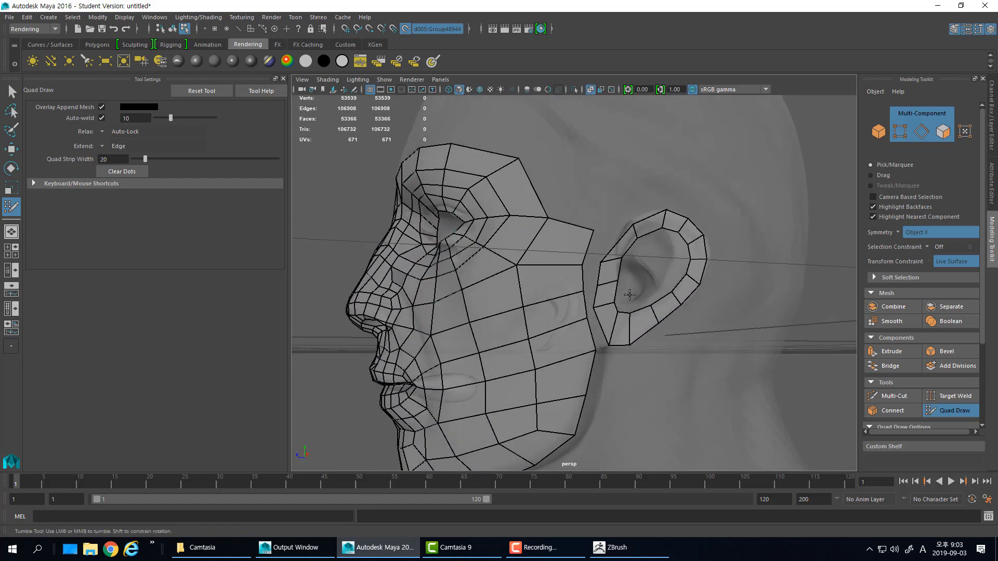
{"action": "left_click", "coordinate": [676, 243], "text": "shift"}
{"action": "left_click", "coordinate": [685, 258], "text": "shift"}
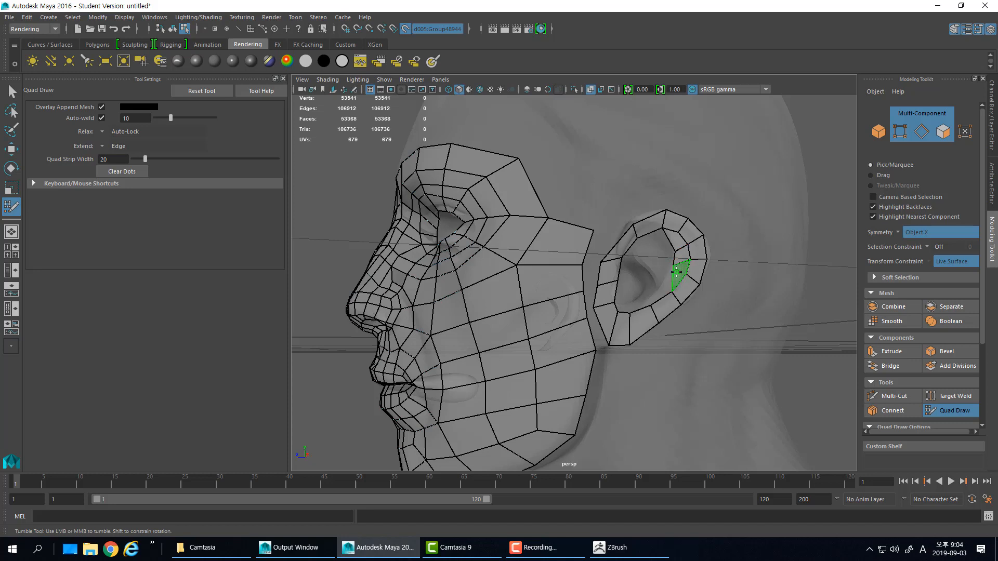
{"action": "left_click", "coordinate": [679, 276], "text": "shift"}
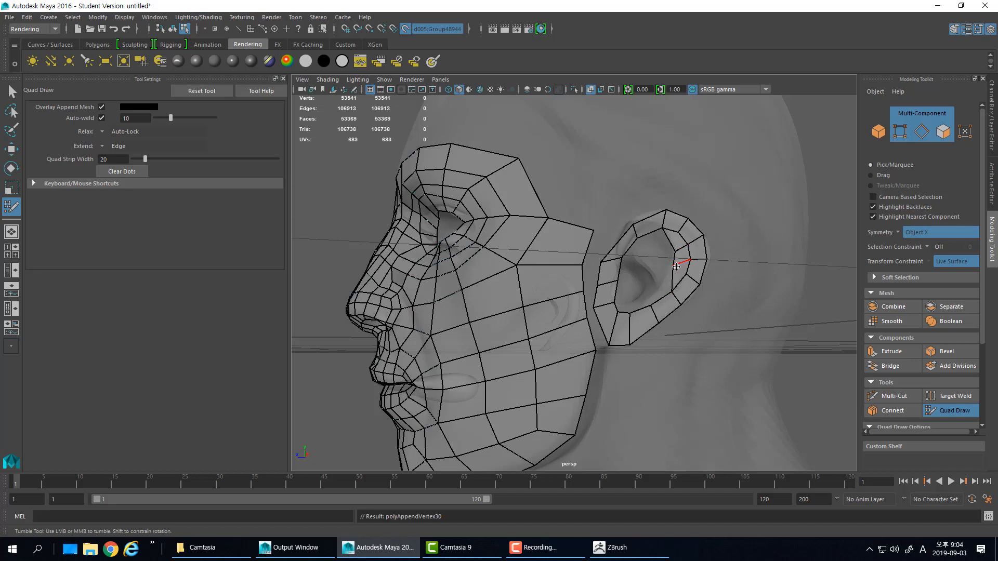
{"action": "left_click_drag", "start_coordinate": [676, 267], "coordinate": [670, 273]}
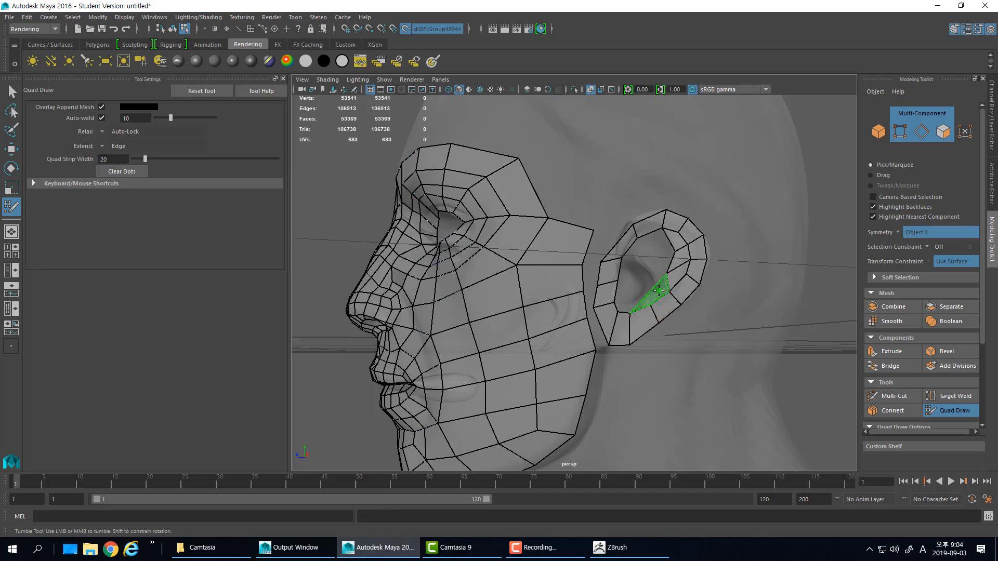
Continue the inner strip of quads along the lower back rim of the ear down to the lobe
{"action": "left_click", "coordinate": [658, 291], "text": "shift"}
{"action": "key", "text": "ctrl+z"}
{"action": "left_click", "coordinate": [645, 298]}
{"action": "left_click", "coordinate": [636, 302], "text": "shift"}
{"action": "left_click", "coordinate": [631, 307], "text": "shift"}
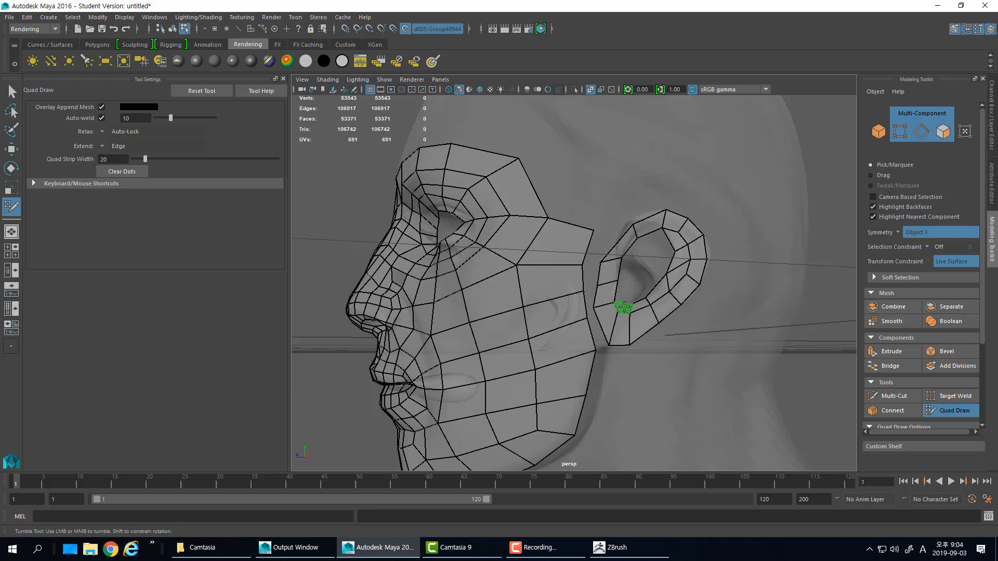
{"action": "left_click", "coordinate": [624, 307], "text": "shift"}
Place dots in the upper hollow of the ear and fill them with quads across to the front rim
{"action": "mouse_move", "coordinate": [648, 316]}
{"action": "left_mouse_down", "text": "alt"}
{"action": "mouse_move", "coordinate": [672, 312]}
{"action": "mouse_move", "coordinate": [663, 304]}
{"action": "left_mouse_up", "text": "alt"}
{"action": "right_click_drag", "start_coordinate": [662, 305], "coordinate": [708, 266], "text": "alt"}
{"action": "left_click_drag", "start_coordinate": [662, 245], "coordinate": [681, 251], "text": "alt"}
{"action": "left_click", "coordinate": [685, 248]}
{"action": "left_click", "coordinate": [689, 252], "text": "shift"}
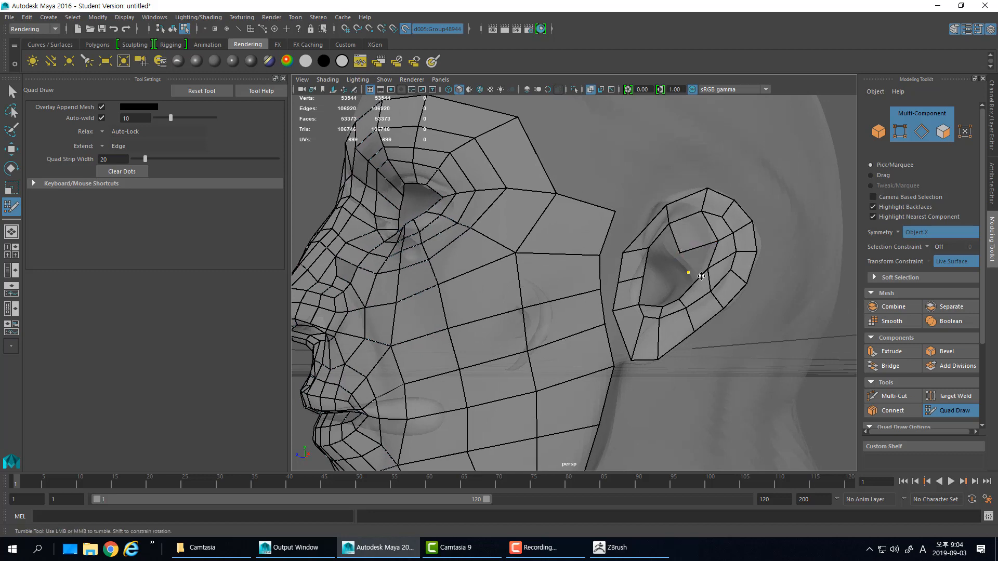
{"action": "left_click", "coordinate": [698, 260], "text": "shift"}
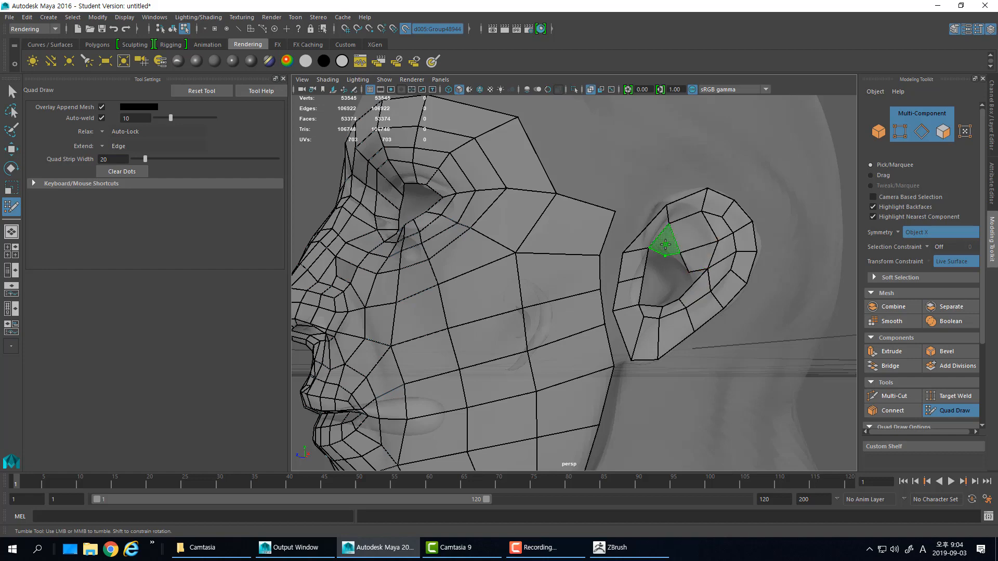
{"action": "left_click", "coordinate": [666, 255], "text": "shift"}
{"action": "left_click_drag", "start_coordinate": [676, 281], "coordinate": [681, 342], "text": "alt"}
{"action": "left_click", "coordinate": [684, 325], "text": "shift"}
Extend the lower inner rim edge into the ear and fill the remaining opening with quads
{"action": "key", "text": "Caps_Lock"}
{"action": "key", "text": "Tab"}
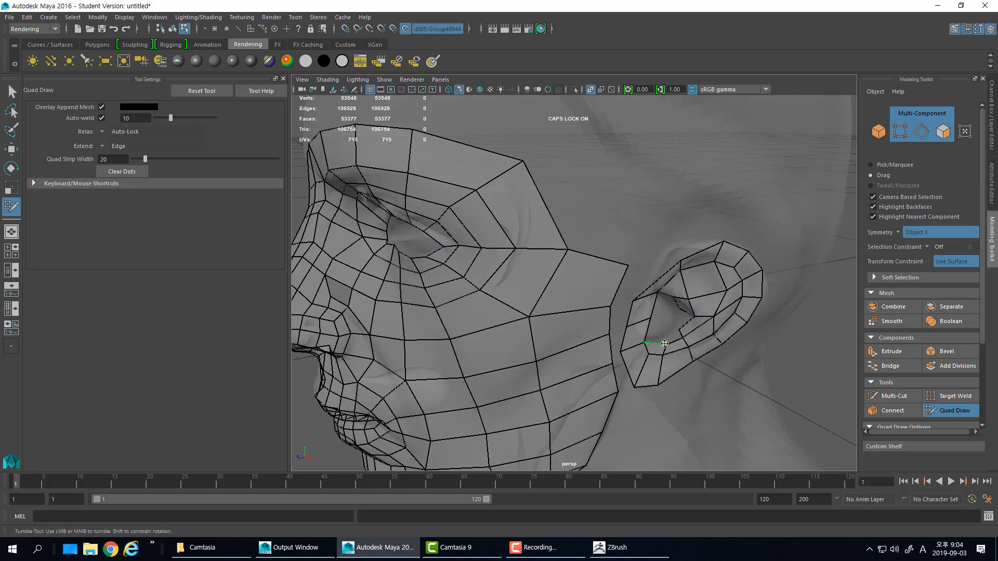
{"action": "middle_click_drag", "start_coordinate": [665, 345], "coordinate": [665, 337]}
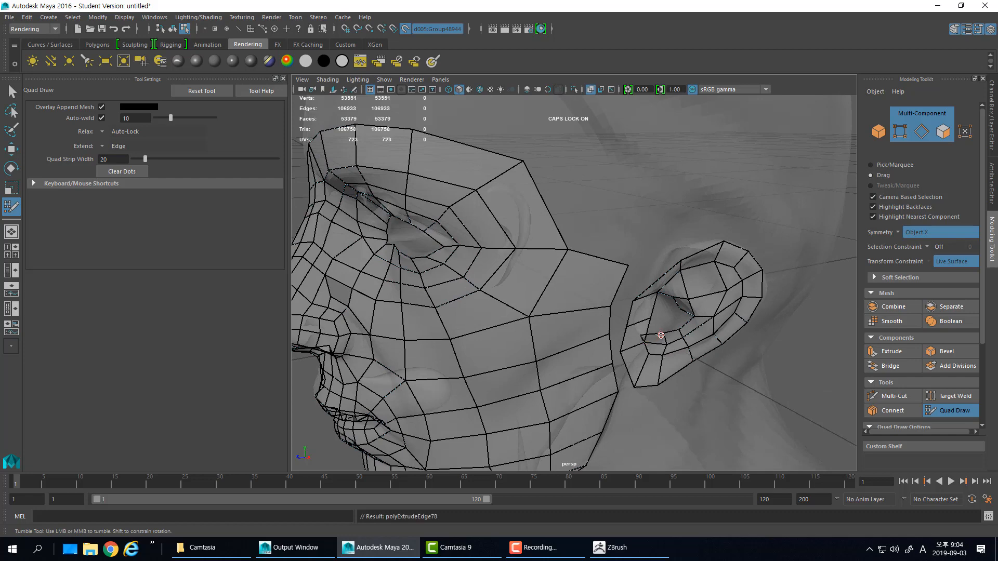
{"action": "mouse_move", "coordinate": [685, 348]}
{"action": "left_mouse_down", "text": "alt"}
{"action": "mouse_move", "coordinate": [628, 352]}
{"action": "mouse_move", "coordinate": [616, 330]}
{"action": "mouse_move", "coordinate": [623, 323]}
{"action": "mouse_move", "coordinate": [603, 302]}
{"action": "mouse_move", "coordinate": [676, 317]}
{"action": "mouse_move", "coordinate": [636, 265]}
{"action": "mouse_move", "coordinate": [606, 261]}
{"action": "mouse_move", "coordinate": [604, 276]}
{"action": "mouse_move", "coordinate": [614, 300]}
{"action": "mouse_move", "coordinate": [644, 296]}
{"action": "mouse_move", "coordinate": [601, 312]}
{"action": "mouse_move", "coordinate": [594, 335]}
{"action": "mouse_move", "coordinate": [574, 324]}
{"action": "left_mouse_up", "text": "alt"}
{"action": "left_click", "coordinate": [684, 318], "text": "shift"}
{"action": "left_click", "coordinate": [600, 265], "text": "shift"}
{"action": "left_click", "coordinate": [641, 290], "text": "shift"}
{"action": "left_click", "coordinate": [596, 326], "text": "shift"}
Insert an edge loop through the quads of the inner ear
{"action": "right_click_drag", "start_coordinate": [574, 324], "coordinate": [606, 333], "text": "alt"}
{"action": "left_click_drag", "start_coordinate": [598, 333], "coordinate": [617, 337], "text": "alt"}
{"action": "mouse_move", "coordinate": [618, 337]}
{"action": "right_mouse_down", "text": "alt"}
{"action": "mouse_move", "coordinate": [653, 357]}
{"action": "mouse_move", "coordinate": [615, 354]}
{"action": "right_mouse_up", "text": "alt"}
{"action": "left_click_drag", "start_coordinate": [616, 354], "coordinate": [571, 318], "text": "alt"}
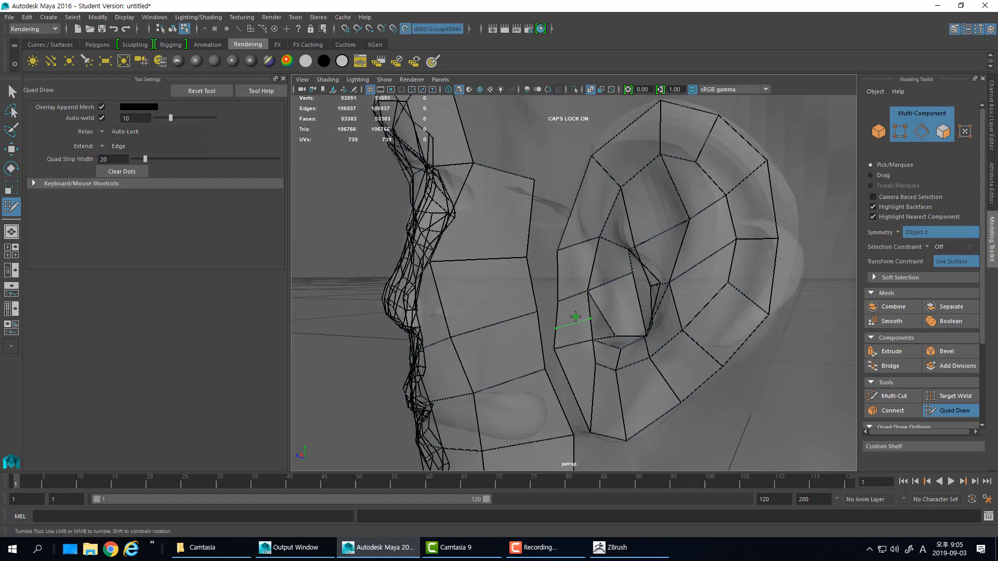
{"action": "left_click", "coordinate": [620, 310], "text": "ctrl"}
{"action": "left_click_drag", "start_coordinate": [643, 315], "coordinate": [689, 318], "text": "alt"}
{"action": "middle_click_drag", "start_coordinate": [757, 339], "coordinate": [626, 345], "text": "alt"}
{"action": "left_click_drag", "start_coordinate": [626, 345], "coordinate": [653, 336], "text": "alt"}
{"action": "left_click", "coordinate": [495, 330], "text": "shift"}
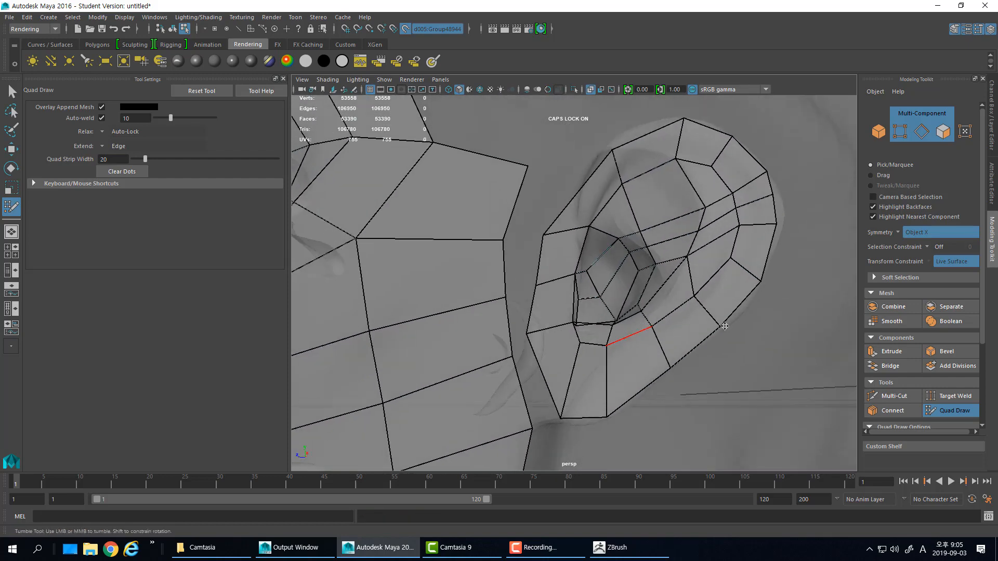
Move the outer vertices at the back of the ear outward to the rim and relax the inner ear quads
{"action": "right_click_drag", "start_coordinate": [653, 336], "coordinate": [644, 244], "text": "alt"}
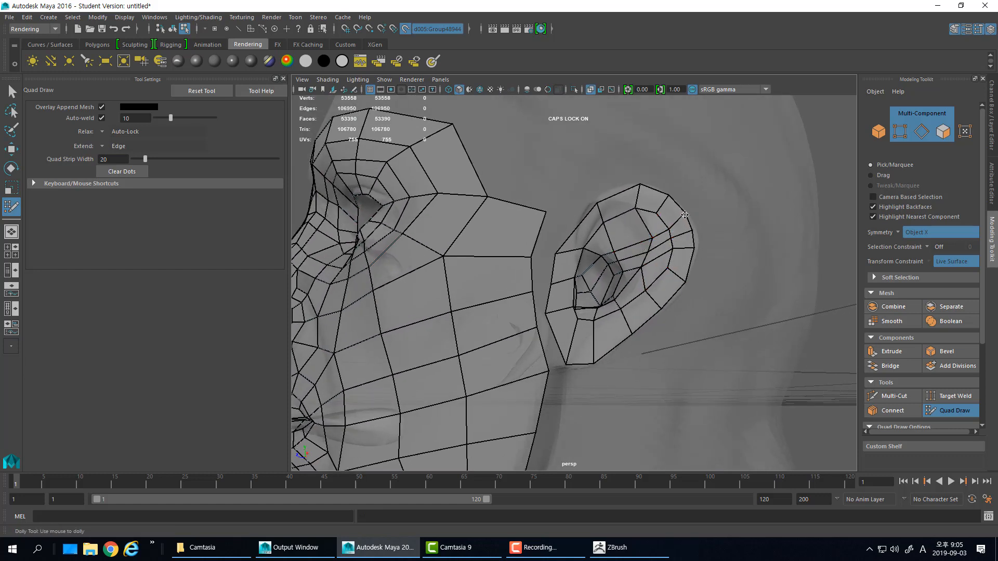
{"action": "mouse_move", "coordinate": [686, 249]}
{"action": "left_mouse_down"}
{"action": "mouse_move", "coordinate": [688, 261]}
{"action": "mouse_move", "coordinate": [689, 241]}
{"action": "left_mouse_up"}
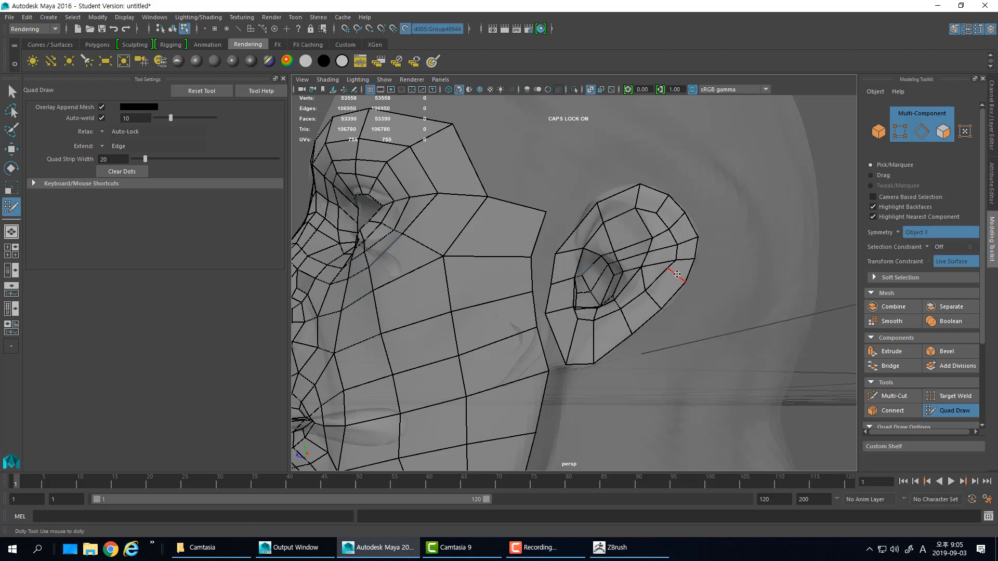
{"action": "left_click_drag", "start_coordinate": [677, 274], "coordinate": [619, 330]}
{"action": "mouse_move", "coordinate": [609, 260]}
{"action": "left_mouse_down", "text": "shift"}
{"action": "mouse_move", "coordinate": [618, 247]}
{"action": "mouse_move", "coordinate": [593, 305]}
{"action": "mouse_move", "coordinate": [671, 260]}
{"action": "mouse_move", "coordinate": [652, 296]}
{"action": "mouse_move", "coordinate": [638, 207]}
{"action": "mouse_move", "coordinate": [583, 287]}
{"action": "mouse_move", "coordinate": [526, 285]}
{"action": "mouse_move", "coordinate": [612, 283]}
{"action": "left_mouse_up", "text": "shift"}
{"action": "right_click_drag", "start_coordinate": [561, 301], "coordinate": [605, 308], "text": "alt"}
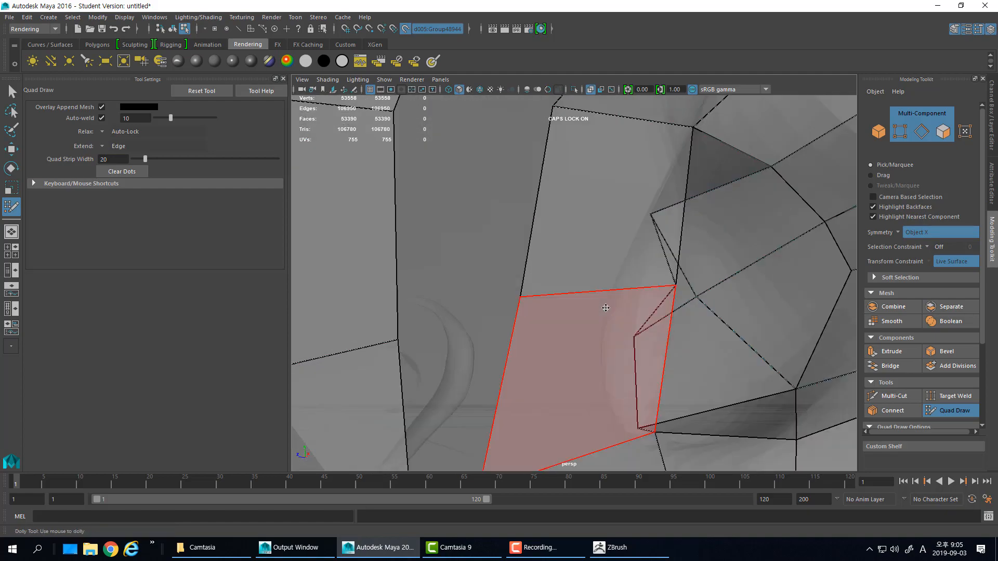
{"action": "left_click_drag", "start_coordinate": [649, 312], "coordinate": [595, 336], "text": "alt"}
{"action": "right_click_drag", "start_coordinate": [595, 336], "coordinate": [531, 325], "text": "alt"}
{"action": "left_click_drag", "start_coordinate": [622, 324], "coordinate": [664, 332], "text": "alt"}
{"action": "mouse_move", "coordinate": [664, 332]}
{"action": "right_mouse_down", "text": "alt"}
{"action": "mouse_move", "coordinate": [573, 307]}
{"action": "mouse_move", "coordinate": [581, 283]}
{"action": "mouse_move", "coordinate": [570, 324]}
{"action": "right_mouse_up", "text": "alt"}
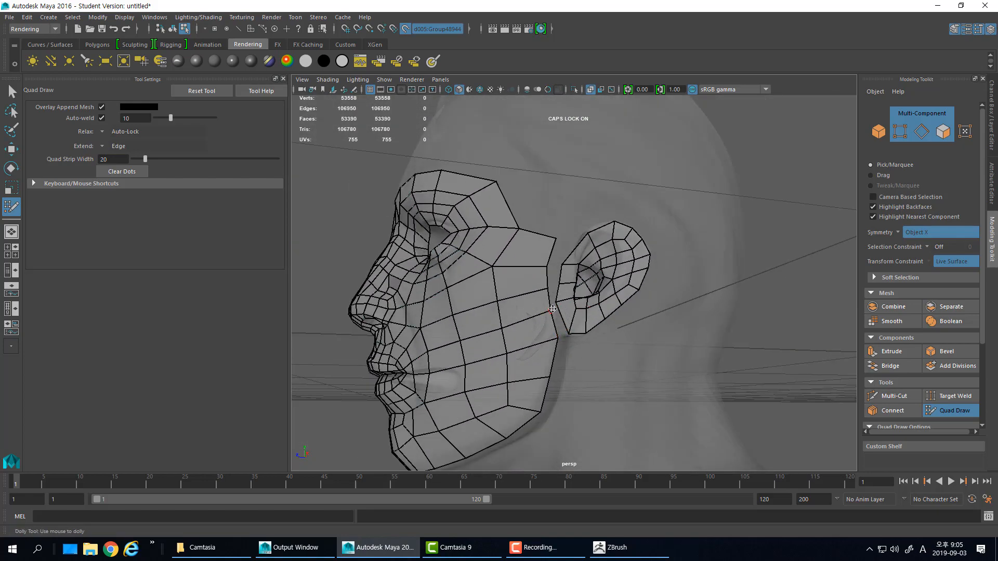
{"action": "left_click_drag", "start_coordinate": [557, 307], "coordinate": [556, 303]}
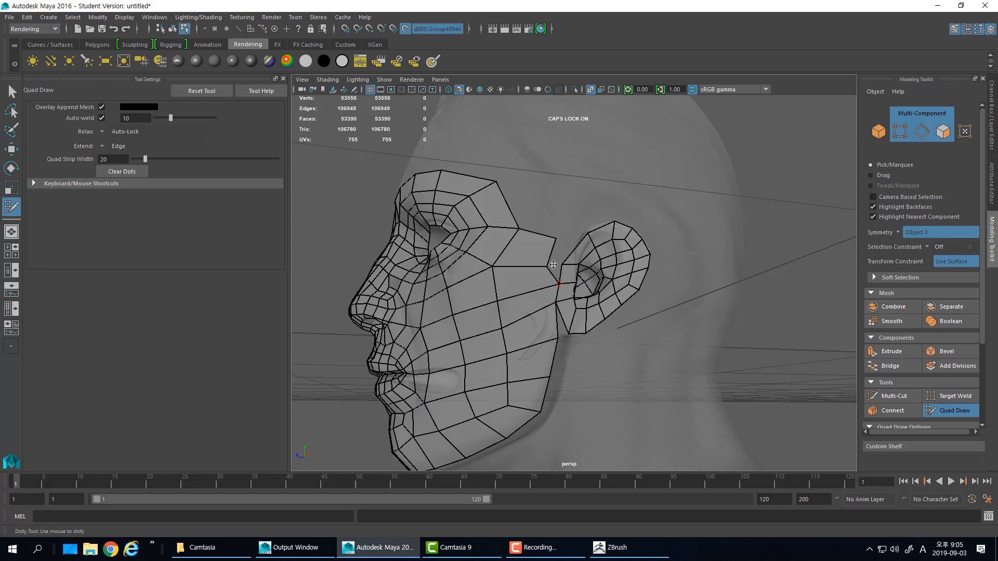
{"action": "left_click_drag", "start_coordinate": [554, 265], "coordinate": [569, 328]}
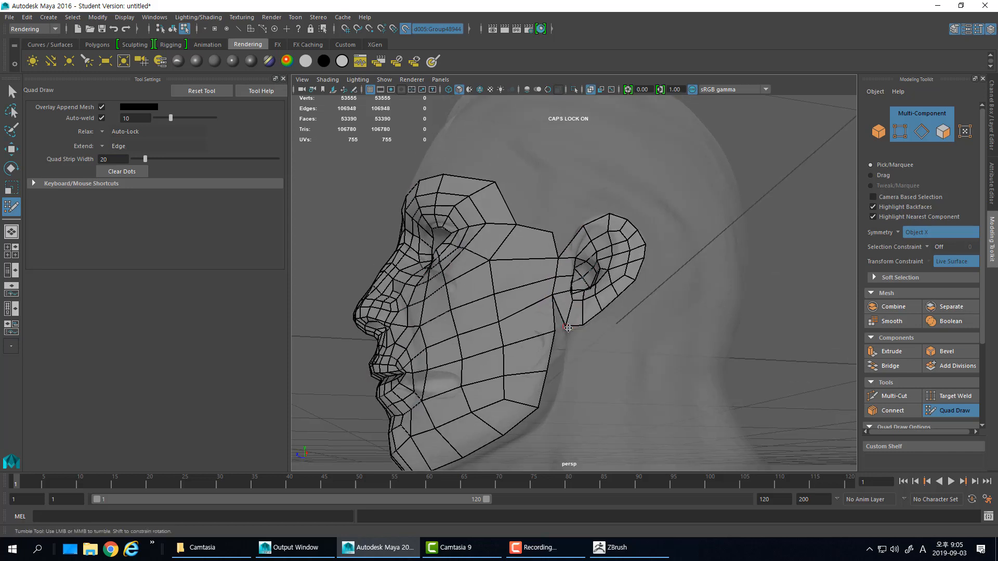
{"action": "scroll", "coordinate": [561, 336], "scroll_direction": "up", "scroll_amount": 5}
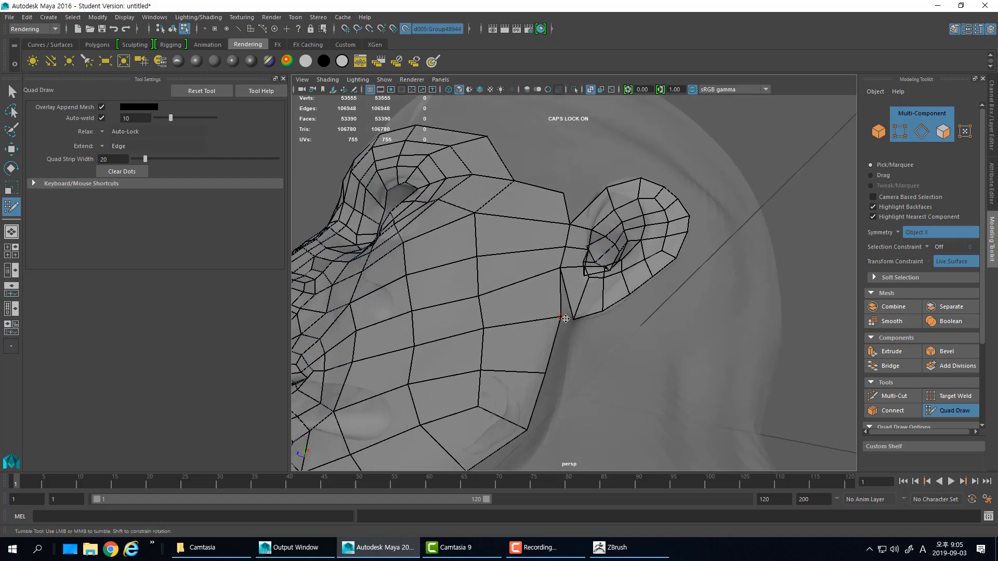
{"action": "key", "text": "ctrl+z"}
{"action": "key", "text": "ctrl+z"}
{"action": "key", "text": "ctrl+z"}
{"action": "key", "text": "ctrl+z"}
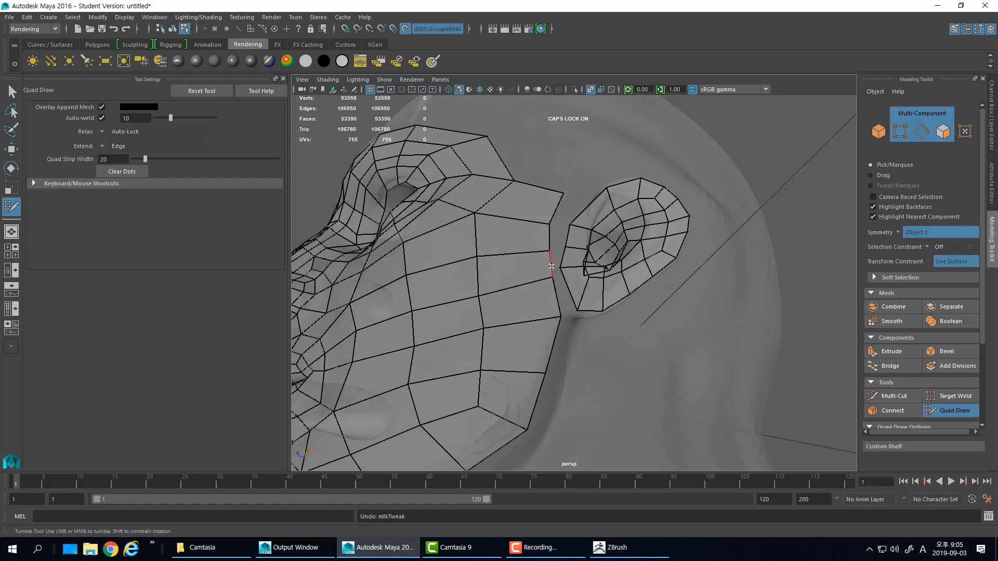
Fill the gap between the cheek and the front of the ear with quads, and extend two quads upward above it
{"action": "left_click_drag", "start_coordinate": [563, 270], "coordinate": [556, 260], "text": "alt"}
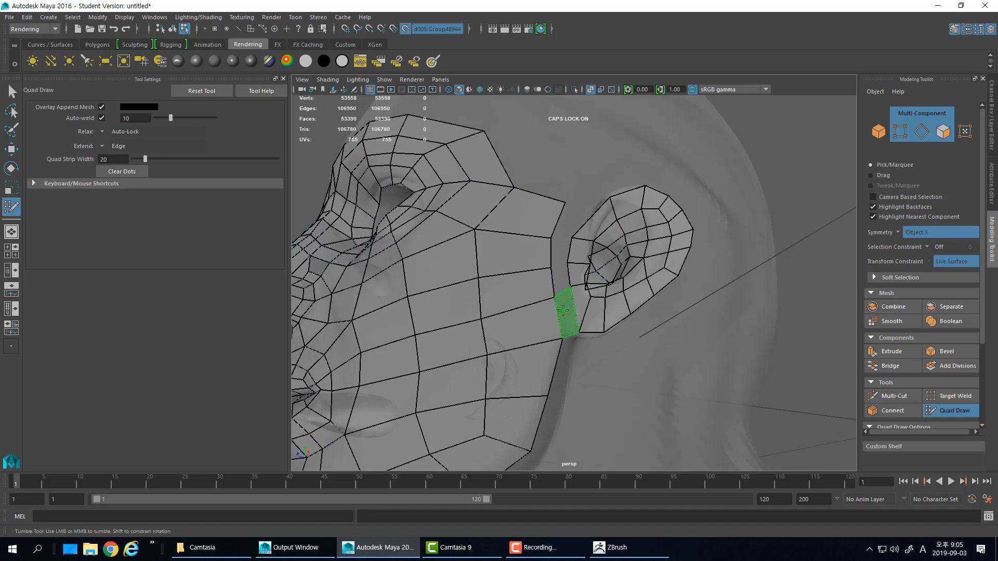
{"action": "left_click", "coordinate": [569, 314], "text": "shift"}
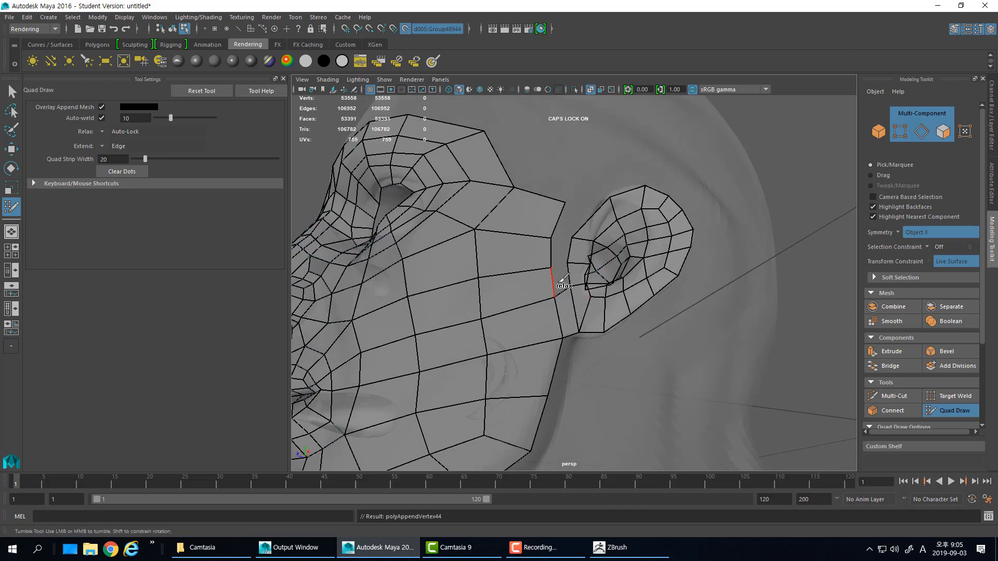
{"action": "left_click", "coordinate": [560, 248], "text": "shift"}
{"action": "left_click_drag", "start_coordinate": [560, 248], "coordinate": [582, 277], "text": "alt"}
{"action": "left_click", "coordinate": [592, 259], "text": "shift"}
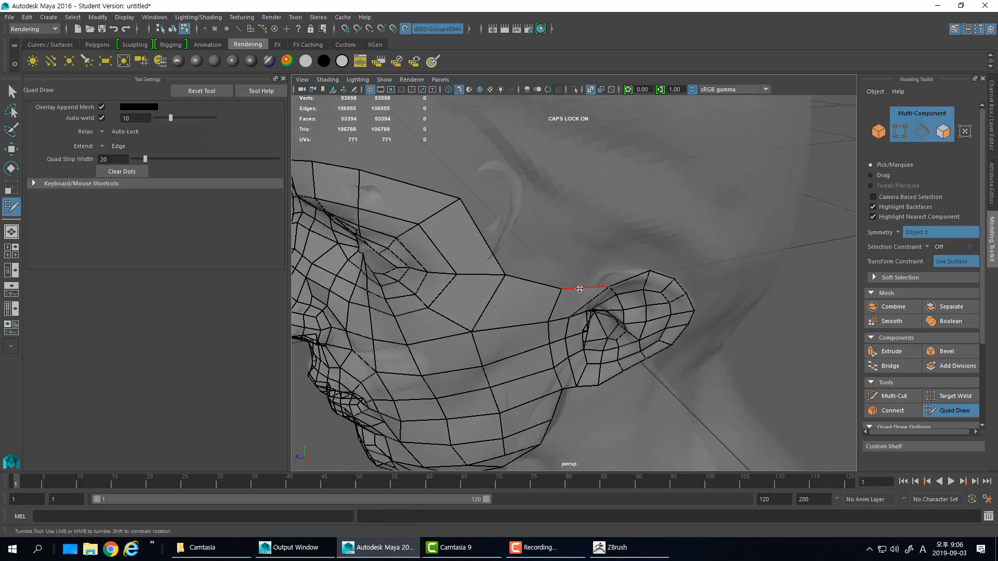
{"action": "mouse_move", "coordinate": [580, 289]}
{"action": "left_mouse_down"}
{"action": "mouse_move", "coordinate": [575, 263]}
{"action": "mouse_move", "coordinate": [532, 261]}
{"action": "left_mouse_up"}
Extend the outer rim of the ear backward with a strip of quads from the lobe up to the top
{"action": "left_click_drag", "start_coordinate": [533, 262], "coordinate": [634, 225], "text": "alt"}
{"action": "left_click_drag", "start_coordinate": [585, 248], "coordinate": [610, 247], "text": "alt"}
{"action": "scroll", "coordinate": [610, 247], "scroll_direction": "up", "scroll_amount": 3}
{"action": "middle_click_drag", "start_coordinate": [610, 246], "coordinate": [571, 299], "text": "alt"}
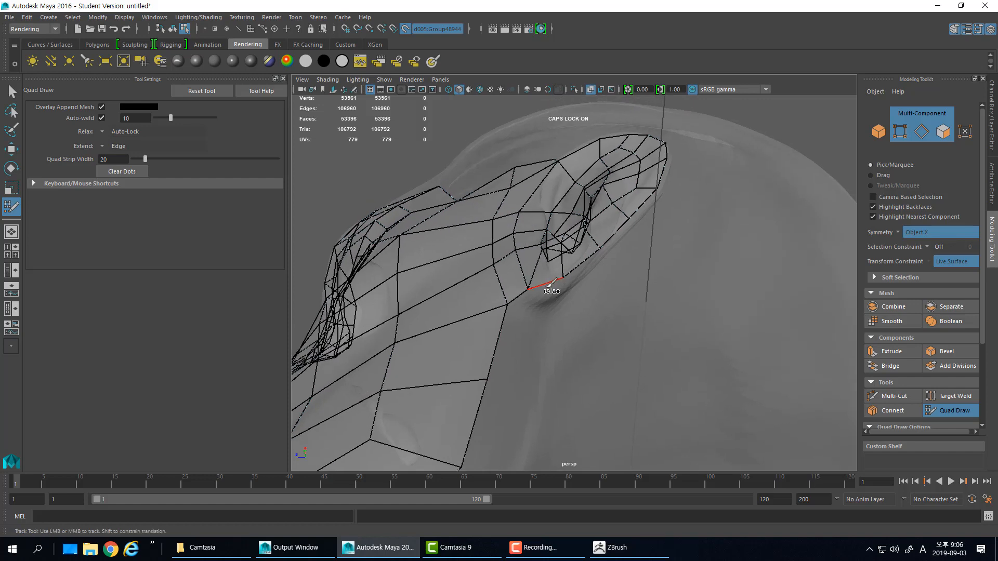
{"action": "left_click_drag", "start_coordinate": [549, 285], "coordinate": [610, 352]}
{"action": "left_click_drag", "start_coordinate": [613, 305], "coordinate": [569, 335], "text": "alt"}
{"action": "mouse_move", "coordinate": [571, 336]}
{"action": "left_mouse_down", "text": "alt"}
{"action": "mouse_move", "coordinate": [558, 319]}
{"action": "mouse_move", "coordinate": [577, 314]}
{"action": "mouse_move", "coordinate": [562, 286]}
{"action": "mouse_move", "coordinate": [657, 354]}
{"action": "mouse_move", "coordinate": [632, 338]}
{"action": "mouse_move", "coordinate": [620, 390]}
{"action": "left_mouse_up", "text": "alt"}
{"action": "right_click_drag", "start_coordinate": [619, 390], "coordinate": [656, 353], "text": "alt"}
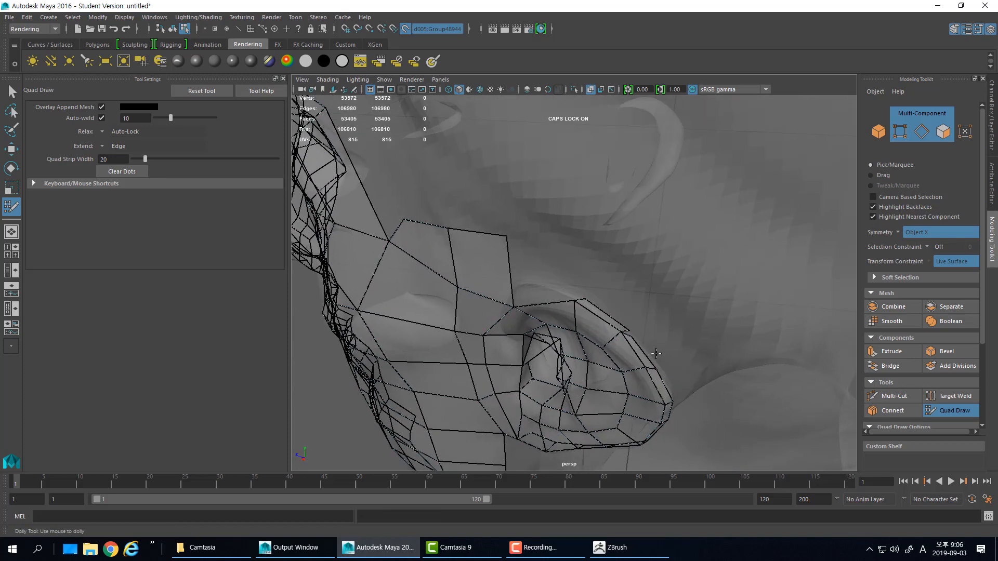
Insert an edge loop across the two quads above the temple and fill the gap to the top of the ear
{"action": "left_click_drag", "start_coordinate": [670, 402], "coordinate": [594, 293], "text": "alt"}
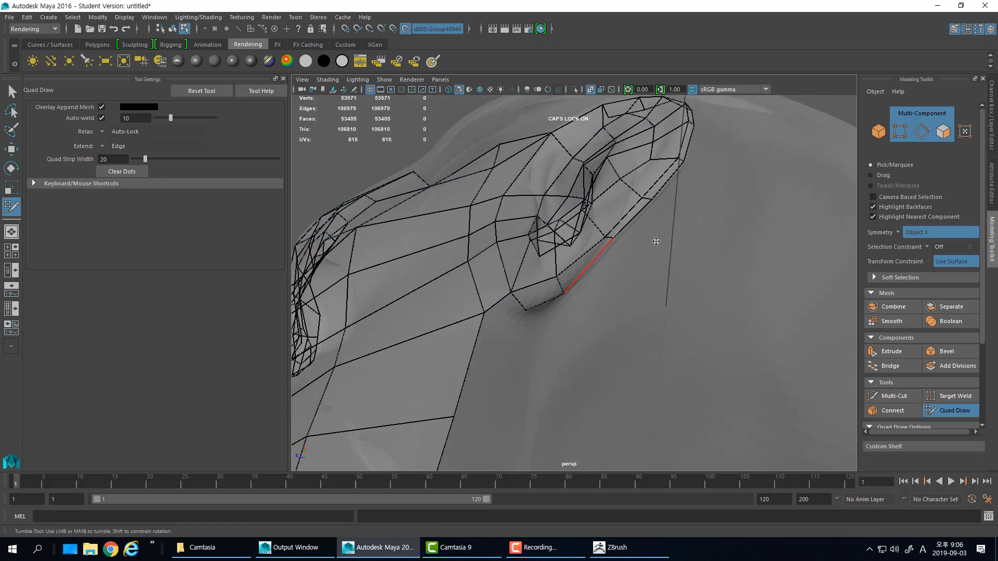
{"action": "mouse_move", "coordinate": [656, 242]}
{"action": "left_mouse_down", "text": "alt"}
{"action": "mouse_move", "coordinate": [590, 276]}
{"action": "mouse_move", "coordinate": [577, 307]}
{"action": "mouse_move", "coordinate": [608, 328]}
{"action": "mouse_move", "coordinate": [629, 324]}
{"action": "mouse_move", "coordinate": [640, 290]}
{"action": "left_mouse_up", "text": "alt"}
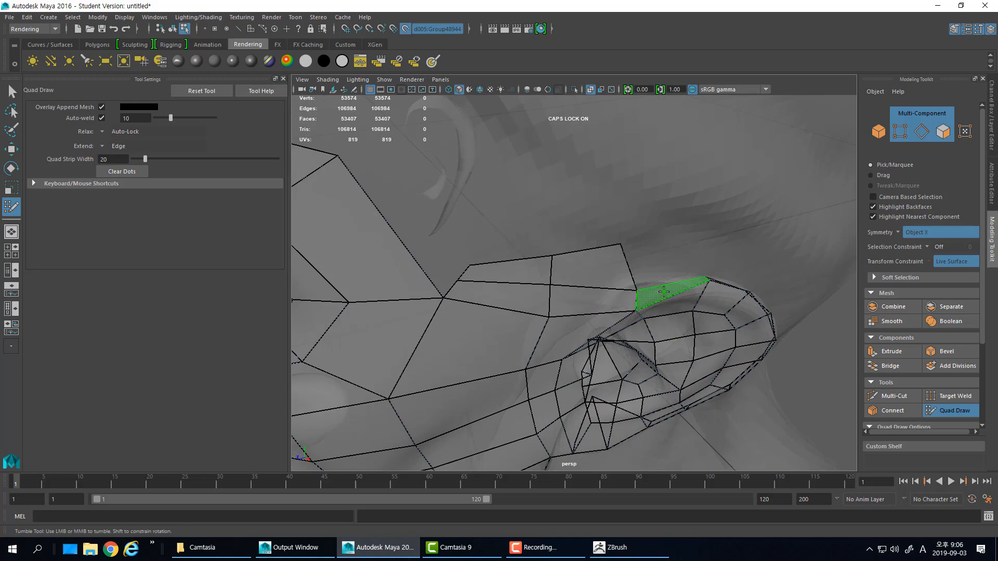
{"action": "left_click", "coordinate": [661, 290], "text": "shift"}
Examine the back of the ear and the area behind the lobe with X-ray display temporarily switched off
{"action": "mouse_move", "coordinate": [661, 290]}
{"action": "left_mouse_down", "text": "alt"}
{"action": "mouse_move", "coordinate": [598, 312]}
{"action": "mouse_move", "coordinate": [507, 319]}
{"action": "mouse_move", "coordinate": [613, 274]}
{"action": "mouse_move", "coordinate": [602, 290]}
{"action": "mouse_move", "coordinate": [710, 276]}
{"action": "mouse_move", "coordinate": [601, 285]}
{"action": "mouse_move", "coordinate": [528, 306]}
{"action": "mouse_move", "coordinate": [520, 332]}
{"action": "mouse_move", "coordinate": [530, 343]}
{"action": "mouse_move", "coordinate": [548, 335]}
{"action": "mouse_move", "coordinate": [514, 397]}
{"action": "left_mouse_up", "text": "alt"}
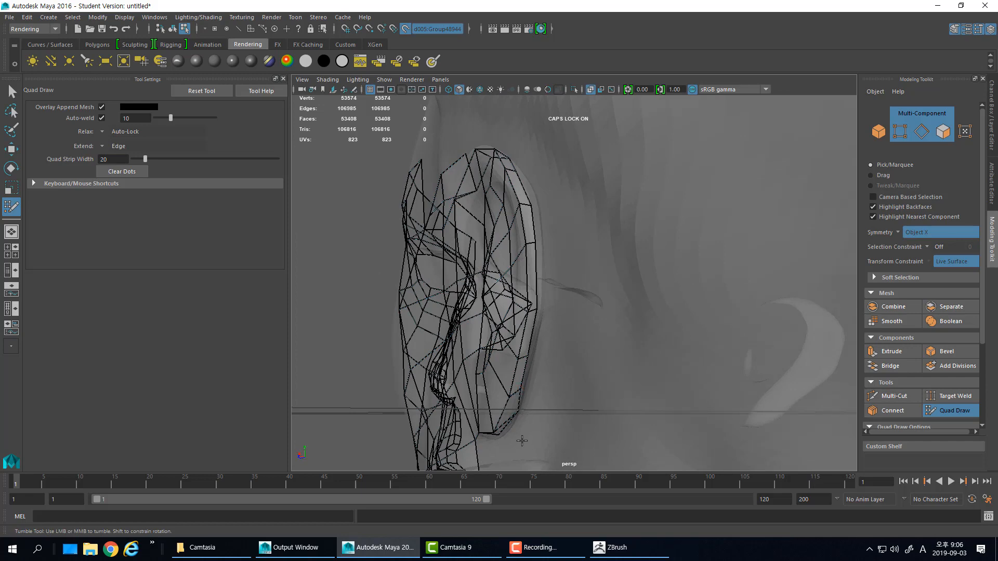
{"action": "left_click_drag", "start_coordinate": [522, 441], "coordinate": [597, 253], "text": "alt"}
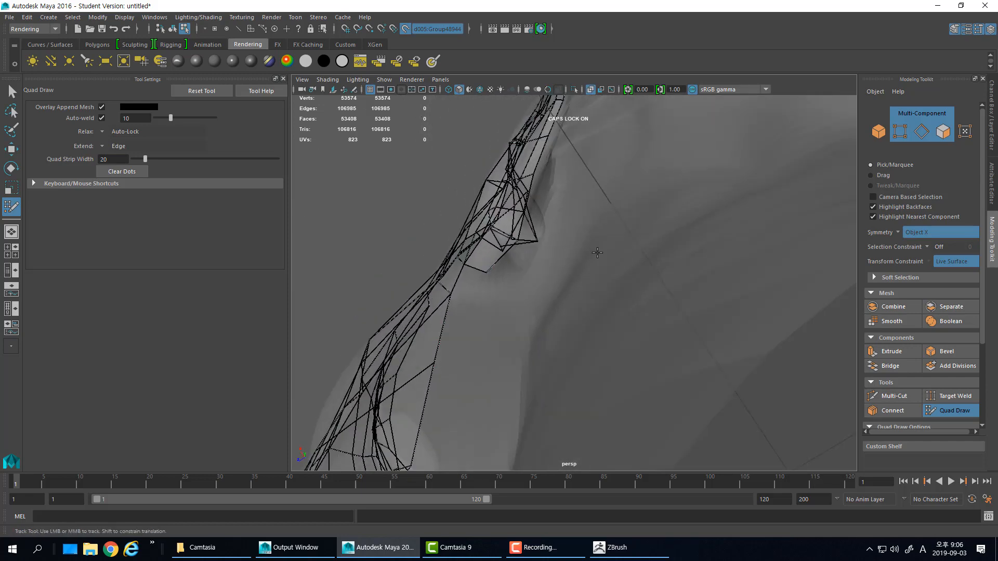
{"action": "middle_click_drag", "start_coordinate": [598, 253], "coordinate": [685, 312], "text": "alt"}
{"action": "left_click", "coordinate": [592, 89]}
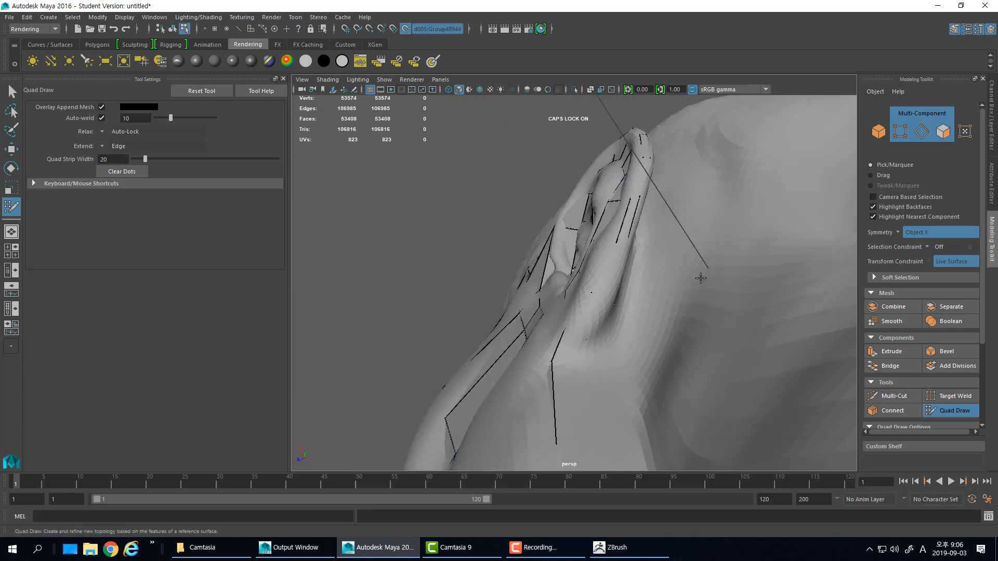
{"action": "mouse_move", "coordinate": [652, 277]}
{"action": "left_mouse_down", "text": "alt"}
{"action": "mouse_move", "coordinate": [631, 297]}
{"action": "mouse_move", "coordinate": [568, 464]}
{"action": "left_mouse_up", "text": "alt"}
{"action": "middle_click_drag", "start_coordinate": [569, 463], "coordinate": [644, 299], "text": "alt"}
{"action": "mouse_move", "coordinate": [644, 299]}
{"action": "left_mouse_down", "text": "alt"}
{"action": "mouse_move", "coordinate": [597, 323]}
{"action": "mouse_move", "coordinate": [587, 272]}
{"action": "mouse_move", "coordinate": [694, 241]}
{"action": "mouse_move", "coordinate": [643, 282]}
{"action": "left_mouse_up", "text": "alt"}
{"action": "right_click_drag", "start_coordinate": [662, 282], "coordinate": [591, 249], "text": "alt"}
{"action": "left_click_drag", "start_coordinate": [590, 249], "coordinate": [540, 295], "text": "alt"}
{"action": "right_click_drag", "start_coordinate": [541, 295], "coordinate": [535, 157], "text": "alt"}
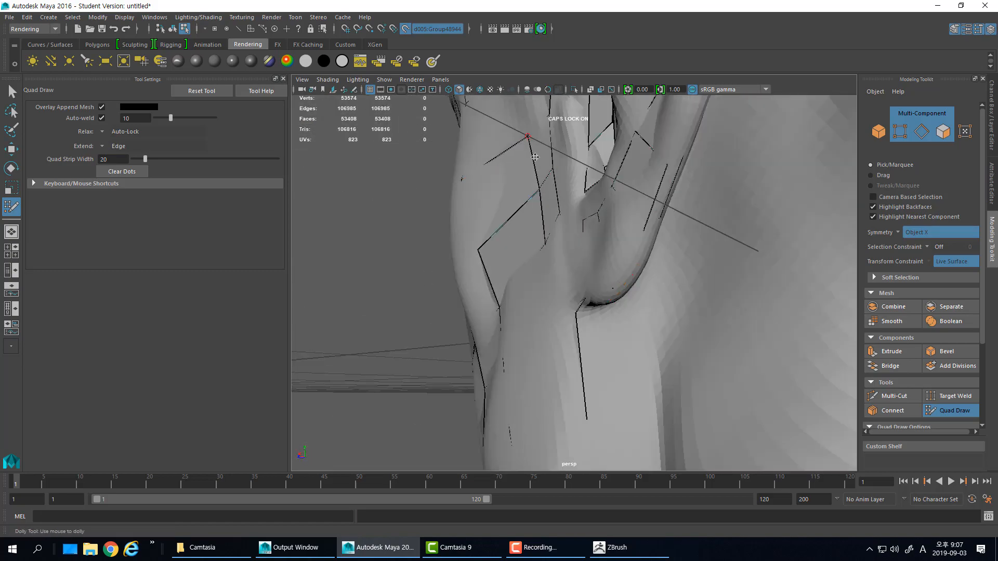
{"action": "left_click", "coordinate": [592, 89]}
{"action": "mouse_move", "coordinate": [619, 234]}
{"action": "left_mouse_down", "text": "alt"}
{"action": "mouse_move", "coordinate": [659, 270]}
{"action": "mouse_move", "coordinate": [632, 225]}
{"action": "mouse_move", "coordinate": [653, 207]}
{"action": "mouse_move", "coordinate": [640, 215]}
{"action": "mouse_move", "coordinate": [727, 251]}
{"action": "mouse_move", "coordinate": [638, 267]}
{"action": "mouse_move", "coordinate": [615, 225]}
{"action": "left_mouse_up", "text": "alt"}
{"action": "middle_click_drag", "start_coordinate": [615, 225], "coordinate": [604, 212], "text": "alt"}
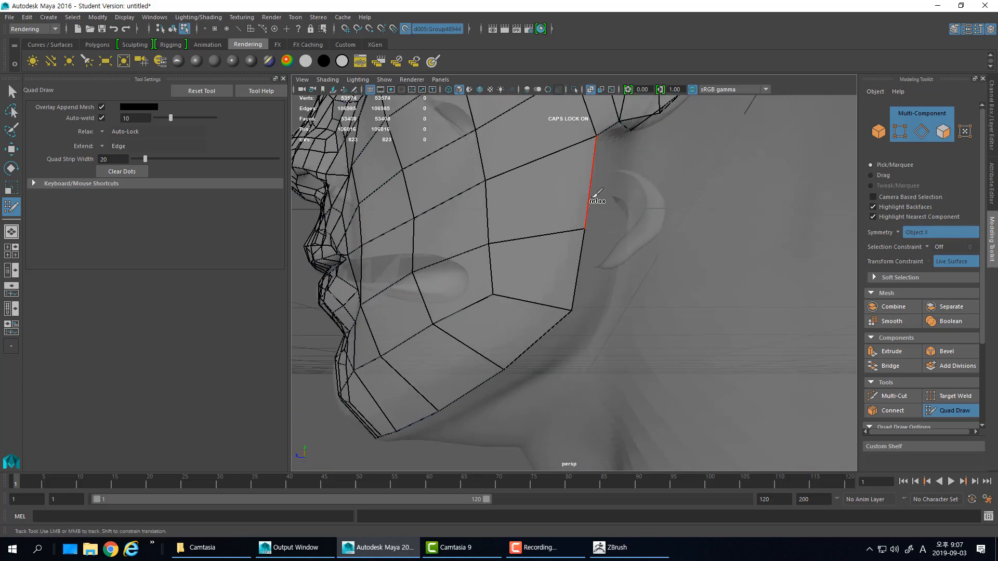
Extend the rear jaw edge below the ear backward by one quad and fill the gap up to the lobe
{"action": "left_click_drag", "start_coordinate": [589, 203], "coordinate": [650, 136]}
{"action": "middle_click_drag", "start_coordinate": [650, 137], "coordinate": [615, 185], "text": "alt"}
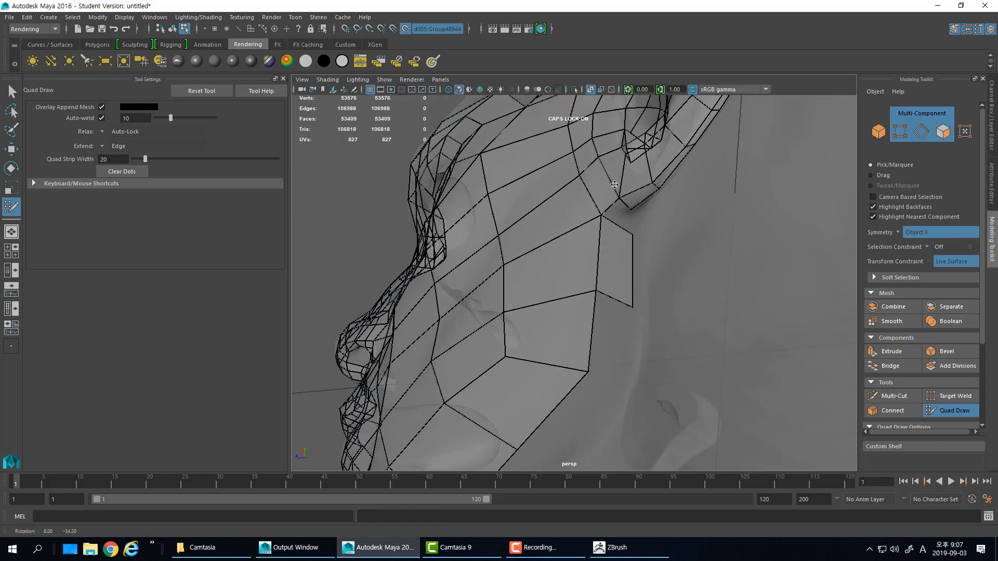
{"action": "left_click", "coordinate": [621, 212], "text": "shift"}
{"action": "left_click_drag", "start_coordinate": [637, 258], "coordinate": [648, 333], "text": "alt"}
{"action": "middle_click_drag", "start_coordinate": [648, 332], "coordinate": [641, 185], "text": "alt"}
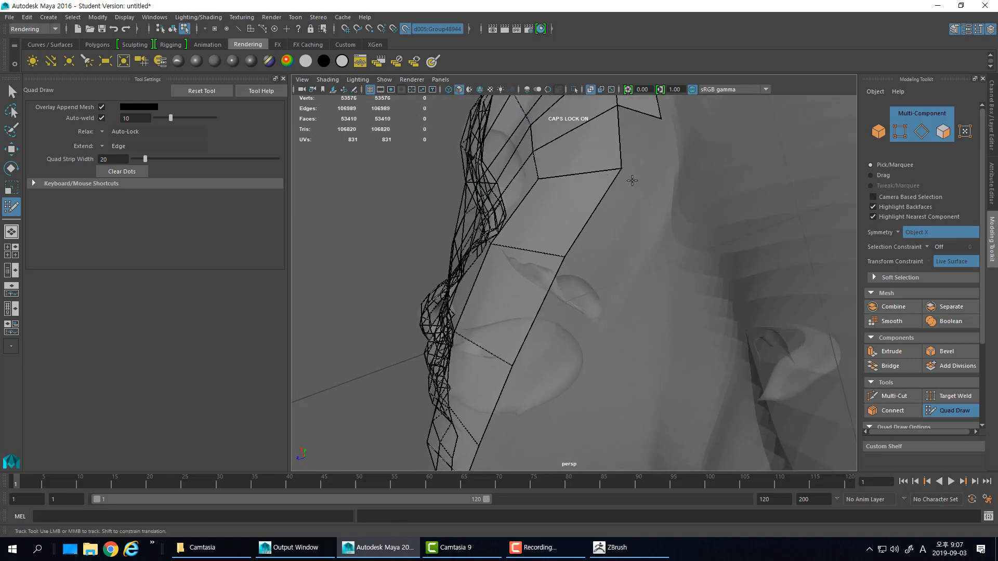
Add the adjoining quad at the jaw corner, and extend a row of four quads from the jaw edge under the chin to the centre line
{"action": "left_click", "coordinate": [628, 149]}
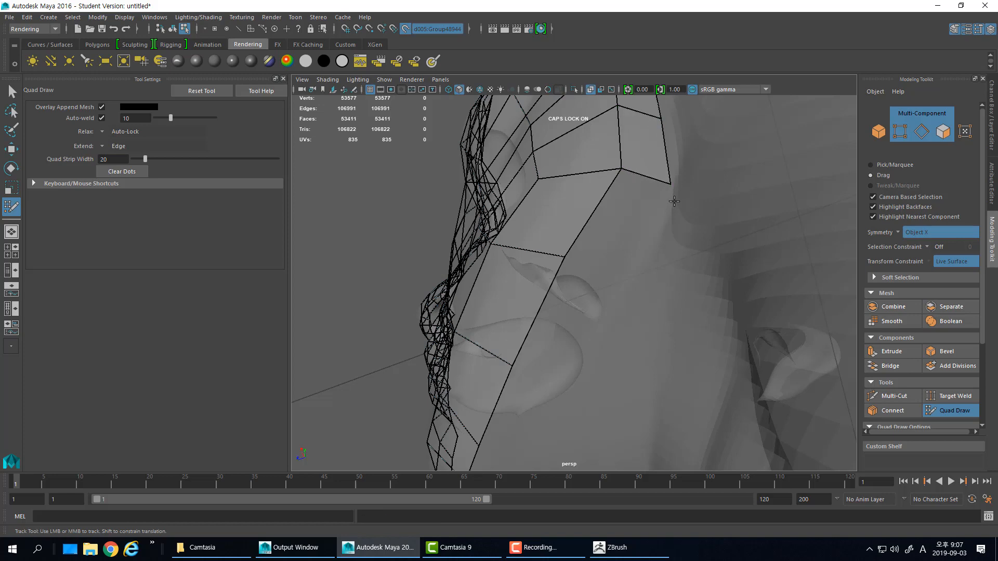
{"action": "left_click_drag", "start_coordinate": [668, 203], "coordinate": [564, 290], "text": "alt"}
{"action": "right_click_drag", "start_coordinate": [564, 289], "coordinate": [601, 267], "text": "alt"}
{"action": "left_click_drag", "start_coordinate": [602, 268], "coordinate": [537, 258], "text": "alt"}
{"action": "key", "text": "ctrl+z"}
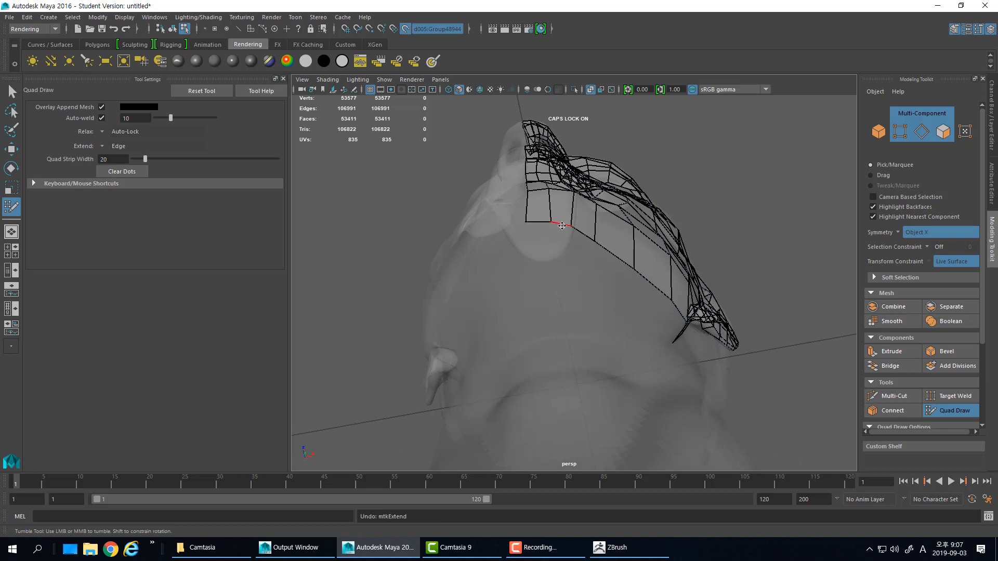
{"action": "left_click_drag", "start_coordinate": [562, 225], "coordinate": [579, 256]}
{"action": "key", "text": "ctrl+z"}
{"action": "key", "text": "Tab"}
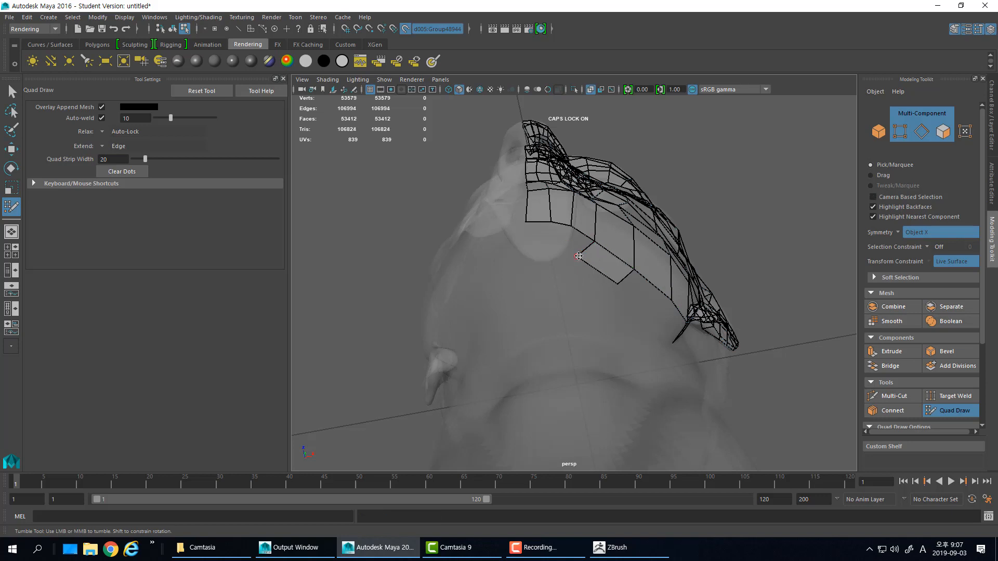
{"action": "left_click_drag", "start_coordinate": [620, 285], "coordinate": [614, 294]}
{"action": "mouse_move", "coordinate": [536, 228]}
{"action": "middle_mouse_down"}
{"action": "mouse_move", "coordinate": [532, 260]}
{"action": "mouse_move", "coordinate": [529, 242]}
{"action": "middle_mouse_up"}
{"action": "left_click_drag", "start_coordinate": [527, 242], "coordinate": [522, 238]}
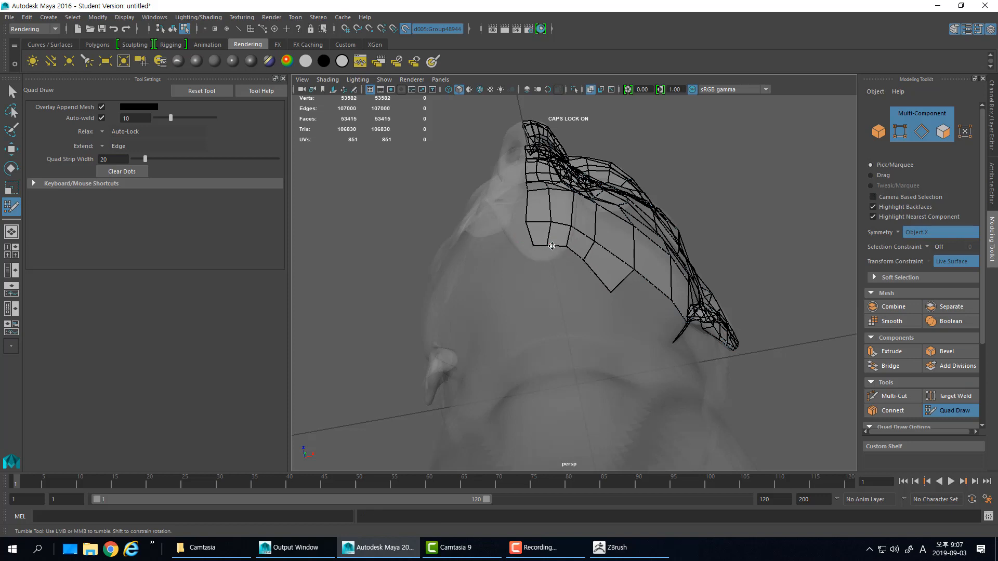
{"action": "left_click_drag", "start_coordinate": [543, 248], "coordinate": [540, 249]}
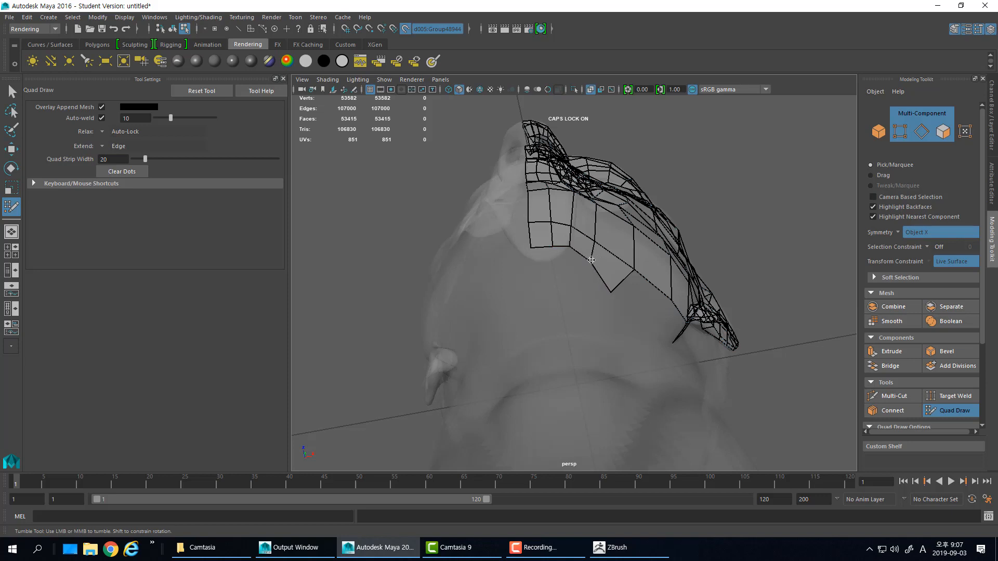
Extend a second row of quads backward beneath the chin and pull its outermost vertex in to even out the row
{"action": "left_click_drag", "start_coordinate": [603, 240], "coordinate": [590, 333], "text": "alt"}
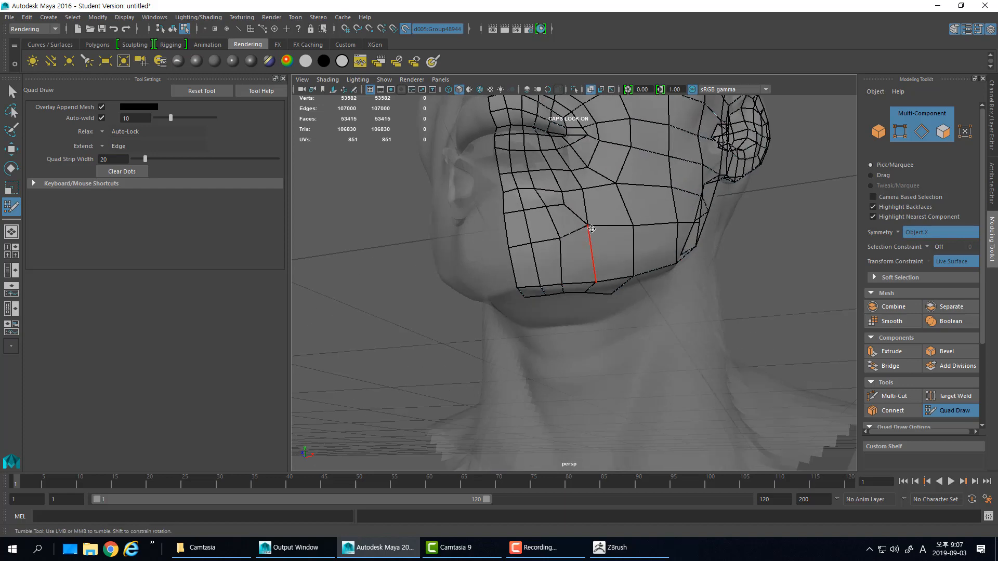
{"action": "left_click_drag", "start_coordinate": [593, 228], "coordinate": [605, 299], "text": "alt"}
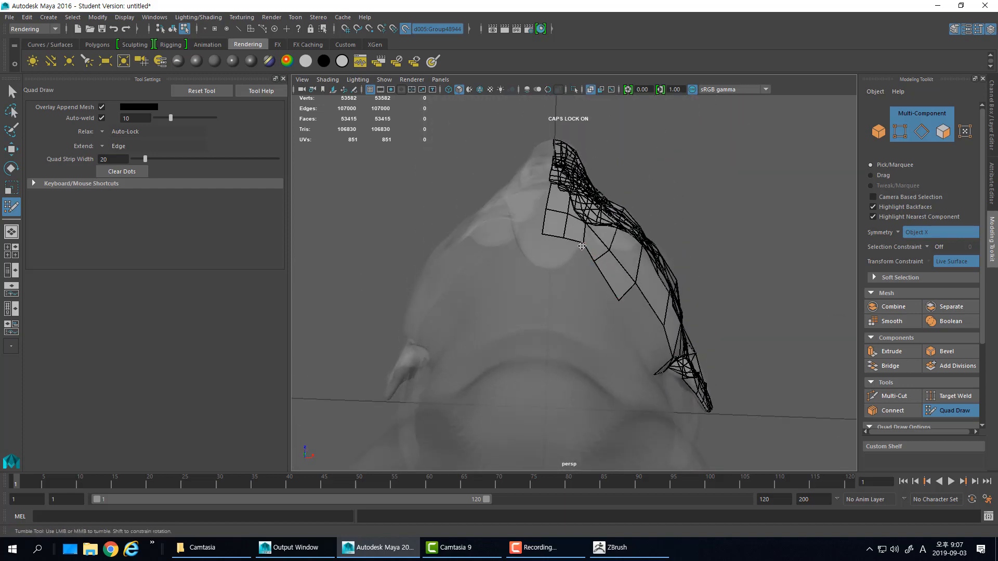
{"action": "mouse_move", "coordinate": [559, 245]}
{"action": "left_mouse_down"}
{"action": "mouse_move", "coordinate": [537, 300]}
{"action": "mouse_move", "coordinate": [551, 302]}
{"action": "left_mouse_up"}
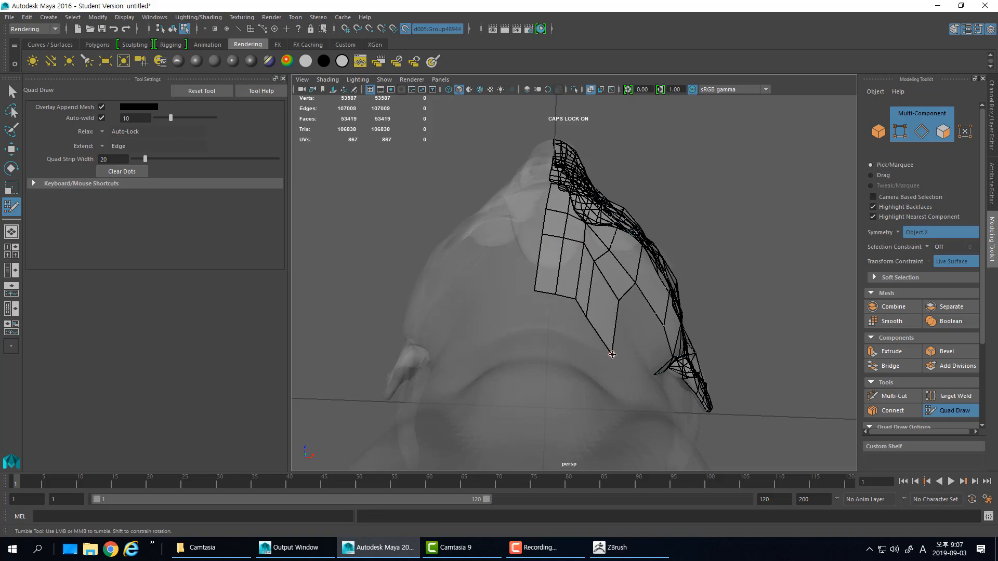
{"action": "left_click_drag", "start_coordinate": [615, 352], "coordinate": [611, 321]}
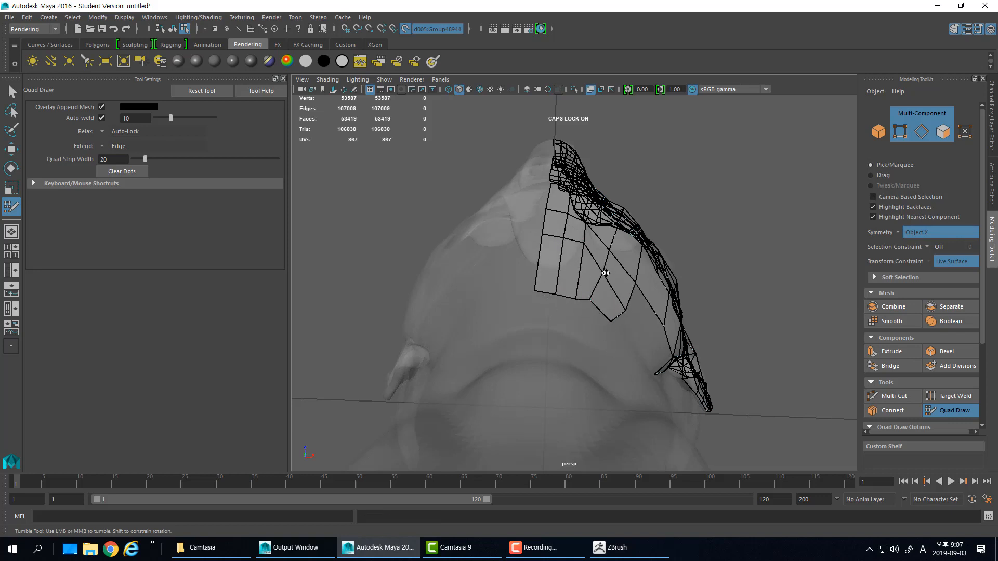
Continue the quads along the underside of the jaw, extending them back to the jaw corner
{"action": "mouse_move", "coordinate": [593, 309]}
{"action": "left_mouse_down", "text": "alt"}
{"action": "mouse_move", "coordinate": [574, 365]}
{"action": "mouse_move", "coordinate": [618, 286]}
{"action": "mouse_move", "coordinate": [616, 257]}
{"action": "mouse_move", "coordinate": [662, 276]}
{"action": "mouse_move", "coordinate": [668, 263]}
{"action": "mouse_move", "coordinate": [634, 268]}
{"action": "mouse_move", "coordinate": [616, 284]}
{"action": "mouse_move", "coordinate": [617, 260]}
{"action": "left_mouse_up", "text": "alt"}
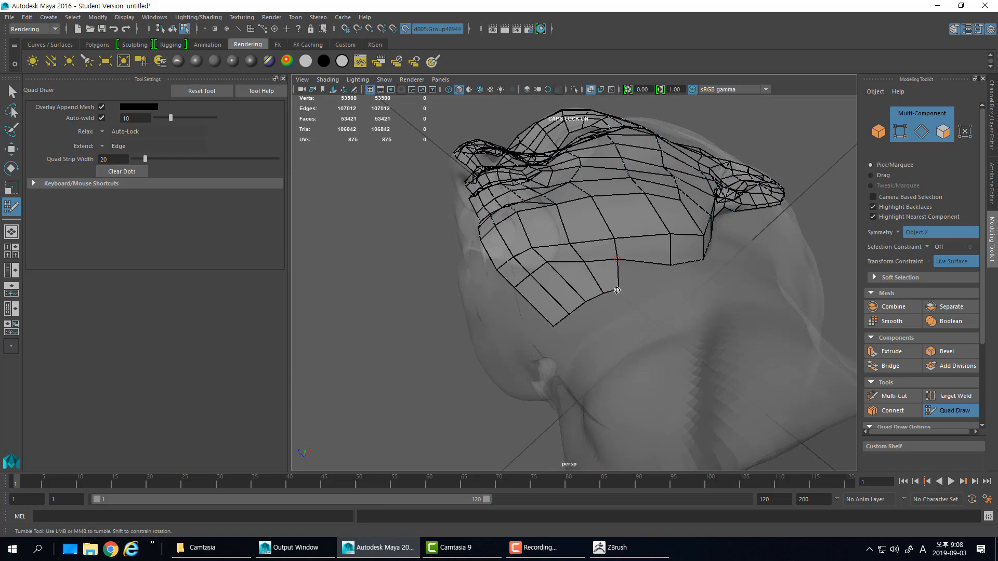
{"action": "mouse_move", "coordinate": [685, 289]}
{"action": "left_mouse_down", "text": "alt"}
{"action": "mouse_move", "coordinate": [582, 250]}
{"action": "mouse_move", "coordinate": [559, 259]}
{"action": "mouse_move", "coordinate": [548, 245]}
{"action": "left_mouse_up", "text": "alt"}
{"action": "left_click_drag", "start_coordinate": [669, 215], "coordinate": [680, 224]}
{"action": "key", "text": "ctrl+z"}
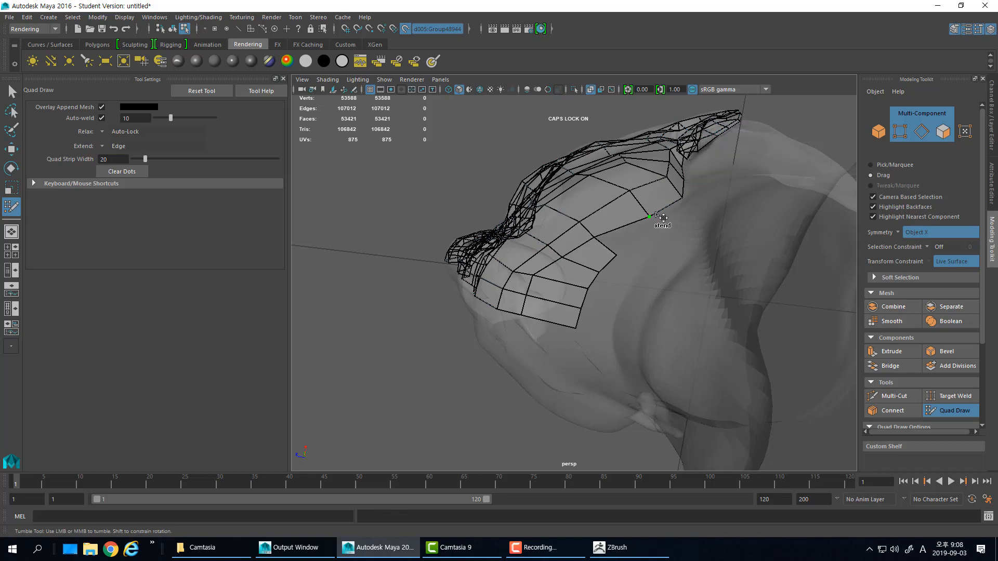
{"action": "mouse_move", "coordinate": [676, 228]}
{"action": "left_mouse_down"}
{"action": "mouse_move", "coordinate": [632, 274]}
{"action": "mouse_move", "coordinate": [677, 255]}
{"action": "mouse_move", "coordinate": [697, 283]}
{"action": "mouse_move", "coordinate": [701, 271]}
{"action": "mouse_move", "coordinate": [670, 266]}
{"action": "mouse_move", "coordinate": [671, 254]}
{"action": "mouse_move", "coordinate": [730, 266]}
{"action": "left_mouse_up"}
{"action": "middle_click_drag", "start_coordinate": [730, 266], "coordinate": [676, 280], "text": "alt"}
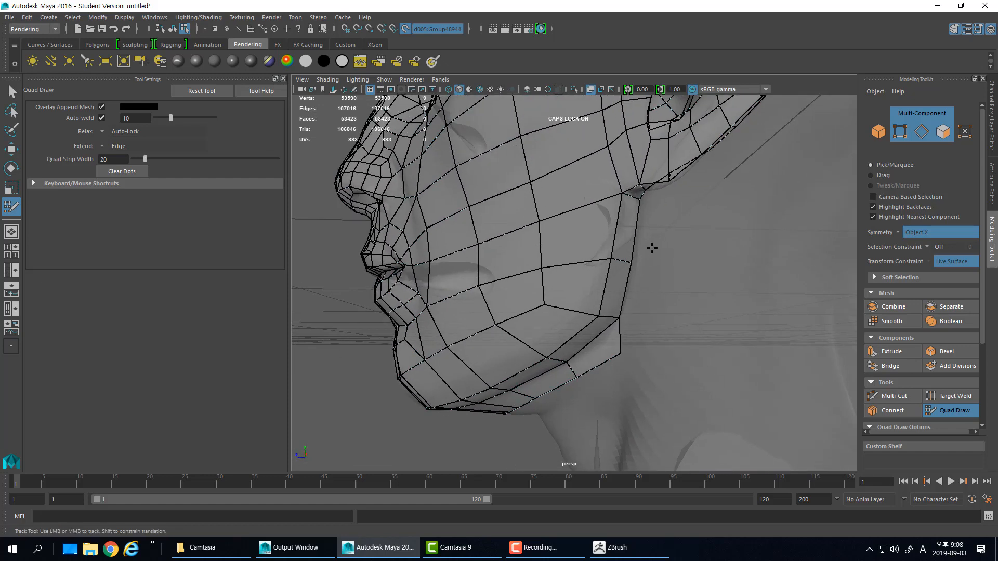
Extend two quads backward from the rear jaw edge below the ear and run a strip of quads down the side of the neck
{"action": "left_click_drag", "start_coordinate": [646, 245], "coordinate": [712, 249]}
{"action": "left_click_drag", "start_coordinate": [626, 289], "coordinate": [707, 317]}
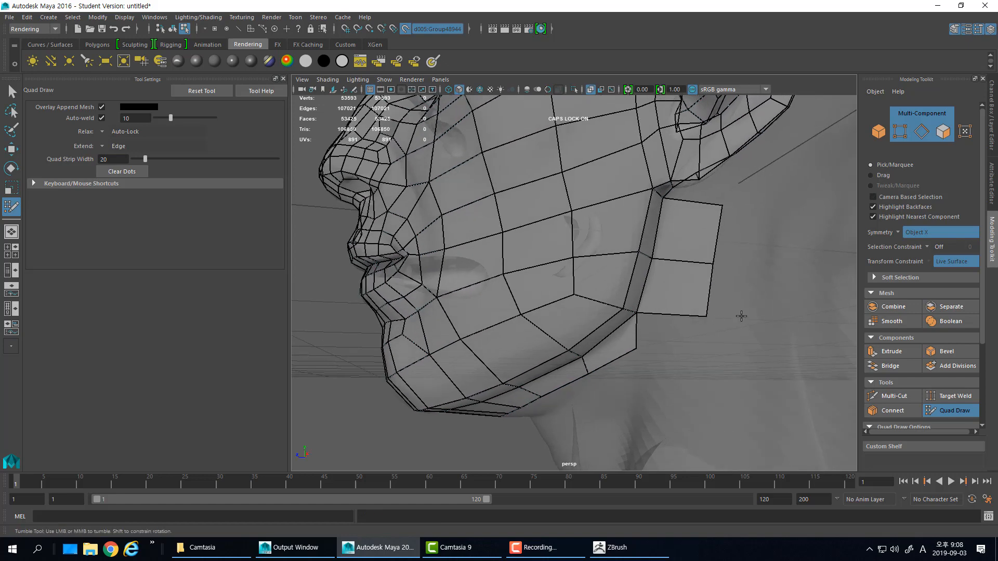
{"action": "right_click_drag", "start_coordinate": [742, 317], "coordinate": [612, 305], "text": "alt"}
{"action": "left_click_drag", "start_coordinate": [612, 305], "coordinate": [563, 374], "text": "alt"}
{"action": "mouse_move", "coordinate": [579, 339]}
{"action": "left_mouse_down"}
{"action": "mouse_move", "coordinate": [555, 399]}
{"action": "mouse_move", "coordinate": [628, 314]}
{"action": "mouse_move", "coordinate": [567, 320]}
{"action": "mouse_move", "coordinate": [587, 347]}
{"action": "mouse_move", "coordinate": [577, 357]}
{"action": "left_mouse_up"}
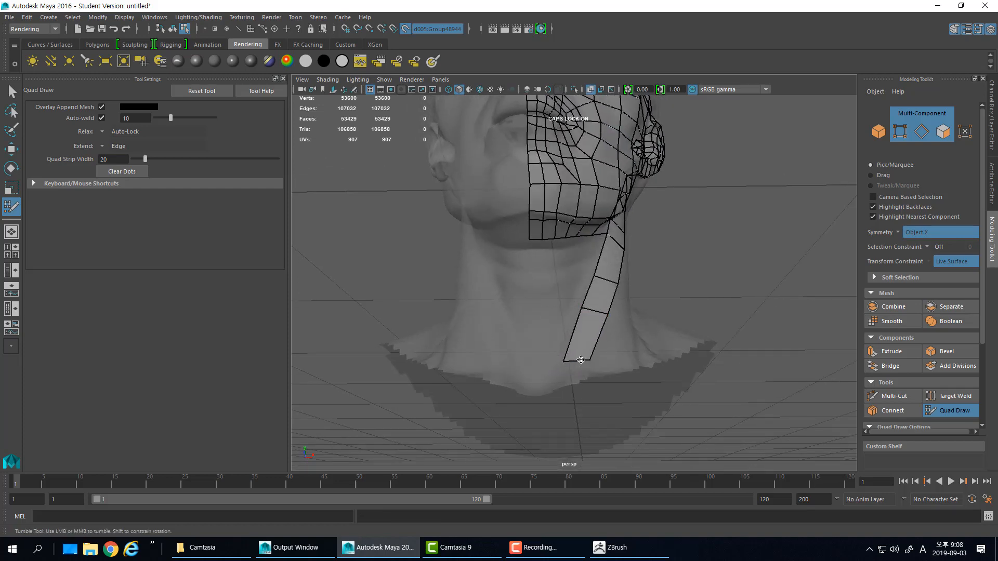
Extend the under-jaw border beside the neck strip by two quads and fill the gap toward the rows under the chin
{"action": "left_click_drag", "start_coordinate": [567, 314], "coordinate": [571, 208], "text": "alt"}
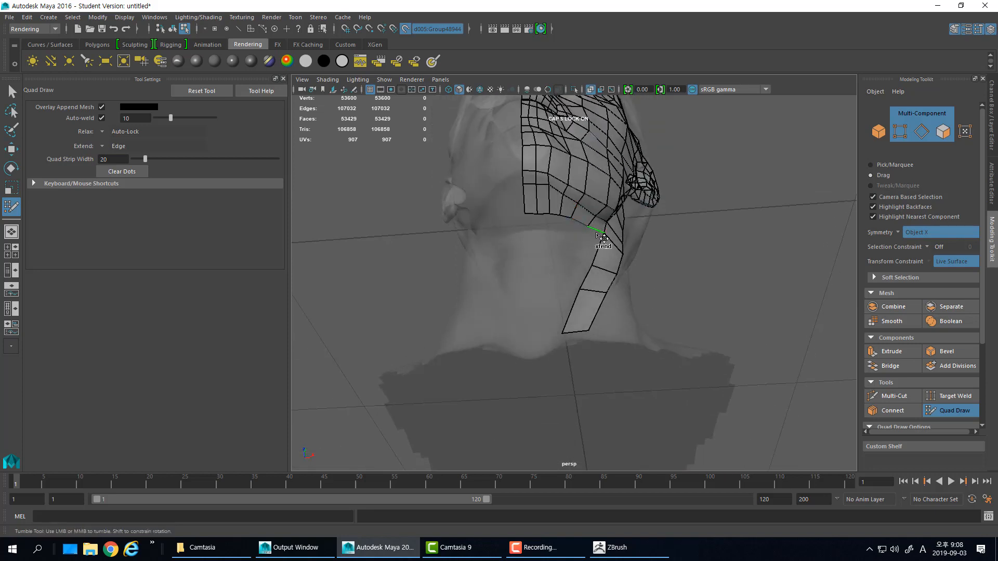
{"action": "mouse_move", "coordinate": [597, 234]}
{"action": "left_mouse_down"}
{"action": "mouse_move", "coordinate": [565, 245]}
{"action": "mouse_move", "coordinate": [586, 213]}
{"action": "mouse_move", "coordinate": [599, 248]}
{"action": "mouse_move", "coordinate": [554, 250]}
{"action": "left_mouse_up"}
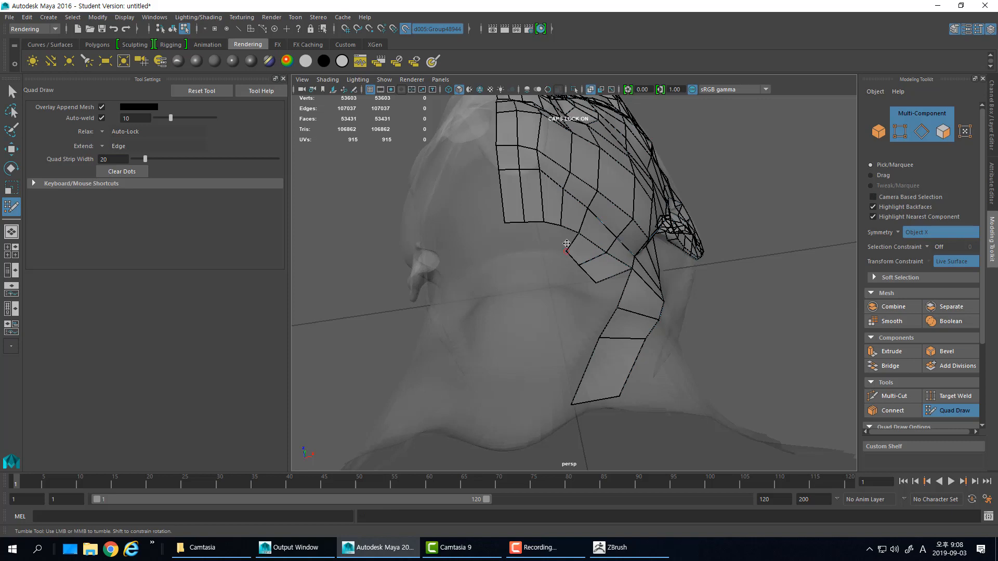
{"action": "left_click", "coordinate": [569, 246], "text": "shift"}
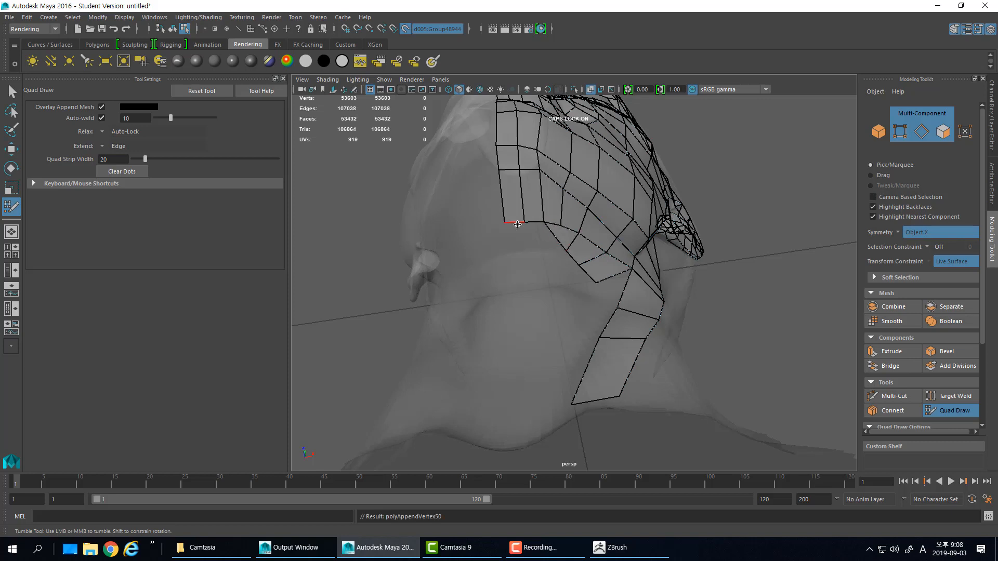
Extend the under-chin border with new quads and continue them to the head's centre line at the upper throat
{"action": "mouse_move", "coordinate": [517, 225]}
{"action": "left_mouse_down"}
{"action": "mouse_move", "coordinate": [522, 264]}
{"action": "mouse_move", "coordinate": [575, 240]}
{"action": "mouse_move", "coordinate": [600, 261]}
{"action": "mouse_move", "coordinate": [578, 240]}
{"action": "mouse_move", "coordinate": [557, 252]}
{"action": "mouse_move", "coordinate": [603, 252]}
{"action": "left_mouse_up"}
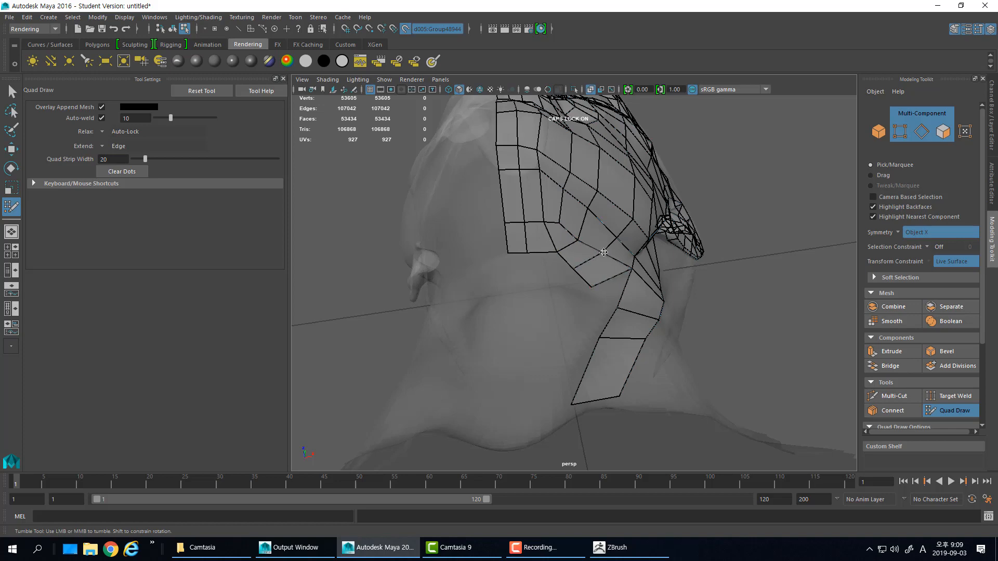
{"action": "left_click_drag", "start_coordinate": [624, 287], "coordinate": [569, 287], "text": "alt"}
{"action": "left_click", "coordinate": [607, 297], "text": "shift"}
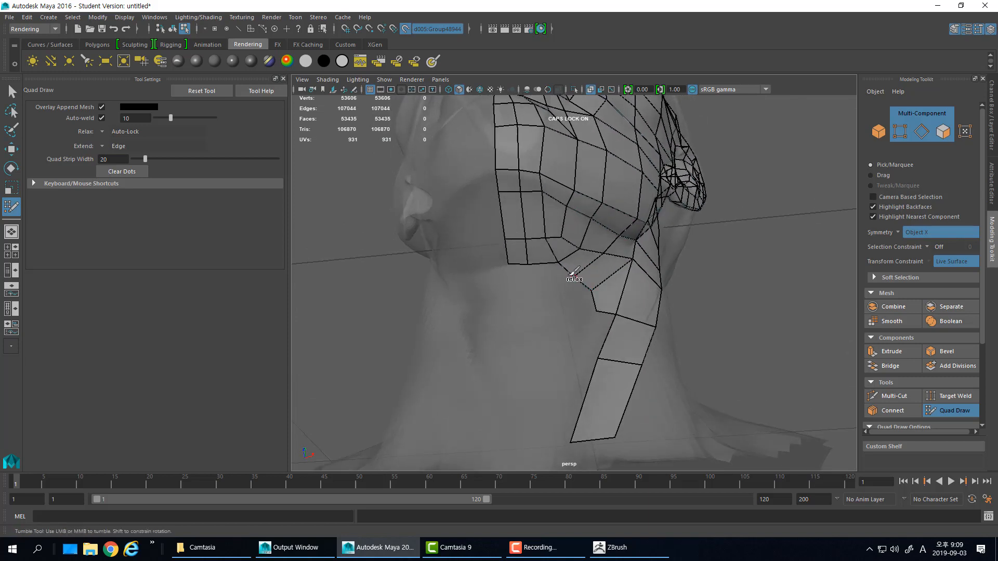
{"action": "mouse_move", "coordinate": [572, 281]}
{"action": "left_mouse_down"}
{"action": "mouse_move", "coordinate": [534, 281]}
{"action": "mouse_move", "coordinate": [530, 265]}
{"action": "mouse_move", "coordinate": [542, 280]}
{"action": "left_mouse_up"}
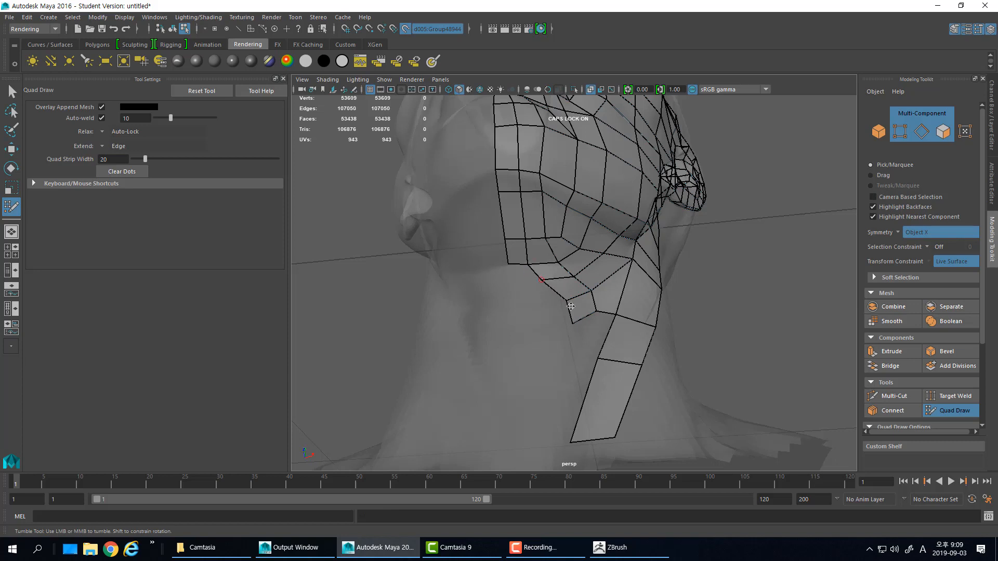
{"action": "left_click_drag", "start_coordinate": [571, 316], "coordinate": [554, 311]}
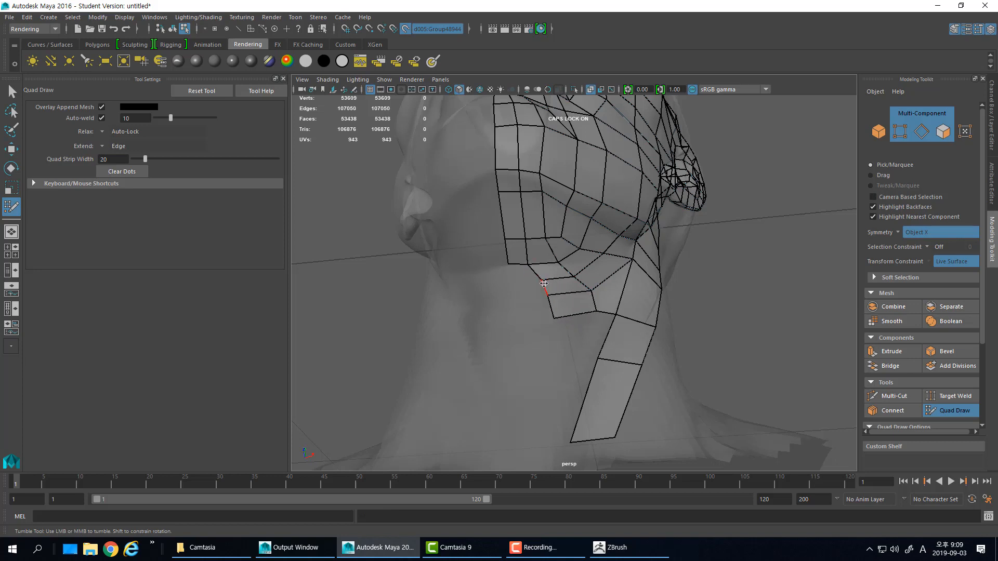
{"action": "middle_click_drag", "start_coordinate": [550, 297], "coordinate": [525, 294]}
{"action": "left_click_drag", "start_coordinate": [532, 320], "coordinate": [519, 323]}
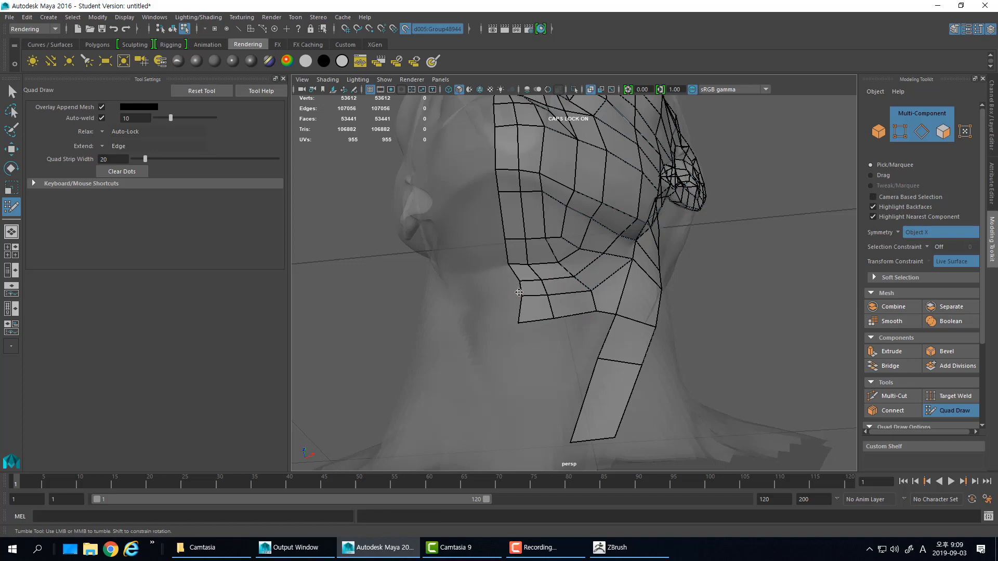
Fill the gap between the upper throat and the side neck strip with quads, and reposition their shared vertex
{"action": "right_click_drag", "start_coordinate": [581, 318], "coordinate": [575, 339], "text": "alt"}
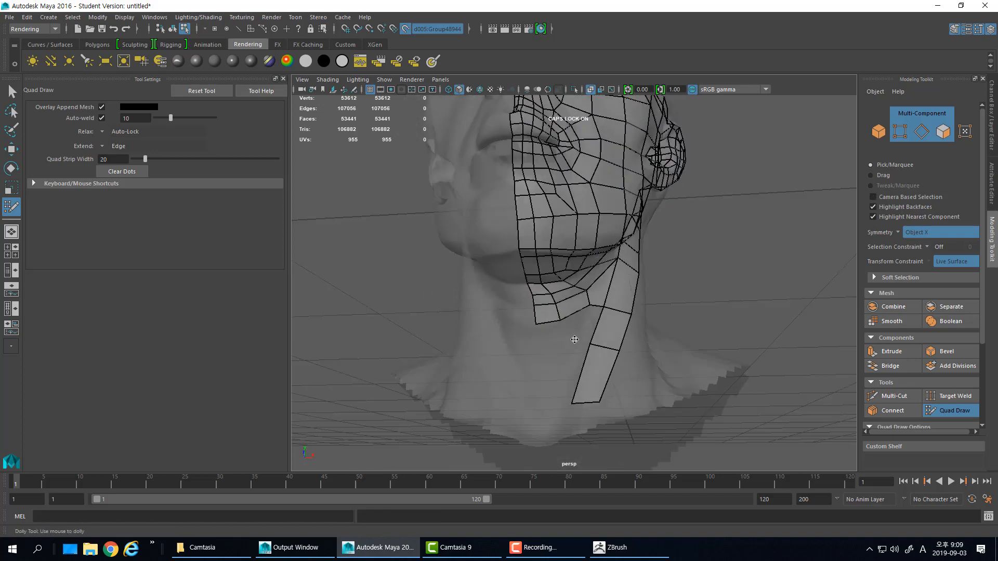
{"action": "left_click_drag", "start_coordinate": [575, 339], "coordinate": [570, 317], "text": "alt"}
{"action": "right_click_drag", "start_coordinate": [570, 317], "coordinate": [591, 324], "text": "alt"}
{"action": "left_click_drag", "start_coordinate": [592, 324], "coordinate": [567, 348], "text": "alt"}
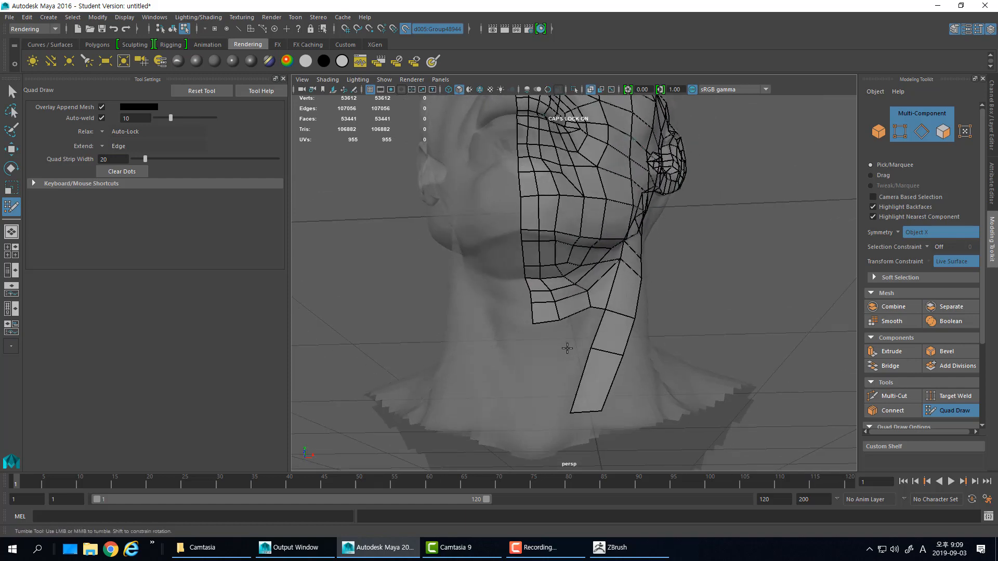
{"action": "left_click", "coordinate": [587, 331], "text": "shift"}
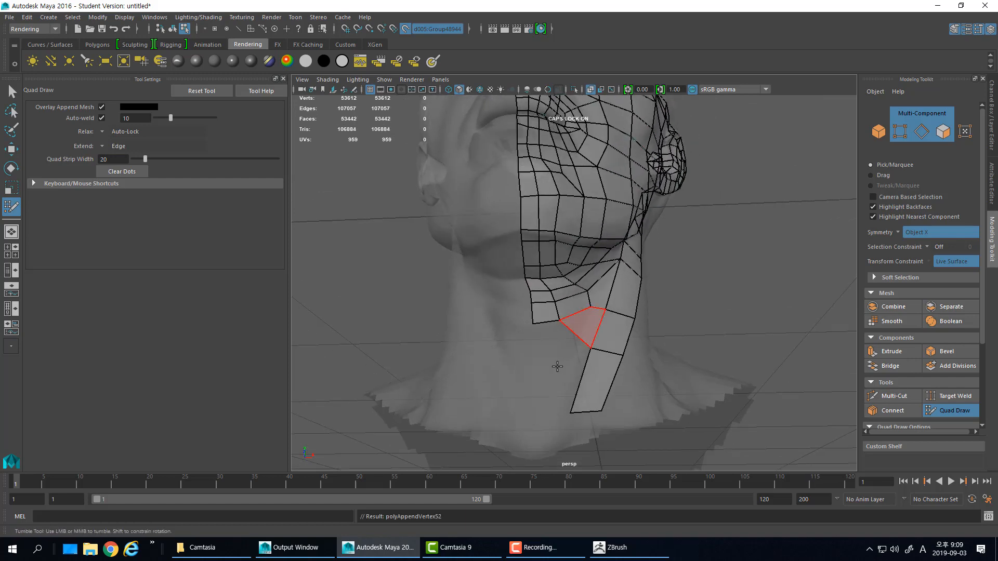
{"action": "left_click", "coordinate": [557, 359]}
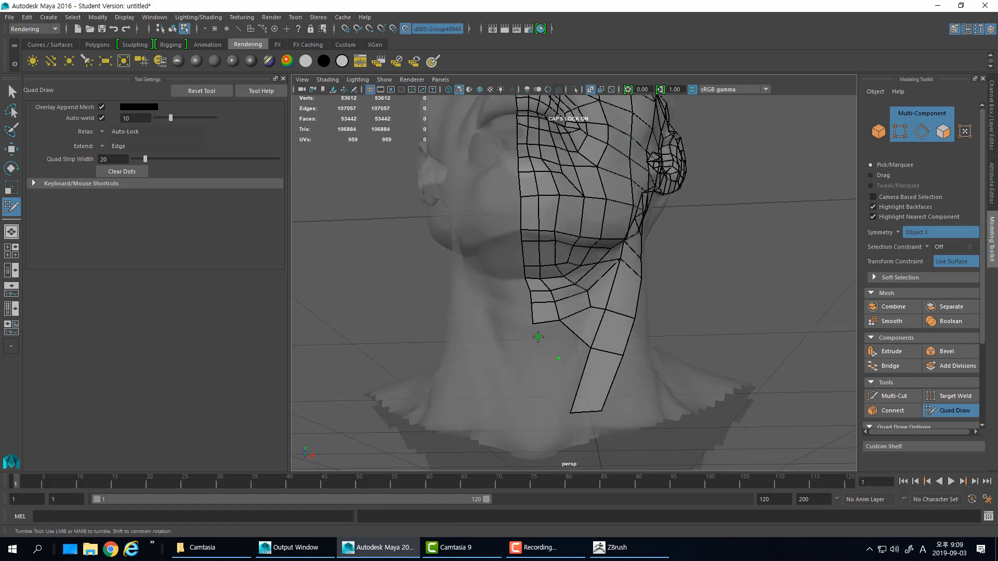
{"action": "left_click", "coordinate": [546, 340], "text": "shift"}
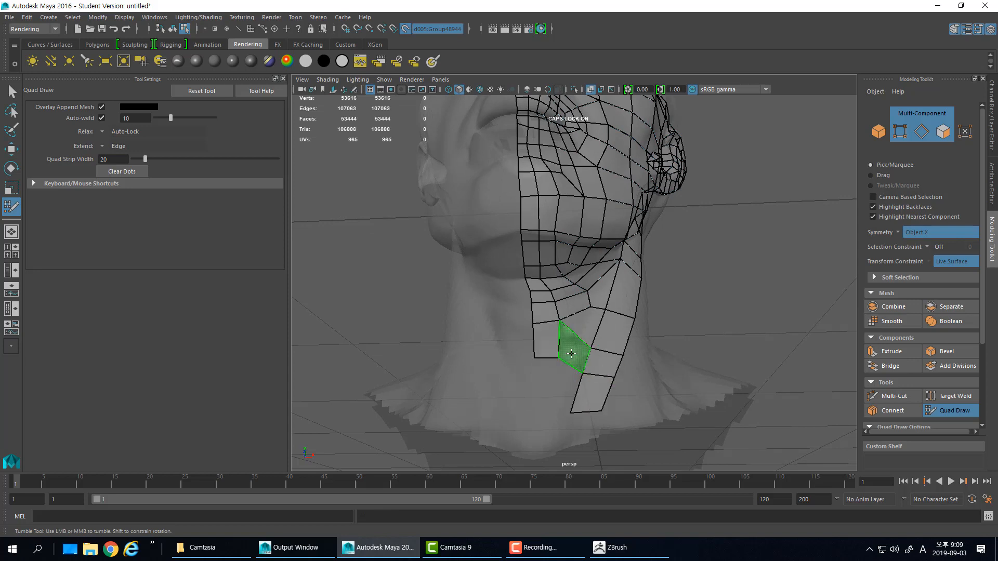
{"action": "left_click", "coordinate": [569, 345], "text": "shift"}
{"action": "mouse_move", "coordinate": [559, 326]}
{"action": "left_mouse_down"}
{"action": "mouse_move", "coordinate": [588, 302]}
{"action": "mouse_move", "coordinate": [572, 302]}
{"action": "mouse_move", "coordinate": [566, 266]}
{"action": "mouse_move", "coordinate": [569, 286]}
{"action": "mouse_move", "coordinate": [606, 248]}
{"action": "mouse_move", "coordinate": [562, 219]}
{"action": "mouse_move", "coordinate": [582, 249]}
{"action": "mouse_move", "coordinate": [604, 329]}
{"action": "left_mouse_up"}
Add a lower row of quads across the front of the throat, joining the bottom of the side neck strip
{"action": "left_click_drag", "start_coordinate": [562, 384], "coordinate": [560, 375], "text": "alt"}
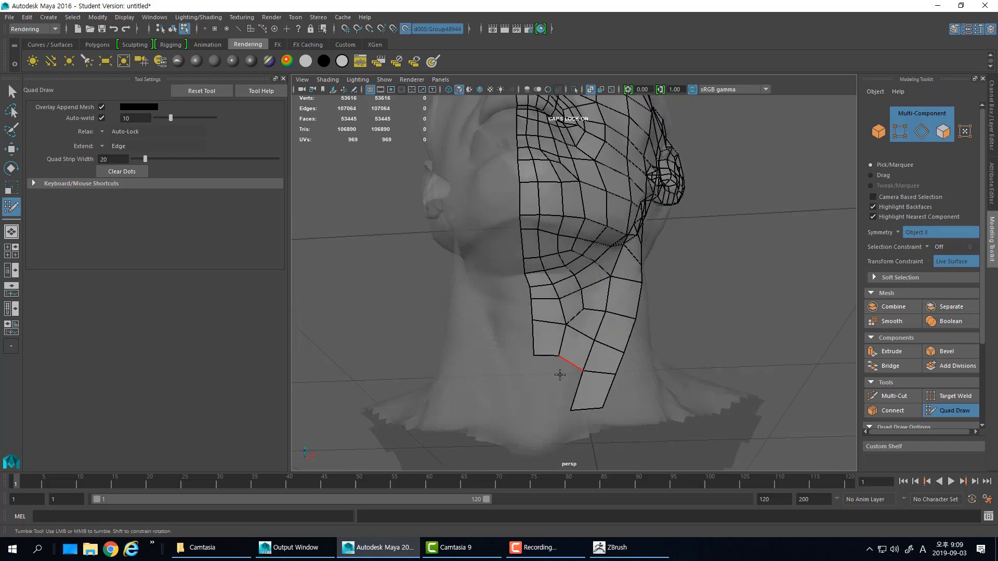
{"action": "left_click", "coordinate": [534, 408]}
{"action": "left_click", "coordinate": [545, 382], "text": "shift"}
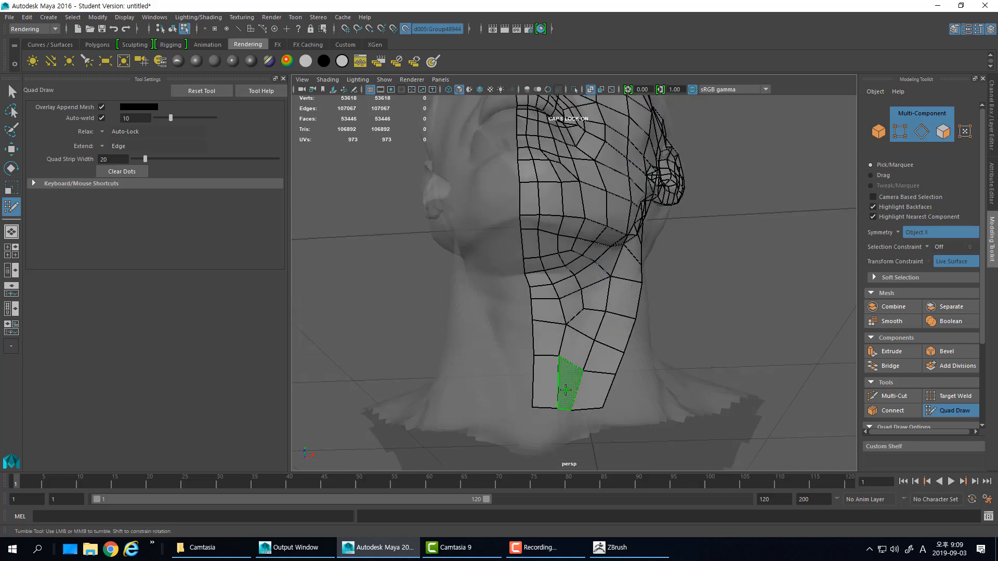
{"action": "left_click", "coordinate": [565, 390], "text": "shift"}
Extend the side neck border backward below the ear with new columns of quads
{"action": "left_click_drag", "start_coordinate": [566, 390], "coordinate": [685, 292], "text": "alt"}
{"action": "left_click_drag", "start_coordinate": [650, 345], "coordinate": [648, 346], "text": "alt"}
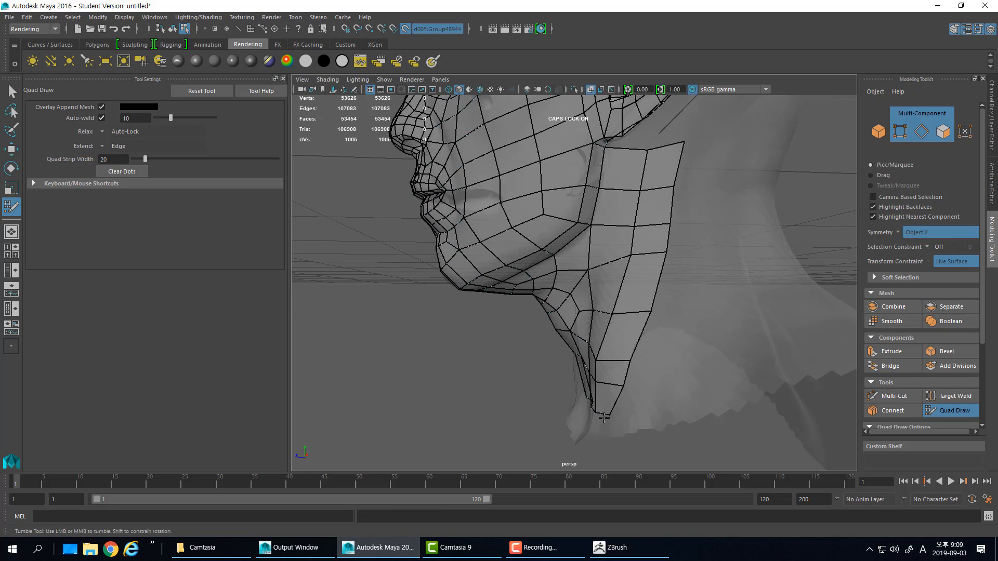
{"action": "mouse_move", "coordinate": [627, 389]}
{"action": "left_mouse_down", "text": "alt"}
{"action": "mouse_move", "coordinate": [623, 333]}
{"action": "mouse_move", "coordinate": [627, 350]}
{"action": "mouse_move", "coordinate": [657, 361]}
{"action": "mouse_move", "coordinate": [632, 311]}
{"action": "left_mouse_up", "text": "alt"}
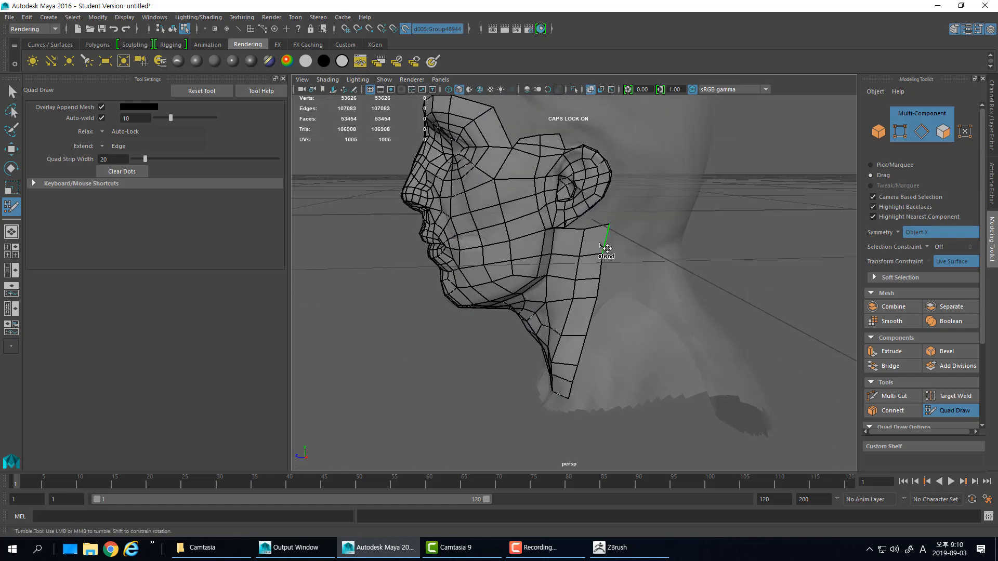
{"action": "middle_click_drag", "start_coordinate": [605, 247], "coordinate": [650, 255]}
{"action": "mouse_move", "coordinate": [654, 283]}
{"action": "left_mouse_down", "text": "alt"}
{"action": "mouse_move", "coordinate": [657, 306]}
{"action": "mouse_move", "coordinate": [641, 294]}
{"action": "mouse_move", "coordinate": [626, 323]}
{"action": "mouse_move", "coordinate": [754, 347]}
{"action": "mouse_move", "coordinate": [654, 347]}
{"action": "left_mouse_up", "text": "alt"}
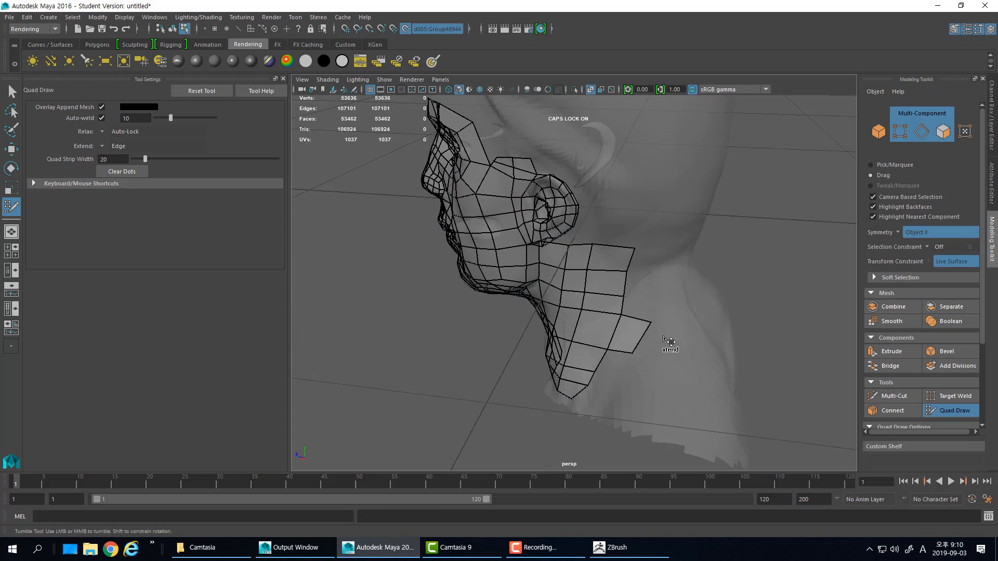
{"action": "mouse_move", "coordinate": [652, 338]}
{"action": "left_mouse_down"}
{"action": "mouse_move", "coordinate": [680, 338]}
{"action": "mouse_move", "coordinate": [606, 254]}
{"action": "mouse_move", "coordinate": [650, 263]}
{"action": "mouse_move", "coordinate": [675, 303]}
{"action": "mouse_move", "coordinate": [627, 292]}
{"action": "mouse_move", "coordinate": [680, 307]}
{"action": "mouse_move", "coordinate": [621, 342]}
{"action": "mouse_move", "coordinate": [705, 299]}
{"action": "left_mouse_up"}
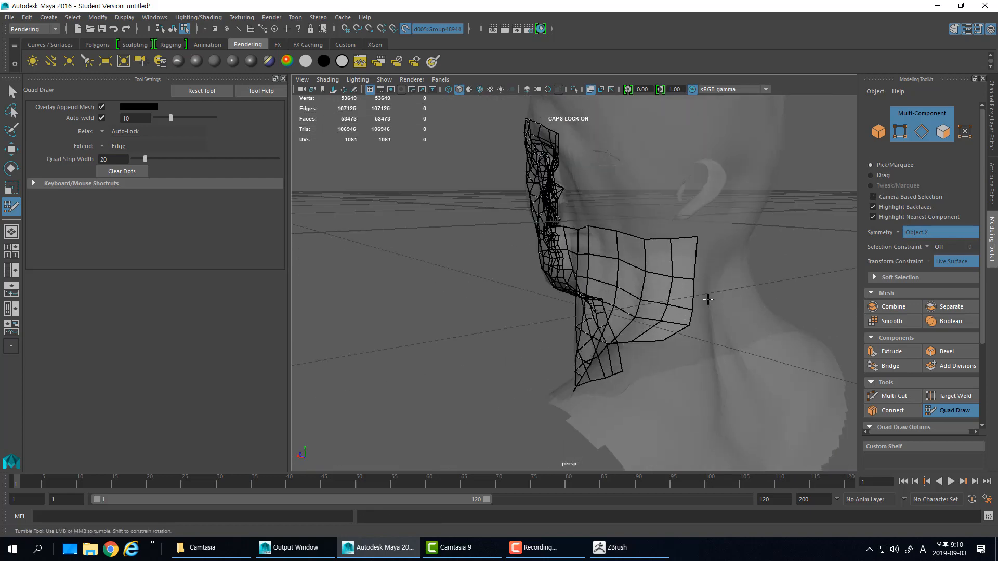
Extend the neck mesh with another column of quads toward the nape and adjust the vertices there
{"action": "mouse_move", "coordinate": [695, 269]}
{"action": "middle_mouse_down"}
{"action": "mouse_move", "coordinate": [735, 282]}
{"action": "mouse_move", "coordinate": [727, 285]}
{"action": "middle_mouse_up"}
{"action": "mouse_move", "coordinate": [727, 284]}
{"action": "left_mouse_down", "text": "alt"}
{"action": "mouse_move", "coordinate": [673, 339]}
{"action": "mouse_move", "coordinate": [711, 349]}
{"action": "mouse_move", "coordinate": [692, 407]}
{"action": "mouse_move", "coordinate": [709, 385]}
{"action": "mouse_move", "coordinate": [710, 317]}
{"action": "left_mouse_up", "text": "alt"}
{"action": "left_click_drag", "start_coordinate": [701, 364], "coordinate": [656, 352], "text": "alt"}
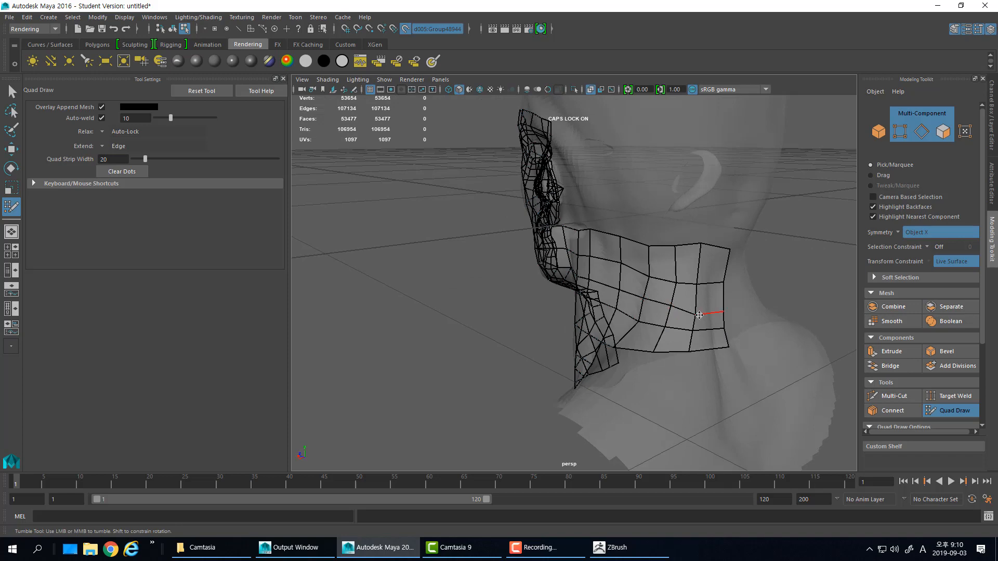
{"action": "left_click_drag", "start_coordinate": [698, 315], "coordinate": [660, 253]}
{"action": "left_click_drag", "start_coordinate": [698, 326], "coordinate": [686, 333], "text": "alt"}
Extend the back neck border downward with quads, and insert a horizontal edge loop around the neck and a vertical one near the nape
{"action": "middle_click_drag", "start_coordinate": [669, 313], "coordinate": [691, 384]}
{"action": "mouse_move", "coordinate": [691, 383]}
{"action": "left_mouse_down", "text": "alt"}
{"action": "mouse_move", "coordinate": [678, 363]}
{"action": "mouse_move", "coordinate": [625, 343]}
{"action": "mouse_move", "coordinate": [686, 363]}
{"action": "mouse_move", "coordinate": [652, 328]}
{"action": "mouse_move", "coordinate": [688, 331]}
{"action": "mouse_move", "coordinate": [697, 386]}
{"action": "mouse_move", "coordinate": [712, 350]}
{"action": "mouse_move", "coordinate": [720, 431]}
{"action": "mouse_move", "coordinate": [740, 338]}
{"action": "mouse_move", "coordinate": [662, 348]}
{"action": "mouse_move", "coordinate": [663, 391]}
{"action": "mouse_move", "coordinate": [665, 371]}
{"action": "left_mouse_up", "text": "alt"}
{"action": "key", "text": "ctrl+z"}
{"action": "key", "text": "Caps_Lock"}
{"action": "left_click", "coordinate": [689, 255], "text": "ctrl"}
{"action": "left_click", "coordinate": [711, 277], "text": "ctrl"}
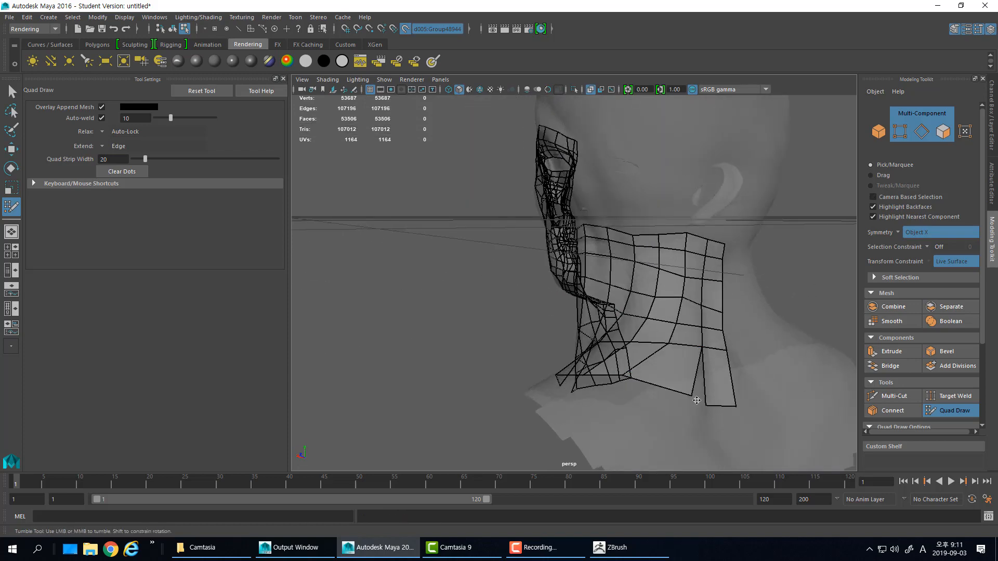
Weld the loose vertex at the neck base and fill the gaps between the front and back neck faces with quads
{"action": "left_click_drag", "start_coordinate": [697, 400], "coordinate": [622, 383]}
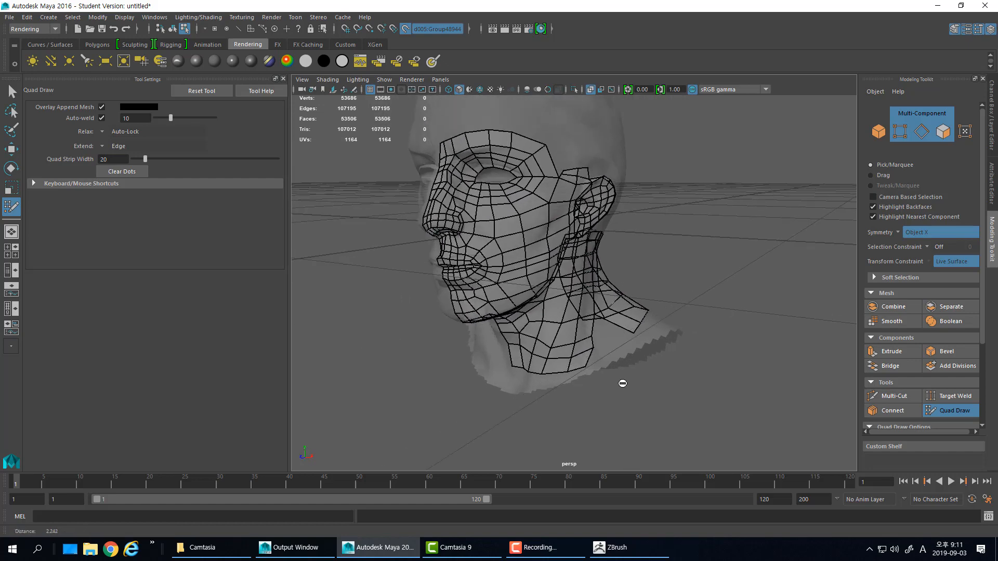
{"action": "right_click_drag", "start_coordinate": [622, 383], "coordinate": [596, 355], "text": "alt"}
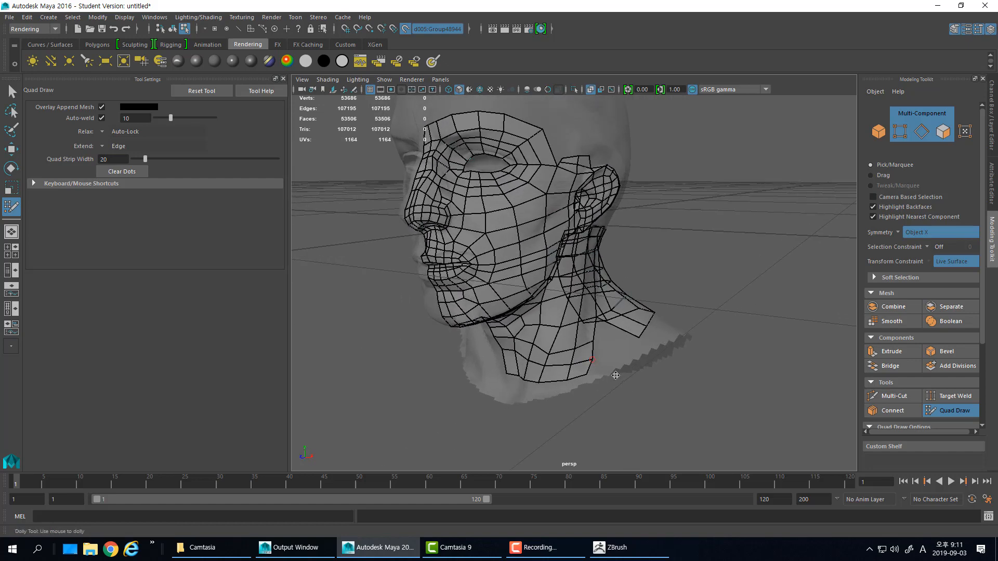
{"action": "mouse_move", "coordinate": [616, 375]}
{"action": "left_mouse_down", "text": "alt"}
{"action": "mouse_move", "coordinate": [633, 358]}
{"action": "mouse_move", "coordinate": [614, 354]}
{"action": "mouse_move", "coordinate": [609, 391]}
{"action": "mouse_move", "coordinate": [576, 375]}
{"action": "mouse_move", "coordinate": [663, 371]}
{"action": "mouse_move", "coordinate": [665, 351]}
{"action": "mouse_move", "coordinate": [622, 410]}
{"action": "left_mouse_up", "text": "alt"}
{"action": "left_click", "coordinate": [617, 342], "text": "shift"}
{"action": "middle_click_drag", "start_coordinate": [622, 410], "coordinate": [594, 370], "text": "alt"}
{"action": "scroll", "coordinate": [594, 370], "scroll_direction": "up", "scroll_amount": 5}
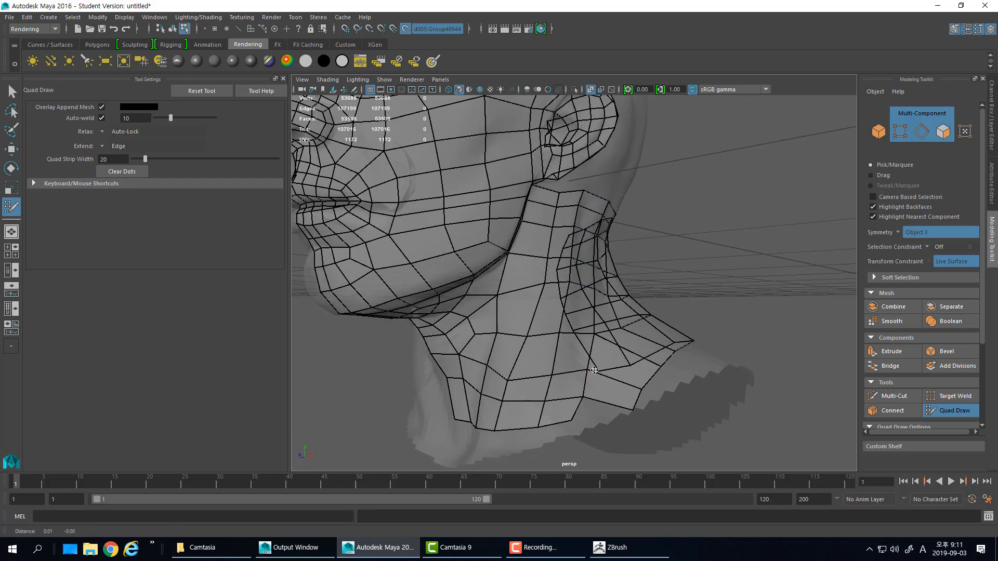
{"action": "left_click_drag", "start_coordinate": [594, 371], "coordinate": [589, 399], "text": "alt"}
{"action": "left_click", "coordinate": [574, 388], "text": "shift"}
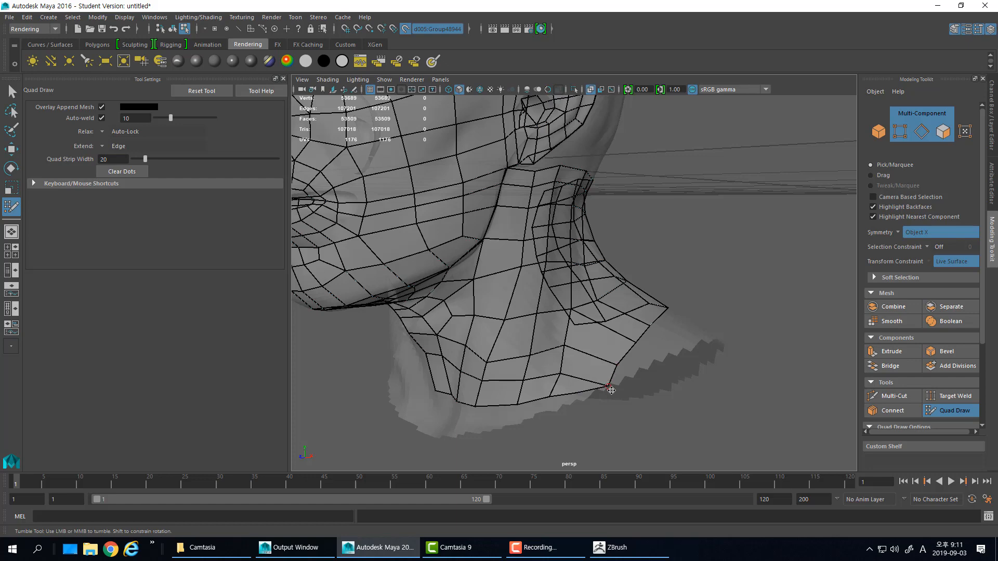
Reposition the border vertices at the temple and fill the notch between the brow and the ear with a quad
{"action": "scroll", "coordinate": [610, 404], "scroll_direction": "up", "scroll_amount": 2}
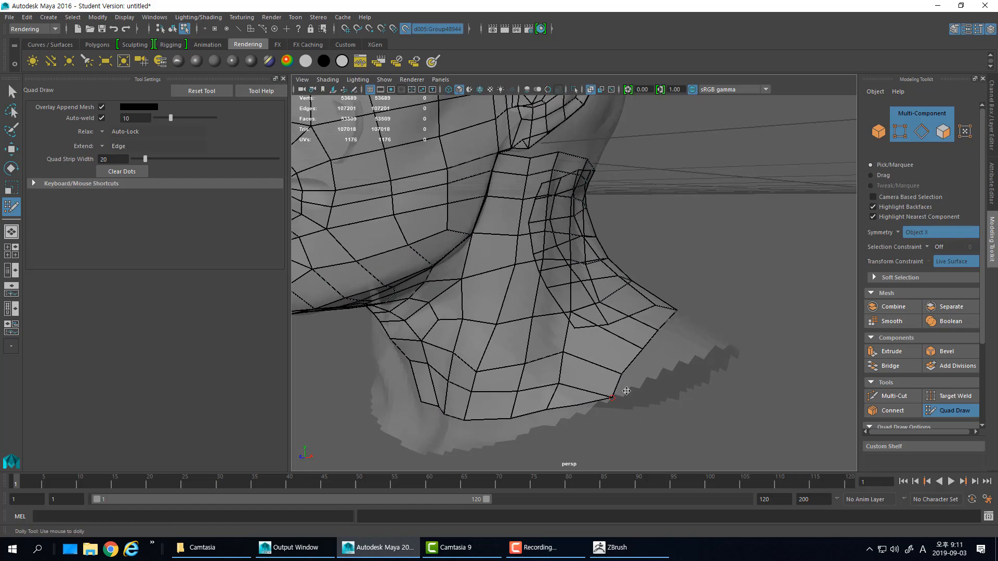
{"action": "mouse_move", "coordinate": [626, 391]}
{"action": "left_mouse_down", "text": "alt"}
{"action": "mouse_move", "coordinate": [609, 393]}
{"action": "mouse_move", "coordinate": [630, 378]}
{"action": "mouse_move", "coordinate": [602, 328]}
{"action": "left_mouse_up", "text": "alt"}
{"action": "middle_click_drag", "start_coordinate": [597, 327], "coordinate": [580, 428], "text": "alt"}
{"action": "left_click_drag", "start_coordinate": [556, 306], "coordinate": [588, 314], "text": "alt"}
{"action": "middle_click_drag", "start_coordinate": [588, 268], "coordinate": [618, 351], "text": "alt"}
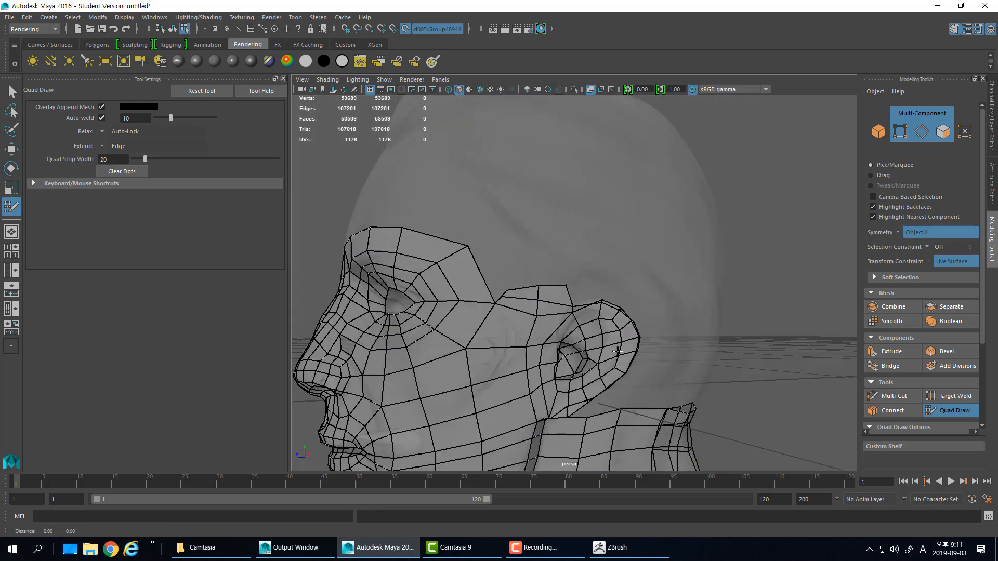
{"action": "left_click_drag", "start_coordinate": [618, 352], "coordinate": [485, 261], "text": "alt"}
{"action": "mouse_move", "coordinate": [565, 297]}
{"action": "left_mouse_down", "text": "alt"}
{"action": "mouse_move", "coordinate": [541, 288]}
{"action": "mouse_move", "coordinate": [569, 308]}
{"action": "mouse_move", "coordinate": [560, 273]}
{"action": "left_mouse_up", "text": "alt"}
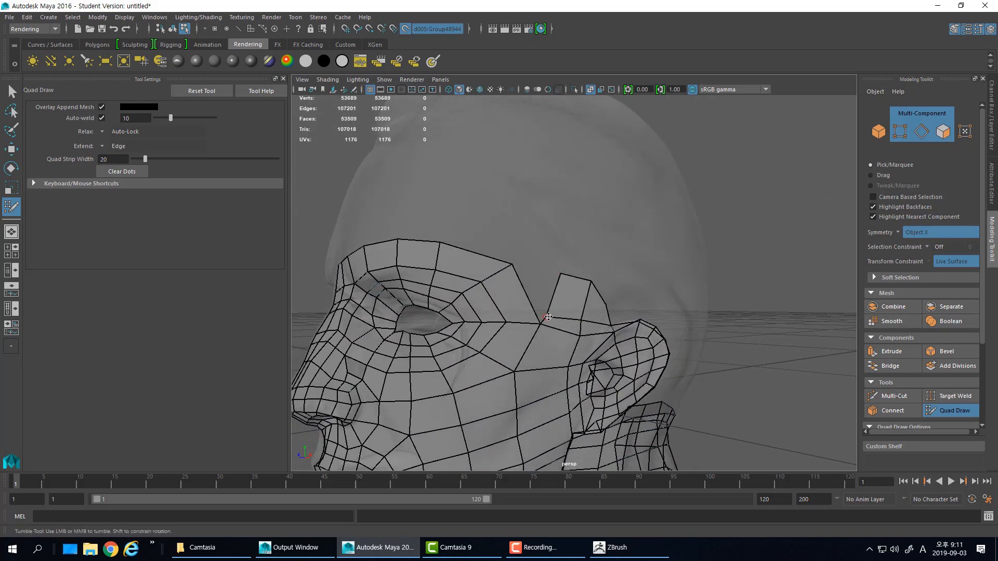
{"action": "mouse_move", "coordinate": [548, 317]}
{"action": "left_mouse_down"}
{"action": "mouse_move", "coordinate": [566, 303]}
{"action": "mouse_move", "coordinate": [585, 316]}
{"action": "left_mouse_up"}
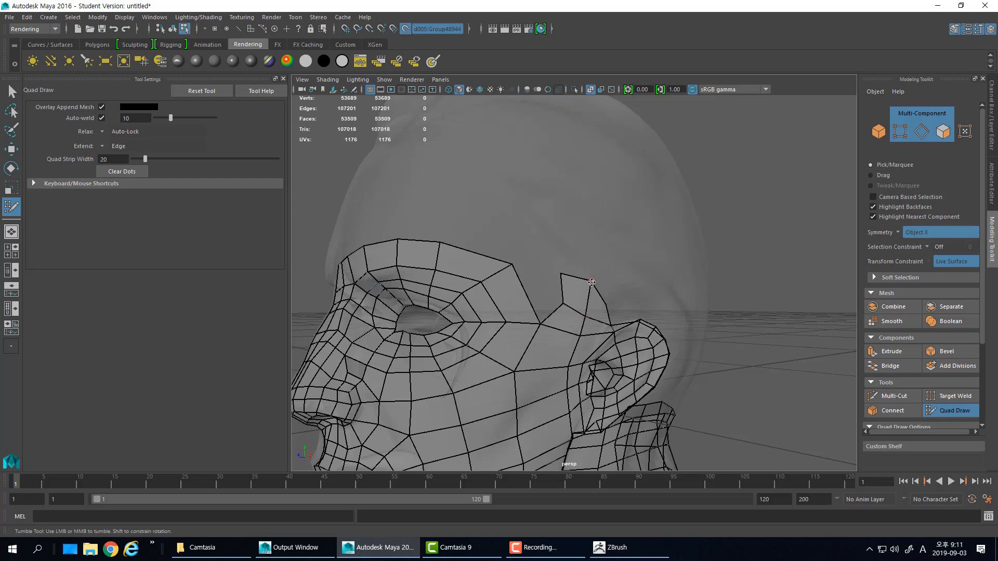
{"action": "left_click_drag", "start_coordinate": [592, 282], "coordinate": [588, 287]}
{"action": "left_click", "coordinate": [549, 293], "text": "shift"}
Extend the outer brow edge up the side of the forehead with two quads and adjust the upper vertex
{"action": "left_click_drag", "start_coordinate": [572, 323], "coordinate": [528, 325], "text": "alt"}
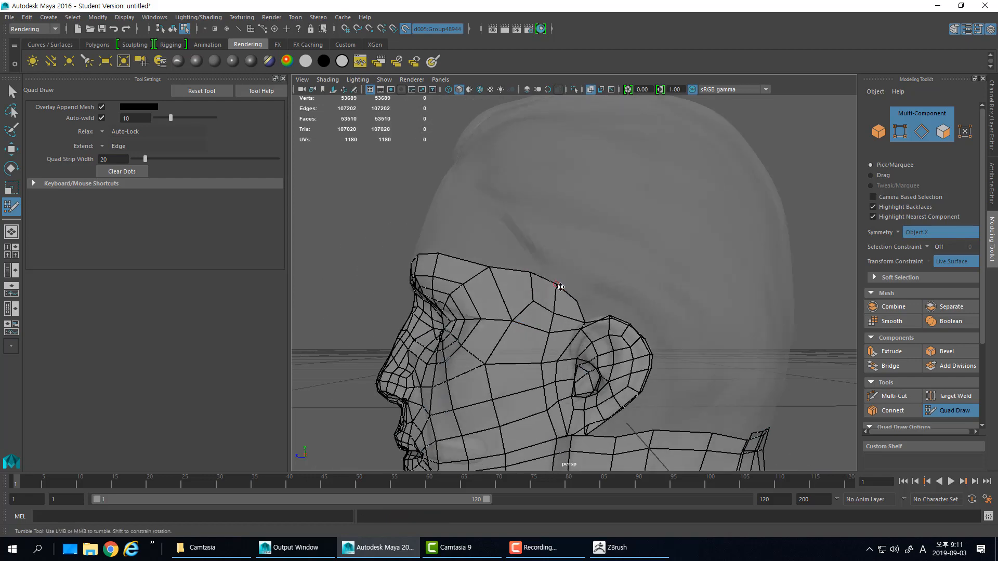
{"action": "left_click_drag", "start_coordinate": [533, 273], "coordinate": [522, 271], "text": "alt"}
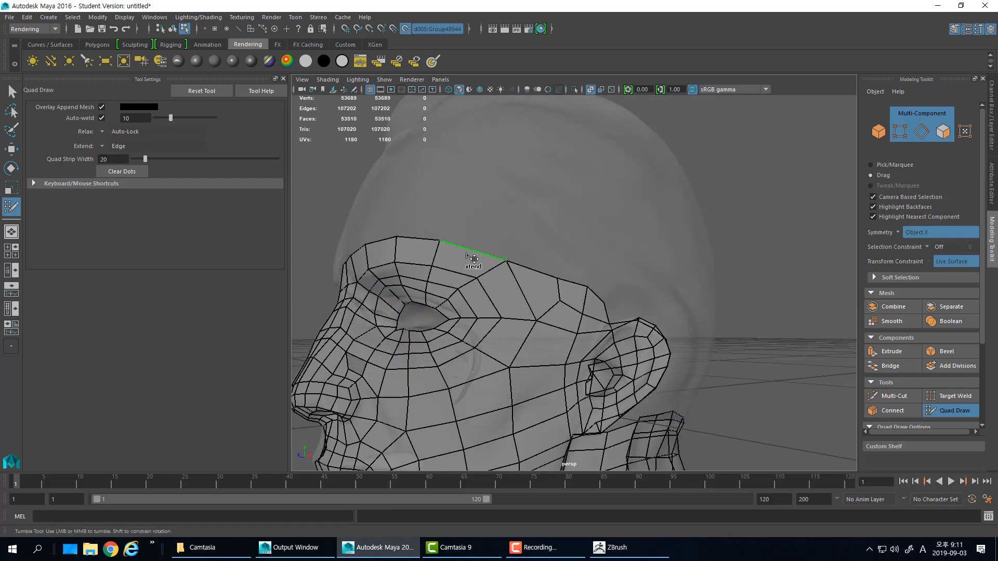
{"action": "left_click_drag", "start_coordinate": [475, 249], "coordinate": [542, 185]}
{"action": "key", "text": "Tab"}
{"action": "left_click_drag", "start_coordinate": [571, 245], "coordinate": [544, 200], "text": "alt"}
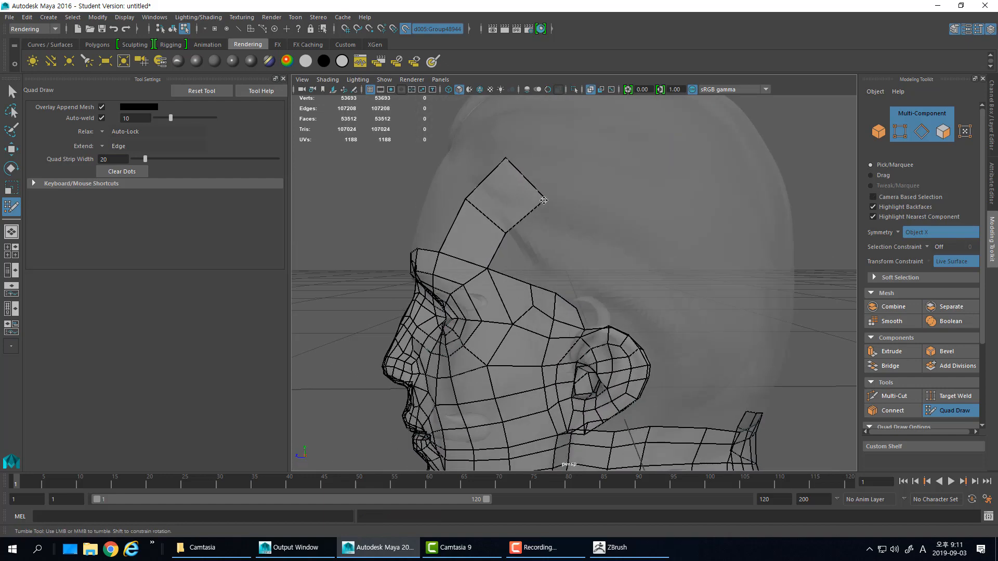
{"action": "left_click_drag", "start_coordinate": [507, 159], "coordinate": [524, 149]}
Cover the forehead with two rows of quads from the side strip to the centre line, and adjust the upper border
{"action": "left_click_drag", "start_coordinate": [459, 199], "coordinate": [502, 208], "text": "alt"}
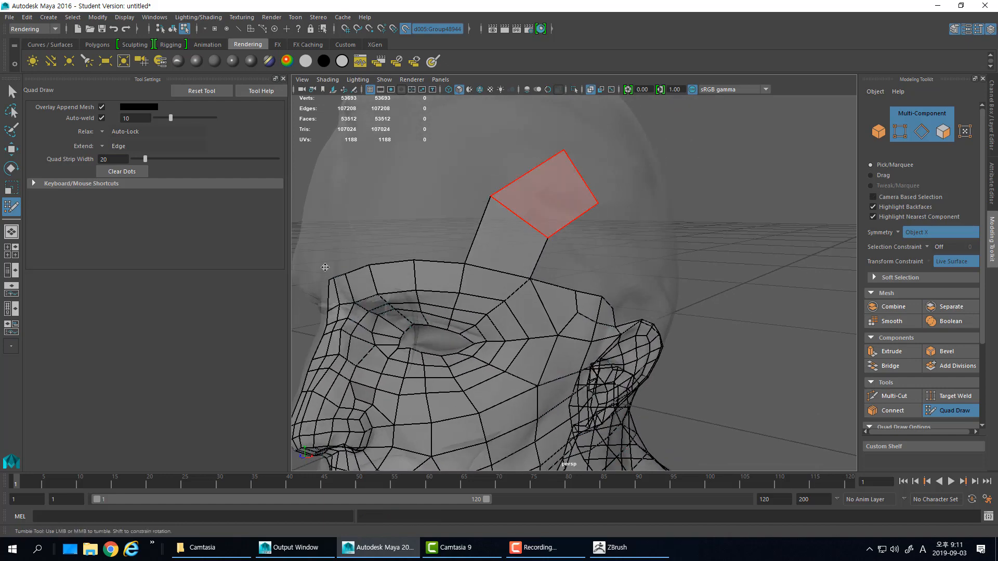
{"action": "mouse_move", "coordinate": [468, 303]}
{"action": "left_mouse_down", "text": "alt"}
{"action": "mouse_move", "coordinate": [523, 269]}
{"action": "mouse_move", "coordinate": [517, 218]}
{"action": "mouse_move", "coordinate": [510, 241]}
{"action": "mouse_move", "coordinate": [525, 253]}
{"action": "mouse_move", "coordinate": [525, 196]}
{"action": "mouse_move", "coordinate": [553, 198]}
{"action": "mouse_move", "coordinate": [531, 197]}
{"action": "mouse_move", "coordinate": [581, 238]}
{"action": "left_mouse_up", "text": "alt"}
{"action": "left_click_drag", "start_coordinate": [453, 245], "coordinate": [485, 240], "text": "alt"}
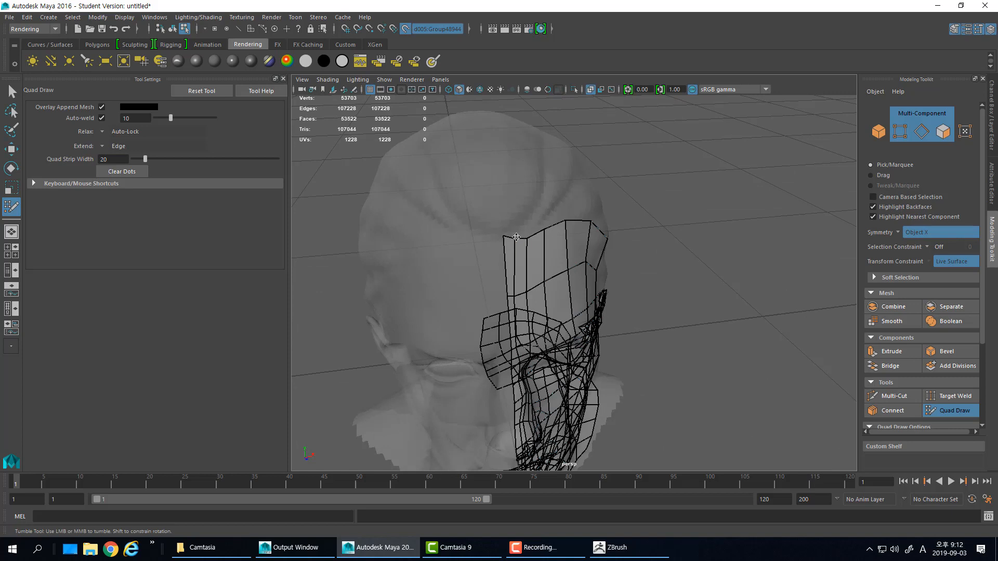
{"action": "mouse_move", "coordinate": [545, 229]}
{"action": "left_mouse_down"}
{"action": "mouse_move", "coordinate": [541, 244]}
{"action": "mouse_move", "coordinate": [512, 198]}
{"action": "mouse_move", "coordinate": [572, 231]}
{"action": "left_mouse_up"}
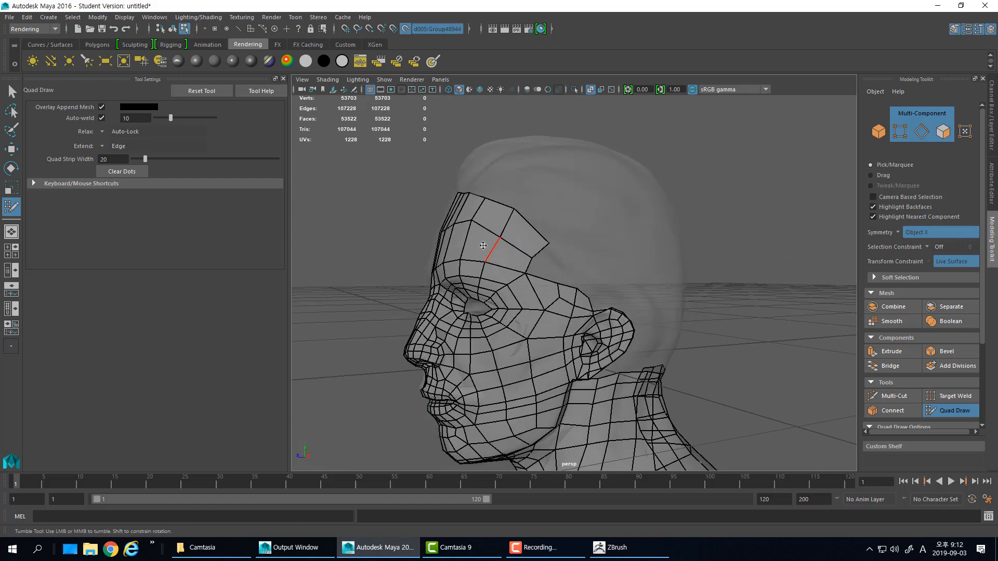
Insert two horizontal edge loops across the forehead, one through each row of quads
{"action": "mouse_move", "coordinate": [483, 245]}
{"action": "left_mouse_down", "text": "alt"}
{"action": "mouse_move", "coordinate": [472, 197]}
{"action": "mouse_move", "coordinate": [490, 239]}
{"action": "left_mouse_up", "text": "alt"}
{"action": "left_click", "coordinate": [476, 209], "text": "ctrl"}
{"action": "left_click", "coordinate": [467, 232], "text": "ctrl"}
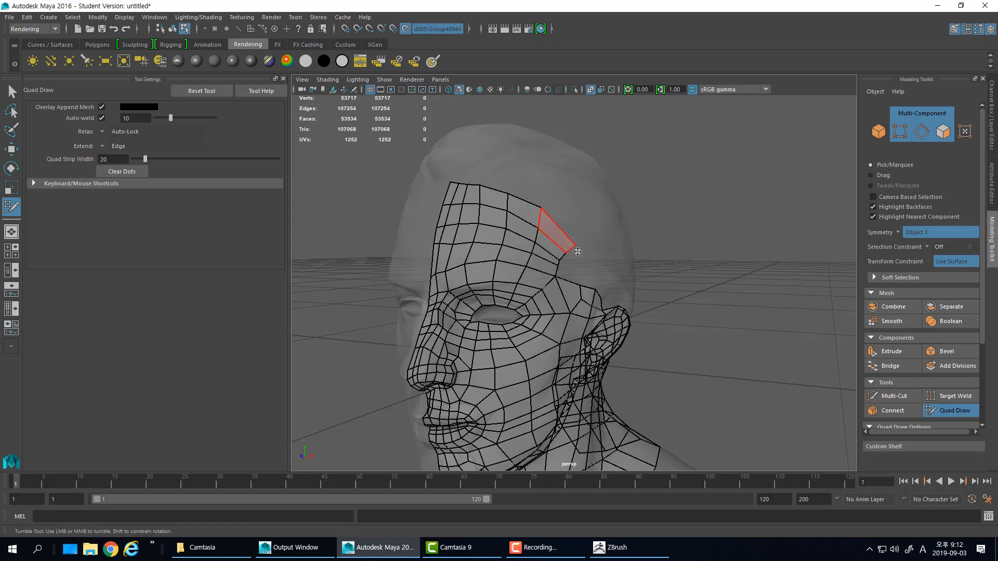
{"action": "left_click_drag", "start_coordinate": [577, 251], "coordinate": [555, 275], "text": "alt"}
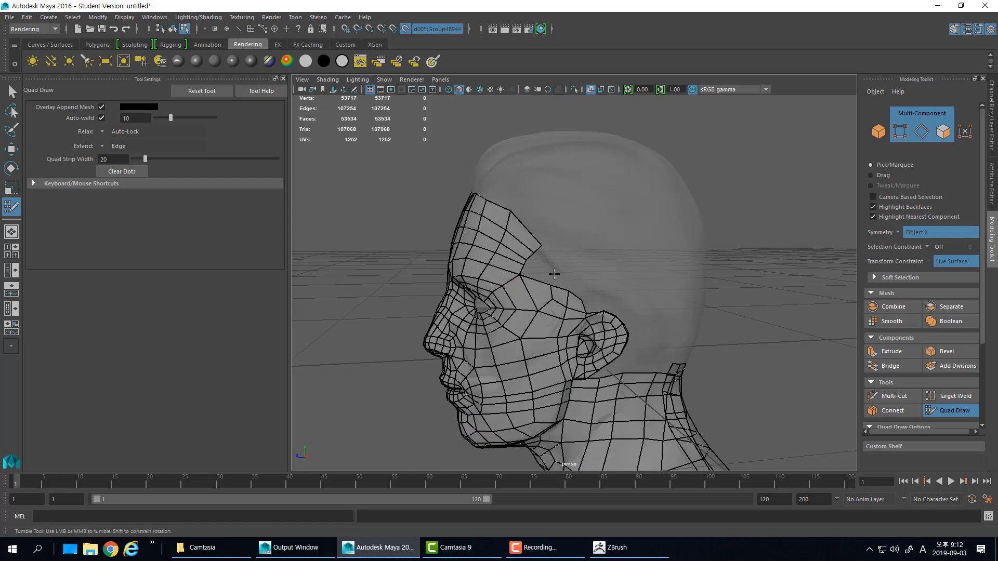
{"action": "scroll", "coordinate": [533, 290], "scroll_direction": "up", "scroll_amount": 1}
{"action": "left_click_drag", "start_coordinate": [493, 268], "coordinate": [517, 254], "text": "alt"}
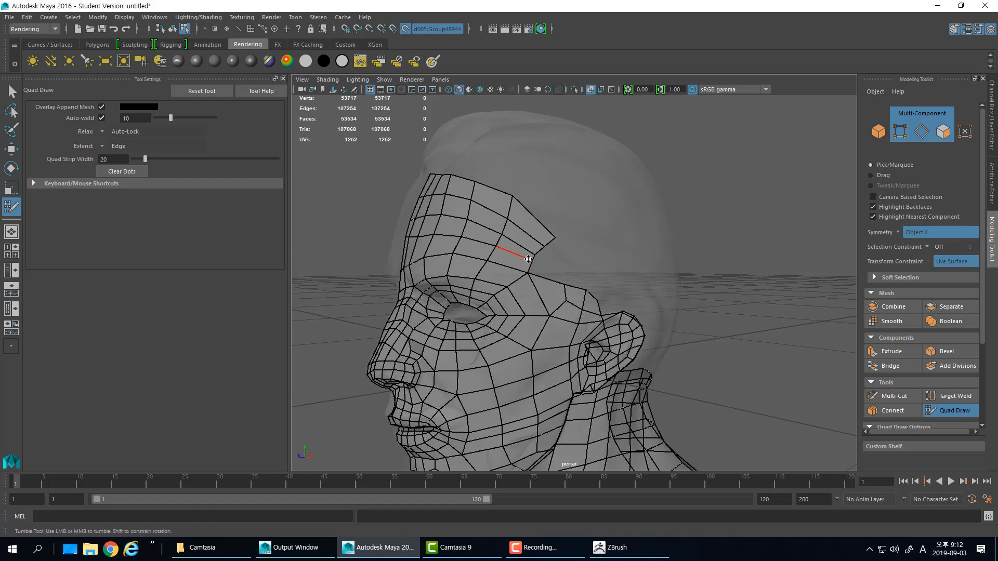
Delete the stretched outer quads where the forehead mesh meets the side of the head
{"action": "scroll", "coordinate": [513, 244], "scroll_direction": "up", "scroll_amount": 1}
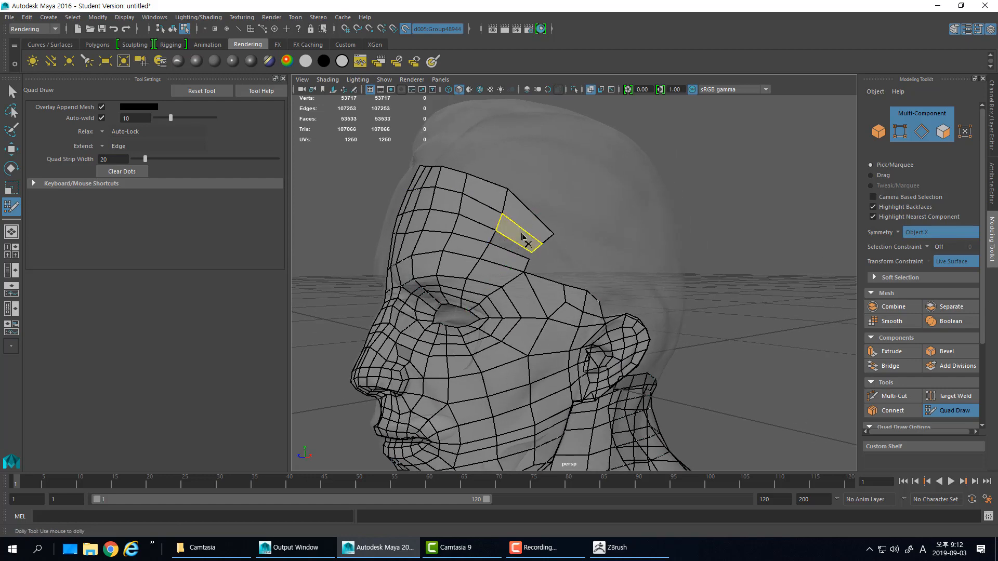
{"action": "left_click", "coordinate": [515, 244], "text": "ctrl+shift"}
{"action": "mouse_move", "coordinate": [504, 213]}
{"action": "left_mouse_down"}
{"action": "mouse_move", "coordinate": [490, 204]}
{"action": "mouse_move", "coordinate": [505, 230]}
{"action": "left_mouse_up"}
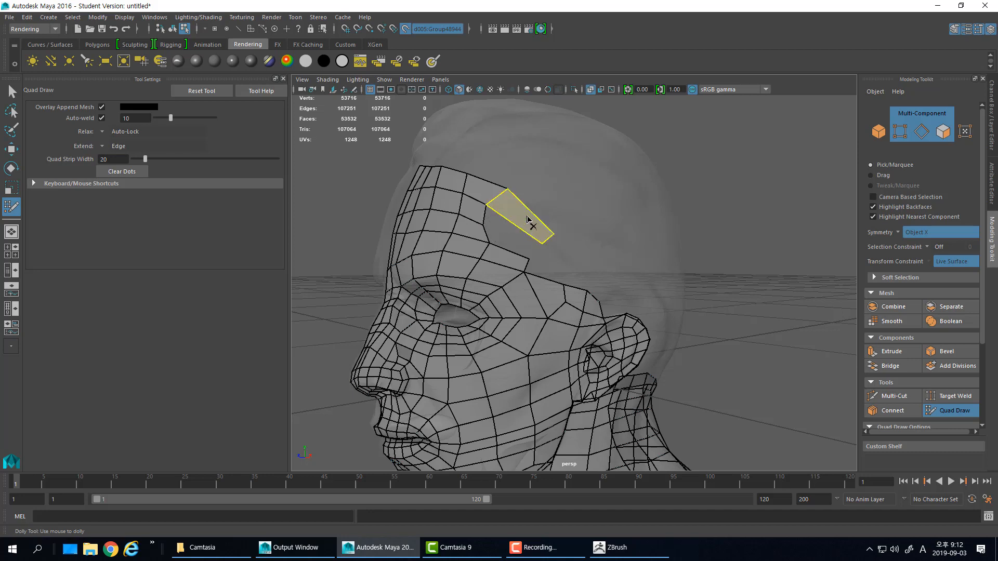
{"action": "left_click", "coordinate": [520, 223], "text": "ctrl+shift"}
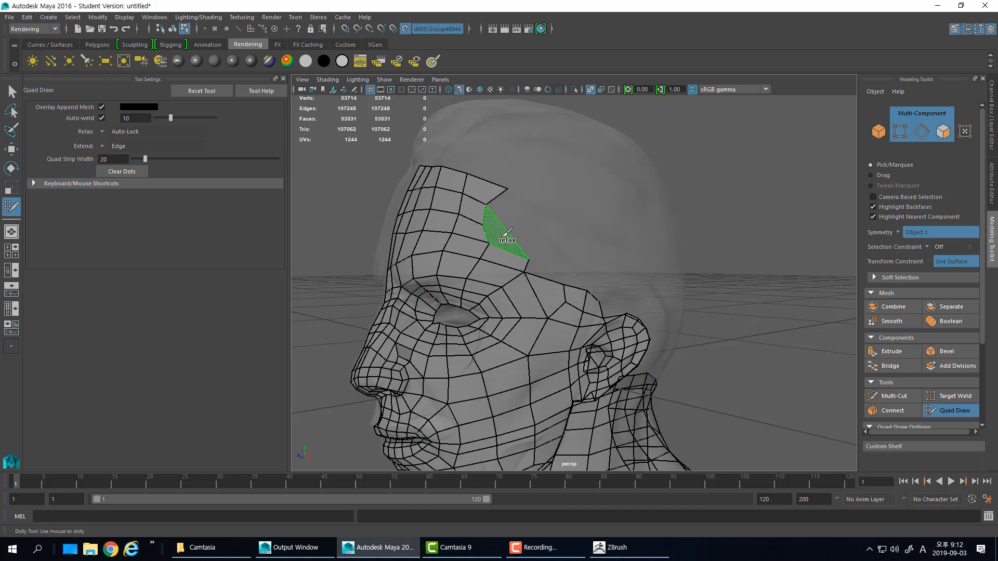
Fill the notch at the side of the forehead with quads, pulling the border vertices outward to even them out
{"action": "left_click", "coordinate": [501, 237], "text": "shift"}
{"action": "left_click_drag", "start_coordinate": [484, 209], "coordinate": [508, 218]}
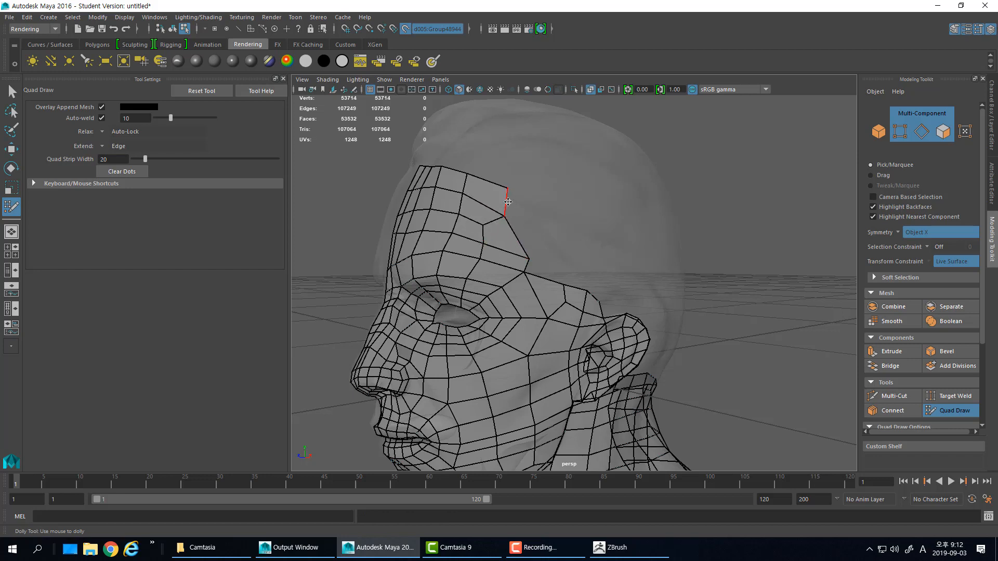
{"action": "left_click_drag", "start_coordinate": [507, 203], "coordinate": [529, 258]}
{"action": "left_click_drag", "start_coordinate": [509, 195], "coordinate": [474, 173]}
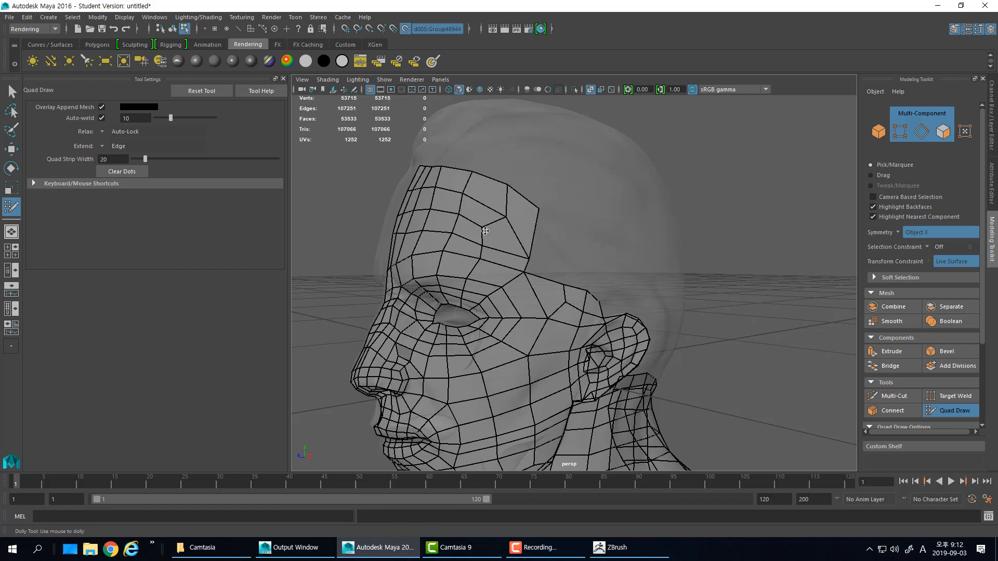
Extend the temple border back towards the area above the ear with two columns of quads and adjust their upper vertices
{"action": "left_click_drag", "start_coordinate": [532, 263], "coordinate": [528, 224], "text": "alt"}
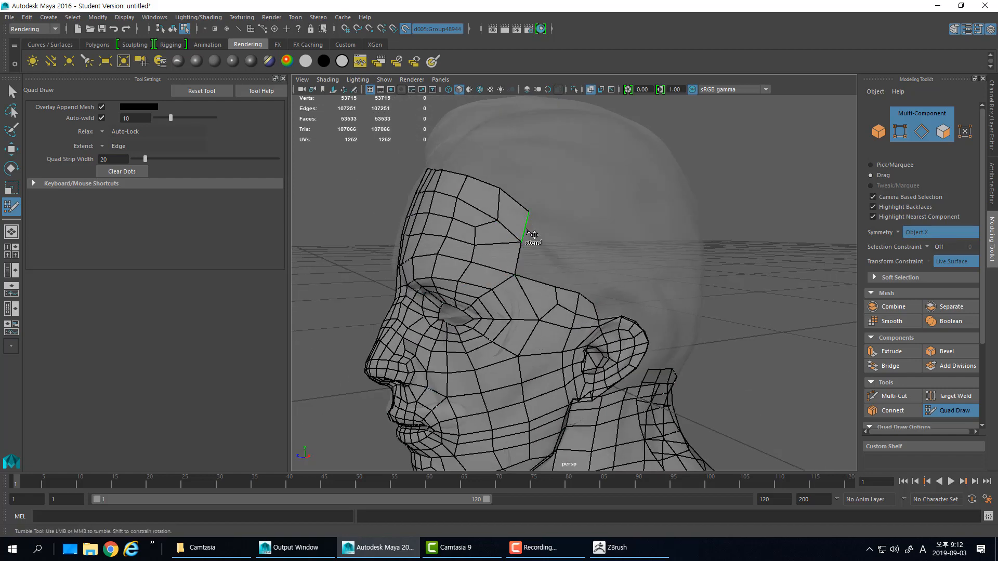
{"action": "mouse_move", "coordinate": [527, 231]}
{"action": "left_mouse_down"}
{"action": "mouse_move", "coordinate": [569, 245]}
{"action": "mouse_move", "coordinate": [568, 265]}
{"action": "mouse_move", "coordinate": [561, 243]}
{"action": "mouse_move", "coordinate": [571, 244]}
{"action": "mouse_move", "coordinate": [545, 266]}
{"action": "mouse_move", "coordinate": [559, 265]}
{"action": "mouse_move", "coordinate": [547, 232]}
{"action": "left_mouse_up"}
{"action": "key", "text": "ctrl+z"}
{"action": "middle_click_drag", "start_coordinate": [547, 232], "coordinate": [568, 248]}
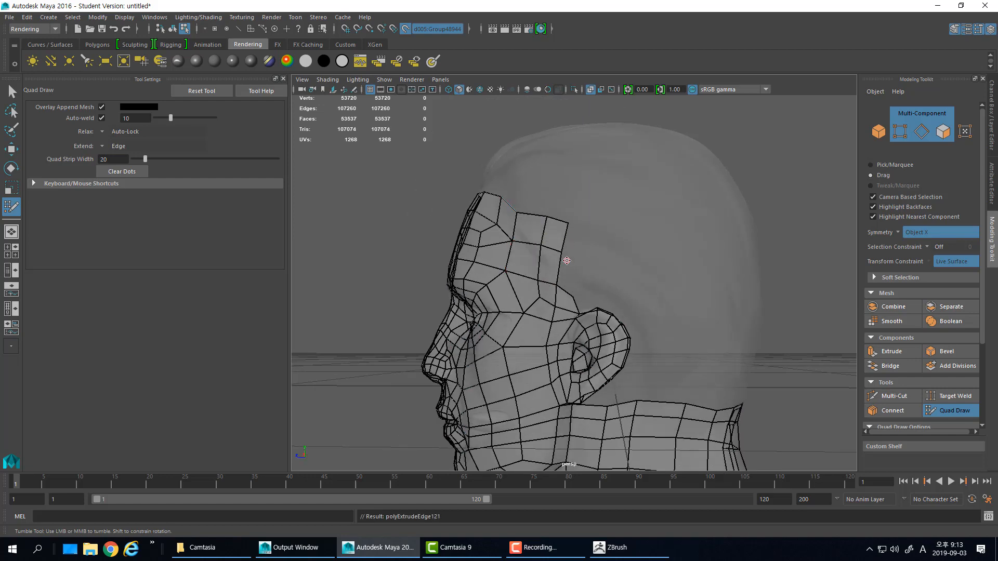
{"action": "left_click_drag", "start_coordinate": [565, 257], "coordinate": [592, 247], "text": "alt"}
{"action": "left_click_drag", "start_coordinate": [565, 284], "coordinate": [589, 289], "text": "alt"}
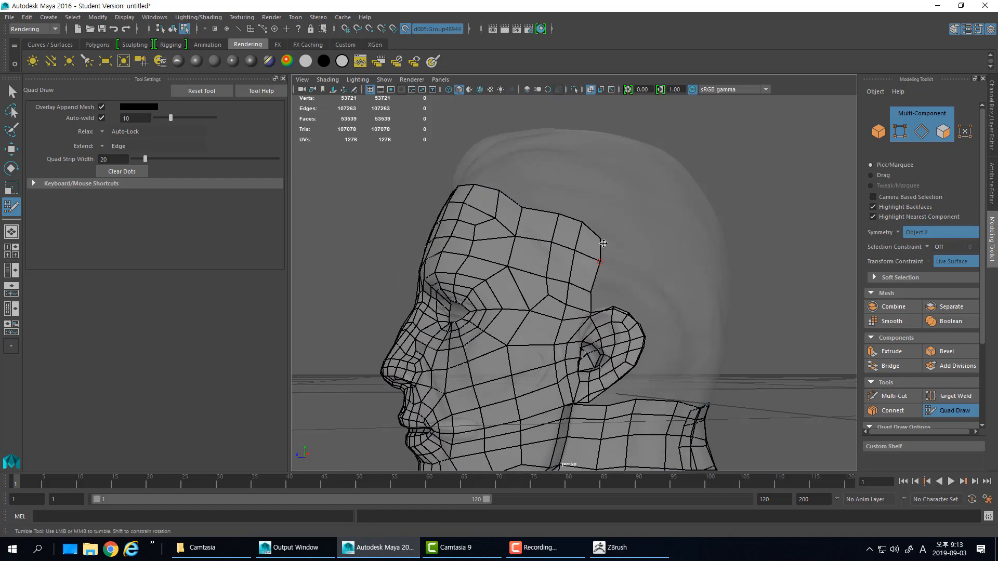
{"action": "mouse_move", "coordinate": [558, 215]}
{"action": "left_mouse_down"}
{"action": "mouse_move", "coordinate": [537, 228]}
{"action": "mouse_move", "coordinate": [535, 257]}
{"action": "left_mouse_up"}
{"action": "mouse_move", "coordinate": [526, 209]}
{"action": "left_mouse_down"}
{"action": "mouse_move", "coordinate": [517, 222]}
{"action": "mouse_move", "coordinate": [545, 263]}
{"action": "left_mouse_up"}
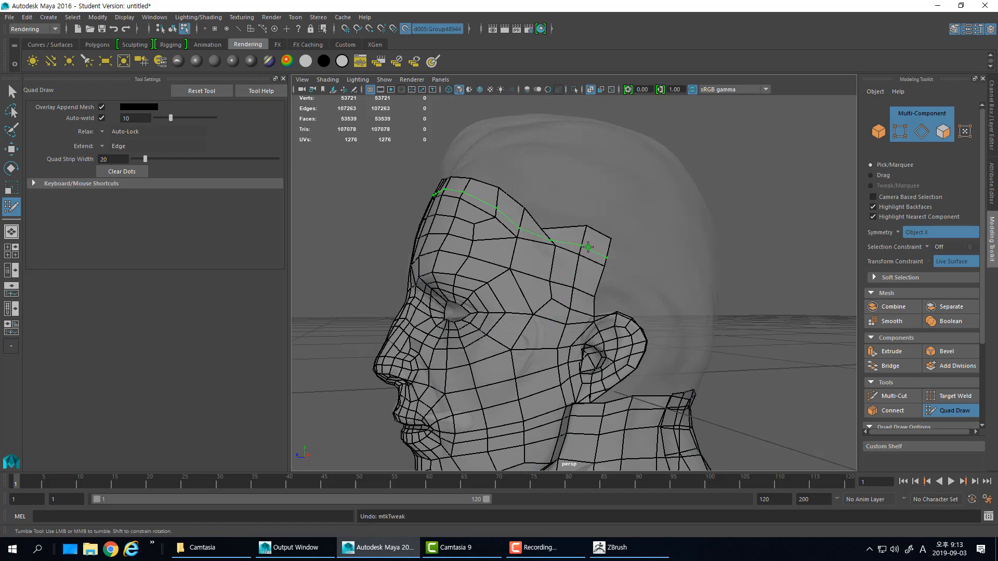
Inspect the half-head mesh from below, from the front and in profile
{"action": "mouse_move", "coordinate": [588, 244]}
{"action": "left_mouse_down", "text": "alt"}
{"action": "mouse_move", "coordinate": [699, 212]}
{"action": "mouse_move", "coordinate": [603, 251]}
{"action": "left_mouse_up", "text": "alt"}
{"action": "left_click_drag", "start_coordinate": [629, 322], "coordinate": [463, 192], "text": "alt"}
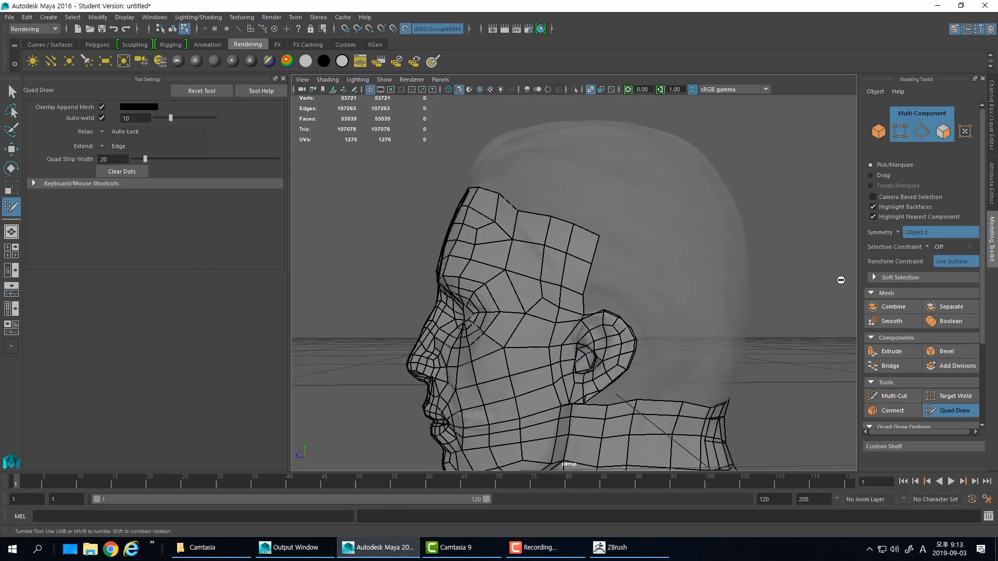
{"action": "left_click_drag", "start_coordinate": [841, 279], "coordinate": [592, 240], "text": "alt"}
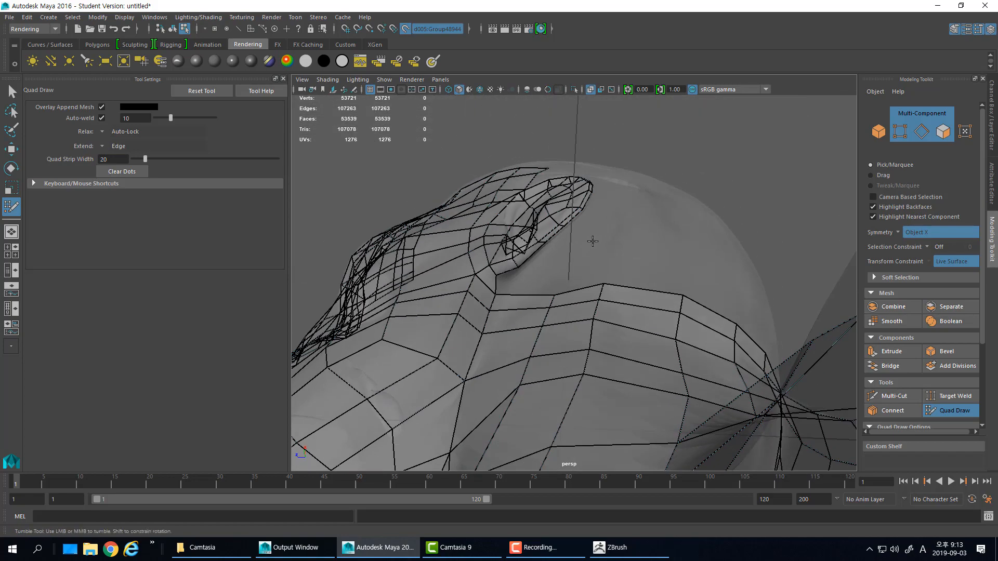
{"action": "left_click_drag", "start_coordinate": [575, 273], "coordinate": [591, 260], "text": "alt"}
{"action": "right_click_drag", "start_coordinate": [590, 261], "coordinate": [546, 260], "text": "alt"}
{"action": "left_click_drag", "start_coordinate": [546, 260], "coordinate": [651, 253], "text": "alt"}
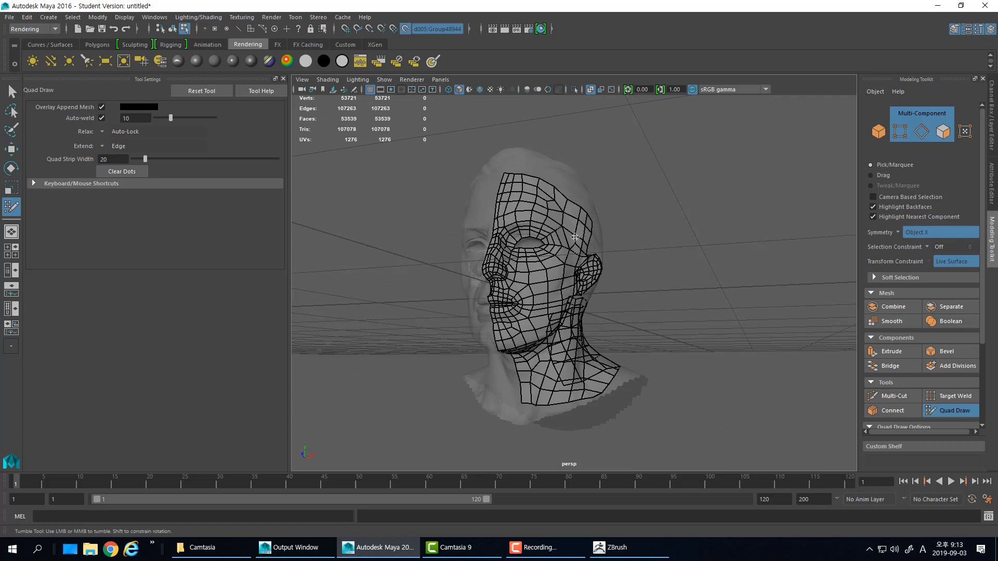
{"action": "left_click_drag", "start_coordinate": [575, 237], "coordinate": [532, 202], "text": "alt"}
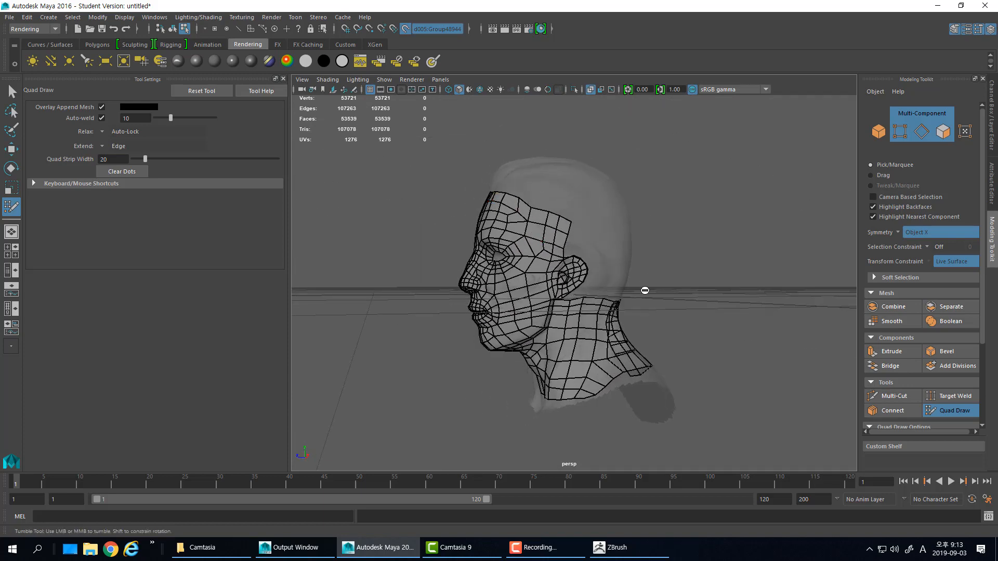
{"action": "left_click_drag", "start_coordinate": [645, 290], "coordinate": [546, 202], "text": "alt"}
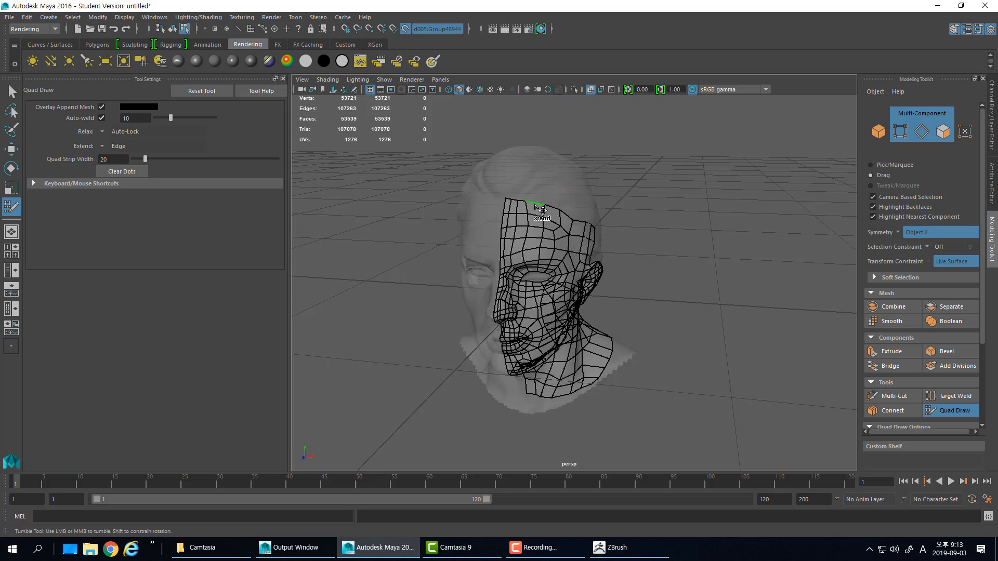
{"action": "left_click_drag", "start_coordinate": [540, 209], "coordinate": [574, 148]}
{"action": "left_click_drag", "start_coordinate": [635, 298], "coordinate": [588, 294], "text": "alt"}
{"action": "key", "text": "ctrl+z"}
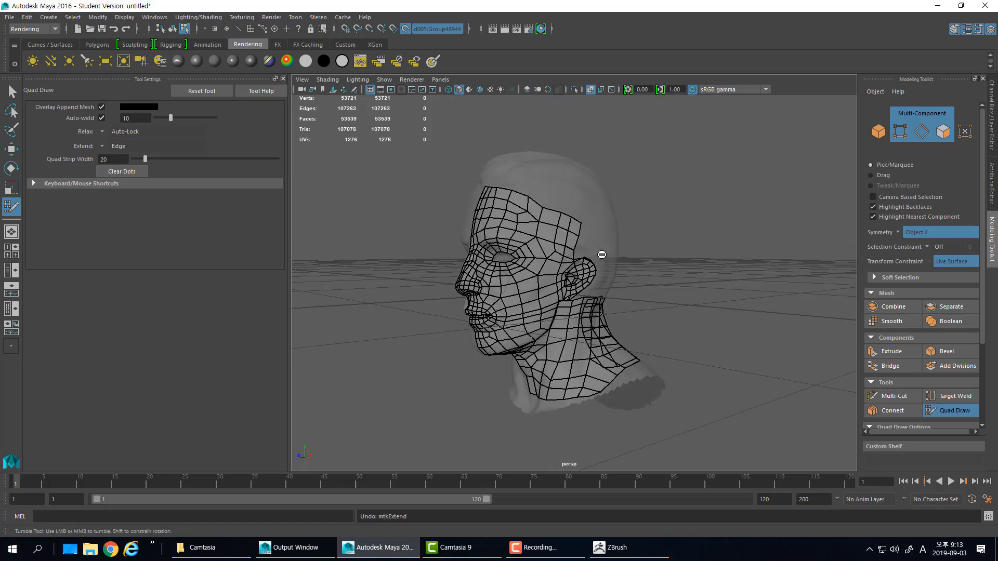
Extend the entire upper border of the forehead mesh upward over the hairline by one row of quads
{"action": "left_click_drag", "start_coordinate": [594, 249], "coordinate": [537, 280], "text": "alt"}
{"action": "scroll", "coordinate": [577, 263], "scroll_direction": "up", "scroll_amount": 4}
{"action": "scroll", "coordinate": [618, 290], "scroll_direction": "down", "scroll_amount": 4}
{"action": "left_click_drag", "start_coordinate": [541, 229], "coordinate": [532, 241], "text": "alt"}
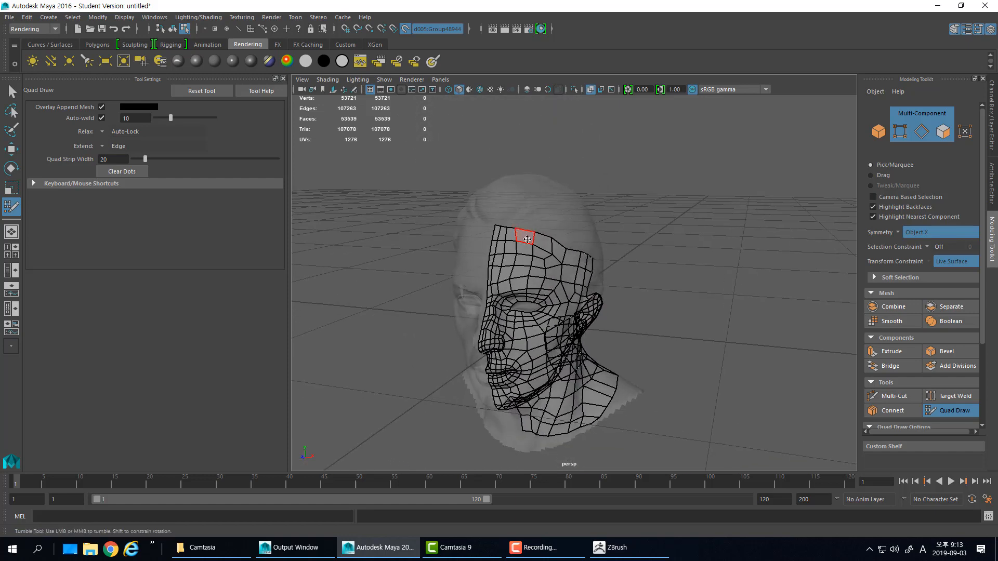
{"action": "key", "text": "Tab"}
{"action": "middle_click_drag", "start_coordinate": [528, 235], "coordinate": [522, 204]}
{"action": "left_click_drag", "start_coordinate": [624, 254], "coordinate": [577, 248], "text": "alt"}
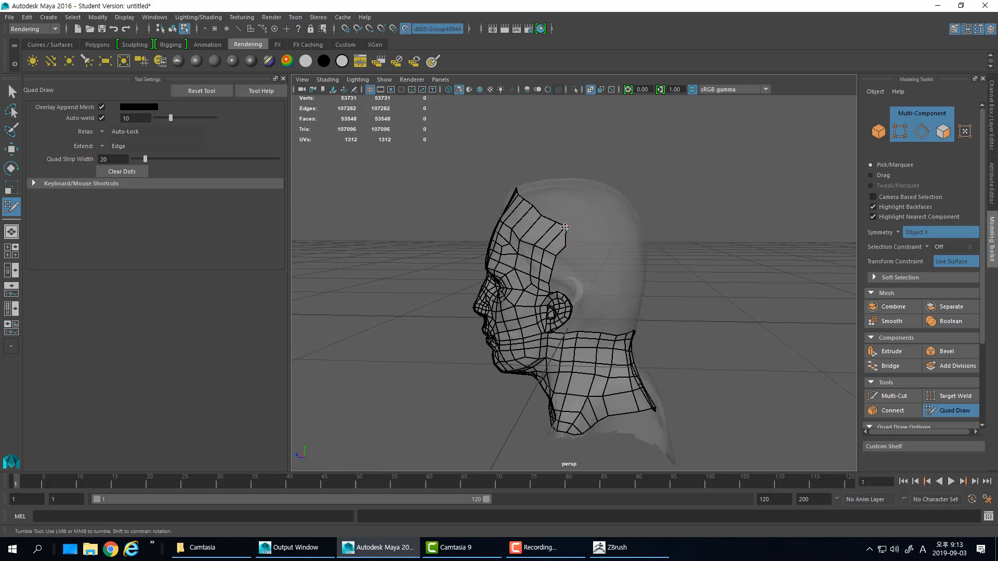
Lower the end vertex of the new row and extend a strip of five quads back over the ear and down behind it
{"action": "left_click_drag", "start_coordinate": [558, 223], "coordinate": [566, 245]}
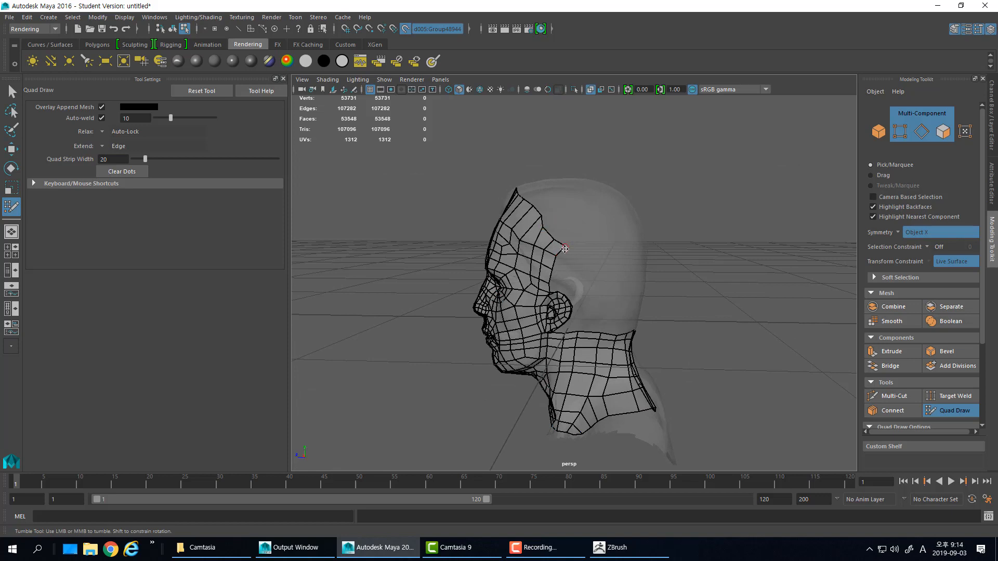
{"action": "mouse_move", "coordinate": [555, 294]}
{"action": "left_mouse_down", "text": "alt"}
{"action": "mouse_move", "coordinate": [563, 245]}
{"action": "mouse_move", "coordinate": [588, 243]}
{"action": "mouse_move", "coordinate": [582, 254]}
{"action": "mouse_move", "coordinate": [603, 258]}
{"action": "left_mouse_up", "text": "alt"}
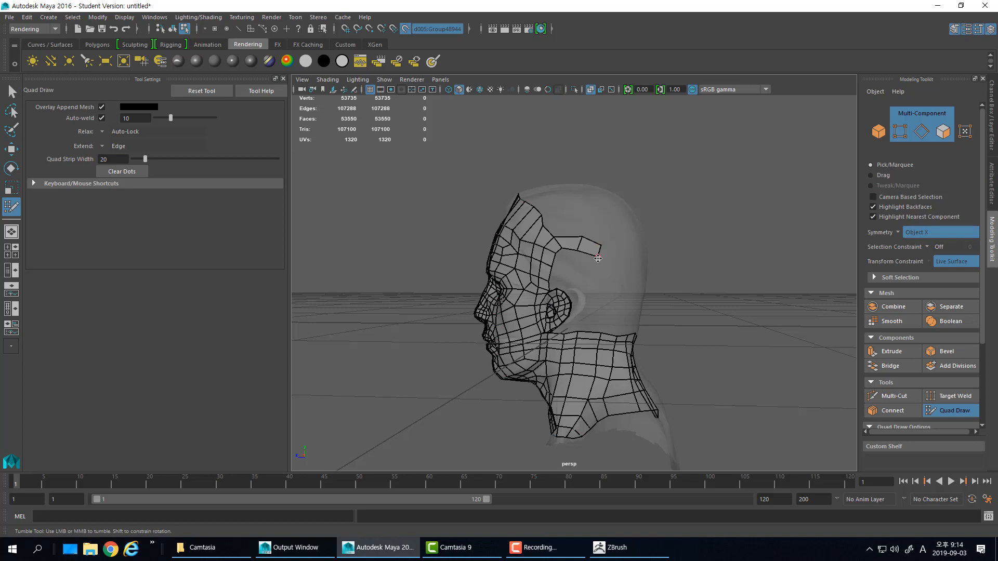
{"action": "mouse_move", "coordinate": [606, 258]}
{"action": "left_mouse_down"}
{"action": "mouse_move", "coordinate": [613, 282]}
{"action": "mouse_move", "coordinate": [619, 273]}
{"action": "mouse_move", "coordinate": [614, 324]}
{"action": "mouse_move", "coordinate": [572, 250]}
{"action": "mouse_move", "coordinate": [541, 260]}
{"action": "left_mouse_up"}
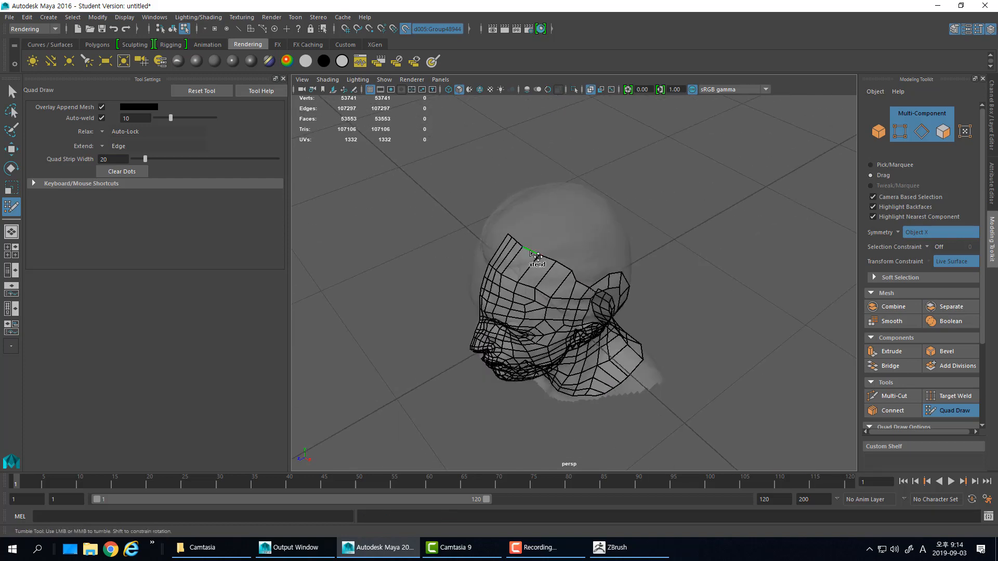
Extend the upper border over the top of the head with two more rows of quads
{"action": "middle_click_drag", "start_coordinate": [548, 257], "coordinate": [559, 236]}
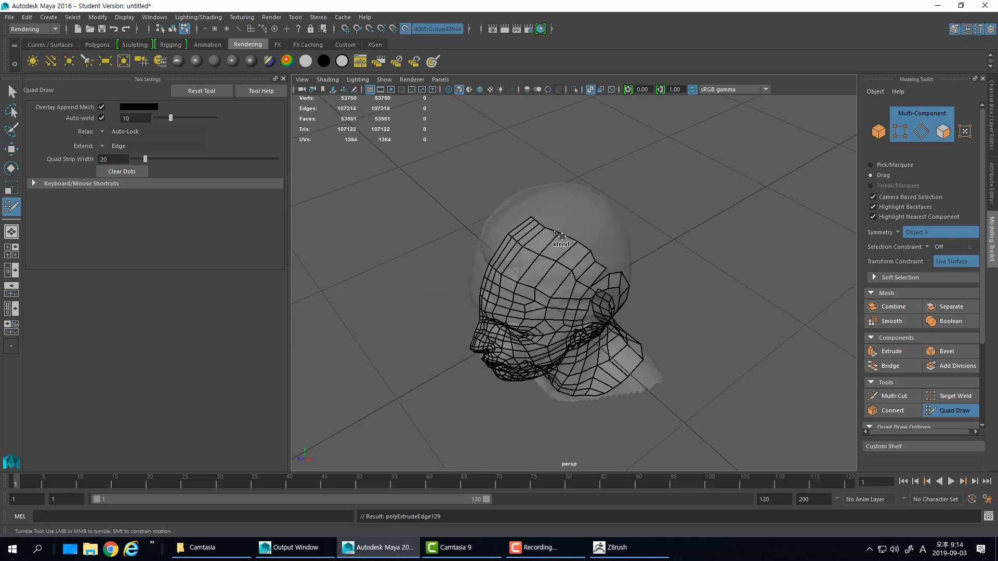
{"action": "left_click_drag", "start_coordinate": [606, 301], "coordinate": [583, 240], "text": "alt"}
{"action": "key", "text": "Tab"}
{"action": "middle_click_drag", "start_coordinate": [584, 240], "coordinate": [614, 234]}
{"action": "left_click_drag", "start_coordinate": [620, 284], "coordinate": [618, 286]}
{"action": "left_click_drag", "start_coordinate": [618, 286], "coordinate": [677, 335], "text": "alt"}
{"action": "key", "text": "Tab"}
{"action": "key", "text": "ctrl+z"}
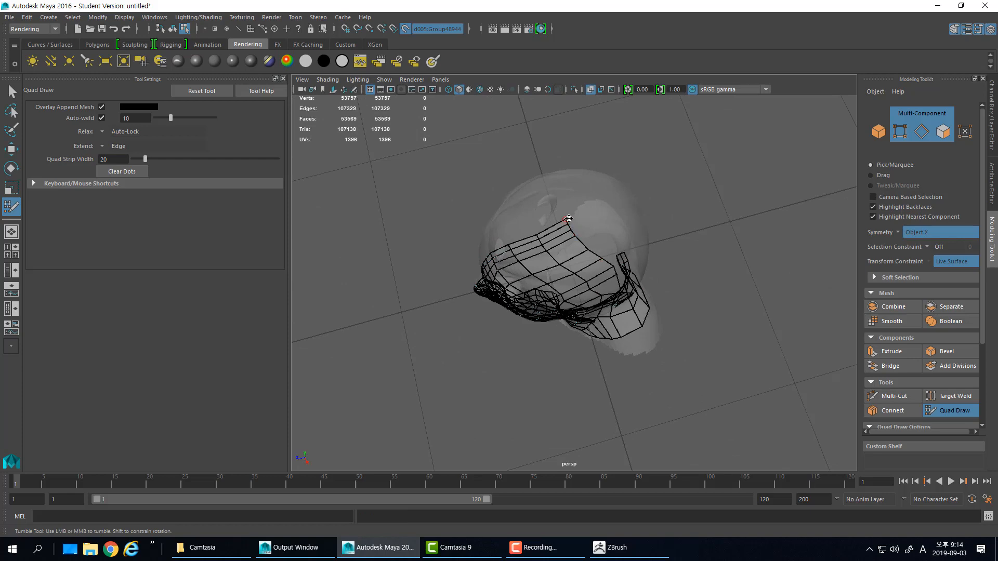
{"action": "left_click_drag", "start_coordinate": [569, 218], "coordinate": [593, 216]}
{"action": "key", "text": "ctrl+z"}
{"action": "key", "text": "ctrl+z"}
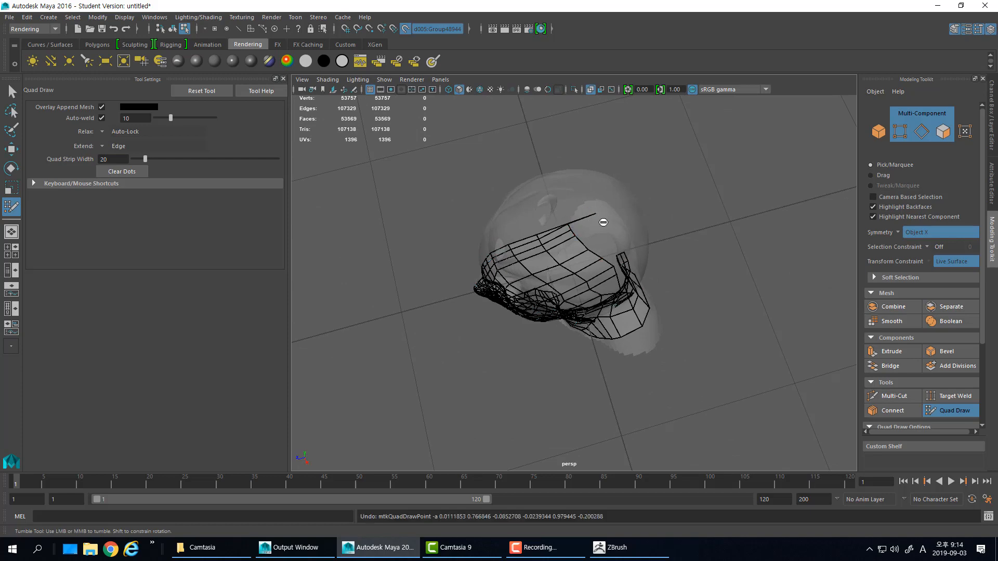
Extend the crown border by another row of quads towards the back of the head
{"action": "right_click_drag", "start_coordinate": [532, 255], "coordinate": [593, 271], "text": "alt"}
{"action": "left_click_drag", "start_coordinate": [619, 294], "coordinate": [610, 267], "text": "alt"}
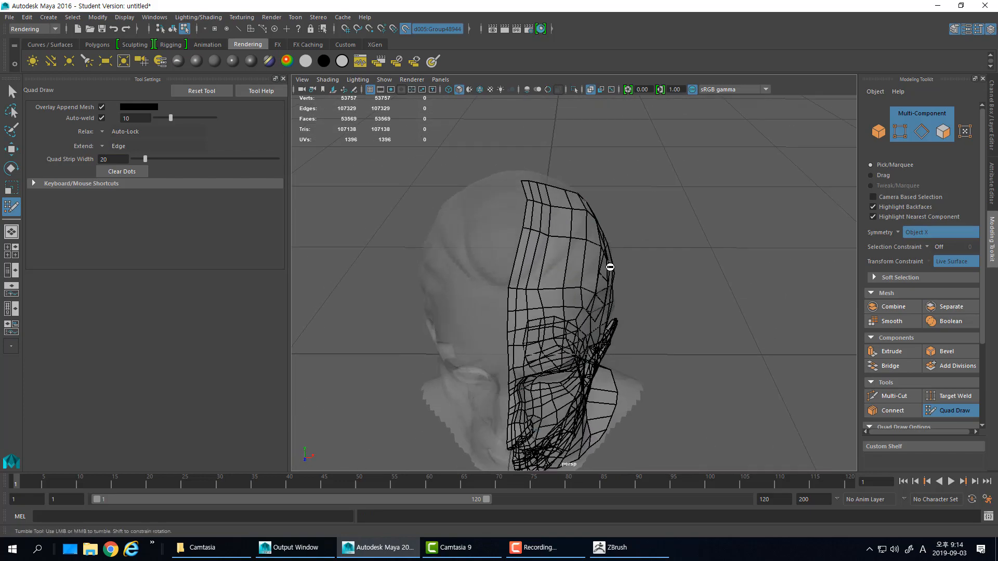
{"action": "mouse_move", "coordinate": [529, 229]}
{"action": "left_mouse_down"}
{"action": "mouse_move", "coordinate": [529, 210]}
{"action": "mouse_move", "coordinate": [430, 252]}
{"action": "mouse_move", "coordinate": [609, 270]}
{"action": "mouse_move", "coordinate": [625, 217]}
{"action": "left_mouse_up"}
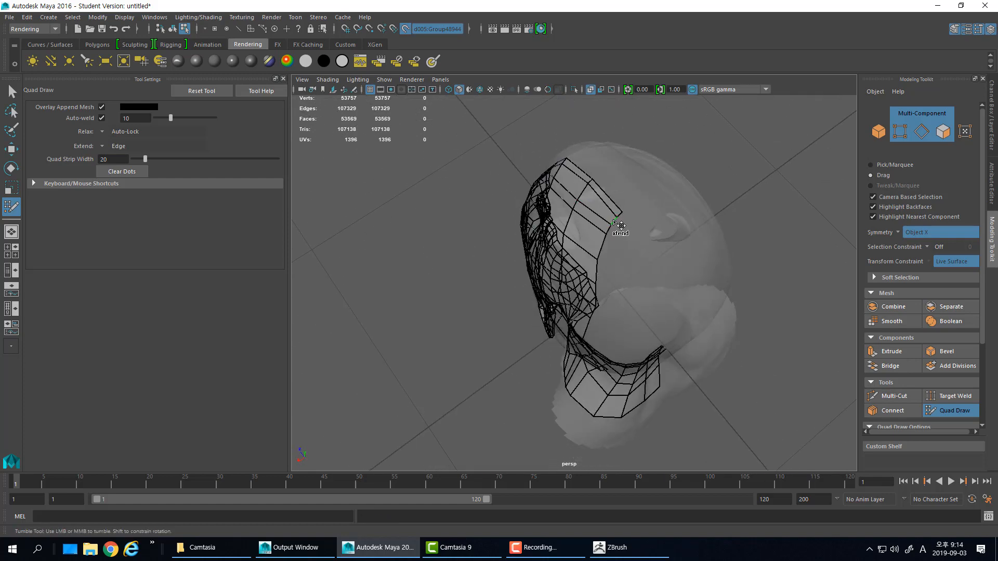
{"action": "mouse_move", "coordinate": [620, 222]}
{"action": "left_mouse_down"}
{"action": "mouse_move", "coordinate": [649, 249]}
{"action": "mouse_move", "coordinate": [662, 245]}
{"action": "mouse_move", "coordinate": [655, 292]}
{"action": "mouse_move", "coordinate": [623, 284]}
{"action": "left_mouse_up"}
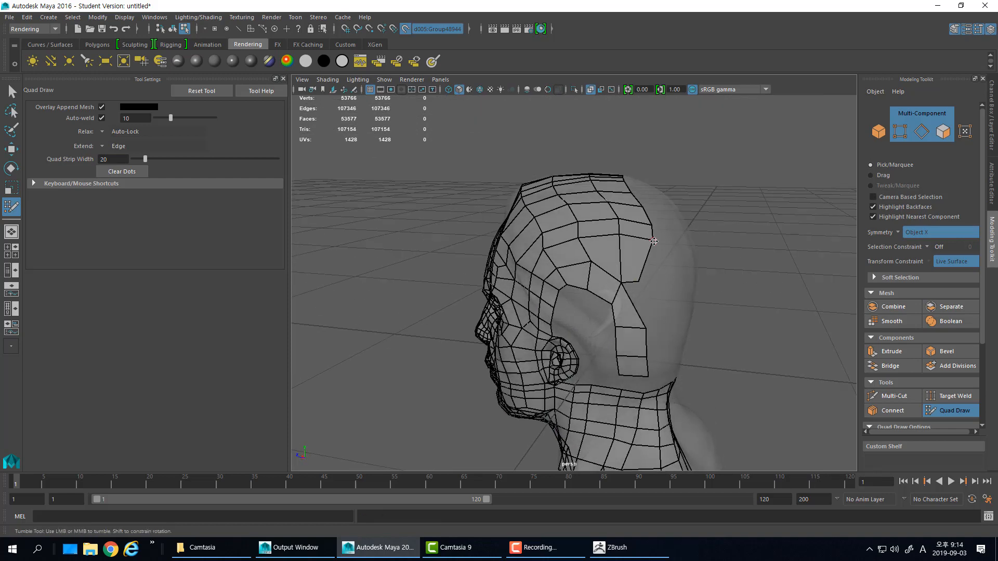
Try to even out the rear border of the crown by moving its vertices near the centre line
{"action": "mouse_move", "coordinate": [649, 235]}
{"action": "left_mouse_down", "text": "alt"}
{"action": "mouse_move", "coordinate": [628, 203]}
{"action": "mouse_move", "coordinate": [647, 177]}
{"action": "mouse_move", "coordinate": [634, 194]}
{"action": "mouse_move", "coordinate": [647, 218]}
{"action": "left_mouse_up", "text": "alt"}
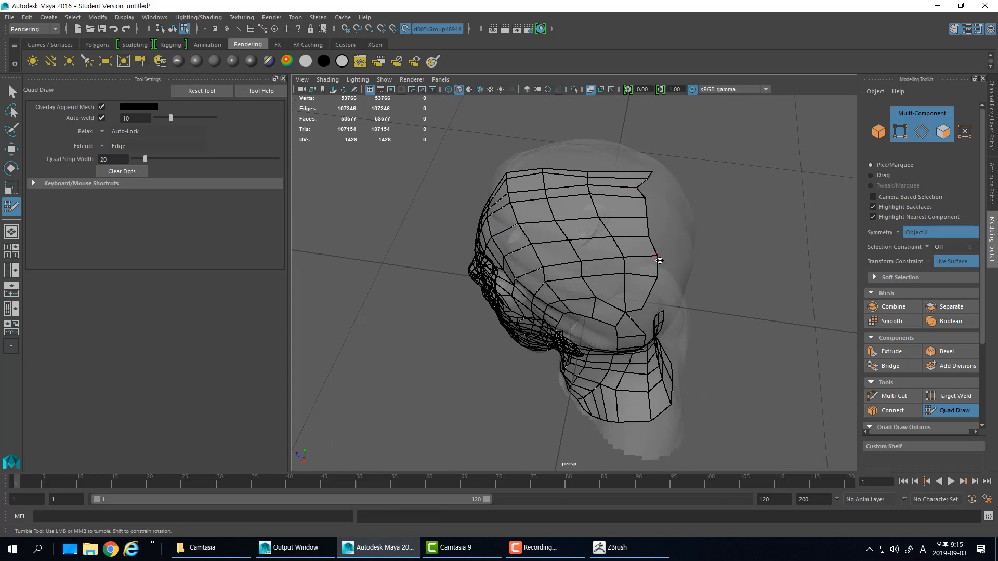
{"action": "left_click_drag", "start_coordinate": [650, 304], "coordinate": [583, 269], "text": "alt"}
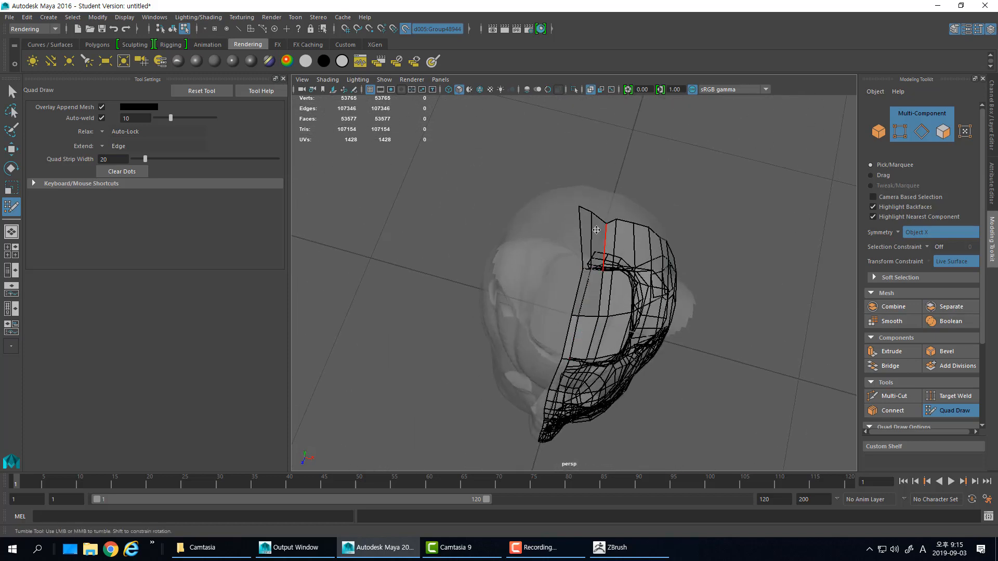
{"action": "left_click_drag", "start_coordinate": [589, 213], "coordinate": [598, 216]}
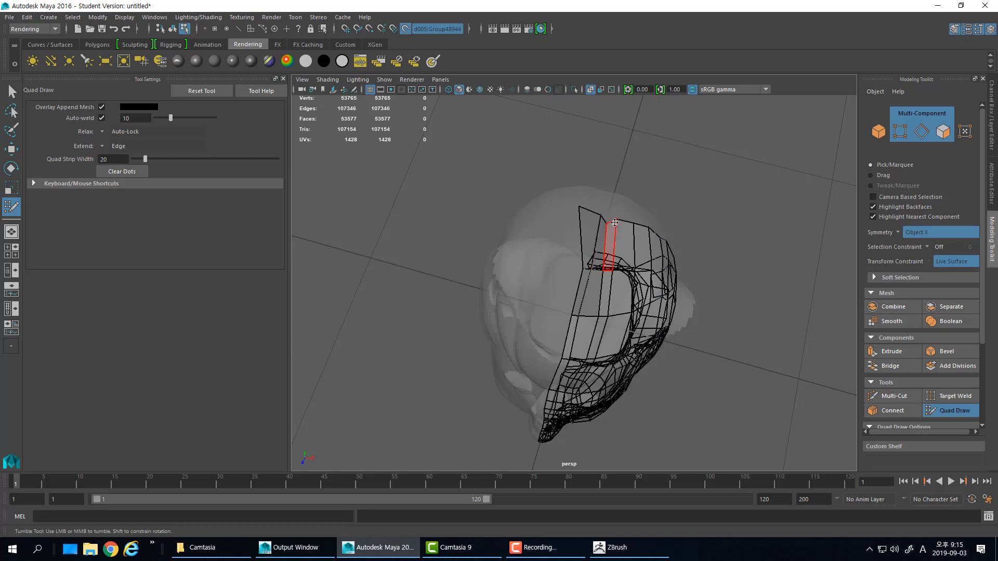
{"action": "left_click_drag", "start_coordinate": [636, 223], "coordinate": [636, 232]}
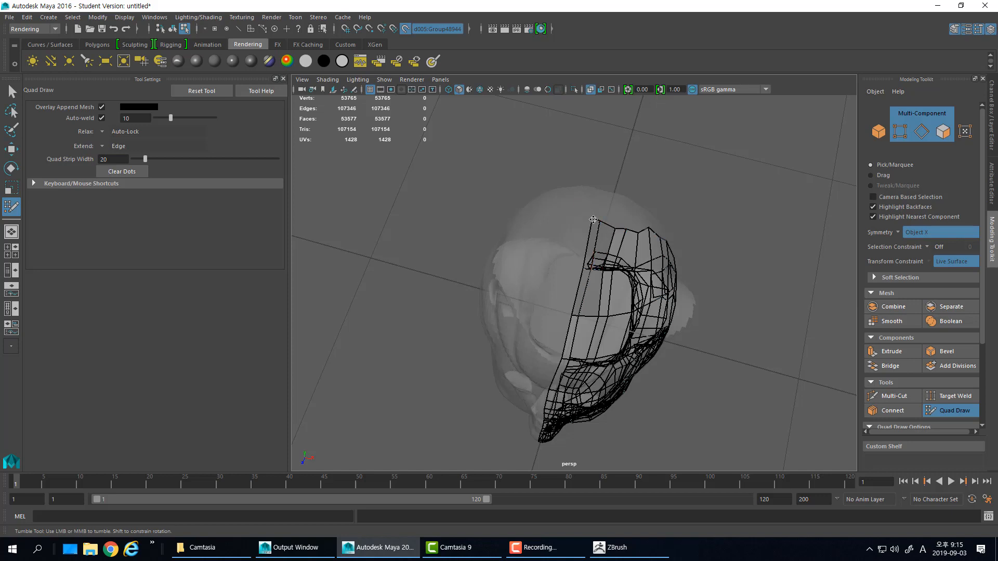
Undo the recent vertex moves along the rear border of the crown
{"action": "key", "text": "ctrl+z"}
{"action": "mouse_move", "coordinate": [652, 251]}
{"action": "left_mouse_down", "text": "alt"}
{"action": "mouse_move", "coordinate": [507, 289]}
{"action": "mouse_move", "coordinate": [508, 252]}
{"action": "mouse_move", "coordinate": [520, 267]}
{"action": "left_mouse_up", "text": "alt"}
{"action": "mouse_move", "coordinate": [519, 267]}
{"action": "left_mouse_down", "text": "alt"}
{"action": "mouse_move", "coordinate": [600, 289]}
{"action": "mouse_move", "coordinate": [545, 305]}
{"action": "mouse_move", "coordinate": [578, 289]}
{"action": "left_mouse_up", "text": "alt"}
{"action": "key", "text": "ctrl+z"}
{"action": "key", "text": "ctrl+z"}
{"action": "key", "text": "ctrl+z"}
{"action": "key", "text": "ctrl+z"}
{"action": "key", "text": "ctrl+z"}
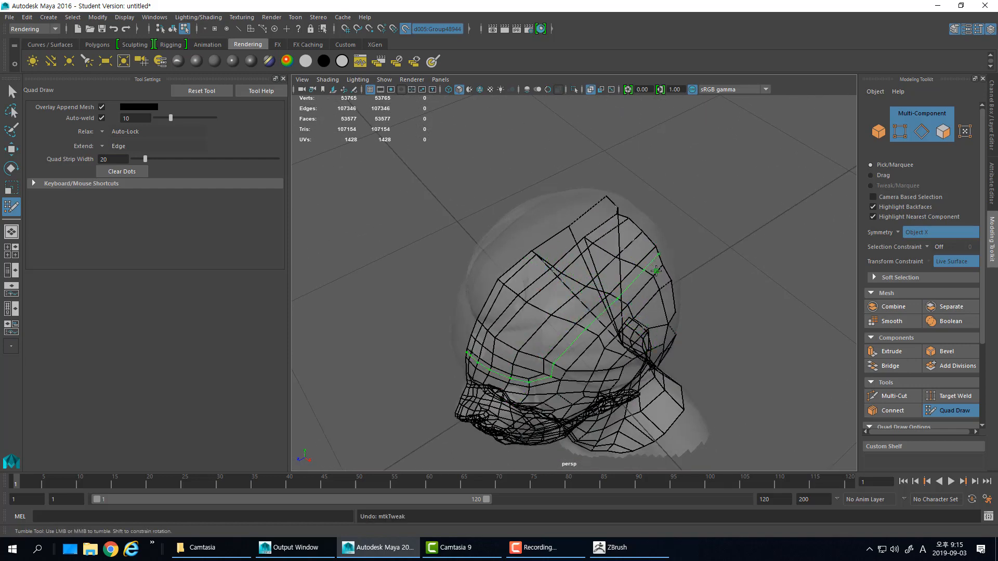
Relax the quads over the top and side of the crown to even out their spacing
{"action": "left_click_drag", "start_coordinate": [578, 265], "coordinate": [616, 264], "text": "alt"}
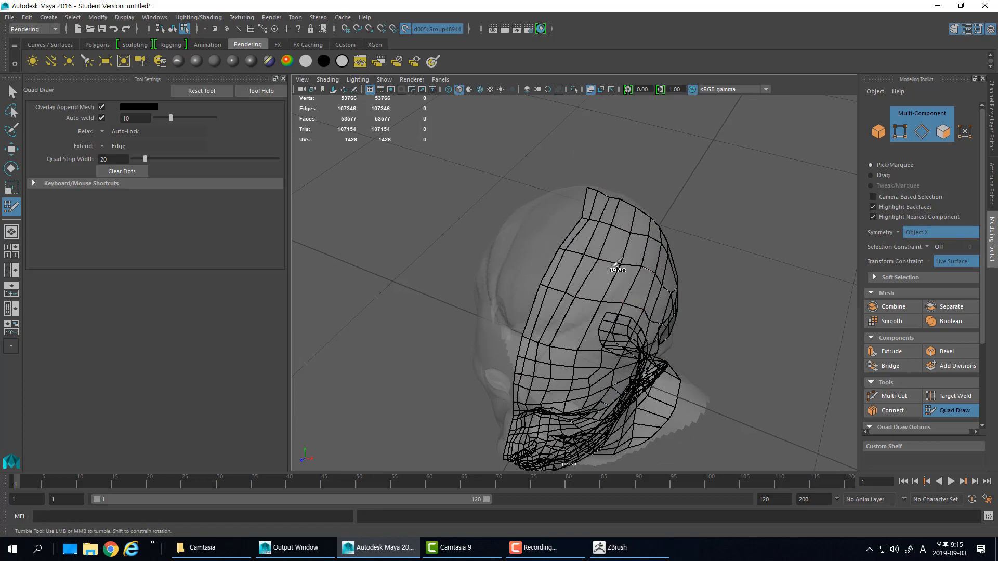
{"action": "mouse_move", "coordinate": [570, 315]}
{"action": "left_mouse_down", "text": "shift"}
{"action": "mouse_move", "coordinate": [591, 283]}
{"action": "mouse_move", "coordinate": [568, 263]}
{"action": "mouse_move", "coordinate": [541, 259]}
{"action": "left_mouse_up", "text": "shift"}
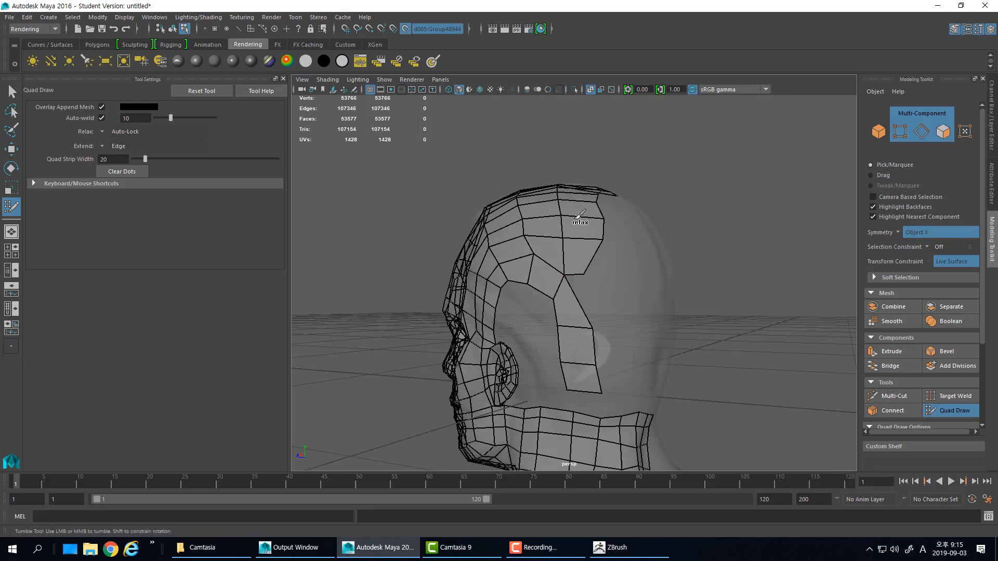
{"action": "left_click_drag", "start_coordinate": [580, 214], "coordinate": [633, 245], "text": "alt"}
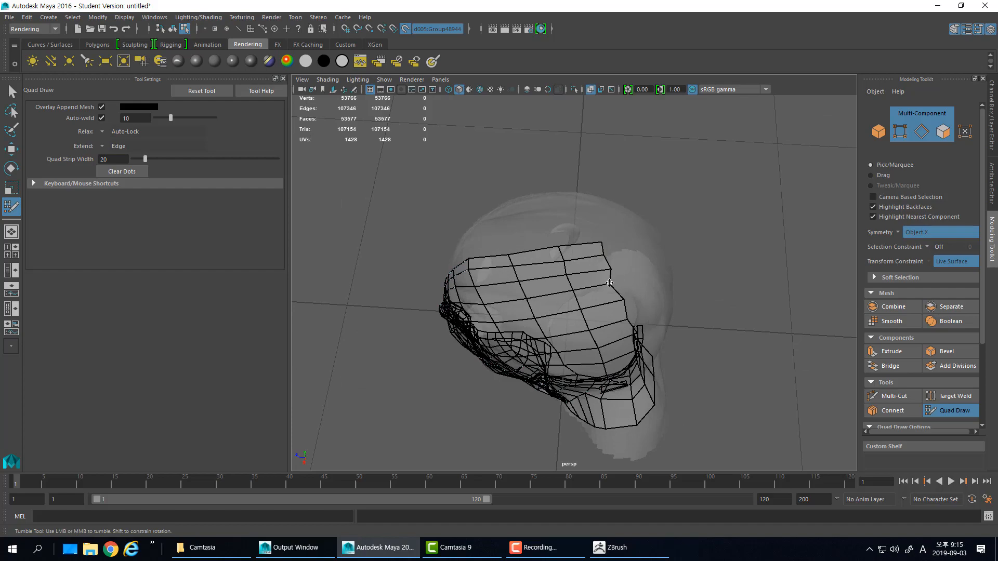
{"action": "left_click_drag", "start_coordinate": [610, 283], "coordinate": [624, 298], "text": "alt"}
{"action": "right_click_drag", "start_coordinate": [623, 253], "coordinate": [608, 353], "text": "alt"}
{"action": "mouse_move", "coordinate": [607, 354]}
{"action": "left_mouse_down", "text": "alt"}
{"action": "mouse_move", "coordinate": [592, 332]}
{"action": "mouse_move", "coordinate": [624, 351]}
{"action": "mouse_move", "coordinate": [608, 356]}
{"action": "mouse_move", "coordinate": [606, 335]}
{"action": "left_mouse_up", "text": "alt"}
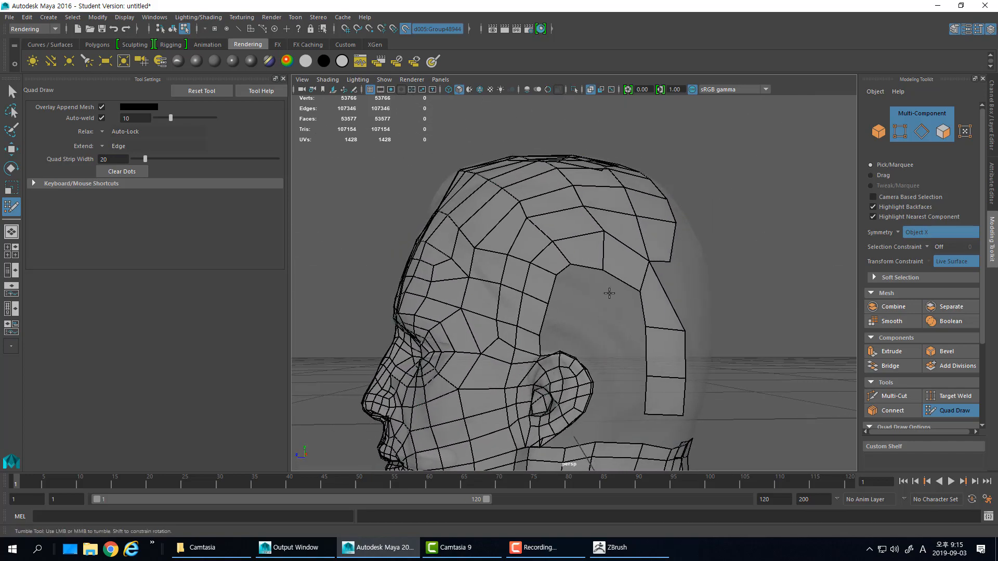
Reposition the border vertices above and behind the ear to even out the strip of quads around the opening
{"action": "mouse_move", "coordinate": [684, 339]}
{"action": "left_mouse_down", "text": "alt"}
{"action": "mouse_move", "coordinate": [597, 341]}
{"action": "mouse_move", "coordinate": [666, 341]}
{"action": "mouse_move", "coordinate": [657, 317]}
{"action": "mouse_move", "coordinate": [626, 350]}
{"action": "mouse_move", "coordinate": [654, 357]}
{"action": "mouse_move", "coordinate": [655, 317]}
{"action": "mouse_move", "coordinate": [538, 318]}
{"action": "mouse_move", "coordinate": [543, 296]}
{"action": "mouse_move", "coordinate": [514, 321]}
{"action": "mouse_move", "coordinate": [492, 309]}
{"action": "left_mouse_up", "text": "alt"}
{"action": "mouse_move", "coordinate": [530, 278]}
{"action": "left_mouse_down"}
{"action": "mouse_move", "coordinate": [515, 299]}
{"action": "mouse_move", "coordinate": [502, 276]}
{"action": "mouse_move", "coordinate": [496, 285]}
{"action": "mouse_move", "coordinate": [537, 308]}
{"action": "mouse_move", "coordinate": [528, 329]}
{"action": "left_mouse_up"}
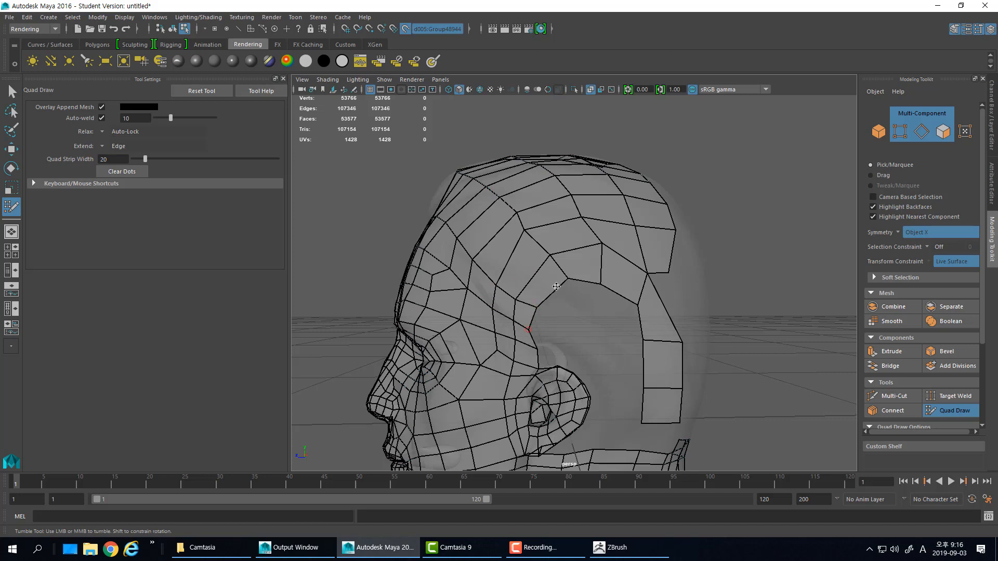
{"action": "mouse_move", "coordinate": [568, 280]}
{"action": "left_mouse_down"}
{"action": "mouse_move", "coordinate": [552, 293]}
{"action": "mouse_move", "coordinate": [627, 308]}
{"action": "mouse_move", "coordinate": [612, 315]}
{"action": "mouse_move", "coordinate": [612, 342]}
{"action": "left_mouse_up"}
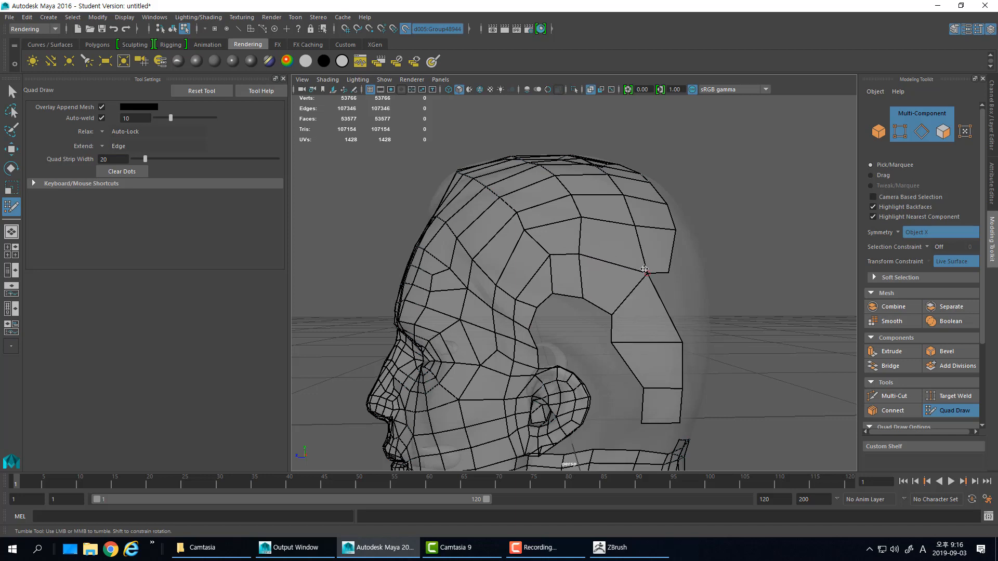
{"action": "left_click_drag", "start_coordinate": [644, 269], "coordinate": [622, 267]}
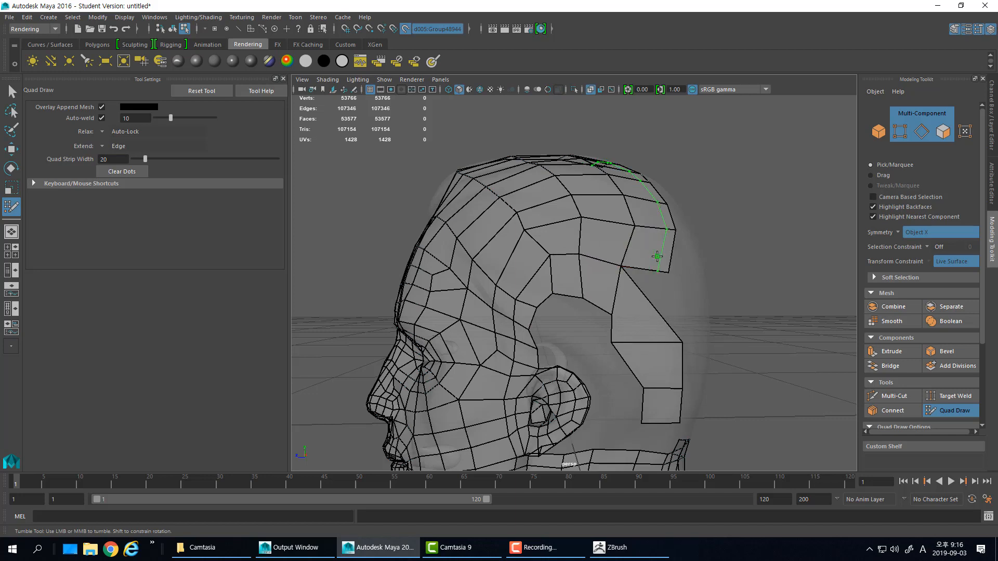
{"action": "left_click_drag", "start_coordinate": [612, 342], "coordinate": [619, 362]}
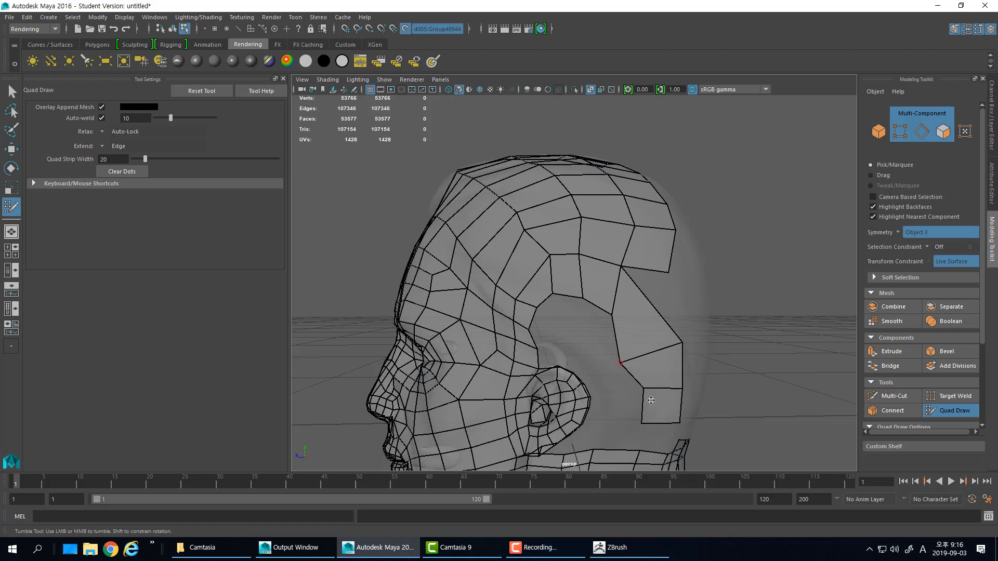
{"action": "left_click_drag", "start_coordinate": [659, 403], "coordinate": [637, 410]}
{"action": "left_click_drag", "start_coordinate": [634, 338], "coordinate": [630, 345]}
{"action": "mouse_move", "coordinate": [583, 298]}
{"action": "left_mouse_down"}
{"action": "mouse_move", "coordinate": [580, 309]}
{"action": "mouse_move", "coordinate": [675, 291]}
{"action": "mouse_move", "coordinate": [724, 348]}
{"action": "mouse_move", "coordinate": [606, 263]}
{"action": "mouse_move", "coordinate": [477, 205]}
{"action": "mouse_move", "coordinate": [527, 238]}
{"action": "left_mouse_up"}
Relax the quads over the side and back of the crown
{"action": "mouse_move", "coordinate": [535, 218]}
{"action": "left_mouse_down", "text": "shift"}
{"action": "mouse_move", "coordinate": [574, 196]}
{"action": "mouse_move", "coordinate": [611, 241]}
{"action": "mouse_move", "coordinate": [633, 227]}
{"action": "mouse_move", "coordinate": [609, 262]}
{"action": "mouse_move", "coordinate": [620, 232]}
{"action": "left_mouse_up", "text": "shift"}
{"action": "left_click_drag", "start_coordinate": [733, 286], "coordinate": [632, 283], "text": "alt"}
{"action": "mouse_move", "coordinate": [624, 242]}
{"action": "left_mouse_down", "text": "shift"}
{"action": "mouse_move", "coordinate": [582, 201]}
{"action": "mouse_move", "coordinate": [551, 213]}
{"action": "left_mouse_up", "text": "shift"}
Extend a quad from the crown's lower rear edge and reposition the surrounding vertices
{"action": "mouse_move", "coordinate": [658, 242]}
{"action": "left_mouse_down", "text": "alt"}
{"action": "mouse_move", "coordinate": [661, 313]}
{"action": "mouse_move", "coordinate": [624, 354]}
{"action": "mouse_move", "coordinate": [582, 312]}
{"action": "mouse_move", "coordinate": [694, 298]}
{"action": "mouse_move", "coordinate": [615, 287]}
{"action": "left_mouse_up", "text": "alt"}
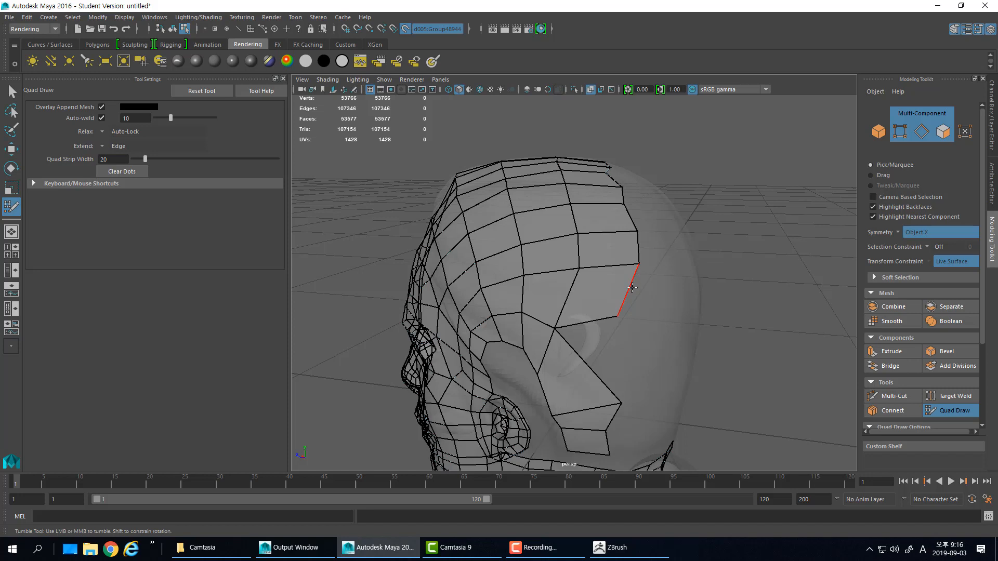
{"action": "mouse_move", "coordinate": [626, 292]}
{"action": "left_mouse_down"}
{"action": "mouse_move", "coordinate": [656, 336]}
{"action": "mouse_move", "coordinate": [589, 346]}
{"action": "mouse_move", "coordinate": [639, 367]}
{"action": "mouse_move", "coordinate": [623, 379]}
{"action": "left_mouse_up"}
{"action": "left_click_drag", "start_coordinate": [639, 267], "coordinate": [614, 321]}
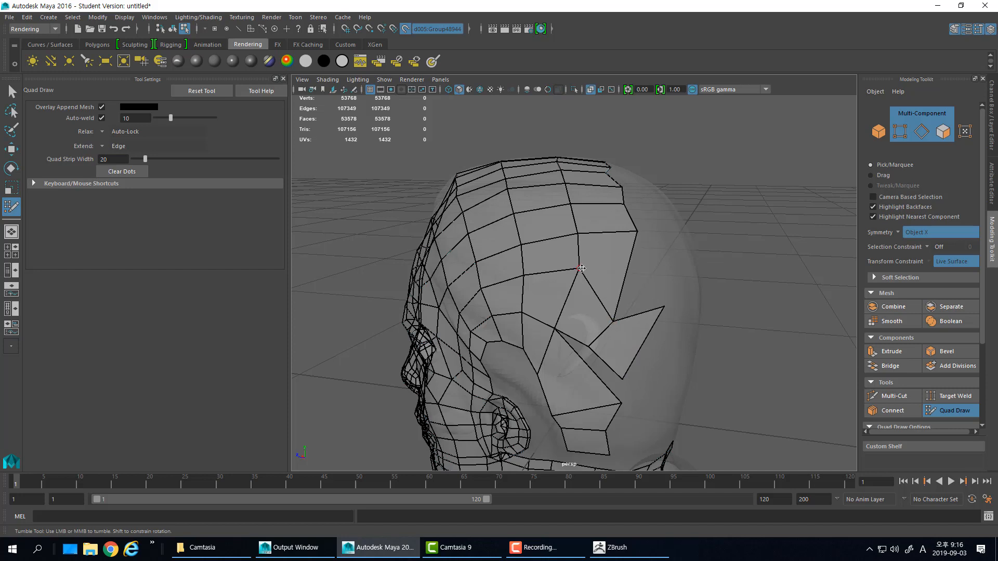
{"action": "left_click_drag", "start_coordinate": [580, 268], "coordinate": [571, 297]}
{"action": "left_click_drag", "start_coordinate": [623, 330], "coordinate": [666, 367], "text": "alt"}
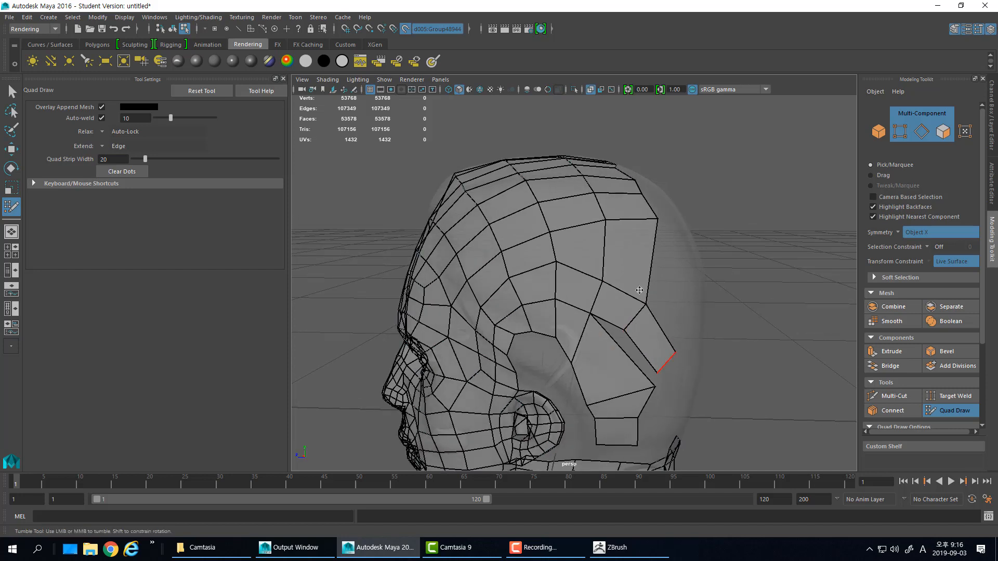
{"action": "mouse_move", "coordinate": [631, 244]}
{"action": "left_mouse_down", "text": "alt"}
{"action": "mouse_move", "coordinate": [569, 264]}
{"action": "mouse_move", "coordinate": [632, 259]}
{"action": "mouse_move", "coordinate": [652, 277]}
{"action": "left_mouse_up", "text": "alt"}
{"action": "mouse_move", "coordinate": [591, 289]}
{"action": "left_mouse_down", "text": "alt"}
{"action": "mouse_move", "coordinate": [639, 250]}
{"action": "mouse_move", "coordinate": [676, 243]}
{"action": "mouse_move", "coordinate": [670, 227]}
{"action": "mouse_move", "coordinate": [611, 210]}
{"action": "mouse_move", "coordinate": [522, 291]}
{"action": "mouse_move", "coordinate": [659, 303]}
{"action": "mouse_move", "coordinate": [656, 343]}
{"action": "mouse_move", "coordinate": [630, 336]}
{"action": "left_mouse_up", "text": "alt"}
Extend the rear border of the crown by two rows of quads down the back of the head
{"action": "mouse_move", "coordinate": [663, 307]}
{"action": "left_mouse_down"}
{"action": "mouse_move", "coordinate": [636, 332]}
{"action": "mouse_move", "coordinate": [609, 340]}
{"action": "mouse_move", "coordinate": [668, 334]}
{"action": "mouse_move", "coordinate": [535, 301]}
{"action": "mouse_move", "coordinate": [498, 276]}
{"action": "left_mouse_up"}
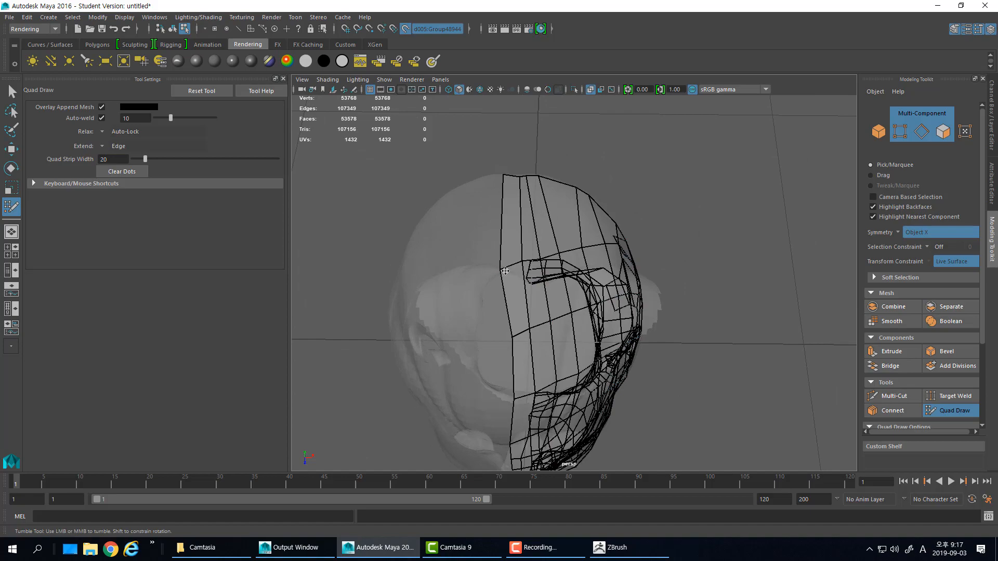
{"action": "mouse_move", "coordinate": [528, 233]}
{"action": "left_mouse_down", "text": "alt"}
{"action": "mouse_move", "coordinate": [532, 253]}
{"action": "mouse_move", "coordinate": [587, 285]}
{"action": "mouse_move", "coordinate": [575, 312]}
{"action": "mouse_move", "coordinate": [677, 284]}
{"action": "mouse_move", "coordinate": [635, 271]}
{"action": "mouse_move", "coordinate": [659, 253]}
{"action": "mouse_move", "coordinate": [615, 222]}
{"action": "mouse_move", "coordinate": [706, 203]}
{"action": "mouse_move", "coordinate": [613, 212]}
{"action": "mouse_move", "coordinate": [582, 249]}
{"action": "mouse_move", "coordinate": [630, 263]}
{"action": "mouse_move", "coordinate": [574, 250]}
{"action": "left_mouse_up", "text": "alt"}
{"action": "mouse_move", "coordinate": [596, 305]}
{"action": "left_mouse_down", "text": "alt"}
{"action": "mouse_move", "coordinate": [608, 274]}
{"action": "mouse_move", "coordinate": [588, 268]}
{"action": "left_mouse_up", "text": "alt"}
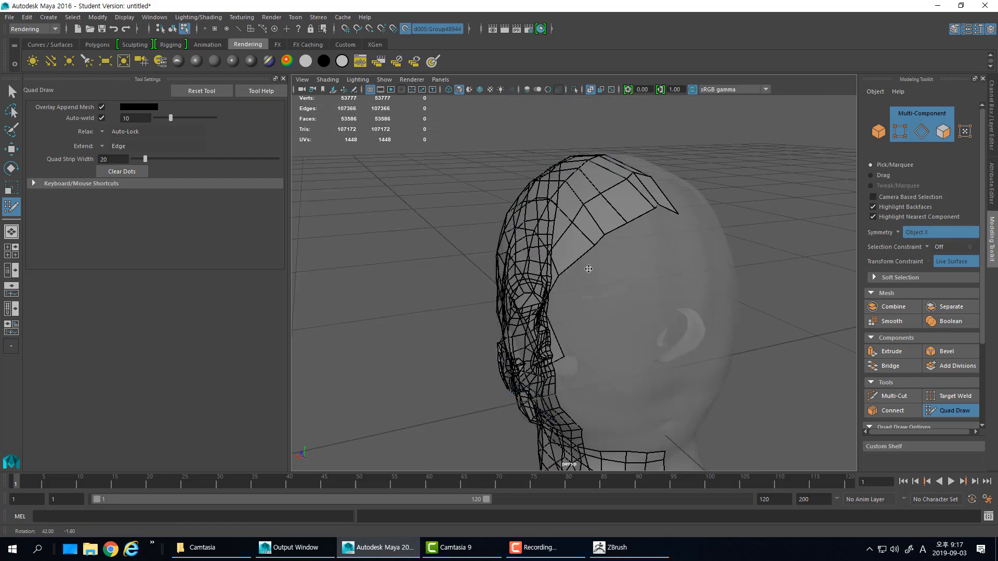
{"action": "left_click_drag", "start_coordinate": [636, 230], "coordinate": [674, 219], "text": "alt"}
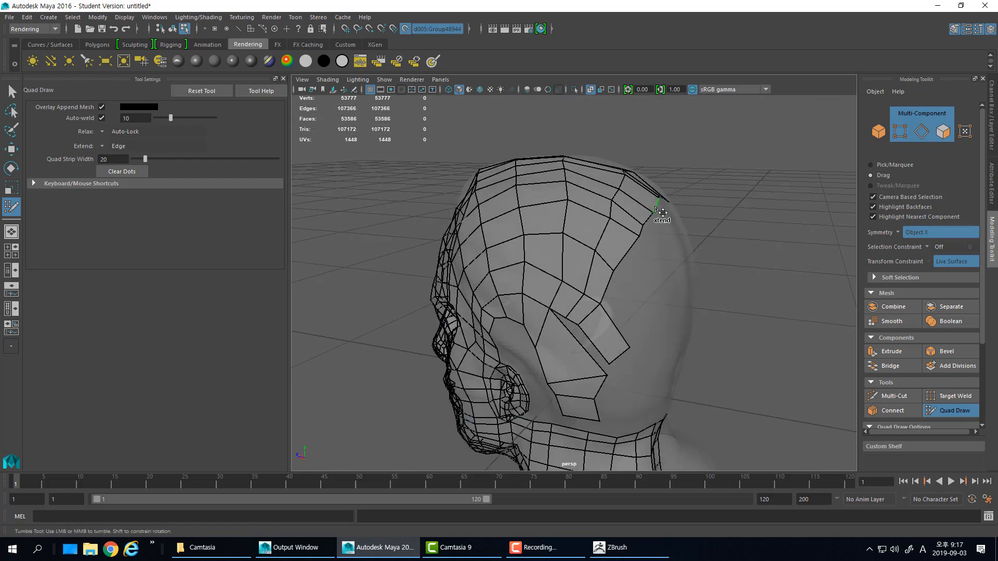
{"action": "mouse_move", "coordinate": [656, 209]}
{"action": "middle_mouse_down"}
{"action": "mouse_move", "coordinate": [688, 269]}
{"action": "mouse_move", "coordinate": [682, 251]}
{"action": "middle_mouse_up"}
{"action": "mouse_move", "coordinate": [683, 250]}
{"action": "left_mouse_down", "text": "alt"}
{"action": "mouse_move", "coordinate": [602, 280]}
{"action": "mouse_move", "coordinate": [651, 266]}
{"action": "left_mouse_up", "text": "alt"}
{"action": "mouse_move", "coordinate": [644, 261]}
{"action": "middle_mouse_down"}
{"action": "mouse_move", "coordinate": [628, 330]}
{"action": "mouse_move", "coordinate": [643, 323]}
{"action": "middle_mouse_up"}
{"action": "left_click_drag", "start_coordinate": [616, 265], "coordinate": [691, 308], "text": "alt"}
{"action": "key", "text": "ctrl+z"}
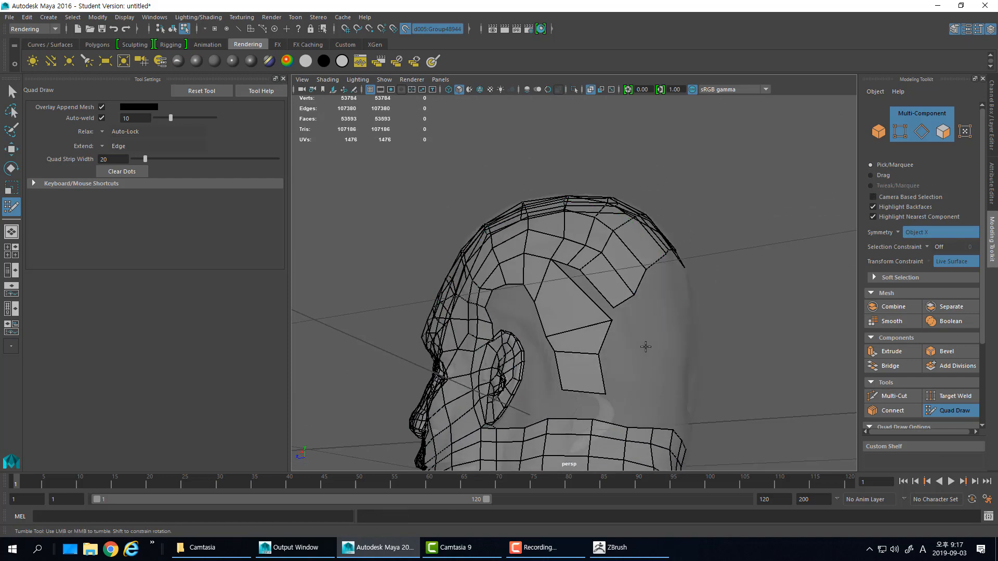
Extend the border at the back of the head by another row and pull its lower vertices further down
{"action": "left_click_drag", "start_coordinate": [693, 240], "coordinate": [639, 247], "text": "alt"}
{"action": "mouse_move", "coordinate": [663, 226]}
{"action": "middle_mouse_down"}
{"action": "mouse_move", "coordinate": [668, 274]}
{"action": "mouse_move", "coordinate": [640, 304]}
{"action": "middle_mouse_up"}
{"action": "mouse_move", "coordinate": [640, 303]}
{"action": "left_mouse_down", "text": "alt"}
{"action": "mouse_move", "coordinate": [705, 307]}
{"action": "mouse_move", "coordinate": [587, 350]}
{"action": "left_mouse_up", "text": "alt"}
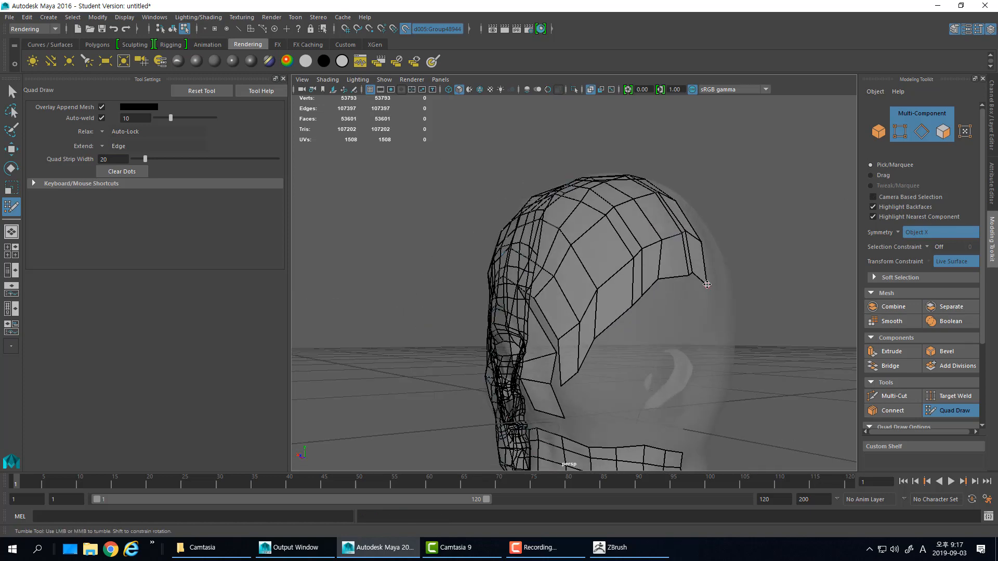
{"action": "left_click_drag", "start_coordinate": [706, 285], "coordinate": [700, 356]}
{"action": "left_click_drag", "start_coordinate": [694, 271], "coordinate": [690, 356]}
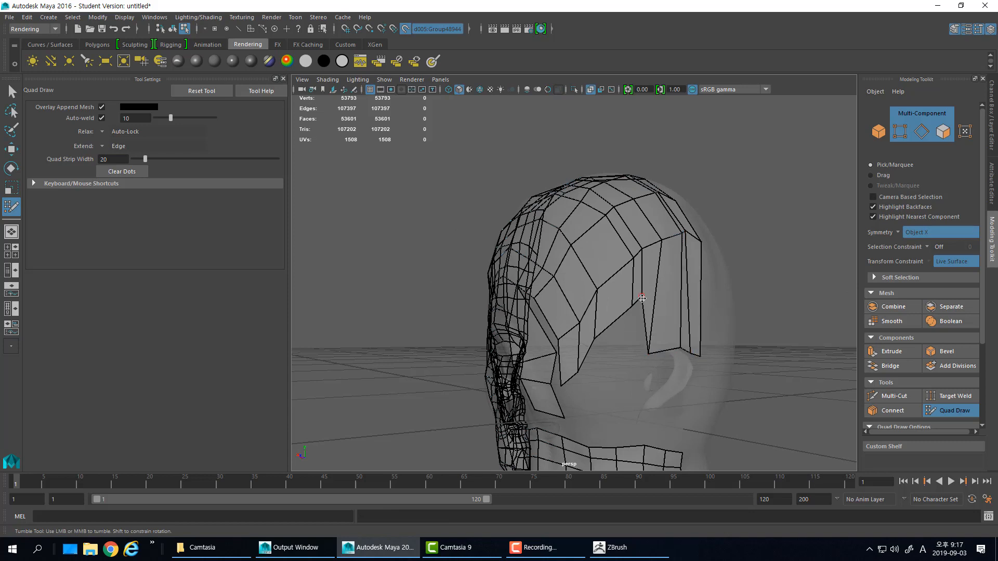
{"action": "mouse_move", "coordinate": [628, 326]}
{"action": "left_mouse_down"}
{"action": "mouse_move", "coordinate": [601, 365]}
{"action": "mouse_move", "coordinate": [636, 386]}
{"action": "mouse_move", "coordinate": [642, 412]}
{"action": "mouse_move", "coordinate": [618, 350]}
{"action": "mouse_move", "coordinate": [606, 356]}
{"action": "mouse_move", "coordinate": [674, 365]}
{"action": "left_mouse_up"}
Relax the quads over the back, top and side of the head to even out their spacing
{"action": "mouse_move", "coordinate": [628, 276]}
{"action": "left_mouse_down", "text": "shift"}
{"action": "mouse_move", "coordinate": [652, 232]}
{"action": "mouse_move", "coordinate": [691, 239]}
{"action": "mouse_move", "coordinate": [709, 255]}
{"action": "mouse_move", "coordinate": [638, 282]}
{"action": "mouse_move", "coordinate": [662, 258]}
{"action": "mouse_move", "coordinate": [577, 216]}
{"action": "mouse_move", "coordinate": [602, 263]}
{"action": "mouse_move", "coordinate": [621, 245]}
{"action": "left_mouse_up", "text": "shift"}
{"action": "mouse_move", "coordinate": [489, 177]}
{"action": "left_mouse_down", "text": "alt"}
{"action": "mouse_move", "coordinate": [547, 229]}
{"action": "mouse_move", "coordinate": [614, 237]}
{"action": "mouse_move", "coordinate": [515, 229]}
{"action": "left_mouse_up", "text": "alt"}
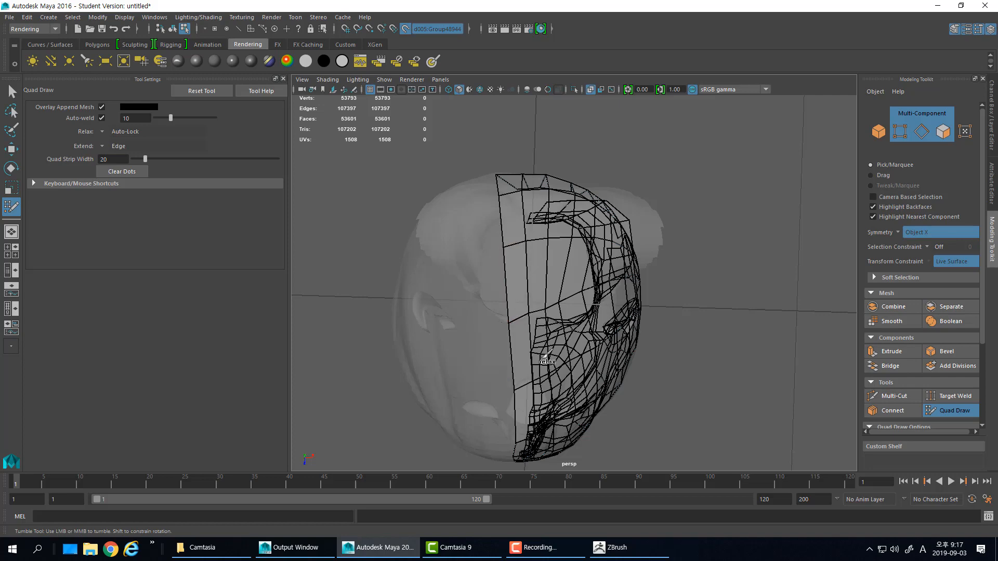
{"action": "mouse_move", "coordinate": [585, 312]}
{"action": "left_mouse_down", "text": "alt"}
{"action": "mouse_move", "coordinate": [670, 291]}
{"action": "mouse_move", "coordinate": [611, 264]}
{"action": "left_mouse_up", "text": "alt"}
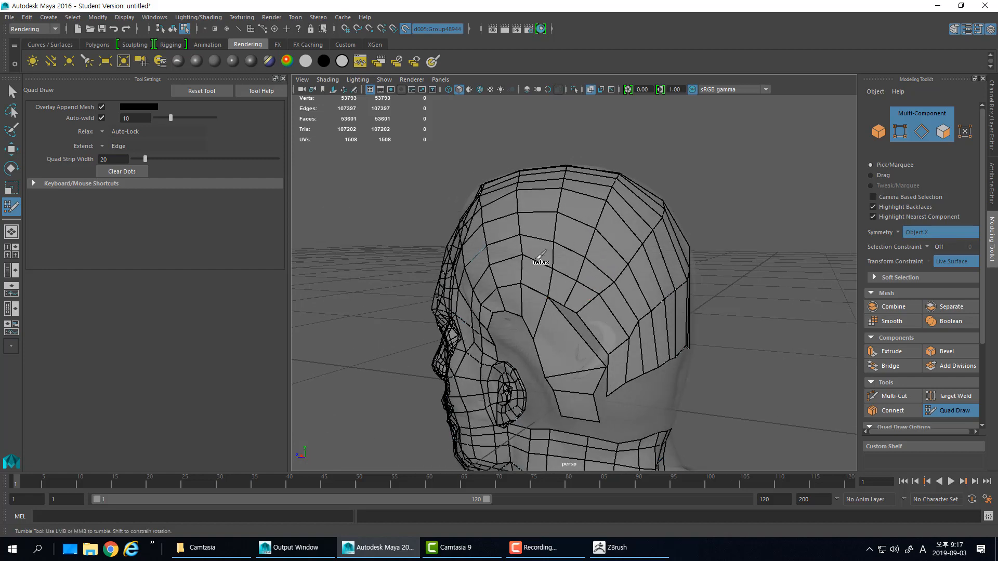
{"action": "mouse_move", "coordinate": [515, 249]}
{"action": "left_mouse_down", "text": "alt"}
{"action": "mouse_move", "coordinate": [588, 253]}
{"action": "mouse_move", "coordinate": [611, 307]}
{"action": "left_mouse_up", "text": "alt"}
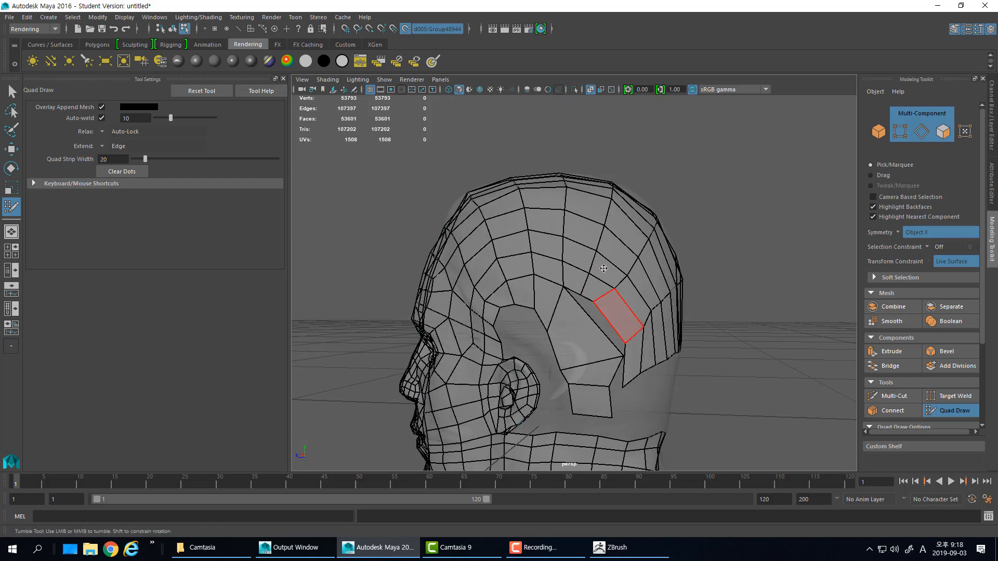
Close the gaps between the rear crown quads and the strip behind the ear, repositioning the vertices around them
{"action": "left_click", "coordinate": [599, 304], "text": "ctrl+shift"}
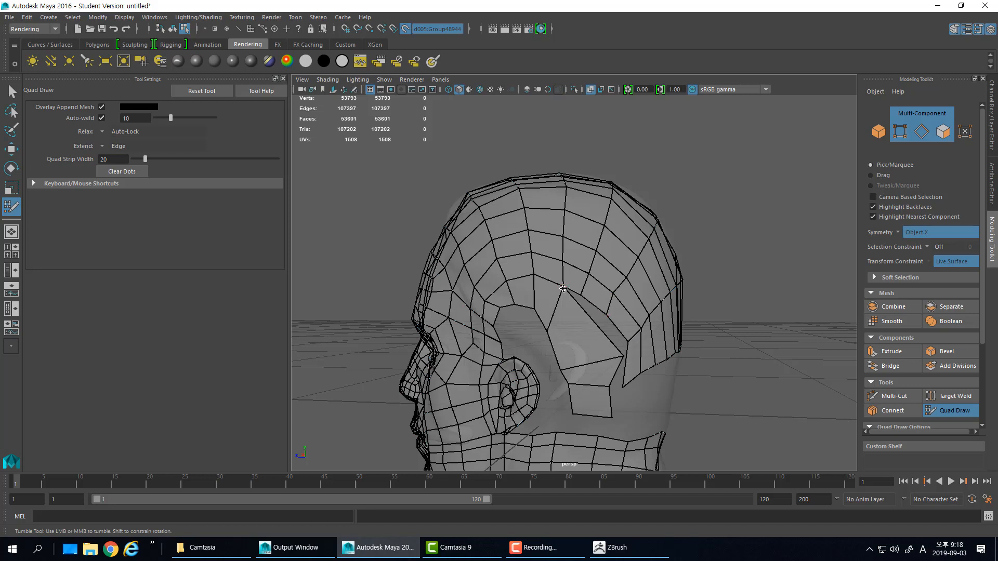
{"action": "left_click_drag", "start_coordinate": [563, 289], "coordinate": [560, 293]}
{"action": "mouse_move", "coordinate": [549, 330]}
{"action": "left_mouse_down"}
{"action": "mouse_move", "coordinate": [558, 282]}
{"action": "mouse_move", "coordinate": [579, 297]}
{"action": "left_mouse_up"}
{"action": "mouse_move", "coordinate": [622, 356]}
{"action": "left_mouse_down"}
{"action": "mouse_move", "coordinate": [604, 313]}
{"action": "mouse_move", "coordinate": [596, 333]}
{"action": "left_mouse_up"}
{"action": "left_click_drag", "start_coordinate": [580, 297], "coordinate": [579, 308]}
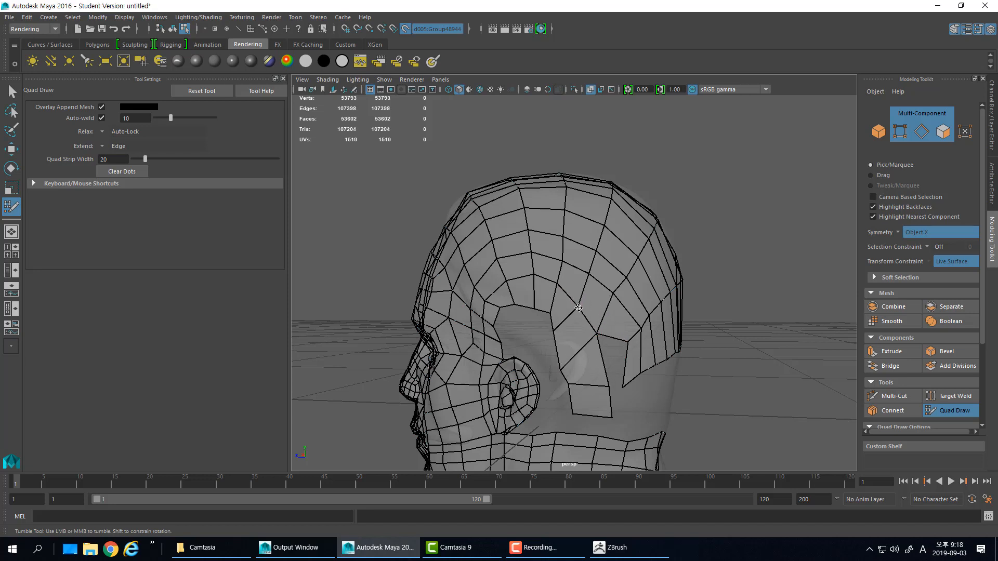
{"action": "left_click_drag", "start_coordinate": [606, 388], "coordinate": [574, 358]}
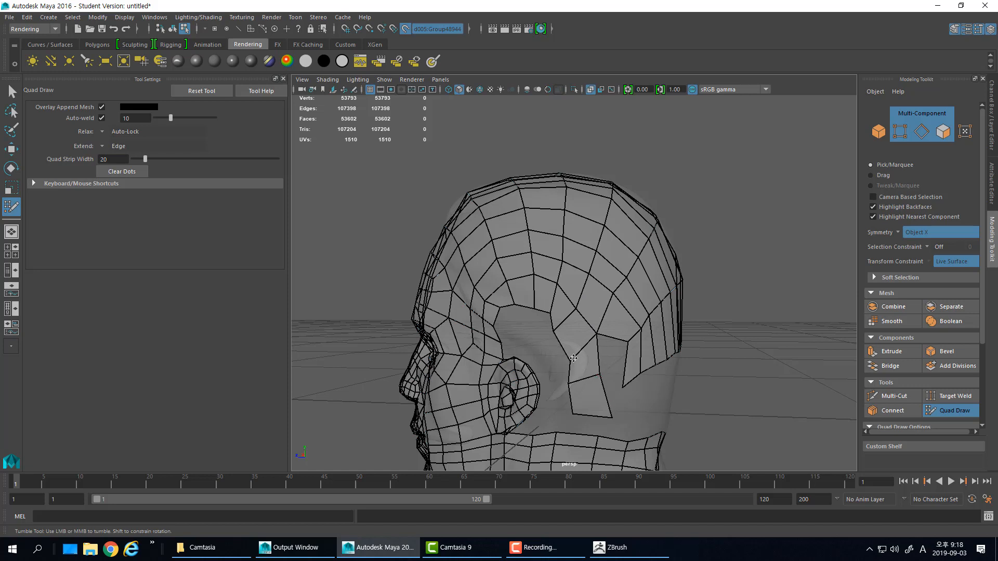
{"action": "left_click", "coordinate": [611, 356], "text": "shift"}
{"action": "mouse_move", "coordinate": [623, 385]}
{"action": "left_mouse_down"}
{"action": "mouse_move", "coordinate": [639, 357]}
{"action": "mouse_move", "coordinate": [664, 378]}
{"action": "mouse_move", "coordinate": [630, 316]}
{"action": "left_mouse_up"}
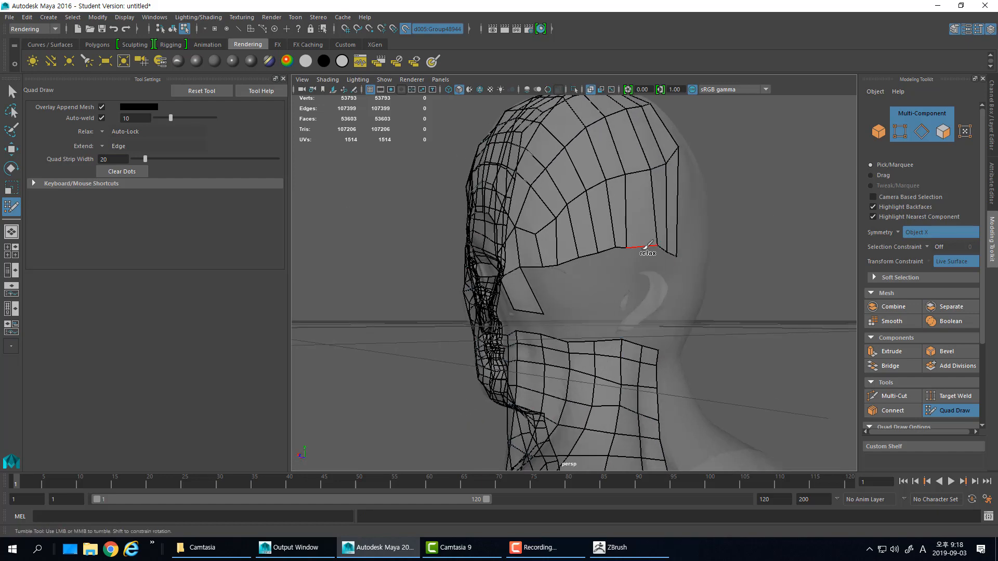
Extend the lower border of the back of the head by one row of quads and adjust its front corner vertex behind the ear
{"action": "key", "text": "Caps_Lock"}
{"action": "mouse_move", "coordinate": [647, 250]}
{"action": "left_mouse_down"}
{"action": "mouse_move", "coordinate": [650, 314]}
{"action": "mouse_move", "coordinate": [669, 295]}
{"action": "mouse_move", "coordinate": [639, 286]}
{"action": "left_mouse_up"}
{"action": "left_click_drag", "start_coordinate": [650, 238], "coordinate": [574, 298], "text": "alt"}
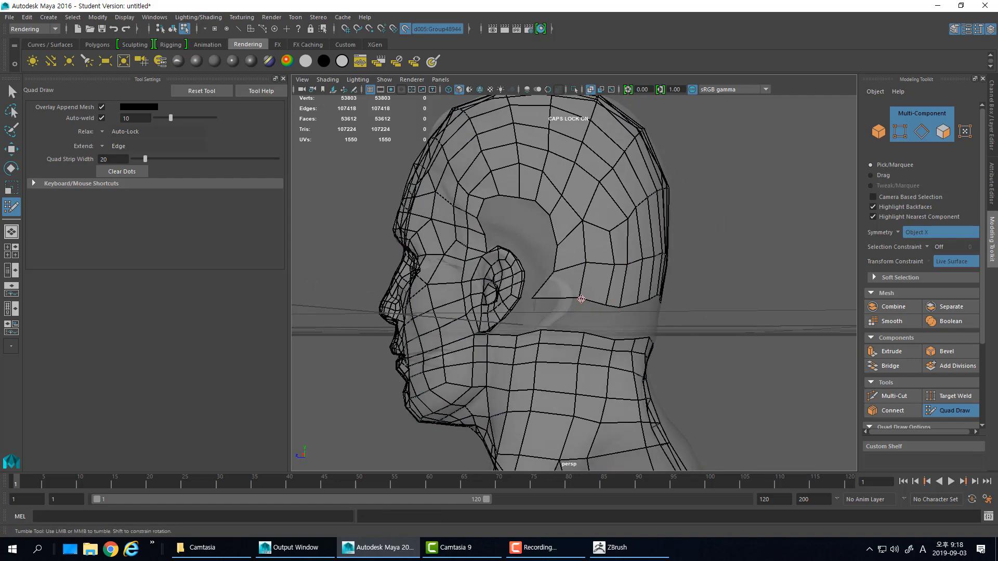
{"action": "left_click_drag", "start_coordinate": [532, 299], "coordinate": [549, 302]}
Fill the gap between the skull border behind the ear and the upper edge of the neck with quads
{"action": "mouse_move", "coordinate": [565, 322]}
{"action": "left_mouse_down", "text": "alt"}
{"action": "mouse_move", "coordinate": [613, 350]}
{"action": "mouse_move", "coordinate": [596, 350]}
{"action": "left_mouse_up", "text": "alt"}
{"action": "left_click", "coordinate": [571, 317], "text": "shift"}
{"action": "left_click", "coordinate": [591, 337], "text": "shift"}
{"action": "left_click", "coordinate": [598, 320], "text": "shift"}
{"action": "left_click", "coordinate": [599, 318], "text": "shift"}
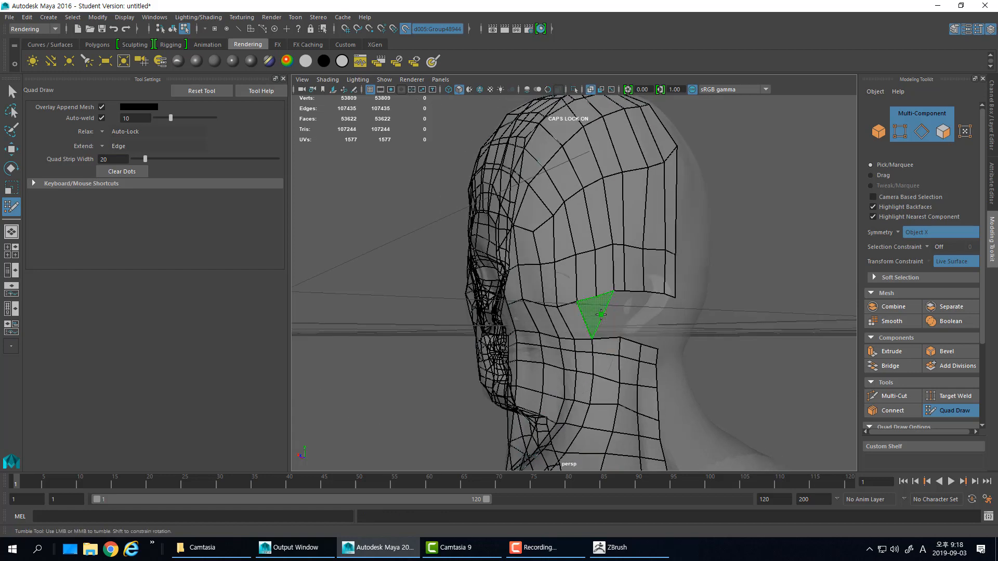
{"action": "left_click", "coordinate": [601, 328], "text": "shift"}
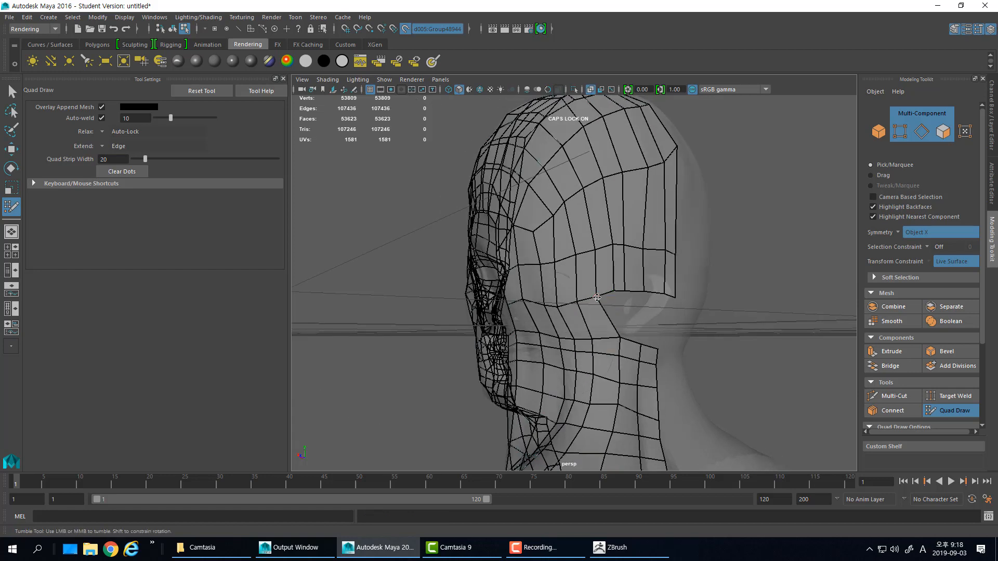
Reposition the lower skull border vertices near the centre line and fill two quads joining them to the neck
{"action": "left_click_drag", "start_coordinate": [614, 292], "coordinate": [662, 307]}
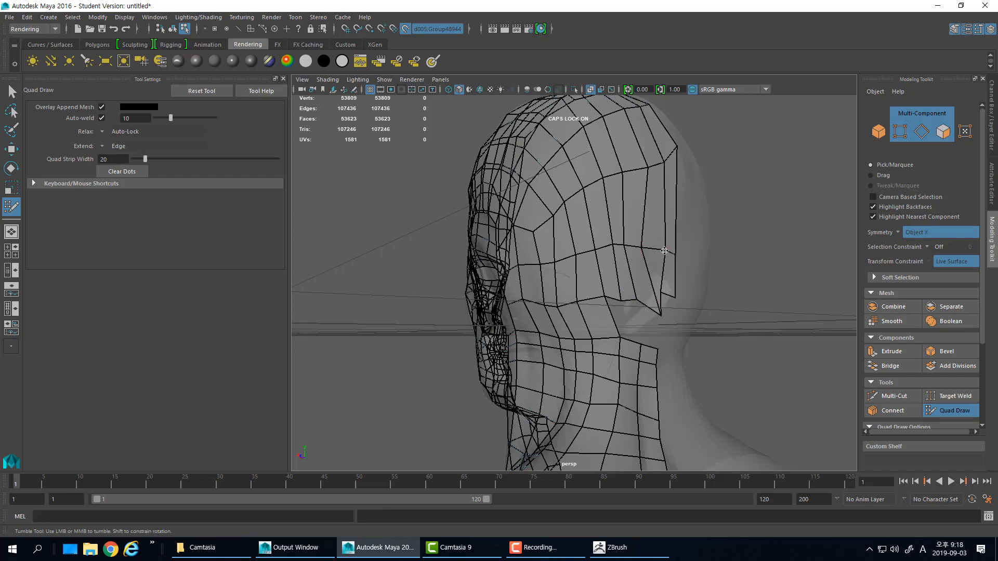
{"action": "mouse_move", "coordinate": [663, 249]}
{"action": "left_mouse_down", "text": "alt"}
{"action": "mouse_move", "coordinate": [625, 299]}
{"action": "mouse_move", "coordinate": [660, 287]}
{"action": "mouse_move", "coordinate": [620, 303]}
{"action": "left_mouse_up", "text": "alt"}
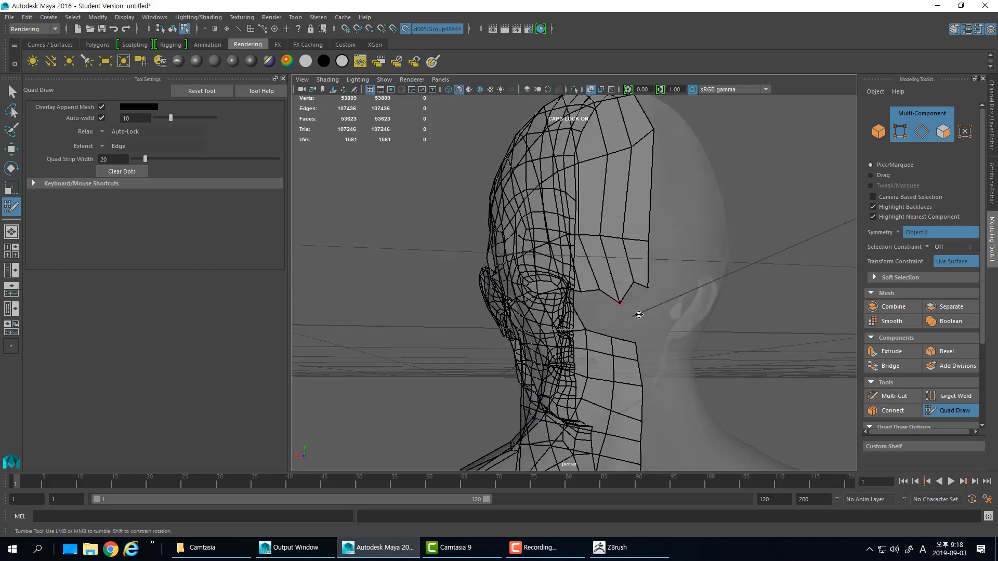
{"action": "left_click", "coordinate": [635, 302], "text": "shift"}
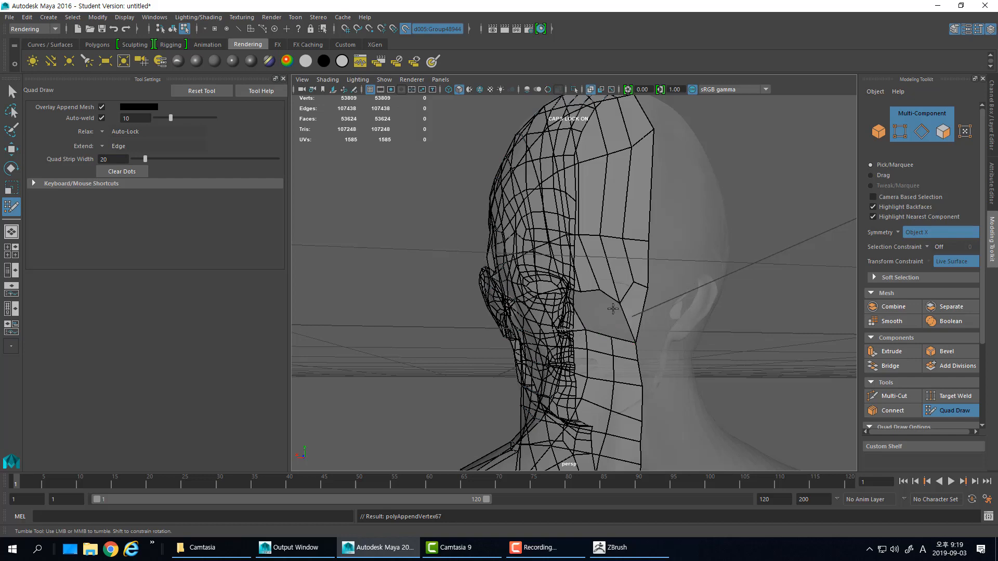
{"action": "left_click_drag", "start_coordinate": [613, 313], "coordinate": [638, 336], "text": "alt"}
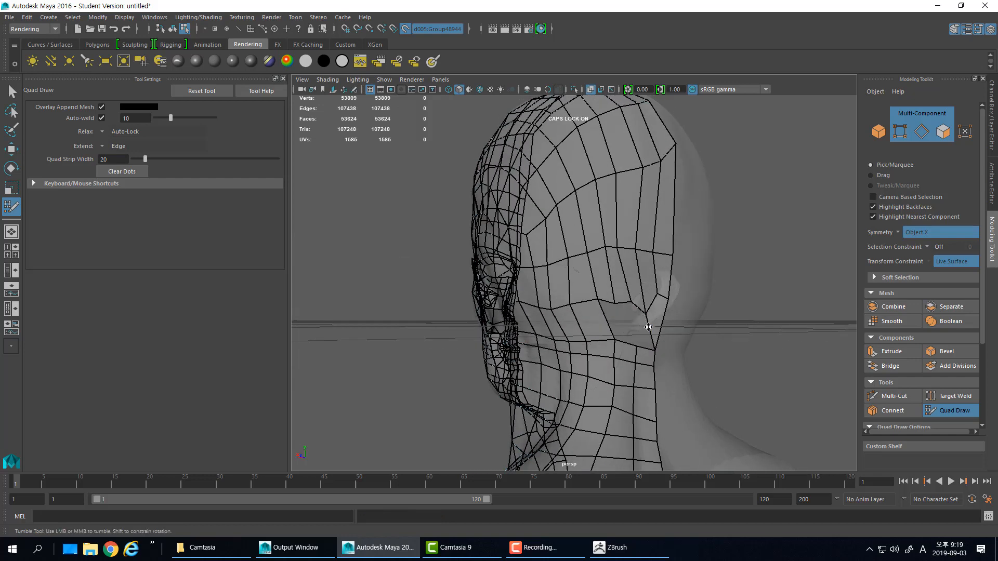
{"action": "left_click", "coordinate": [646, 326], "text": "shift"}
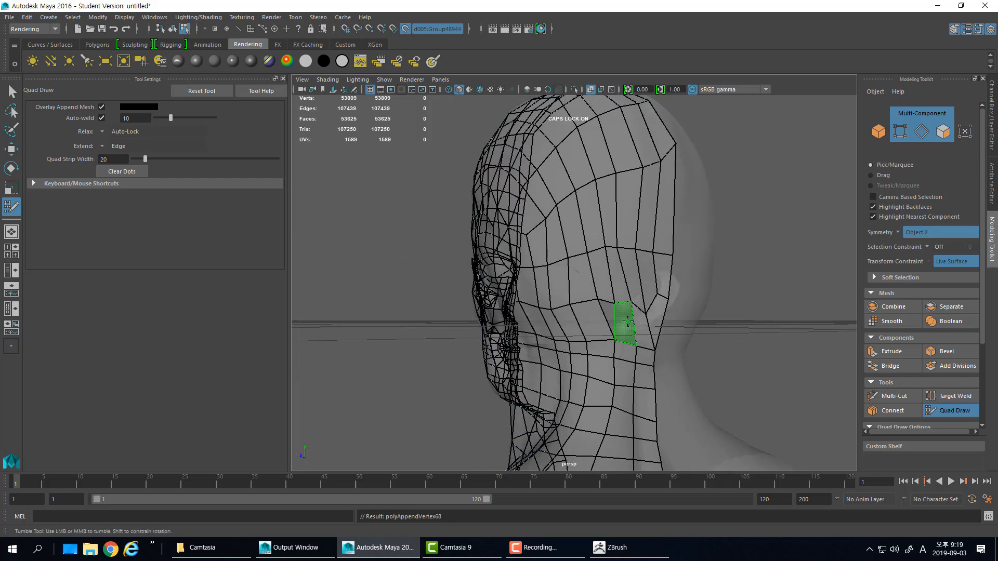
Insert an edge loop down the back of the neck and fill the remaining gap below the skull
{"action": "left_click", "coordinate": [625, 348], "text": "ctrl"}
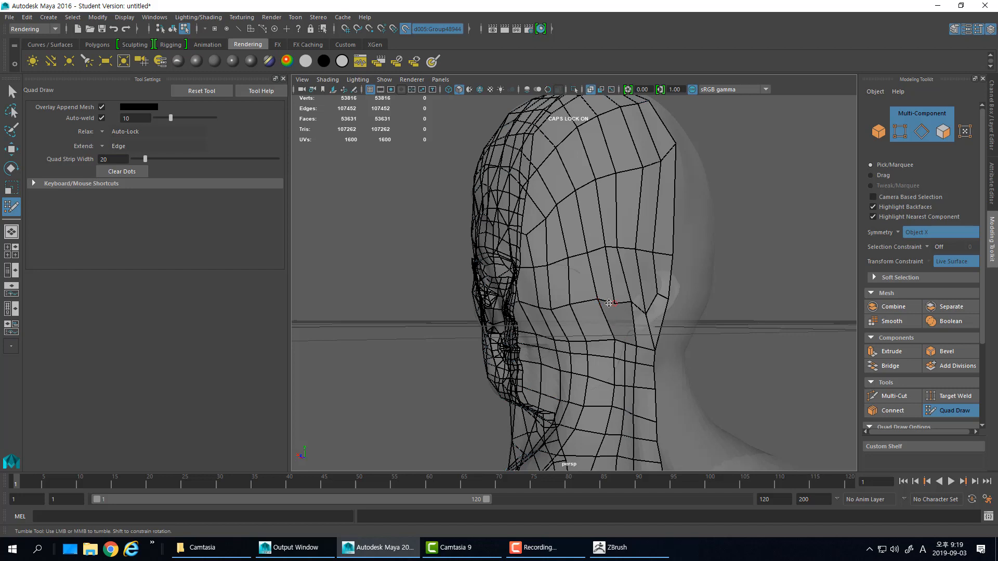
{"action": "left_click_drag", "start_coordinate": [609, 303], "coordinate": [623, 333]}
{"action": "left_click", "coordinate": [628, 326], "text": "shift"}
{"action": "right_click_drag", "start_coordinate": [650, 350], "coordinate": [588, 312], "text": "alt"}
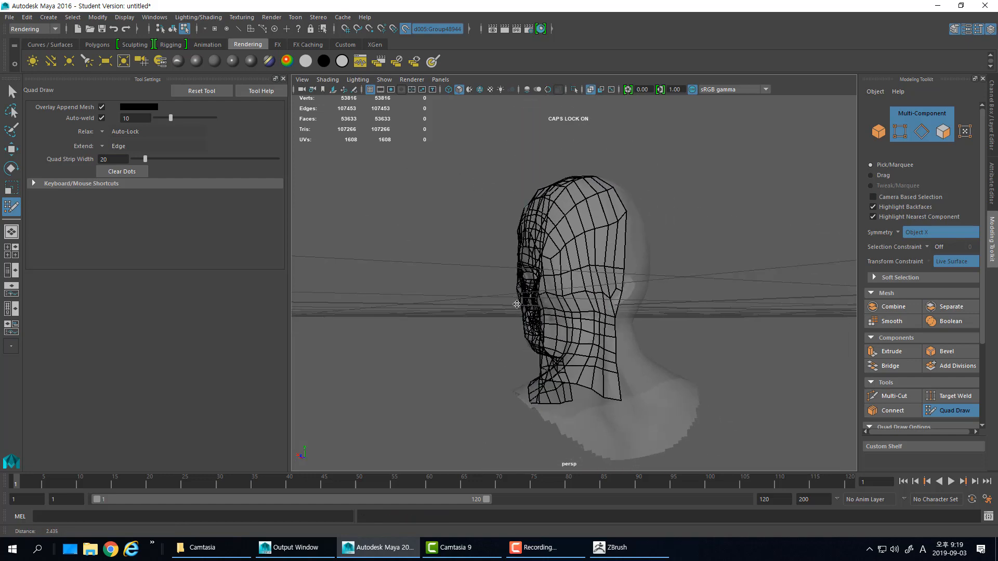
{"action": "left_click_drag", "start_coordinate": [587, 266], "coordinate": [617, 279], "text": "alt"}
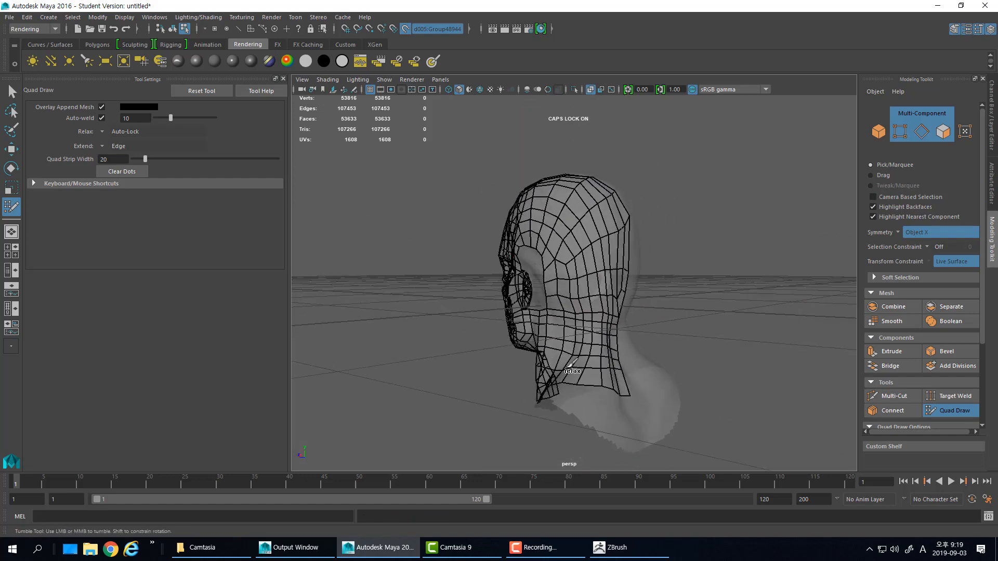
{"action": "mouse_move", "coordinate": [590, 371]}
{"action": "left_mouse_down", "text": "alt"}
{"action": "mouse_move", "coordinate": [546, 339]}
{"action": "mouse_move", "coordinate": [606, 354]}
{"action": "mouse_move", "coordinate": [612, 338]}
{"action": "mouse_move", "coordinate": [614, 371]}
{"action": "mouse_move", "coordinate": [590, 410]}
{"action": "mouse_move", "coordinate": [603, 368]}
{"action": "left_mouse_up", "text": "alt"}
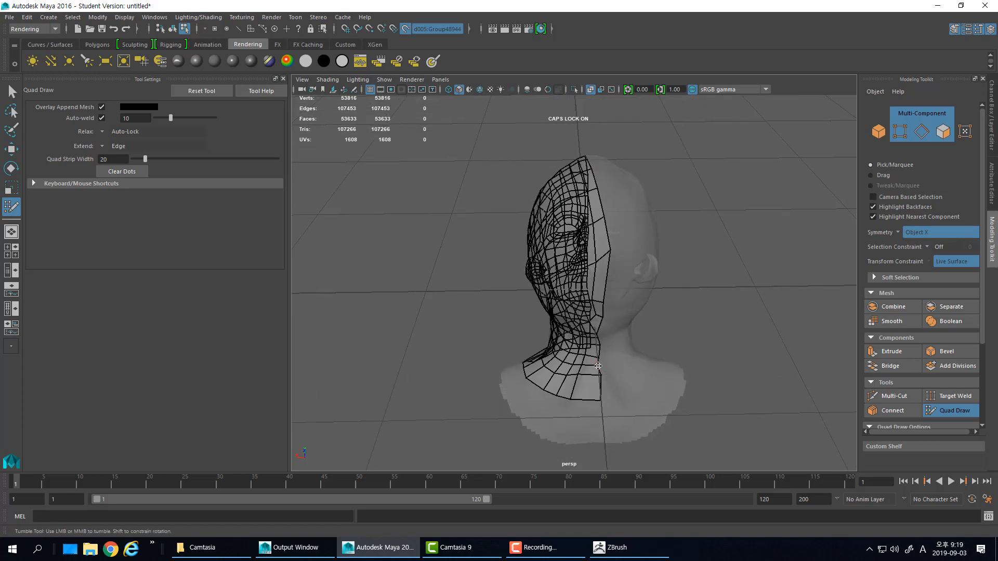
{"action": "left_click_drag", "start_coordinate": [604, 365], "coordinate": [669, 333], "text": "alt"}
{"action": "right_click_drag", "start_coordinate": [613, 384], "coordinate": [606, 328], "text": "alt"}
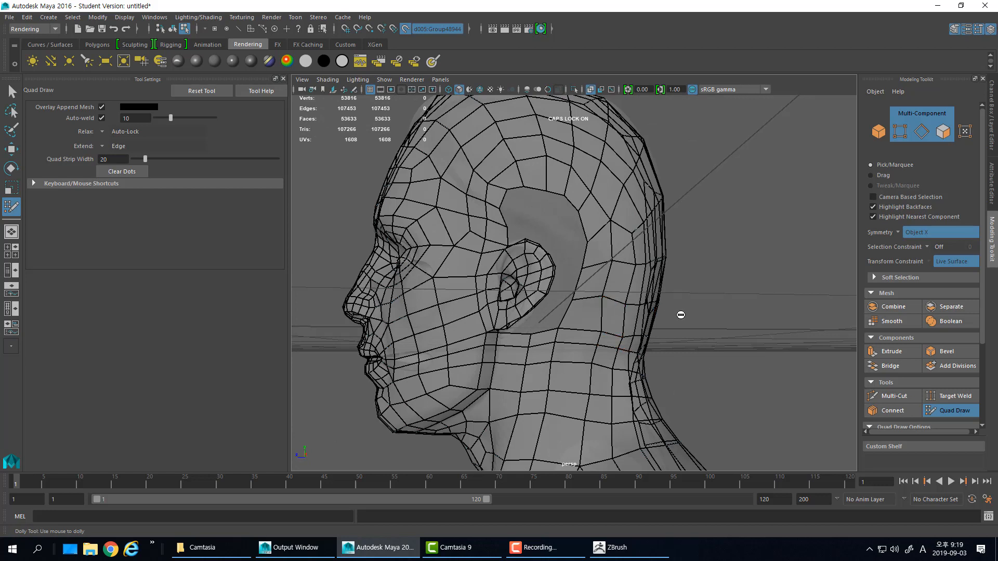
{"action": "left_click", "coordinate": [541, 548]}
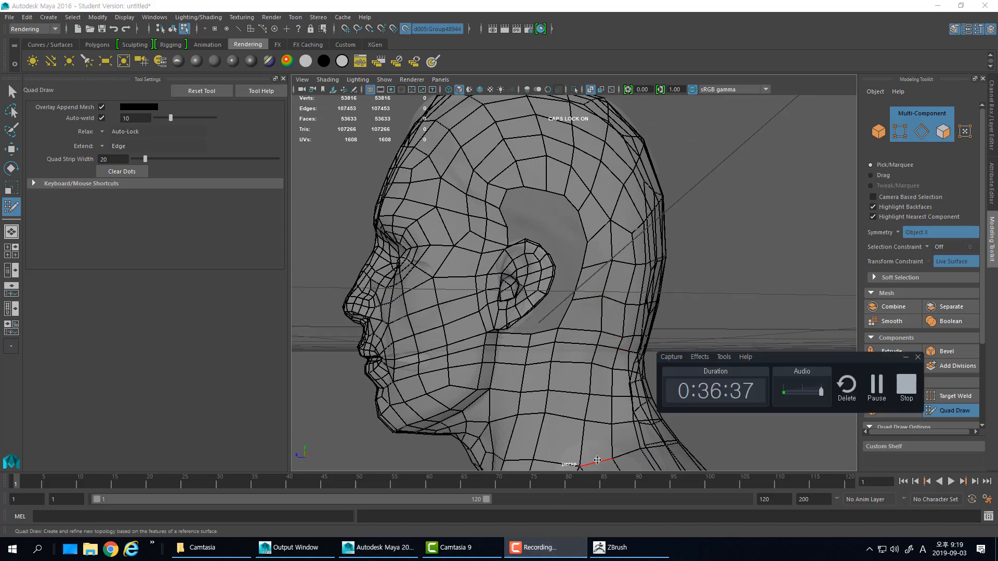
{"action": "left_click", "coordinate": [875, 388]}
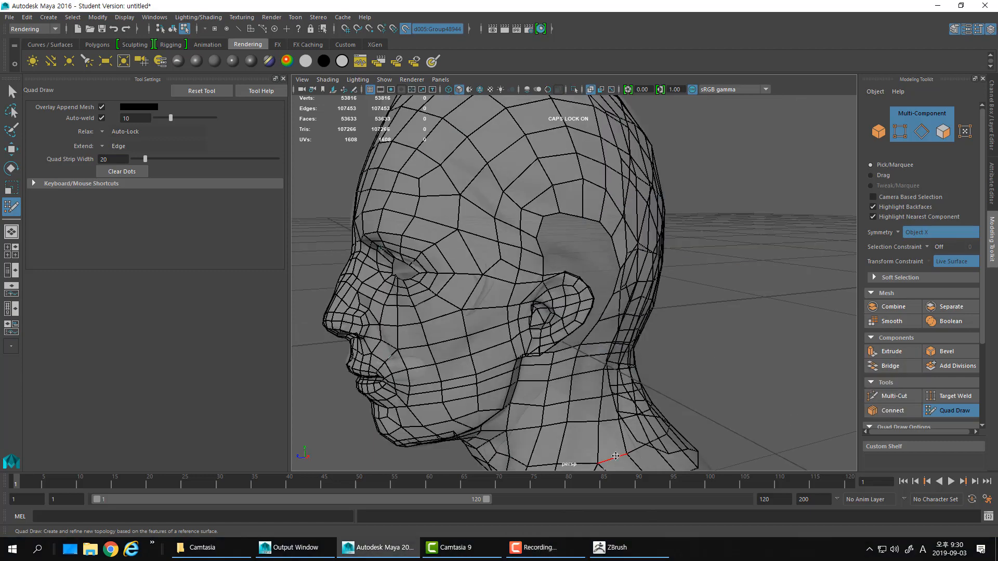
Fill a quad in the front upper corner of the gap above the ear and reposition the neighbouring border vertex
{"action": "left_click_drag", "start_coordinate": [728, 356], "coordinate": [663, 363], "text": "alt"}
{"action": "right_click_drag", "start_coordinate": [572, 366], "coordinate": [610, 366], "text": "alt"}
{"action": "left_click_drag", "start_coordinate": [611, 366], "coordinate": [753, 383], "text": "alt"}
{"action": "middle_click_drag", "start_coordinate": [788, 215], "coordinate": [748, 262], "text": "alt"}
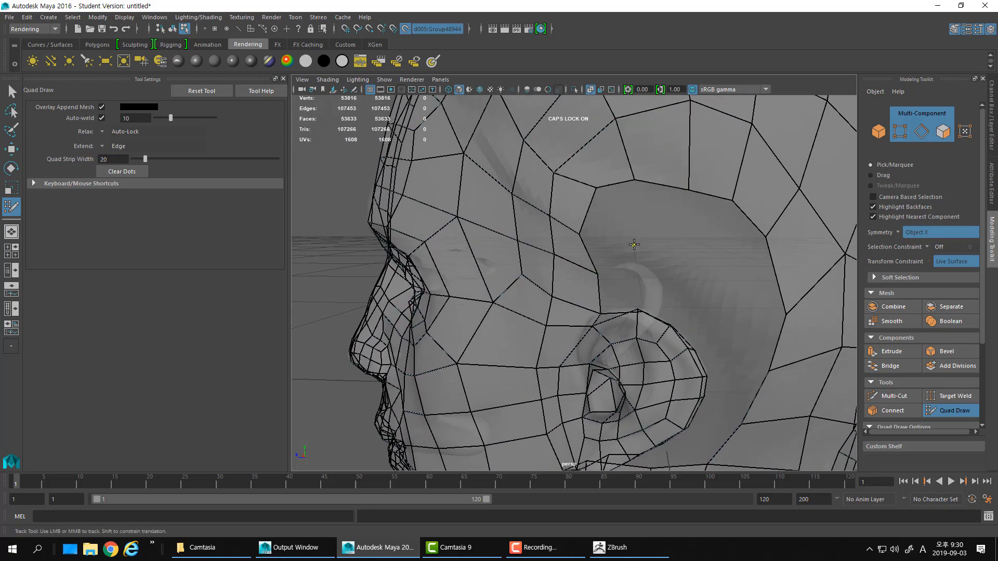
{"action": "left_click", "coordinate": [623, 222], "text": "shift"}
{"action": "mouse_move", "coordinate": [634, 181]}
{"action": "left_mouse_down"}
{"action": "mouse_move", "coordinate": [637, 190]}
{"action": "mouse_move", "coordinate": [592, 196]}
{"action": "left_mouse_up"}
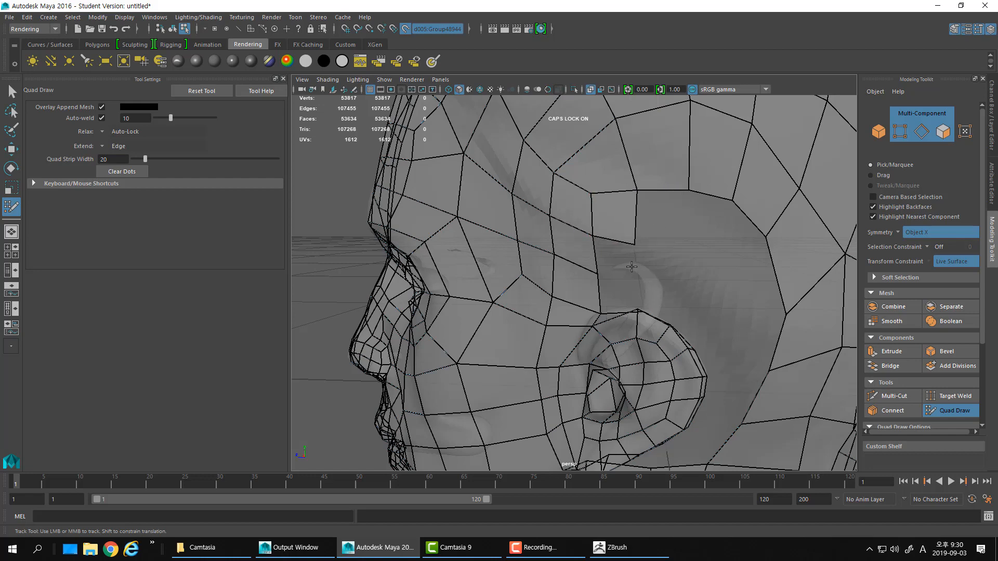
Examine the sculpt surface behind the ear from several angles, with the X-ray display turned off and on again
{"action": "left_click_drag", "start_coordinate": [658, 255], "coordinate": [612, 296], "text": "alt"}
{"action": "right_click_drag", "start_coordinate": [612, 296], "coordinate": [594, 294], "text": "alt"}
{"action": "middle_click_drag", "start_coordinate": [594, 294], "coordinate": [617, 272], "text": "alt"}
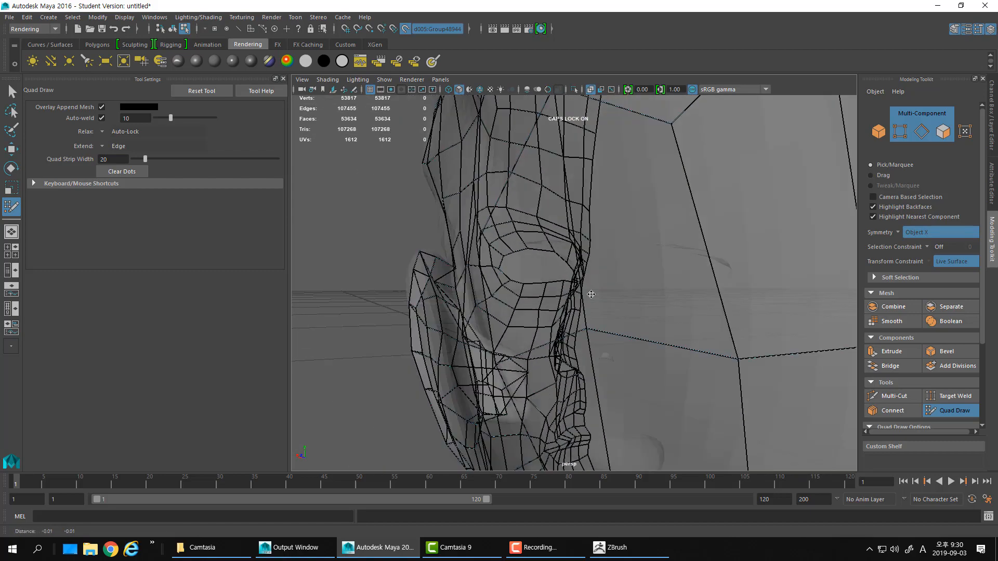
{"action": "left_click_drag", "start_coordinate": [616, 271], "coordinate": [645, 273], "text": "alt"}
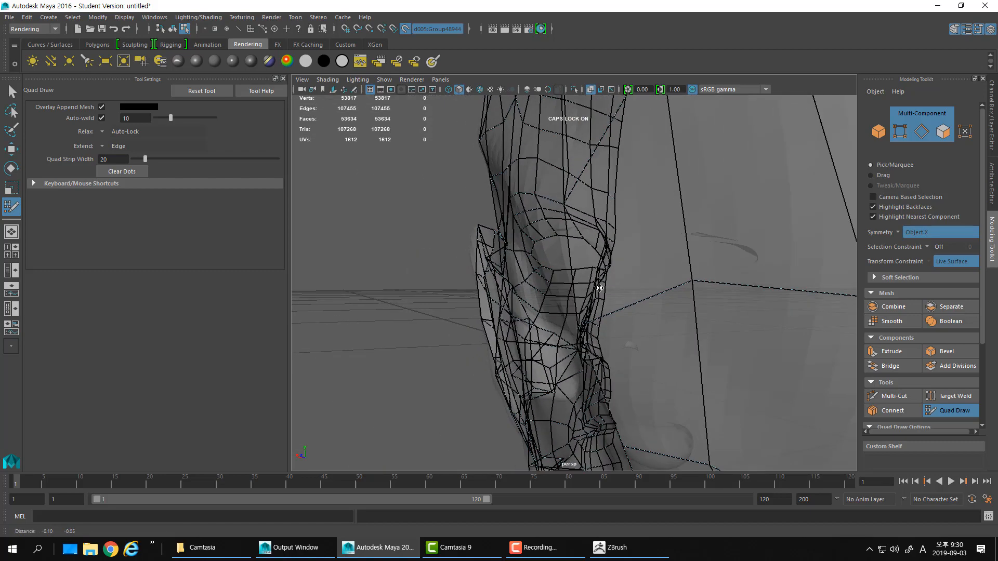
{"action": "left_click", "coordinate": [590, 90]}
{"action": "right_click_drag", "start_coordinate": [550, 307], "coordinate": [499, 278], "text": "alt"}
{"action": "mouse_move", "coordinate": [499, 279]}
{"action": "left_mouse_down", "text": "alt"}
{"action": "mouse_move", "coordinate": [576, 280]}
{"action": "mouse_move", "coordinate": [560, 278]}
{"action": "left_mouse_up", "text": "alt"}
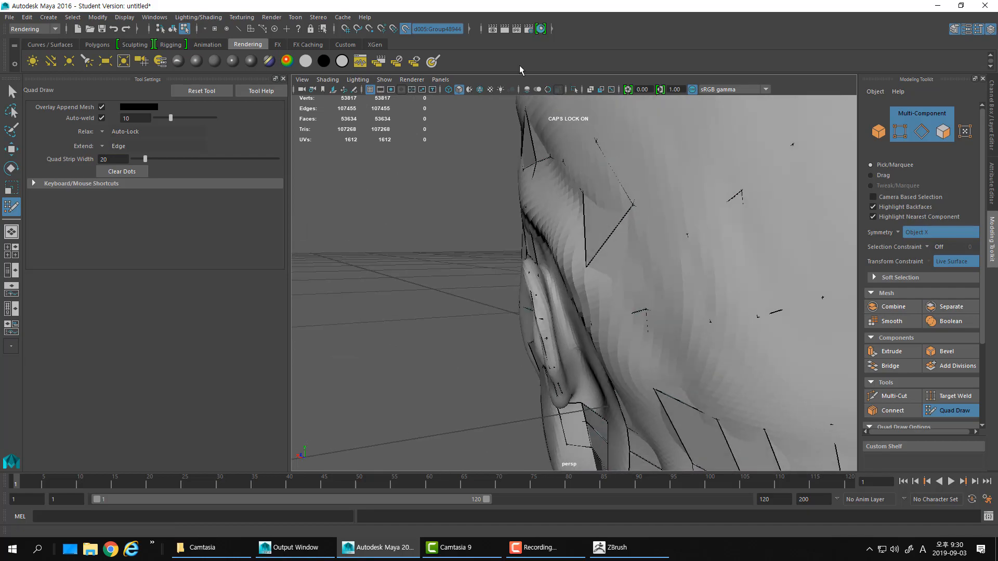
{"action": "left_click", "coordinate": [591, 90]}
{"action": "left_click_drag", "start_coordinate": [614, 260], "coordinate": [645, 306], "text": "alt"}
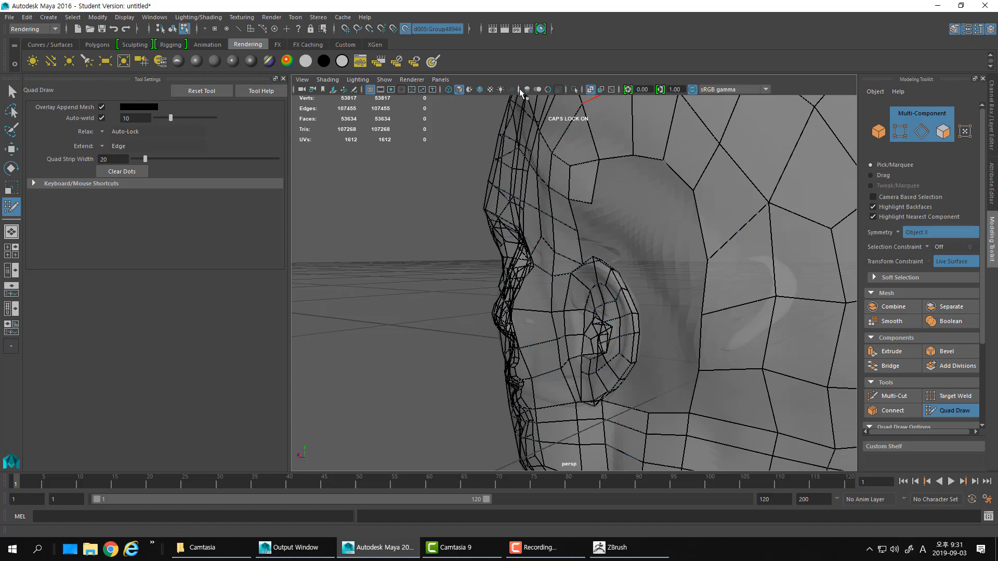
{"action": "left_click_drag", "start_coordinate": [736, 379], "coordinate": [619, 361], "text": "alt"}
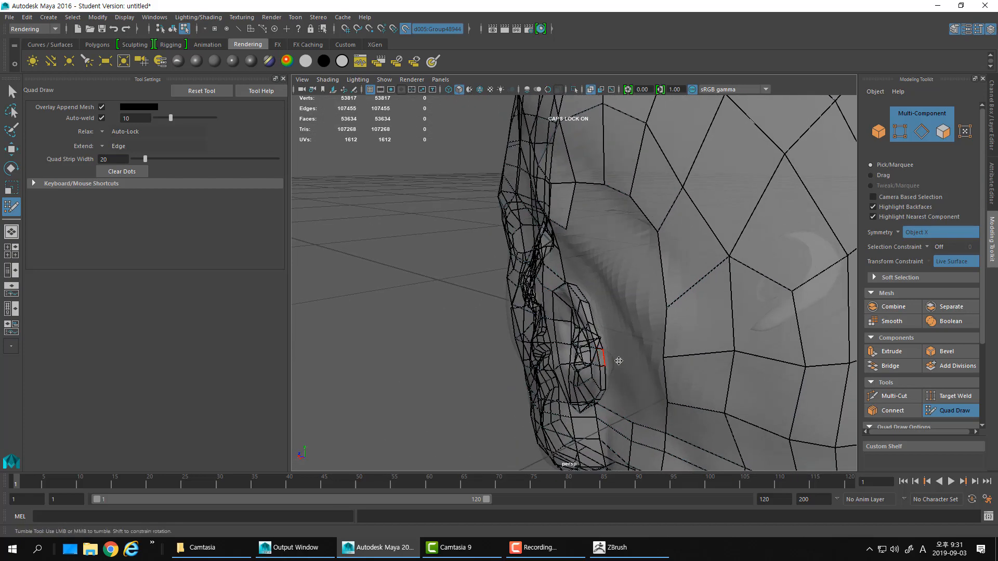
{"action": "middle_click_drag", "start_coordinate": [619, 361], "coordinate": [695, 292], "text": "alt"}
{"action": "right_click_drag", "start_coordinate": [624, 291], "coordinate": [666, 286], "text": "alt"}
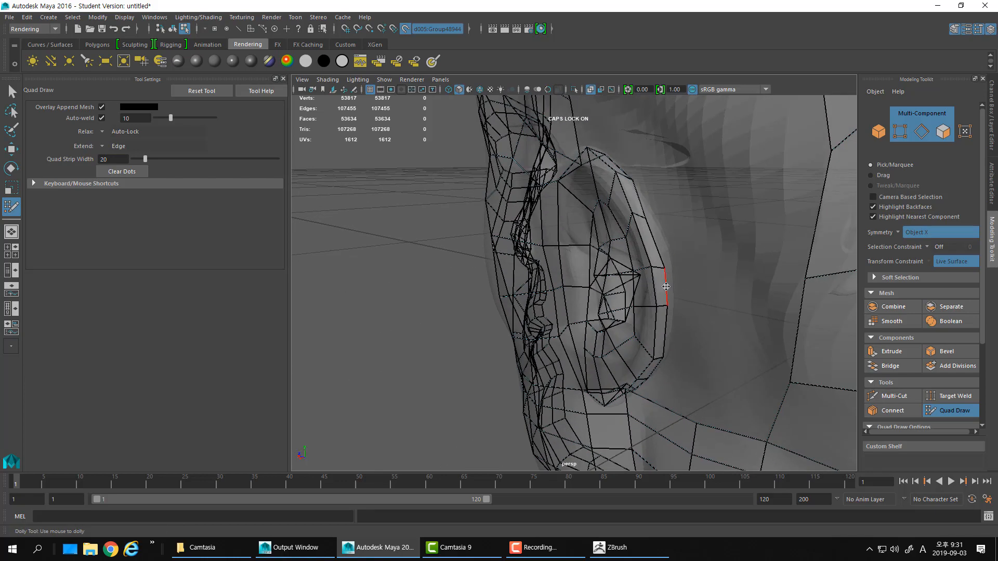
Extend edges along the back rim of the ear into quads, continuing down toward the lobe
{"action": "left_click_drag", "start_coordinate": [666, 286], "coordinate": [513, 219], "text": "alt"}
{"action": "middle_click_drag", "start_coordinate": [512, 218], "coordinate": [486, 223], "text": "alt"}
{"action": "left_click_drag", "start_coordinate": [489, 241], "coordinate": [516, 270], "text": "alt"}
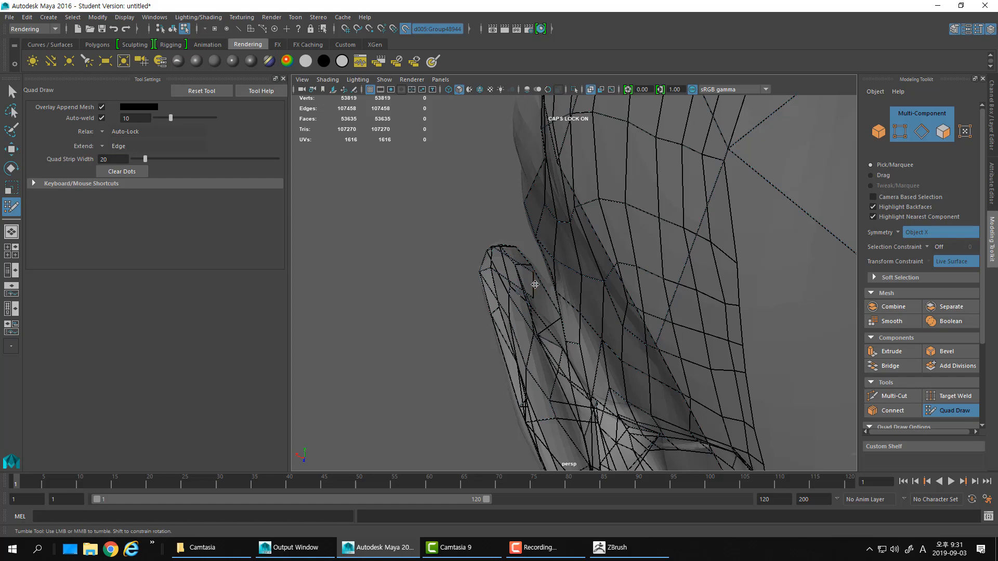
{"action": "scroll", "coordinate": [522, 273], "scroll_direction": "down", "scroll_amount": 3}
{"action": "middle_click_drag", "start_coordinate": [523, 273], "coordinate": [539, 321], "text": "alt"}
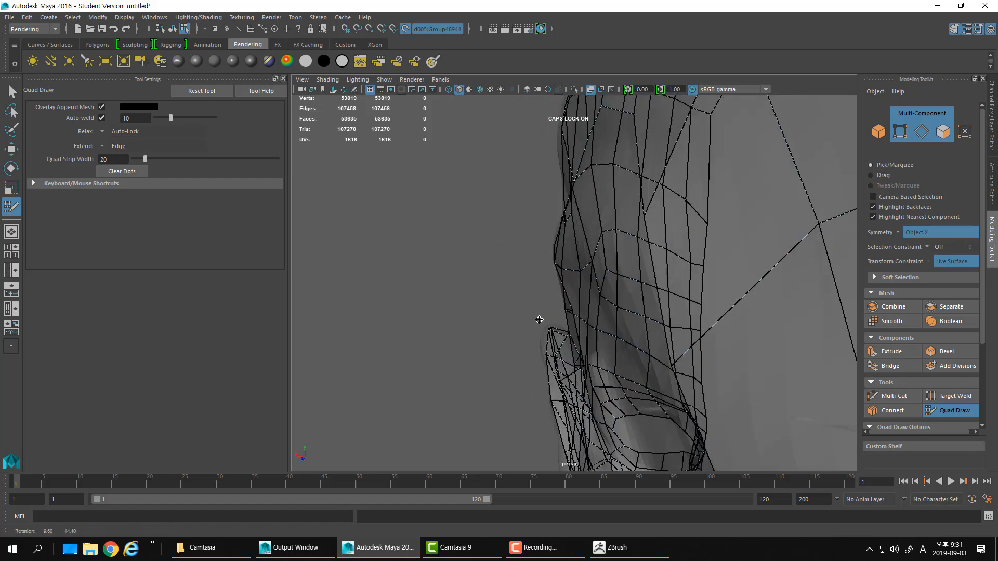
{"action": "left_click_drag", "start_coordinate": [539, 321], "coordinate": [597, 345], "text": "alt"}
{"action": "middle_click_drag", "start_coordinate": [597, 345], "coordinate": [598, 285], "text": "alt"}
{"action": "left_click_drag", "start_coordinate": [598, 284], "coordinate": [562, 271], "text": "alt"}
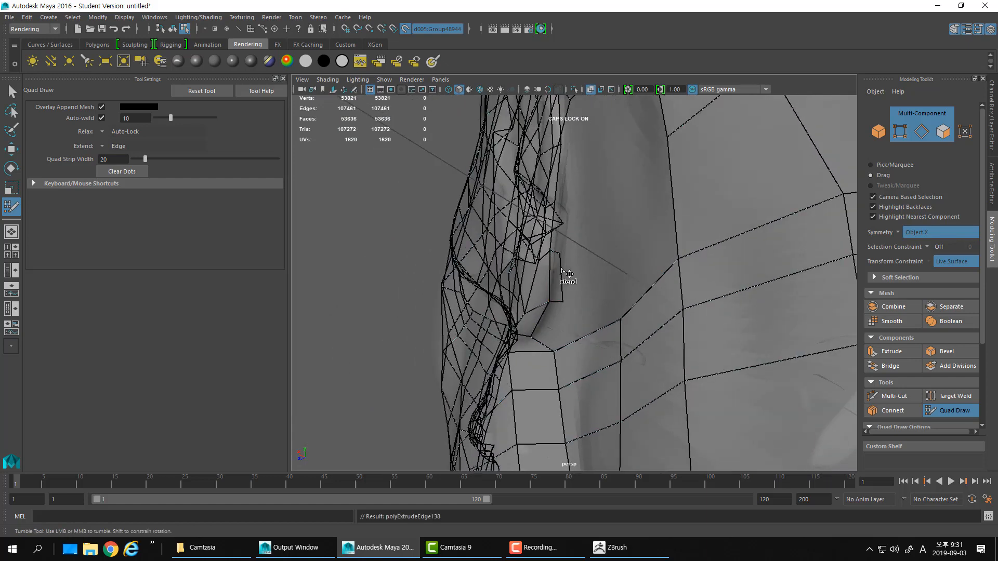
{"action": "left_click_drag", "start_coordinate": [542, 327], "coordinate": [575, 293]}
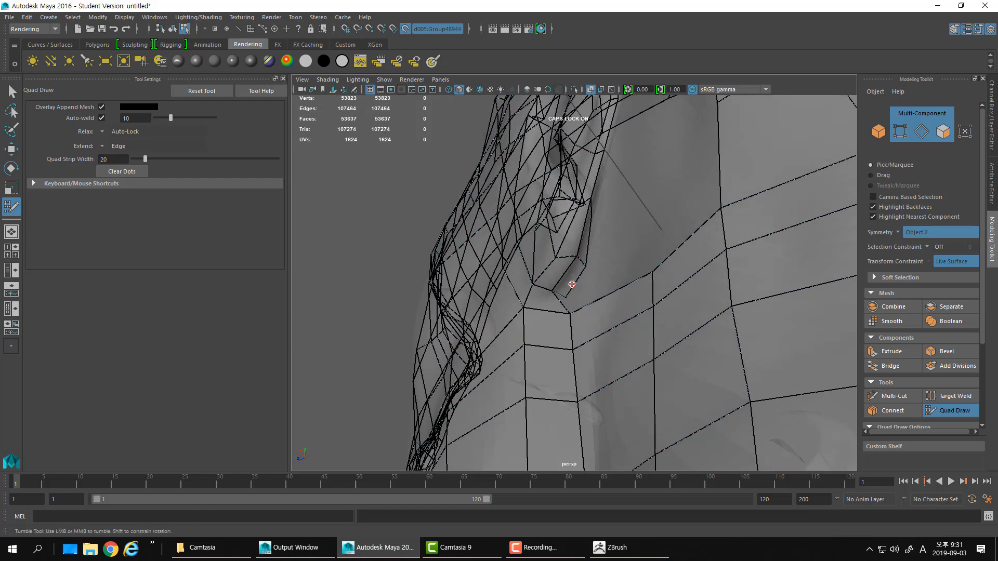
Undo the last quad edits around the back rim of the ear
{"action": "mouse_move", "coordinate": [598, 258]}
{"action": "left_mouse_down", "text": "alt"}
{"action": "mouse_move", "coordinate": [559, 267]}
{"action": "mouse_move", "coordinate": [551, 294]}
{"action": "mouse_move", "coordinate": [568, 320]}
{"action": "mouse_move", "coordinate": [552, 357]}
{"action": "mouse_move", "coordinate": [573, 327]}
{"action": "mouse_move", "coordinate": [565, 314]}
{"action": "mouse_move", "coordinate": [550, 326]}
{"action": "mouse_move", "coordinate": [653, 337]}
{"action": "mouse_move", "coordinate": [649, 321]}
{"action": "mouse_move", "coordinate": [643, 346]}
{"action": "mouse_move", "coordinate": [633, 270]}
{"action": "left_mouse_up", "text": "alt"}
{"action": "key", "text": "ctrl+z"}
{"action": "key", "text": "ctrl+z"}
{"action": "key", "text": "ctrl+z"}
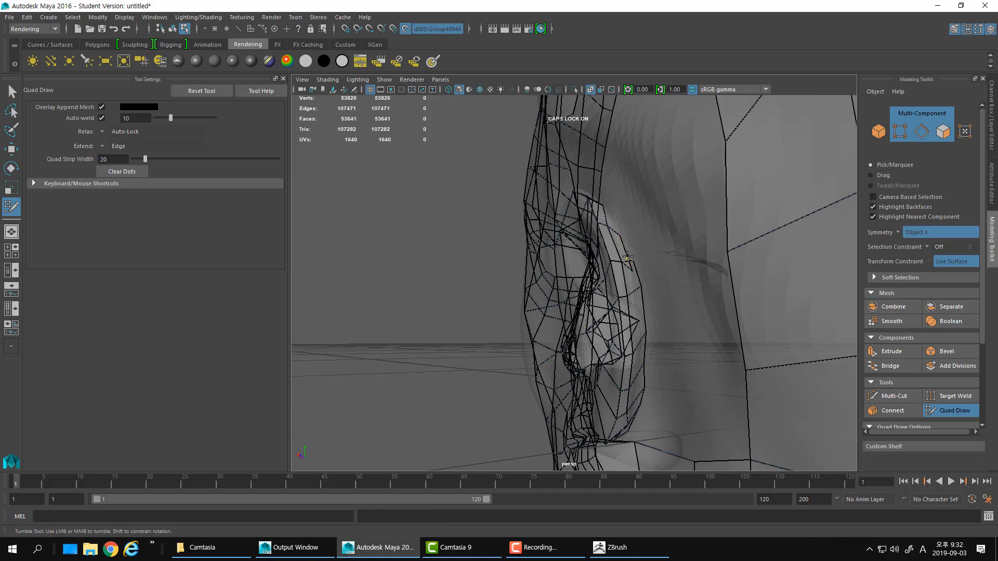
{"action": "key", "text": "ctrl+z"}
{"action": "key", "text": "ctrl+z"}
Fill a face between the top of the ear rim and the temple mesh
{"action": "left_click_drag", "start_coordinate": [625, 274], "coordinate": [547, 265], "text": "alt"}
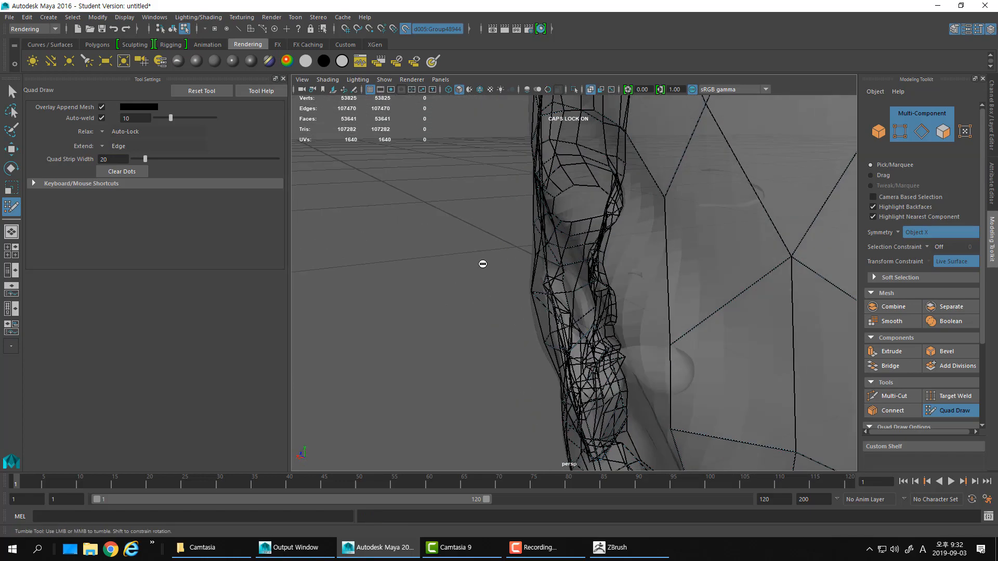
{"action": "left_click_drag", "start_coordinate": [483, 264], "coordinate": [653, 274], "text": "alt"}
{"action": "right_click_drag", "start_coordinate": [653, 274], "coordinate": [601, 270], "text": "alt"}
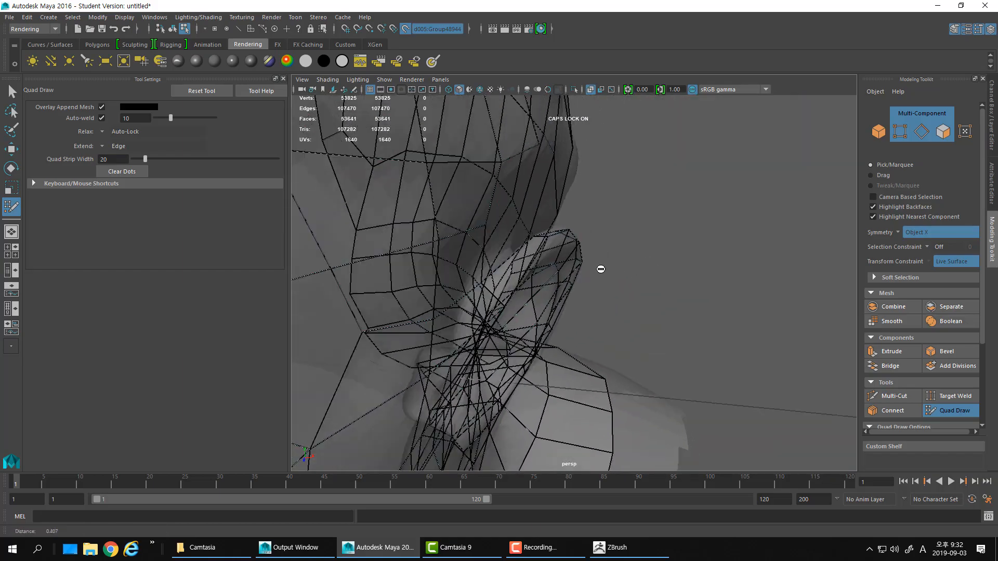
{"action": "left_click_drag", "start_coordinate": [601, 269], "coordinate": [496, 235], "text": "alt"}
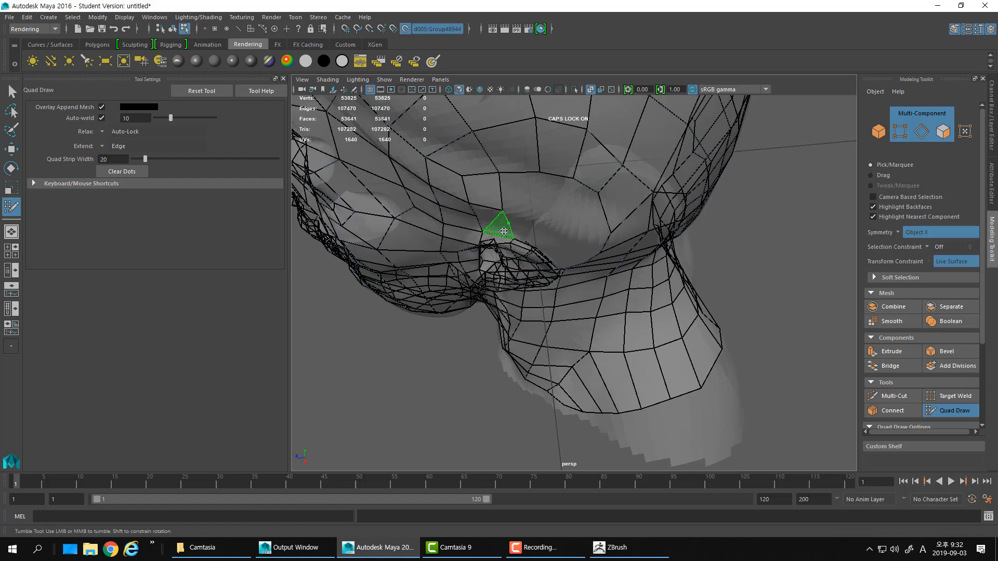
{"action": "left_click_drag", "start_coordinate": [504, 229], "coordinate": [532, 227], "text": "alt"}
{"action": "key", "text": "ctrl+z"}
{"action": "left_click", "coordinate": [499, 225], "text": "shift"}
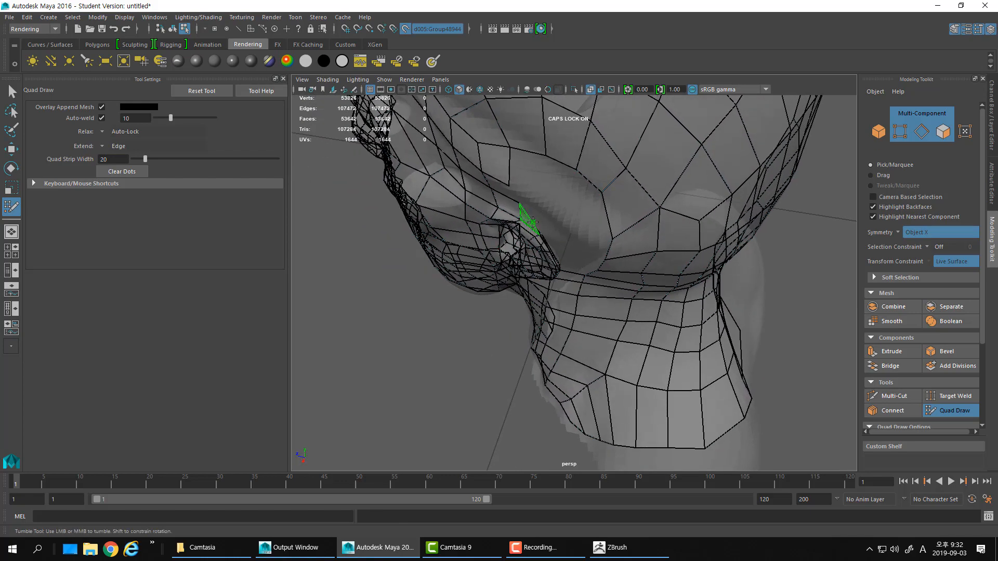
Try to fill further faces along the upper back rim of the ear
{"action": "left_click", "coordinate": [532, 223], "text": "shift"}
{"action": "left_click_drag", "start_coordinate": [533, 223], "coordinate": [566, 227], "text": "alt"}
{"action": "key", "text": "ctrl+z"}
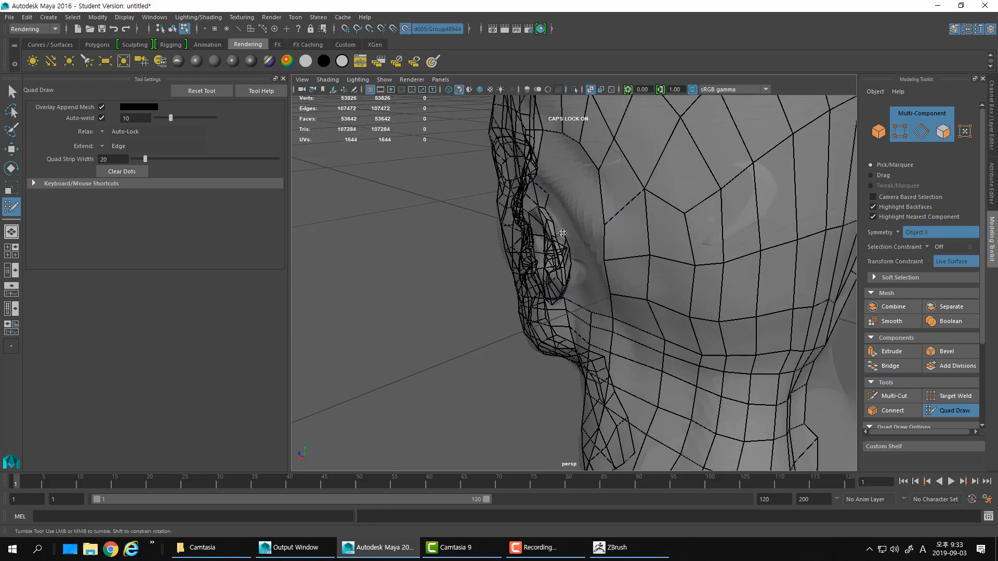
{"action": "mouse_move", "coordinate": [565, 246]}
{"action": "left_mouse_down", "text": "alt"}
{"action": "mouse_move", "coordinate": [535, 188]}
{"action": "mouse_move", "coordinate": [557, 217]}
{"action": "mouse_move", "coordinate": [545, 266]}
{"action": "mouse_move", "coordinate": [530, 227]}
{"action": "mouse_move", "coordinate": [568, 262]}
{"action": "mouse_move", "coordinate": [599, 248]}
{"action": "mouse_move", "coordinate": [587, 308]}
{"action": "mouse_move", "coordinate": [580, 291]}
{"action": "left_mouse_up", "text": "alt"}
{"action": "left_click", "coordinate": [517, 215], "text": "shift"}
{"action": "key", "text": "ctrl+z"}
Extend the rear rim edges of the ear outward into a strip of quads behind the ear
{"action": "mouse_move", "coordinate": [564, 373]}
{"action": "left_mouse_down"}
{"action": "mouse_move", "coordinate": [591, 364]}
{"action": "mouse_move", "coordinate": [579, 355]}
{"action": "left_mouse_up"}
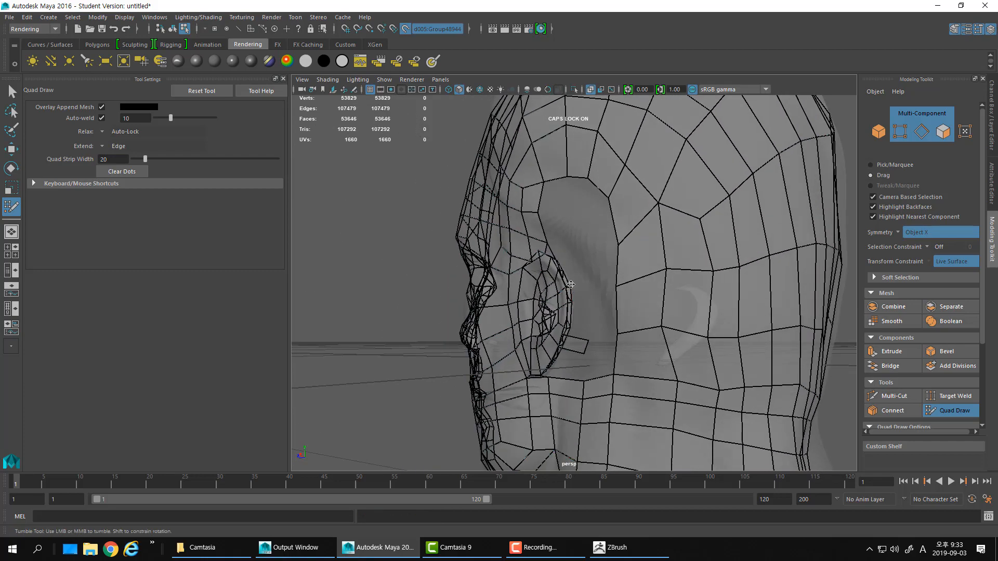
{"action": "mouse_move", "coordinate": [571, 284]}
{"action": "left_mouse_down", "text": "alt"}
{"action": "mouse_move", "coordinate": [573, 262]}
{"action": "mouse_move", "coordinate": [593, 237]}
{"action": "mouse_move", "coordinate": [586, 279]}
{"action": "mouse_move", "coordinate": [553, 321]}
{"action": "mouse_move", "coordinate": [599, 282]}
{"action": "mouse_move", "coordinate": [598, 296]}
{"action": "mouse_move", "coordinate": [537, 331]}
{"action": "mouse_move", "coordinate": [578, 326]}
{"action": "mouse_move", "coordinate": [594, 312]}
{"action": "left_mouse_up", "text": "alt"}
{"action": "key", "text": "ctrl+z"}
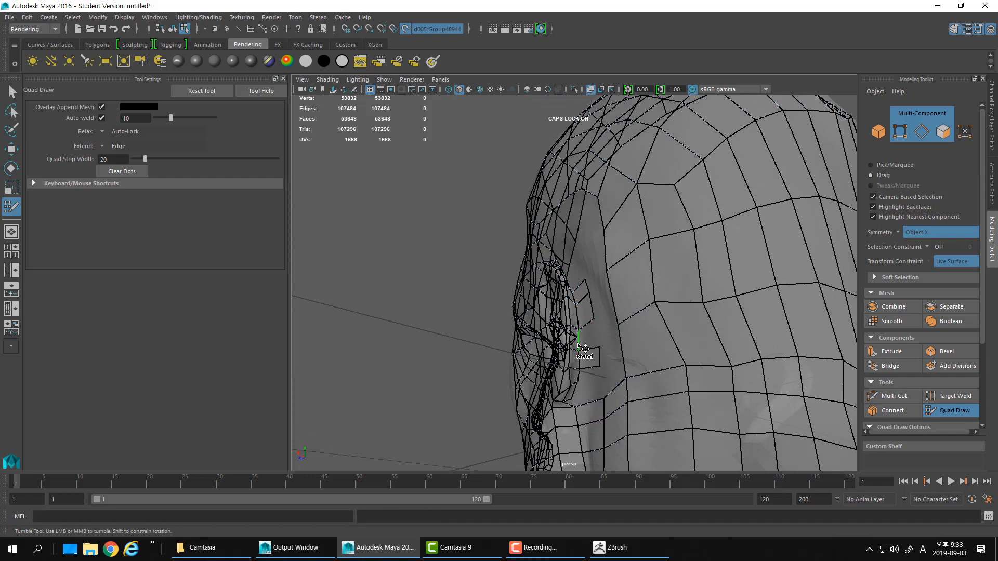
{"action": "mouse_move", "coordinate": [582, 347]}
{"action": "left_mouse_down"}
{"action": "mouse_move", "coordinate": [600, 327]}
{"action": "mouse_move", "coordinate": [577, 283]}
{"action": "mouse_move", "coordinate": [593, 275]}
{"action": "left_mouse_up"}
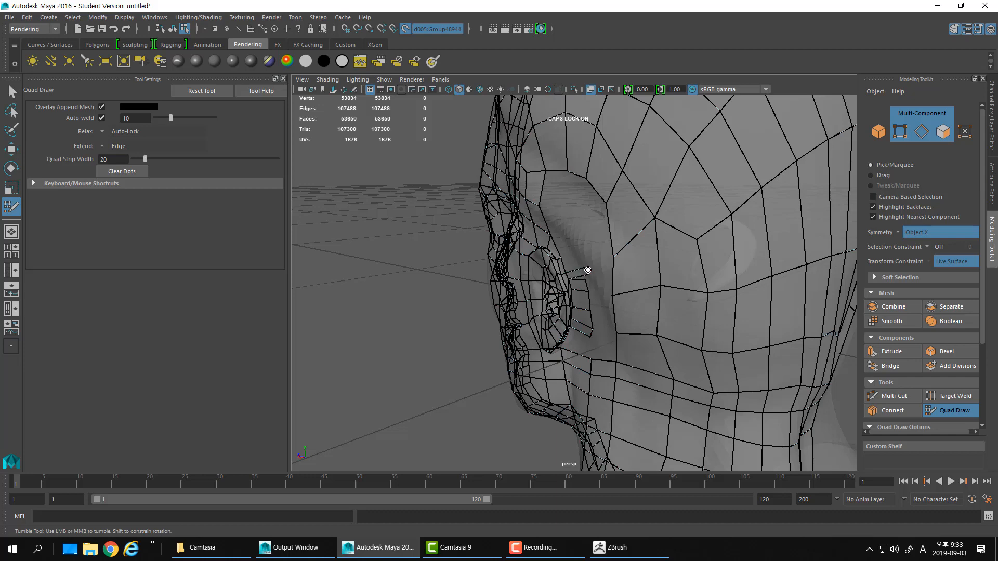
Connect the upper end of the ear strip to the temple quads and move the corner vertex onto it
{"action": "mouse_move", "coordinate": [588, 270]}
{"action": "left_mouse_down", "text": "alt"}
{"action": "mouse_move", "coordinate": [565, 263]}
{"action": "mouse_move", "coordinate": [592, 260]}
{"action": "left_mouse_up", "text": "alt"}
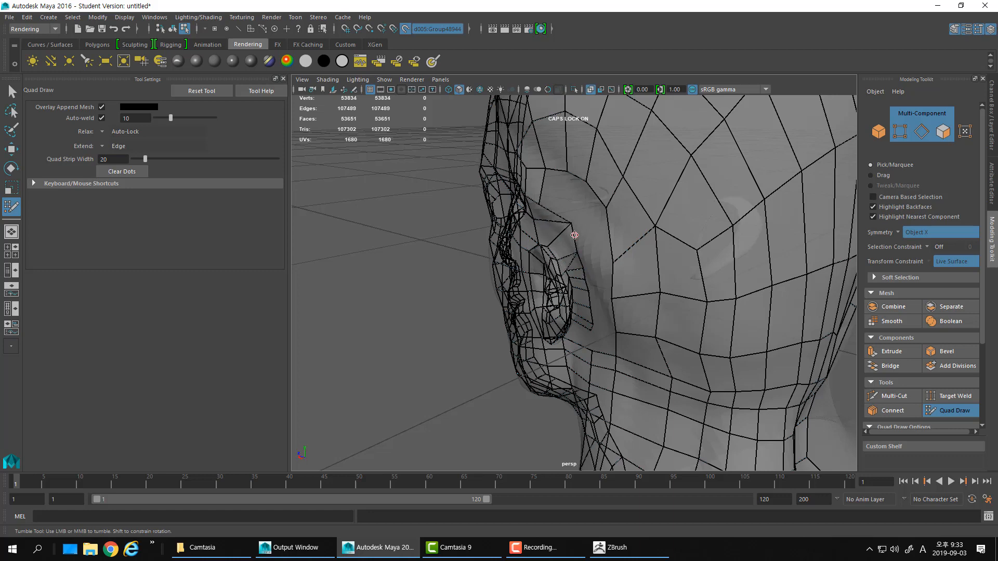
{"action": "key", "text": "ctrl+z"}
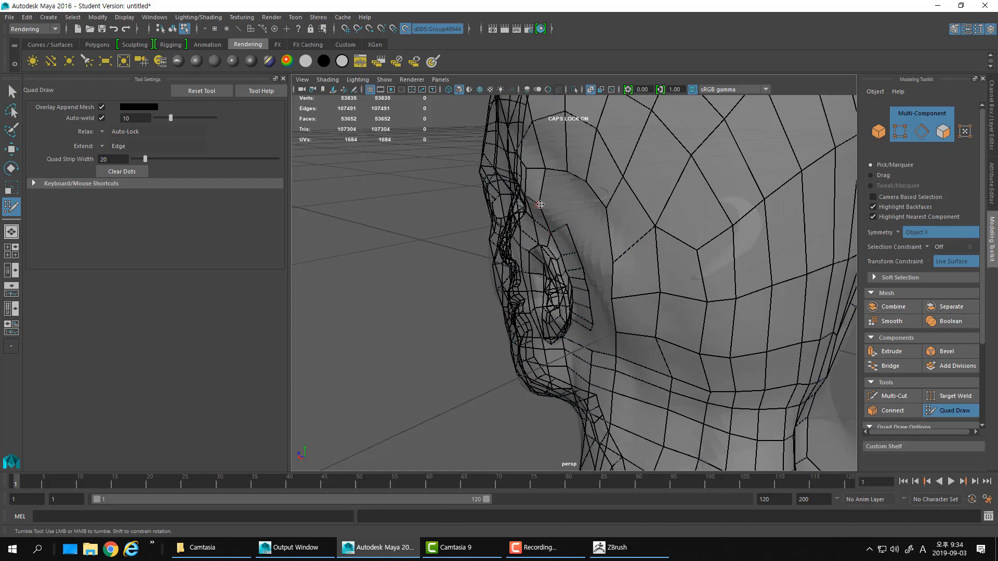
{"action": "mouse_move", "coordinate": [539, 204]}
{"action": "left_mouse_down"}
{"action": "mouse_move", "coordinate": [568, 225]}
{"action": "mouse_move", "coordinate": [606, 230]}
{"action": "mouse_move", "coordinate": [576, 223]}
{"action": "left_mouse_up"}
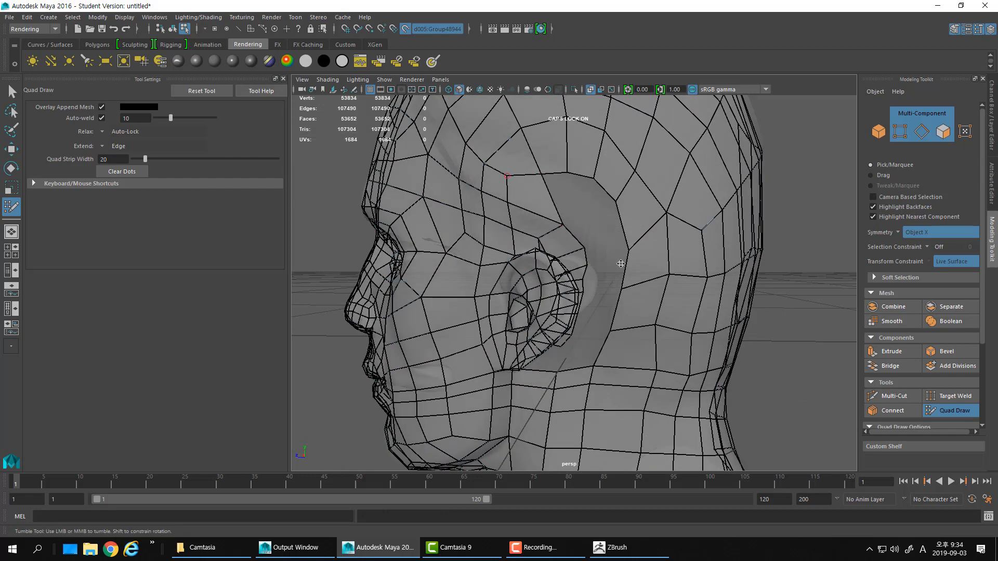
Fill the gap below and behind the lobe with quads joining the skull border, and adjust nearby vertices on the skull
{"action": "left_click_drag", "start_coordinate": [593, 301], "coordinate": [587, 311], "text": "alt"}
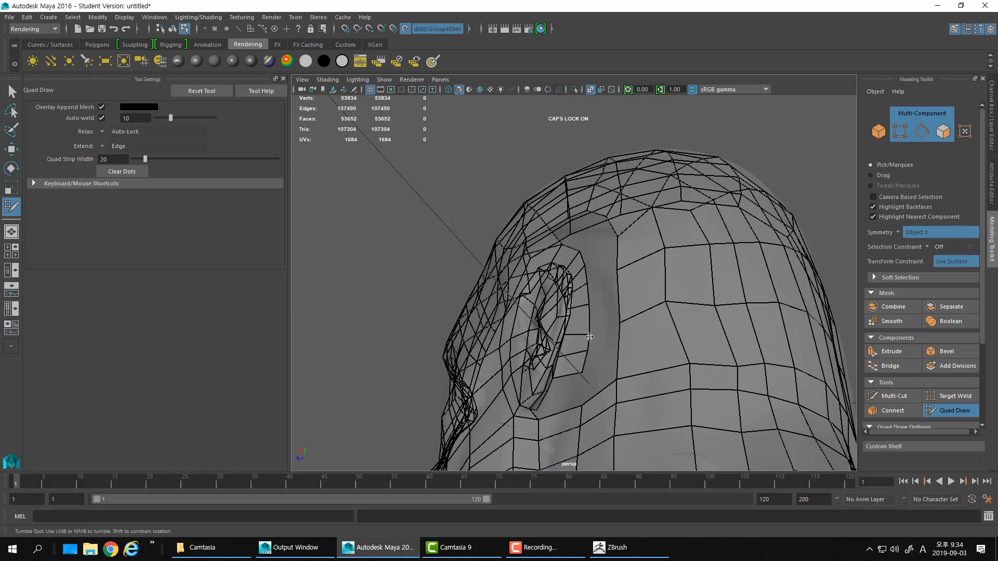
{"action": "mouse_move", "coordinate": [589, 337]}
{"action": "left_mouse_down", "text": "alt"}
{"action": "mouse_move", "coordinate": [558, 387]}
{"action": "mouse_move", "coordinate": [526, 403]}
{"action": "left_mouse_up", "text": "alt"}
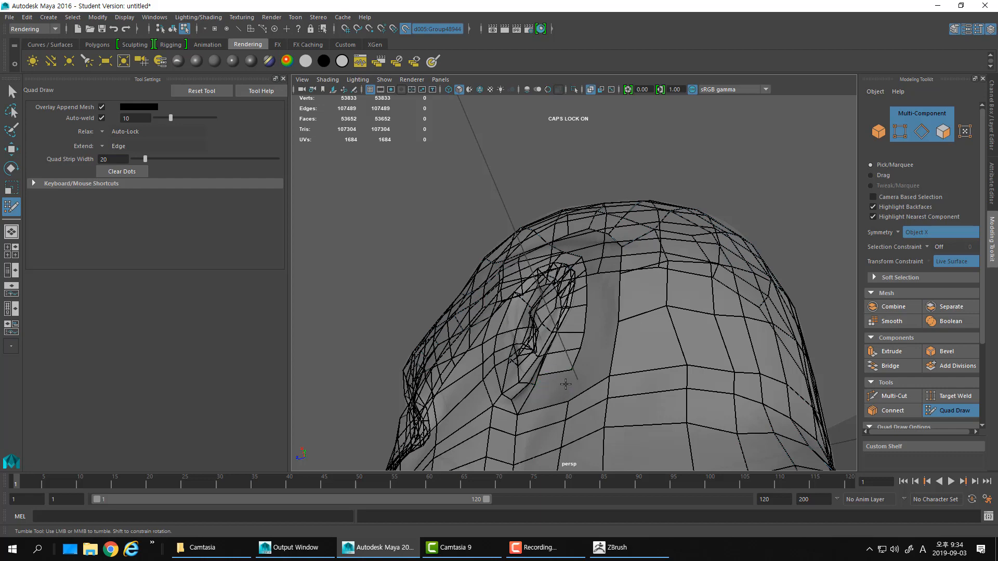
{"action": "left_click", "coordinate": [564, 383], "text": "shift"}
{"action": "left_click", "coordinate": [561, 378], "text": "shift"}
{"action": "mouse_move", "coordinate": [561, 378]}
{"action": "left_mouse_down", "text": "alt"}
{"action": "mouse_move", "coordinate": [568, 390]}
{"action": "mouse_move", "coordinate": [589, 390]}
{"action": "mouse_move", "coordinate": [576, 381]}
{"action": "mouse_move", "coordinate": [579, 338]}
{"action": "left_mouse_up", "text": "alt"}
{"action": "left_click", "coordinate": [576, 385], "text": "shift"}
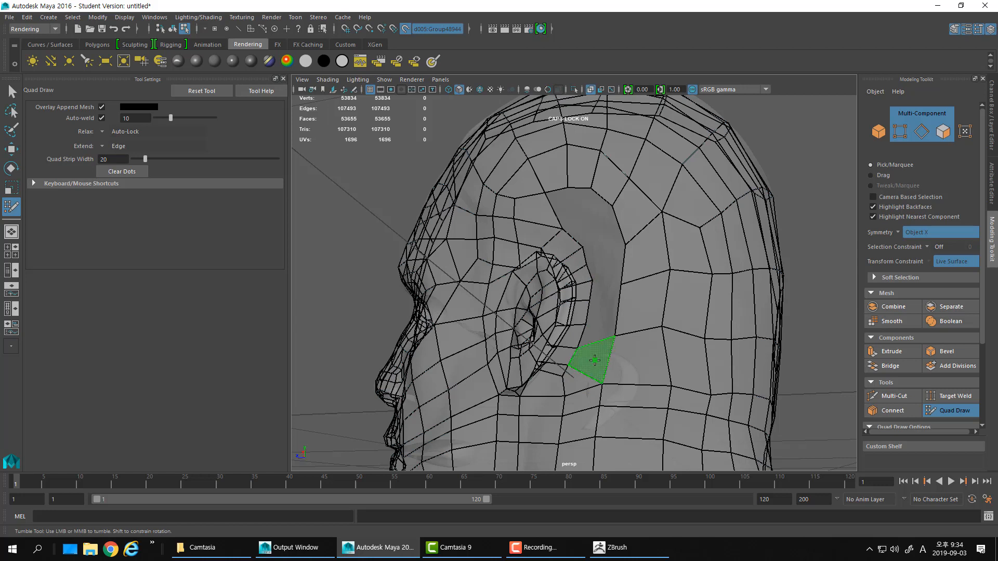
{"action": "left_click", "coordinate": [643, 323], "text": "shift"}
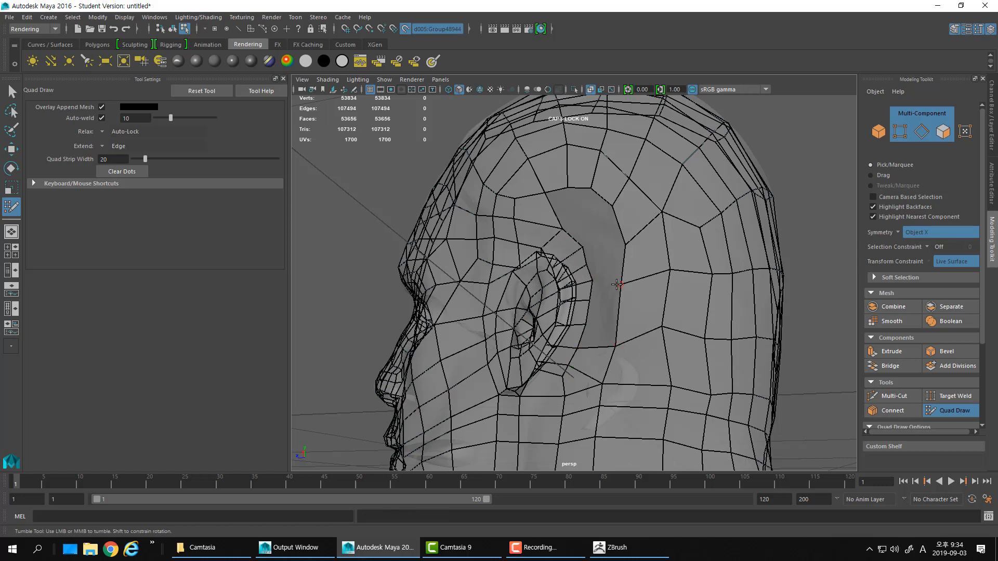
{"action": "left_click_drag", "start_coordinate": [667, 325], "coordinate": [671, 337]}
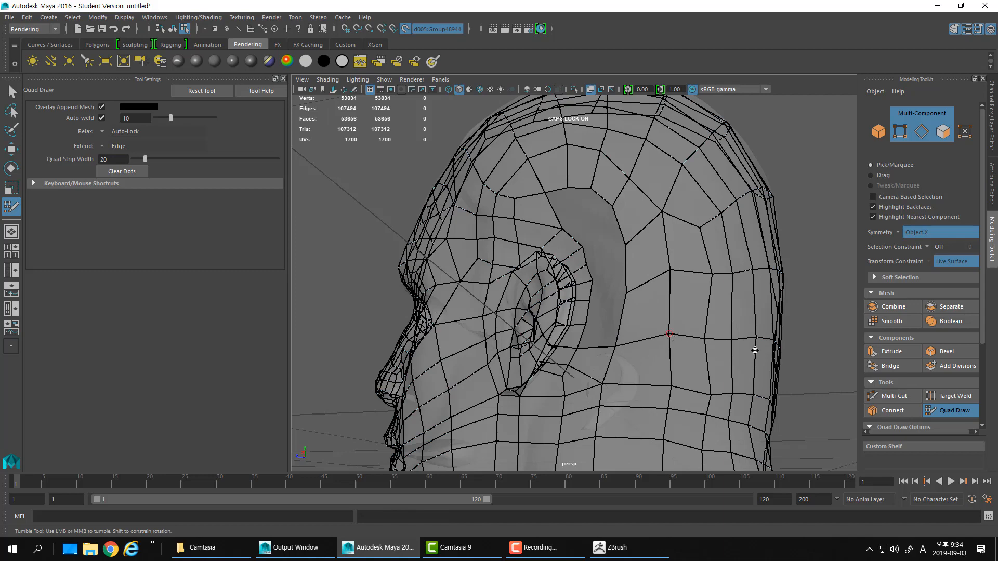
Reposition the vertices above the ear and fill two faces between the ear strip and the upper skull border
{"action": "left_click_drag", "start_coordinate": [755, 350], "coordinate": [726, 359], "text": "alt"}
{"action": "right_click_drag", "start_coordinate": [727, 359], "coordinate": [613, 351], "text": "alt"}
{"action": "left_click_drag", "start_coordinate": [613, 352], "coordinate": [592, 370], "text": "alt"}
{"action": "right_click_drag", "start_coordinate": [593, 370], "coordinate": [592, 358], "text": "alt"}
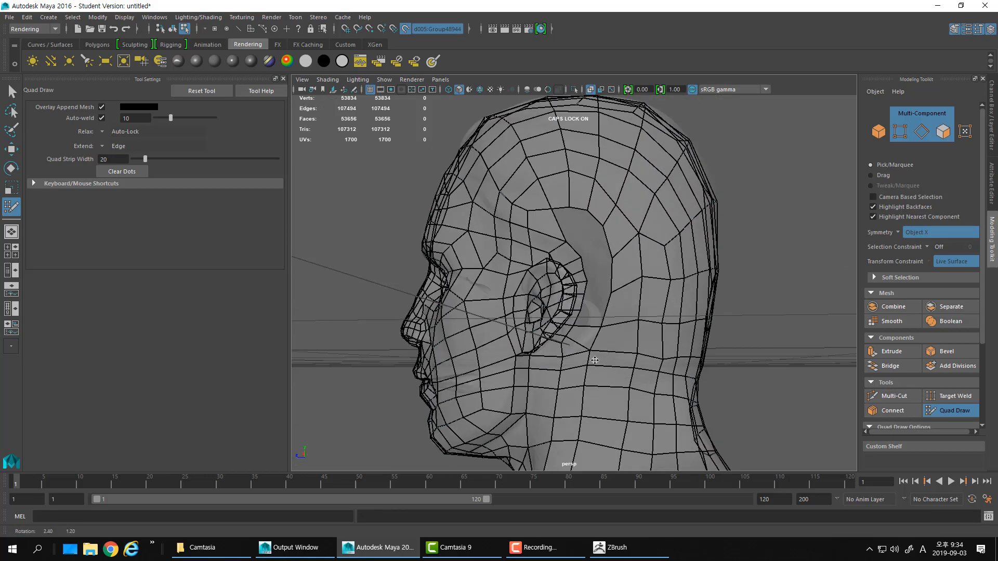
{"action": "left_click_drag", "start_coordinate": [593, 359], "coordinate": [610, 280], "text": "alt"}
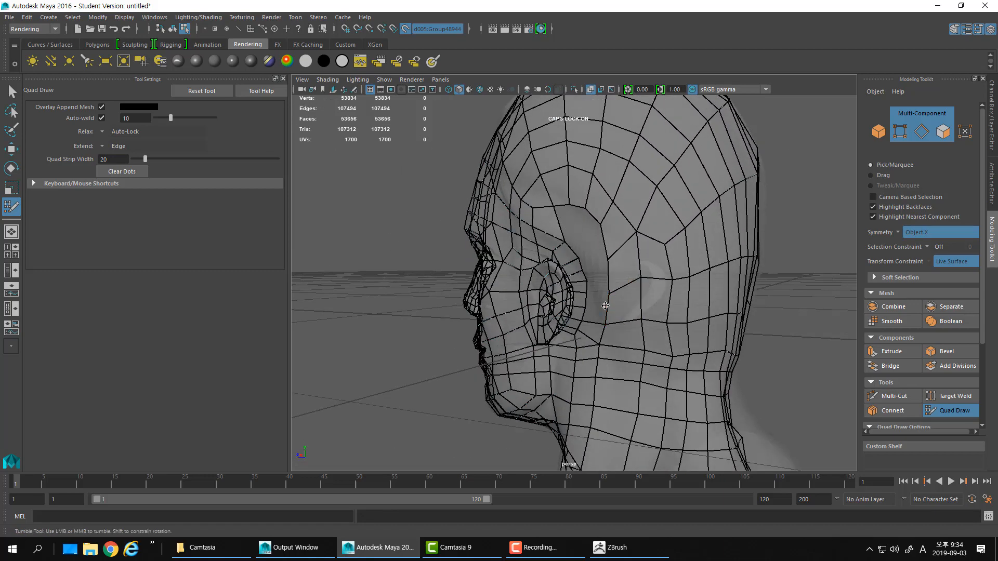
{"action": "scroll", "coordinate": [605, 307], "scroll_direction": "up", "scroll_amount": 2}
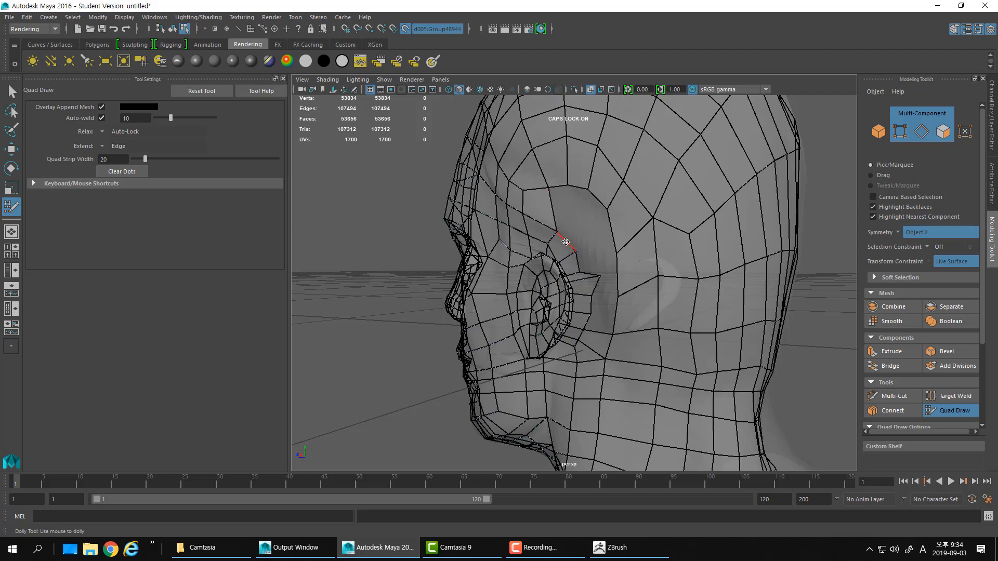
{"action": "mouse_move", "coordinate": [567, 213]}
{"action": "left_mouse_down"}
{"action": "mouse_move", "coordinate": [554, 194]}
{"action": "mouse_move", "coordinate": [567, 188]}
{"action": "mouse_move", "coordinate": [614, 233]}
{"action": "left_mouse_up"}
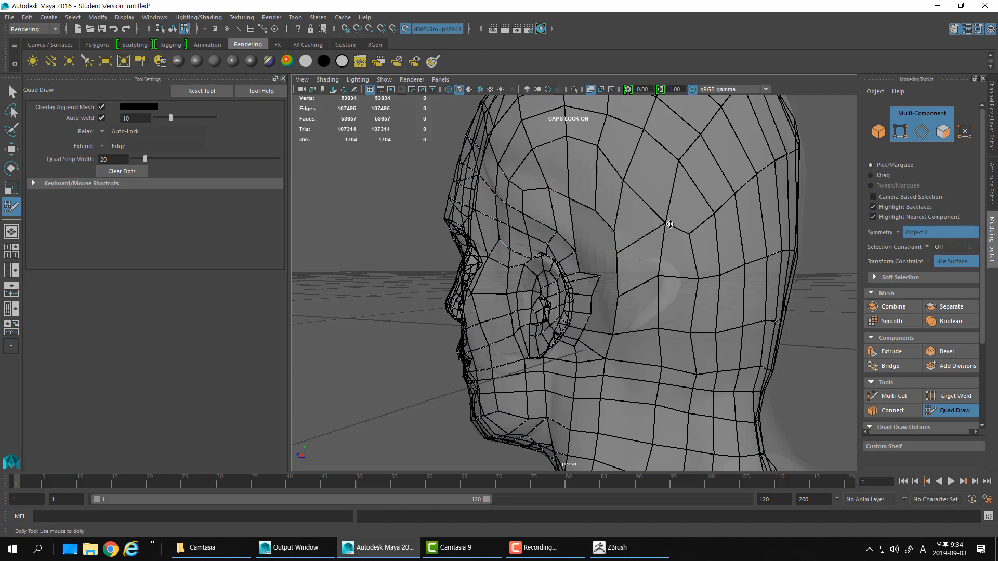
{"action": "mouse_move", "coordinate": [675, 172]}
{"action": "left_mouse_down", "text": "alt"}
{"action": "mouse_move", "coordinate": [600, 271]}
{"action": "mouse_move", "coordinate": [586, 256]}
{"action": "left_mouse_up", "text": "alt"}
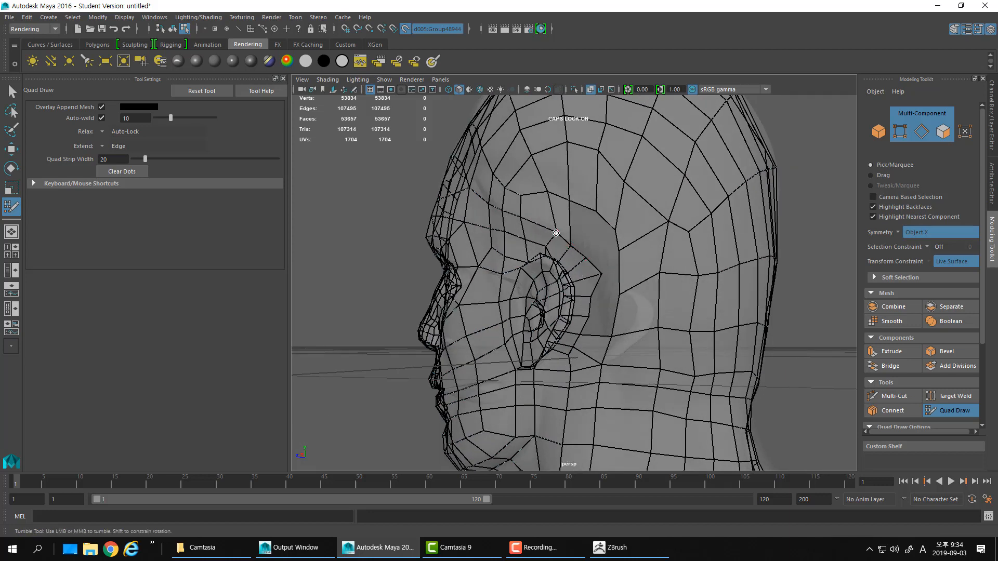
{"action": "left_click", "coordinate": [591, 234], "text": "shift"}
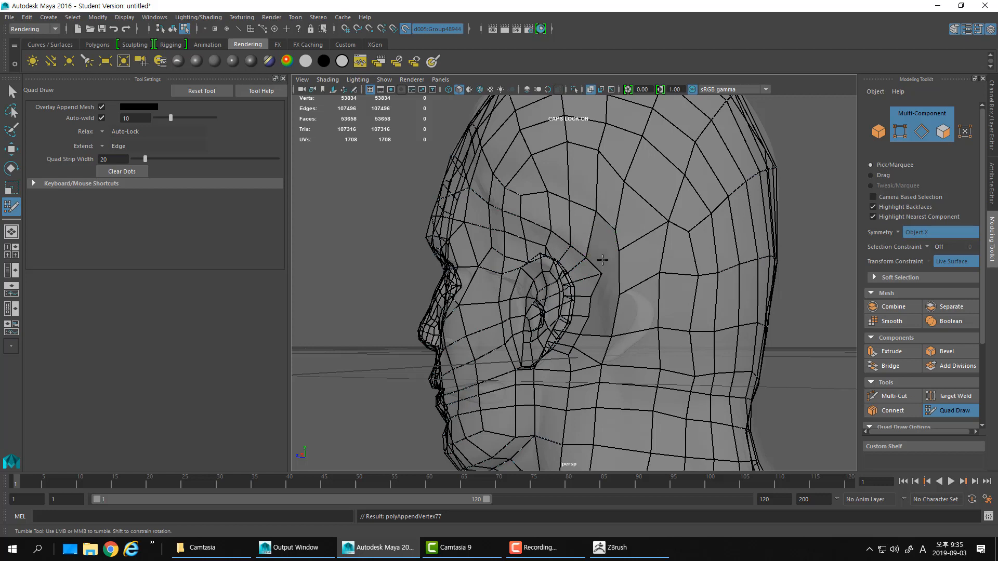
Fill the gap above and behind the ear with quads, inserting an edge loop across the back of the skull at ear height
{"action": "left_click", "coordinate": [620, 258]}
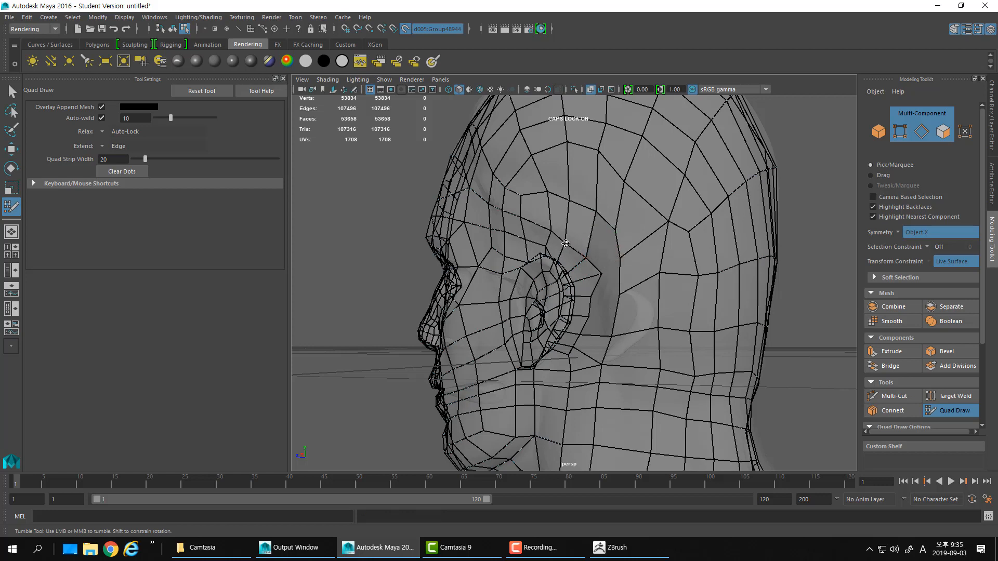
{"action": "left_click", "coordinate": [546, 231]}
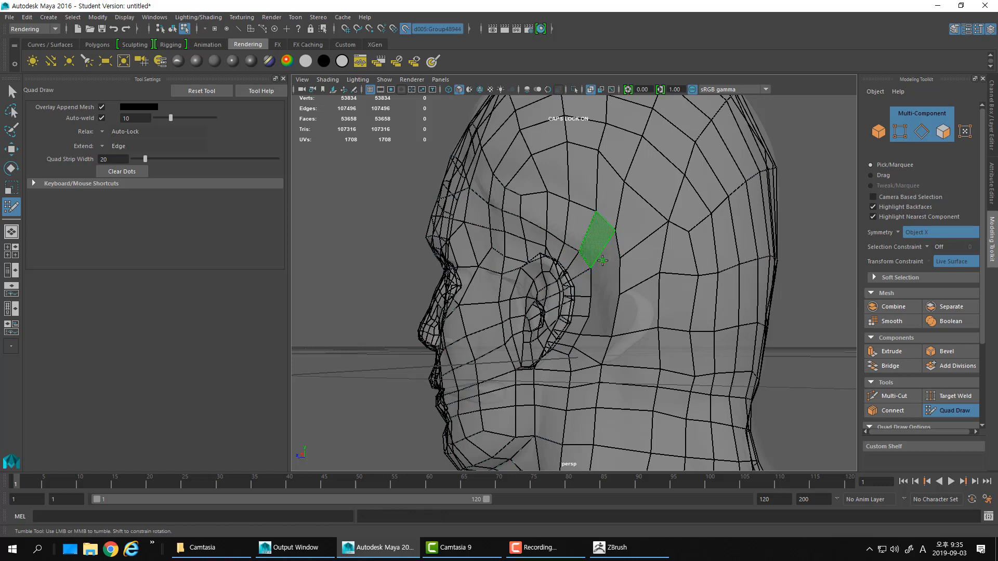
{"action": "left_click", "coordinate": [602, 260], "text": "shift"}
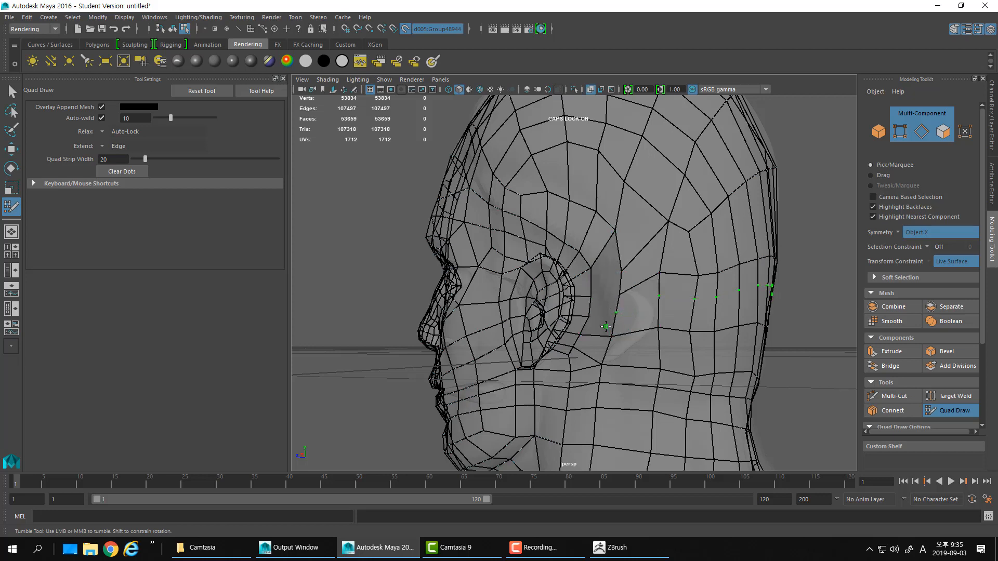
{"action": "left_click", "coordinate": [602, 304], "text": "ctrl"}
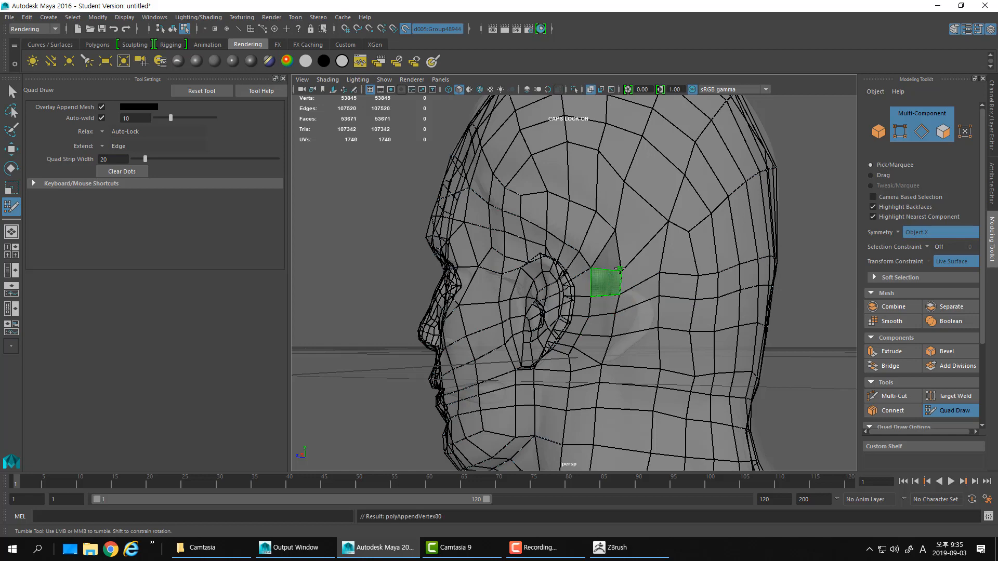
{"action": "left_click", "coordinate": [618, 270], "text": "shift"}
Insert an edge loop up the skull behind the ear, fill the remaining hole there, and even out the surrounding vertices
{"action": "mouse_move", "coordinate": [631, 278]}
{"action": "left_mouse_down", "text": "alt"}
{"action": "mouse_move", "coordinate": [630, 230]}
{"action": "mouse_move", "coordinate": [650, 223]}
{"action": "left_mouse_up", "text": "alt"}
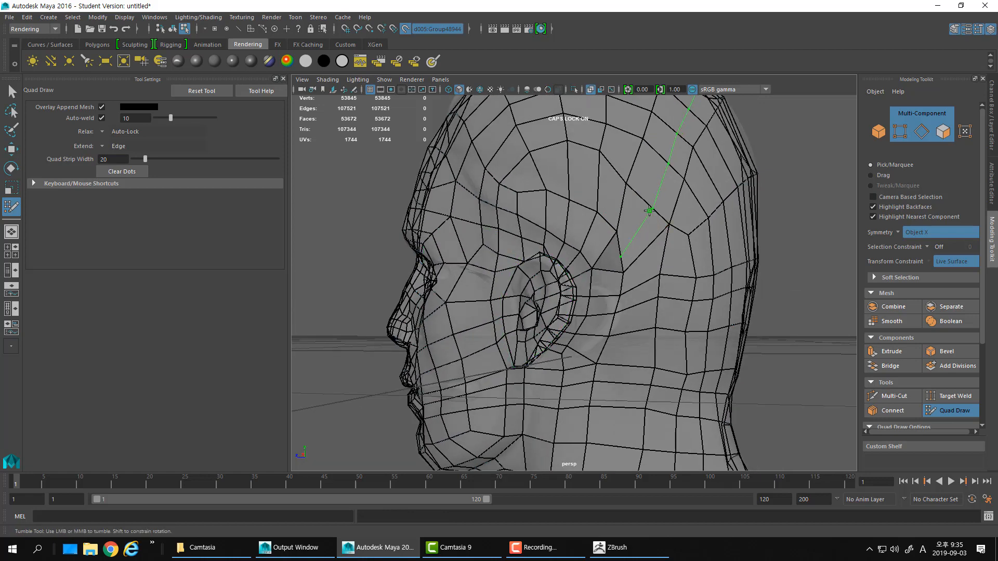
{"action": "left_click", "coordinate": [649, 208], "text": "ctrl"}
{"action": "left_click", "coordinate": [612, 256], "text": "shift"}
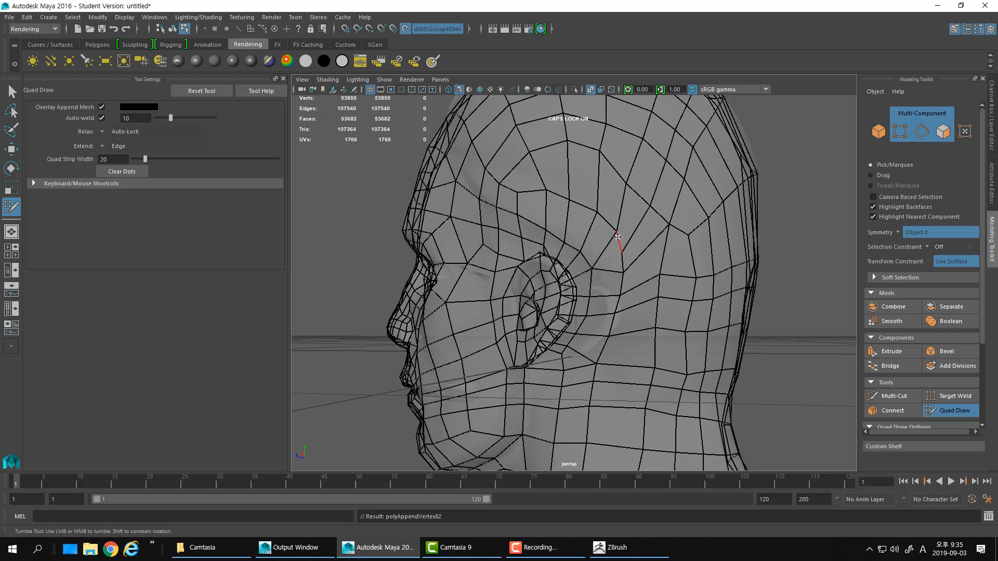
{"action": "mouse_move", "coordinate": [621, 234]}
{"action": "left_mouse_down"}
{"action": "mouse_move", "coordinate": [575, 239]}
{"action": "mouse_move", "coordinate": [506, 268]}
{"action": "mouse_move", "coordinate": [585, 338]}
{"action": "mouse_move", "coordinate": [598, 294]}
{"action": "mouse_move", "coordinate": [624, 307]}
{"action": "mouse_move", "coordinate": [649, 224]}
{"action": "mouse_move", "coordinate": [551, 156]}
{"action": "mouse_move", "coordinate": [562, 220]}
{"action": "left_mouse_up"}
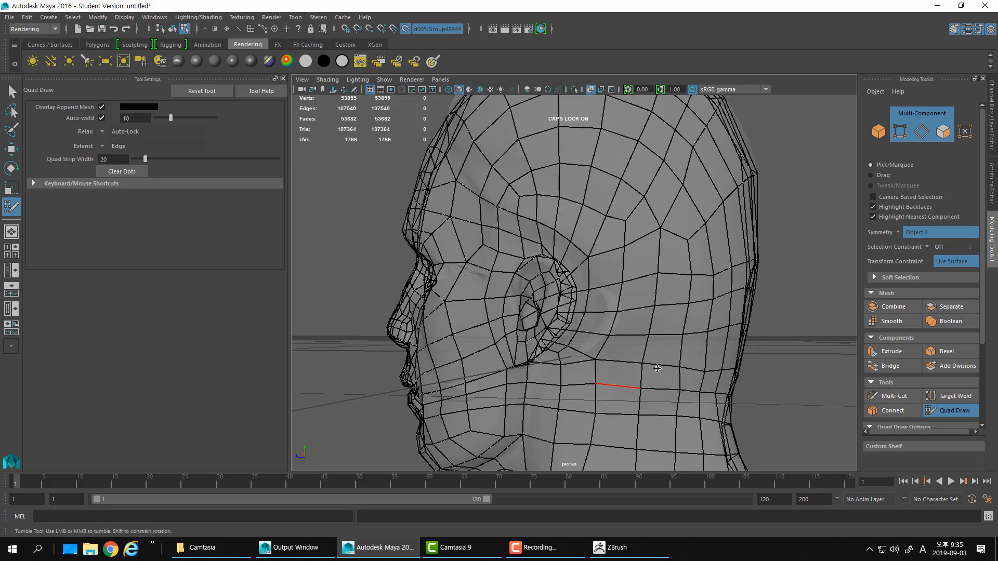
Relax the quads on the side and back of the neck
{"action": "middle_click_drag", "start_coordinate": [637, 434], "coordinate": [644, 367], "text": "alt"}
{"action": "mouse_move", "coordinate": [675, 409]}
{"action": "left_mouse_down", "text": "shift"}
{"action": "mouse_move", "coordinate": [722, 470]}
{"action": "mouse_move", "coordinate": [676, 413]}
{"action": "left_mouse_up", "text": "shift"}
{"action": "middle_click_drag", "start_coordinate": [676, 408], "coordinate": [676, 329], "text": "alt"}
{"action": "mouse_move", "coordinate": [676, 353]}
{"action": "left_mouse_down", "text": "shift"}
{"action": "mouse_move", "coordinate": [678, 428]}
{"action": "mouse_move", "coordinate": [744, 417]}
{"action": "left_mouse_up", "text": "shift"}
{"action": "left_click_drag", "start_coordinate": [745, 417], "coordinate": [702, 420], "text": "alt"}
{"action": "mouse_move", "coordinate": [698, 317]}
{"action": "left_mouse_down", "text": "shift"}
{"action": "mouse_move", "coordinate": [748, 291]}
{"action": "mouse_move", "coordinate": [775, 329]}
{"action": "left_mouse_up", "text": "shift"}
{"action": "right_click_drag", "start_coordinate": [821, 376], "coordinate": [725, 366], "text": "alt"}
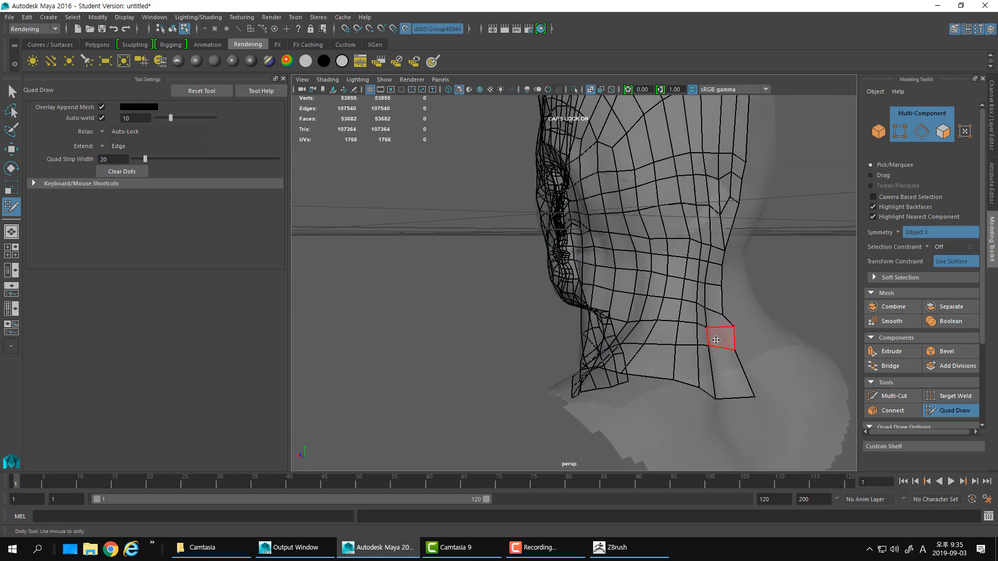
Reposition vertices near the centre border on the back of the head and relax the quads over the crown
{"action": "mouse_move", "coordinate": [725, 366]}
{"action": "left_mouse_down", "text": "alt"}
{"action": "mouse_move", "coordinate": [691, 369]}
{"action": "mouse_move", "coordinate": [725, 348]}
{"action": "left_mouse_up", "text": "alt"}
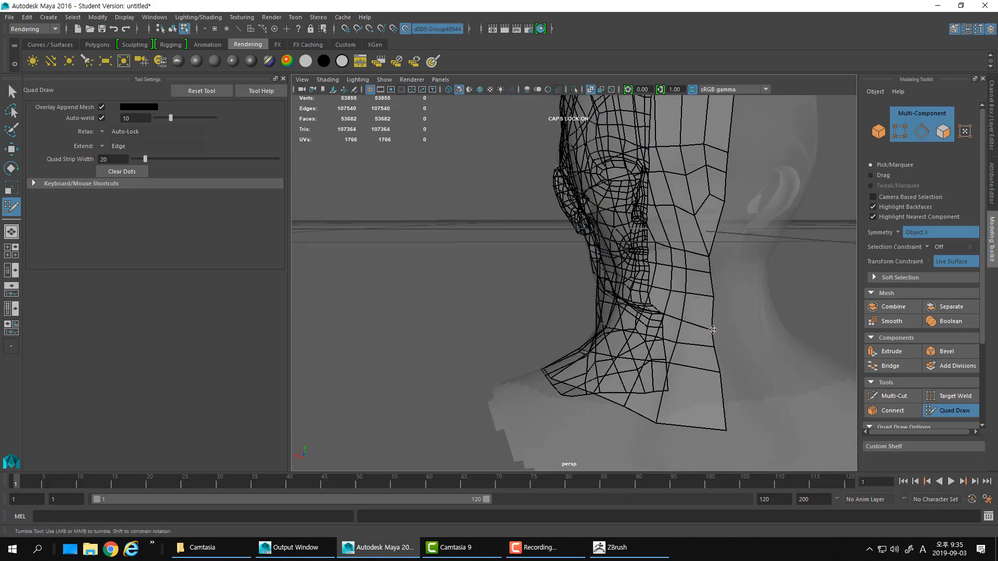
{"action": "left_click_drag", "start_coordinate": [711, 253], "coordinate": [717, 251]}
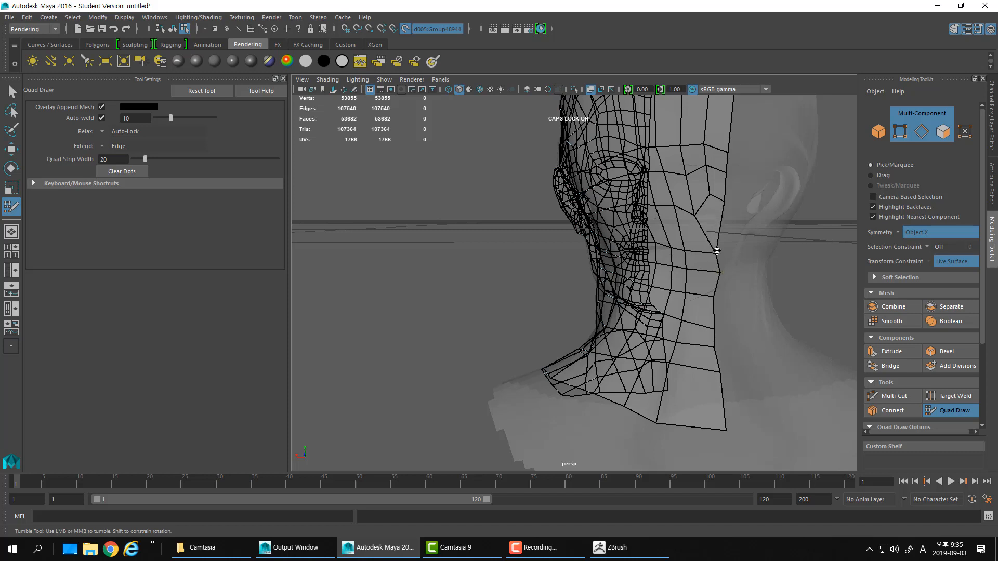
{"action": "mouse_move", "coordinate": [694, 213]}
{"action": "left_mouse_down"}
{"action": "mouse_move", "coordinate": [711, 196]}
{"action": "mouse_move", "coordinate": [640, 218]}
{"action": "mouse_move", "coordinate": [457, 375]}
{"action": "mouse_move", "coordinate": [712, 307]}
{"action": "mouse_move", "coordinate": [696, 160]}
{"action": "mouse_move", "coordinate": [650, 177]}
{"action": "mouse_move", "coordinate": [621, 169]}
{"action": "mouse_move", "coordinate": [571, 178]}
{"action": "left_mouse_up"}
{"action": "mouse_move", "coordinate": [576, 245]}
{"action": "left_mouse_down", "text": "alt"}
{"action": "mouse_move", "coordinate": [625, 240]}
{"action": "mouse_move", "coordinate": [607, 232]}
{"action": "mouse_move", "coordinate": [642, 236]}
{"action": "mouse_move", "coordinate": [677, 356]}
{"action": "mouse_move", "coordinate": [601, 343]}
{"action": "mouse_move", "coordinate": [577, 313]}
{"action": "mouse_move", "coordinate": [596, 374]}
{"action": "left_mouse_up", "text": "alt"}
{"action": "left_click_drag", "start_coordinate": [596, 374], "coordinate": [536, 397], "text": "alt"}
{"action": "mouse_move", "coordinate": [591, 202]}
{"action": "left_mouse_down", "text": "shift"}
{"action": "mouse_move", "coordinate": [628, 276]}
{"action": "mouse_move", "coordinate": [553, 132]}
{"action": "mouse_move", "coordinate": [650, 267]}
{"action": "left_mouse_up", "text": "shift"}
{"action": "mouse_move", "coordinate": [638, 200]}
{"action": "left_mouse_down", "text": "shift"}
{"action": "mouse_move", "coordinate": [642, 174]}
{"action": "mouse_move", "coordinate": [571, 181]}
{"action": "mouse_move", "coordinate": [450, 239]}
{"action": "mouse_move", "coordinate": [466, 263]}
{"action": "mouse_move", "coordinate": [494, 233]}
{"action": "mouse_move", "coordinate": [490, 278]}
{"action": "mouse_move", "coordinate": [561, 312]}
{"action": "mouse_move", "coordinate": [545, 297]}
{"action": "mouse_move", "coordinate": [575, 299]}
{"action": "left_mouse_up", "text": "shift"}
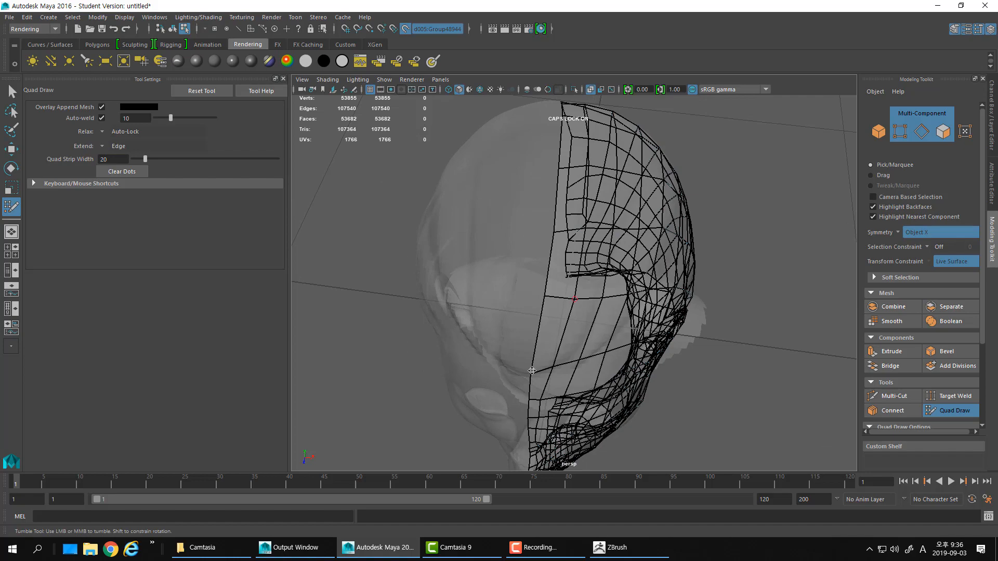
Relax the quads beside the centre border down the back of the head
{"action": "left_click_drag", "start_coordinate": [577, 337], "coordinate": [568, 243], "text": "alt"}
{"action": "left_click_drag", "start_coordinate": [573, 301], "coordinate": [552, 196], "text": "alt"}
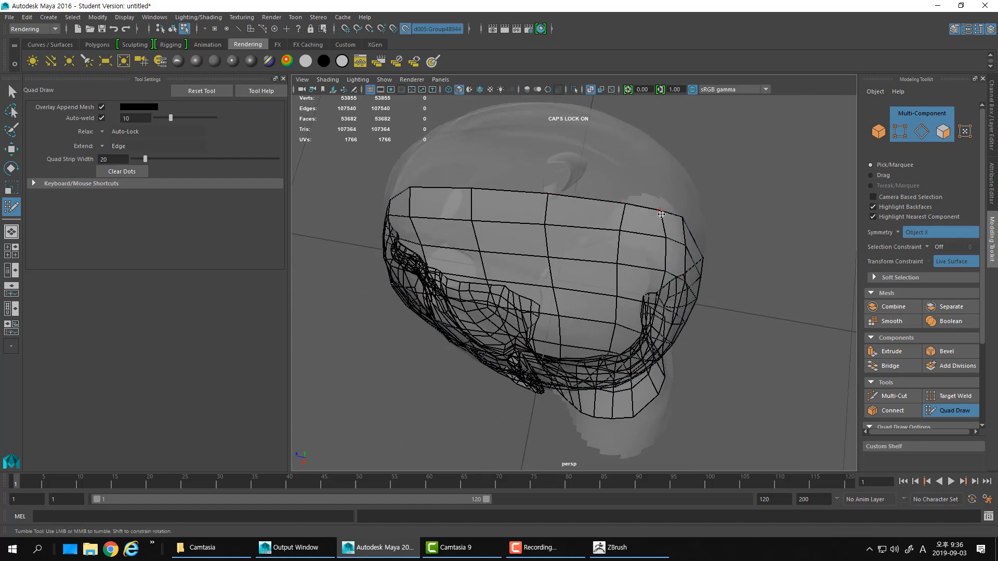
{"action": "mouse_move", "coordinate": [673, 215]}
{"action": "left_mouse_down", "text": "alt"}
{"action": "mouse_move", "coordinate": [687, 262]}
{"action": "mouse_move", "coordinate": [657, 171]}
{"action": "mouse_move", "coordinate": [660, 217]}
{"action": "mouse_move", "coordinate": [638, 220]}
{"action": "left_mouse_up", "text": "alt"}
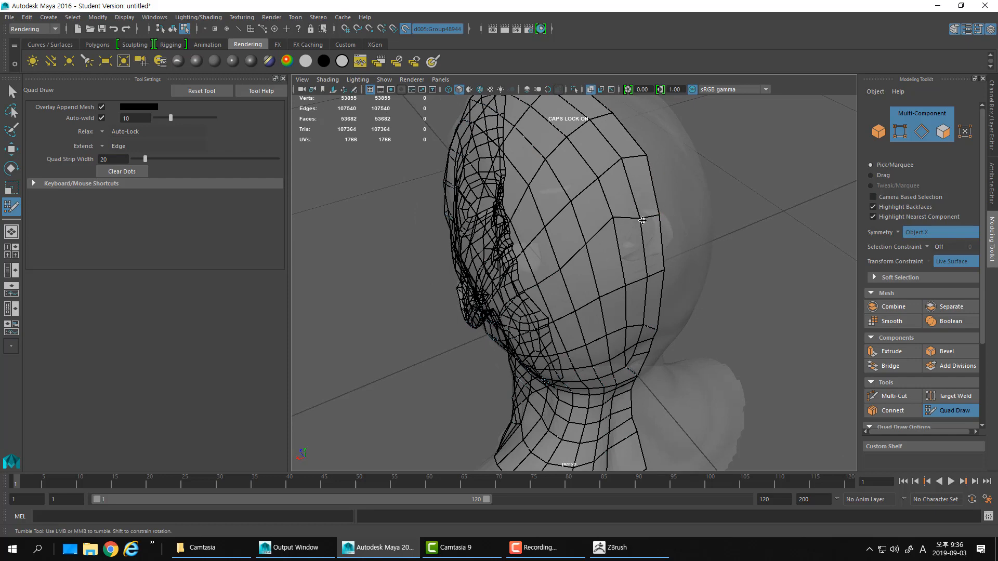
{"action": "left_click_drag", "start_coordinate": [665, 286], "coordinate": [633, 242], "text": "alt"}
{"action": "mouse_move", "coordinate": [615, 302]}
{"action": "left_mouse_down", "text": "alt"}
{"action": "mouse_move", "coordinate": [634, 305]}
{"action": "mouse_move", "coordinate": [600, 283]}
{"action": "left_mouse_up", "text": "alt"}
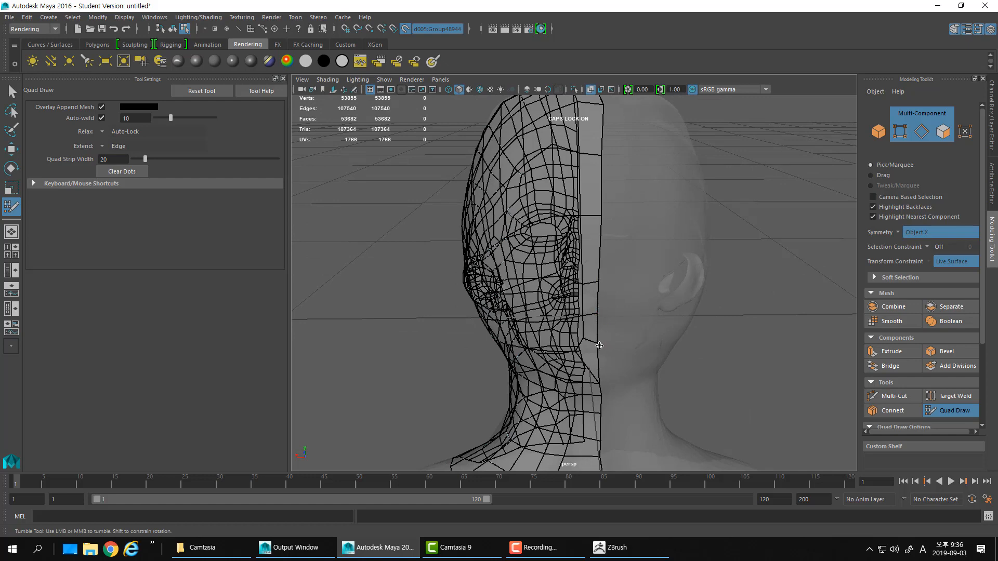
{"action": "mouse_move", "coordinate": [600, 345]}
{"action": "left_mouse_down", "text": "alt"}
{"action": "mouse_move", "coordinate": [583, 344]}
{"action": "mouse_move", "coordinate": [606, 345]}
{"action": "left_mouse_up", "text": "alt"}
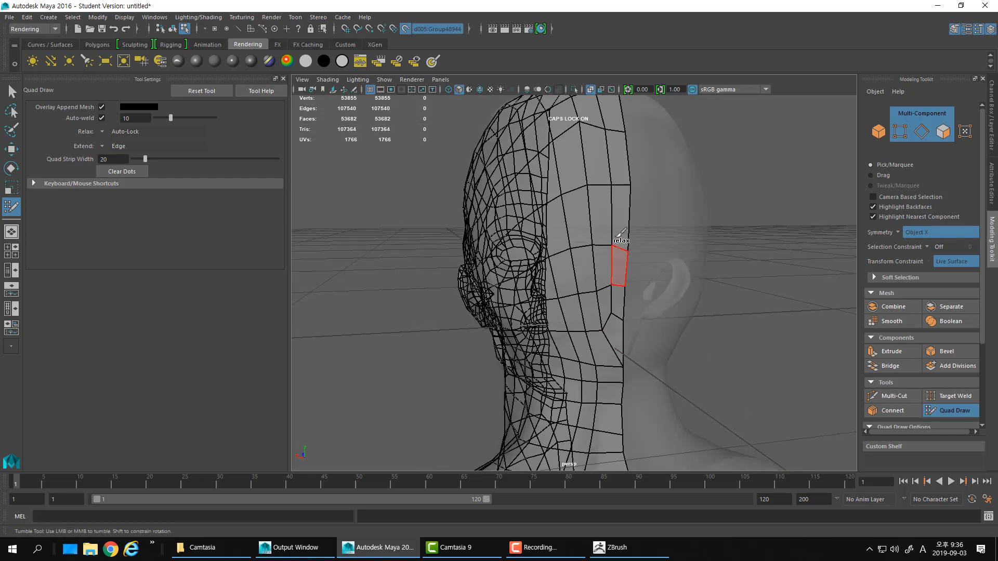
{"action": "mouse_move", "coordinate": [616, 237]}
{"action": "left_mouse_down", "text": "shift"}
{"action": "mouse_move", "coordinate": [577, 228]}
{"action": "mouse_move", "coordinate": [569, 267]}
{"action": "mouse_move", "coordinate": [555, 162]}
{"action": "mouse_move", "coordinate": [584, 188]}
{"action": "mouse_move", "coordinate": [597, 234]}
{"action": "left_mouse_up", "text": "shift"}
{"action": "mouse_move", "coordinate": [598, 234]}
{"action": "left_mouse_down", "text": "shift"}
{"action": "mouse_move", "coordinate": [617, 230]}
{"action": "mouse_move", "coordinate": [533, 220]}
{"action": "left_mouse_up", "text": "shift"}
{"action": "left_click_drag", "start_coordinate": [533, 220], "coordinate": [583, 213], "text": "alt"}
{"action": "mouse_move", "coordinate": [582, 213]}
{"action": "left_mouse_down", "text": "shift"}
{"action": "mouse_move", "coordinate": [528, 248]}
{"action": "mouse_move", "coordinate": [527, 279]}
{"action": "mouse_move", "coordinate": [579, 295]}
{"action": "mouse_move", "coordinate": [599, 205]}
{"action": "mouse_move", "coordinate": [508, 149]}
{"action": "mouse_move", "coordinate": [557, 123]}
{"action": "mouse_move", "coordinate": [660, 210]}
{"action": "mouse_move", "coordinate": [616, 174]}
{"action": "mouse_move", "coordinate": [648, 285]}
{"action": "mouse_move", "coordinate": [603, 363]}
{"action": "left_mouse_up", "text": "shift"}
{"action": "left_click_drag", "start_coordinate": [603, 364], "coordinate": [541, 344], "text": "alt"}
{"action": "mouse_move", "coordinate": [614, 332]}
{"action": "left_mouse_down", "text": "shift"}
{"action": "mouse_move", "coordinate": [586, 298]}
{"action": "mouse_move", "coordinate": [606, 335]}
{"action": "left_mouse_up", "text": "shift"}
{"action": "right_click_drag", "start_coordinate": [607, 334], "coordinate": [543, 301], "text": "alt"}
{"action": "mouse_move", "coordinate": [544, 301]}
{"action": "left_mouse_down", "text": "alt"}
{"action": "mouse_move", "coordinate": [761, 320]}
{"action": "mouse_move", "coordinate": [748, 324]}
{"action": "left_mouse_up", "text": "alt"}
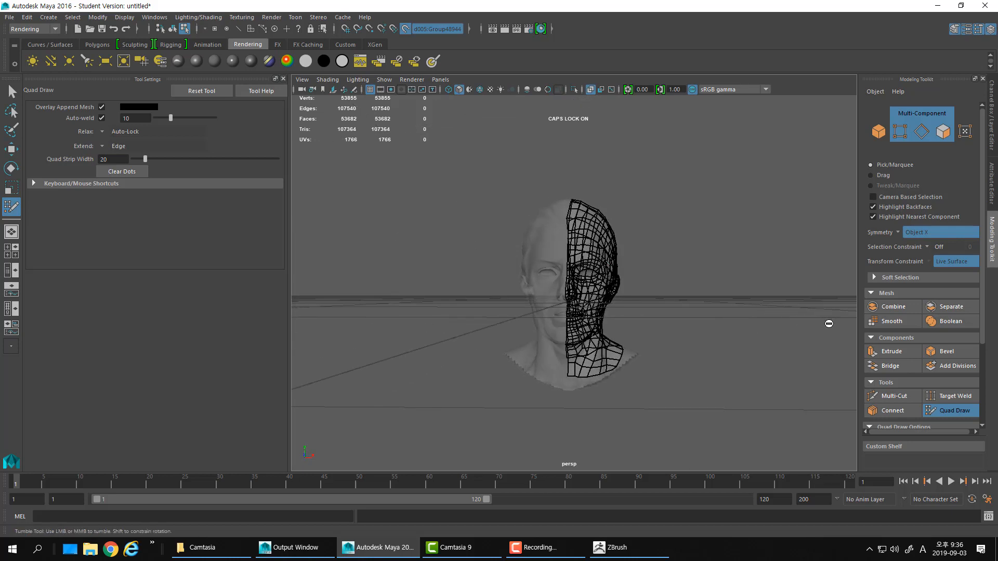
Exit Quad Draw and show the head from the top in wireframe display
{"action": "left_click", "coordinate": [955, 410]}
{"action": "key", "text": "space"}
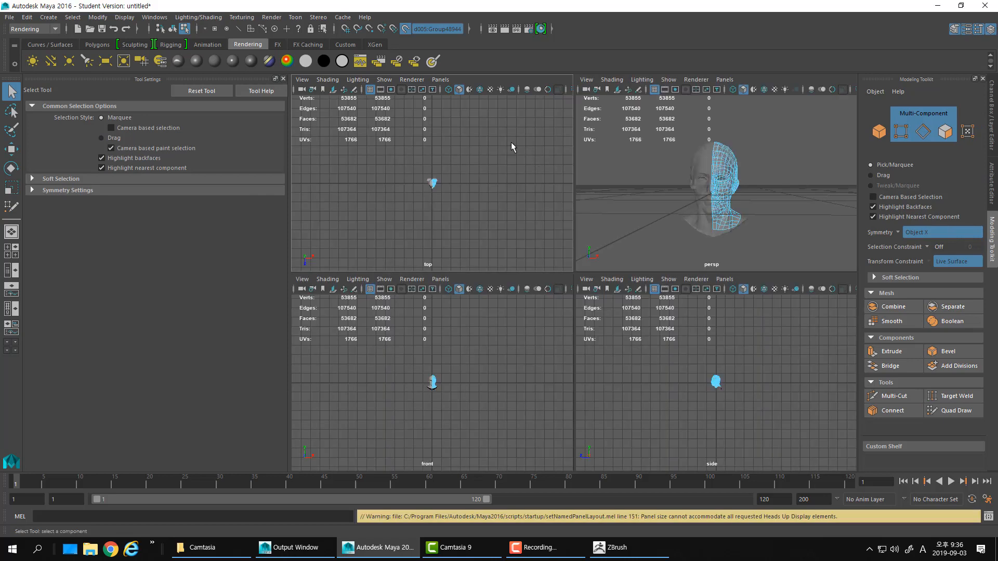
{"action": "key", "text": "space"}
{"action": "scroll", "coordinate": [576, 258], "scroll_direction": "up", "scroll_amount": 6}
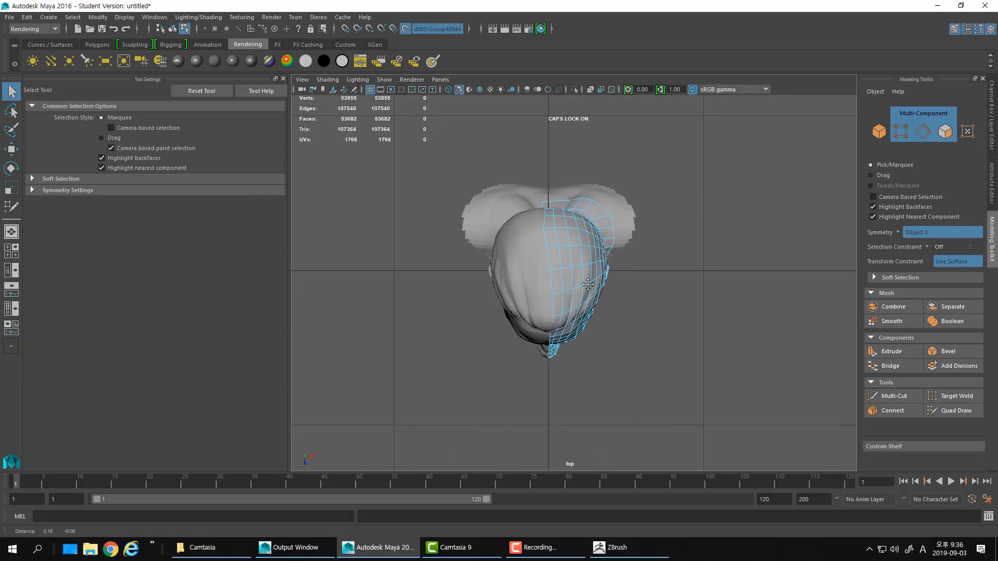
{"action": "key", "text": "4"}
Select the retopology mesh's vertices along the centre border, from the back of the head forward
{"action": "right_click_drag", "start_coordinate": [555, 212], "coordinate": [528, 216]}
{"action": "left_click_drag", "start_coordinate": [545, 165], "coordinate": [503, 245]}
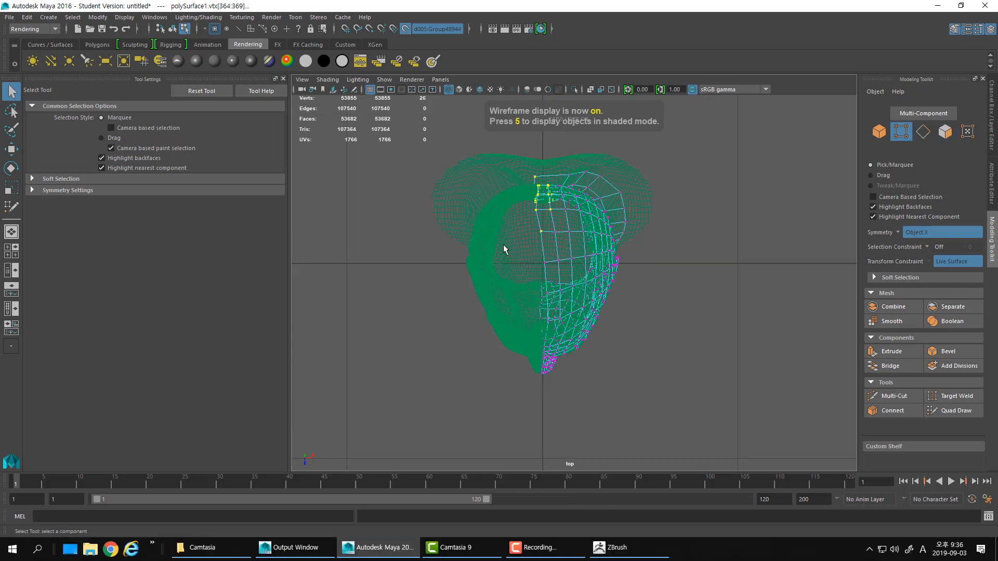
{"action": "middle_click_drag", "start_coordinate": [550, 255], "coordinate": [539, 208], "text": "alt"}
{"action": "left_click_drag", "start_coordinate": [539, 208], "coordinate": [497, 263], "text": "shift"}
{"action": "scroll", "coordinate": [540, 309], "scroll_direction": "up", "scroll_amount": 3}
{"action": "scroll", "coordinate": [552, 305], "scroll_direction": "up", "scroll_amount": 2}
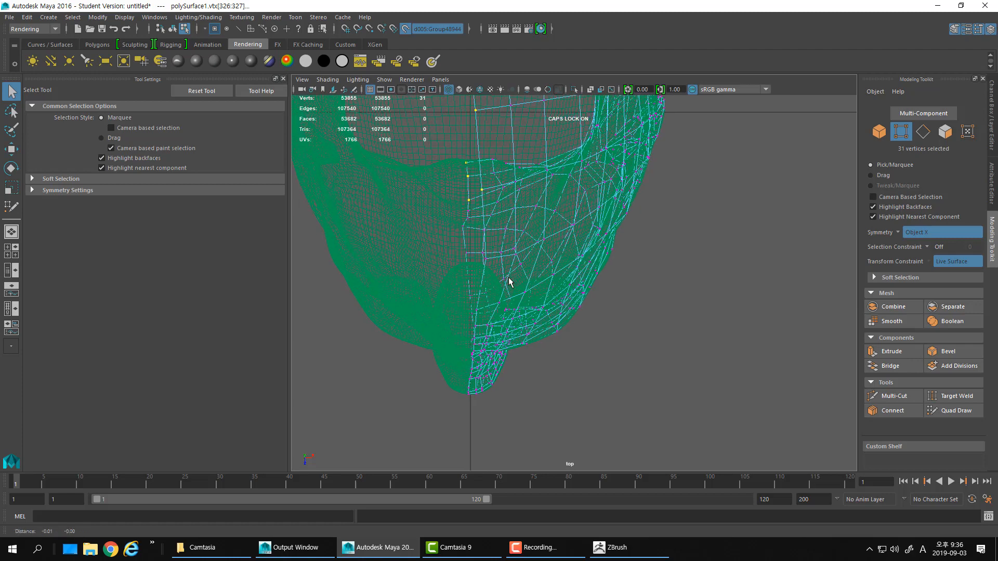
{"action": "left_click_drag", "start_coordinate": [445, 242], "coordinate": [445, 243], "text": "shift"}
{"action": "scroll", "coordinate": [503, 272], "scroll_direction": "up", "scroll_amount": 2}
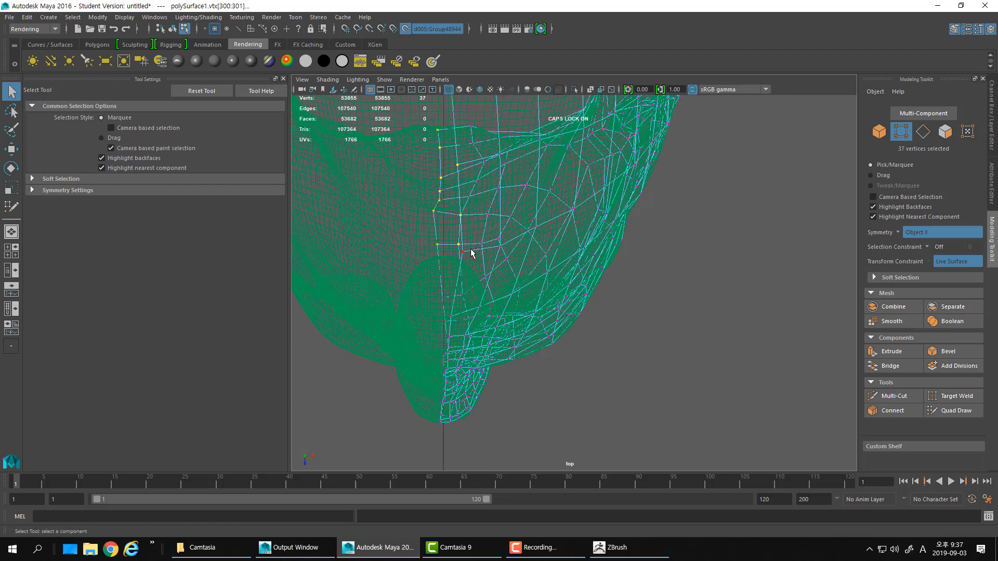
Turn symmetry off, drop stray vertices from the selection, and add the remaining centre-border vertices down to the nose tip
{"action": "right_click_drag", "start_coordinate": [471, 250], "coordinate": [453, 189], "text": "ctrl+shift"}
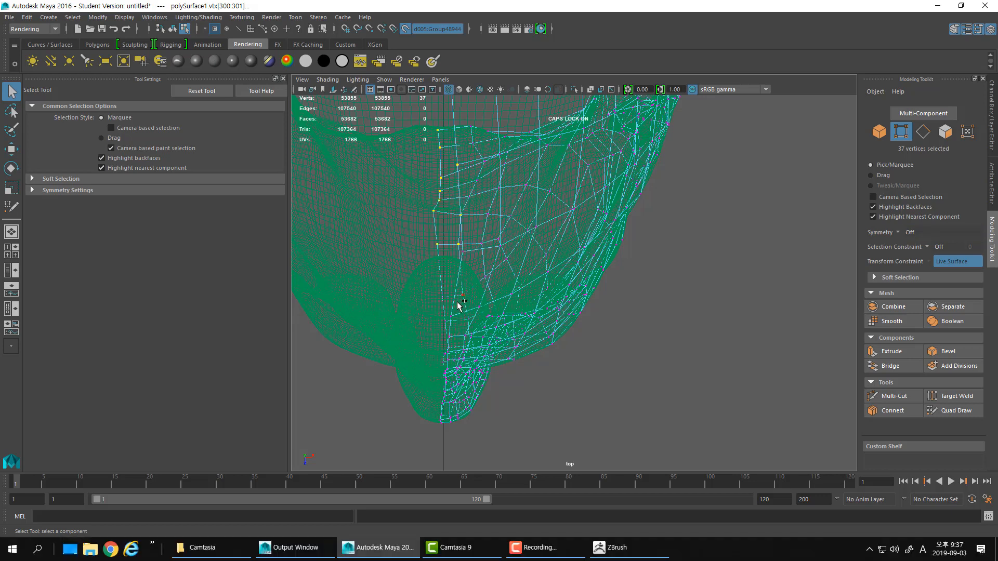
{"action": "left_click_drag", "start_coordinate": [457, 250], "coordinate": [458, 249], "text": "ctrl"}
{"action": "scroll", "coordinate": [471, 268], "scroll_direction": "down", "scroll_amount": 2}
{"action": "left_click_drag", "start_coordinate": [436, 347], "coordinate": [414, 424], "text": "shift"}
In the perspective view, deselect the stray vertices beside the centre border around the mouth and nose
{"action": "key", "text": "space"}
{"action": "key", "text": "space"}
{"action": "key", "text": "f"}
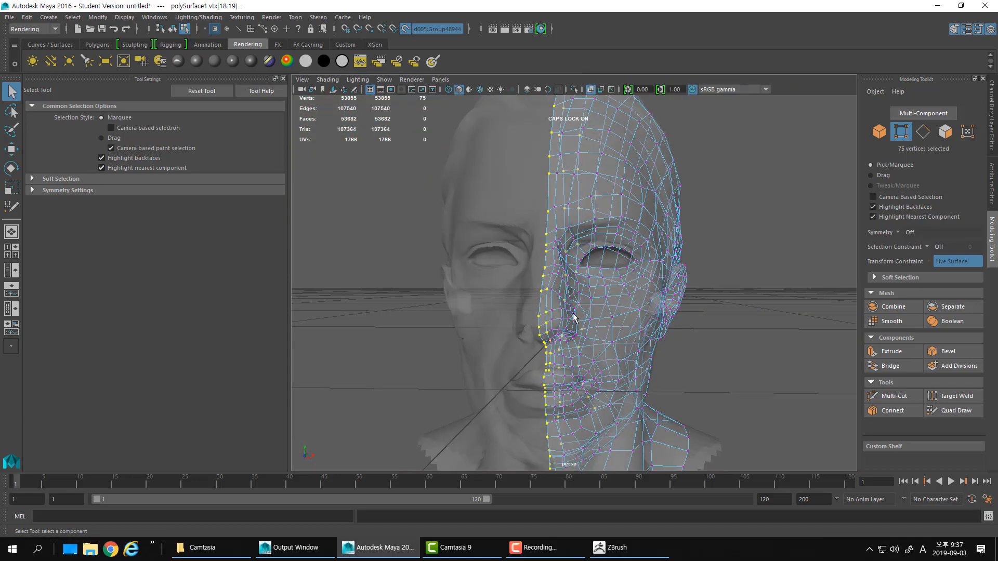
{"action": "left_click_drag", "start_coordinate": [575, 318], "coordinate": [562, 298], "text": "alt"}
{"action": "right_click_drag", "start_coordinate": [562, 298], "coordinate": [692, 255], "text": "alt"}
{"action": "middle_click_drag", "start_coordinate": [395, 306], "coordinate": [520, 277], "text": "alt"}
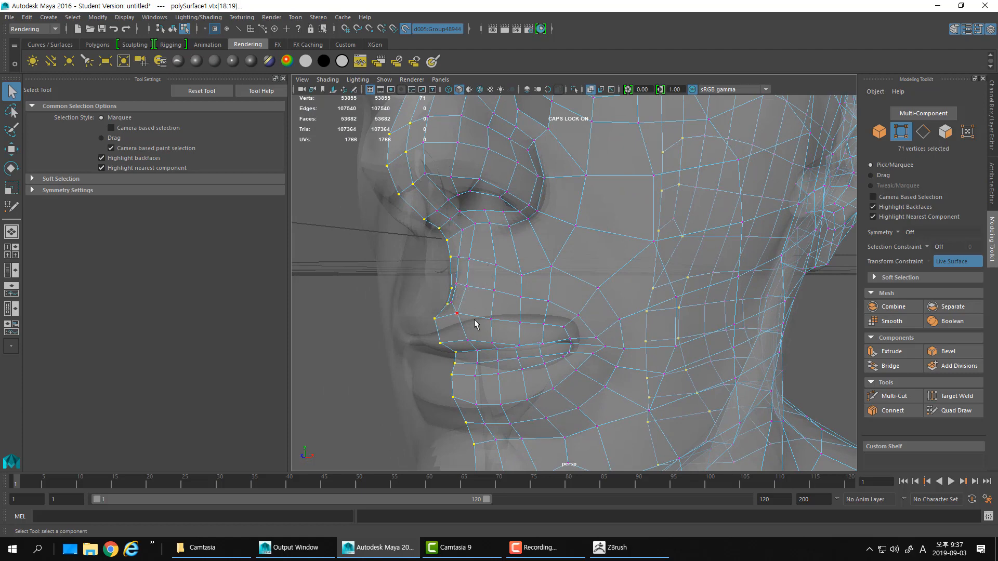
{"action": "left_click_drag", "start_coordinate": [475, 323], "coordinate": [491, 316], "text": "alt"}
{"action": "left_click_drag", "start_coordinate": [663, 354], "coordinate": [515, 265], "text": "alt"}
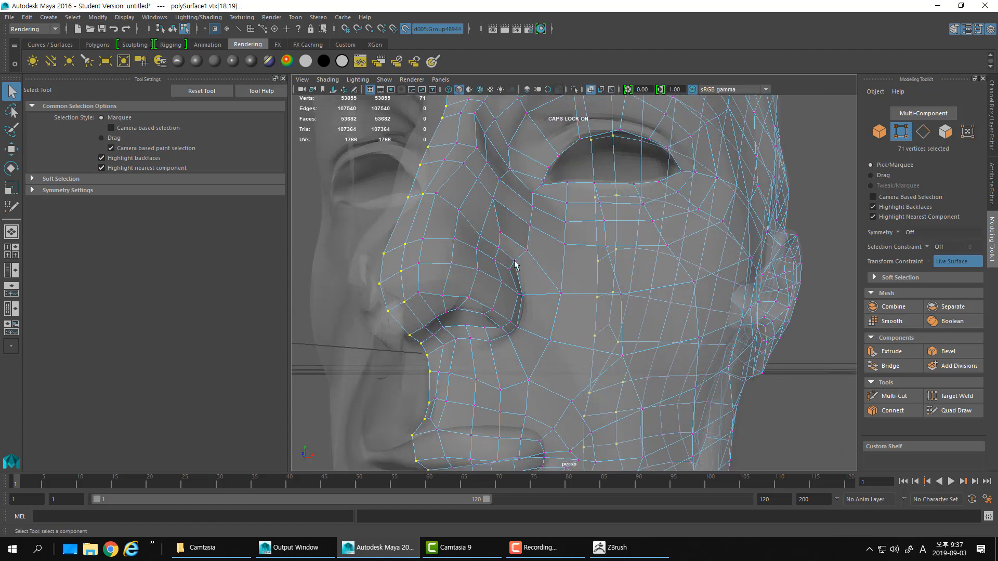
{"action": "left_click_drag", "start_coordinate": [443, 233], "coordinate": [399, 307], "text": "ctrl"}
{"action": "left_click_drag", "start_coordinate": [572, 253], "coordinate": [509, 225], "text": "alt"}
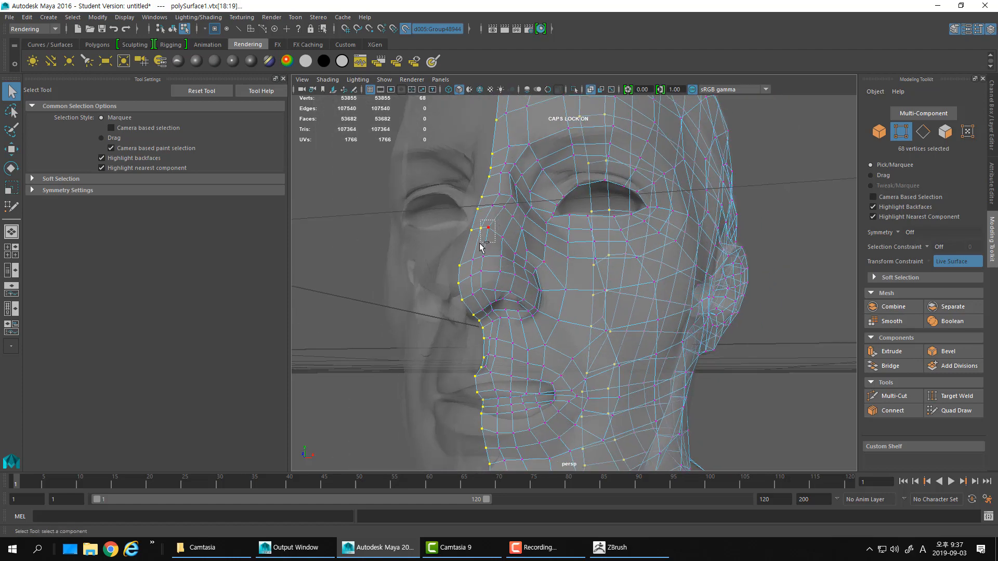
Deselect the stray vertices beside the centre border on the back of the head and neck
{"action": "left_click_drag", "start_coordinate": [650, 254], "coordinate": [493, 258], "text": "alt"}
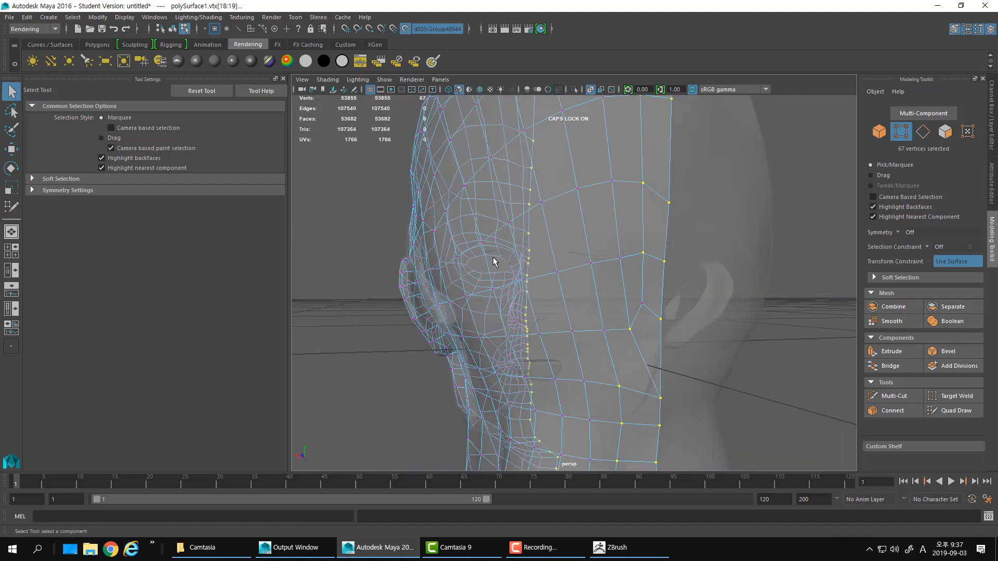
{"action": "left_click_drag", "start_coordinate": [655, 346], "coordinate": [631, 220], "text": "alt"}
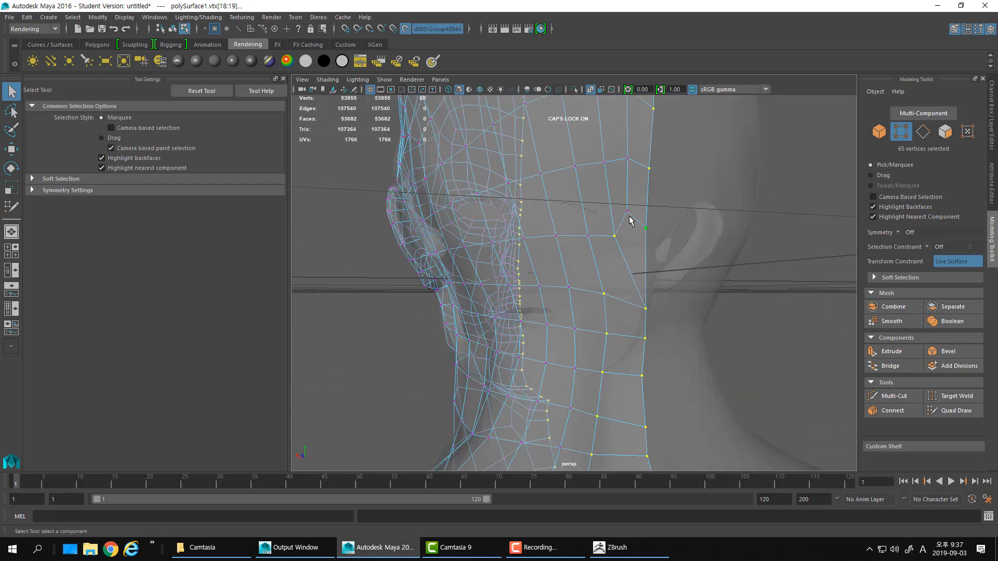
{"action": "left_click_drag", "start_coordinate": [596, 364], "coordinate": [596, 363], "text": "ctrl"}
{"action": "middle_click_drag", "start_coordinate": [608, 372], "coordinate": [631, 191], "text": "alt"}
{"action": "left_click_drag", "start_coordinate": [631, 171], "coordinate": [587, 427], "text": "ctrl"}
{"action": "left_click_drag", "start_coordinate": [590, 353], "coordinate": [738, 270], "text": "alt"}
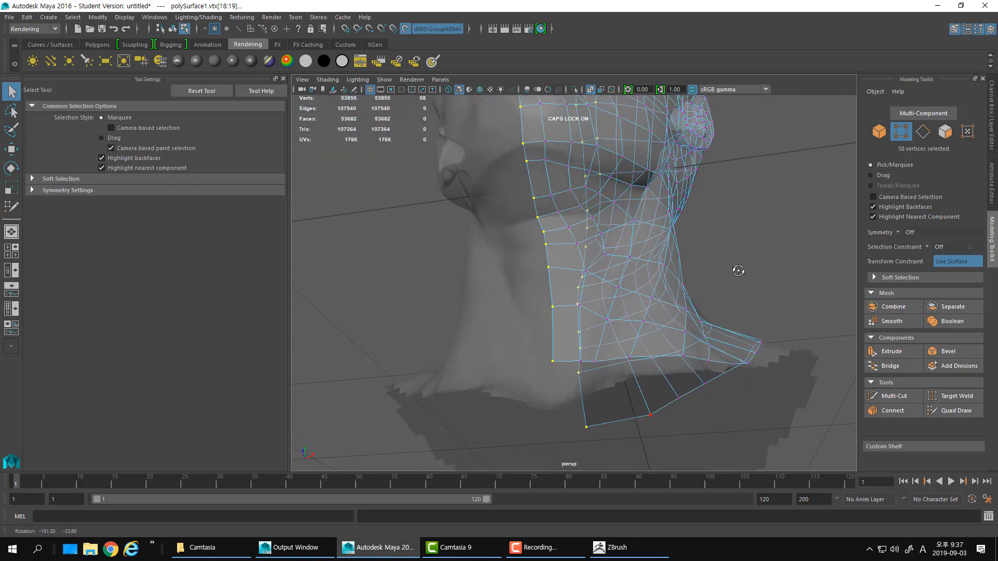
{"action": "middle_click_drag", "start_coordinate": [634, 229], "coordinate": [634, 258], "text": "alt"}
{"action": "left_click_drag", "start_coordinate": [635, 258], "coordinate": [553, 437], "text": "alt"}
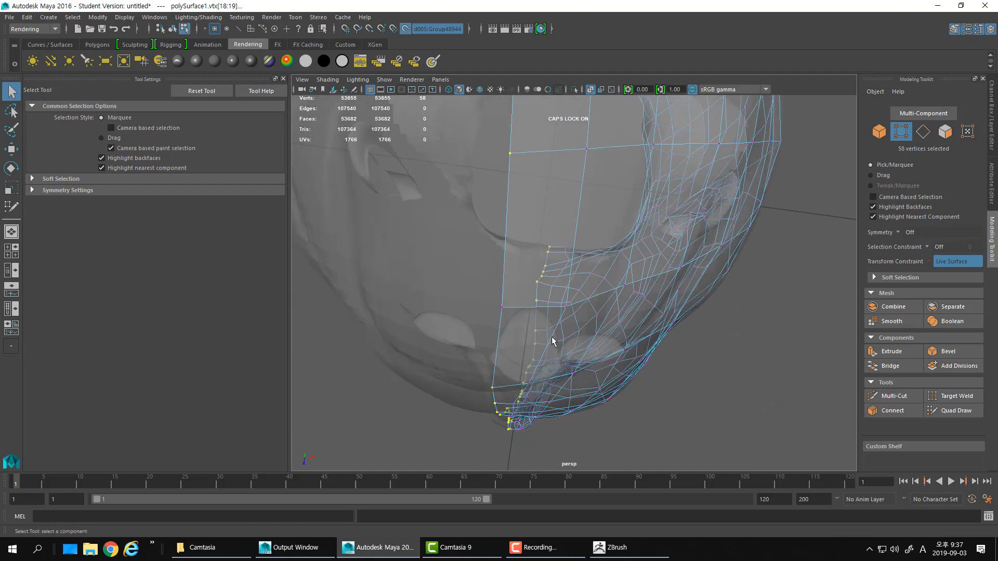
{"action": "middle_click_drag", "start_coordinate": [556, 287], "coordinate": [561, 398], "text": "alt"}
{"action": "scroll", "coordinate": [578, 265], "scroll_direction": "down", "scroll_amount": 5}
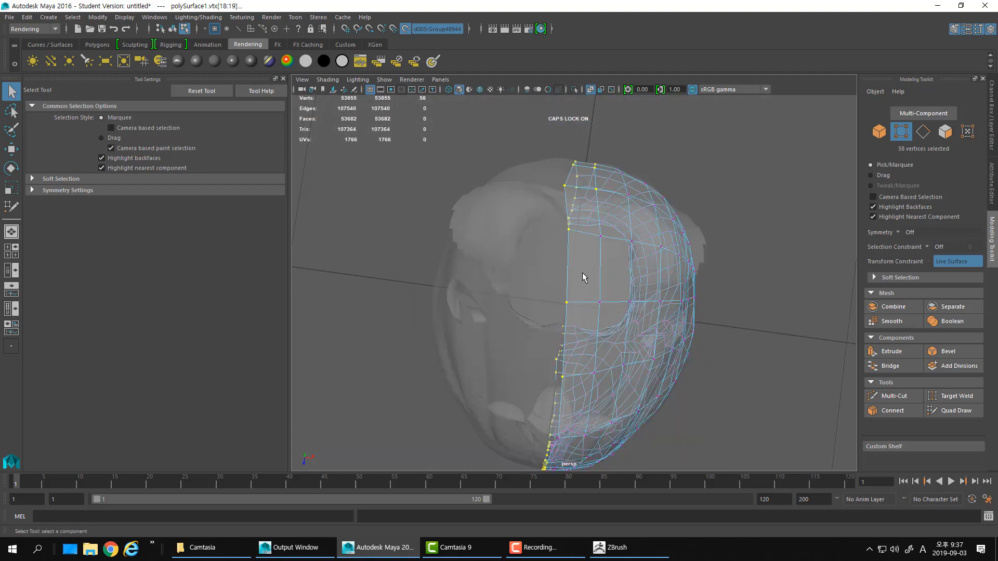
Add the missed centre-border vertex to the selection and scale the border vertices flat along X to 0
{"action": "key", "text": "r"}
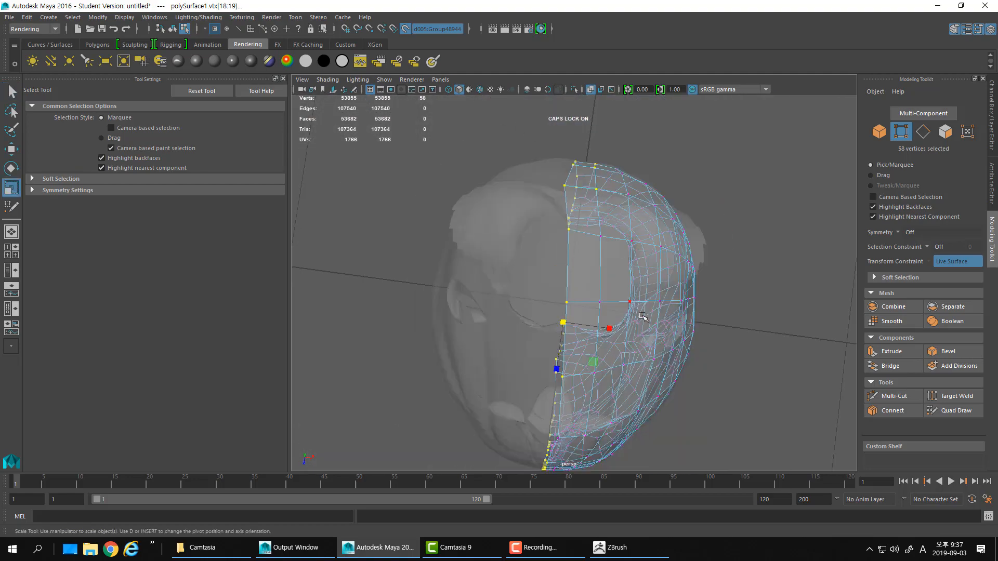
{"action": "left_click_drag", "start_coordinate": [606, 327], "coordinate": [555, 281]}
{"action": "left_click", "coordinate": [530, 252], "text": "shift"}
{"action": "left_click_drag", "start_coordinate": [561, 324], "coordinate": [584, 313], "text": "alt"}
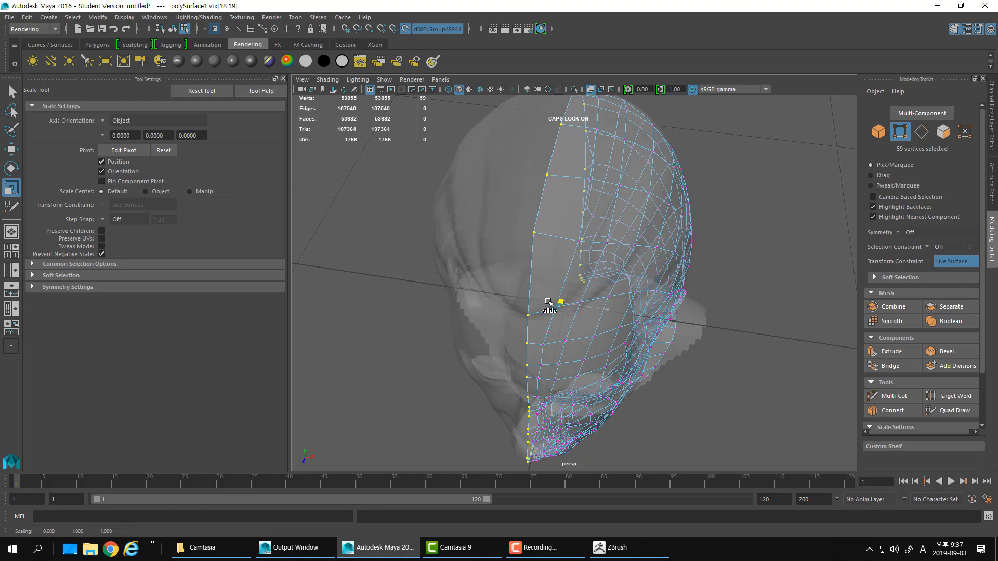
{"action": "left_click_drag", "start_coordinate": [561, 303], "coordinate": [598, 291], "text": "alt"}
In the top view, turn off the live surface and nudge the selected centre-border vertices along X toward the centre line
{"action": "key", "text": "space"}
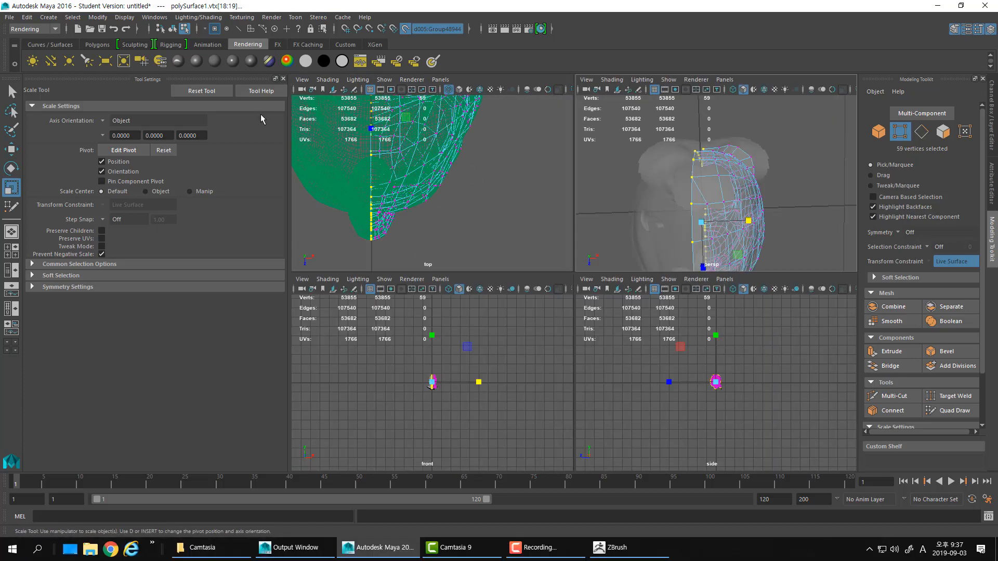
{"action": "key", "text": "space"}
{"action": "middle_click_drag", "start_coordinate": [484, 191], "coordinate": [486, 238], "text": "alt"}
{"action": "key", "text": "w"}
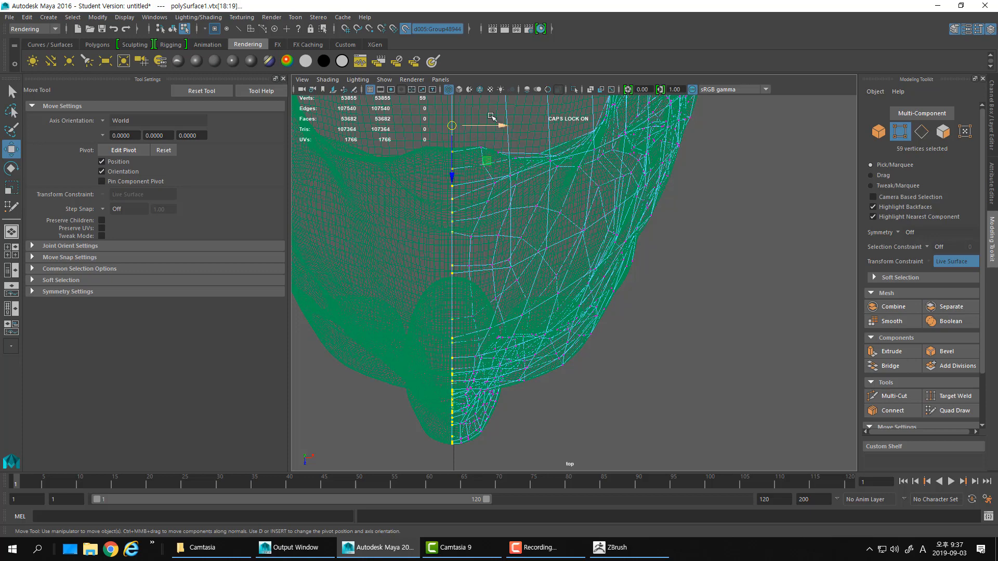
{"action": "left_click", "coordinate": [406, 28]}
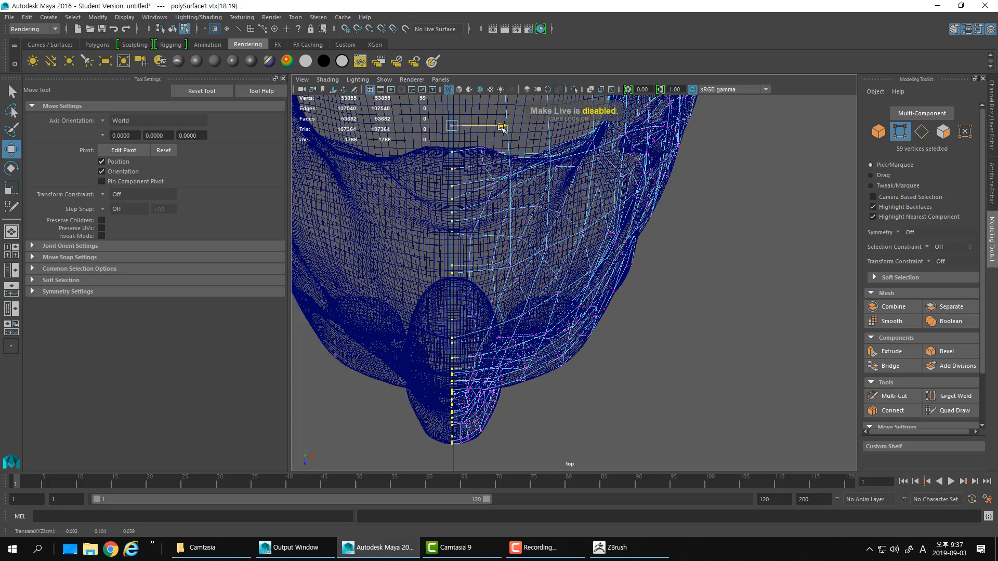
{"action": "left_click_drag", "start_coordinate": [502, 127], "coordinate": [503, 128]}
{"action": "scroll", "coordinate": [468, 178], "scroll_direction": "up", "scroll_amount": 10}
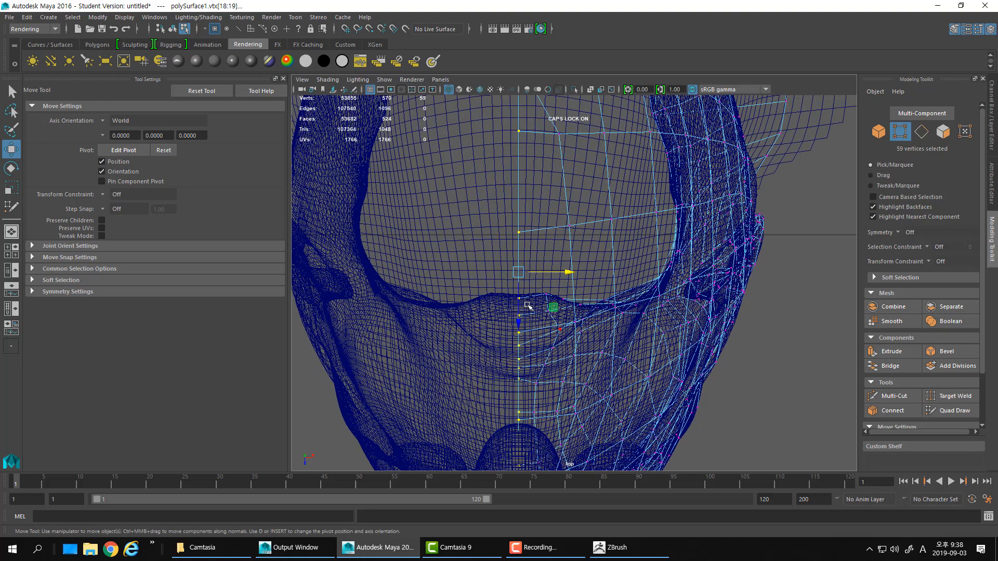
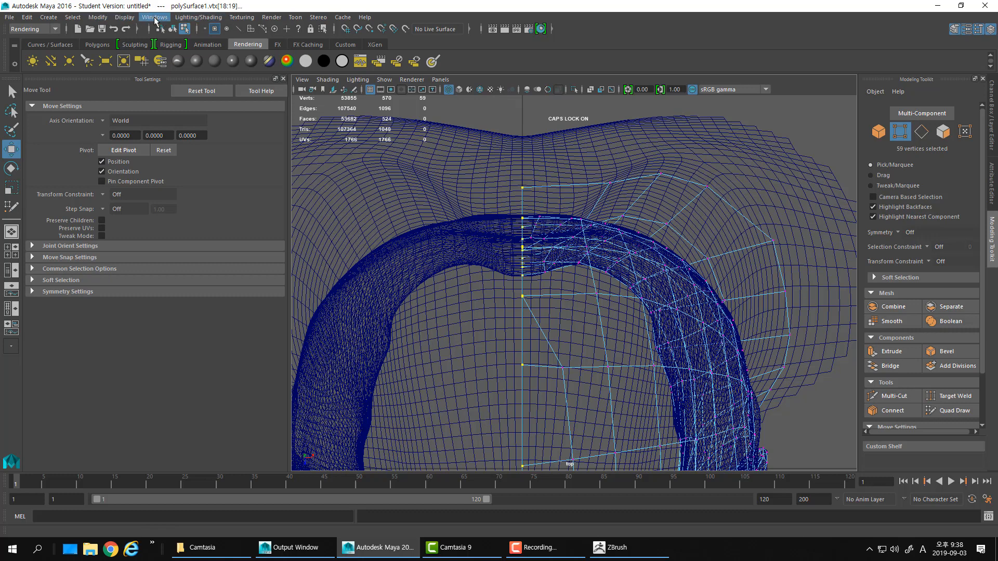
Set vertex.x of all selected centre-border vertices to 0 in the Component Editor, and close the editor
{"action": "left_click", "coordinate": [155, 20]}
{"action": "mouse_move", "coordinate": [218, 54]}
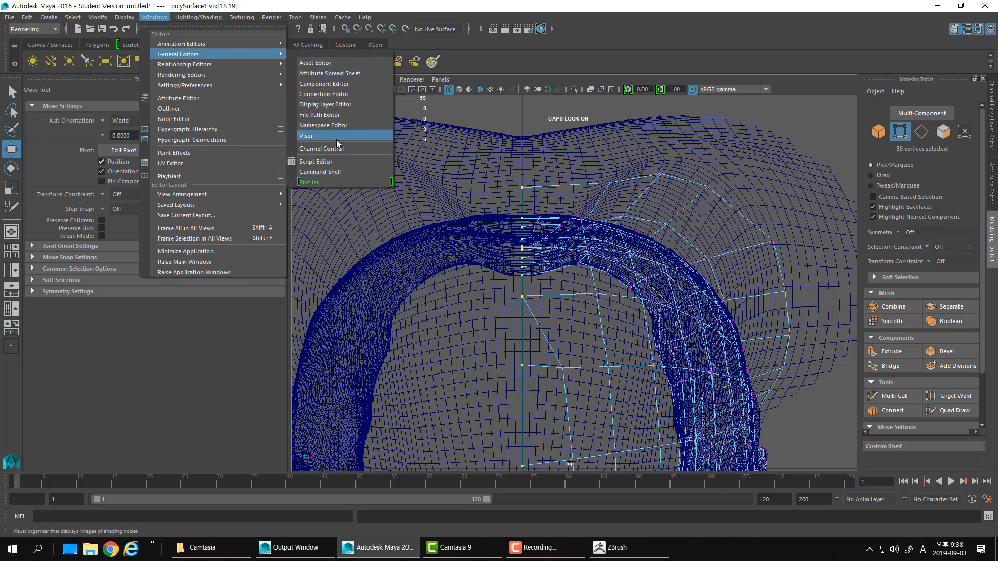
{"action": "left_click", "coordinate": [326, 84]}
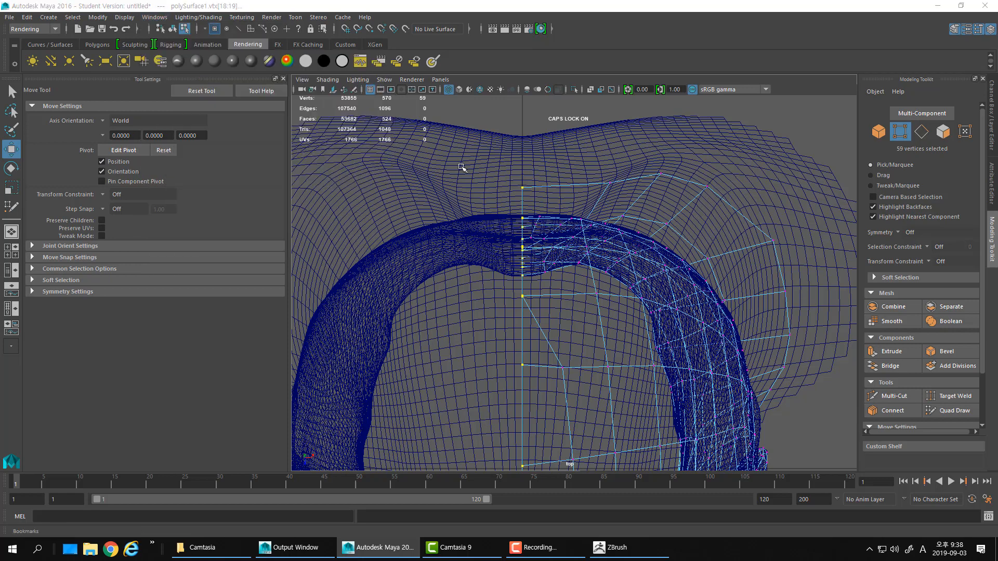
{"action": "left_click_drag", "start_coordinate": [715, 360], "coordinate": [455, 106]}
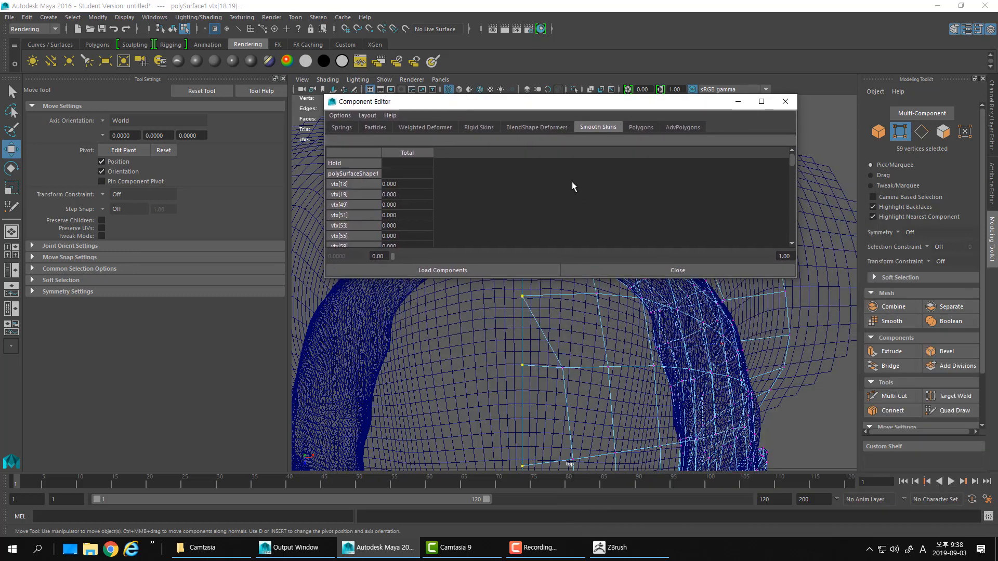
{"action": "left_click", "coordinate": [640, 128]}
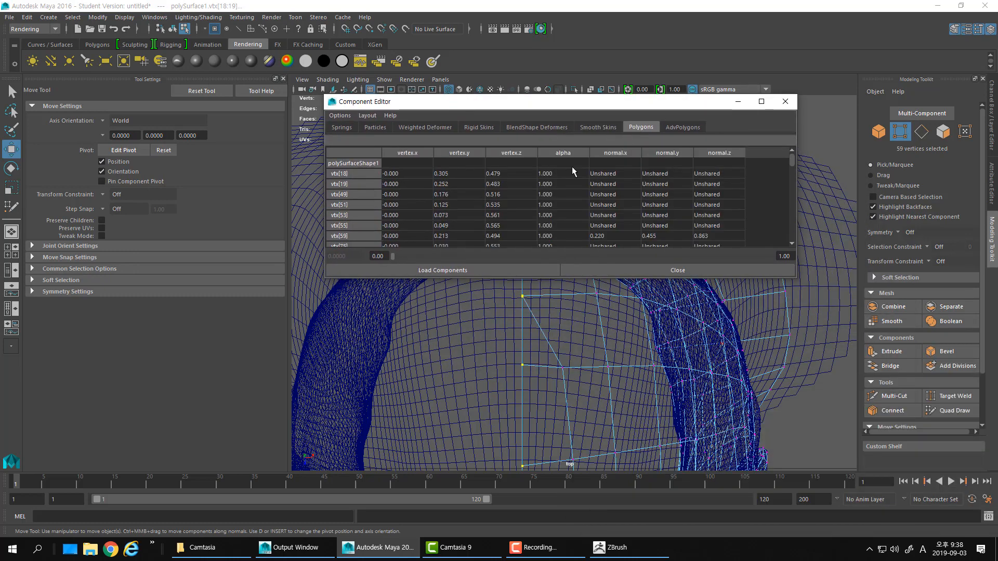
{"action": "left_click", "coordinate": [413, 152]}
{"action": "type", "text": "0"}
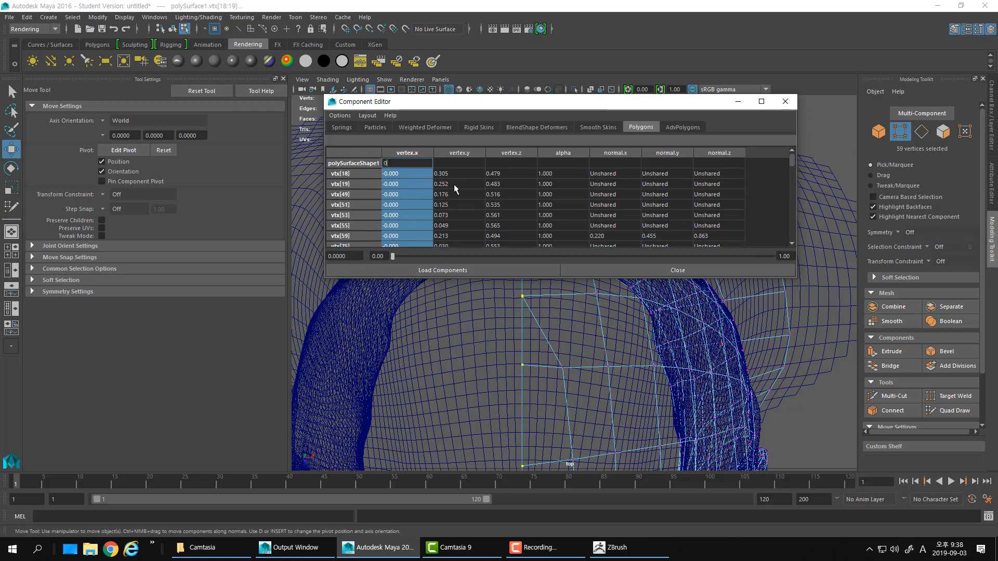
{"action": "key", "text": "Return"}
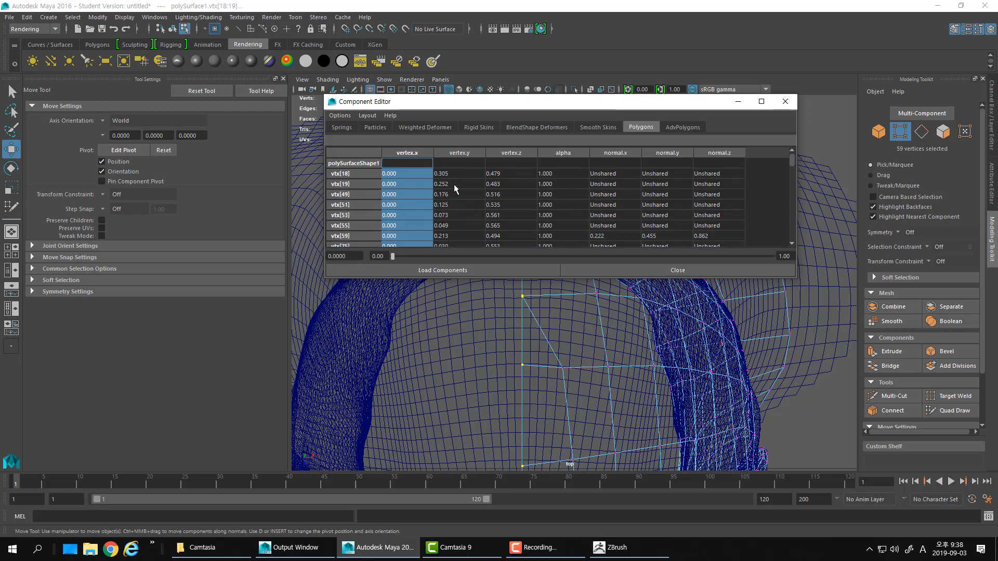
{"action": "left_click", "coordinate": [785, 106]}
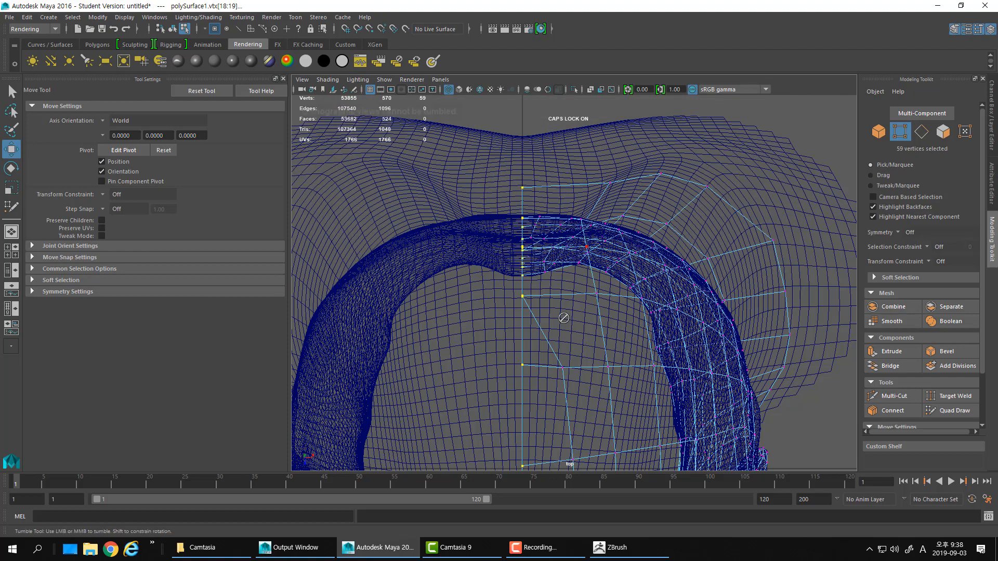
Return to the enlarged perspective view and switch the half-head mesh from vertex to object mode
{"action": "left_click_drag", "start_coordinate": [588, 300], "coordinate": [580, 306], "text": "alt"}
{"action": "scroll", "coordinate": [657, 304], "scroll_direction": "down", "scroll_amount": 10}
{"action": "right_click_drag", "start_coordinate": [564, 279], "coordinate": [522, 281], "text": "alt"}
{"action": "key", "text": "space"}
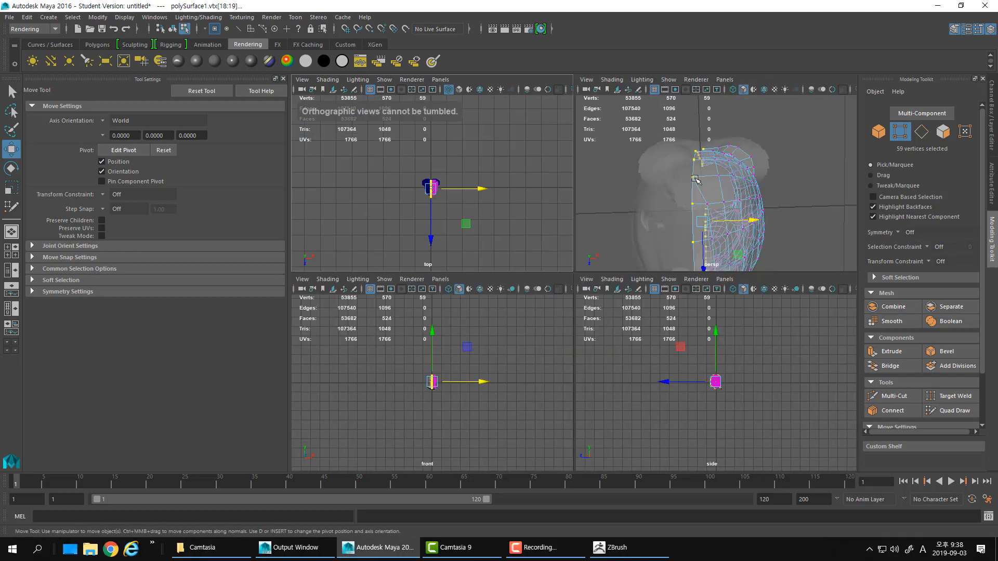
{"action": "key", "text": "space"}
{"action": "left_click_drag", "start_coordinate": [437, 306], "coordinate": [560, 271], "text": "alt"}
{"action": "scroll", "coordinate": [560, 271], "scroll_direction": "down", "scroll_amount": 3}
{"action": "left_click_drag", "start_coordinate": [720, 244], "coordinate": [568, 232], "text": "alt"}
{"action": "right_click_drag", "start_coordinate": [573, 190], "coordinate": [606, 176]}
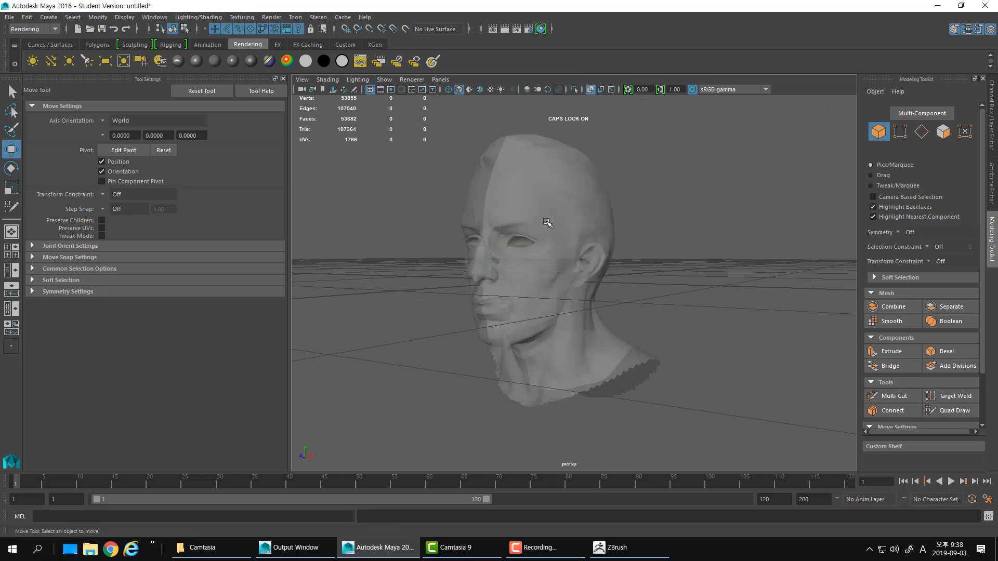
Select the full sculpted head and make it the live surface again
{"action": "left_click_drag", "start_coordinate": [547, 223], "coordinate": [564, 181], "text": "alt"}
{"action": "left_click", "coordinate": [564, 181]}
{"action": "mouse_move", "coordinate": [547, 252]}
{"action": "left_mouse_down", "text": "alt"}
{"action": "mouse_move", "coordinate": [581, 243]}
{"action": "mouse_move", "coordinate": [560, 258]}
{"action": "left_mouse_up", "text": "alt"}
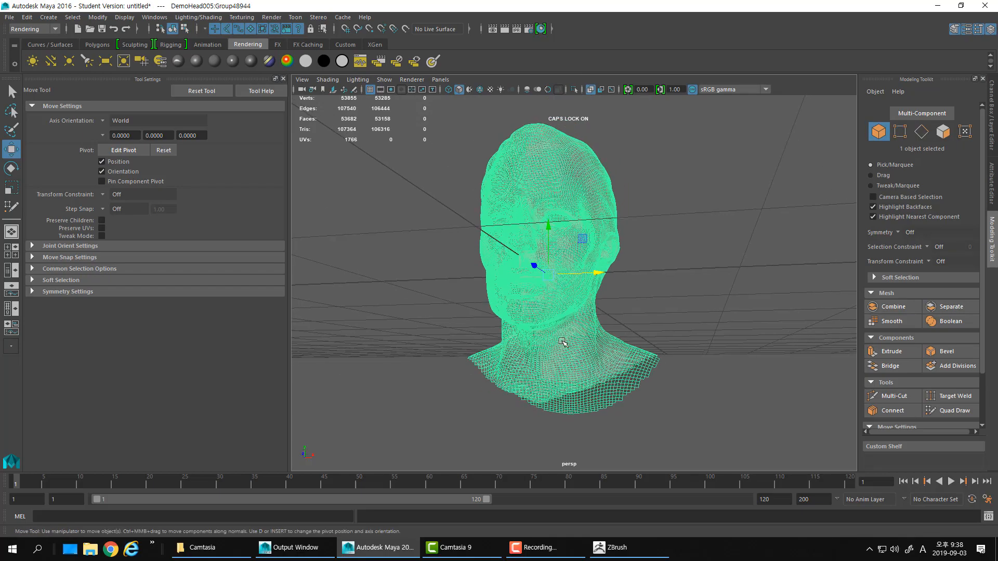
{"action": "left_click_drag", "start_coordinate": [563, 343], "coordinate": [517, 328], "text": "alt"}
{"action": "left_click_drag", "start_coordinate": [566, 238], "coordinate": [591, 284], "text": "alt"}
{"action": "left_click", "coordinate": [585, 166]}
{"action": "left_click", "coordinate": [504, 160]}
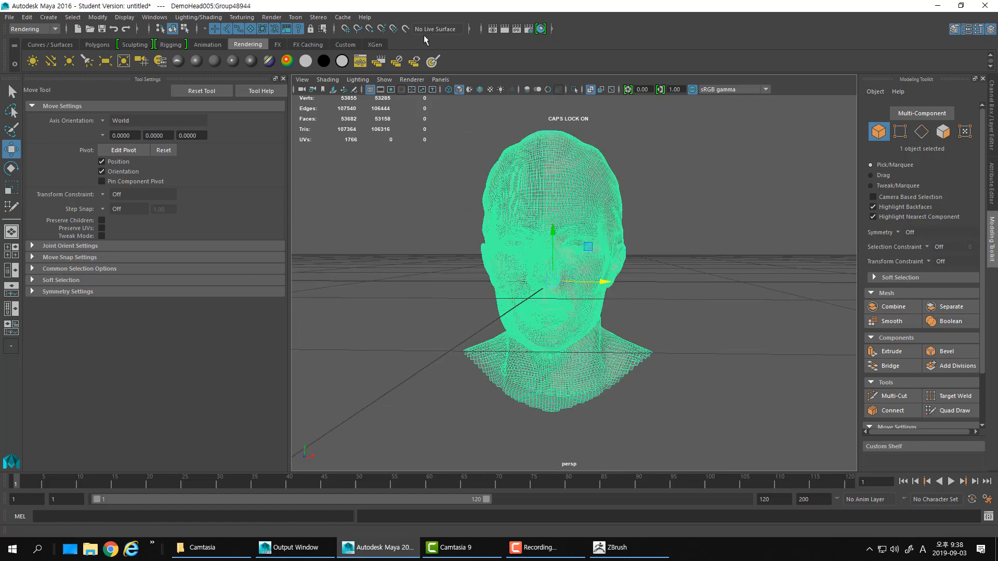
{"action": "left_click", "coordinate": [406, 30]}
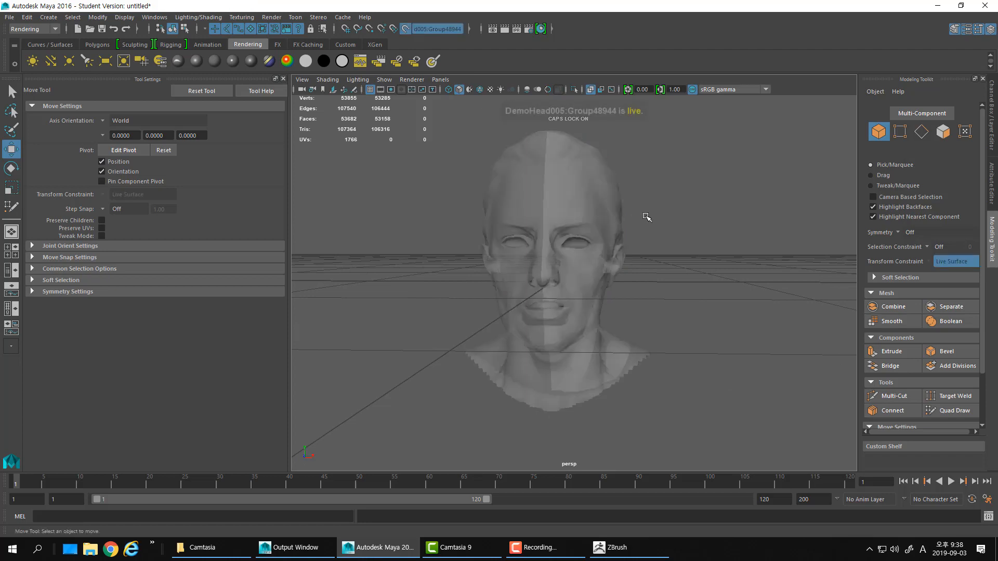
Select the half-head mesh and relax its back and side with Quad Draw
{"action": "left_click", "coordinate": [570, 176]}
{"action": "left_click_drag", "start_coordinate": [567, 173], "coordinate": [554, 187], "text": "alt"}
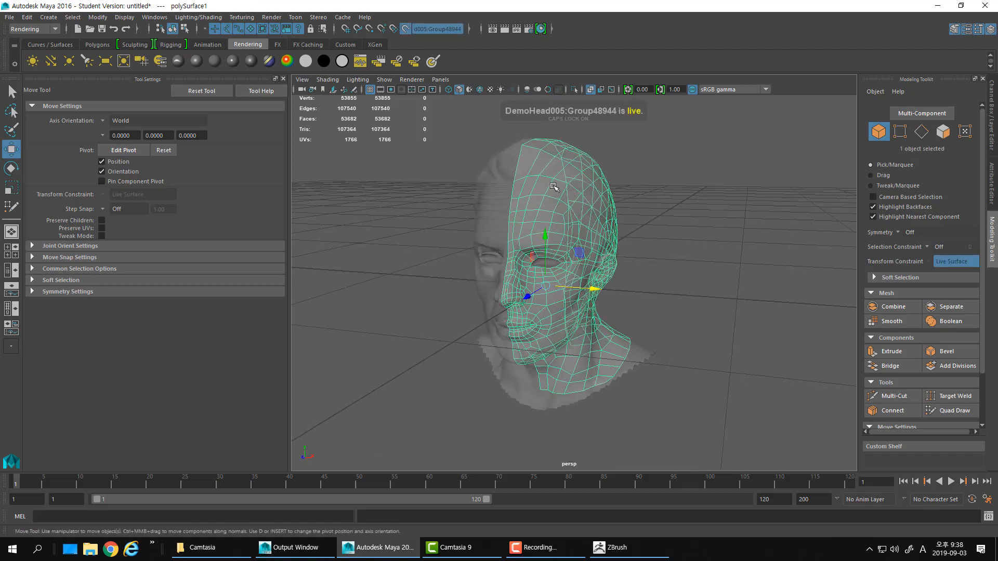
{"action": "left_click", "coordinate": [955, 411]}
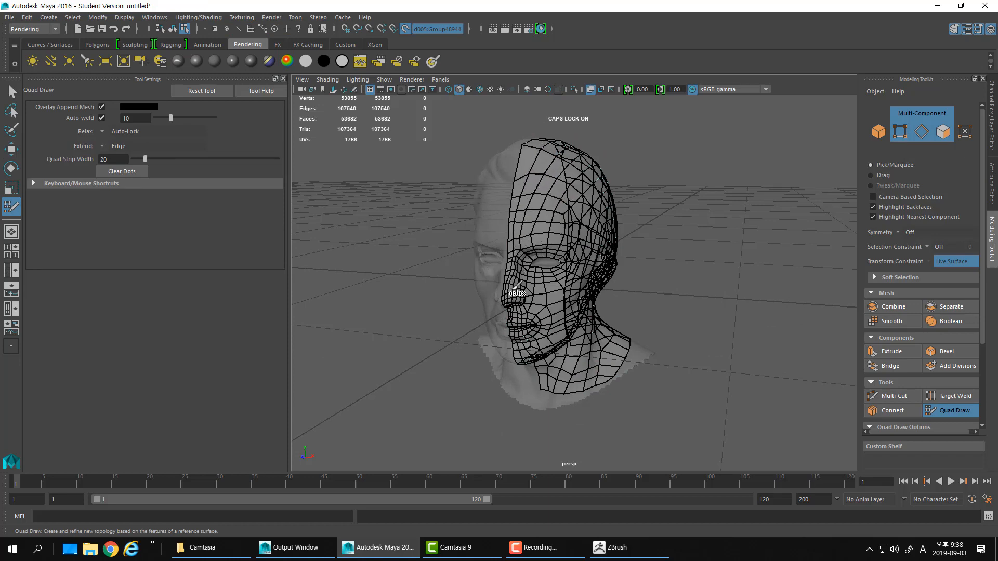
{"action": "left_click_drag", "start_coordinate": [668, 237], "coordinate": [536, 264], "text": "alt"}
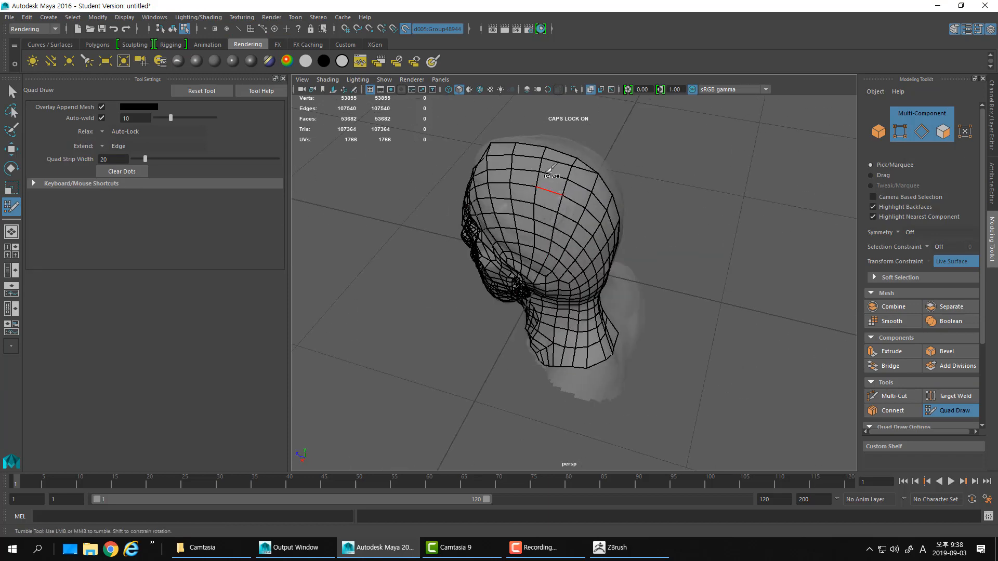
{"action": "mouse_move", "coordinate": [572, 201]}
{"action": "left_mouse_down", "text": "alt"}
{"action": "mouse_move", "coordinate": [544, 181]}
{"action": "mouse_move", "coordinate": [568, 233]}
{"action": "left_mouse_up", "text": "alt"}
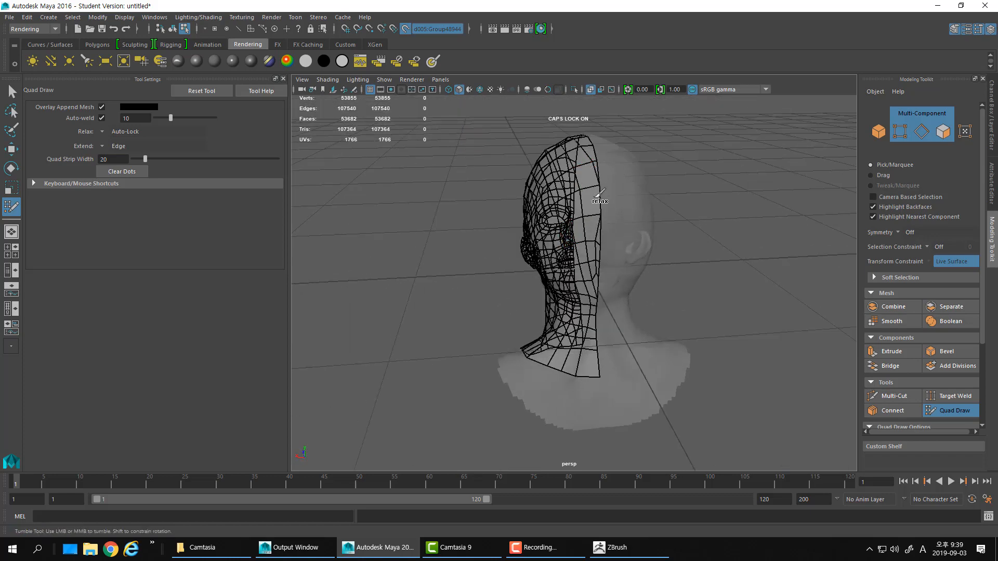
{"action": "left_click_drag", "start_coordinate": [578, 278], "coordinate": [580, 266], "text": "alt"}
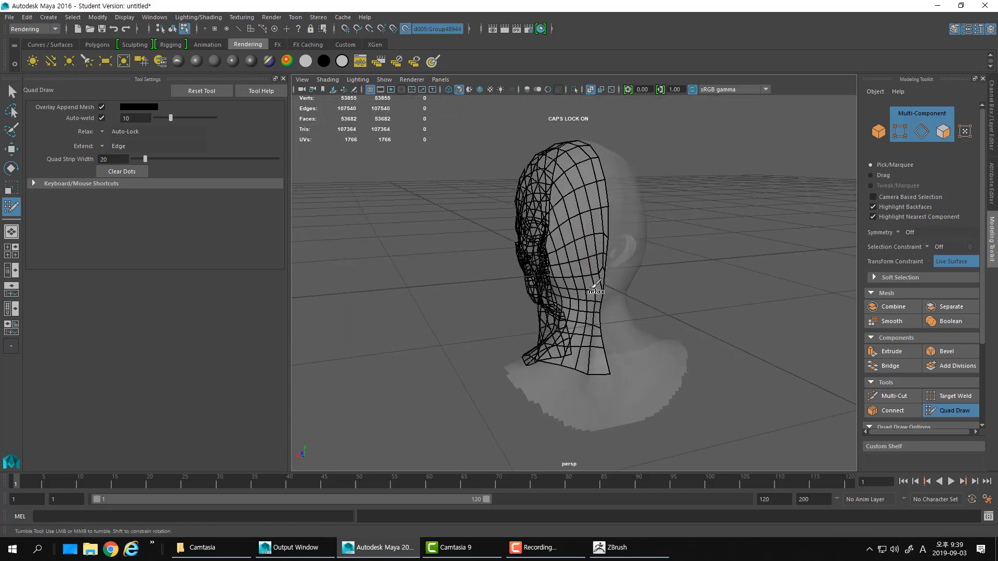
{"action": "left_click_drag", "start_coordinate": [588, 354], "coordinate": [592, 307], "text": "alt"}
{"action": "left_click_drag", "start_coordinate": [537, 248], "coordinate": [584, 328], "text": "alt"}
{"action": "left_click_drag", "start_coordinate": [560, 241], "coordinate": [555, 232], "text": "alt"}
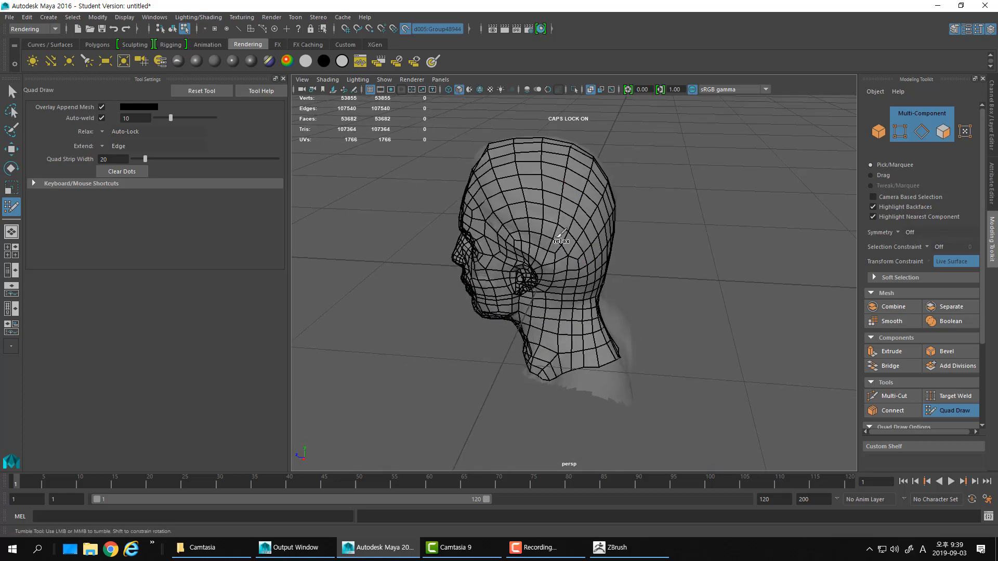
Relax the quads on the crown, nape and face of the half-head mesh
{"action": "left_click_drag", "start_coordinate": [497, 180], "coordinate": [488, 241], "text": "alt"}
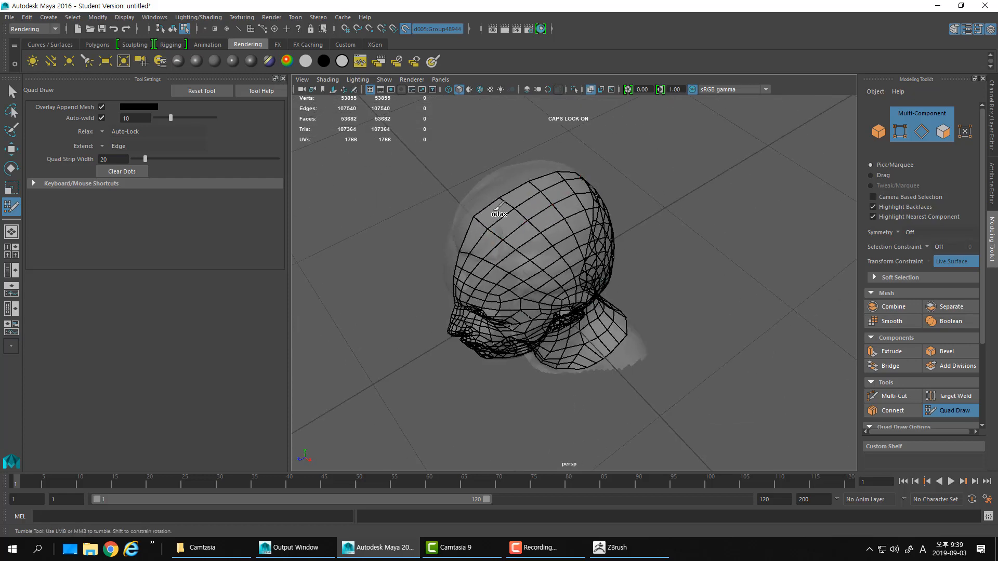
{"action": "left_click_drag", "start_coordinate": [572, 213], "coordinate": [587, 274], "text": "alt"}
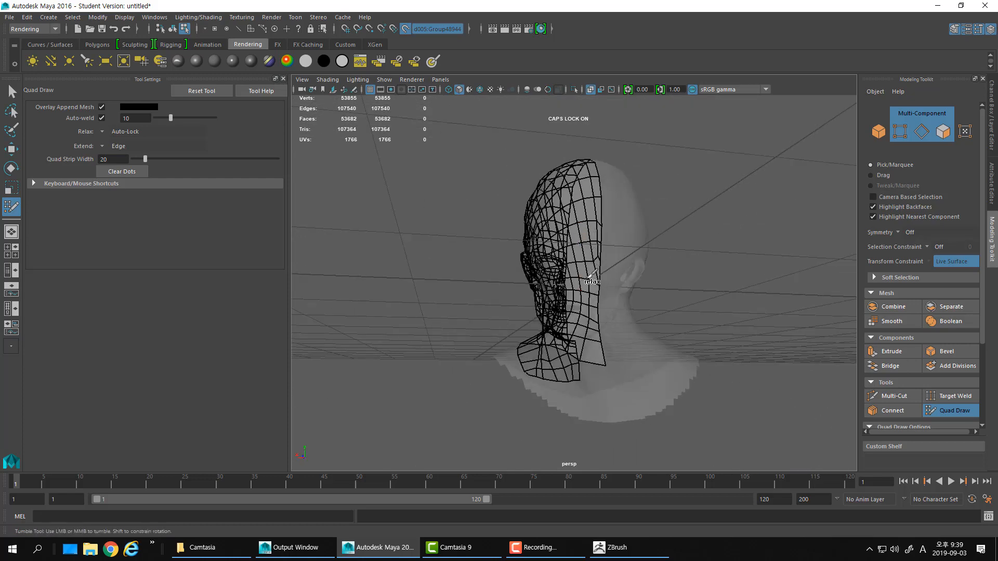
{"action": "left_click_drag", "start_coordinate": [575, 338], "coordinate": [603, 300], "text": "alt"}
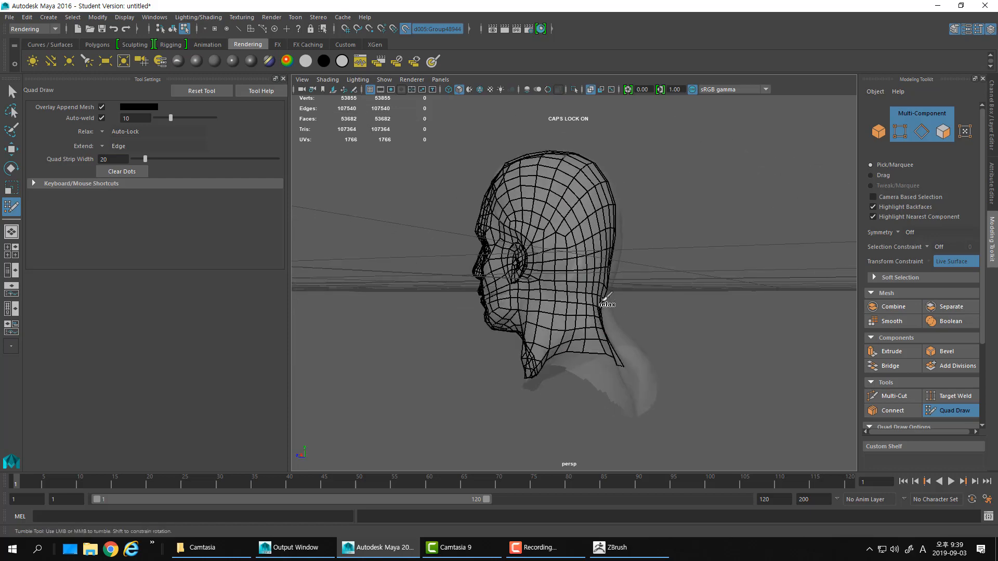
{"action": "left_click_drag", "start_coordinate": [535, 326], "coordinate": [554, 361], "text": "alt"}
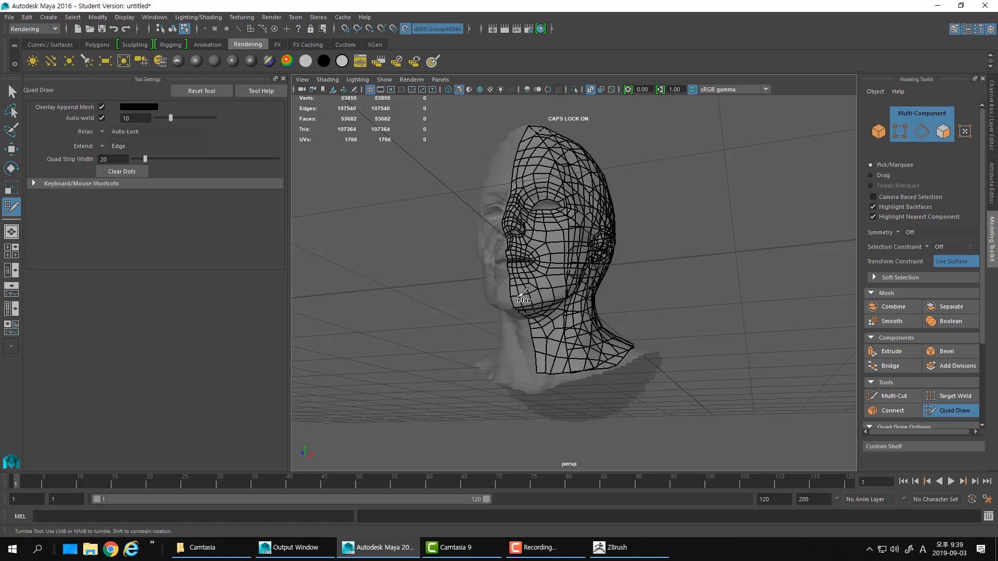
{"action": "left_click_drag", "start_coordinate": [534, 126], "coordinate": [547, 158], "text": "alt"}
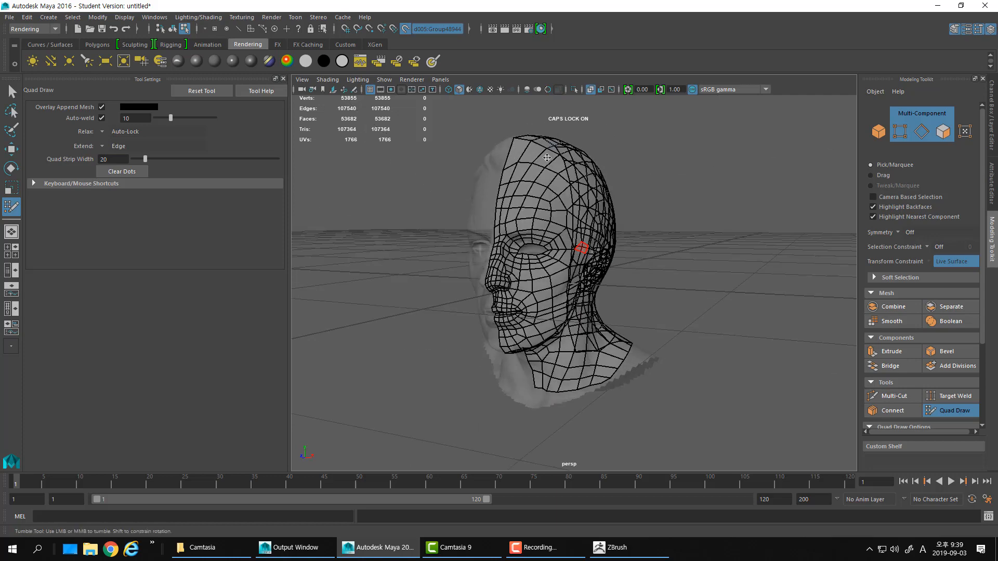
{"action": "mouse_move", "coordinate": [732, 285]}
{"action": "left_mouse_down", "text": "alt"}
{"action": "mouse_move", "coordinate": [644, 263]}
{"action": "mouse_move", "coordinate": [554, 295]}
{"action": "left_mouse_up", "text": "alt"}
Leave Quad Draw, switch to object mode and select the half-head mesh
{"action": "key", "text": "q"}
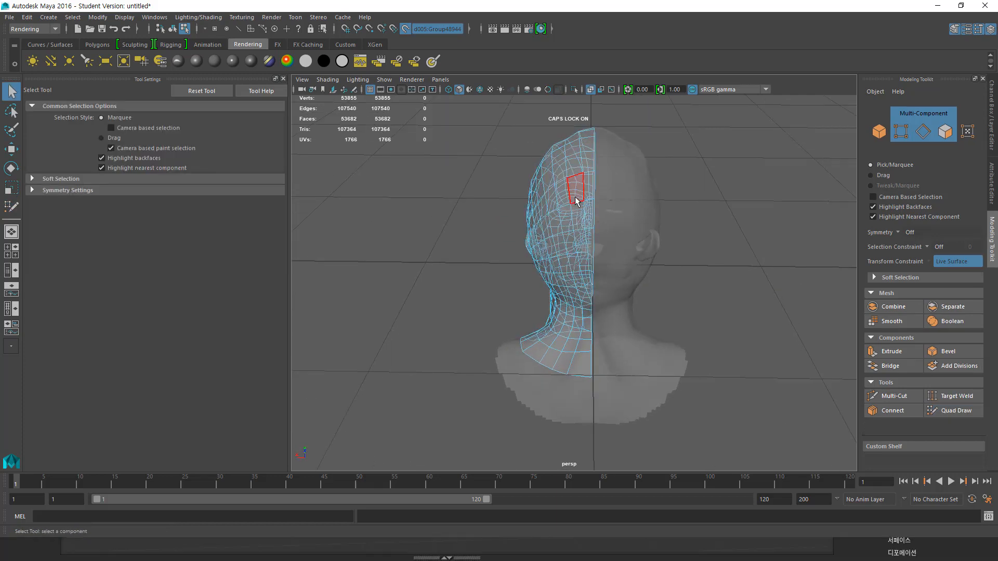
{"action": "right_click_drag", "start_coordinate": [575, 198], "coordinate": [581, 196]}
{"action": "left_click", "coordinate": [550, 258]}
{"action": "left_click_drag", "start_coordinate": [551, 258], "coordinate": [804, 238], "text": "alt"}
{"action": "left_click_drag", "start_coordinate": [529, 287], "coordinate": [545, 275], "text": "alt"}
{"action": "left_click_drag", "start_coordinate": [573, 223], "coordinate": [566, 251], "text": "alt"}
In the enlarged top view, switch the half-head mesh to vertex mode and select all its centre-border vertices
{"action": "key", "text": "space"}
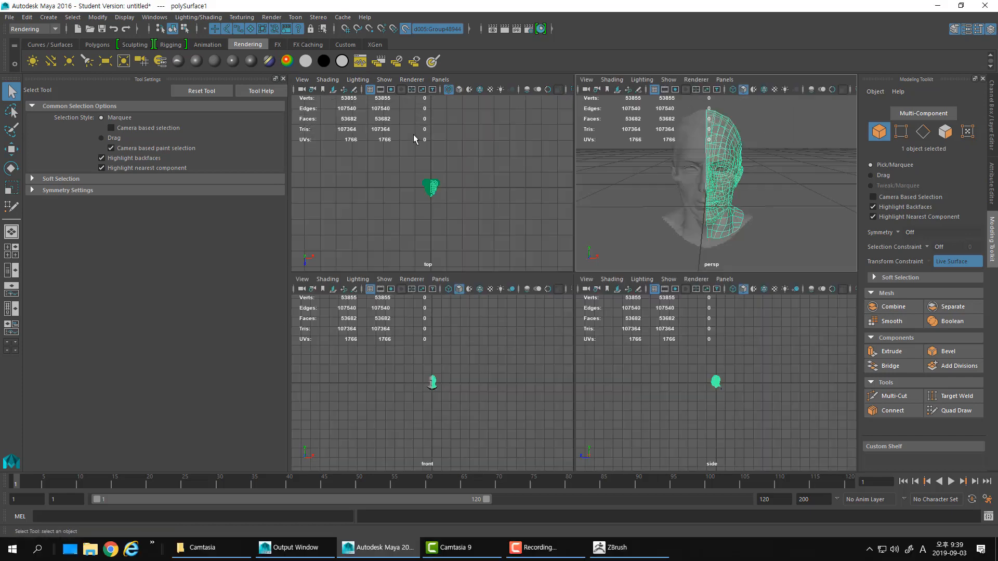
{"action": "scroll", "coordinate": [453, 172], "scroll_direction": "up", "scroll_amount": 6}
{"action": "right_click", "coordinate": [469, 153]}
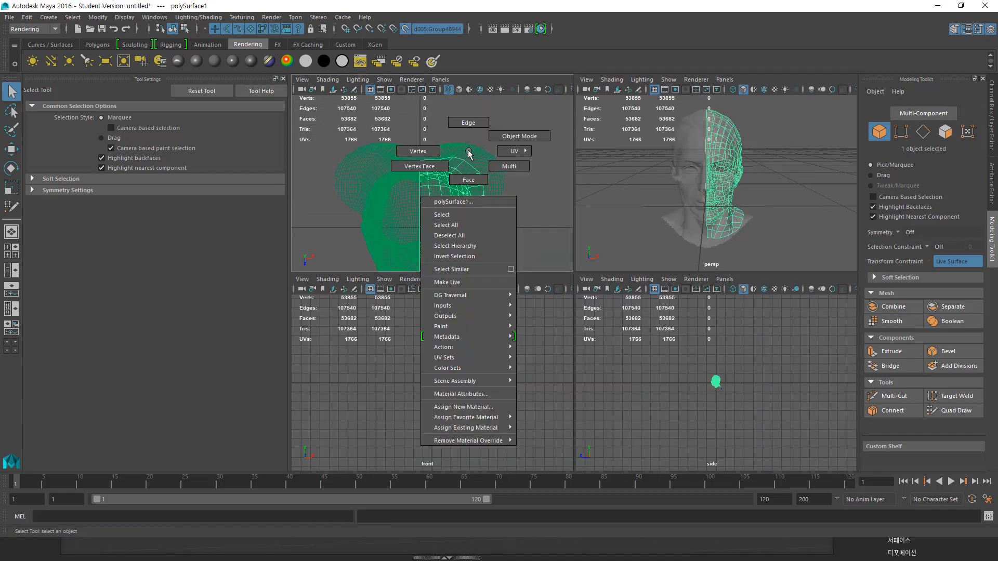
{"action": "left_click", "coordinate": [430, 151]}
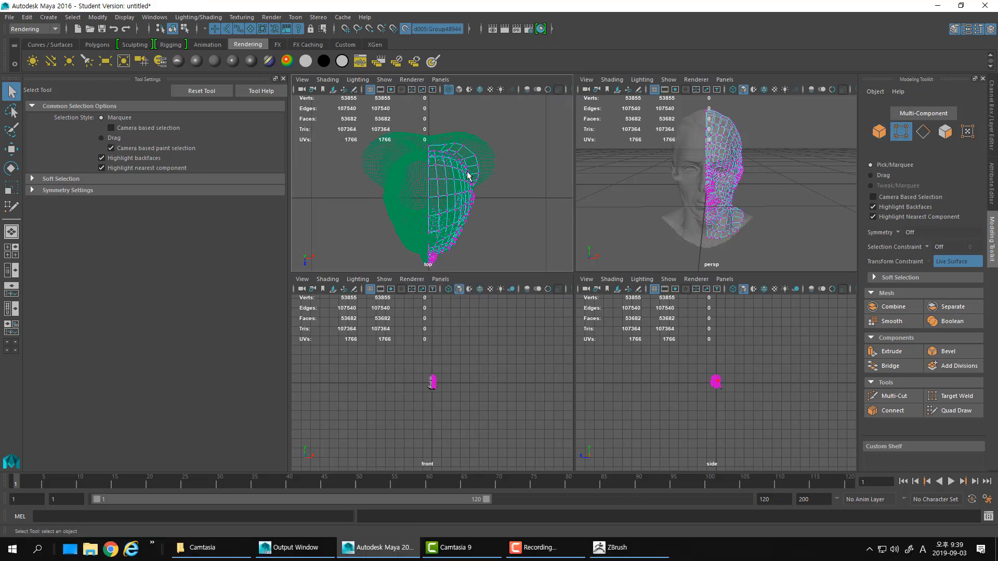
{"action": "key", "text": "space"}
{"action": "middle_click_drag", "start_coordinate": [539, 234], "coordinate": [544, 169], "text": "alt"}
{"action": "left_click_drag", "start_coordinate": [513, 142], "coordinate": [550, 459]}
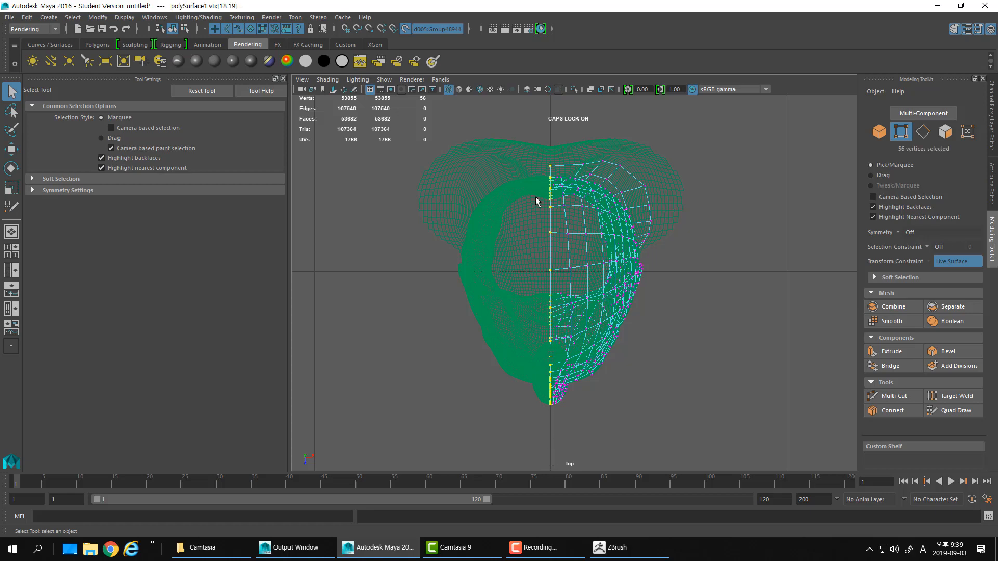
Check the vertex.x values of the selected centre-border vertices in the Component Editor, then close it
{"action": "scroll", "coordinate": [562, 329], "scroll_direction": "up", "scroll_amount": 4}
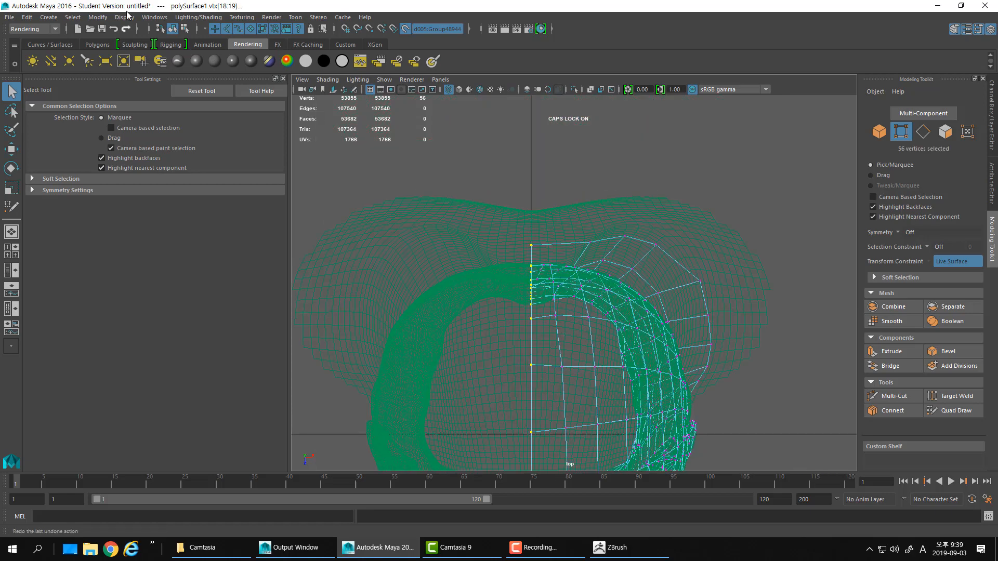
{"action": "left_click", "coordinate": [154, 17]}
{"action": "mouse_move", "coordinate": [179, 55]}
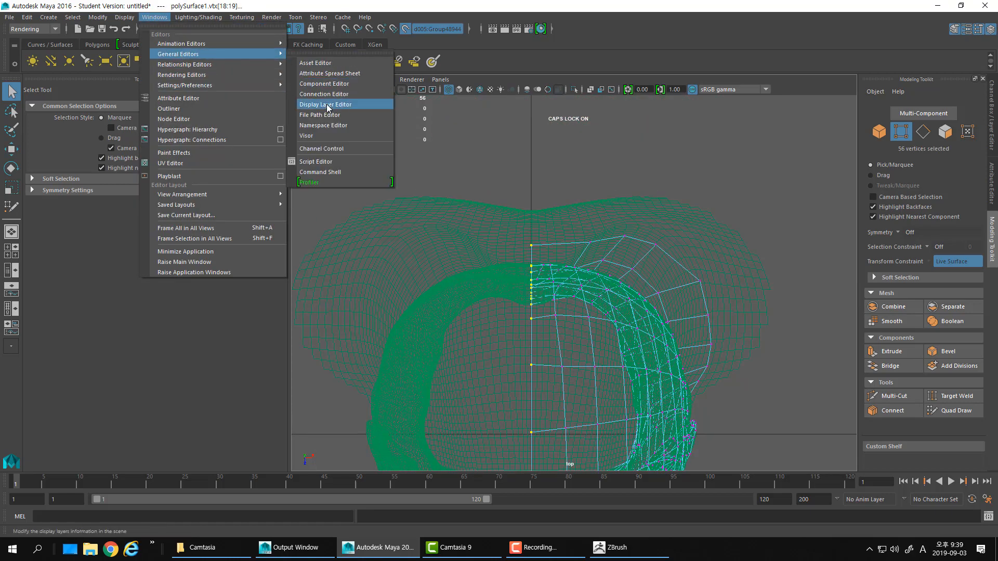
{"action": "left_click", "coordinate": [331, 86]}
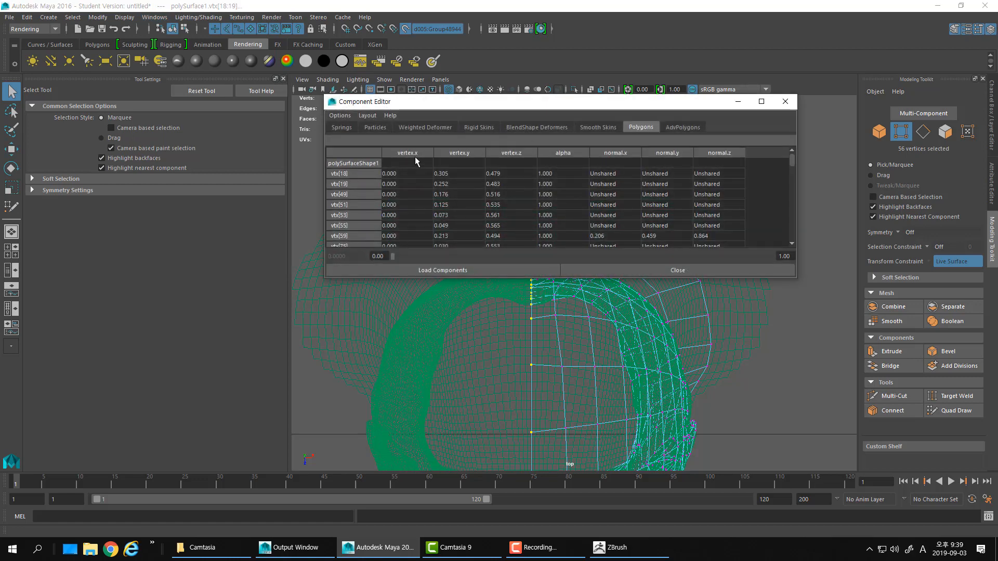
{"action": "left_click", "coordinate": [415, 157]}
{"action": "left_click", "coordinate": [430, 163]}
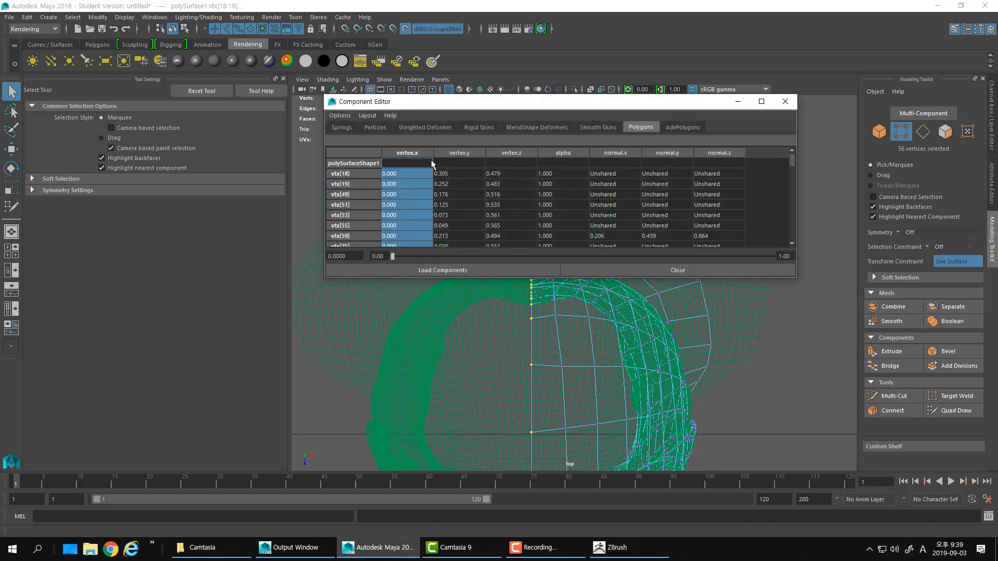
{"action": "left_click", "coordinate": [785, 102]}
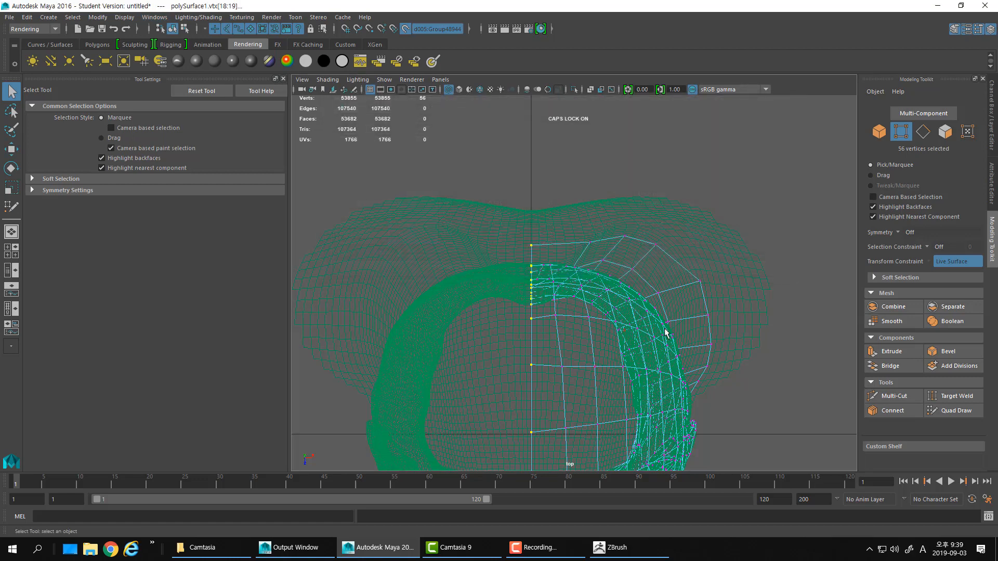
Return to the perspective view, select the half-head mesh in object mode and mirror it across its centre border into a full head
{"action": "scroll", "coordinate": [633, 310], "scroll_direction": "down", "scroll_amount": 5}
{"action": "scroll", "coordinate": [728, 249], "scroll_direction": "up", "scroll_amount": 2}
{"action": "key", "text": "space"}
{"action": "key", "text": "space"}
{"action": "left_click_drag", "start_coordinate": [587, 288], "coordinate": [583, 269], "text": "alt"}
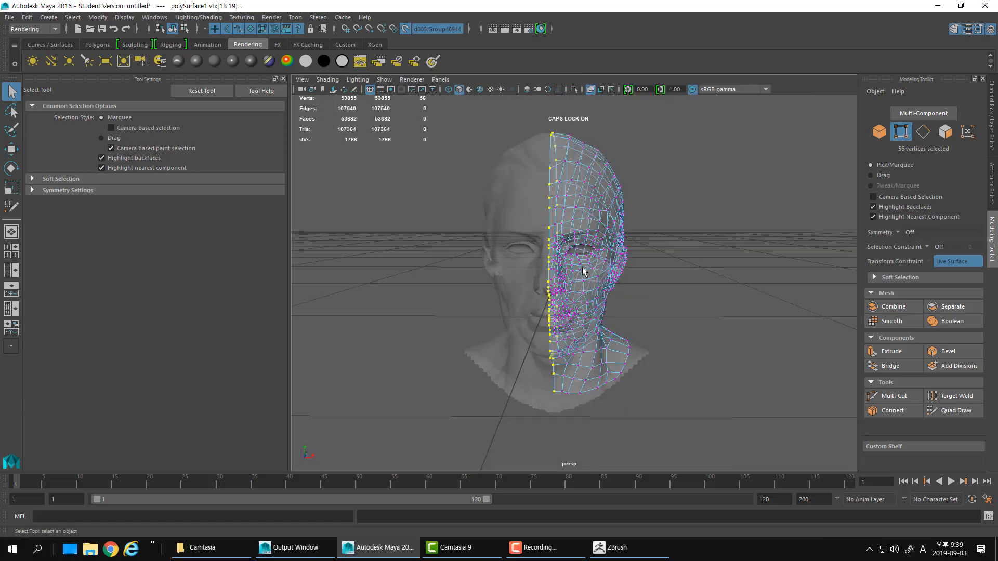
{"action": "right_click_drag", "start_coordinate": [588, 166], "coordinate": [639, 149]}
{"action": "left_click", "coordinate": [594, 167]}
{"action": "left_click_drag", "start_coordinate": [598, 258], "coordinate": [603, 255], "text": "alt"}
{"action": "right_click", "coordinate": [594, 188], "text": "shift"}
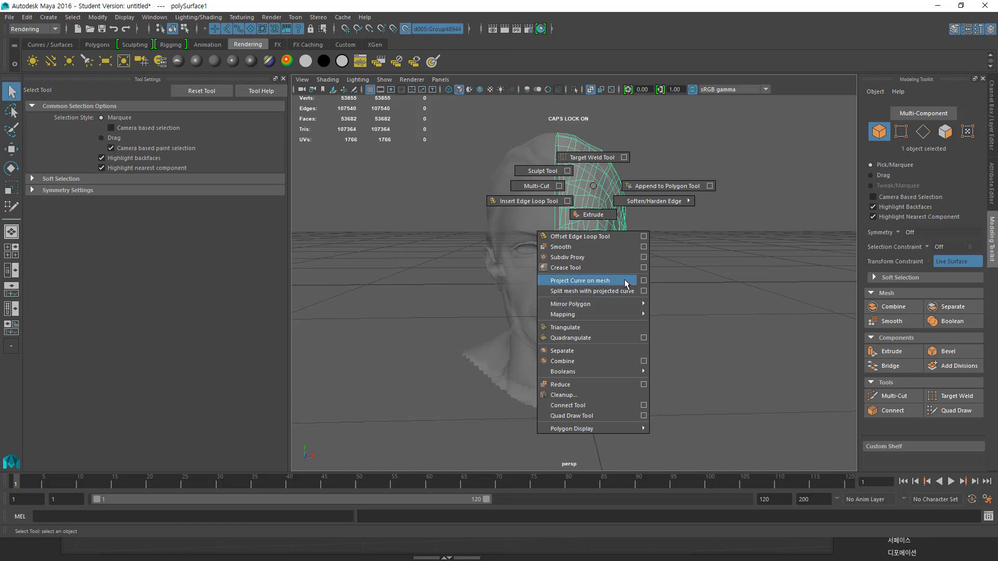
{"action": "mouse_move", "coordinate": [610, 303]}
{"action": "left_click", "coordinate": [710, 317]}
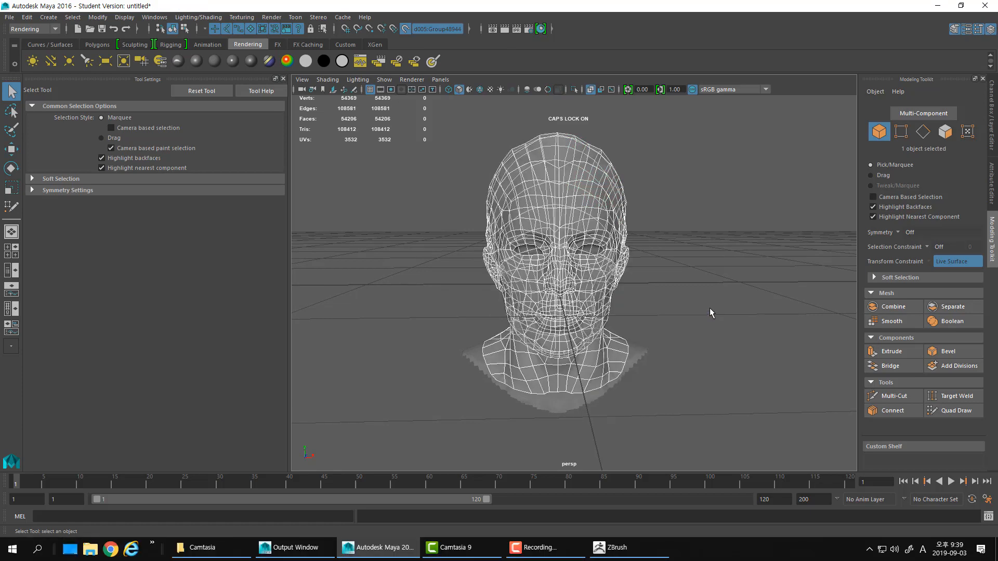
Turn off the live surface on the sculpted reference head
{"action": "left_click_drag", "start_coordinate": [709, 308], "coordinate": [564, 272], "text": "alt"}
{"action": "right_click_drag", "start_coordinate": [549, 303], "coordinate": [693, 276], "text": "alt"}
{"action": "mouse_move", "coordinate": [529, 268]}
{"action": "left_mouse_down", "text": "alt"}
{"action": "mouse_move", "coordinate": [521, 278]}
{"action": "mouse_move", "coordinate": [528, 270]}
{"action": "left_mouse_up", "text": "alt"}
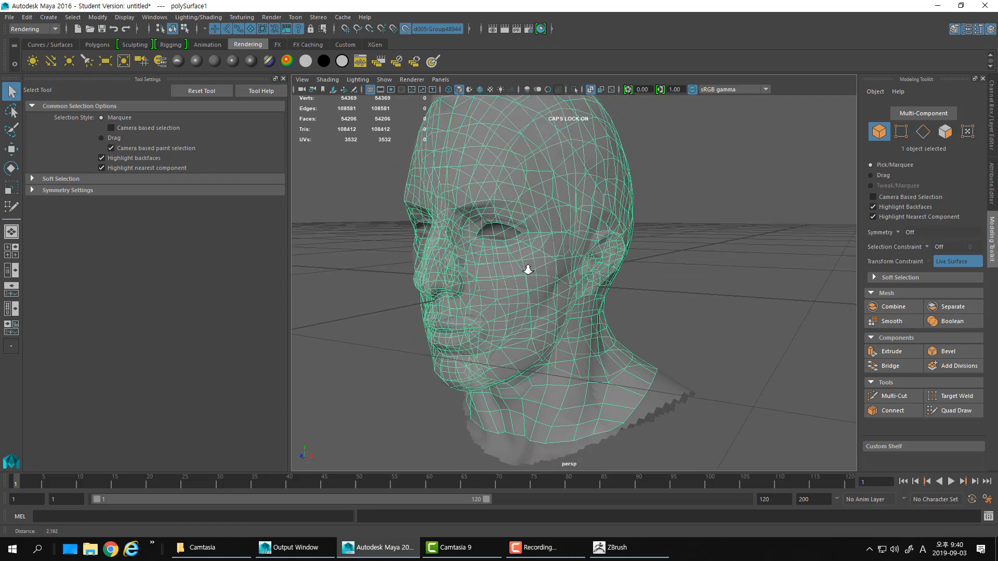
{"action": "left_click", "coordinate": [406, 29]}
{"action": "left_click_drag", "start_coordinate": [633, 254], "coordinate": [635, 284], "text": "alt"}
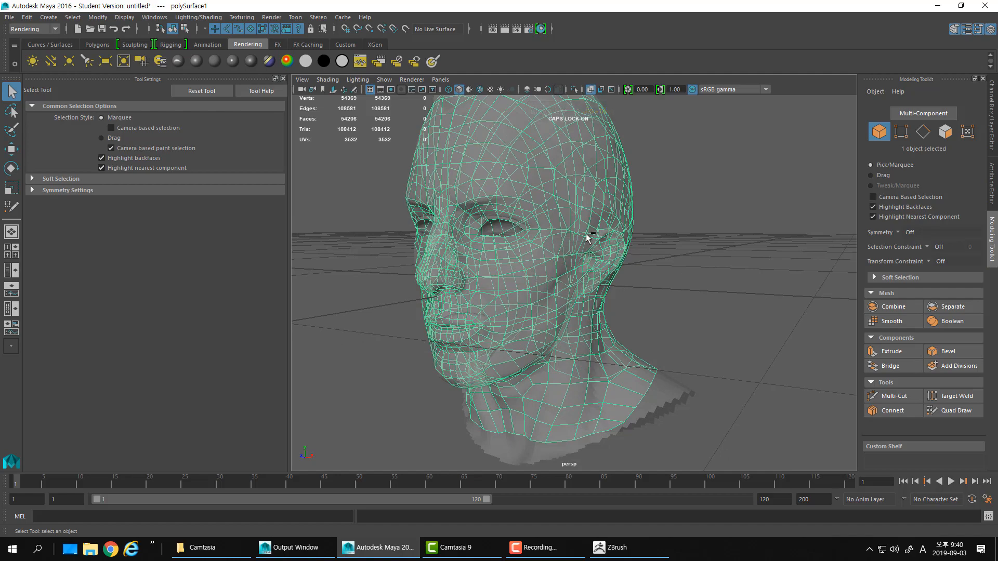
Isolate the full-head mesh, display it shaded and turn off X-ray
{"action": "key", "text": "ctrl+1"}
{"action": "left_click_drag", "start_coordinate": [516, 270], "coordinate": [525, 267], "text": "alt"}
{"action": "key", "text": "5"}
{"action": "mouse_move", "coordinate": [563, 247]}
{"action": "right_mouse_down", "text": "alt"}
{"action": "mouse_move", "coordinate": [596, 274]}
{"action": "mouse_move", "coordinate": [606, 265]}
{"action": "right_mouse_up", "text": "alt"}
{"action": "left_click", "coordinate": [591, 90]}
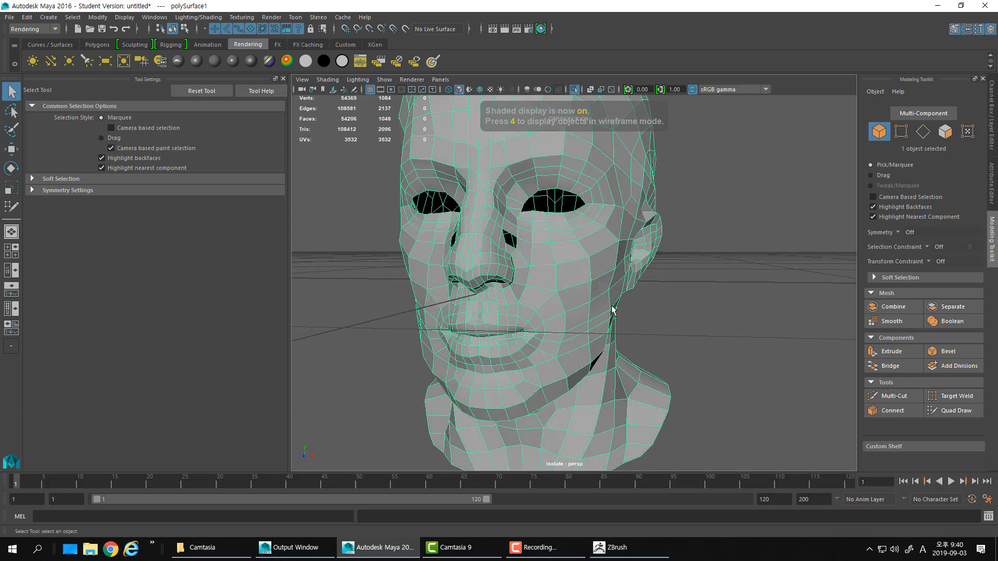
Fill the open quad beside the nose on both sides of the face with Quad Draw
{"action": "left_click_drag", "start_coordinate": [531, 287], "coordinate": [472, 280], "text": "alt"}
{"action": "right_click_drag", "start_coordinate": [367, 233], "coordinate": [401, 251], "text": "alt"}
{"action": "middle_click_drag", "start_coordinate": [400, 252], "coordinate": [457, 261], "text": "alt"}
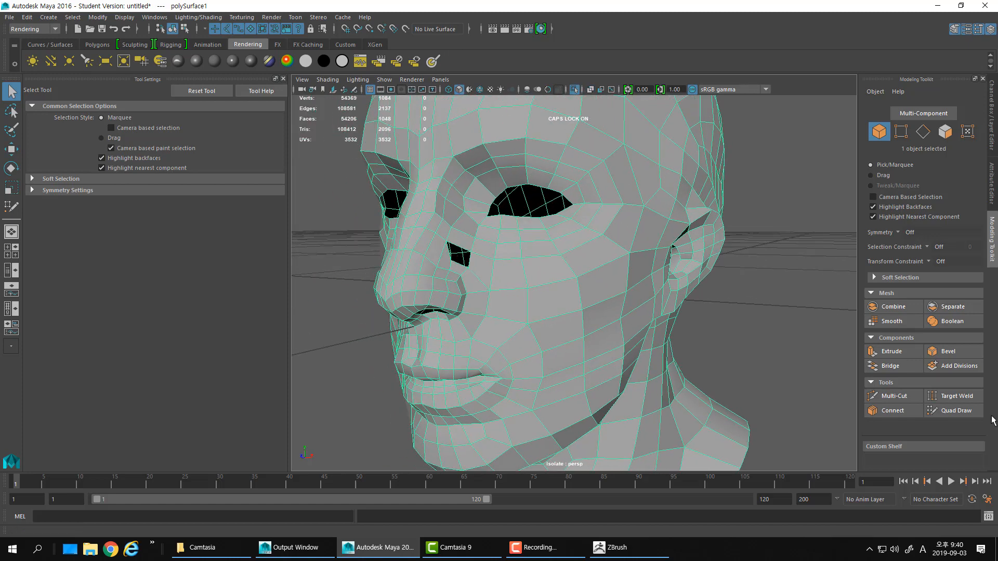
{"action": "left_click", "coordinate": [956, 411]}
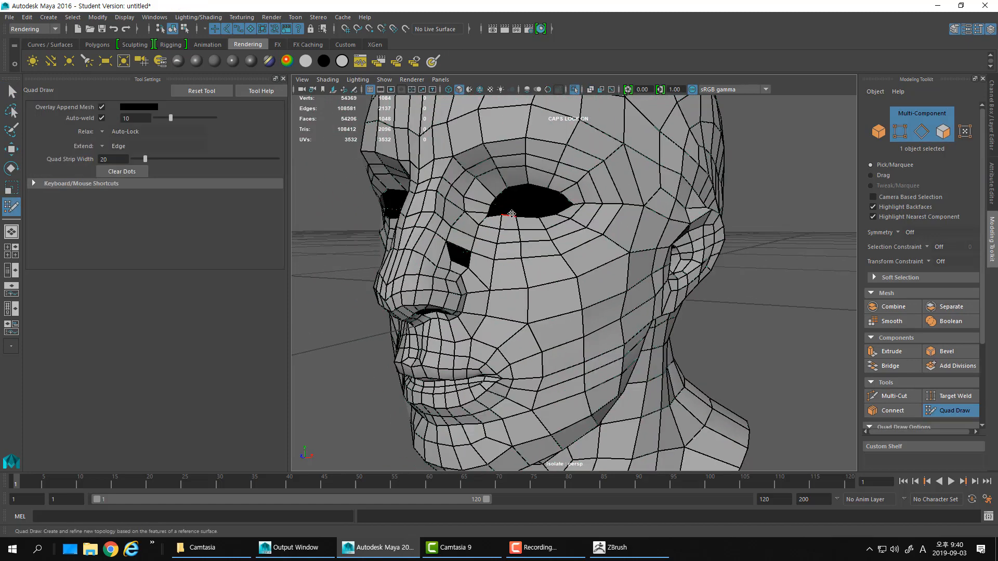
{"action": "left_click", "coordinate": [462, 256], "text": "shift"}
{"action": "left_click_drag", "start_coordinate": [462, 256], "coordinate": [790, 245], "text": "alt"}
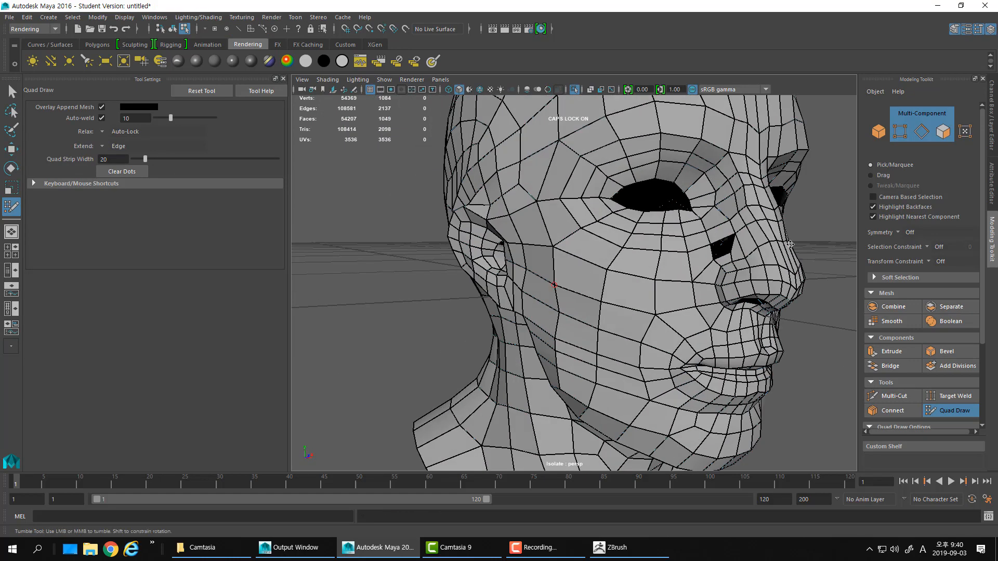
{"action": "left_click", "coordinate": [720, 246], "text": "shift"}
Leave Quad Draw, return to object mode and select the full-head mesh
{"action": "left_click_drag", "start_coordinate": [720, 247], "coordinate": [596, 285], "text": "alt"}
{"action": "right_click_drag", "start_coordinate": [596, 285], "coordinate": [538, 291], "text": "alt"}
{"action": "left_click_drag", "start_coordinate": [645, 307], "coordinate": [588, 310], "text": "alt"}
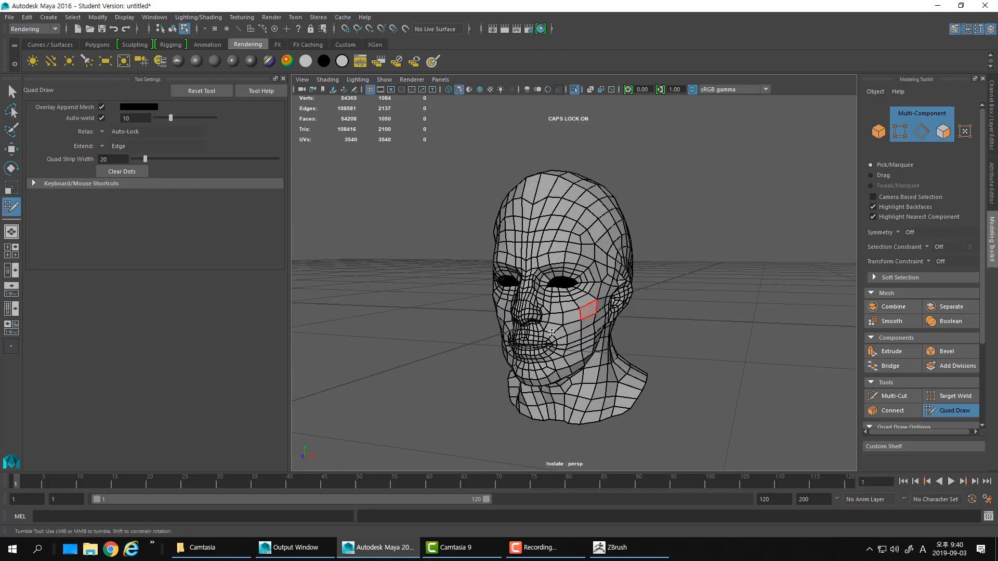
{"action": "right_click_drag", "start_coordinate": [588, 310], "coordinate": [687, 306], "text": "alt"}
{"action": "left_click_drag", "start_coordinate": [687, 307], "coordinate": [553, 307], "text": "alt"}
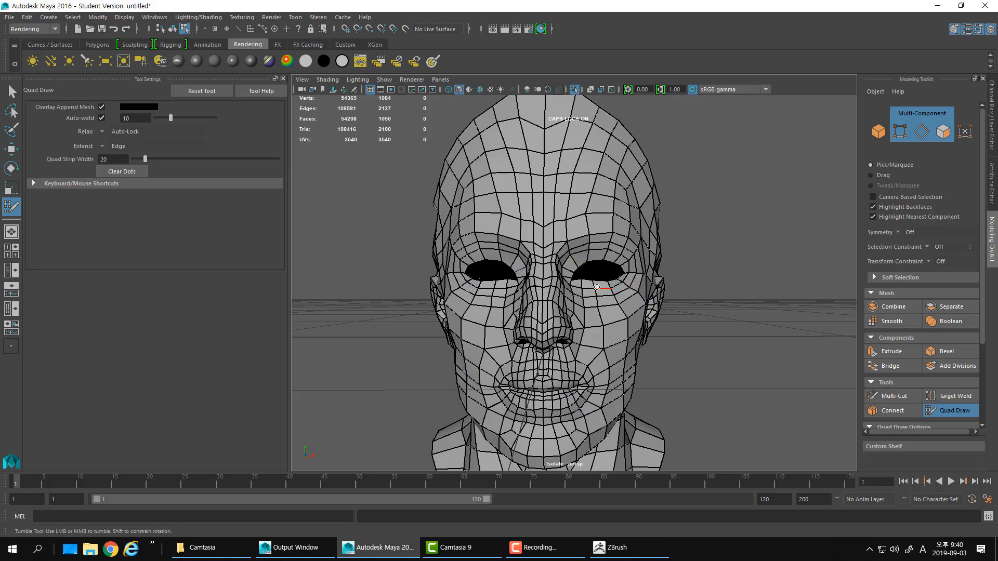
{"action": "right_click_drag", "start_coordinate": [597, 287], "coordinate": [528, 287], "text": "alt"}
{"action": "mouse_move", "coordinate": [708, 279]}
{"action": "left_mouse_down", "text": "alt"}
{"action": "mouse_move", "coordinate": [607, 355]}
{"action": "mouse_move", "coordinate": [618, 330]}
{"action": "mouse_move", "coordinate": [598, 286]}
{"action": "mouse_move", "coordinate": [600, 183]}
{"action": "left_mouse_up", "text": "alt"}
{"action": "key", "text": "q"}
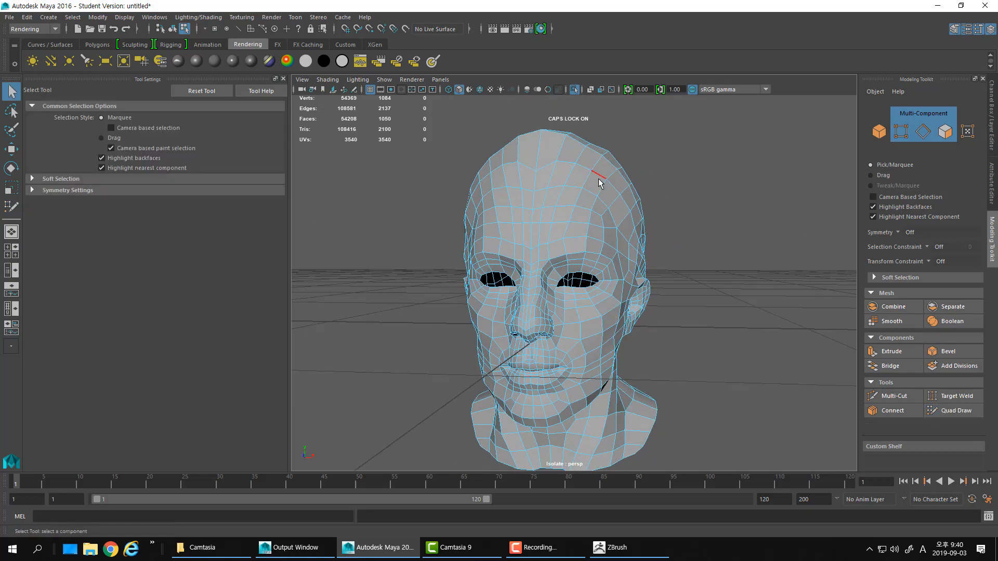
{"action": "right_click_drag", "start_coordinate": [599, 179], "coordinate": [647, 163]}
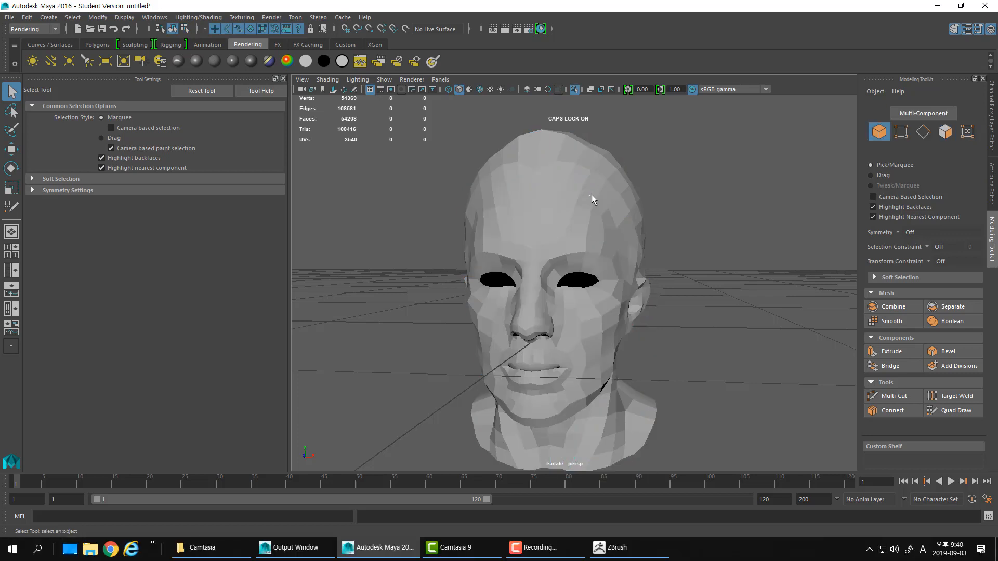
{"action": "left_click", "coordinate": [595, 196]}
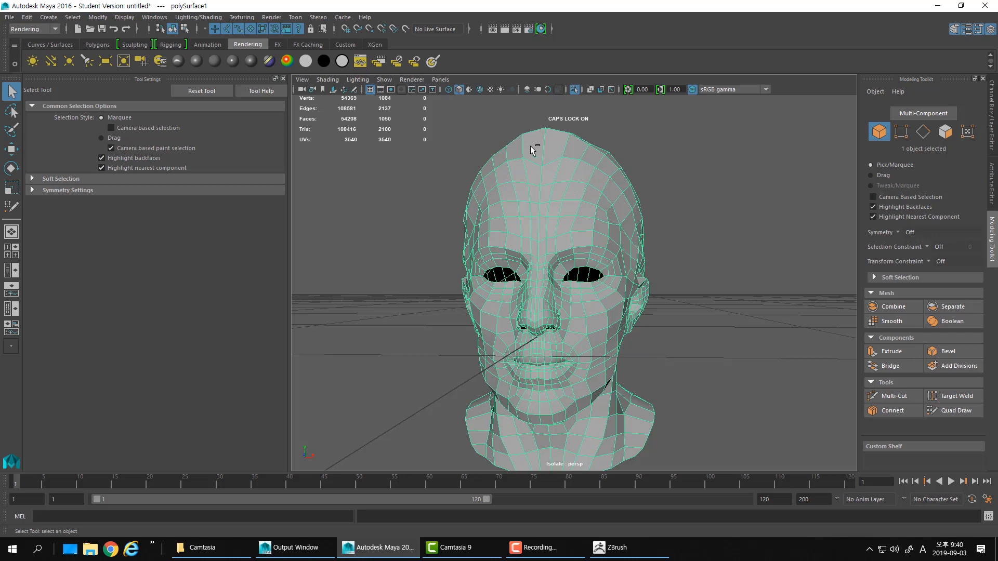
End the isolation, switch to the Modeling menu set and apply a planar UV projection to the full-head mesh
{"action": "key", "text": "ctrl+1"}
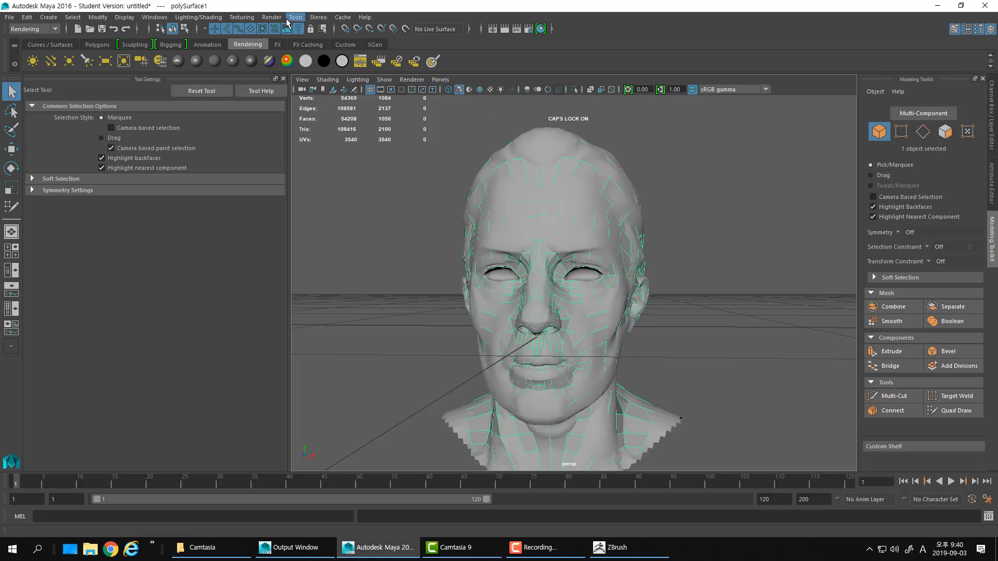
{"action": "left_click", "coordinate": [31, 29]}
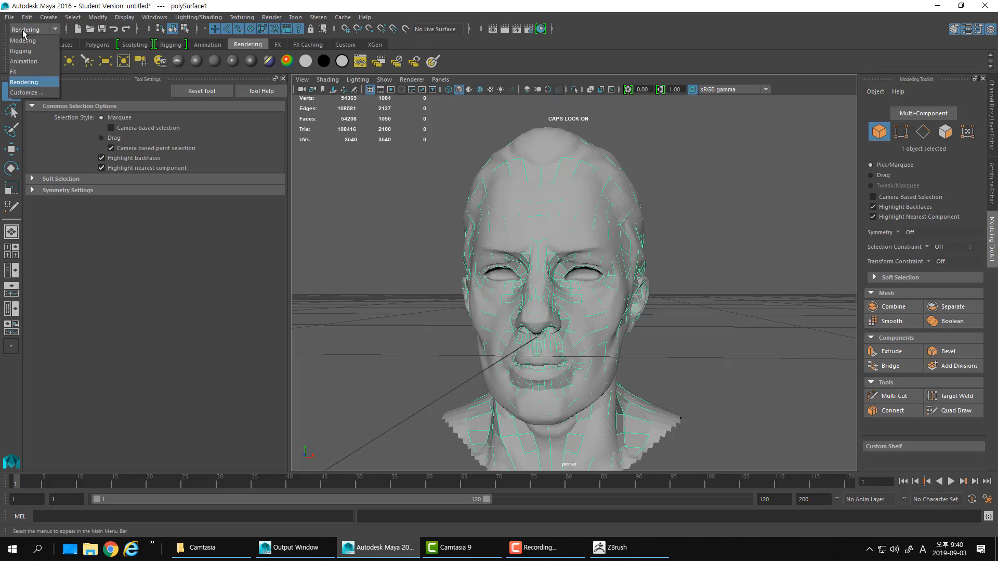
{"action": "left_click", "coordinate": [22, 41]}
{"action": "left_click", "coordinate": [399, 18]}
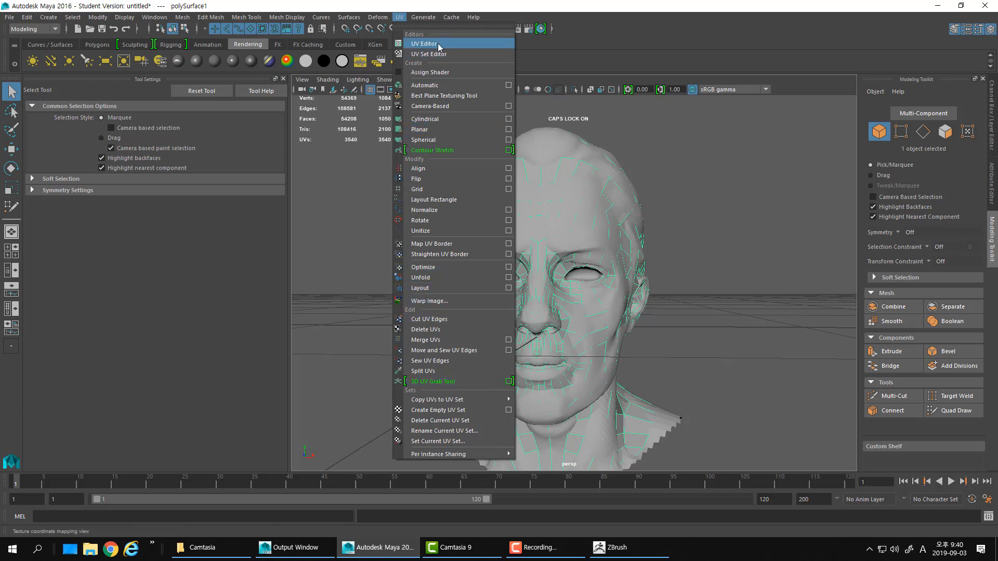
{"action": "left_click", "coordinate": [437, 130]}
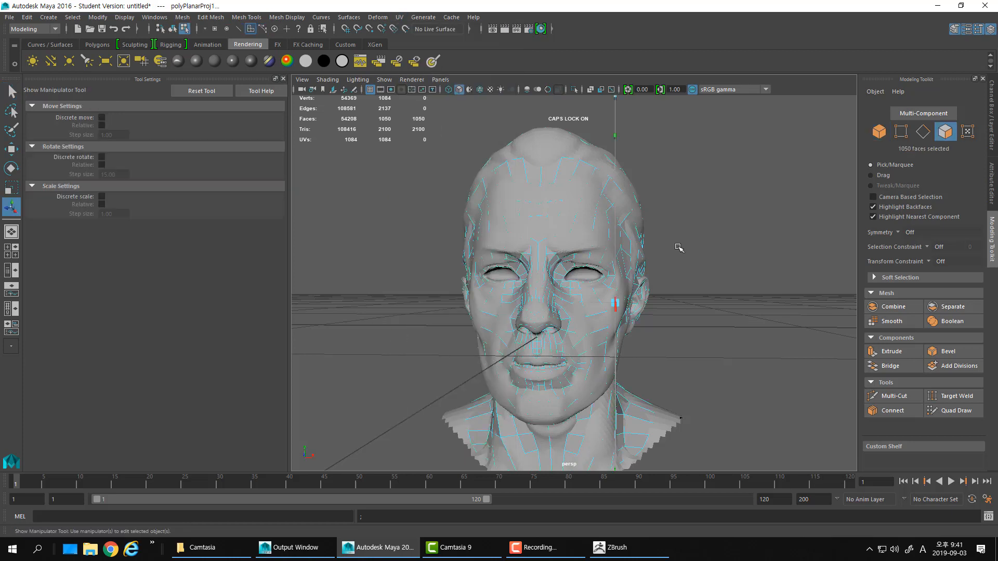
Return to object mode, reselect the retopologised head mesh instead of the sculpt and isolate it
{"action": "left_click_drag", "start_coordinate": [663, 258], "coordinate": [550, 205], "text": "alt"}
{"action": "right_click_drag", "start_coordinate": [550, 205], "coordinate": [585, 185]}
{"action": "left_click", "coordinate": [563, 212]}
{"action": "left_click_drag", "start_coordinate": [563, 212], "coordinate": [565, 193], "text": "alt"}
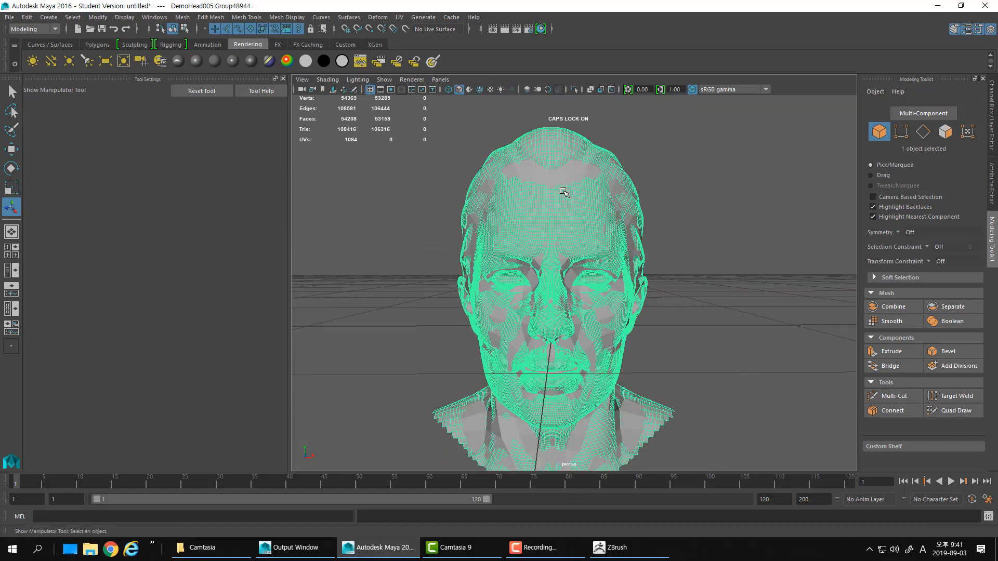
{"action": "left_click", "coordinate": [573, 275]}
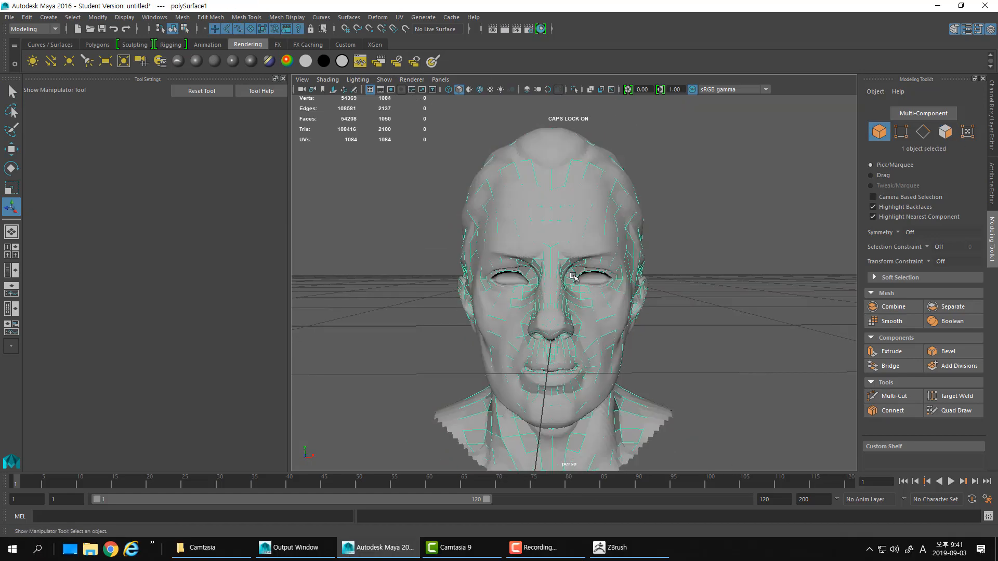
{"action": "key", "text": "ctrl+1"}
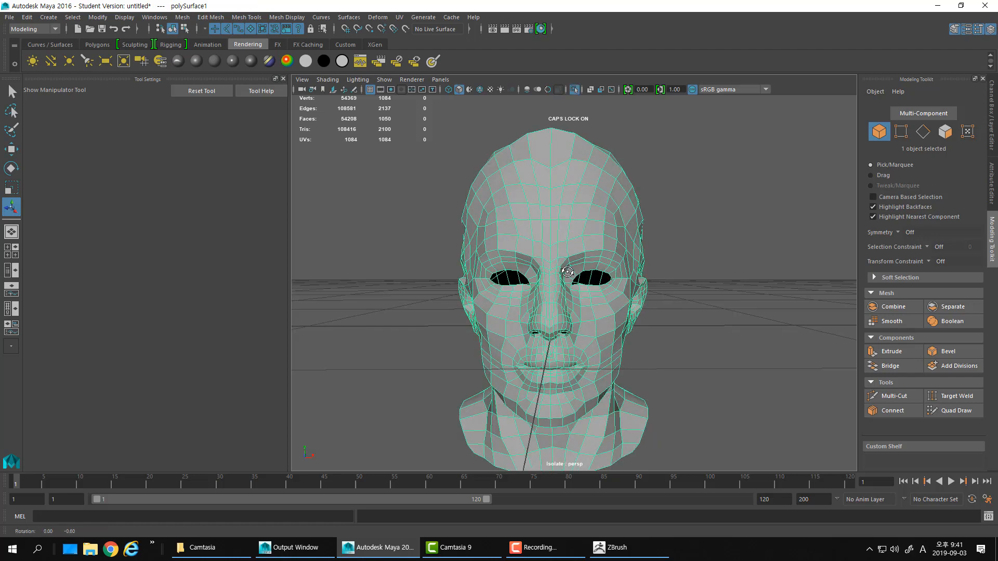
Switch to edge mode and select the centre-line edges from the crown down the back of the head
{"action": "right_click_drag", "start_coordinate": [561, 150], "coordinate": [568, 122]}
{"action": "left_click_drag", "start_coordinate": [624, 255], "coordinate": [494, 322], "text": "alt"}
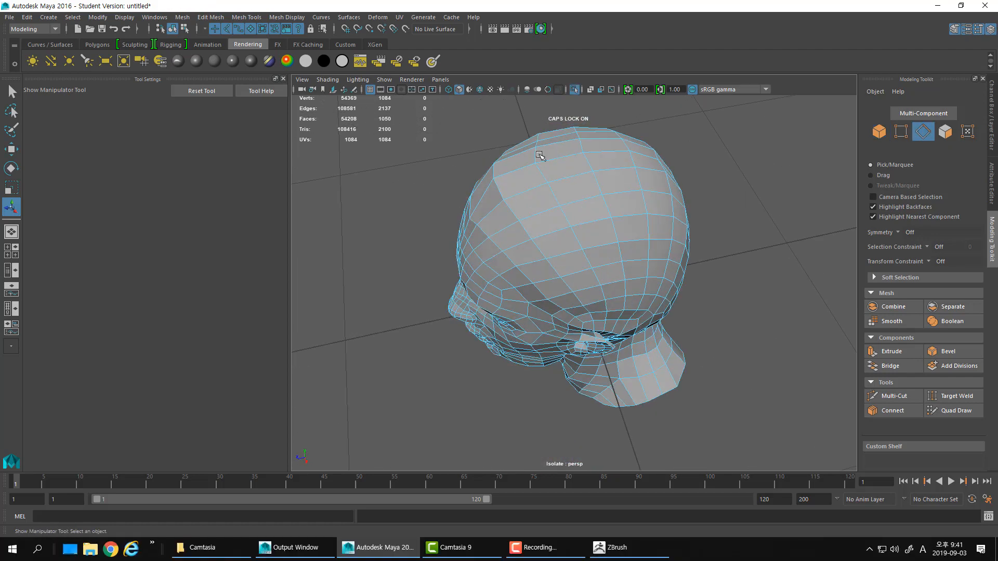
{"action": "left_click", "coordinate": [616, 154]}
{"action": "left_click_drag", "start_coordinate": [710, 279], "coordinate": [618, 240], "text": "alt"}
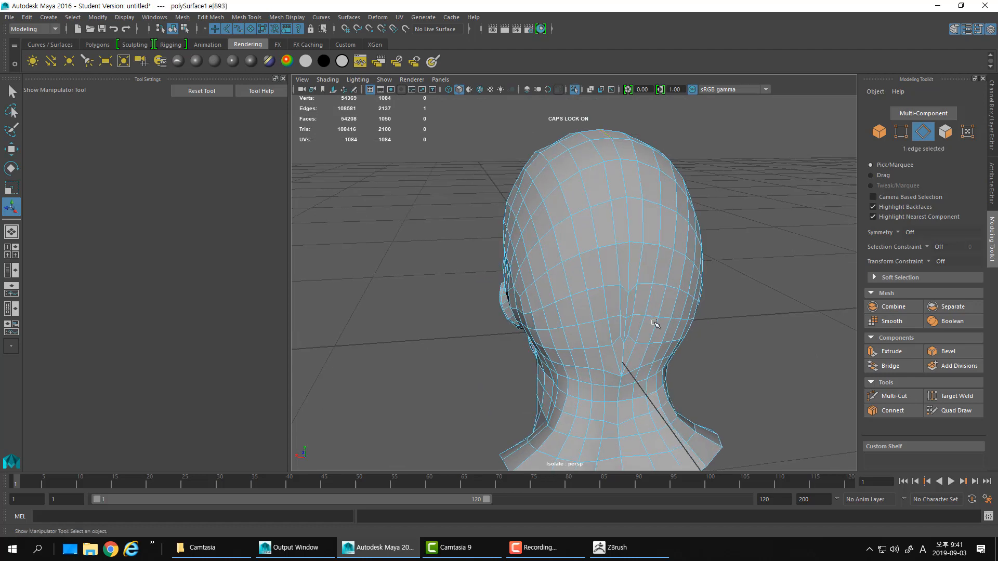
{"action": "middle_click_drag", "start_coordinate": [648, 439], "coordinate": [614, 334], "text": "alt"}
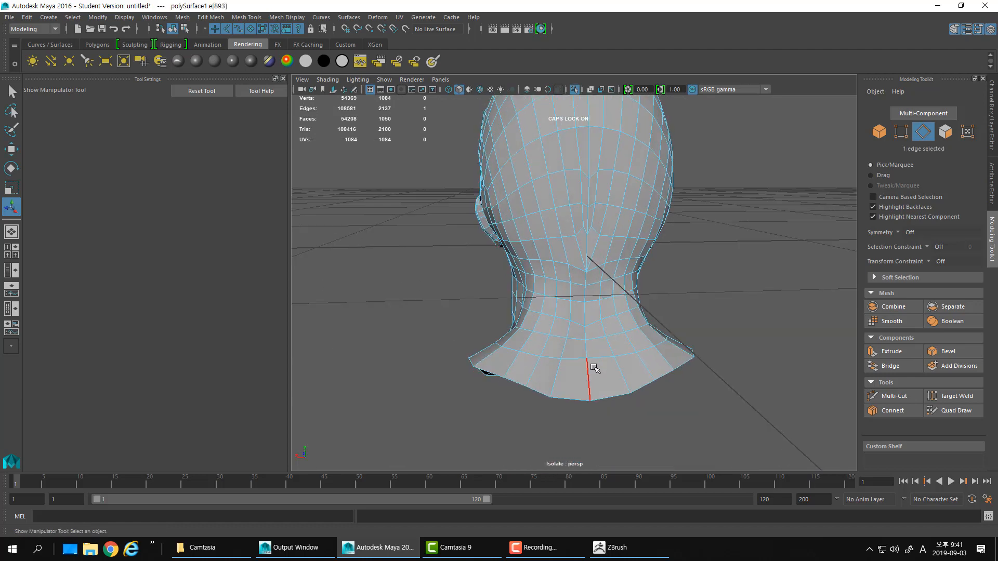
{"action": "double_click", "coordinate": [589, 213]}
{"action": "left_click_drag", "start_coordinate": [609, 251], "coordinate": [592, 237], "text": "alt"}
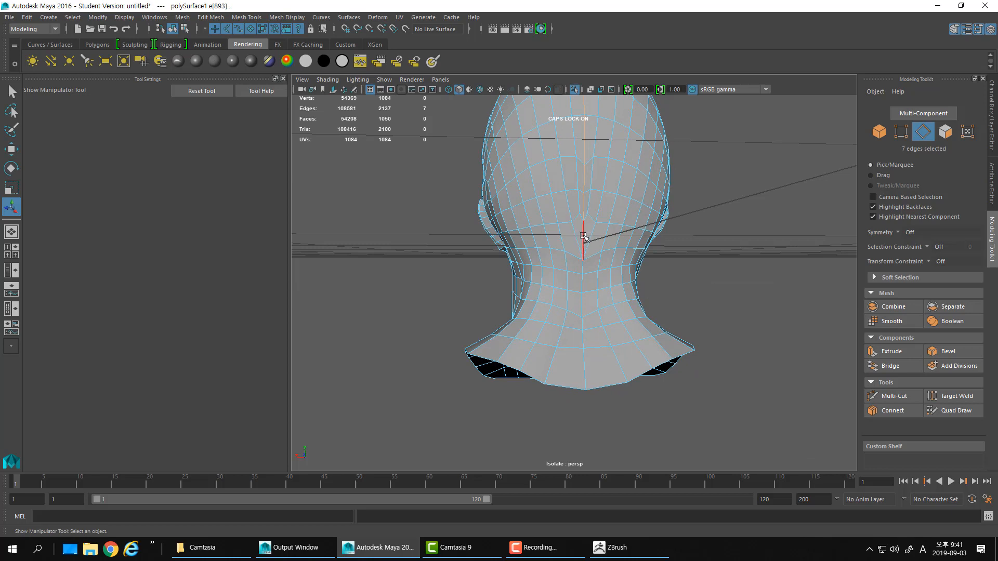
Add the centre-line edges of the nape down to the neck's lower border to the selection
{"action": "left_click", "coordinate": [584, 237], "text": "shift"}
{"action": "left_click", "coordinate": [589, 371], "text": "shift"}
{"action": "left_click", "coordinate": [583, 307], "text": "shift"}
{"action": "left_click", "coordinate": [582, 307], "text": "shift"}
{"action": "left_click", "coordinate": [584, 323], "text": "shift"}
{"action": "left_click", "coordinate": [585, 338], "text": "shift"}
{"action": "left_click", "coordinate": [584, 368], "text": "shift"}
Add the centre-line edges up the front of the neck and chin, and cut the UVs along all selected edges
{"action": "left_click_drag", "start_coordinate": [530, 315], "coordinate": [588, 319], "text": "alt"}
{"action": "left_click", "coordinate": [572, 334], "text": "shift"}
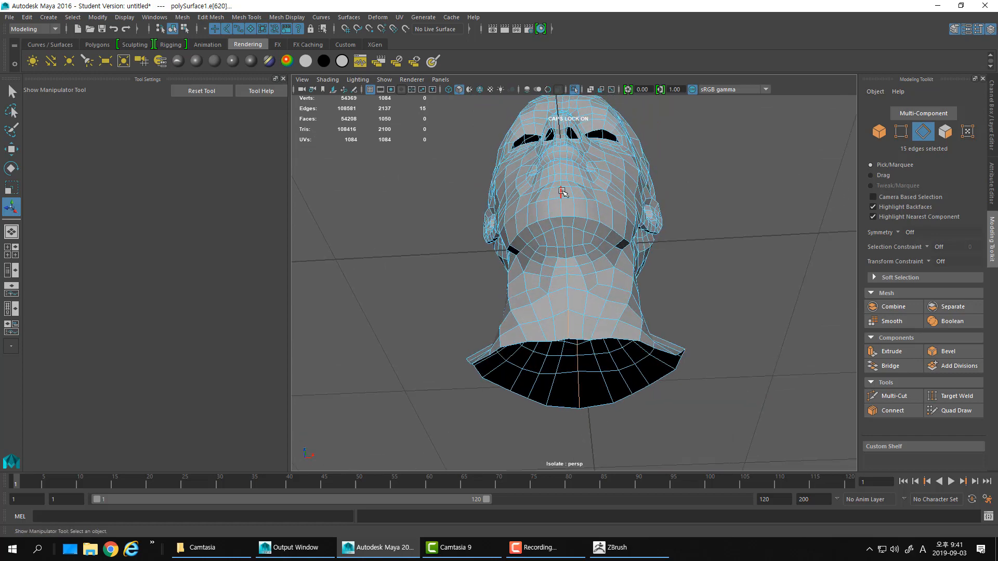
{"action": "mouse_move", "coordinate": [565, 222]}
{"action": "left_mouse_down", "text": "alt"}
{"action": "mouse_move", "coordinate": [695, 279]}
{"action": "mouse_move", "coordinate": [637, 299]}
{"action": "mouse_move", "coordinate": [584, 286]}
{"action": "mouse_move", "coordinate": [576, 298]}
{"action": "mouse_move", "coordinate": [662, 296]}
{"action": "mouse_move", "coordinate": [575, 229]}
{"action": "mouse_move", "coordinate": [575, 161]}
{"action": "mouse_move", "coordinate": [575, 223]}
{"action": "left_mouse_up", "text": "alt"}
{"action": "left_click", "coordinate": [567, 213], "text": "shift"}
{"action": "left_click", "coordinate": [570, 149], "text": "shift"}
{"action": "left_click_drag", "start_coordinate": [647, 278], "coordinate": [572, 274], "text": "alt"}
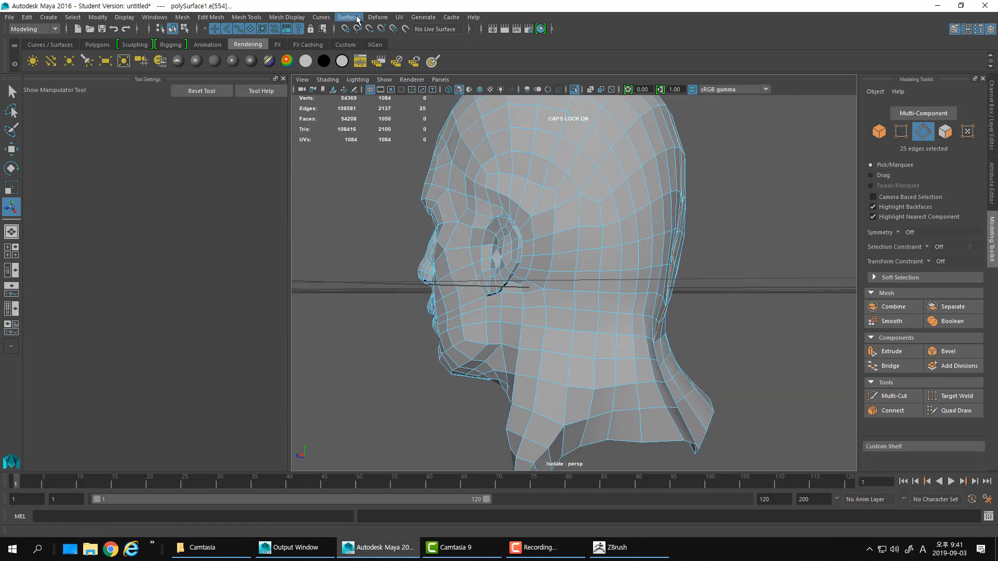
{"action": "left_click", "coordinate": [401, 17]}
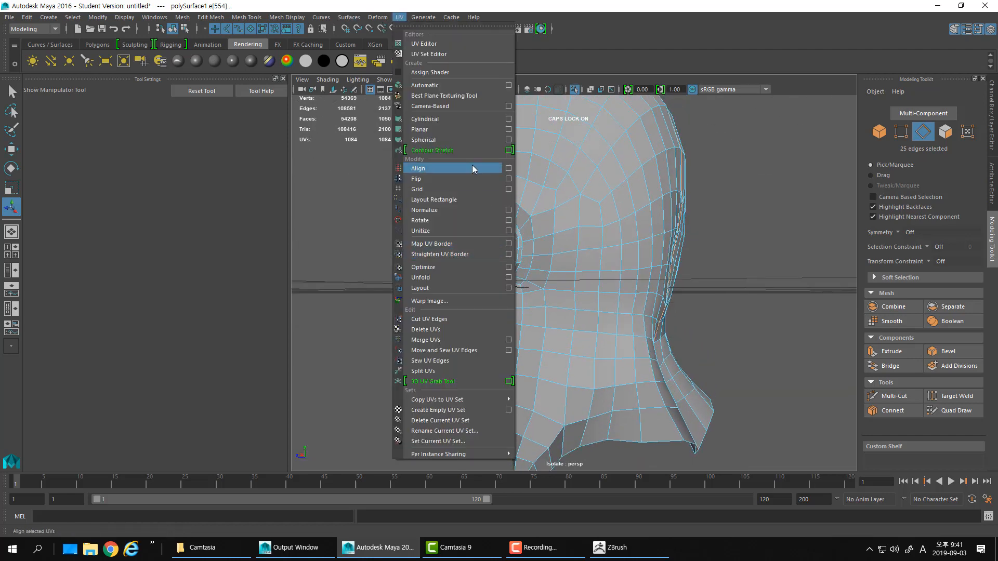
{"action": "left_click", "coordinate": [452, 319]}
Switch the head mesh back to object mode and open its layout in the UV Editor
{"action": "right_click_drag", "start_coordinate": [700, 240], "coordinate": [461, 216], "text": "alt"}
{"action": "left_click_drag", "start_coordinate": [461, 215], "coordinate": [599, 220], "text": "alt"}
{"action": "right_click_drag", "start_coordinate": [582, 192], "coordinate": [619, 178]}
{"action": "left_click_drag", "start_coordinate": [570, 223], "coordinate": [640, 253], "text": "alt"}
{"action": "left_click", "coordinate": [401, 18]}
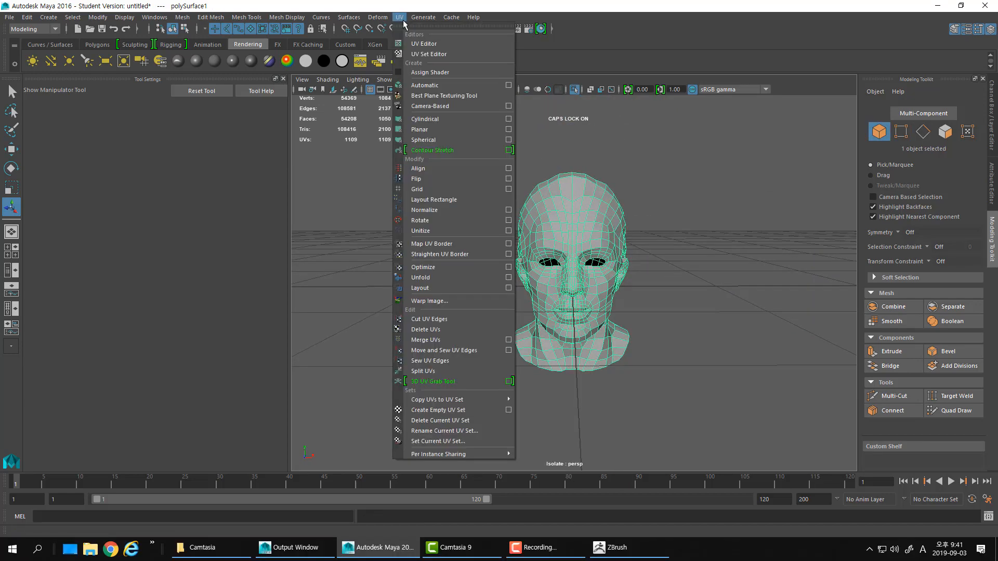
{"action": "left_click", "coordinate": [424, 44]}
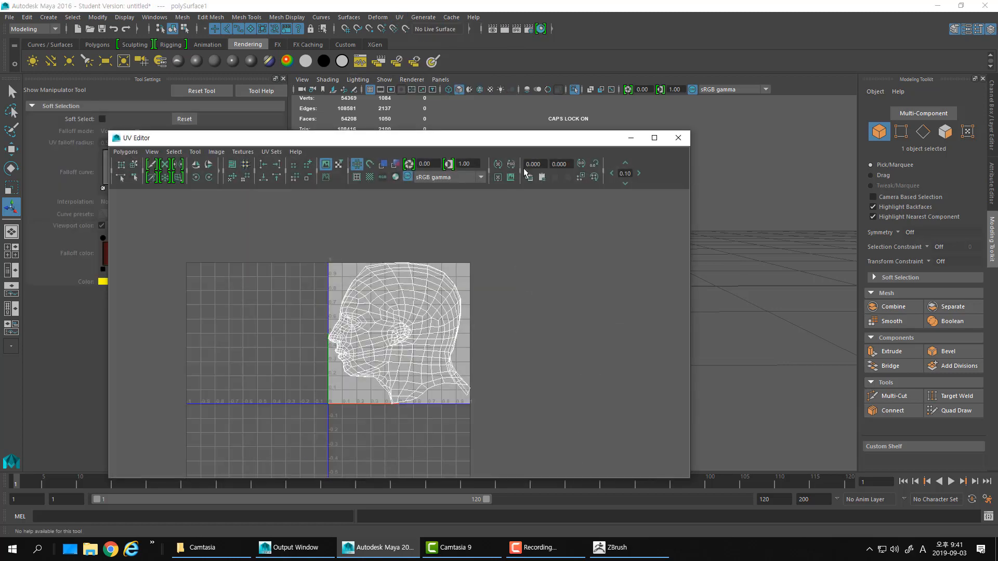
Select all UVs of the head layout in the UV Editor and unfold them
{"action": "left_click_drag", "start_coordinate": [470, 134], "coordinate": [756, 78]}
{"action": "right_click_drag", "start_coordinate": [693, 212], "coordinate": [745, 211]}
{"action": "left_click_drag", "start_coordinate": [837, 152], "coordinate": [588, 393]}
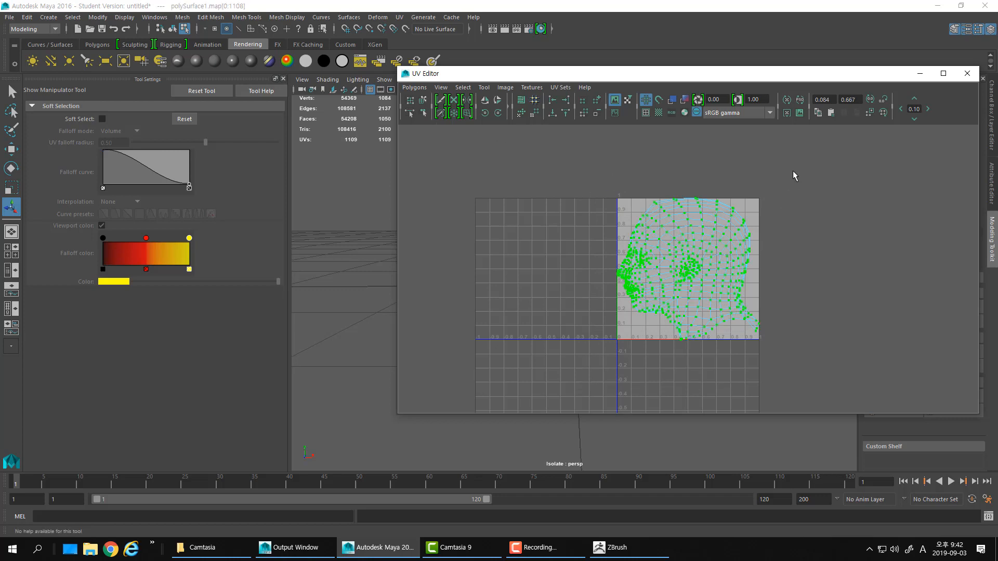
{"action": "left_click", "coordinate": [415, 87]}
{"action": "left_click", "coordinate": [438, 329]}
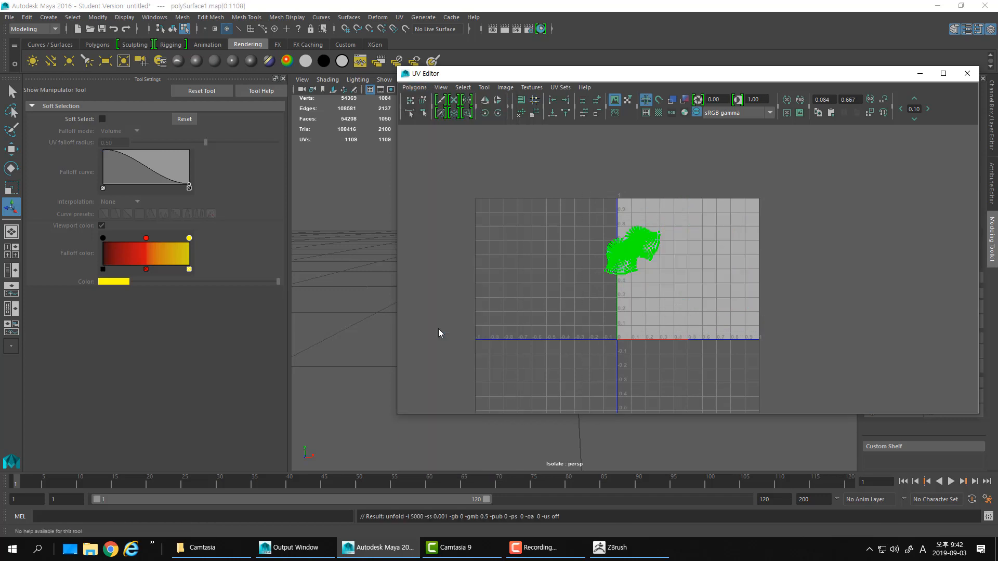
Move the unfolded head shell into the 0–1 UV tile and scale it up to nearly fill the tile
{"action": "key", "text": "a"}
{"action": "scroll", "coordinate": [559, 260], "scroll_direction": "up", "scroll_amount": 8}
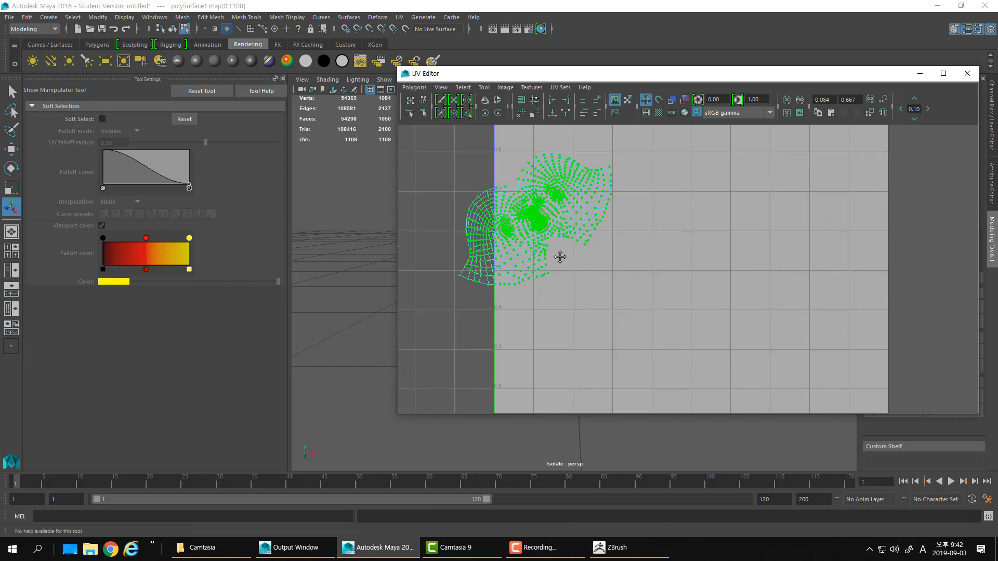
{"action": "scroll", "coordinate": [553, 274], "scroll_direction": "down", "scroll_amount": 6}
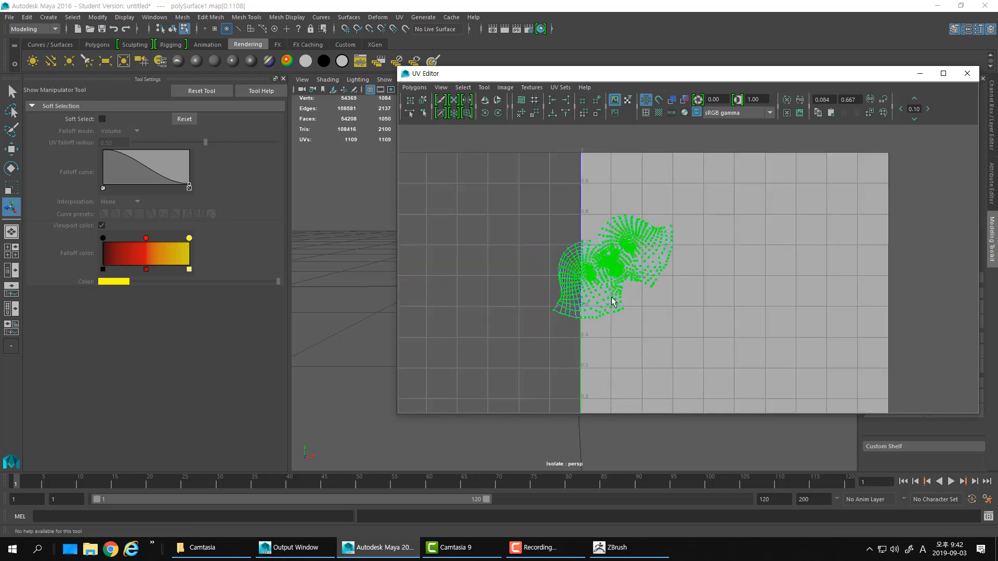
{"action": "key", "text": "w"}
{"action": "left_click_drag", "start_coordinate": [626, 268], "coordinate": [803, 317]}
{"action": "key", "text": "r"}
{"action": "middle_click_drag", "start_coordinate": [774, 335], "coordinate": [680, 290], "text": "alt"}
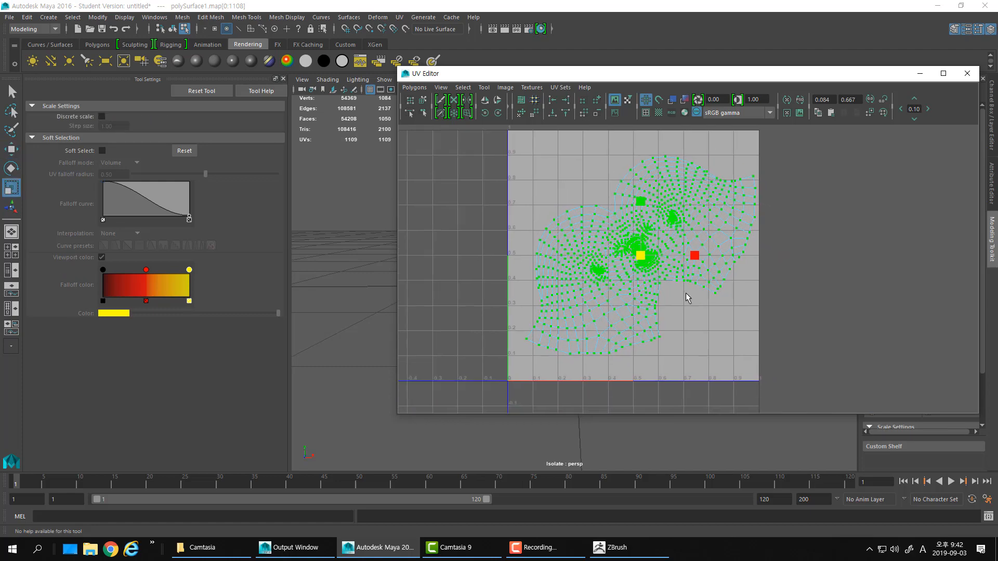
Fine-tune the shell's position and size so it fits within the 0–1 tile, and deselect its UVs
{"action": "key", "text": "w"}
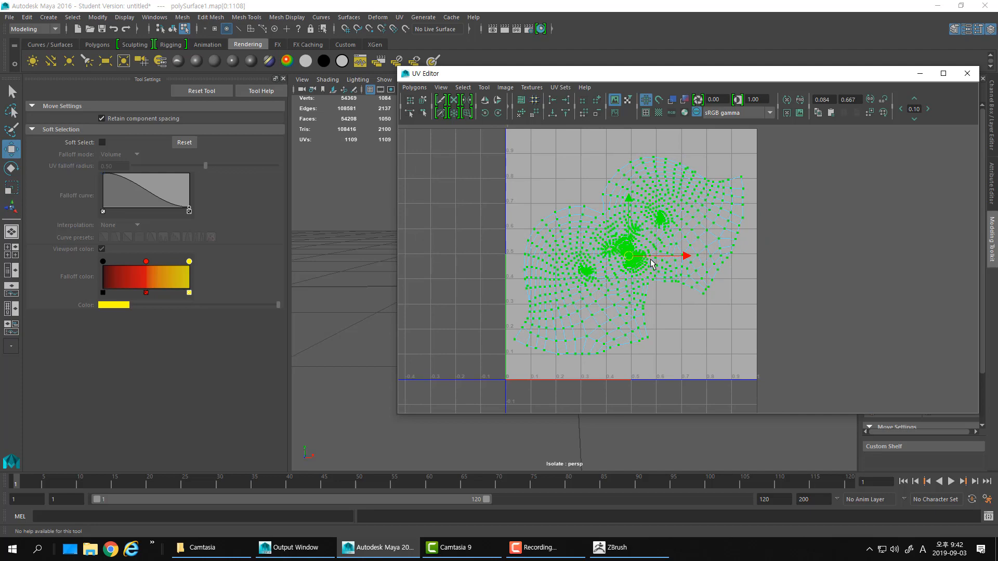
{"action": "key", "text": "r"}
{"action": "left_click_drag", "start_coordinate": [632, 255], "coordinate": [637, 256]}
{"action": "key", "text": "w"}
{"action": "left_click", "coordinate": [814, 285]}
{"action": "scroll", "coordinate": [687, 278], "scroll_direction": "down", "scroll_amount": 2}
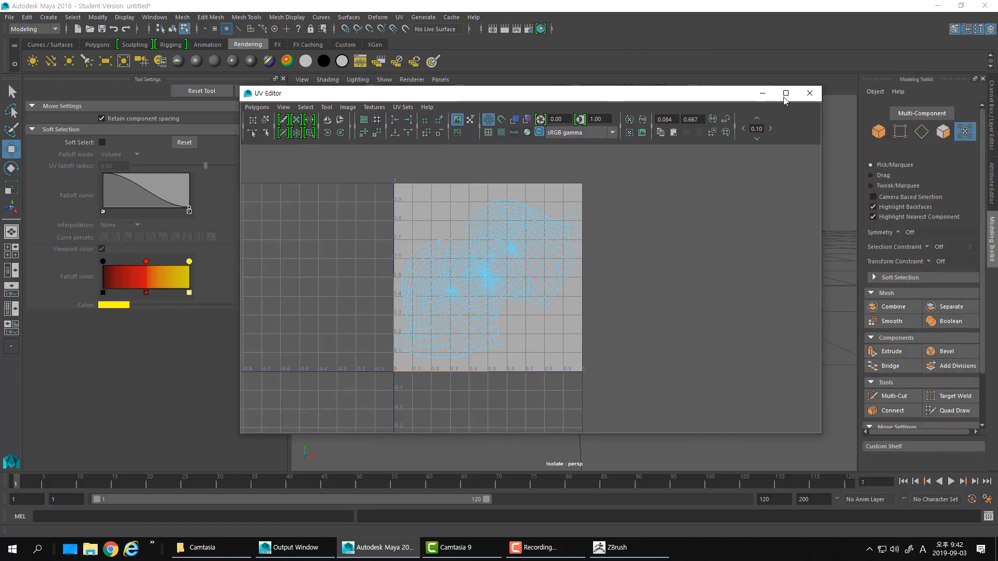
Leave the UV Editor, select the low-poly head in object mode and turn off its isolated display
{"action": "left_click", "coordinate": [816, 92]}
{"action": "right_click_drag", "start_coordinate": [589, 195], "coordinate": [639, 177]}
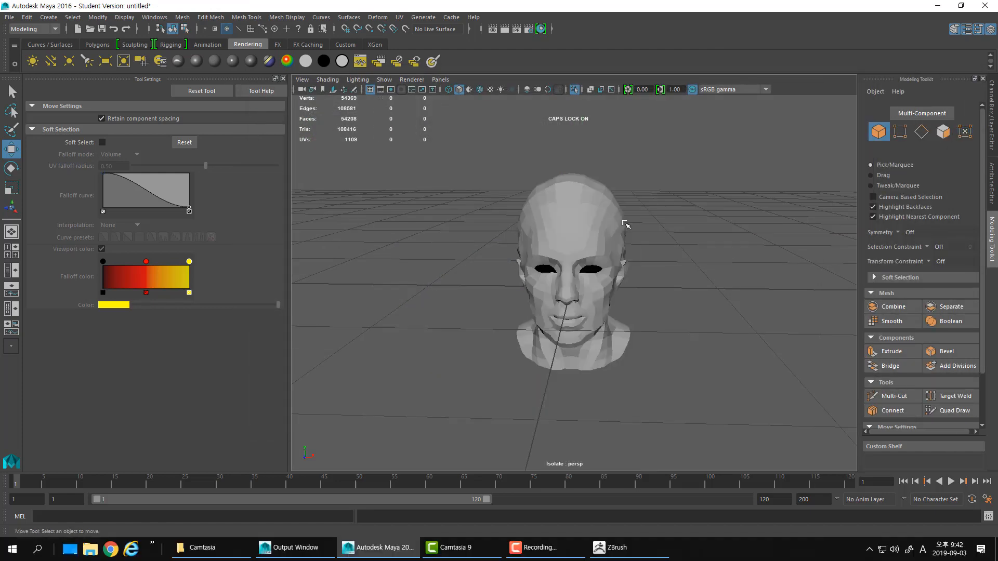
{"action": "left_click", "coordinate": [608, 234]}
{"action": "left_click_drag", "start_coordinate": [671, 281], "coordinate": [620, 265], "text": "alt"}
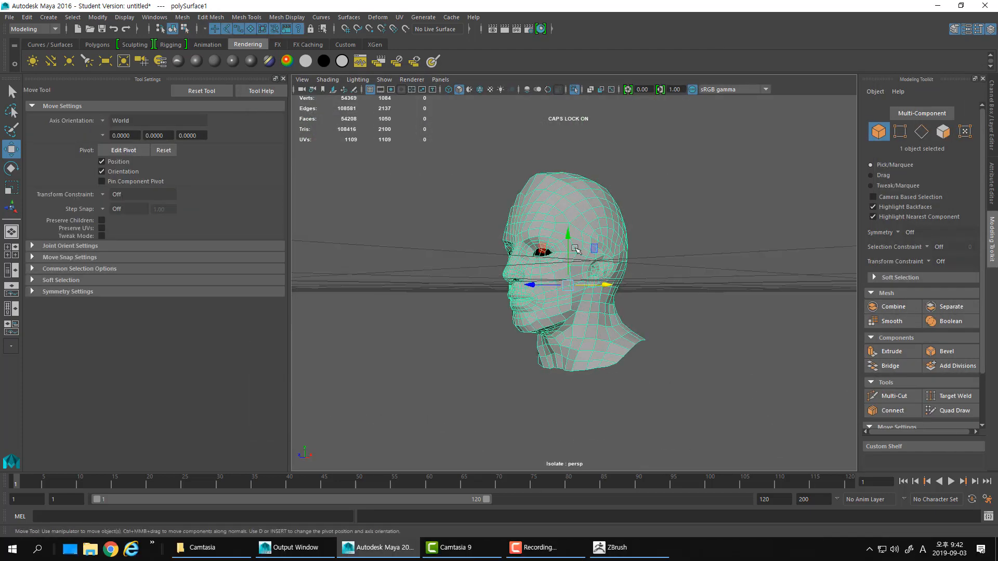
{"action": "key", "text": "ctrl+1"}
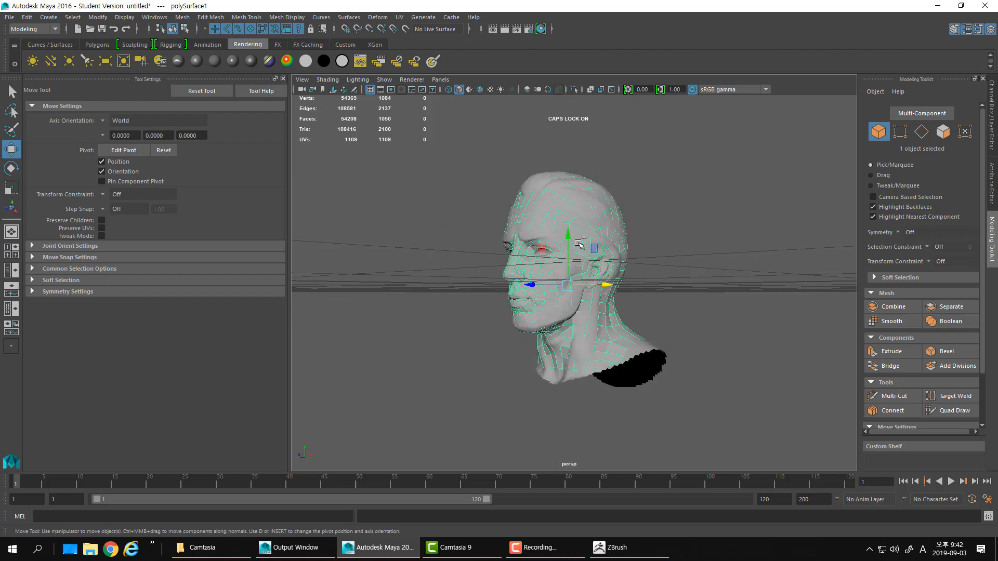
{"action": "left_click_drag", "start_coordinate": [564, 245], "coordinate": [626, 283], "text": "alt"}
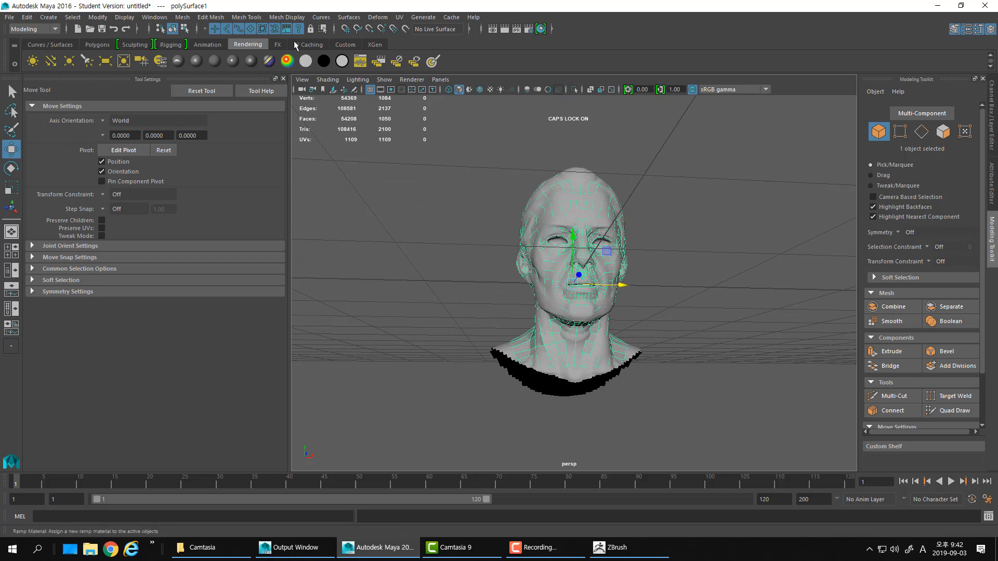
Switch to the Rendering toolset and open Transfer Maps with the low-poly head as target mesh
{"action": "left_click", "coordinate": [401, 17]}
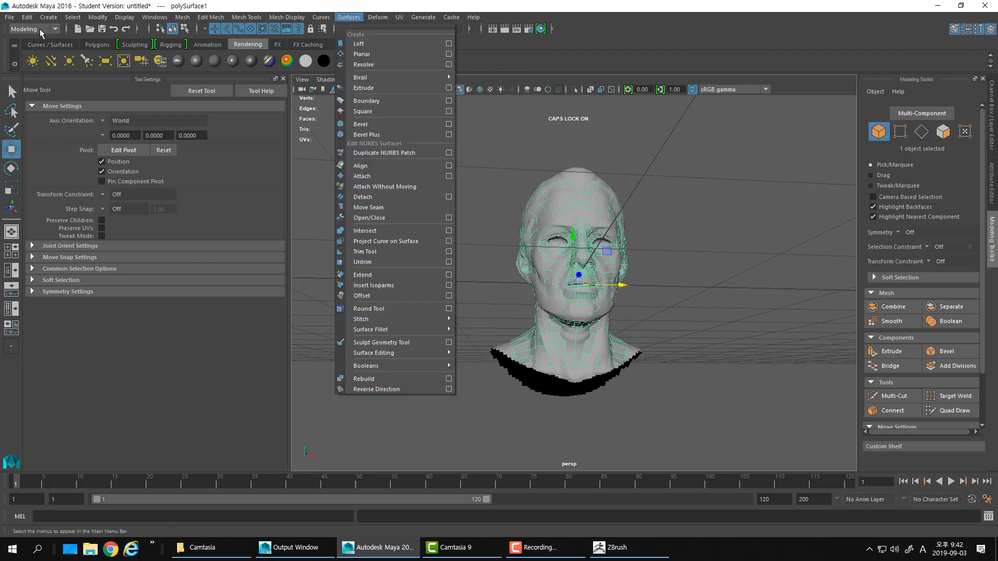
{"action": "left_click", "coordinate": [32, 29]}
{"action": "left_click", "coordinate": [24, 82]}
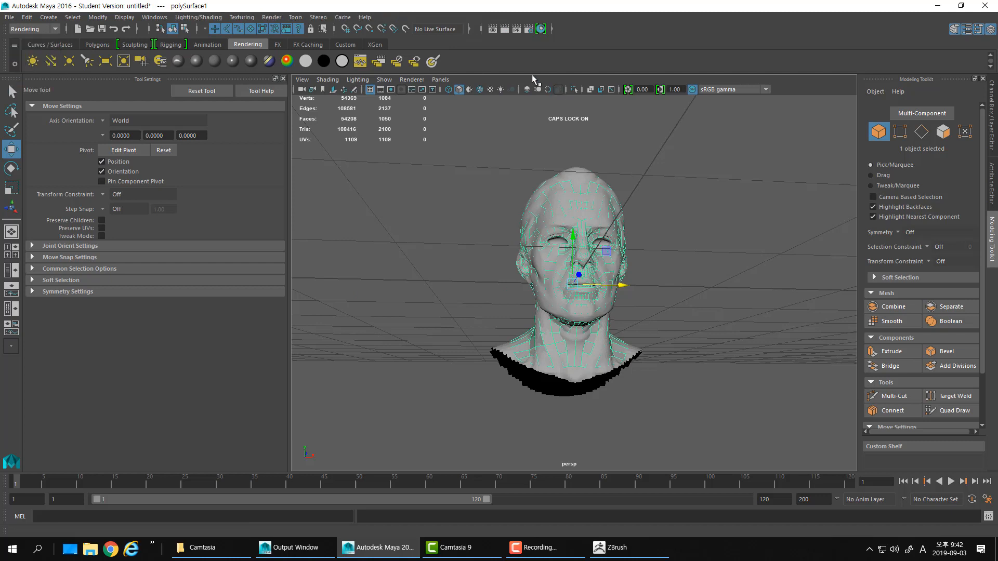
{"action": "left_click", "coordinate": [198, 17]}
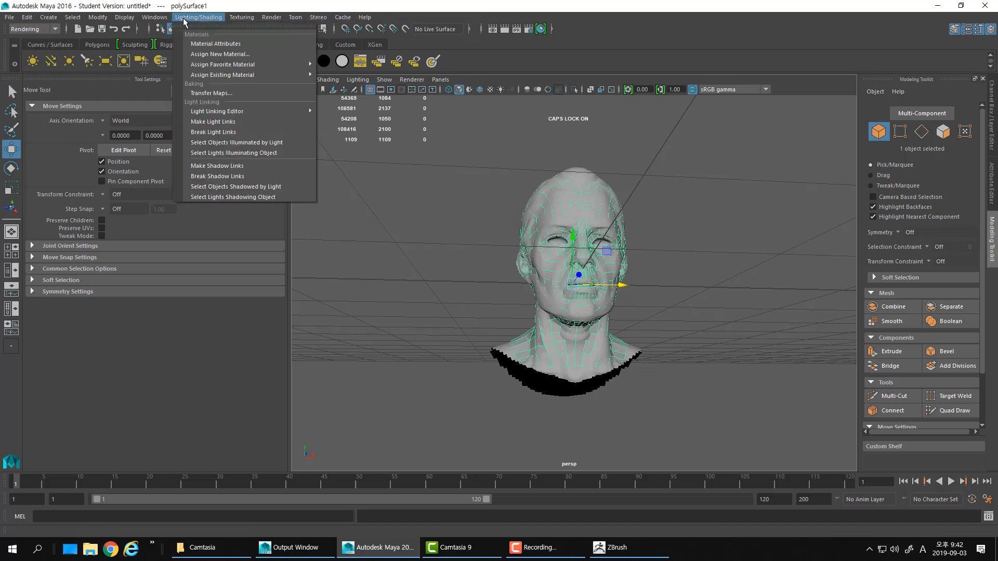
{"action": "left_click", "coordinate": [231, 92]}
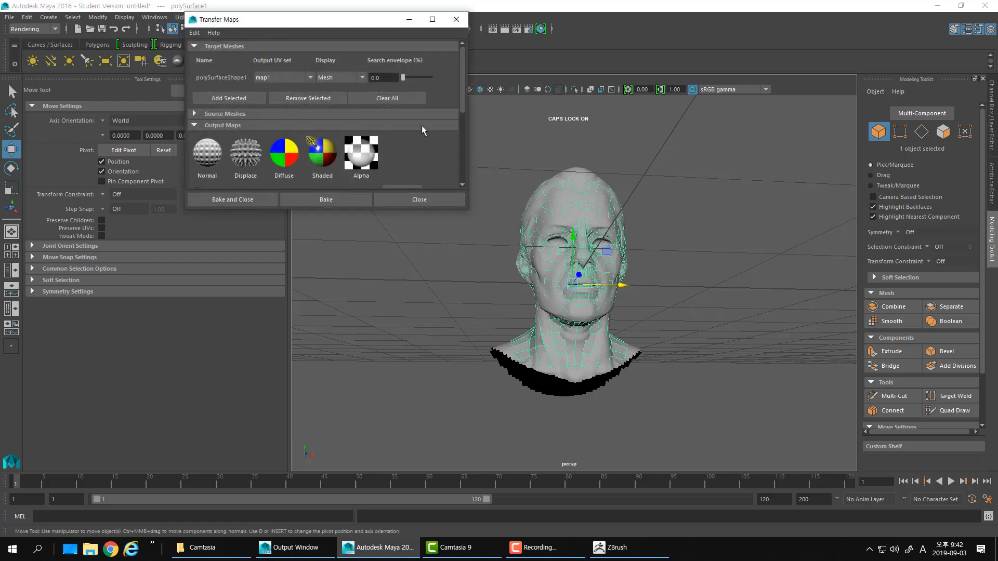
Add the high-poly DemoHead005 mesh as source mesh, and add the reselected low-poly head to the target meshes
{"action": "left_click_drag", "start_coordinate": [631, 252], "coordinate": [579, 242], "text": "alt"}
{"action": "scroll", "coordinate": [593, 259], "scroll_direction": "up", "scroll_amount": 3}
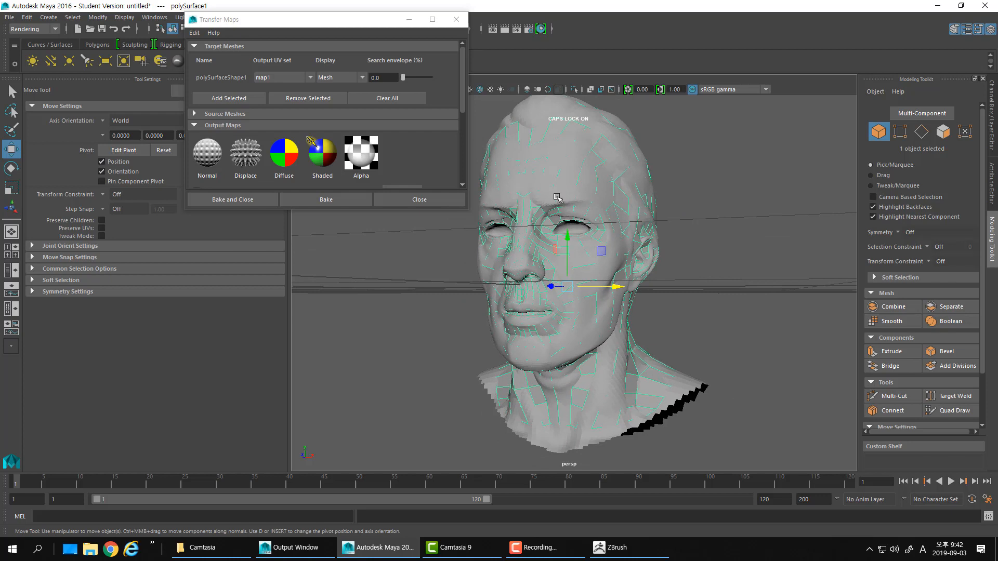
{"action": "left_click", "coordinate": [194, 113]}
{"action": "left_click", "coordinate": [556, 185]}
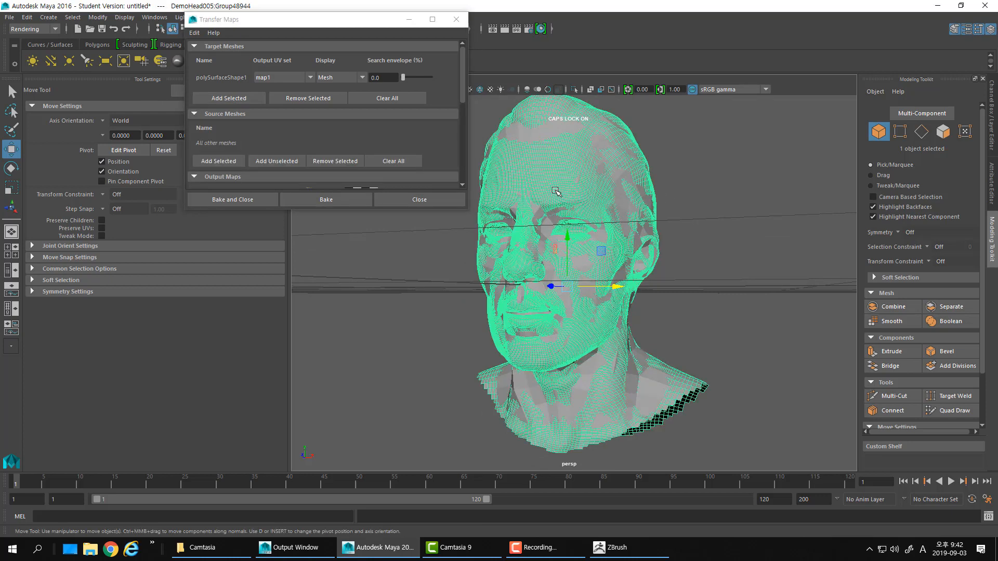
{"action": "left_click", "coordinate": [218, 160]}
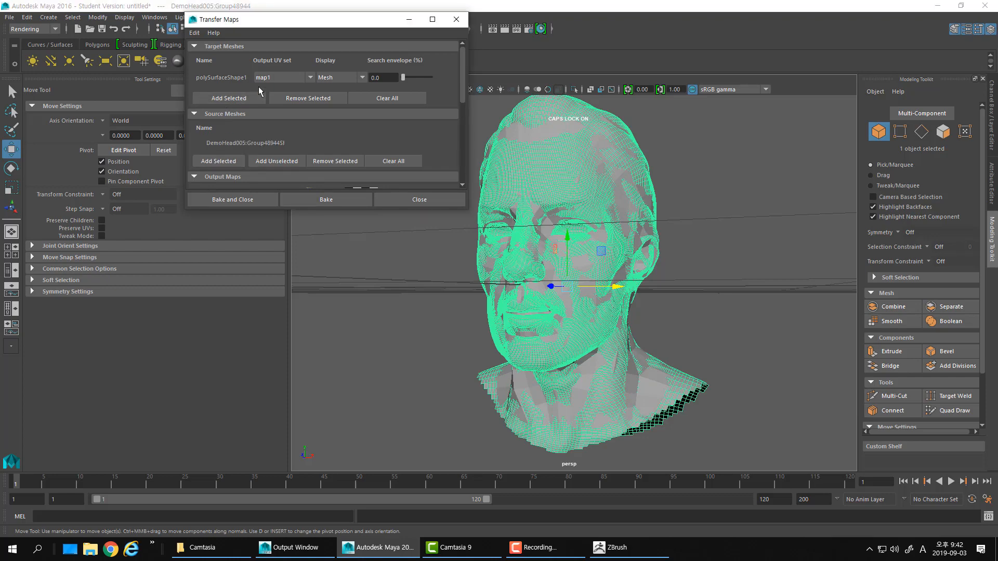
{"action": "left_click", "coordinate": [552, 137]}
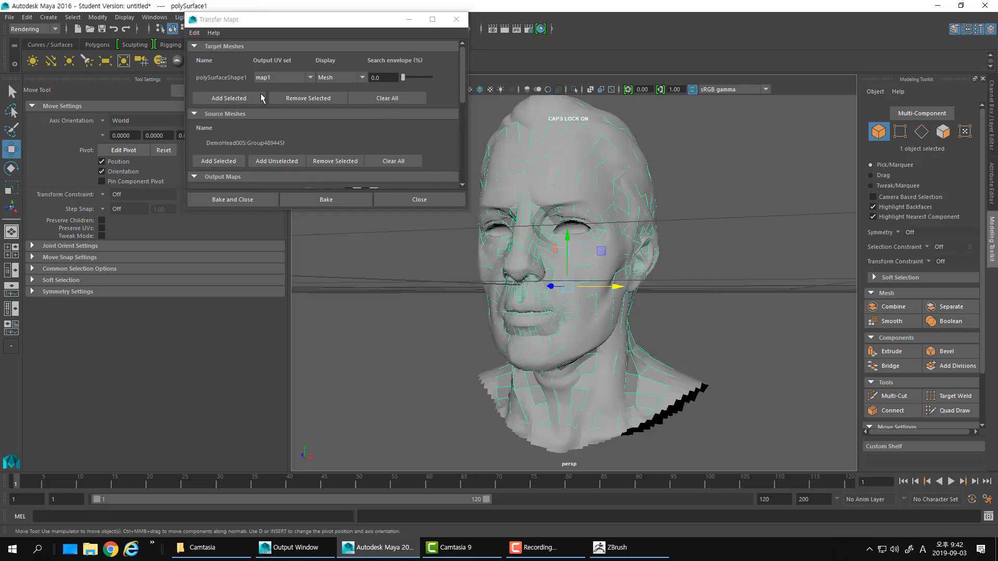
{"action": "left_click", "coordinate": [228, 99]}
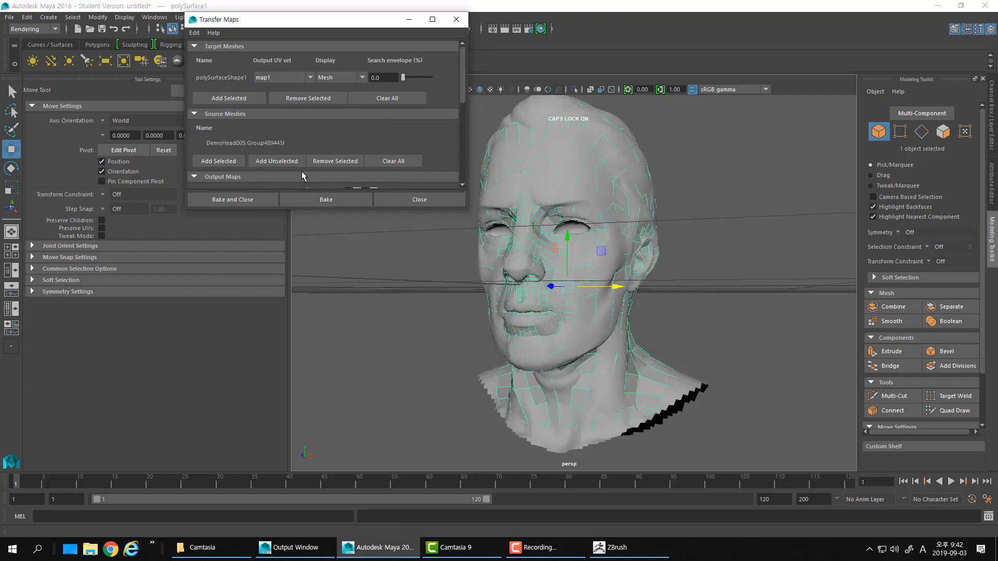
Add a normal map to the output maps of the transfer
{"action": "scroll", "coordinate": [303, 167], "scroll_direction": "down", "scroll_amount": 2}
{"action": "left_click", "coordinate": [207, 172]}
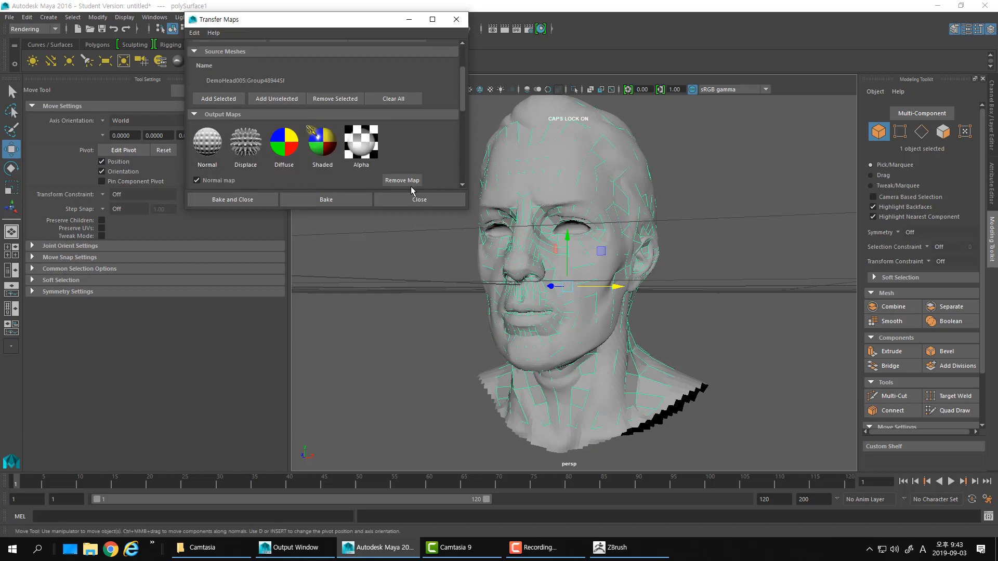
{"action": "scroll", "coordinate": [461, 100], "scroll_direction": "down", "scroll_amount": 3}
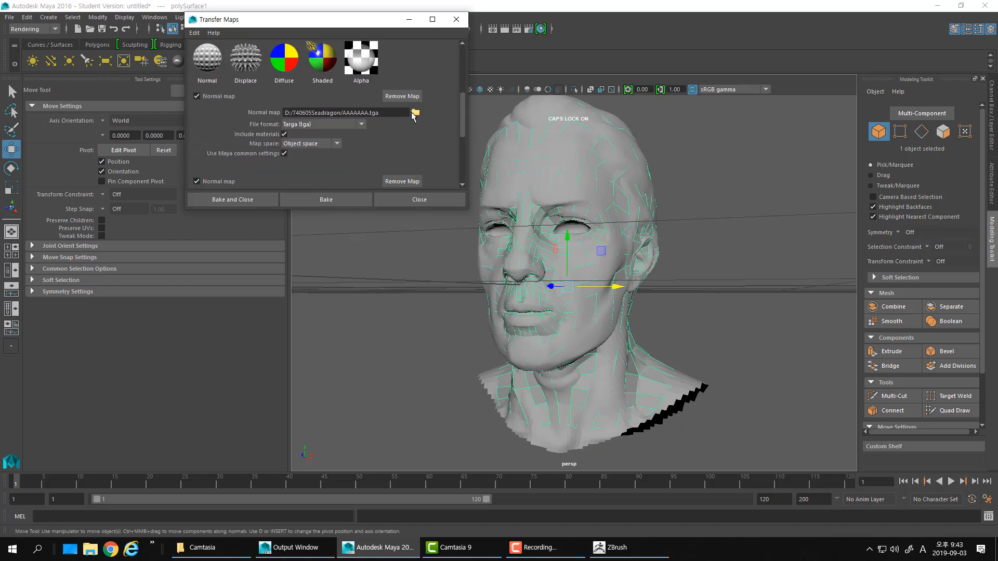
Set the first normal map's output file to "Normal Map" in Targa format in the D:\740605Seadragon folder
{"action": "left_click", "coordinate": [415, 113]}
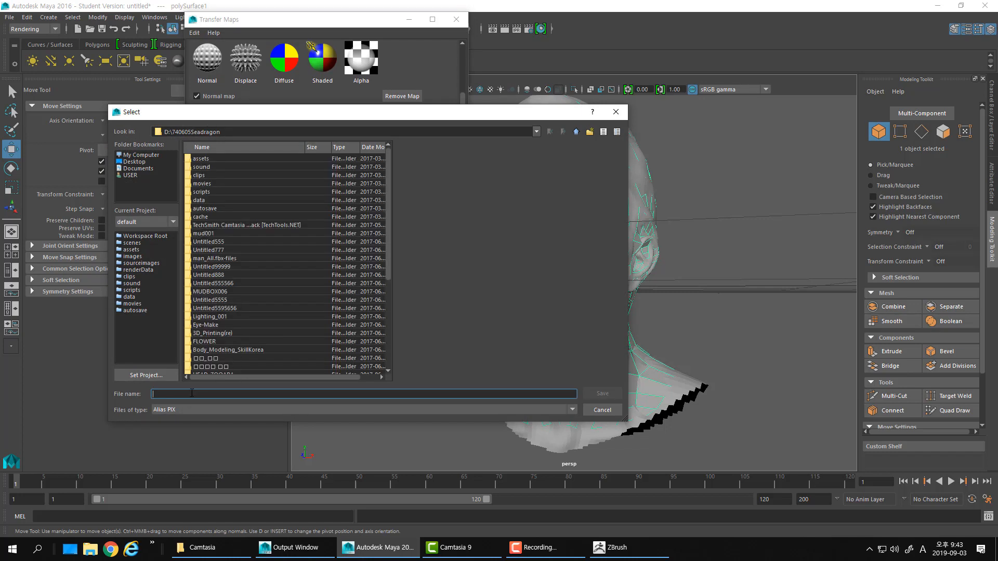
{"action": "type", "text": "nORMAK mAP"}
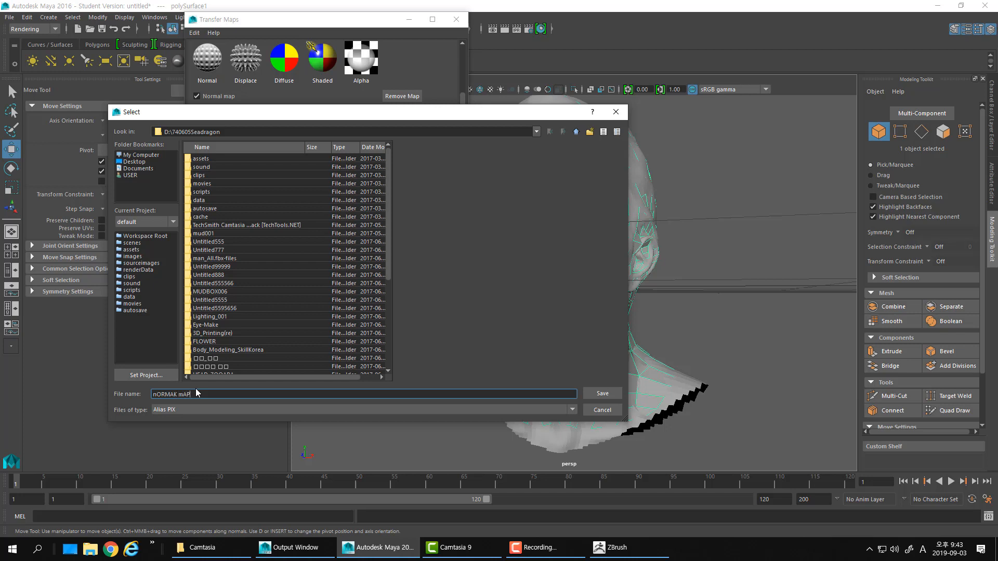
{"action": "left_click_drag", "start_coordinate": [194, 395], "coordinate": [97, 394]}
{"action": "type", "text": "N"}
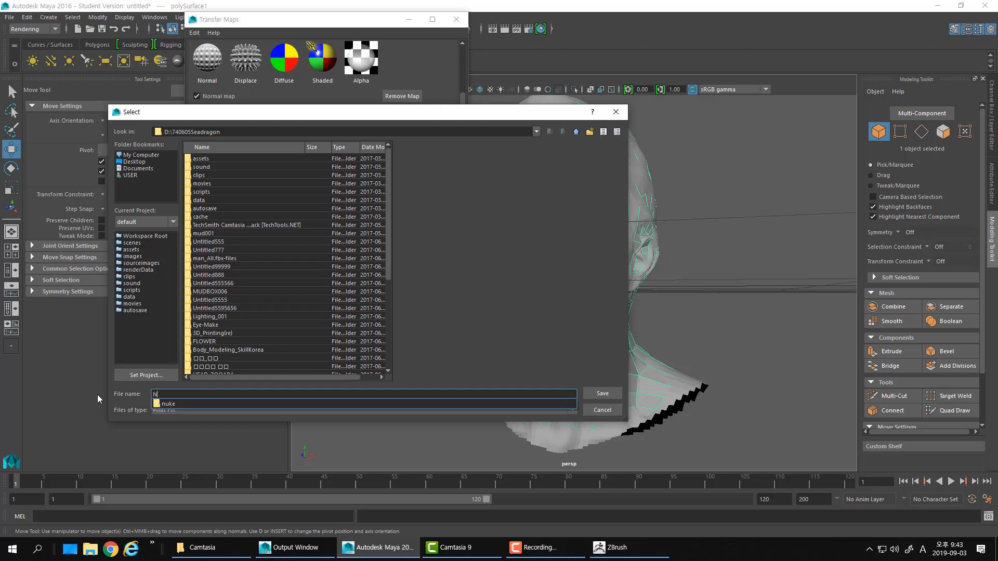
{"action": "type", "text": "ormal "}
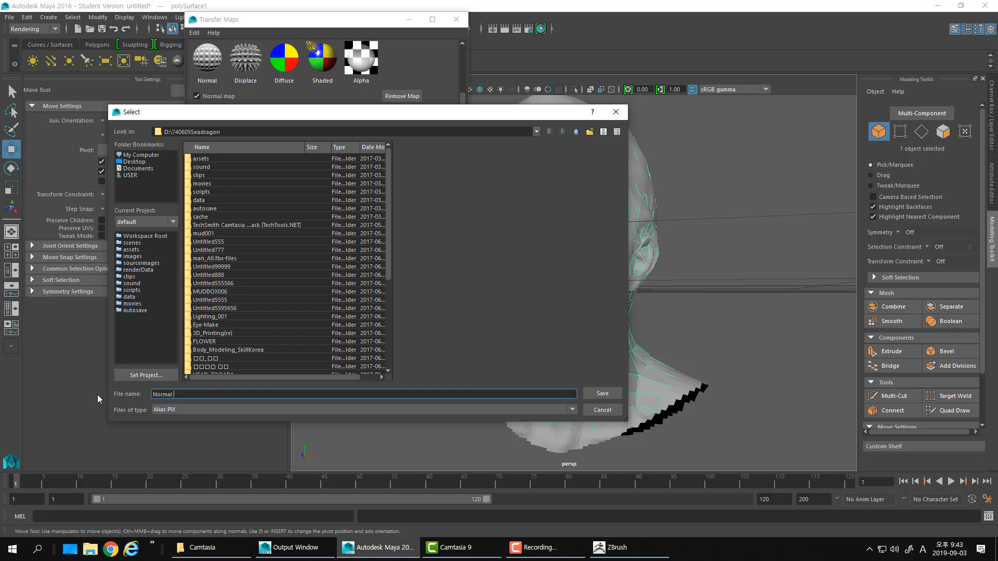
{"action": "type", "text": "Map"}
{"action": "left_click", "coordinate": [174, 410]}
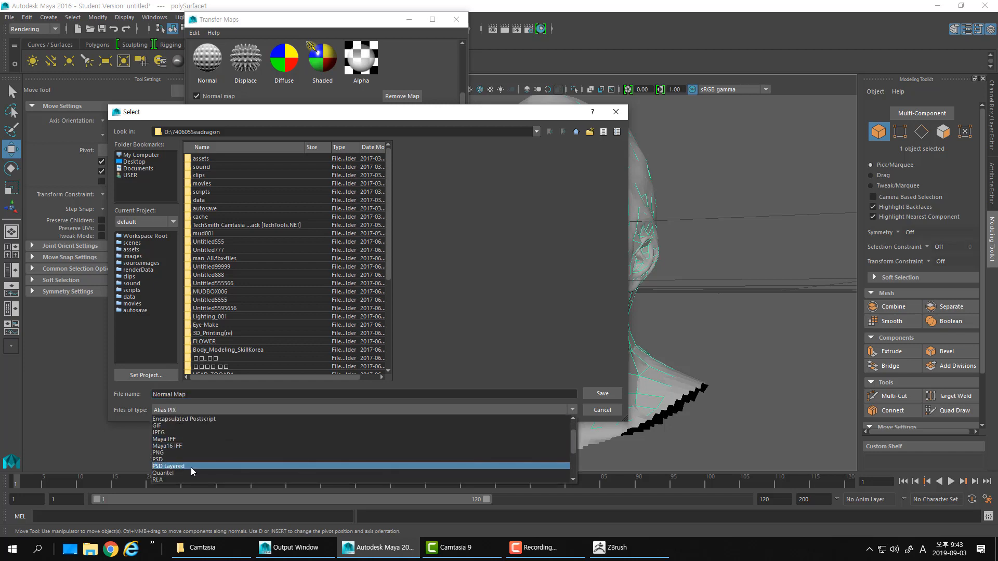
{"action": "scroll", "coordinate": [186, 464], "scroll_direction": "down", "scroll_amount": 3}
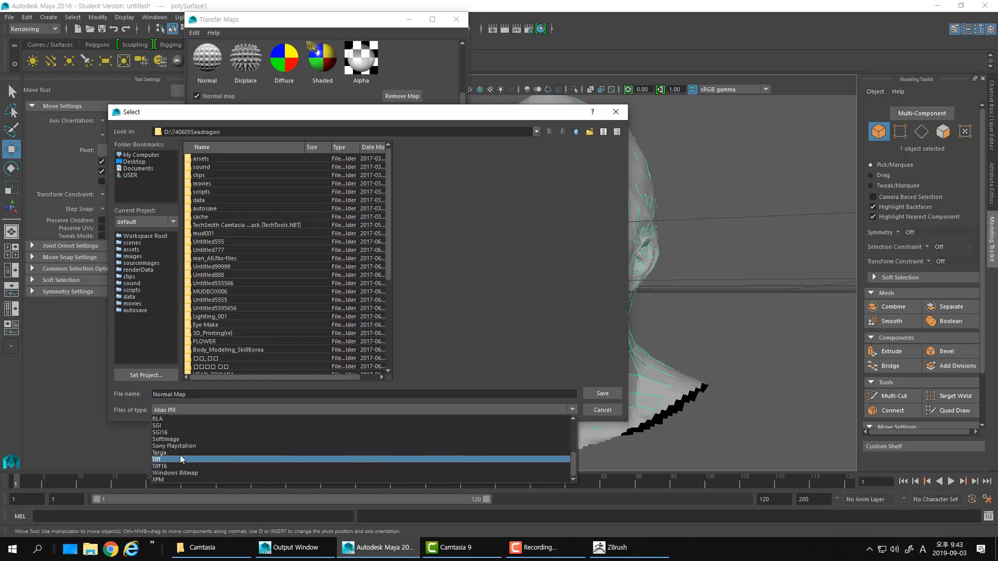
{"action": "left_click", "coordinate": [177, 453]}
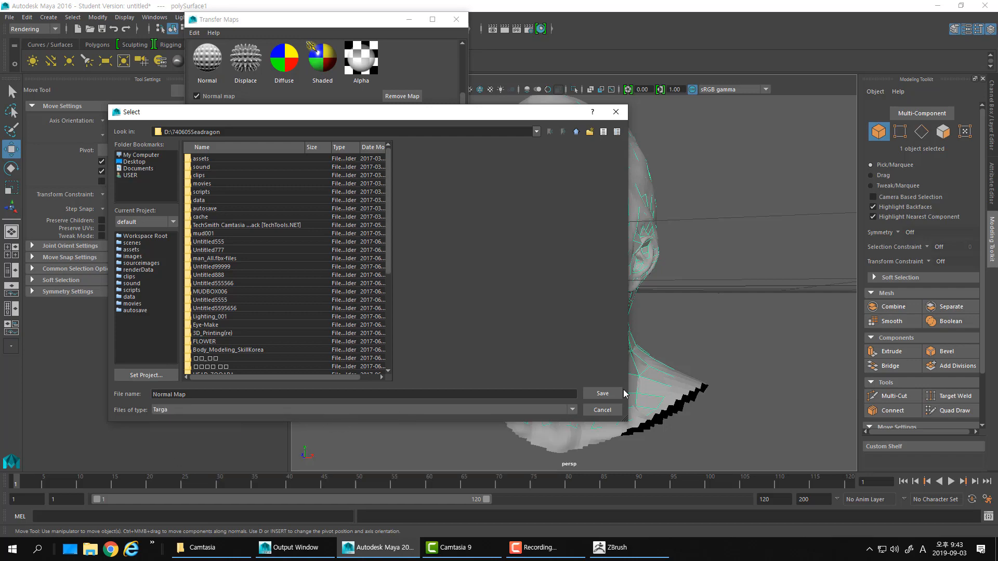
{"action": "left_click", "coordinate": [603, 394]}
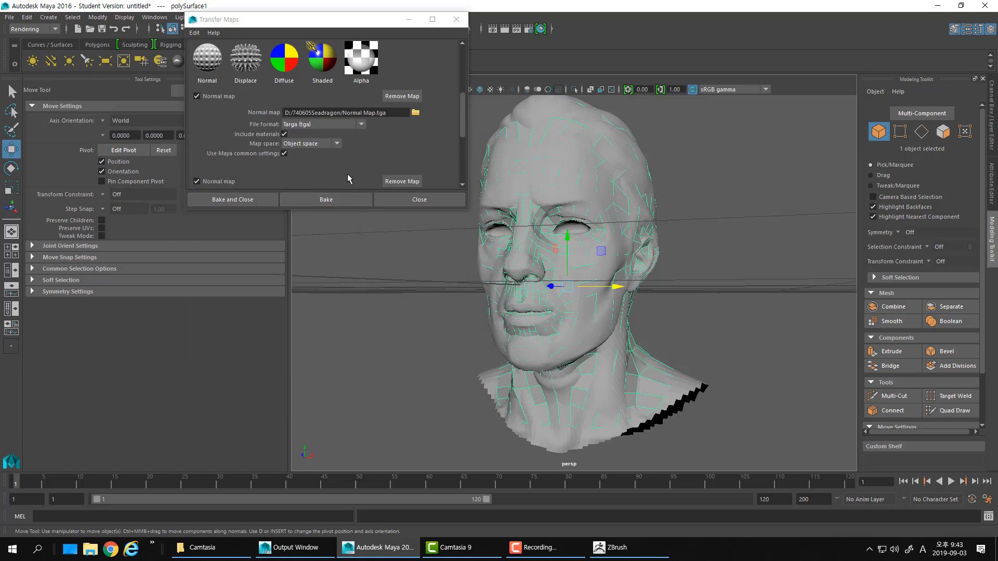
Try Tangent space for the first normal map and return its map space to Object space
{"action": "scroll", "coordinate": [347, 173], "scroll_direction": "down", "scroll_amount": 2}
{"action": "left_click", "coordinate": [338, 113]}
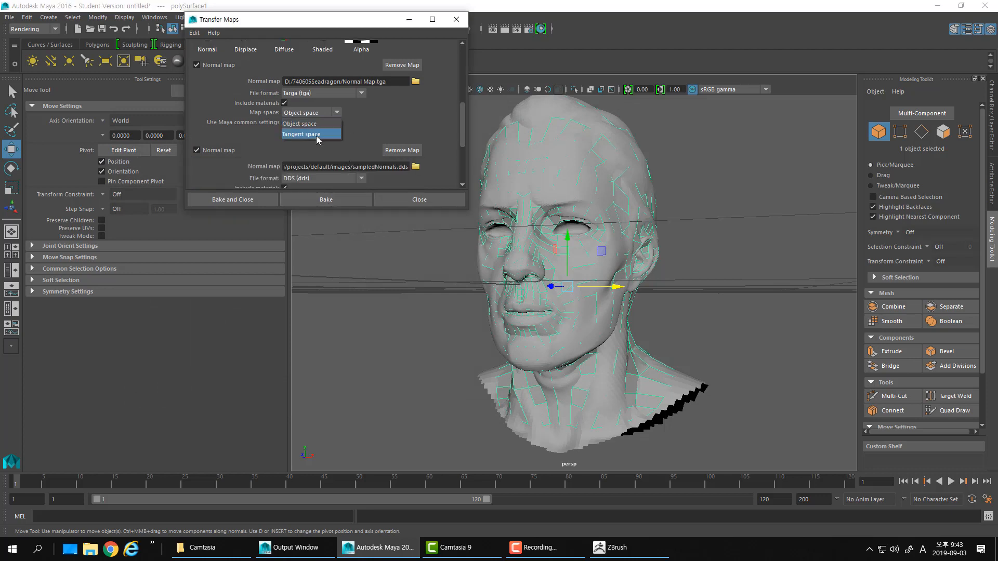
{"action": "left_click", "coordinate": [316, 135]}
{"action": "left_click", "coordinate": [319, 117]}
{"action": "left_click", "coordinate": [310, 124]}
Set the file format of the second normal map output to Targa (tga)
{"action": "left_click", "coordinate": [326, 179]}
{"action": "scroll", "coordinate": [323, 267], "scroll_direction": "down", "scroll_amount": 1}
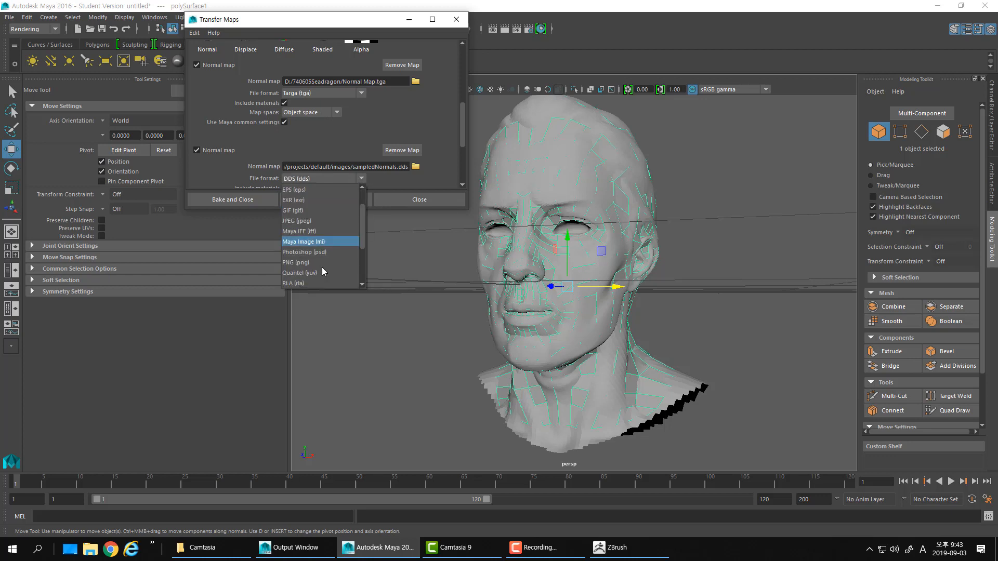
{"action": "scroll", "coordinate": [301, 273], "scroll_direction": "down", "scroll_amount": 2}
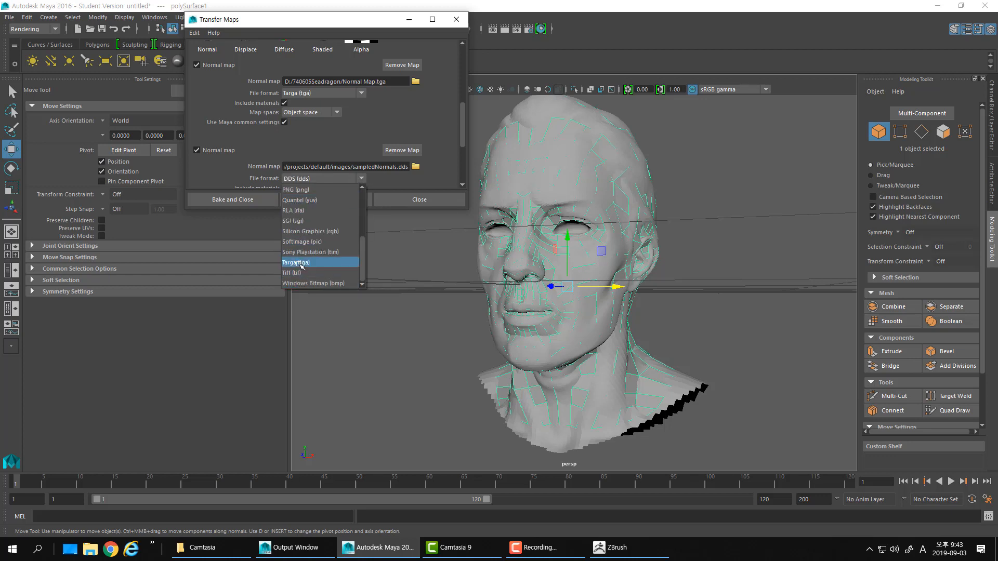
{"action": "left_click", "coordinate": [302, 262]}
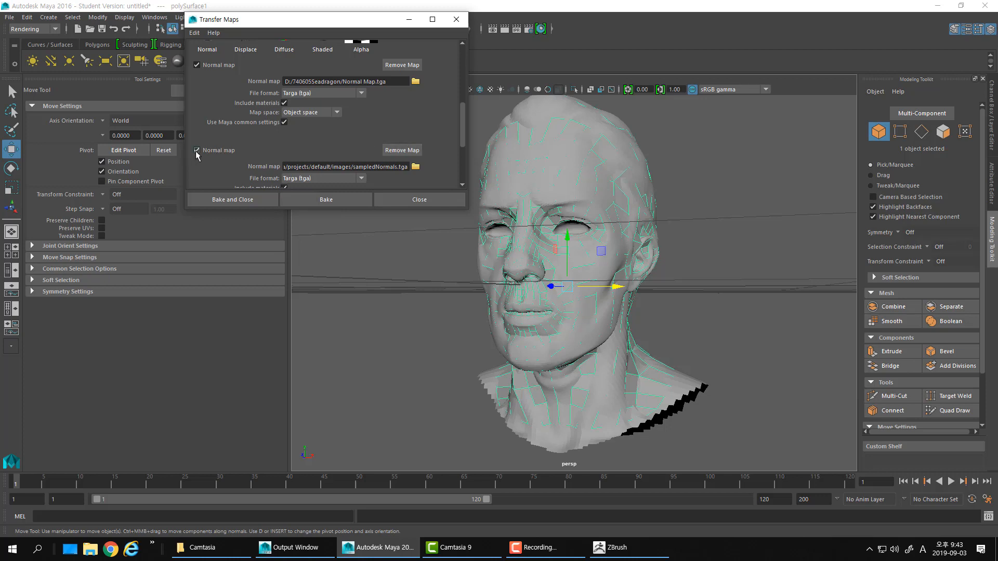
{"action": "scroll", "coordinate": [196, 154], "scroll_direction": "up", "scroll_amount": 5}
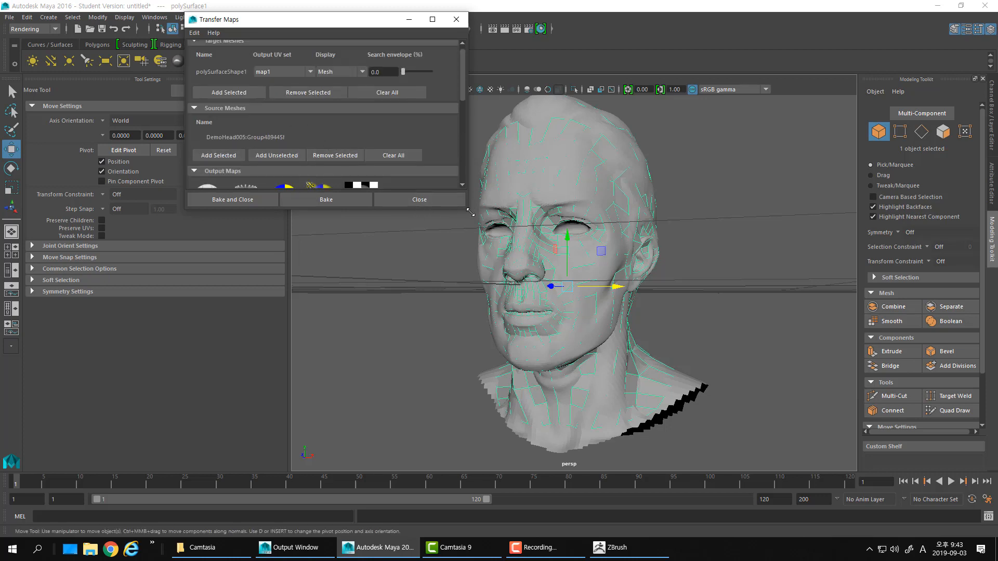
Enlarge the Transfer Maps window and expand the Maya Common Output settings
{"action": "left_click_drag", "start_coordinate": [465, 210], "coordinate": [524, 432]}
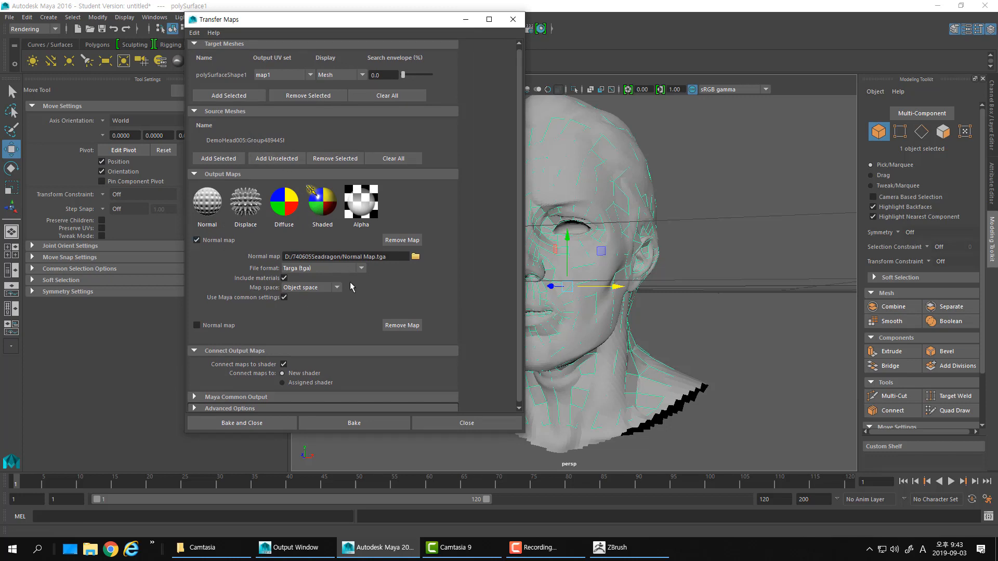
{"action": "scroll", "coordinate": [387, 307], "scroll_direction": "down", "scroll_amount": 1}
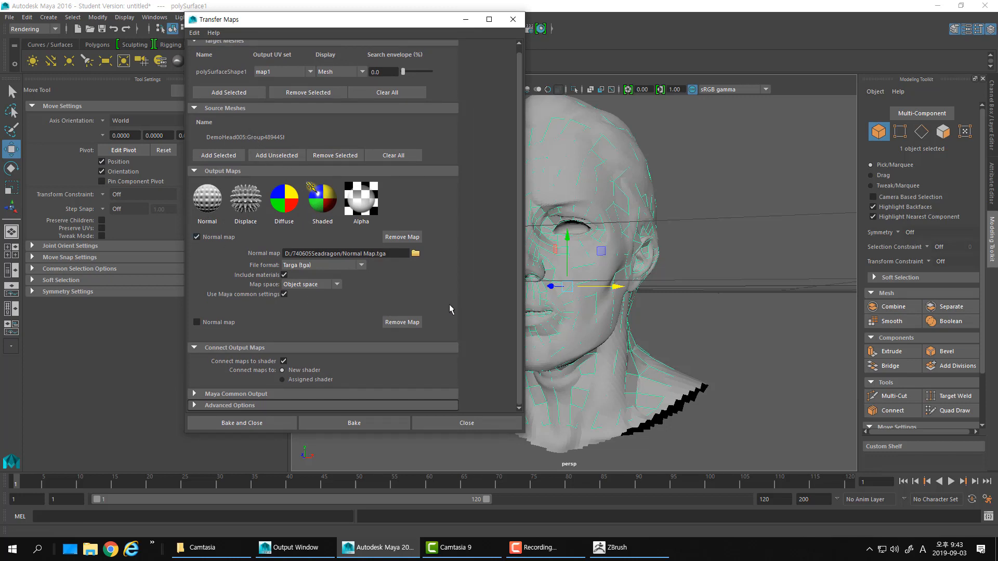
{"action": "left_click", "coordinate": [198, 394]}
{"action": "scroll", "coordinate": [313, 373], "scroll_direction": "down", "scroll_amount": 3}
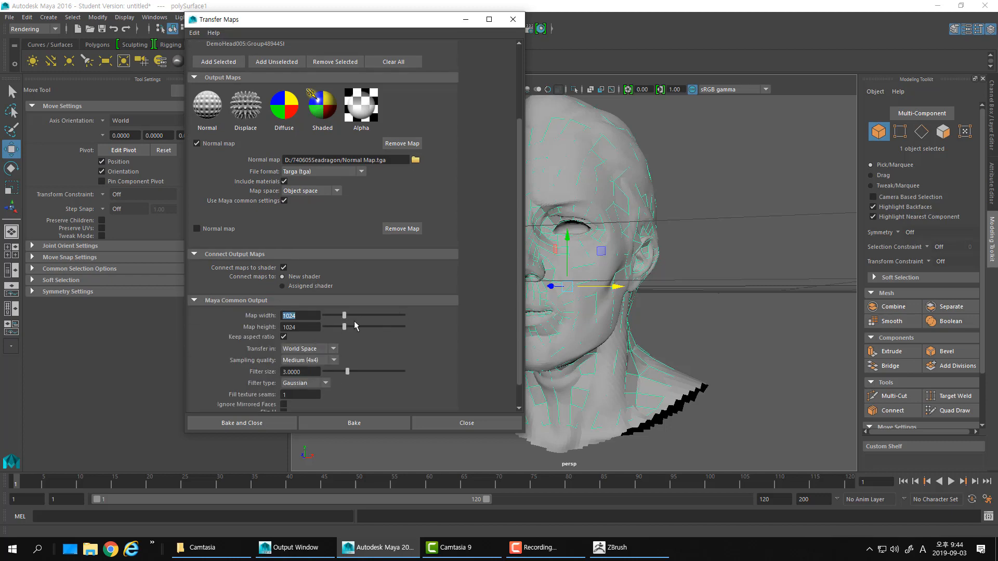
Try a map width and height of 2048 for the bake, keeping the aspect ratio
{"action": "type", "text": "2048"}
{"action": "key", "text": "Return"}
{"action": "scroll", "coordinate": [401, 394], "scroll_direction": "down", "scroll_amount": 2}
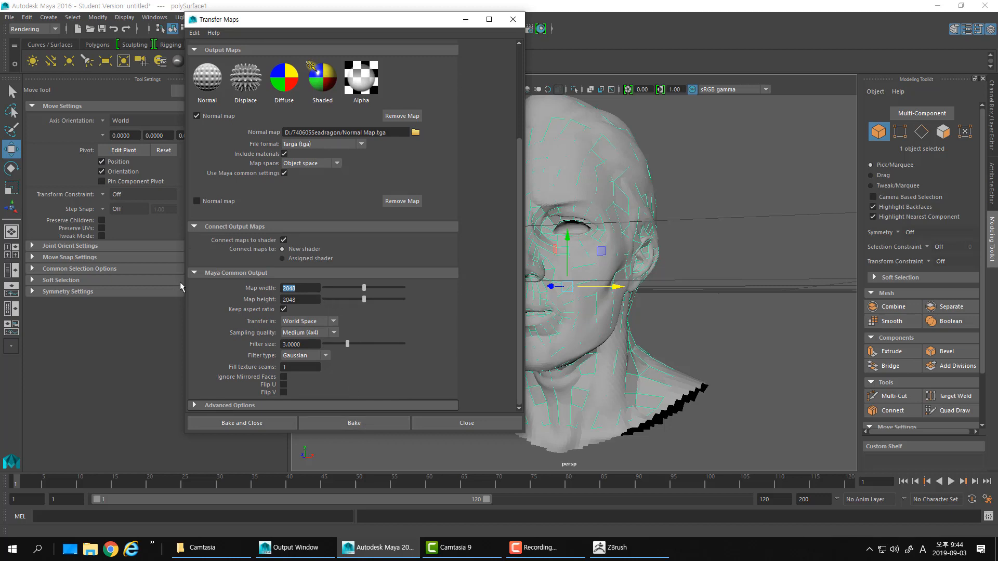
Set the map width and height to 1024 and bake the normal map
{"action": "type", "text": "1024"}
{"action": "key", "text": "Return"}
{"action": "left_click", "coordinate": [387, 422]}
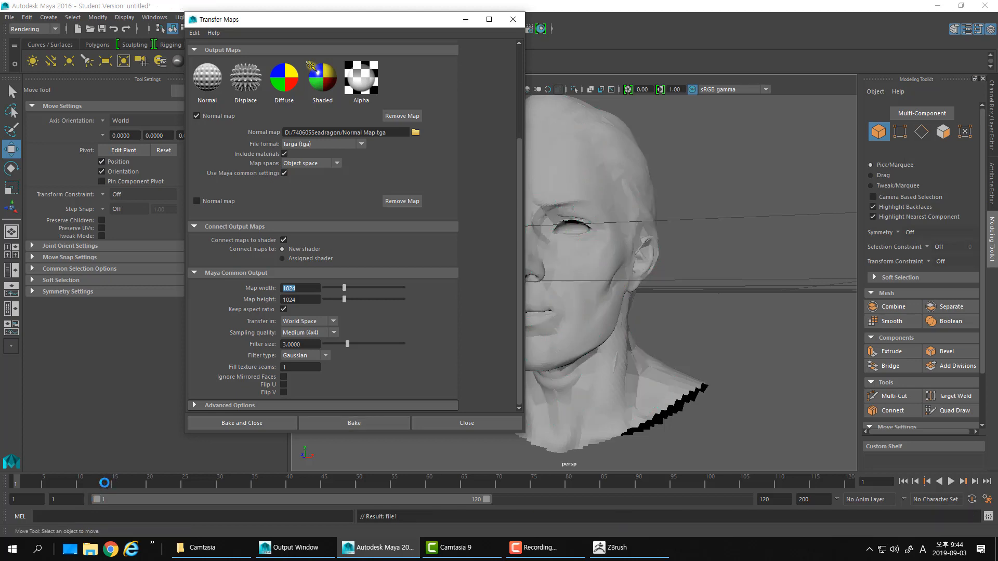
Select the low-poly retopologised head instead of the high-poly one and isolate it in the viewport
{"action": "left_click_drag", "start_coordinate": [650, 383], "coordinate": [645, 329], "text": "alt"}
{"action": "left_click", "coordinate": [638, 248]}
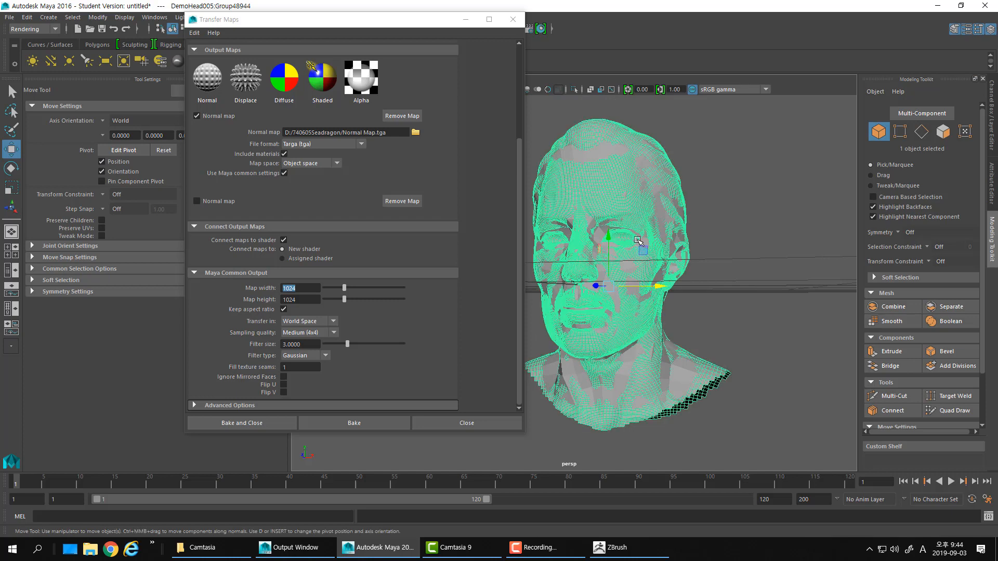
{"action": "left_click", "coordinate": [591, 223]}
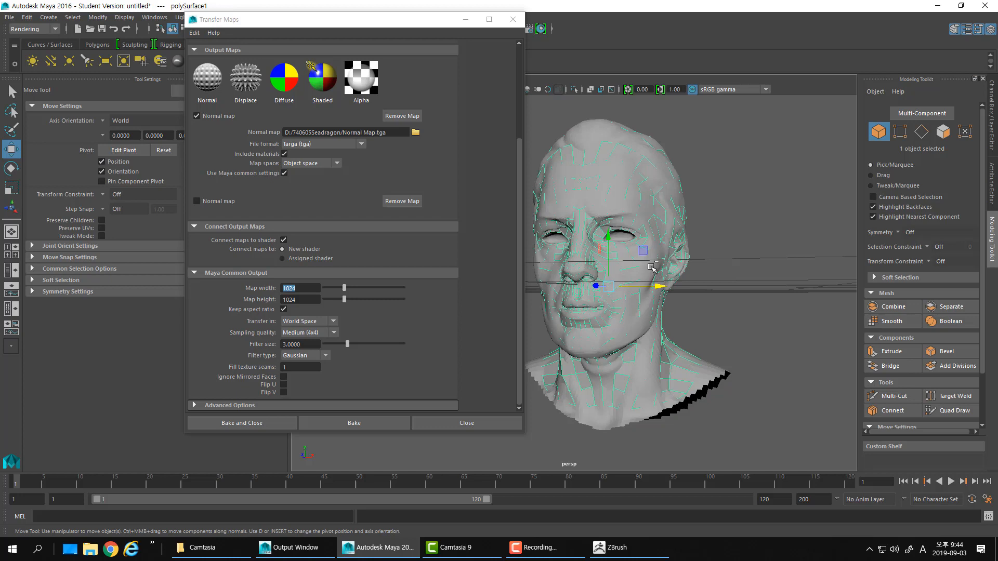
{"action": "key", "text": "ctrl+1"}
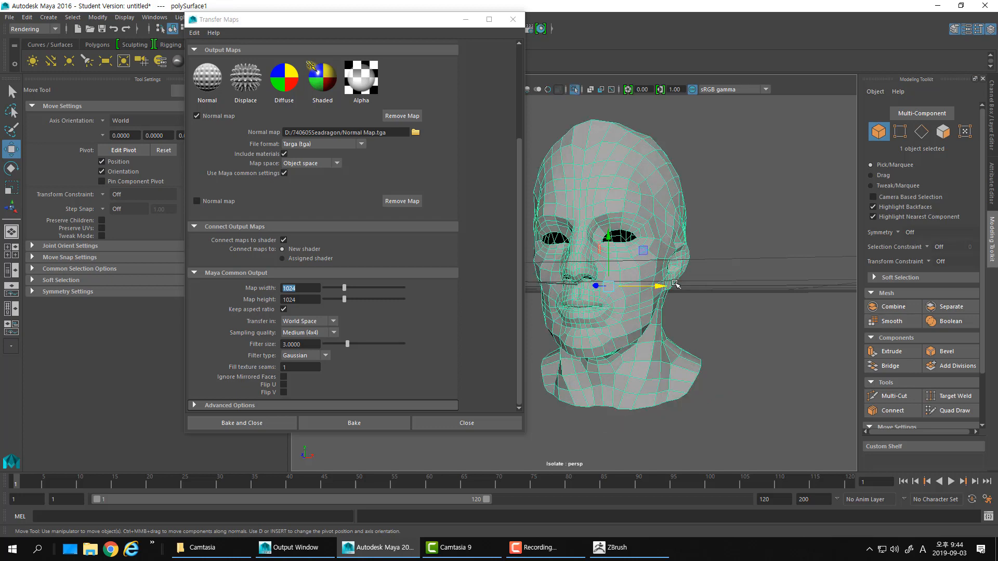
Deselect the isolated head and switch the viewport to shaded display with texture maps
{"action": "left_click_drag", "start_coordinate": [661, 271], "coordinate": [667, 257], "text": "alt"}
{"action": "left_click", "coordinate": [753, 283]}
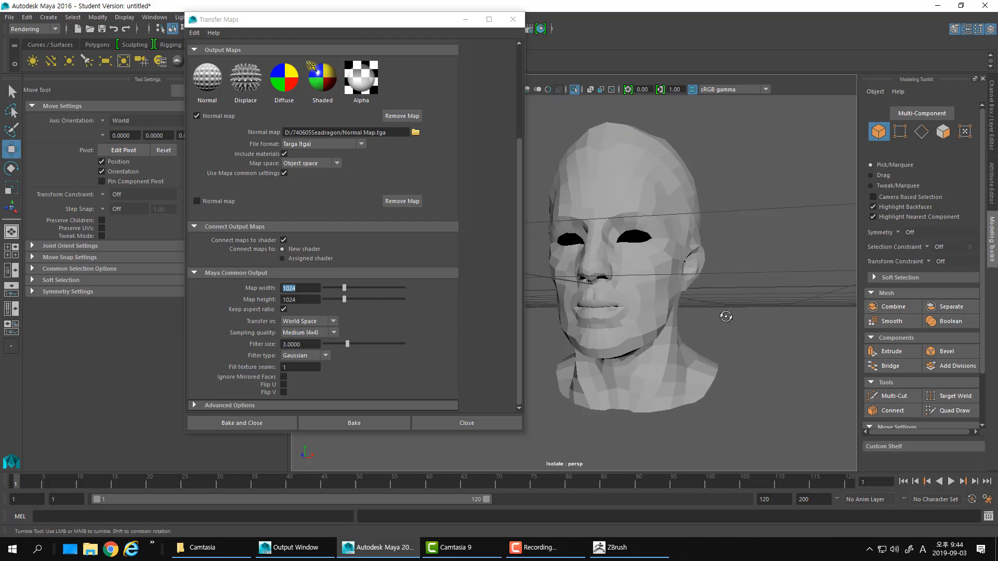
{"action": "left_click_drag", "start_coordinate": [726, 317], "coordinate": [700, 285], "text": "alt"}
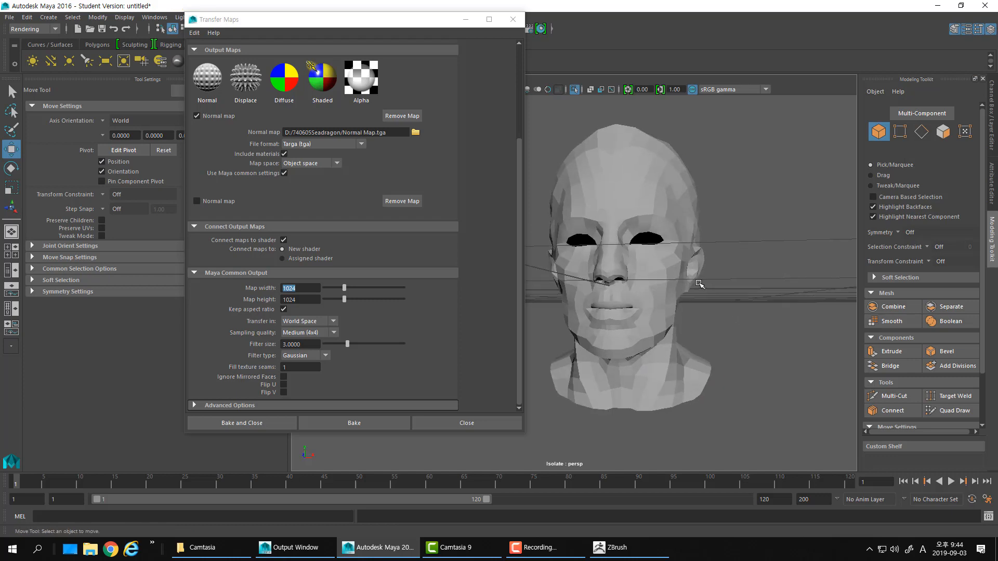
{"action": "key", "text": "6"}
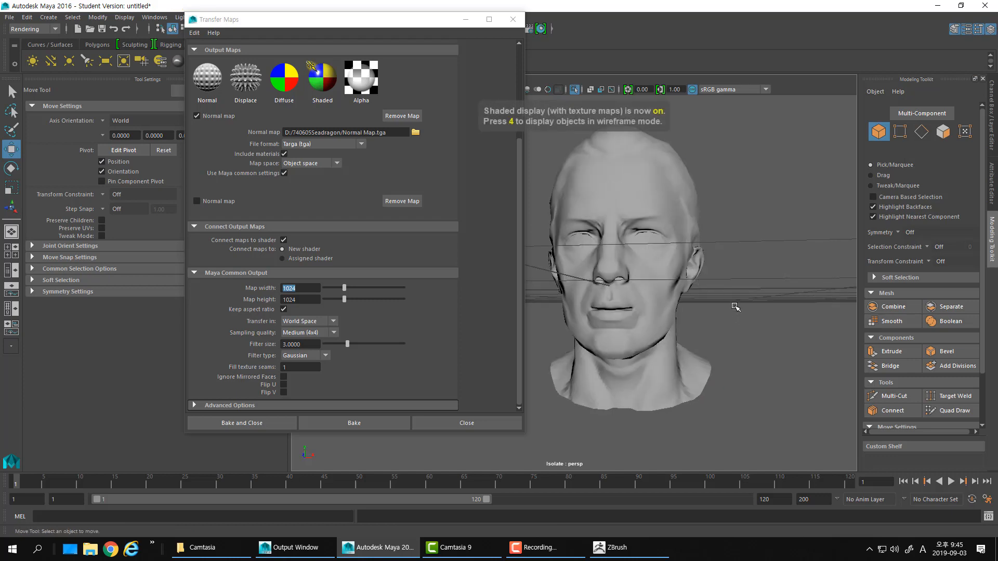
Examine the baked normal map on the isolated head from all sides, and select the head to compare its wireframe with the baked detail
{"action": "left_click_drag", "start_coordinate": [735, 307], "coordinate": [719, 321], "text": "alt"}
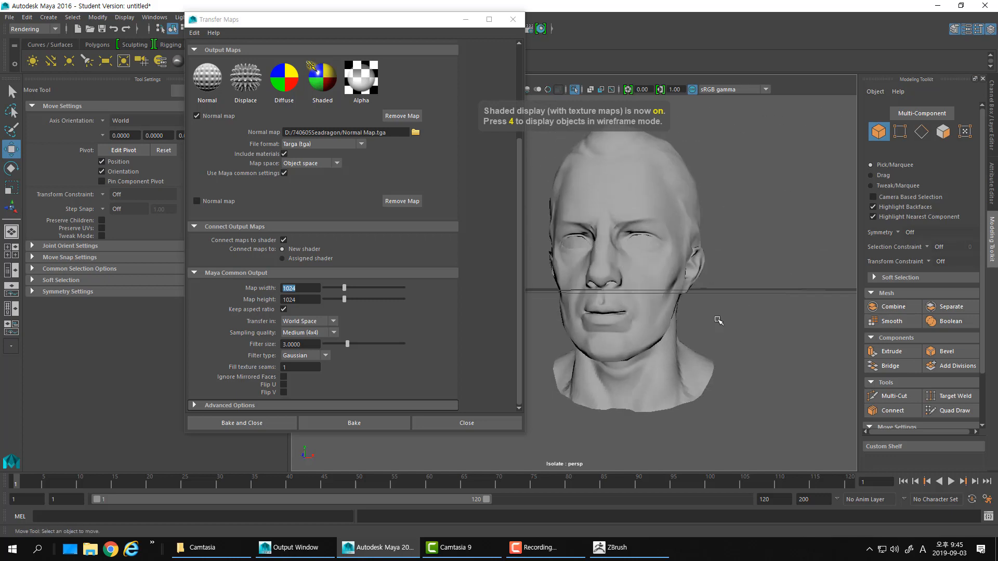
{"action": "right_click_drag", "start_coordinate": [717, 319], "coordinate": [744, 328], "text": "alt"}
{"action": "left_click_drag", "start_coordinate": [744, 327], "coordinate": [704, 325], "text": "alt"}
{"action": "middle_click_drag", "start_coordinate": [704, 325], "coordinate": [749, 344], "text": "alt"}
{"action": "right_click_drag", "start_coordinate": [748, 343], "coordinate": [674, 338], "text": "alt"}
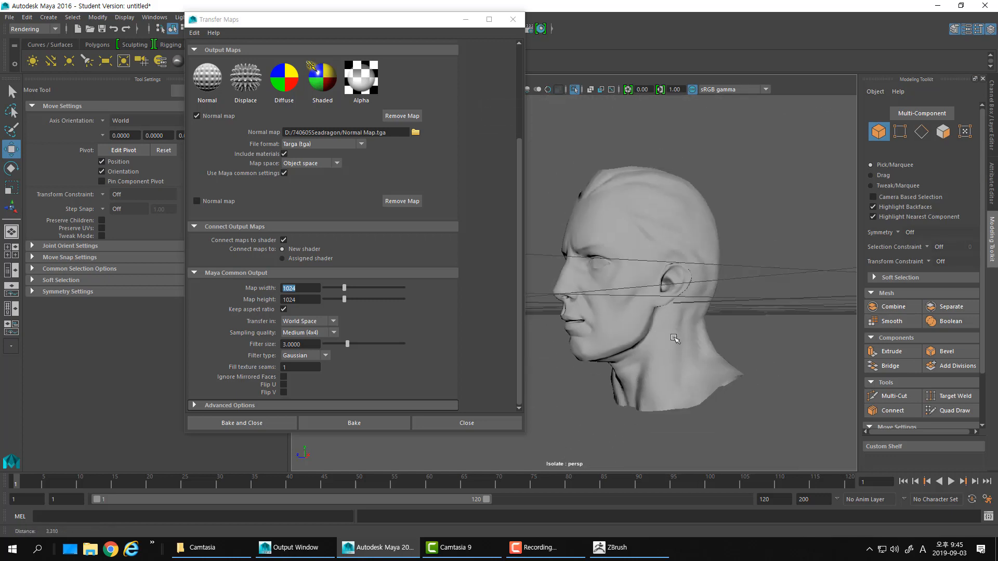
{"action": "left_click_drag", "start_coordinate": [674, 338], "coordinate": [588, 331], "text": "alt"}
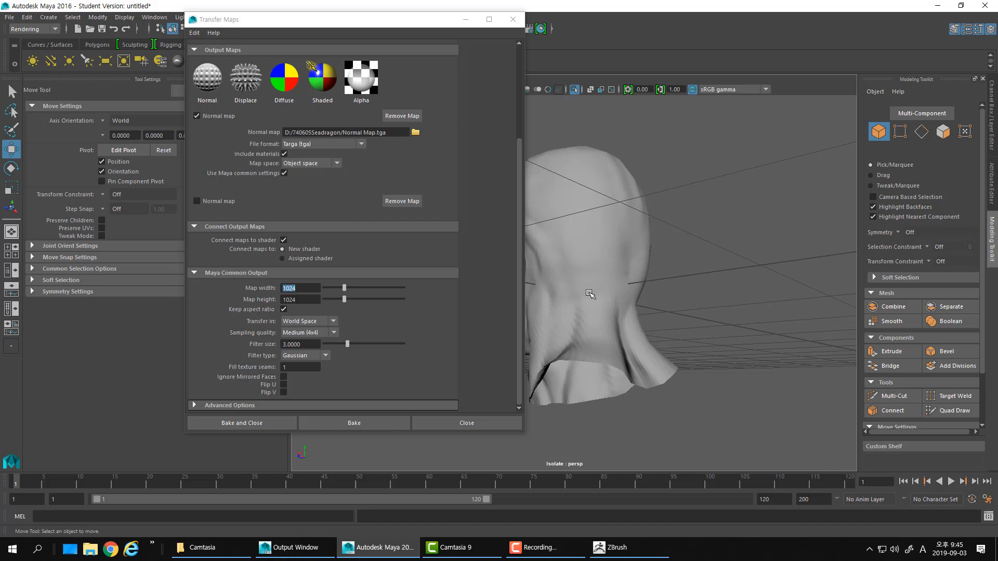
{"action": "left_click_drag", "start_coordinate": [590, 294], "coordinate": [717, 294], "text": "alt"}
{"action": "right_click_drag", "start_coordinate": [717, 294], "coordinate": [677, 294], "text": "alt"}
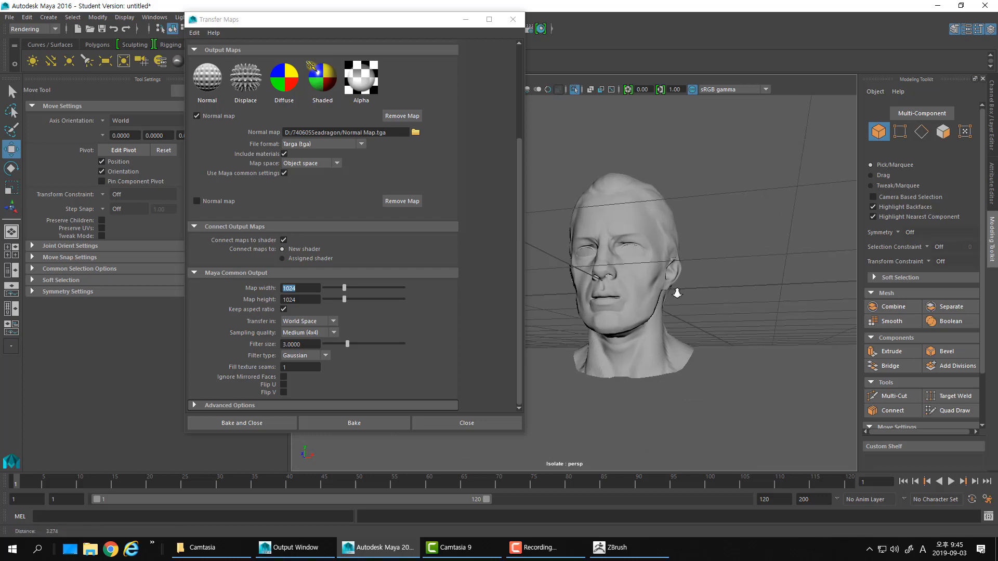
{"action": "left_click_drag", "start_coordinate": [677, 294], "coordinate": [624, 299], "text": "alt"}
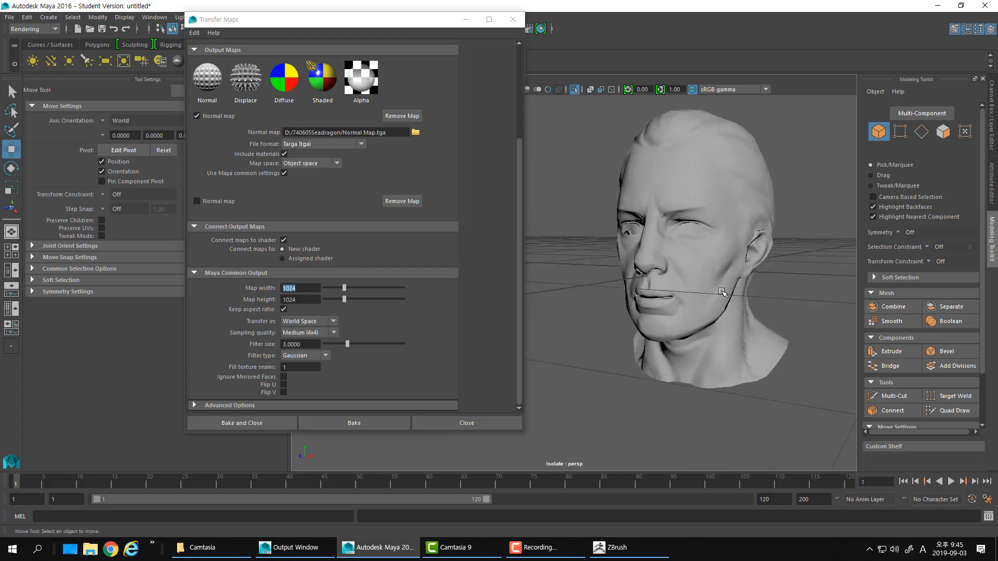
{"action": "right_click_drag", "start_coordinate": [722, 293], "coordinate": [791, 272], "text": "alt"}
{"action": "left_click_drag", "start_coordinate": [791, 272], "coordinate": [735, 287], "text": "alt"}
{"action": "right_click_drag", "start_coordinate": [716, 298], "coordinate": [642, 304], "text": "alt"}
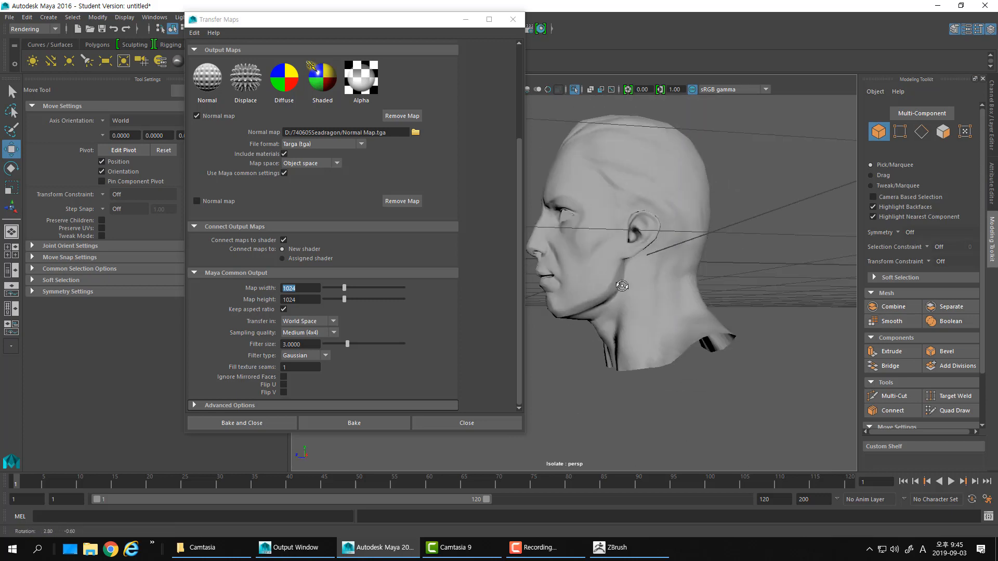
{"action": "left_click_drag", "start_coordinate": [642, 304], "coordinate": [742, 272], "text": "alt"}
{"action": "left_click", "coordinate": [701, 238]}
{"action": "scroll", "coordinate": [709, 301], "scroll_direction": "up", "scroll_amount": 2}
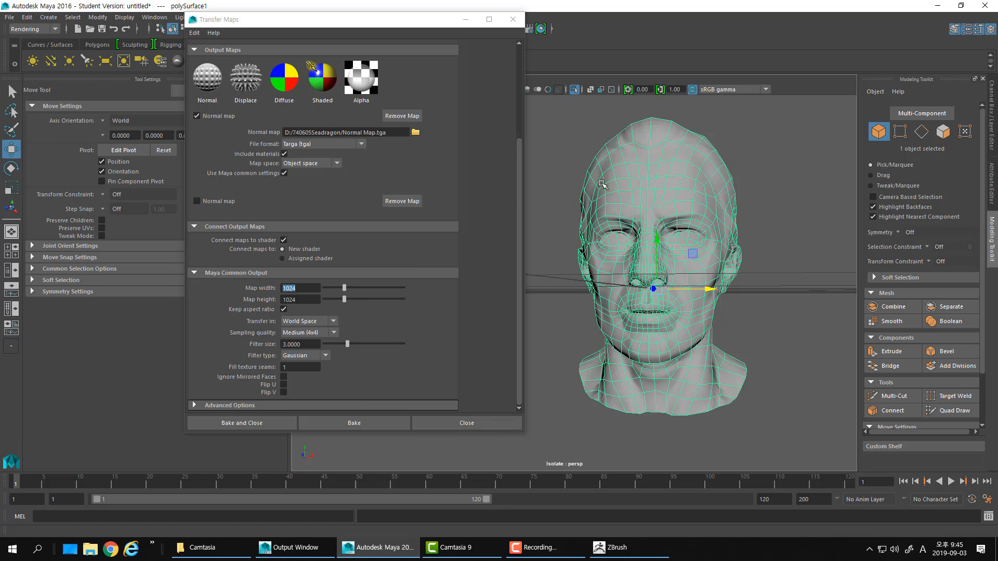
{"action": "left_click", "coordinate": [536, 547]}
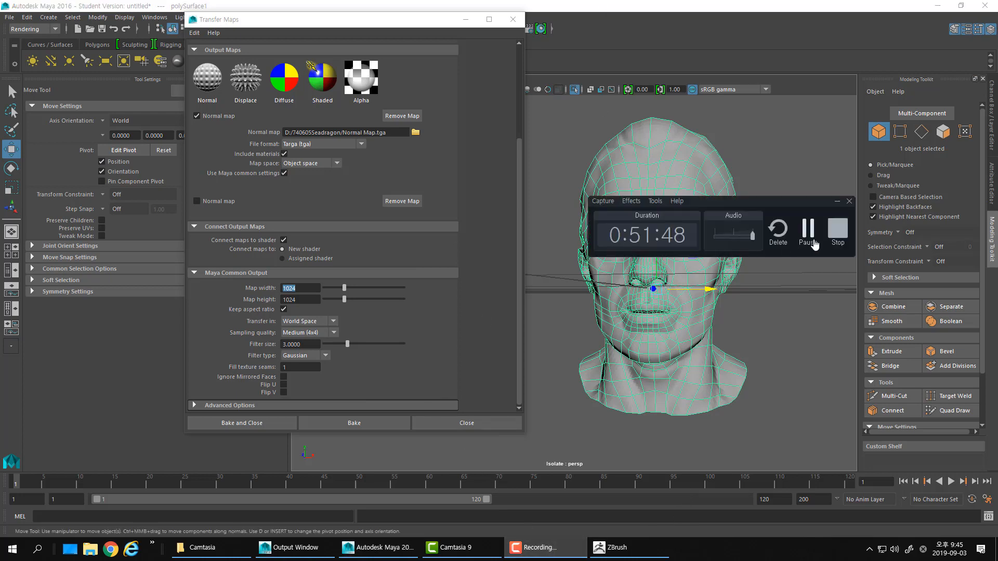